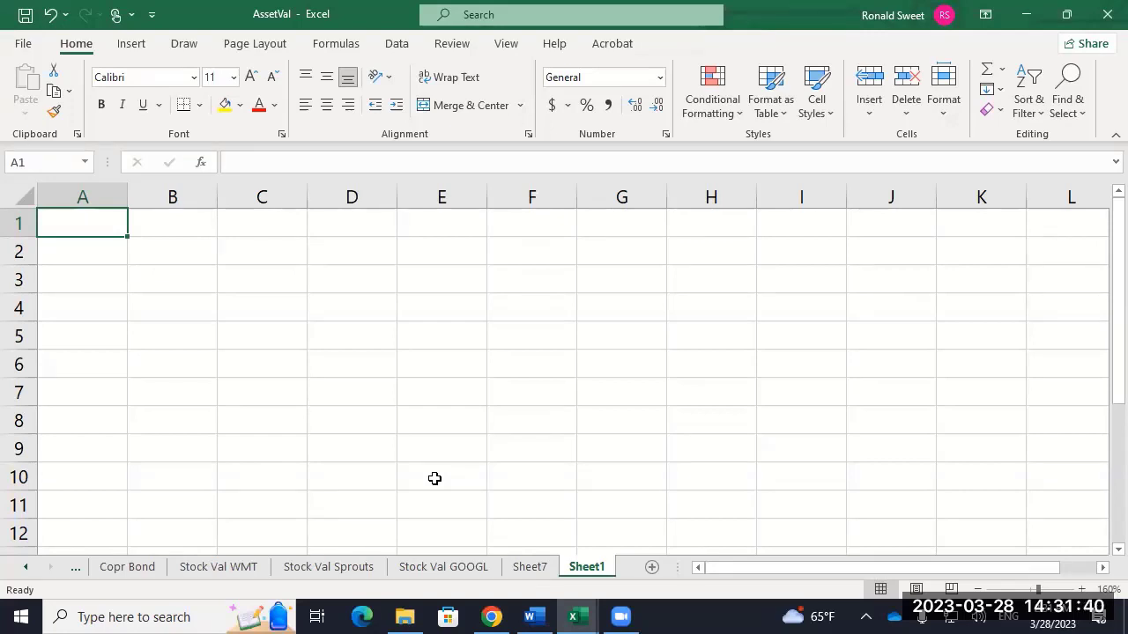
Enter Rate with 10% in A1:B1 and Time with 1 in A2:B2.
{"action": "type", "text": "af"}
{"action": "key", "text": "BackSpace"}
{"action": "key", "text": "BackSpace"}
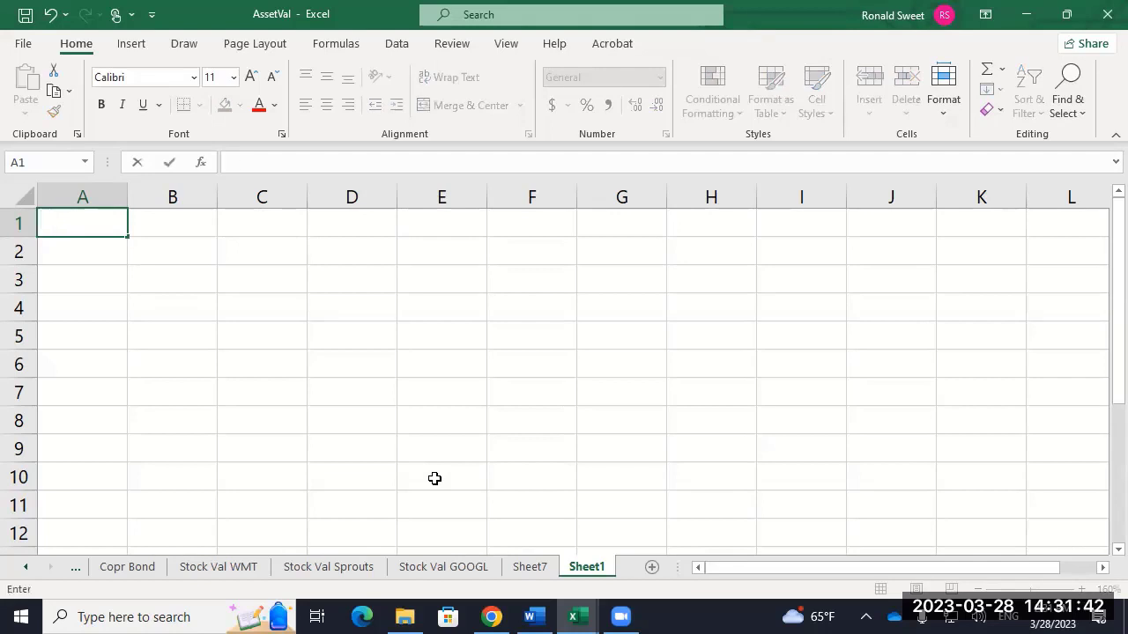
{"action": "type", "text": "Rate"}
{"action": "key", "text": "Tab"}
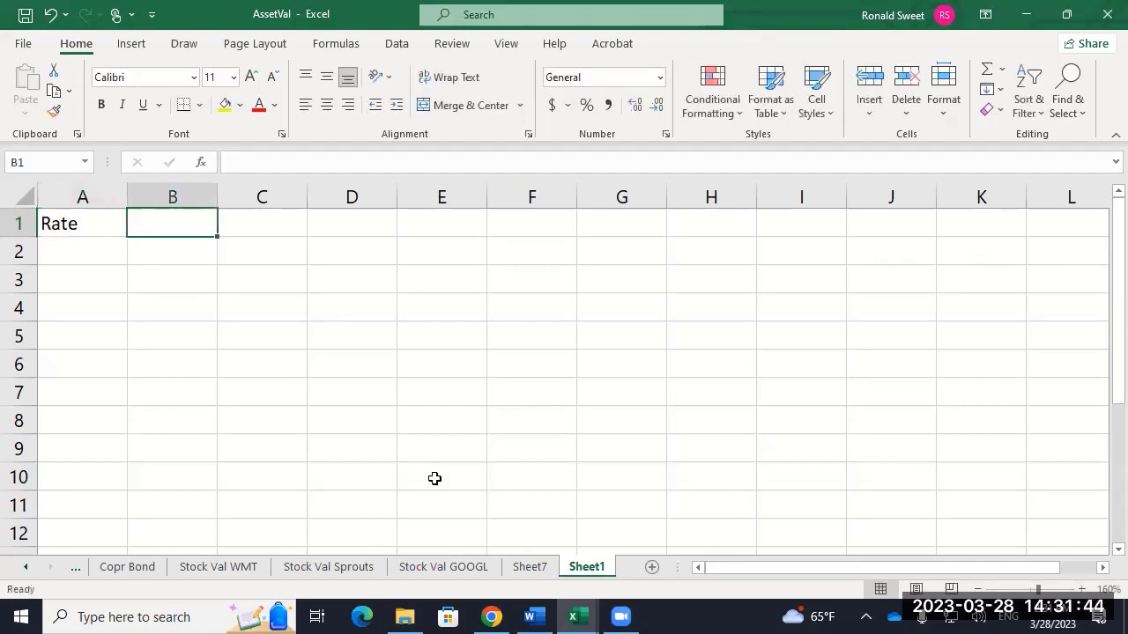
{"action": "type", "text": "10%"}
{"action": "key", "text": "Return"}
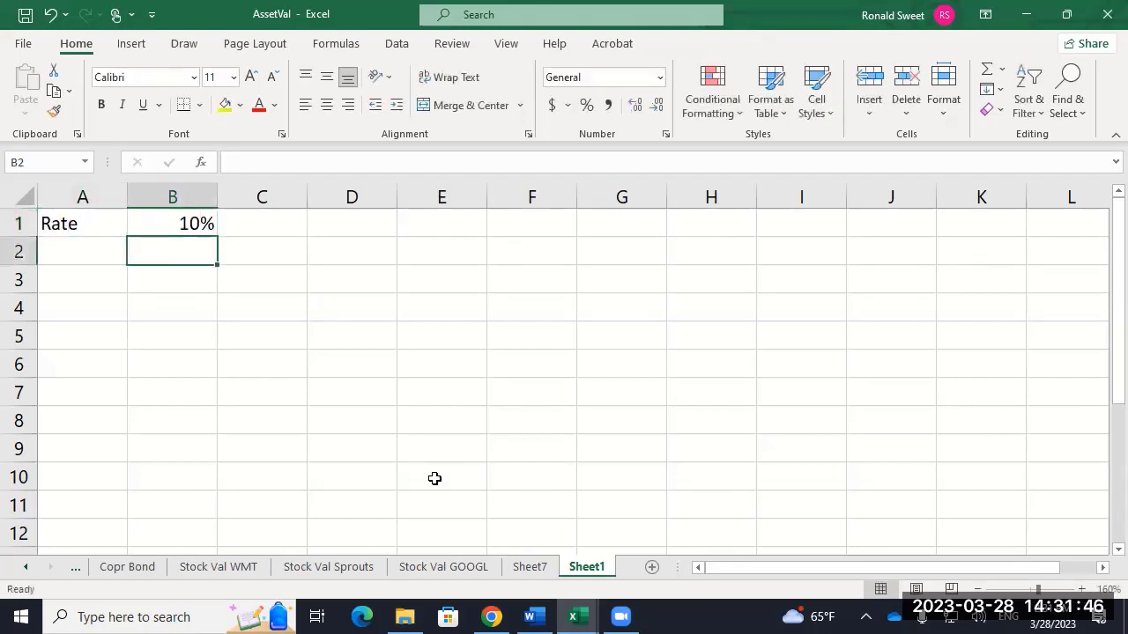
{"action": "key", "text": "Left"}
{"action": "type", "text": "Time"}
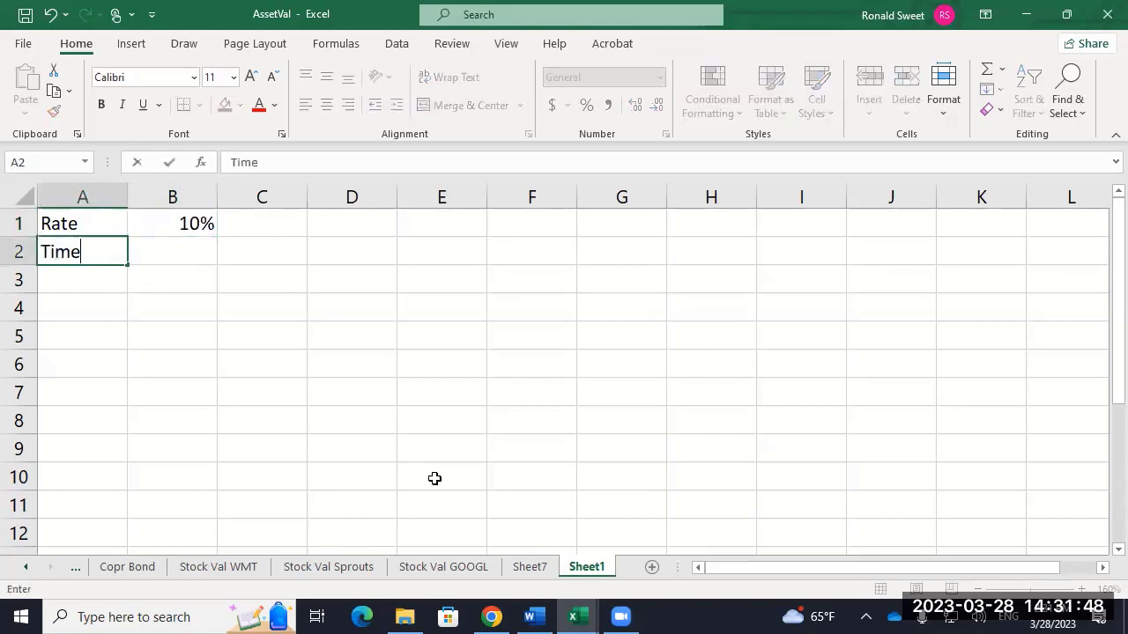
{"action": "key", "text": "Tab"}
{"action": "type", "text": "1"}
{"action": "key", "text": "Return"}
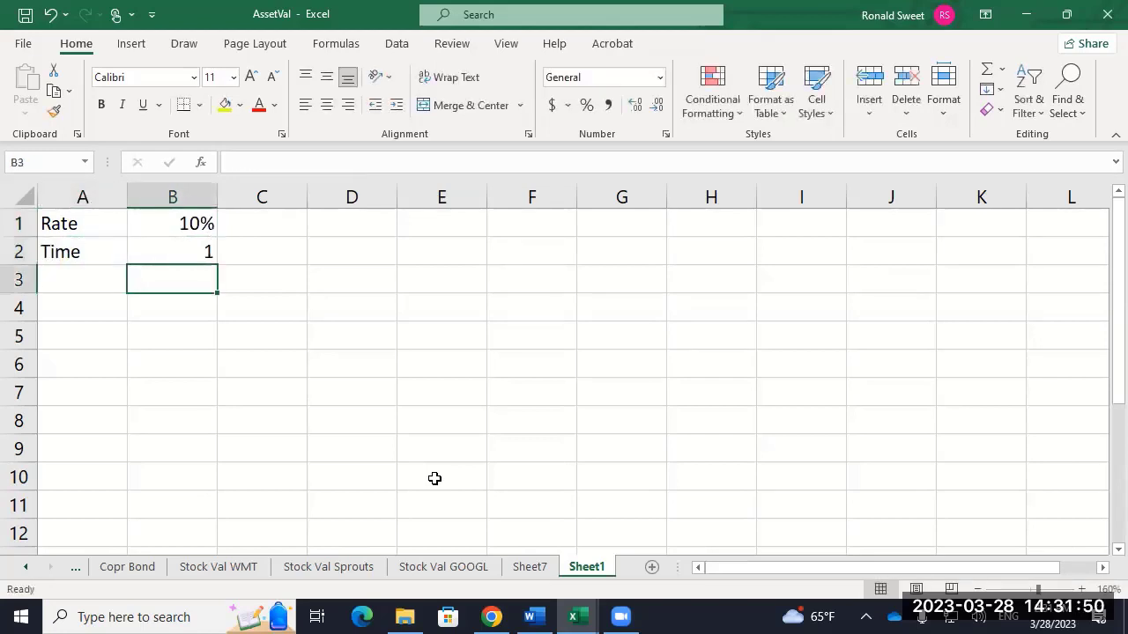
Add PVIFA and FVIFA labels in A3:A4 and select B3:B4 for their results.
{"action": "type", "text": "PVIFA"}
{"action": "key", "text": "Return"}
{"action": "type", "text": "FVIFA"}
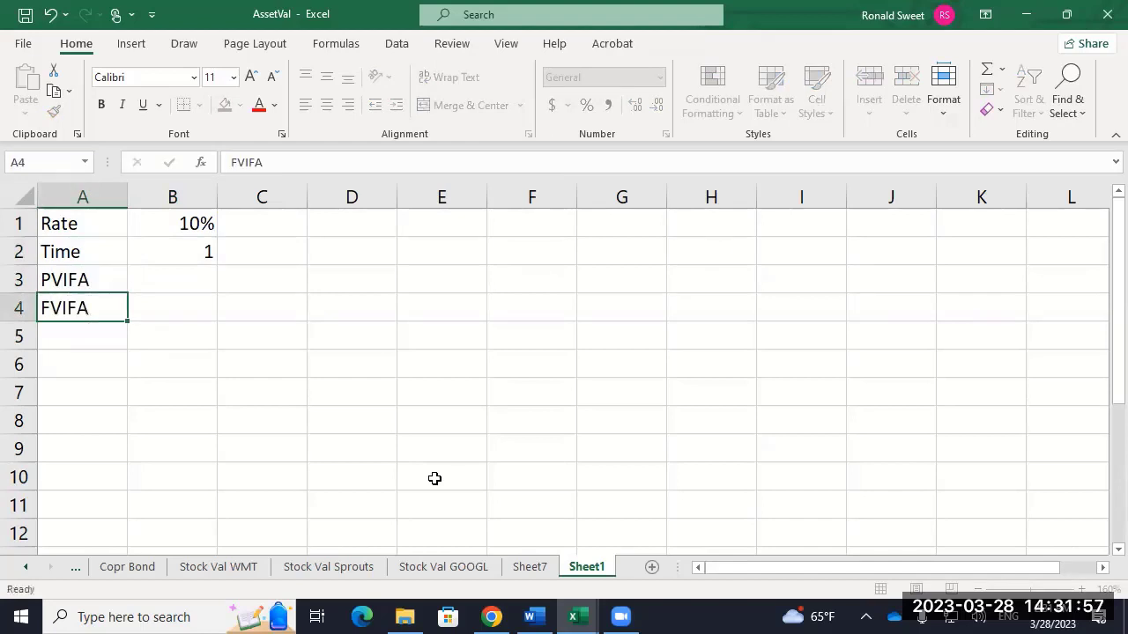
{"action": "key", "text": "Up"}
{"action": "key", "text": "shift+Right"}
{"action": "key", "text": "shift+Down"}
{"action": "key", "text": "Up"}
{"action": "key", "text": "Right"}
{"action": "key", "text": "Up"}
{"action": "key", "text": "shift+Down"}
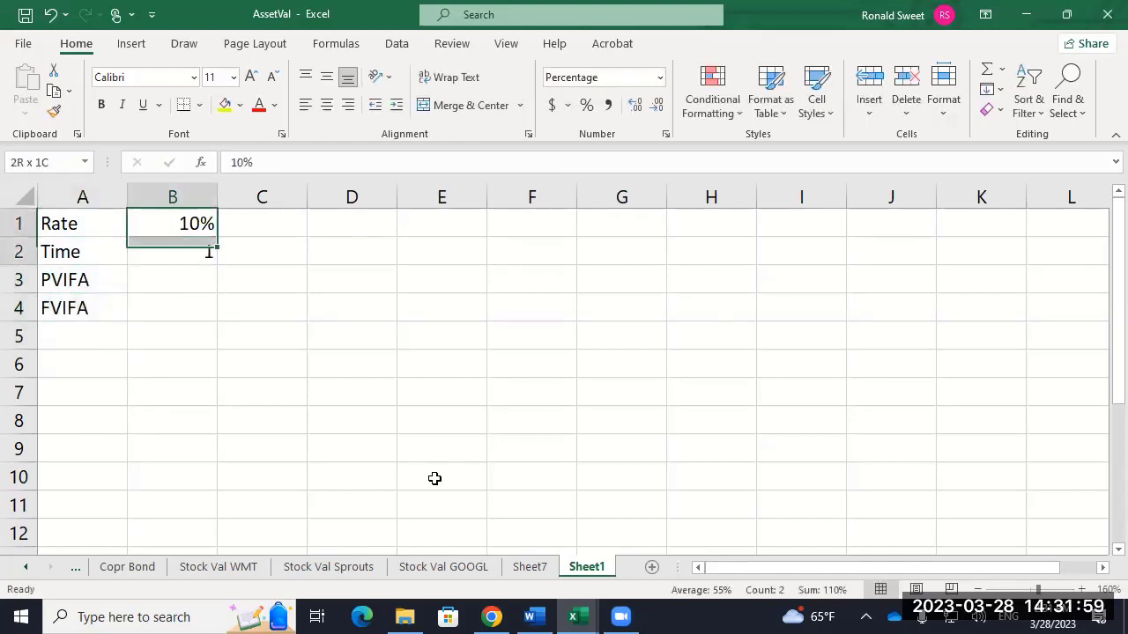
{"action": "key", "text": "Down"}
{"action": "key", "text": "Down"}
{"action": "key", "text": "shift+Down"}
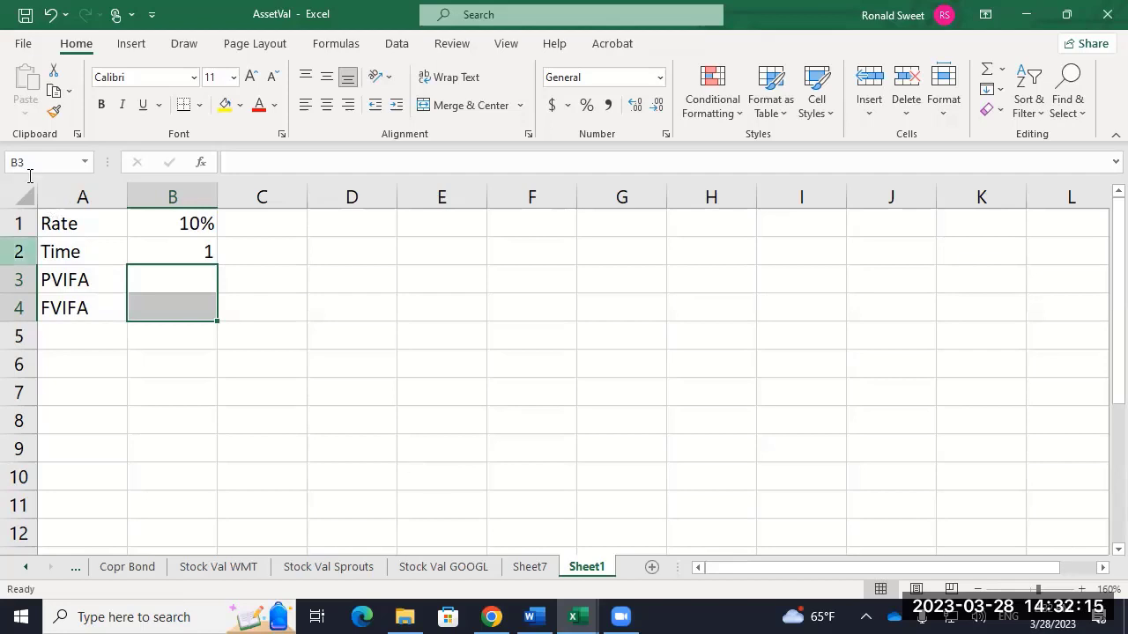
{"action": "left_click", "coordinate": [64, 223]}
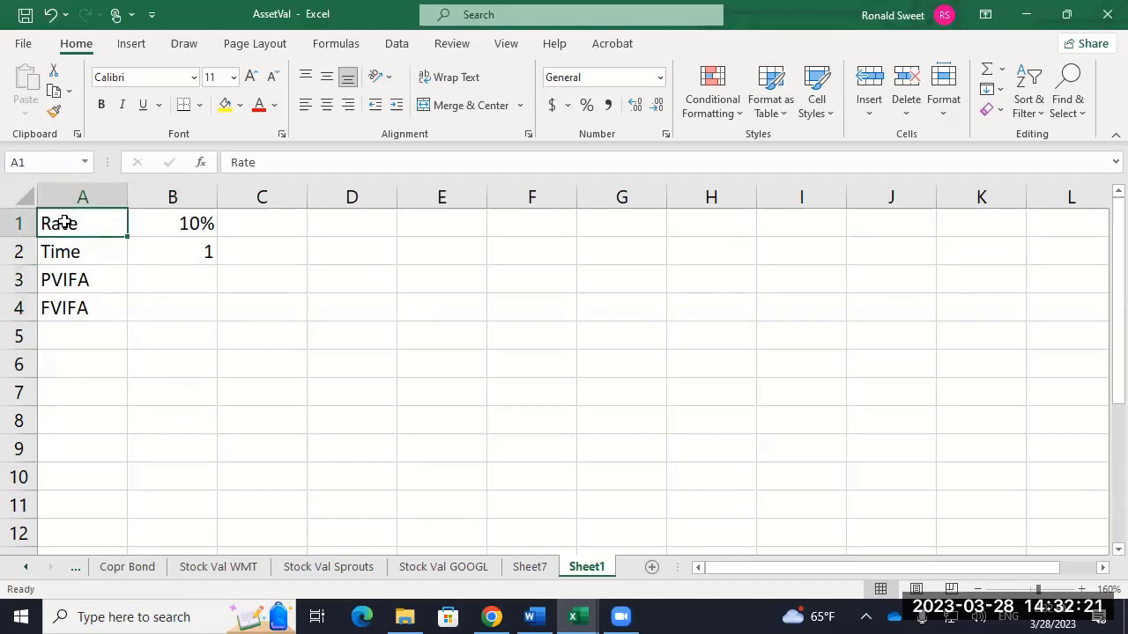
{"action": "key", "text": "Down"}
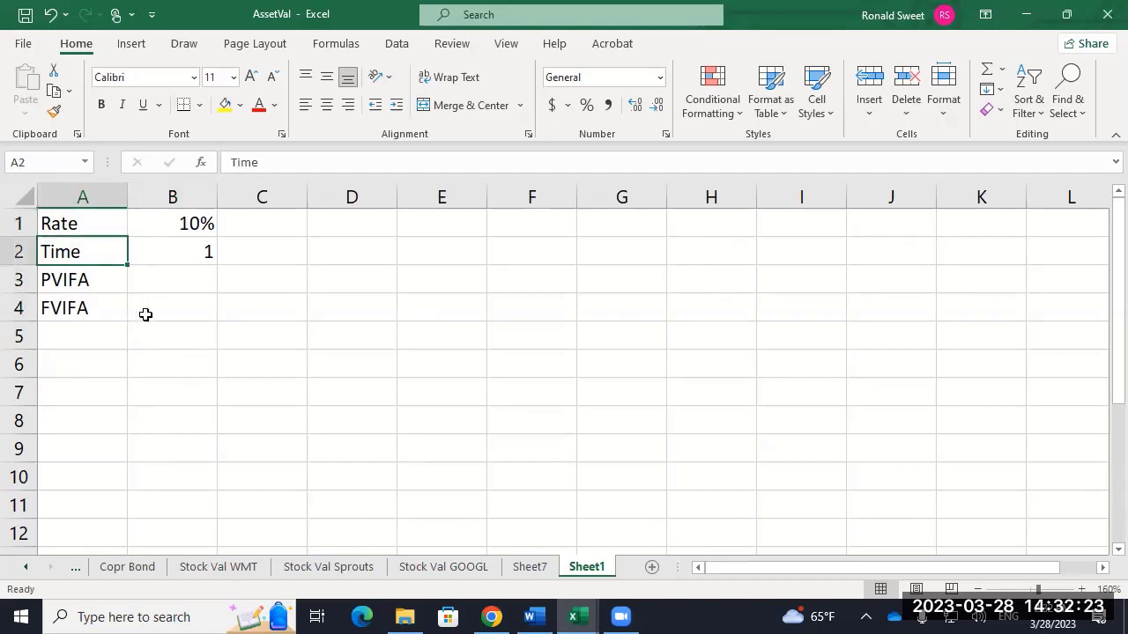
{"action": "left_click", "coordinate": [76, 216]}
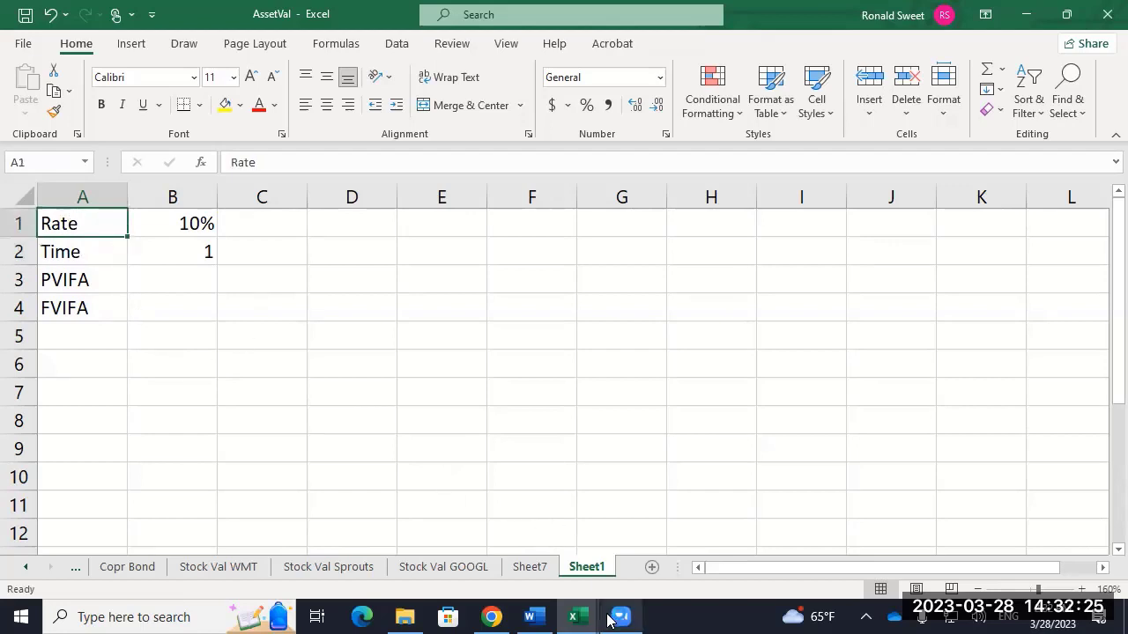
{"action": "mouse_move", "coordinate": [528, 619]}
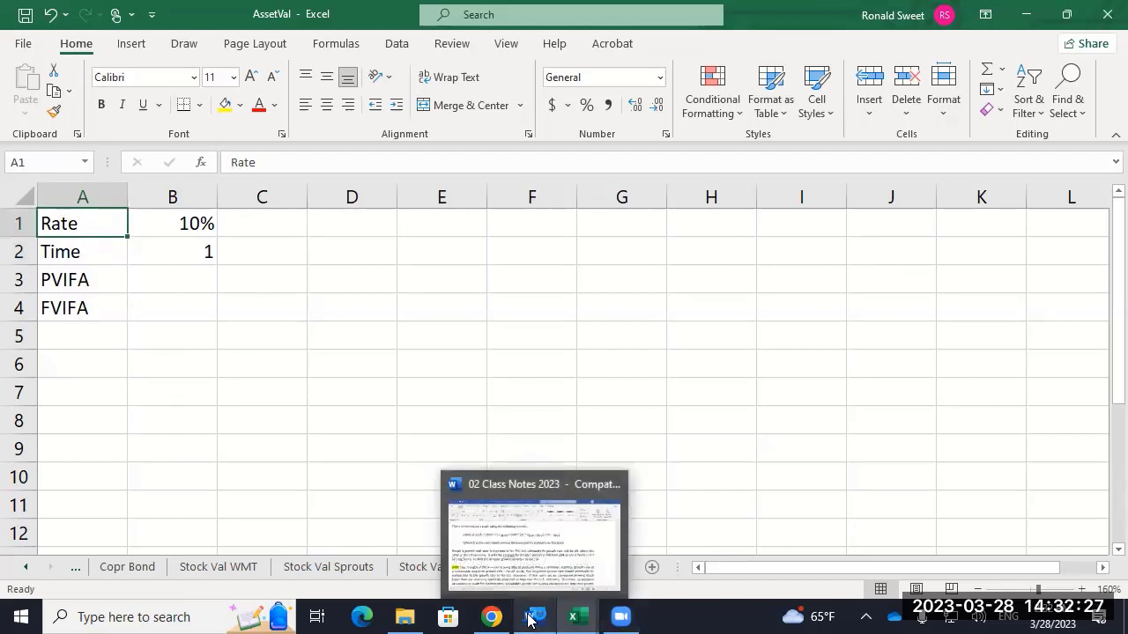
{"action": "left_click", "coordinate": [290, 385]}
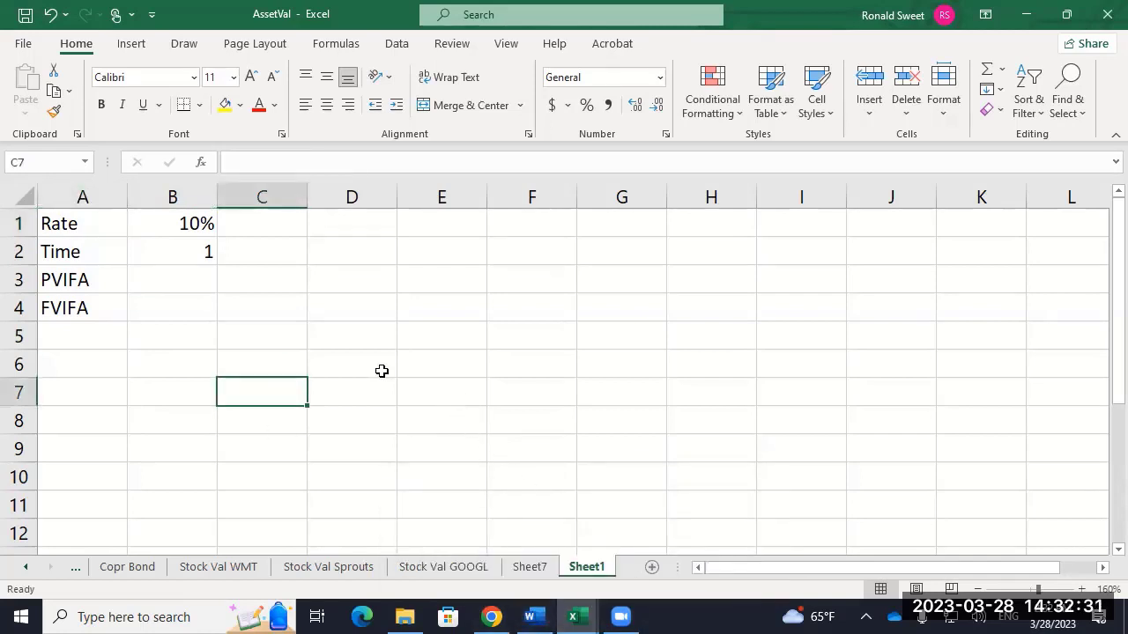
{"action": "key", "text": "ctrl+Home"}
Clear the earlier entries in A1:B4.
{"action": "key", "text": "shift+Down"}
{"action": "key", "text": "shift+Down"}
{"action": "key", "text": "shift+Down"}
{"action": "key", "text": "shift+Right"}
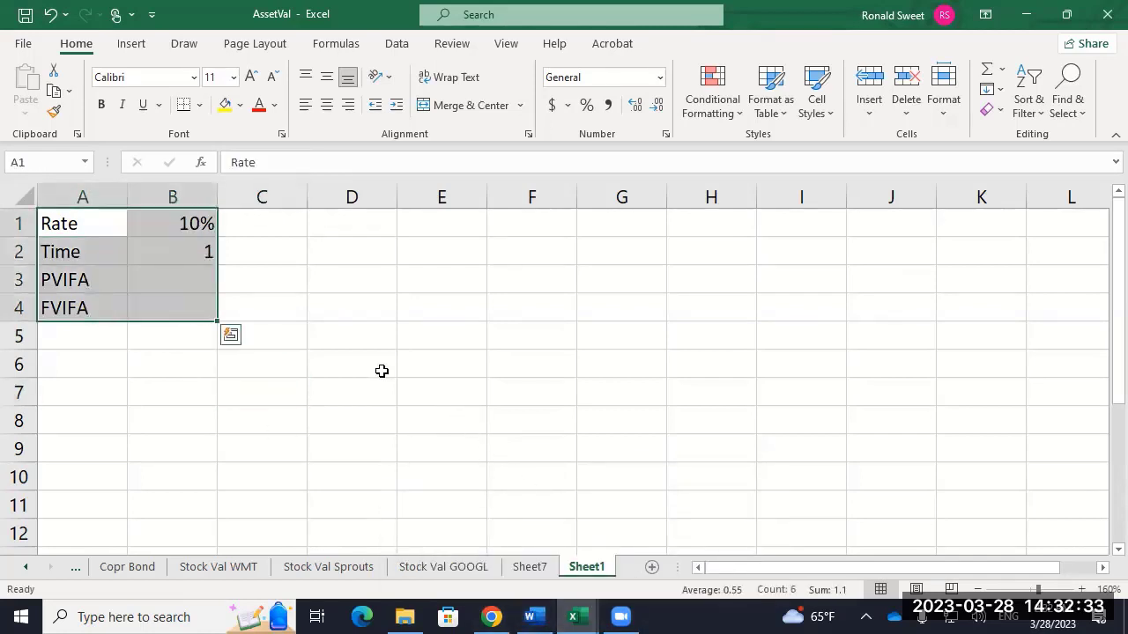
{"action": "key", "text": "Delete"}
{"action": "key", "text": "ctrl+Home"}
Title cell A1 'Time Value of Money'.
{"action": "type", "text": "Time a"}
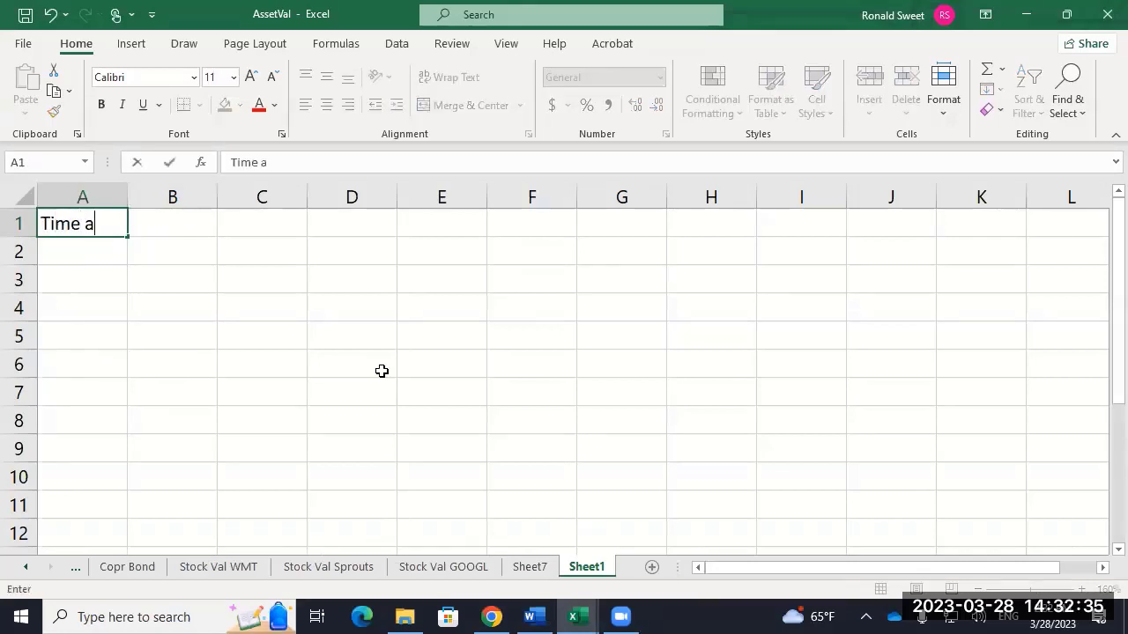
{"action": "key", "text": "BackSpace"}
{"action": "type", "text": "Value"}
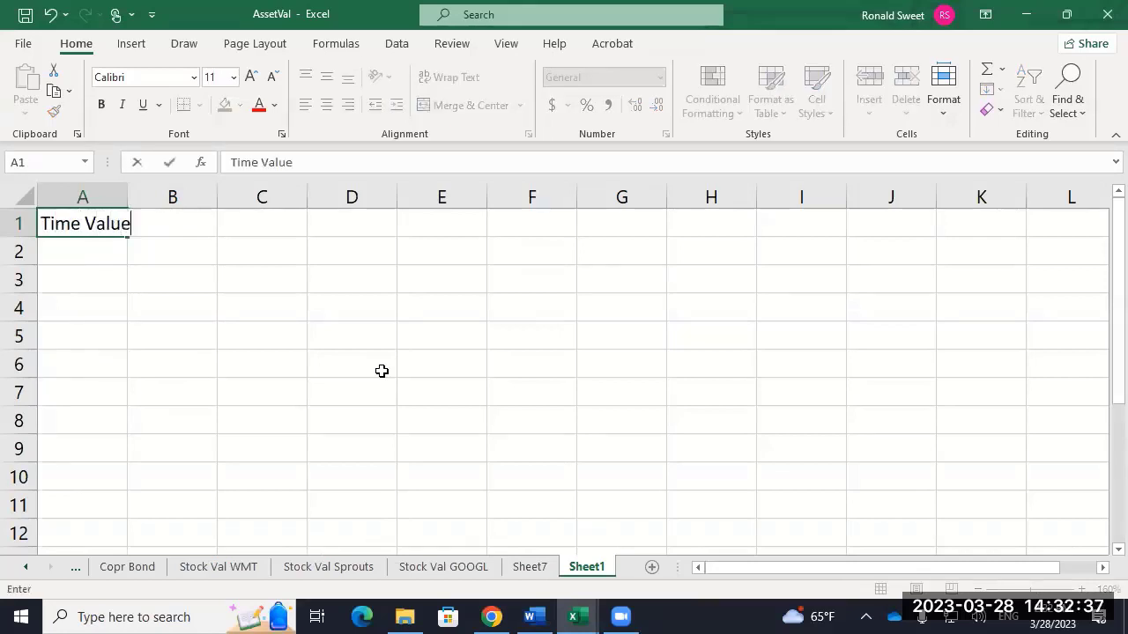
{"action": "type", "text": " of Money"}
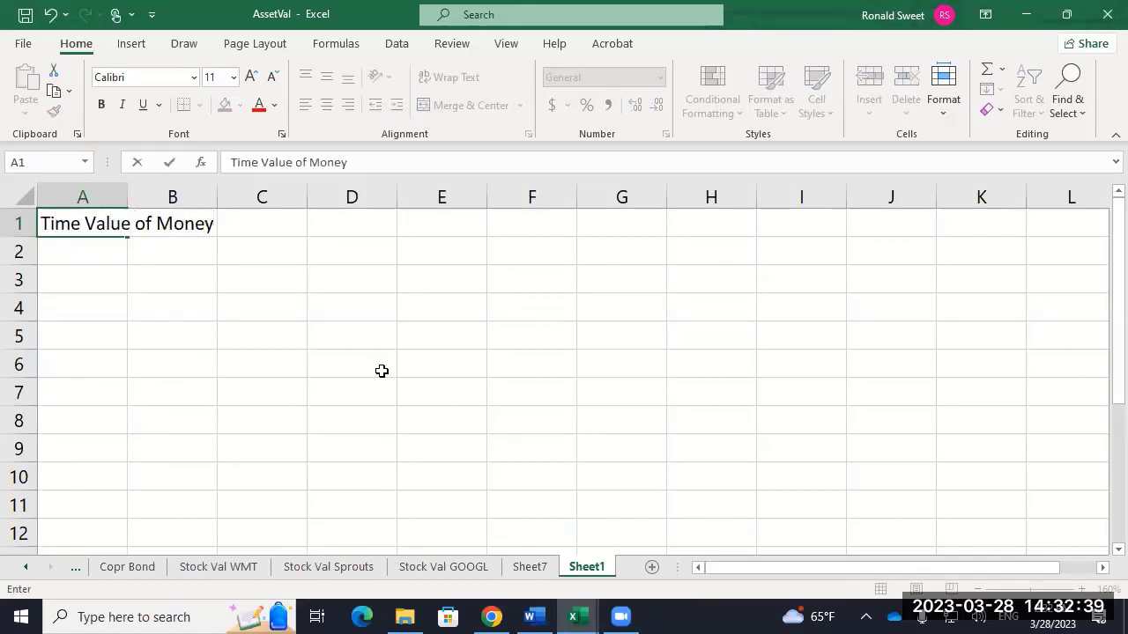
{"action": "key", "text": "Return"}
{"action": "key", "text": "Return"}
Add the heading 'Application 2: PVIFA and FVIFA examples' in A3.
{"action": "type", "text": "Appl"}
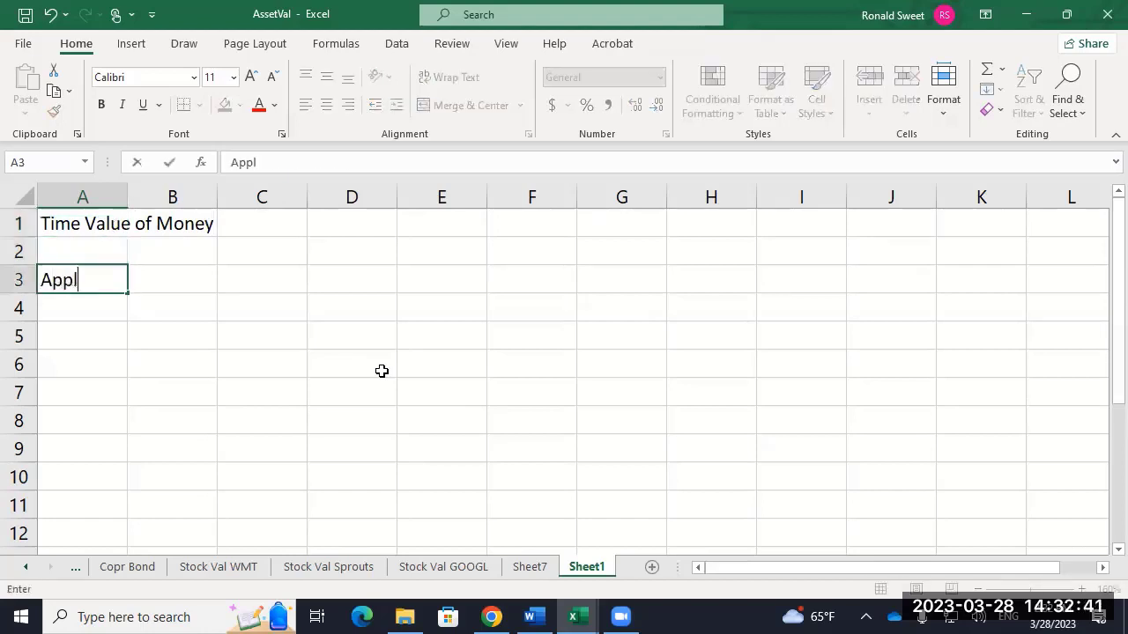
{"action": "type", "text": "ication 2"}
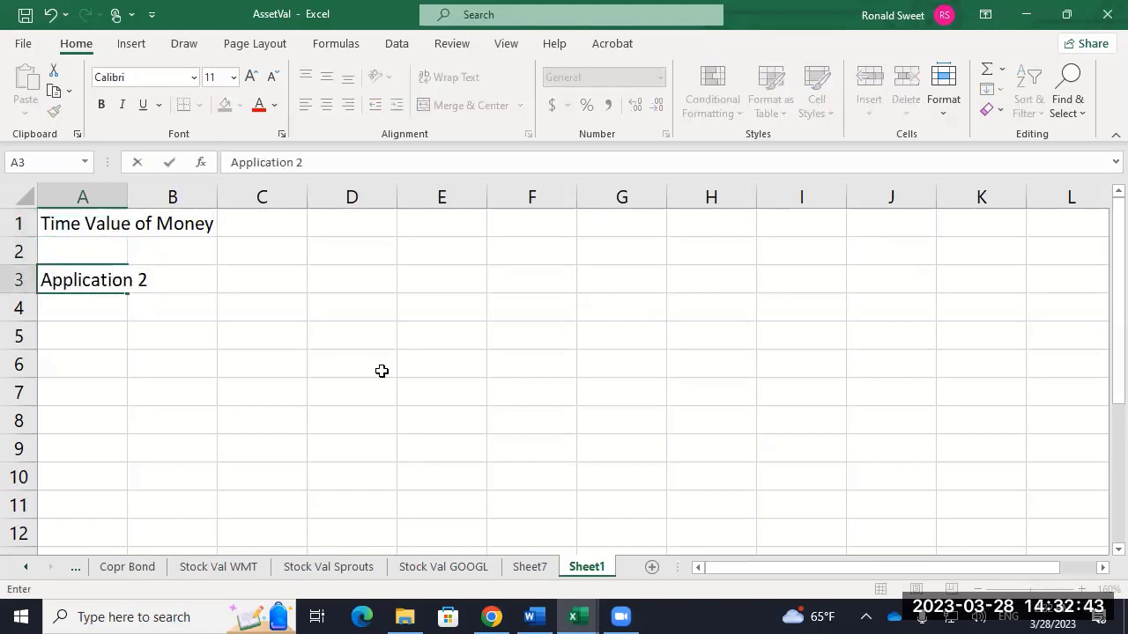
{"action": "type", "text": ": PVIFA"}
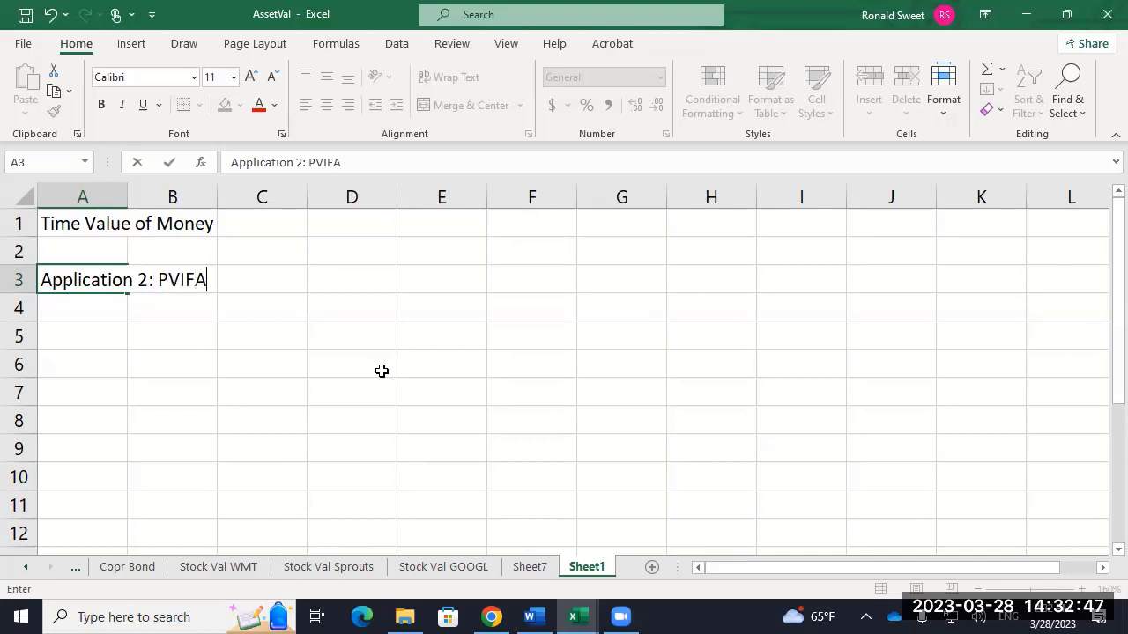
{"action": "type", "text": " and FVI"}
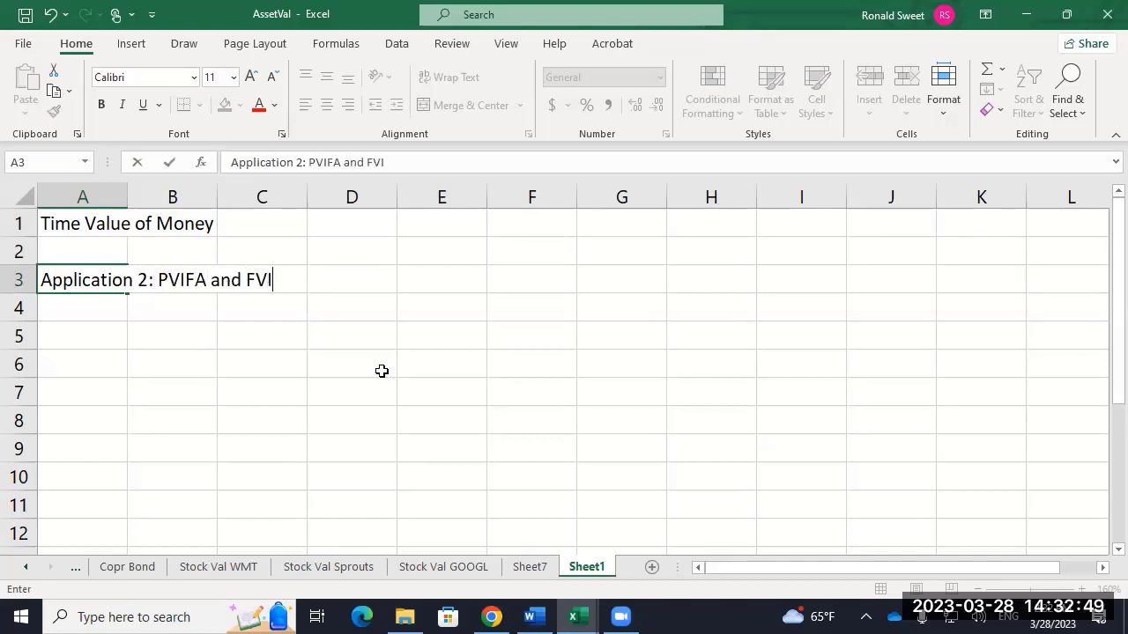
{"action": "type", "text": "FA examp"}
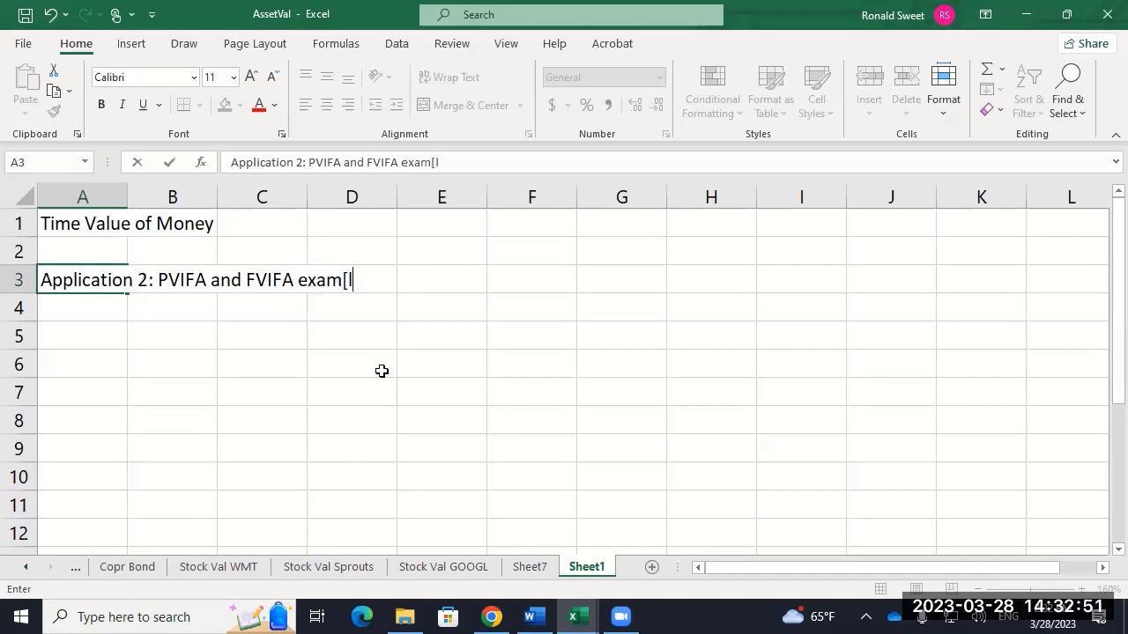
{"action": "key", "text": "BackSpace"}
{"action": "type", "text": "ples"}
{"action": "key", "text": "Return"}
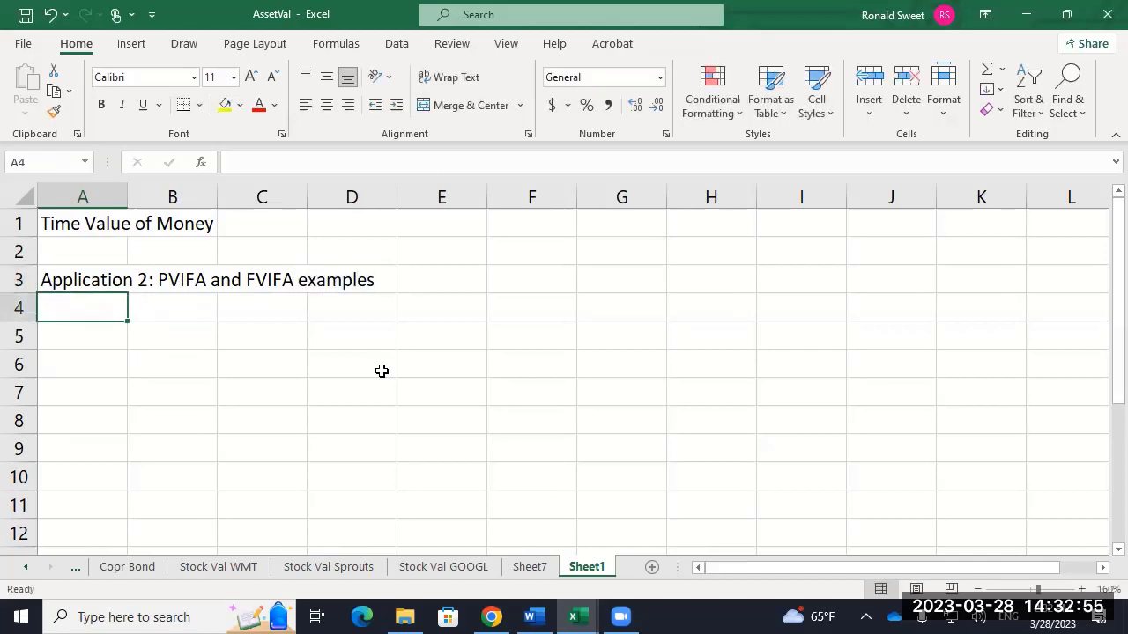
Type the notes 'PVIFA: Debt schedule' in A4 and 'FVIFA: Saving for something in the future' in A5.
{"action": "type", "text": "PVIF"}
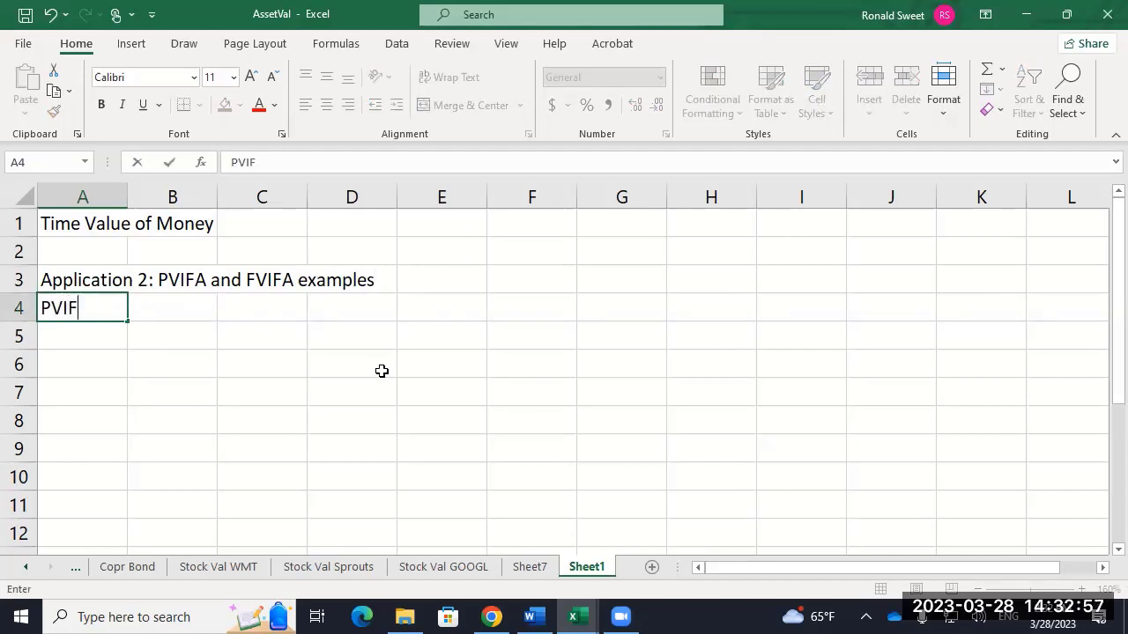
{"action": "type", "text": "A: Debt6"}
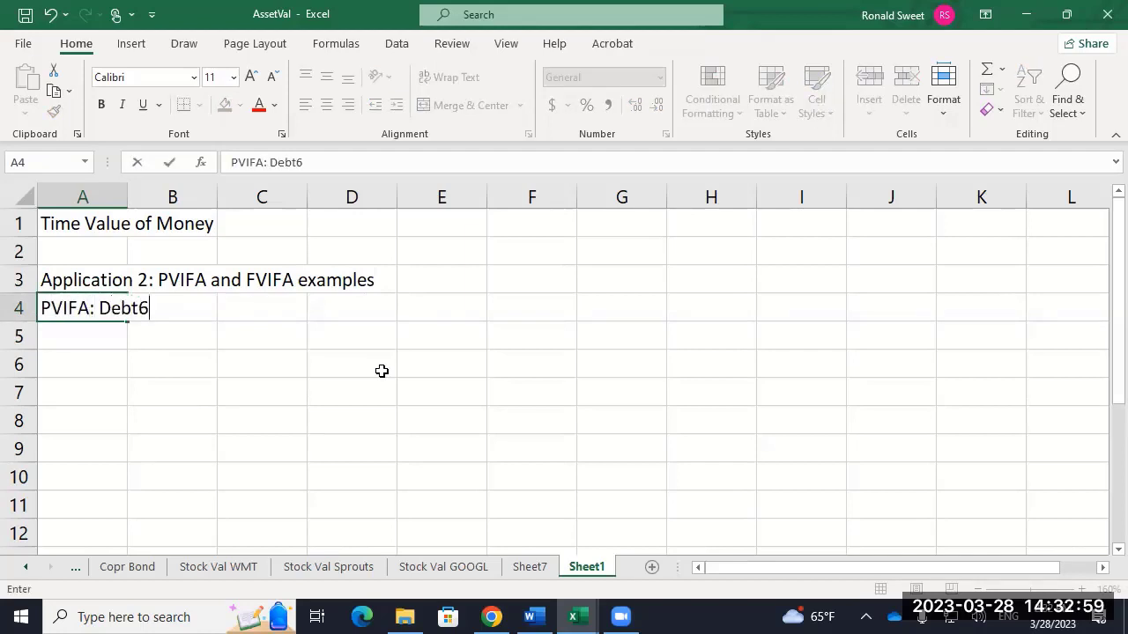
{"action": "key", "text": "BackSpace"}
{"action": "type", "text": "schedule"}
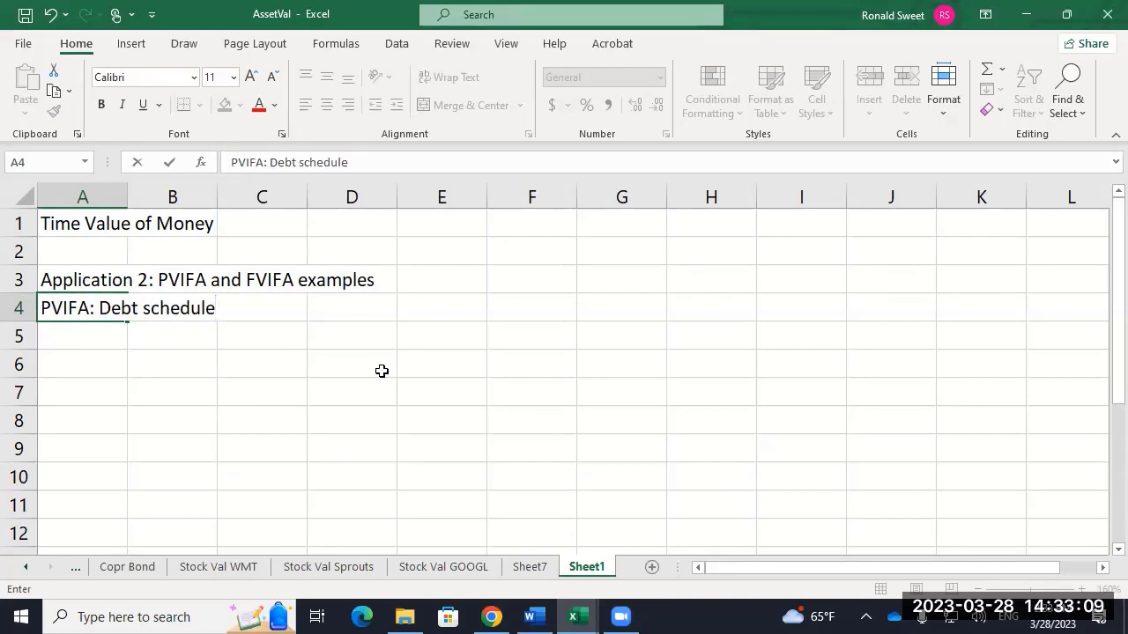
{"action": "key", "text": "Return"}
{"action": "type", "text": "FVIFA:"}
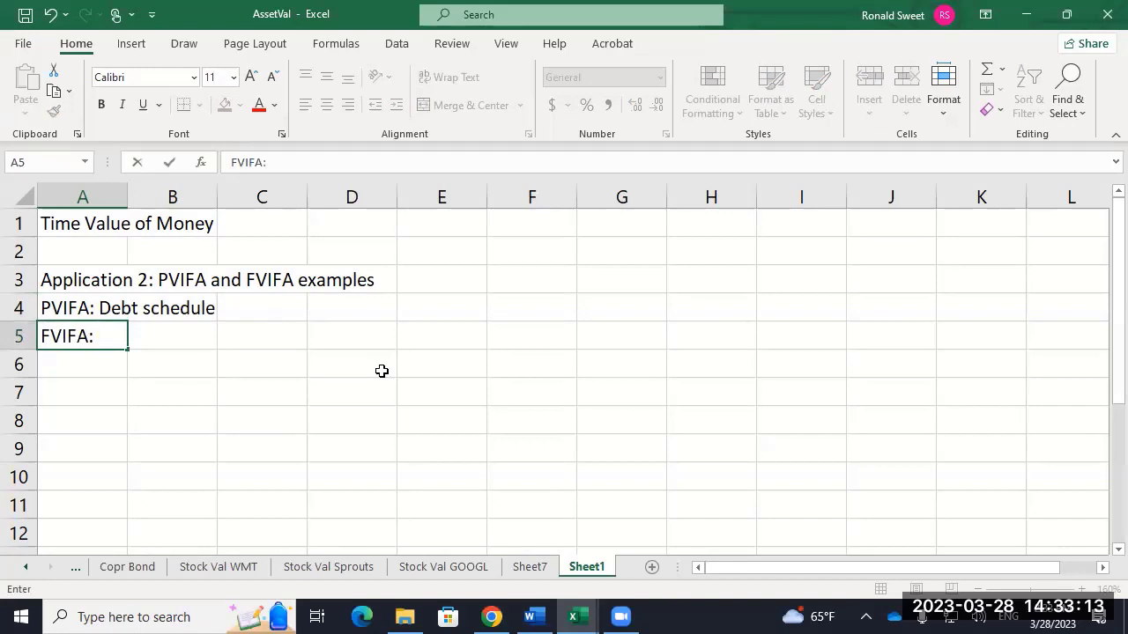
{"action": "type", "text": " Saving for so"}
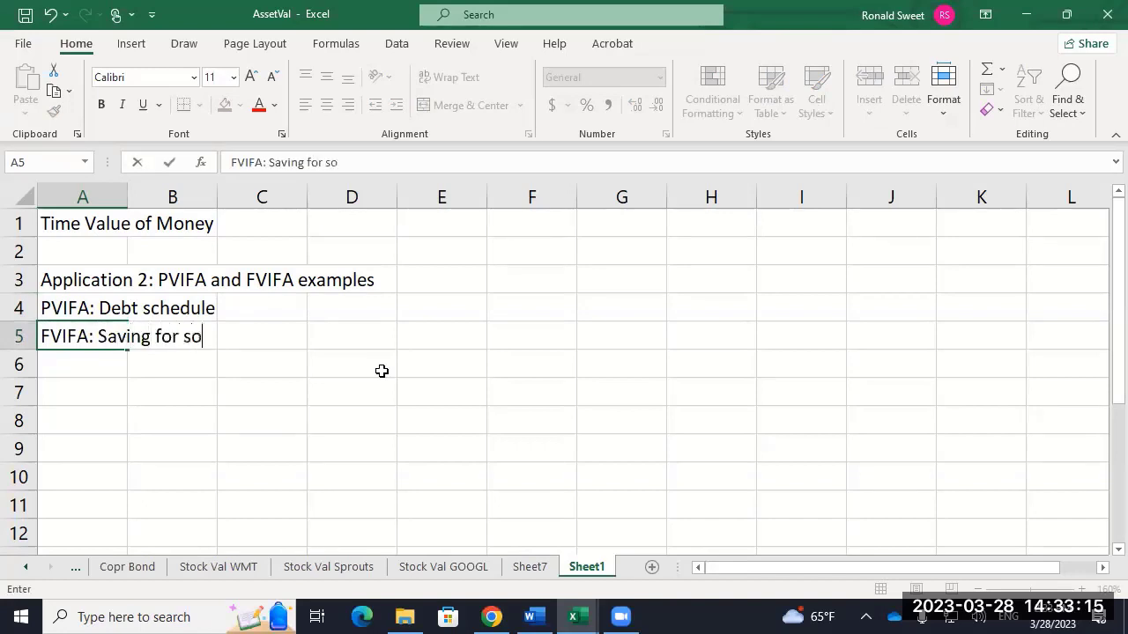
{"action": "type", "text": "mething in the future"}
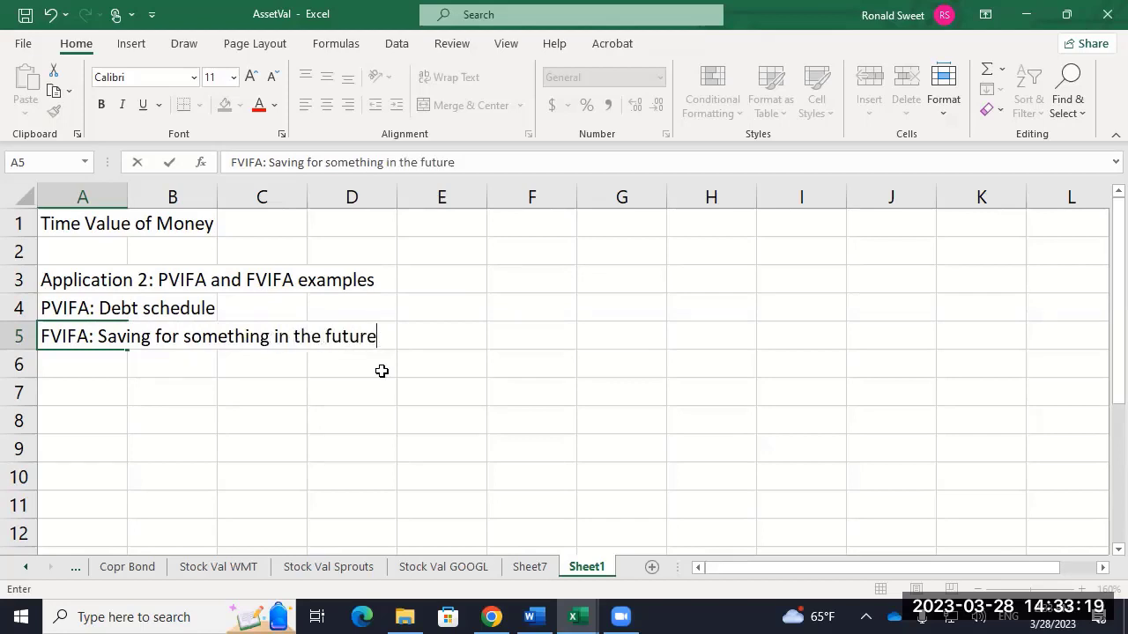
{"action": "key", "text": "ctrl+Return"}
{"action": "key", "text": "Up"}
Append '(know the PV, want the debt payment)' to A4 and the target-portfolio/investment-amount parenthetical to A5.
{"action": "key", "text": "F2"}
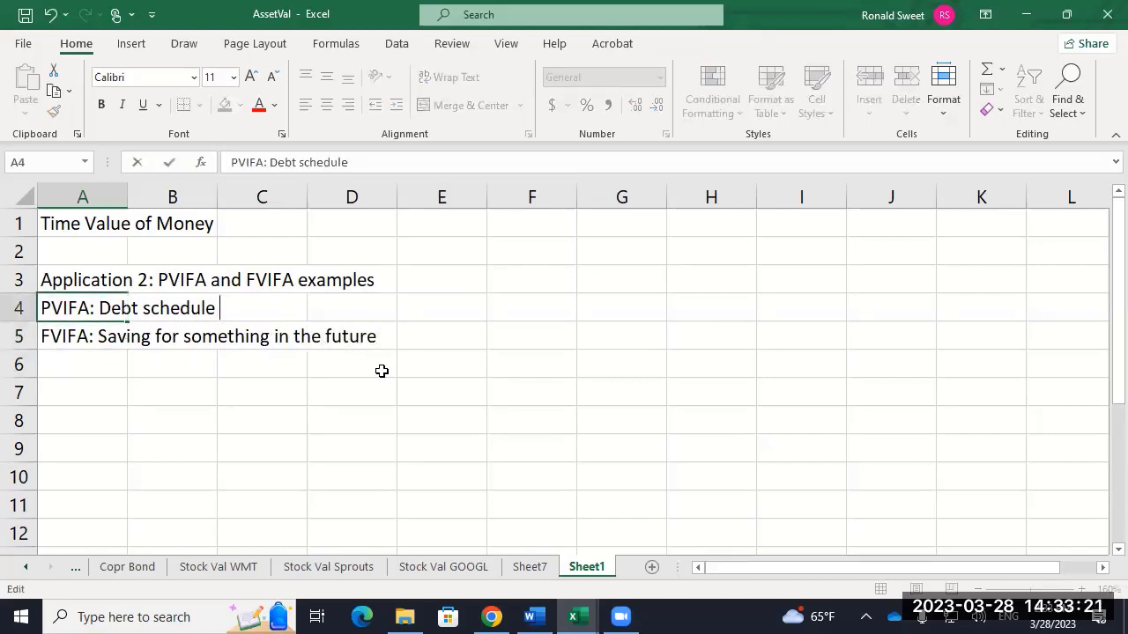
{"action": "type", "text": "(know the"}
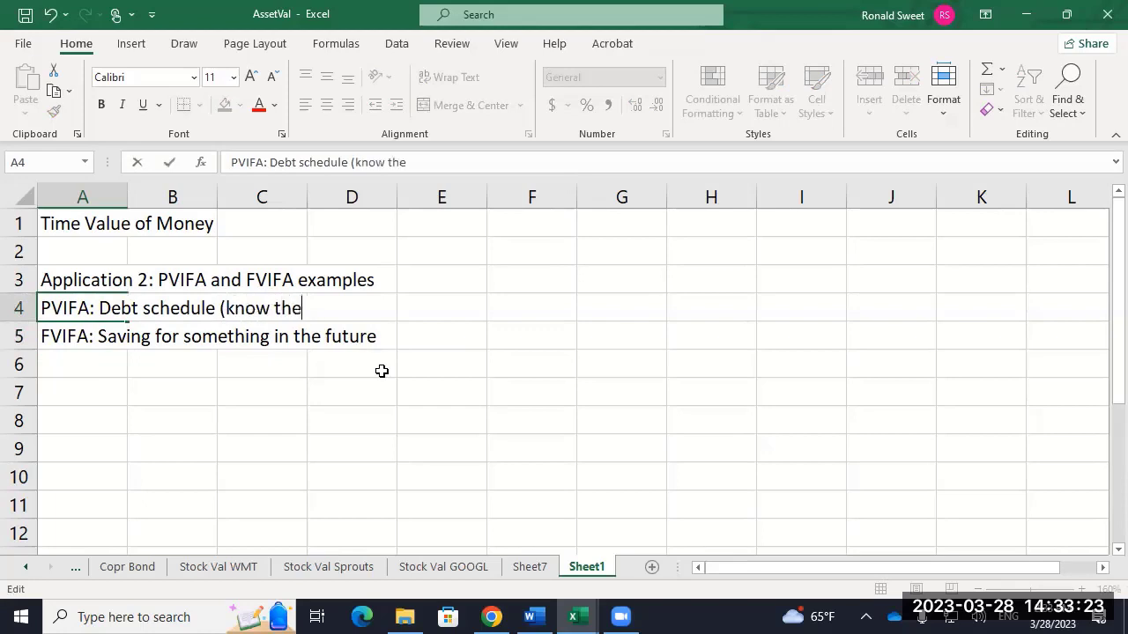
{"action": "type", "text": " PV, want t"}
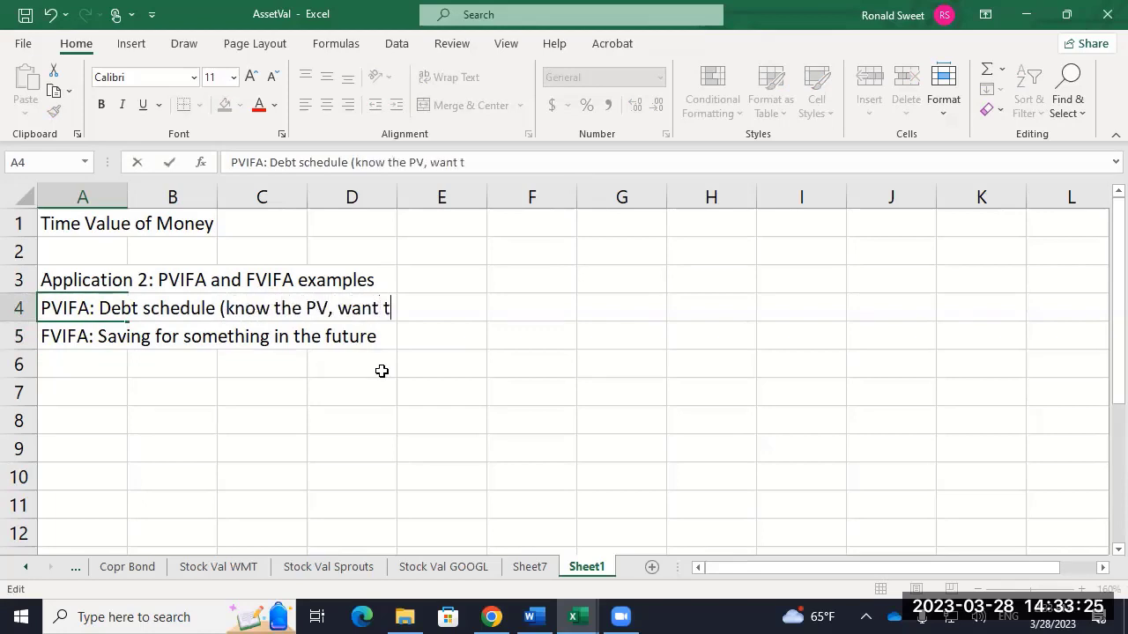
{"action": "type", "text": "he debt pay"}
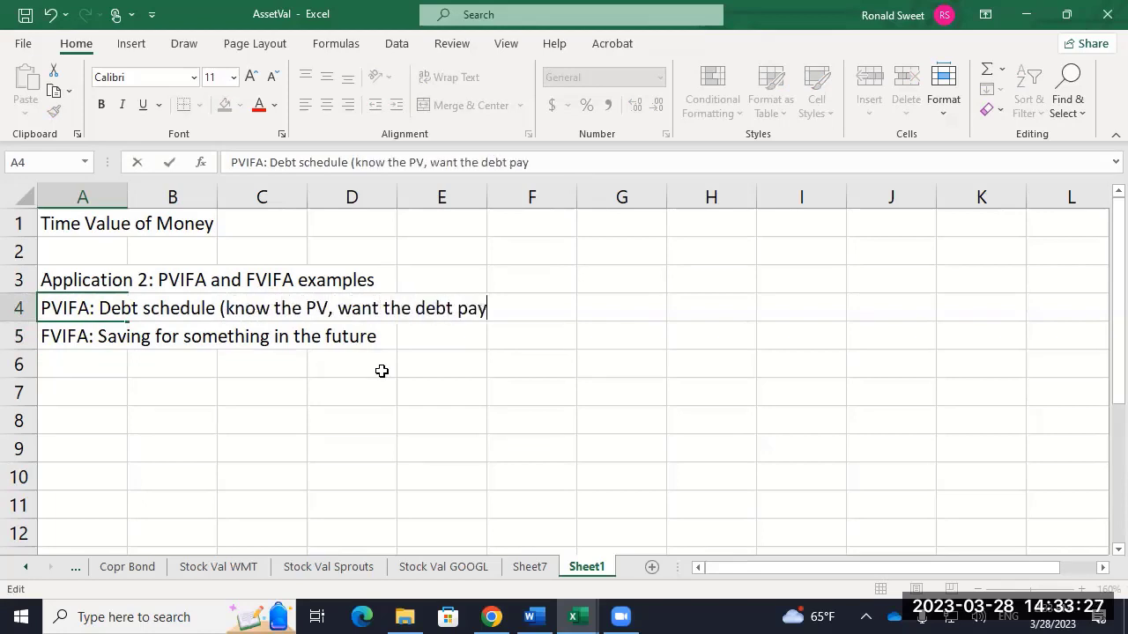
{"action": "type", "text": "ment)"}
{"action": "key", "text": "Return"}
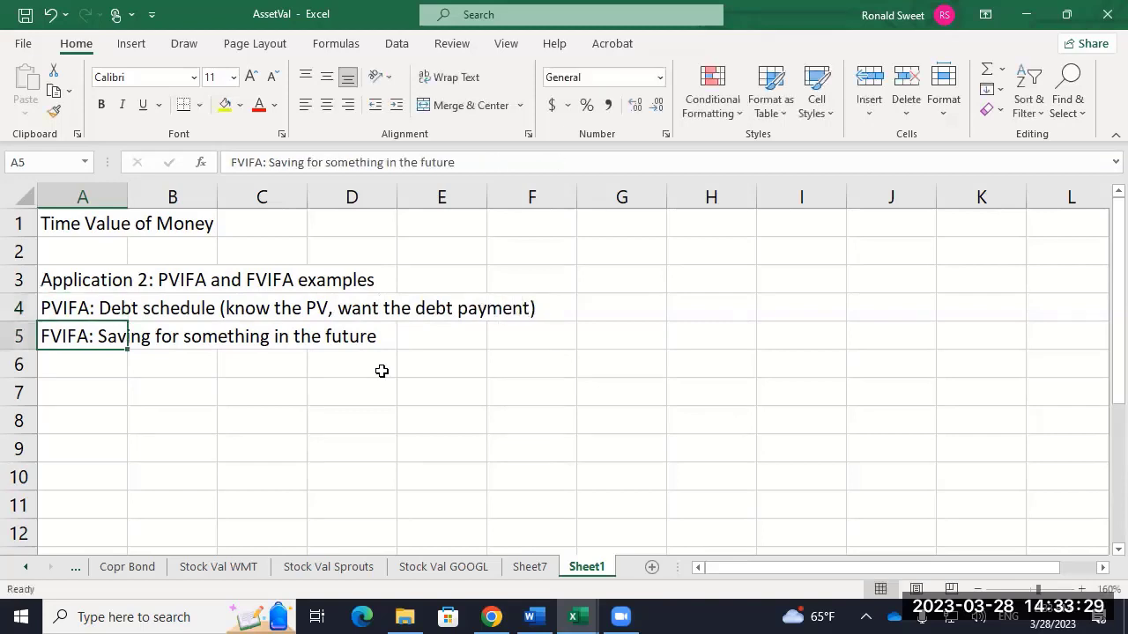
{"action": "key", "text": "F2"}
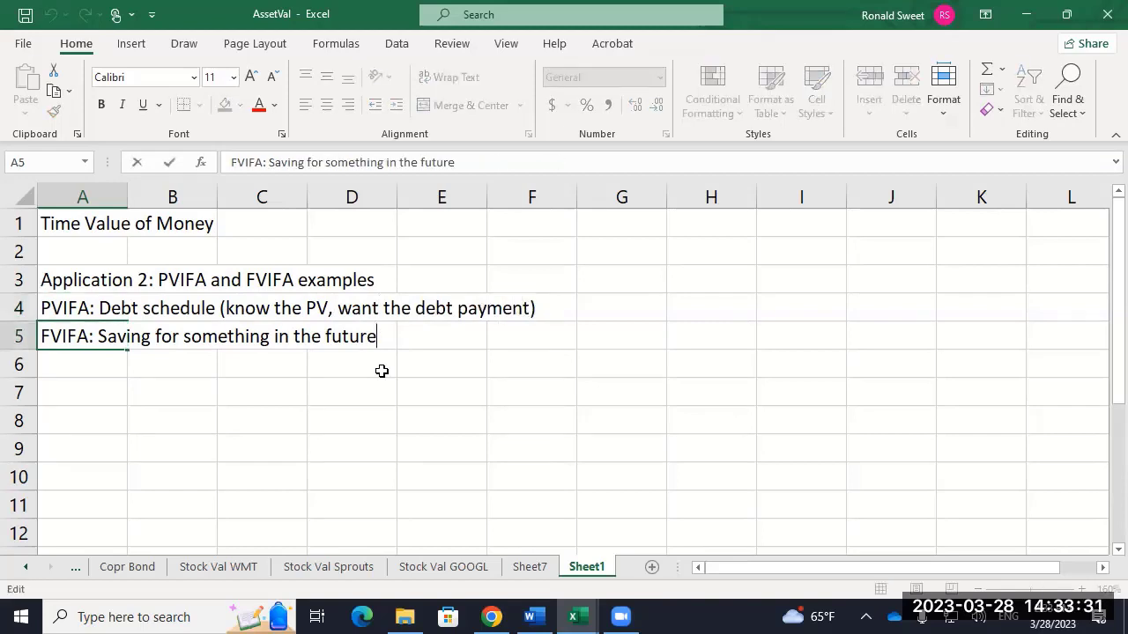
{"action": "type", "text": "(kno"}
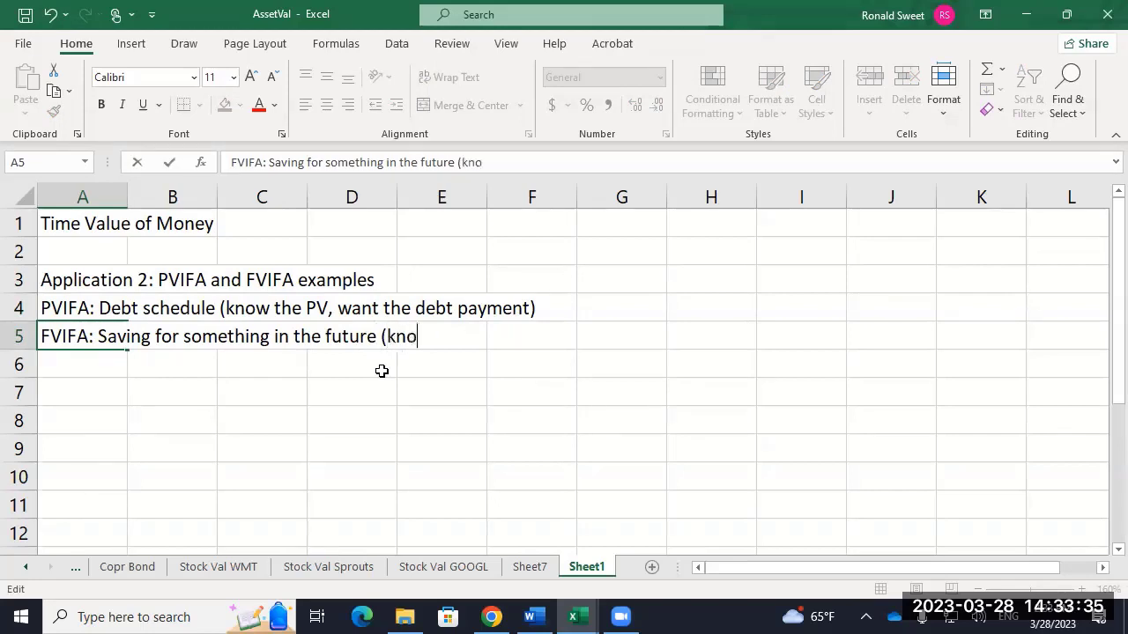
{"action": "type", "text": "w the future t"}
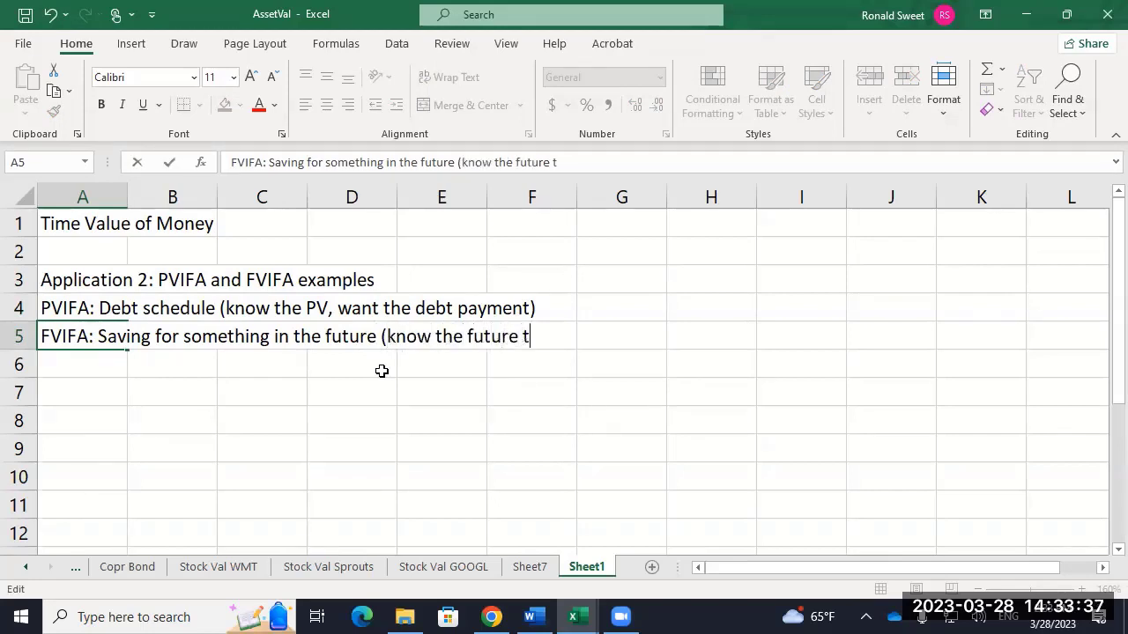
{"action": "type", "text": "arget portfl"}
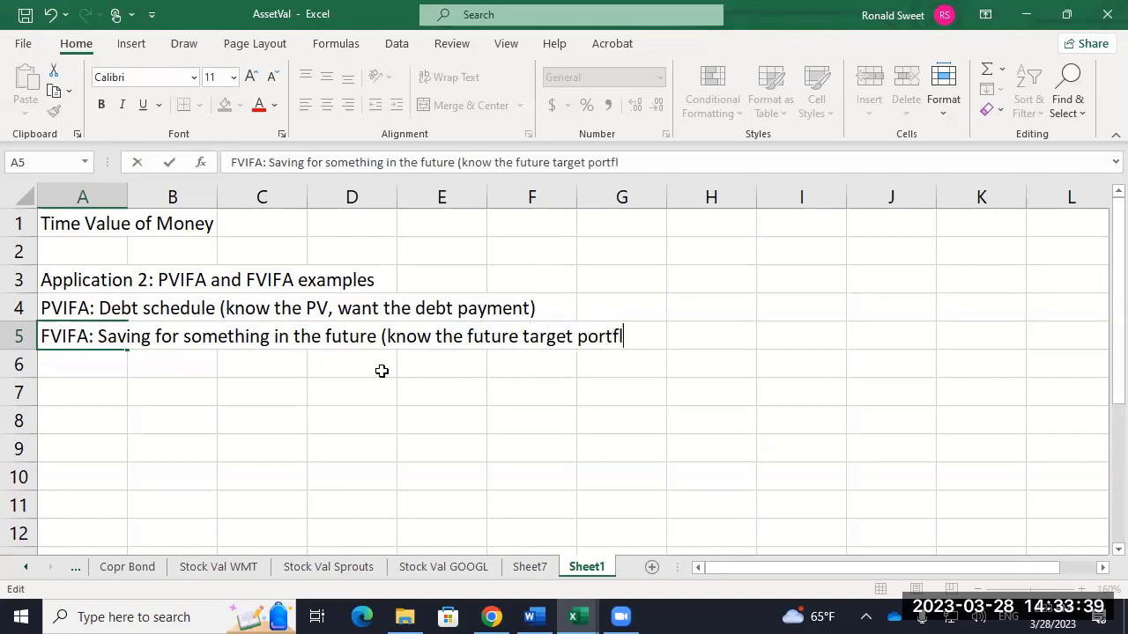
{"action": "type", "text": "io, want t"}
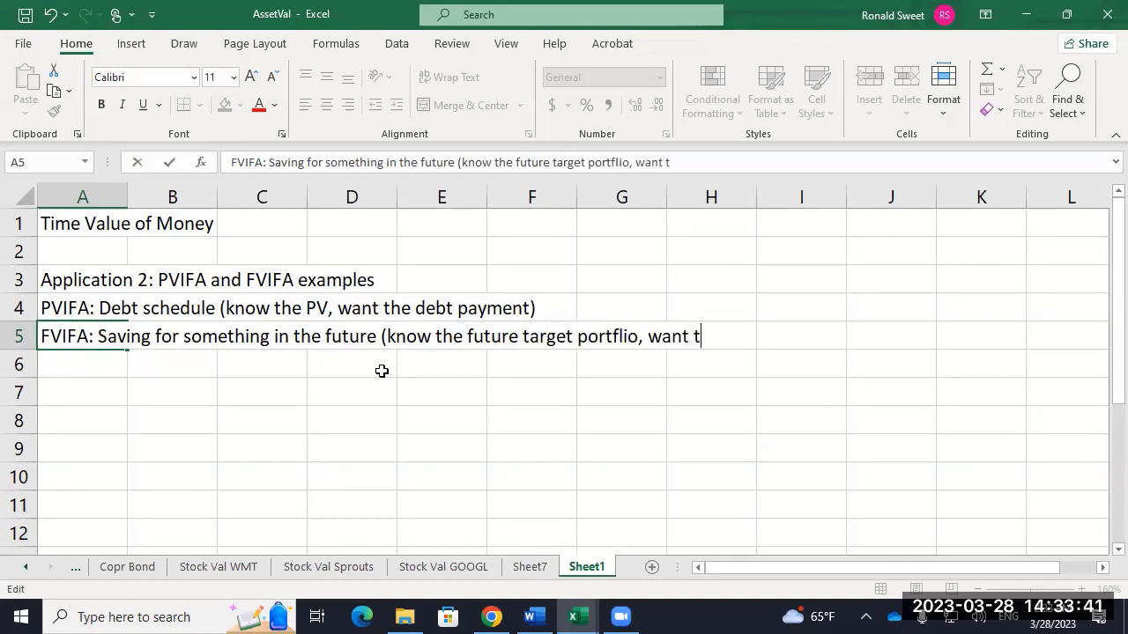
{"action": "type", "text": "he invest"}
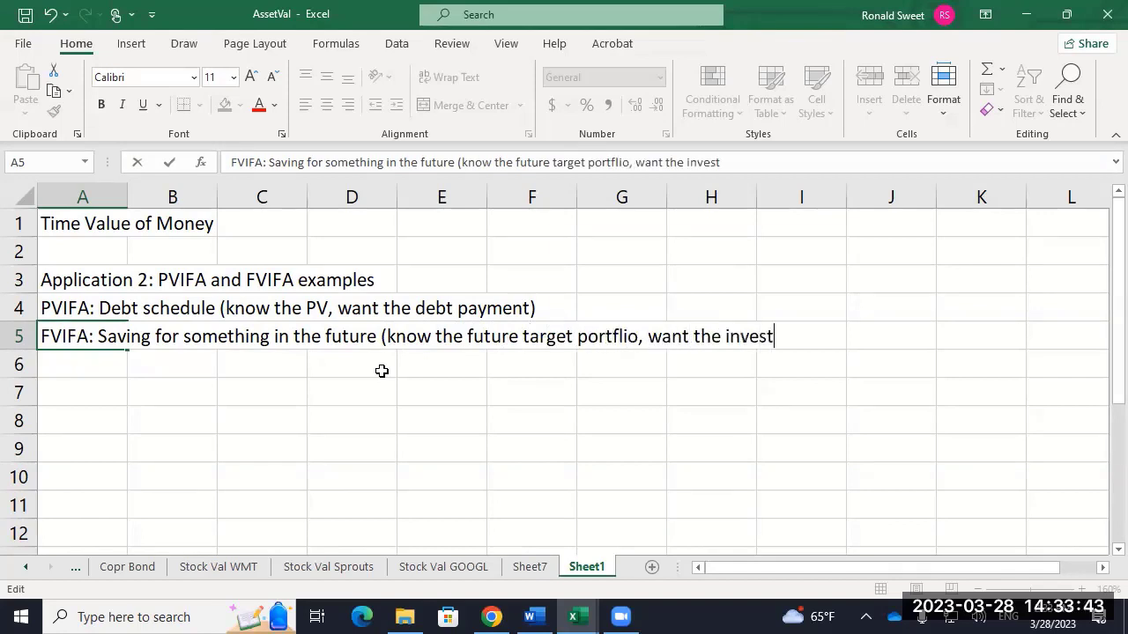
{"action": "type", "text": "ment amount)"}
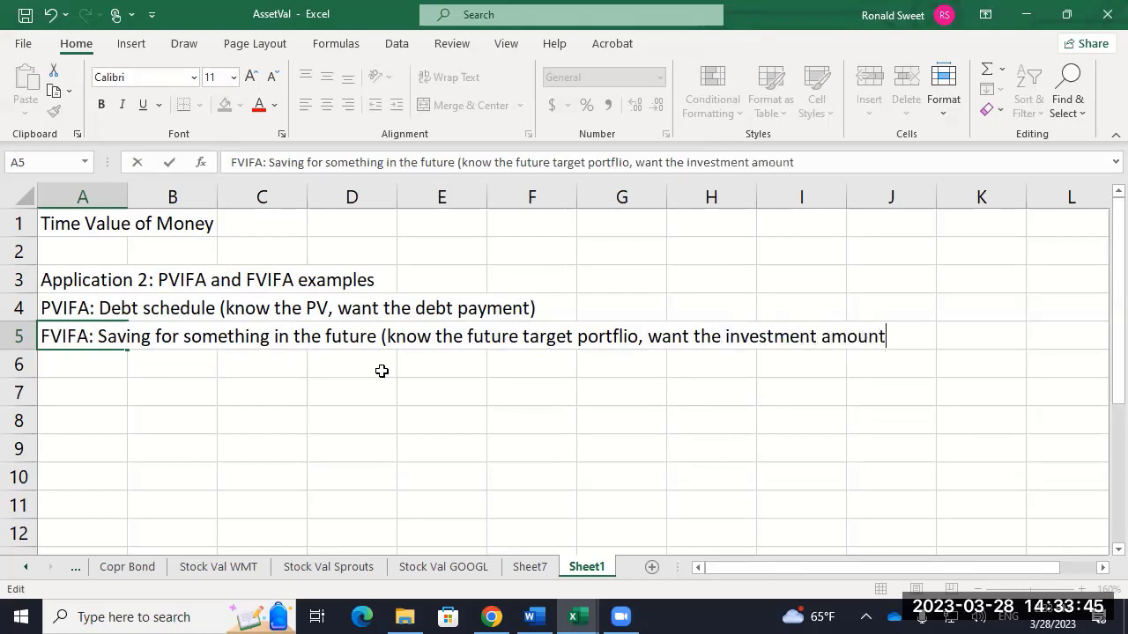
{"action": "key", "text": "Return"}
Correct 'portflio' to 'portfolio' in the A5 note.
{"action": "key", "text": "Up"}
{"action": "key", "text": "F2"}
{"action": "key", "text": "Left"}
{"action": "key", "text": "Left"}
{"action": "key", "text": "Left"}
{"action": "key", "text": "Left"}
{"action": "key", "text": "Left"}
{"action": "key", "text": "Left"}
{"action": "key", "text": "Left"}
{"action": "key", "text": "Left"}
{"action": "key", "text": "Left"}
{"action": "key", "text": "Left"}
{"action": "key", "text": "Left"}
{"action": "key", "text": "Left"}
{"action": "key", "text": "Left"}
{"action": "key", "text": "Left"}
{"action": "key", "text": "Left"}
{"action": "key", "text": "Left"}
{"action": "type", "text": "o"}
{"action": "key", "text": "Return"}
{"action": "key", "text": "Up"}
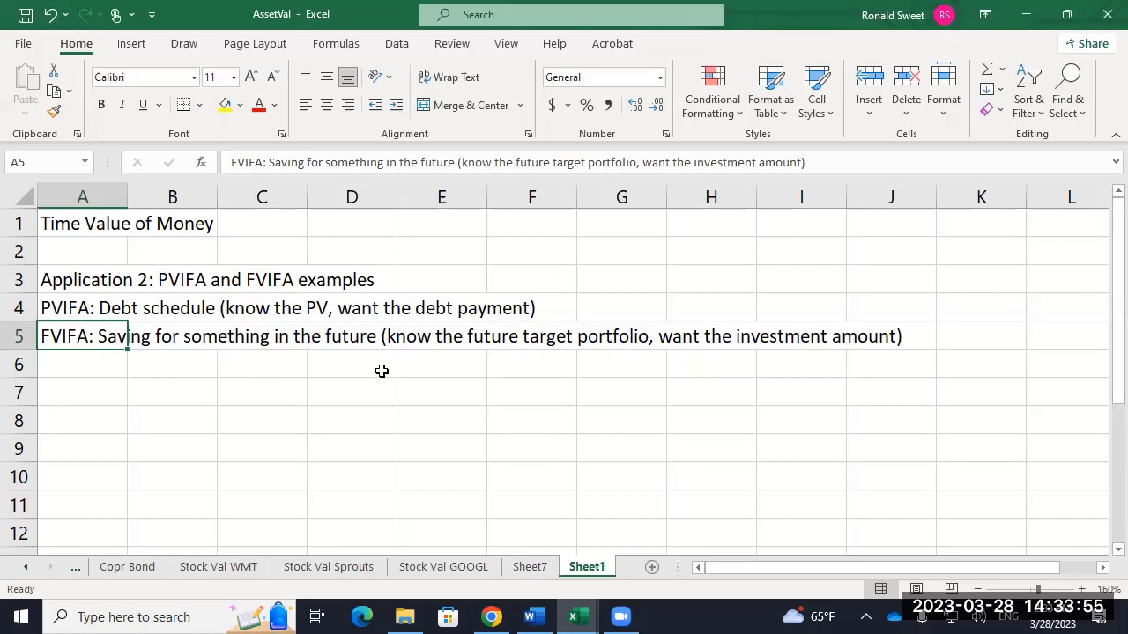
{"action": "key", "text": "Up"}
{"action": "key", "text": "shift+Right"}
{"action": "key", "text": "shift+Right"}
{"action": "key", "text": "shift+Right"}
{"action": "key", "text": "shift+Right"}
{"action": "key", "text": "shift+Right"}
{"action": "key", "text": "shift+Right"}
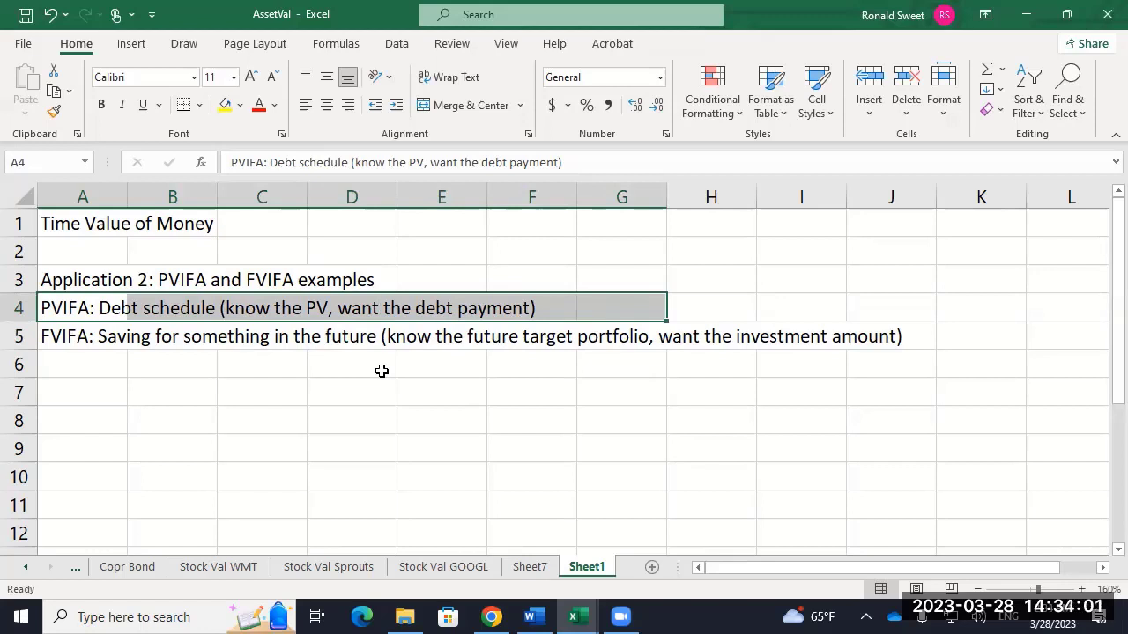
{"action": "key", "text": "Down"}
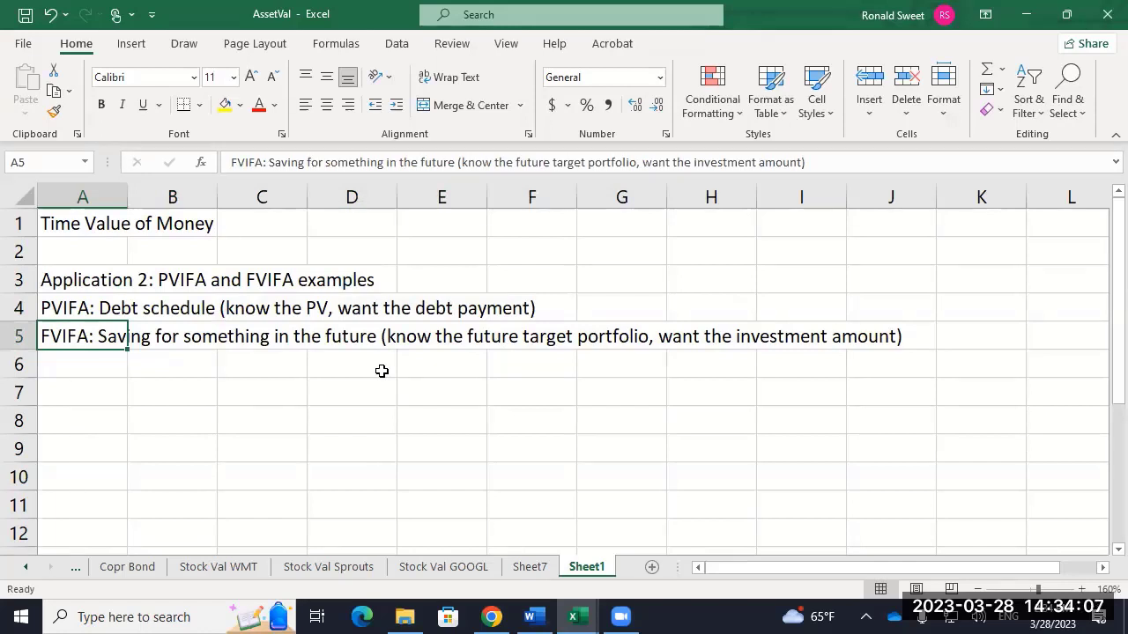
Enter the headers Time and Beg Bal in B7 and C7.
{"action": "key", "text": "Down"}
{"action": "key", "text": "Down"}
{"action": "key", "text": "Right"}
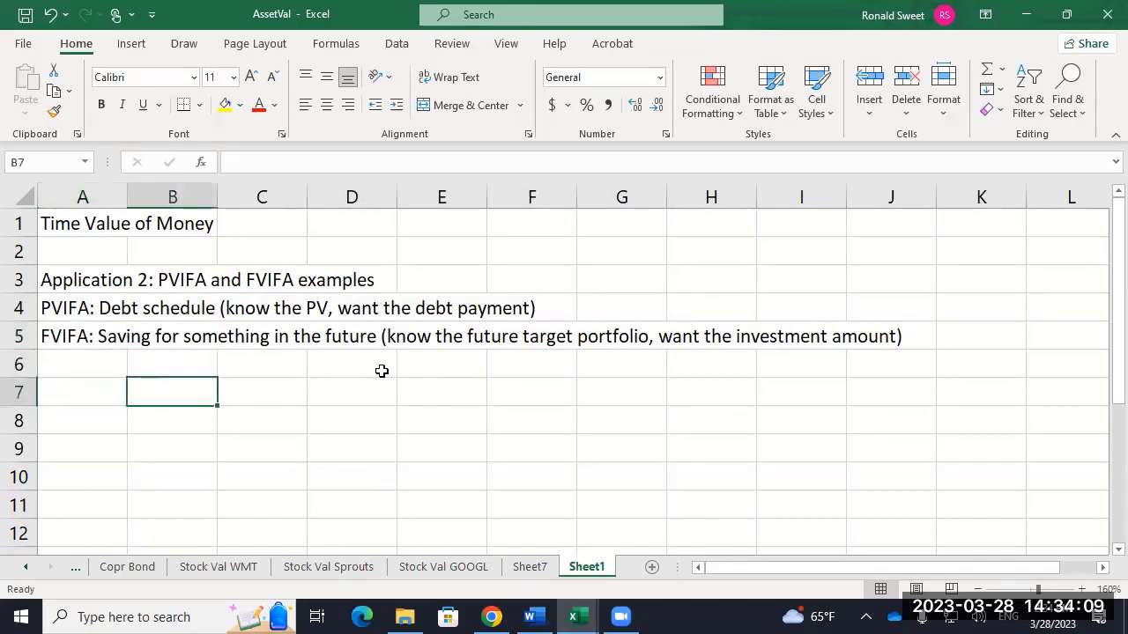
{"action": "type", "text": "Time"}
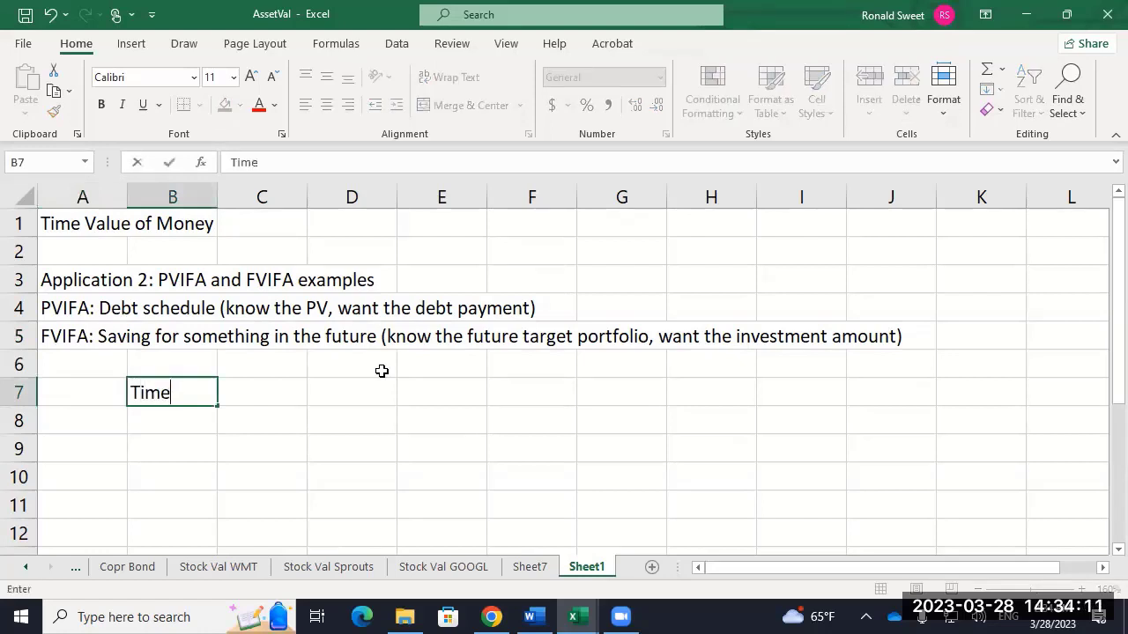
{"action": "key", "text": "Tab"}
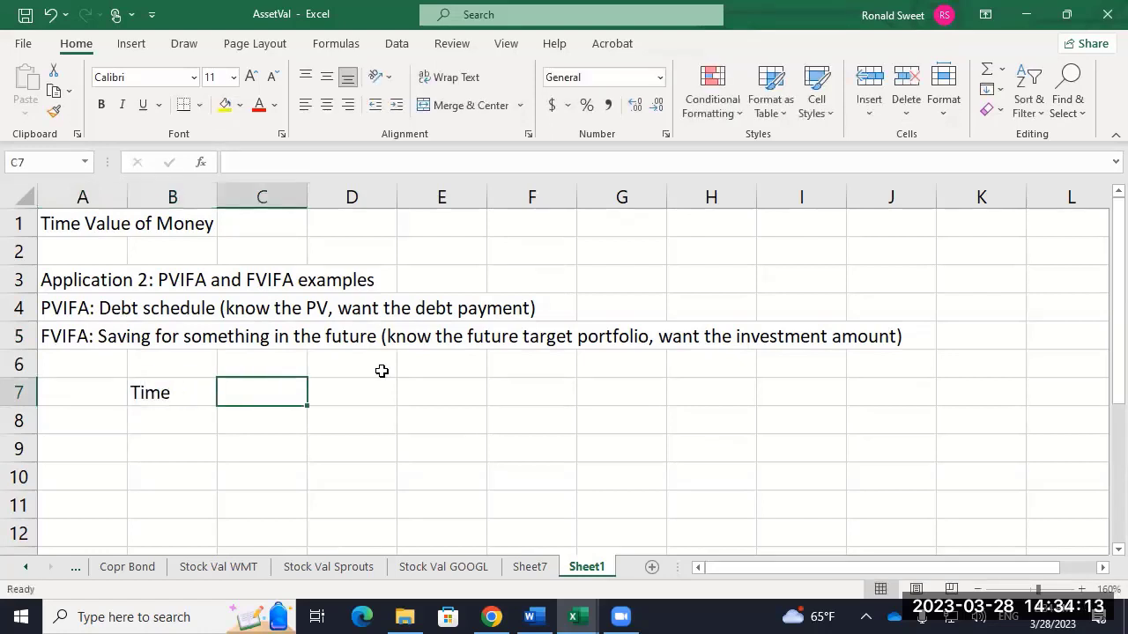
{"action": "type", "text": "Beg Bqal"}
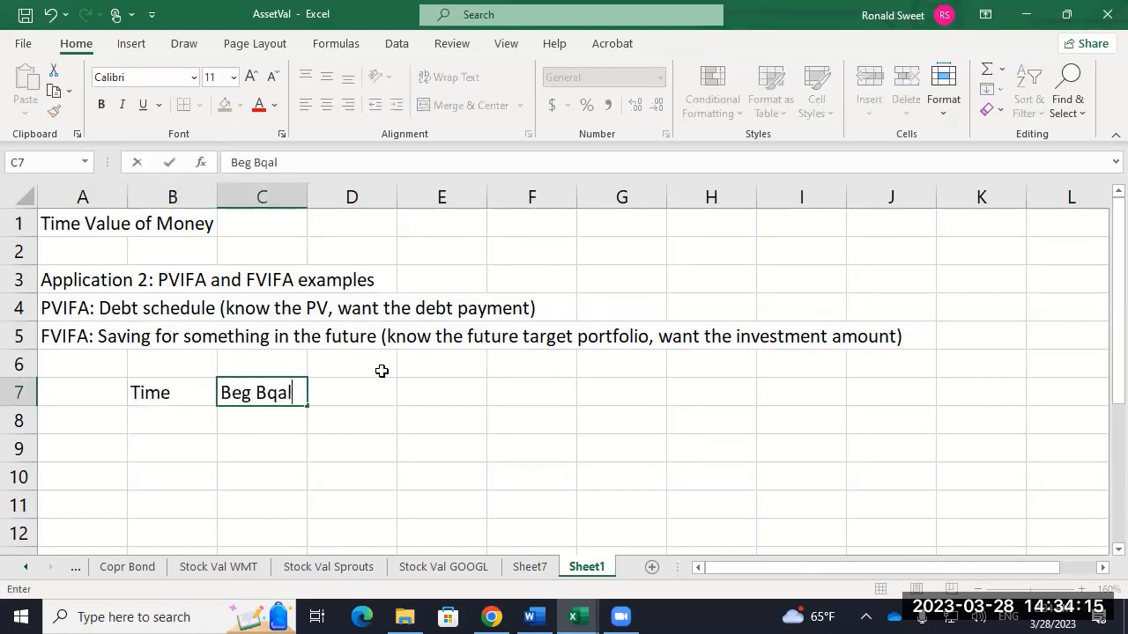
{"action": "key", "text": "BackSpace"}
{"action": "key", "text": "BackSpace"}
{"action": "key", "text": "BackSpace"}
{"action": "type", "text": "al"}
{"action": "key", "text": "Tab"}
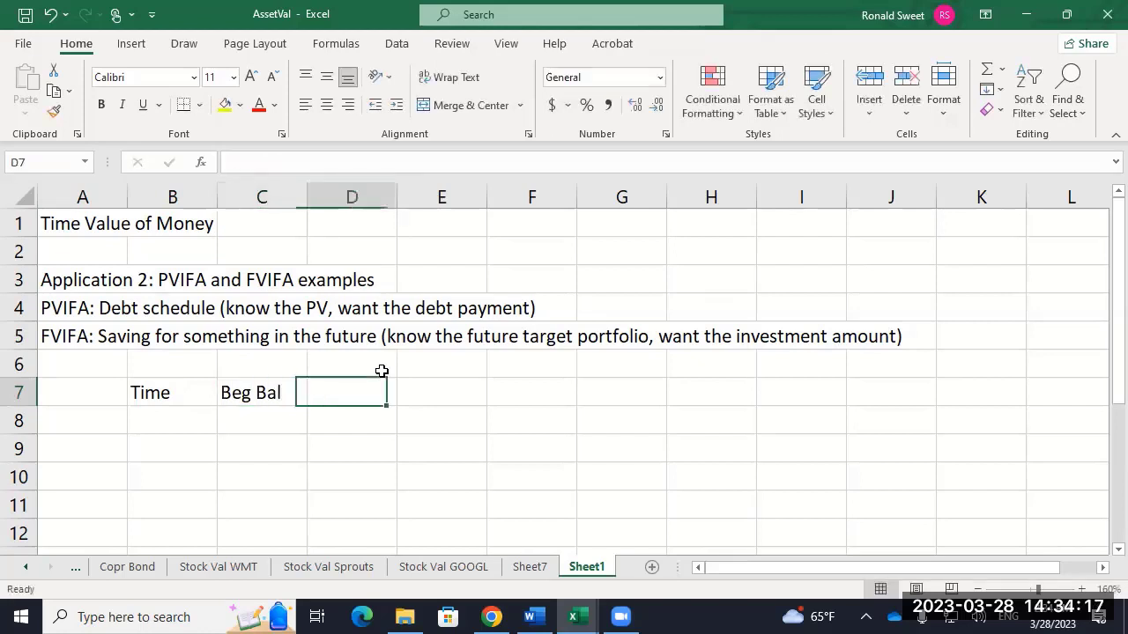
Add the headers Pmt/Inv, Interest and Ending Bal in D7:F7.
{"action": "type", "text": "Pmt/"}
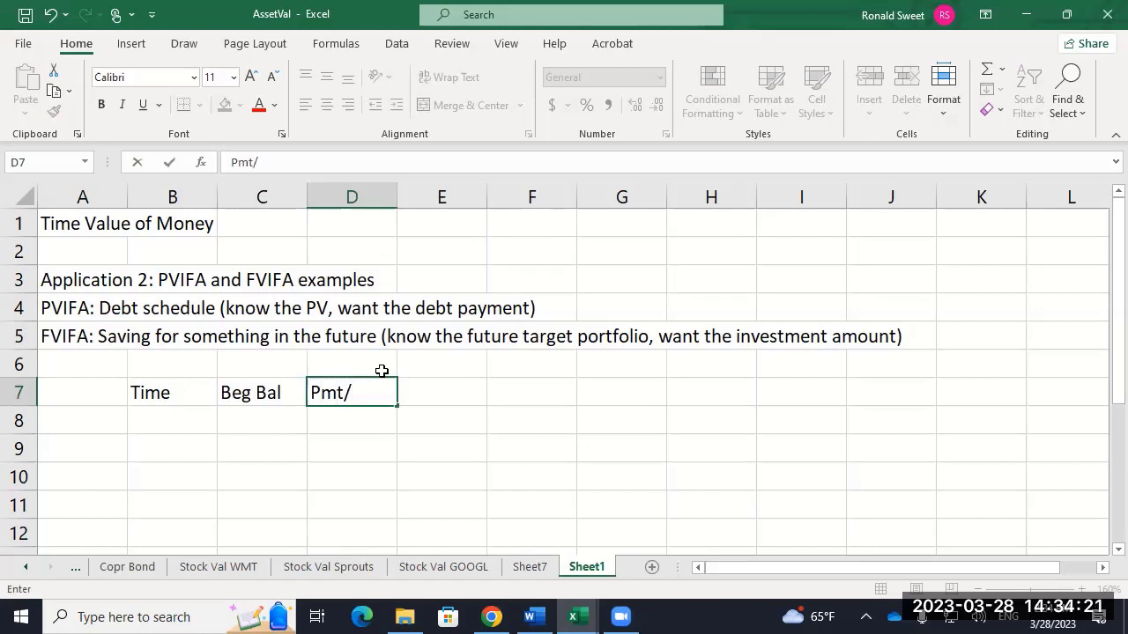
{"action": "type", "text": "Inv"}
{"action": "key", "text": "Tab"}
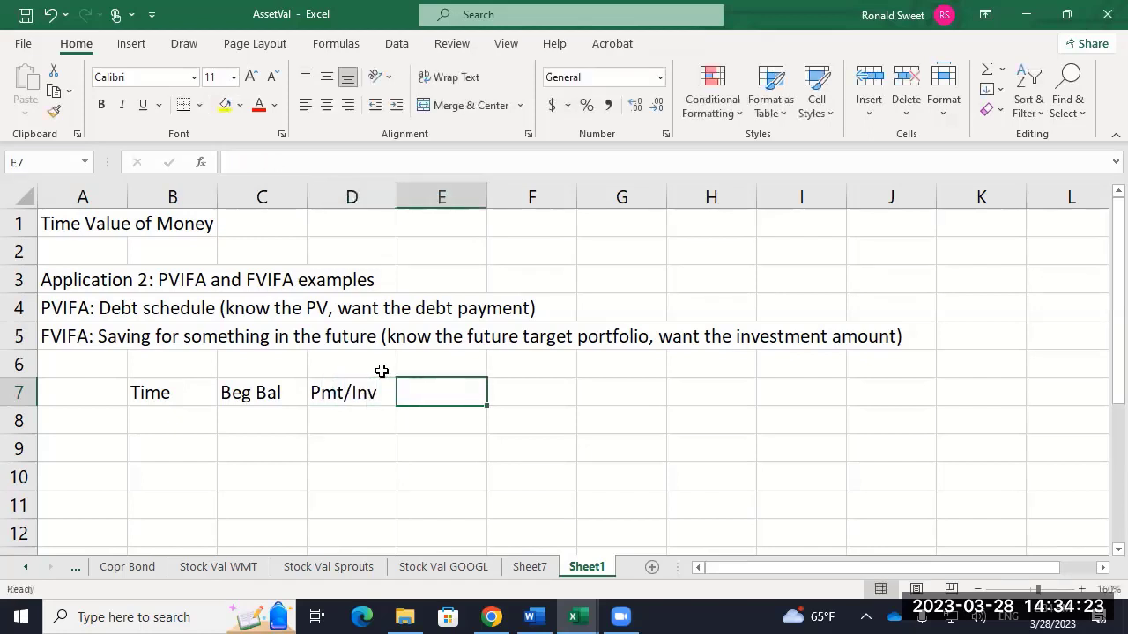
{"action": "type", "text": "Interest"}
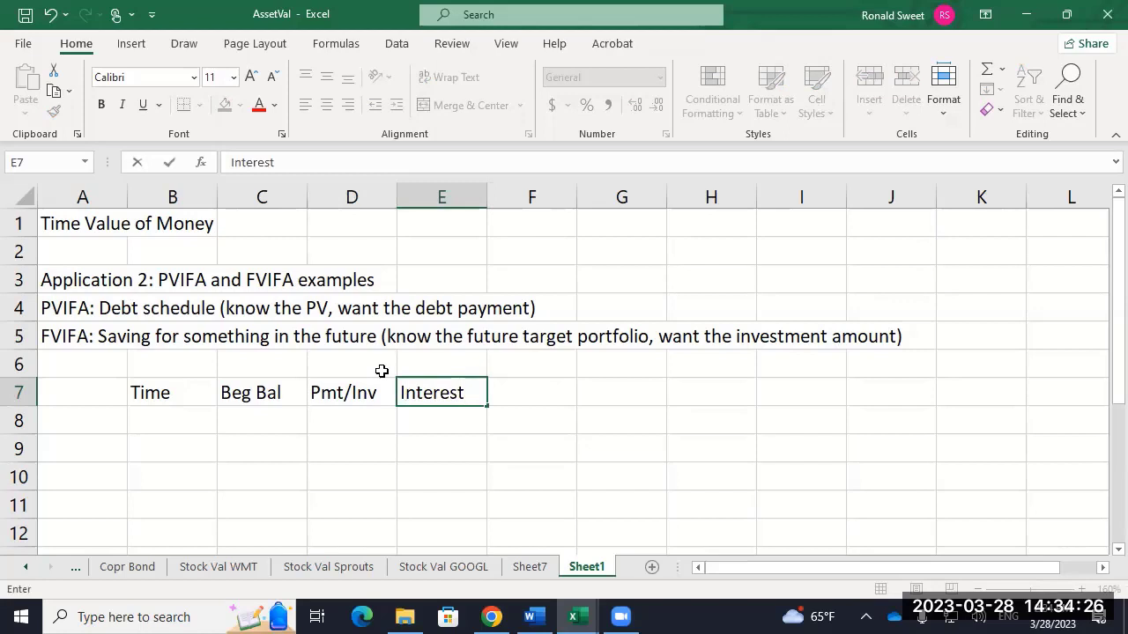
{"action": "key", "text": "Tab"}
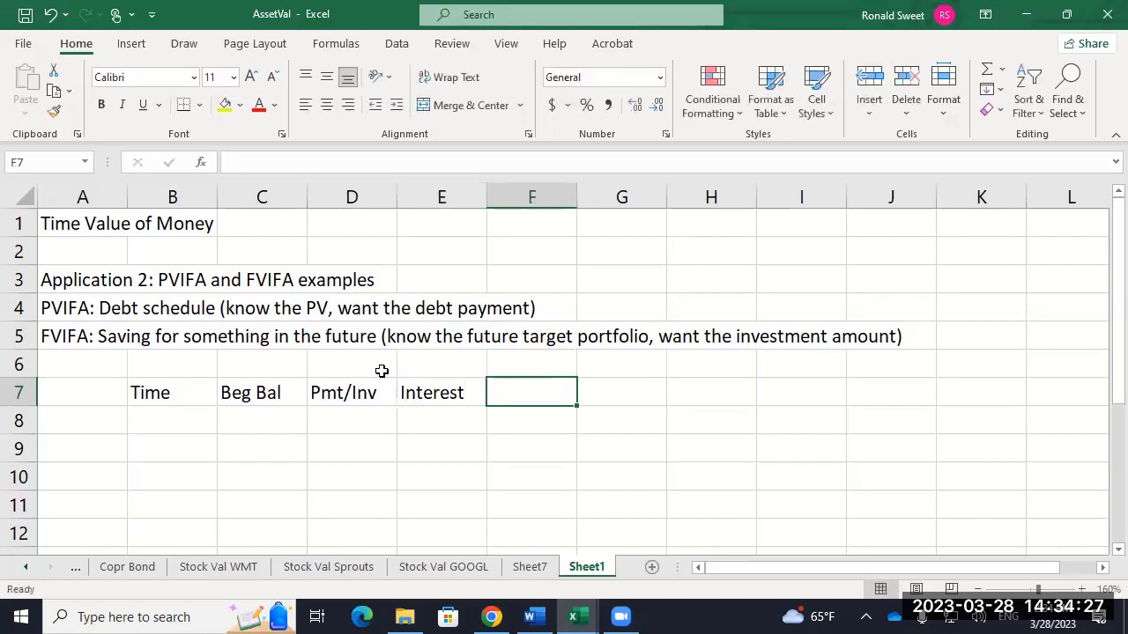
{"action": "type", "text": "Ending "}
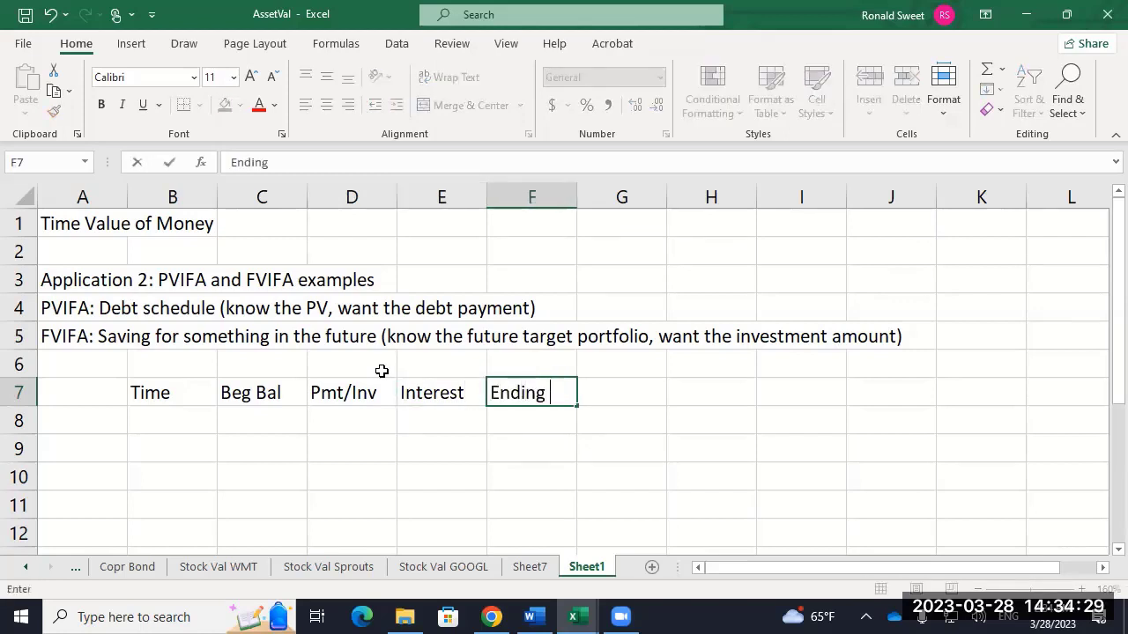
{"action": "type", "text": "Bal"}
{"action": "key", "text": "Return"}
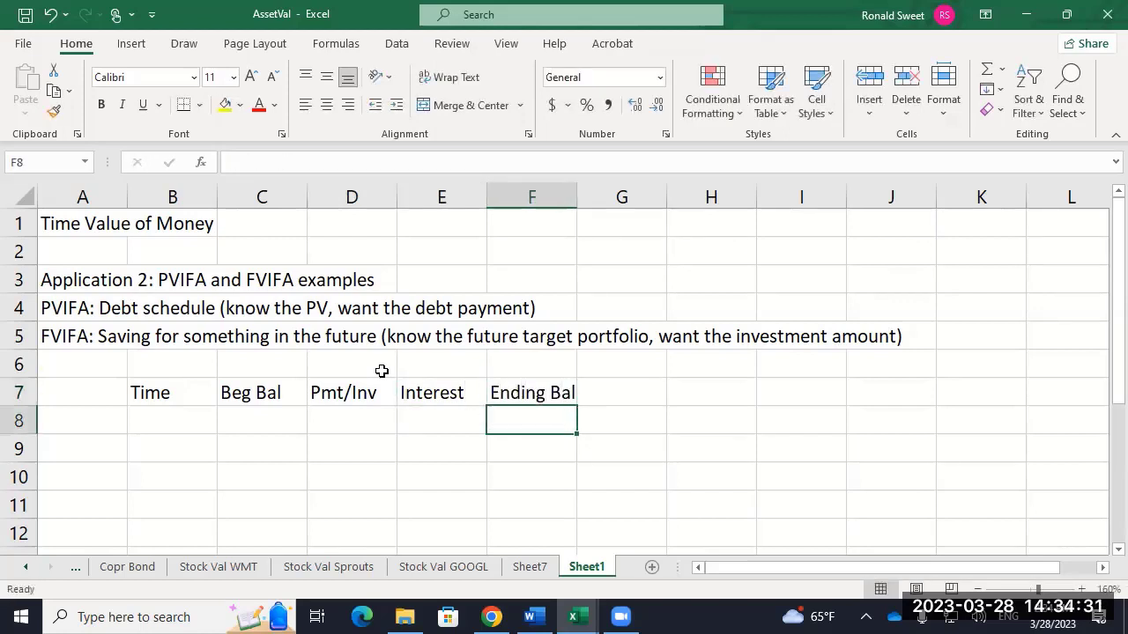
{"action": "key", "text": "Left"}
{"action": "key", "text": "Left"}
{"action": "key", "text": "Left"}
{"action": "key", "text": "Left"}
{"action": "key", "text": "Up"}
{"action": "key", "text": "shift+Right"}
{"action": "key", "text": "shift+Right"}
{"action": "key", "text": "shift+Right"}
{"action": "key", "text": "shift+Right"}
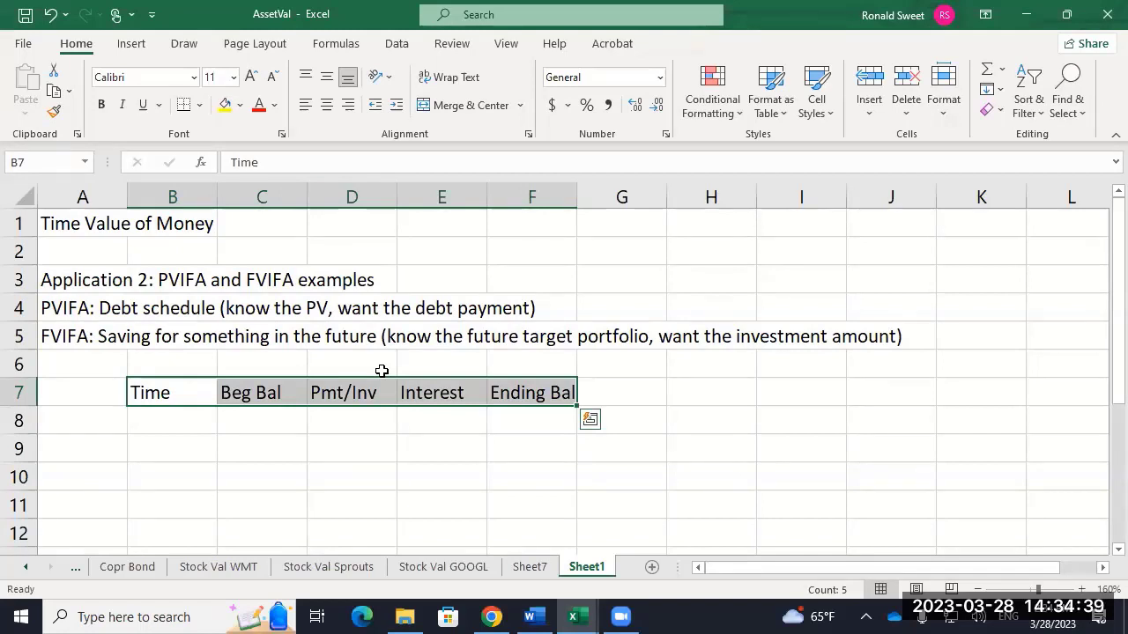
{"action": "left_click", "coordinate": [334, 398]}
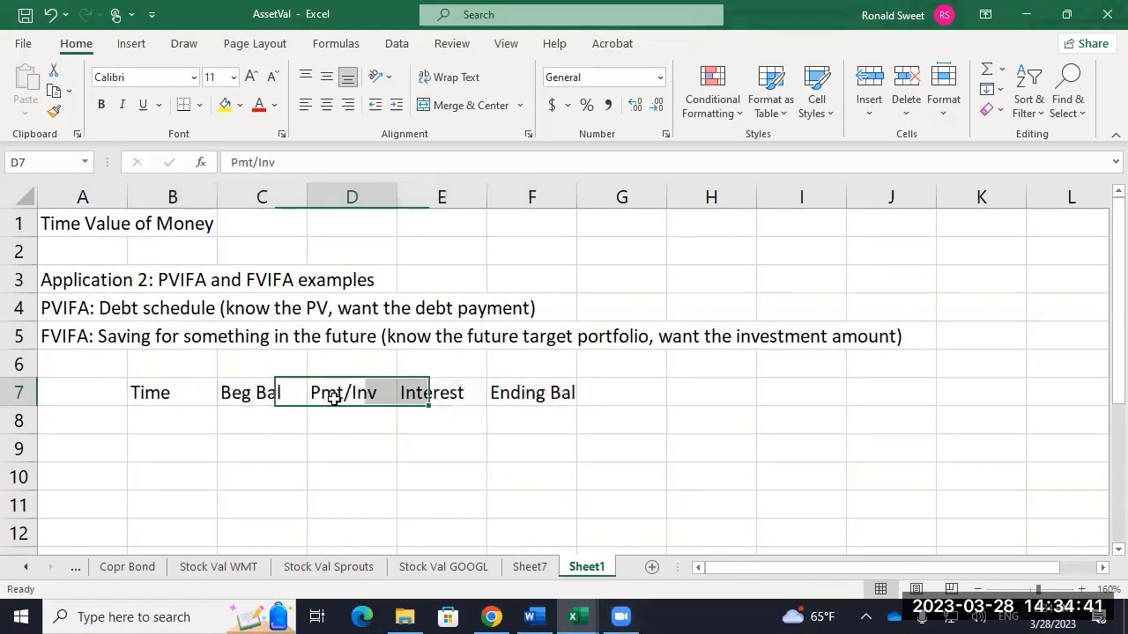
{"action": "left_click", "coordinate": [438, 396]}
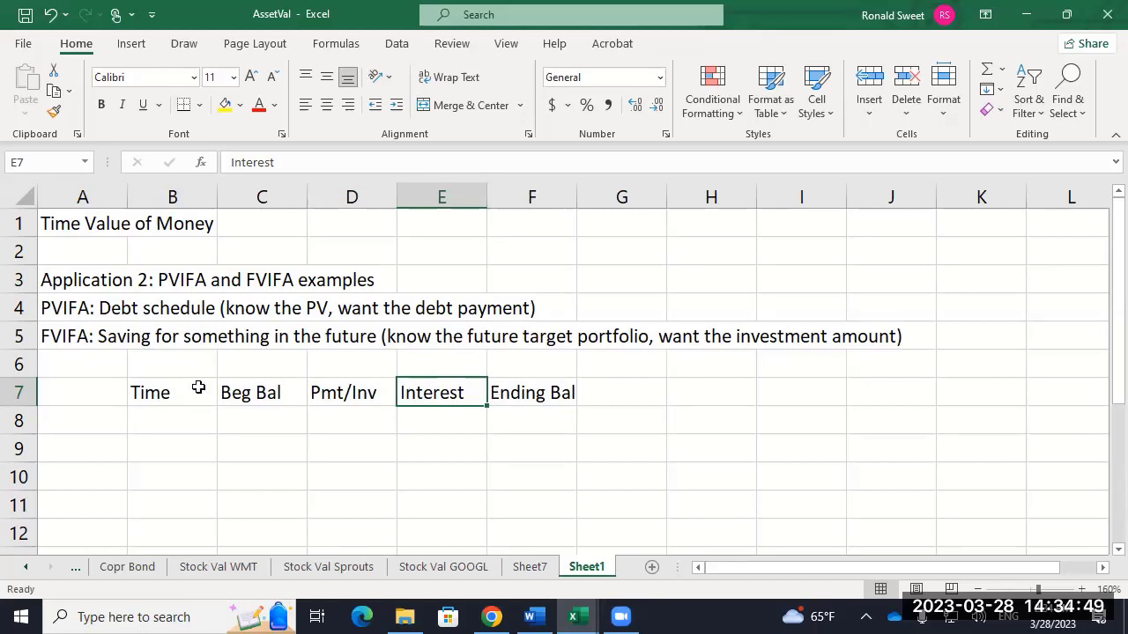
{"action": "left_click", "coordinate": [264, 415]}
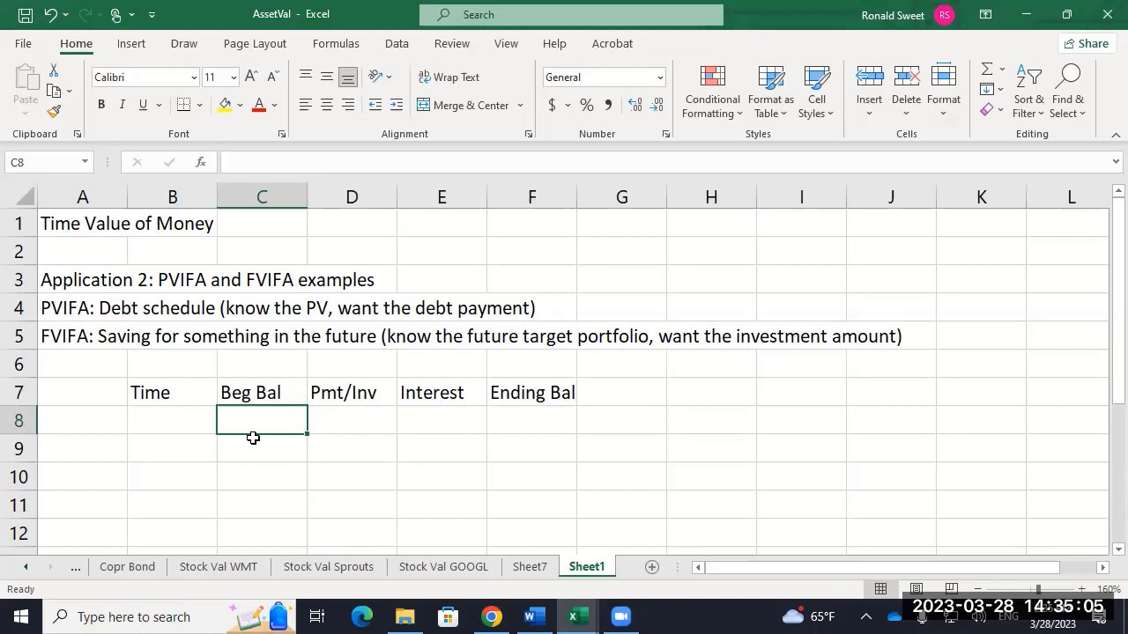
Enter a 50000 beginning balance in C8, then change it to 0.
{"action": "type", "text": "50000"}
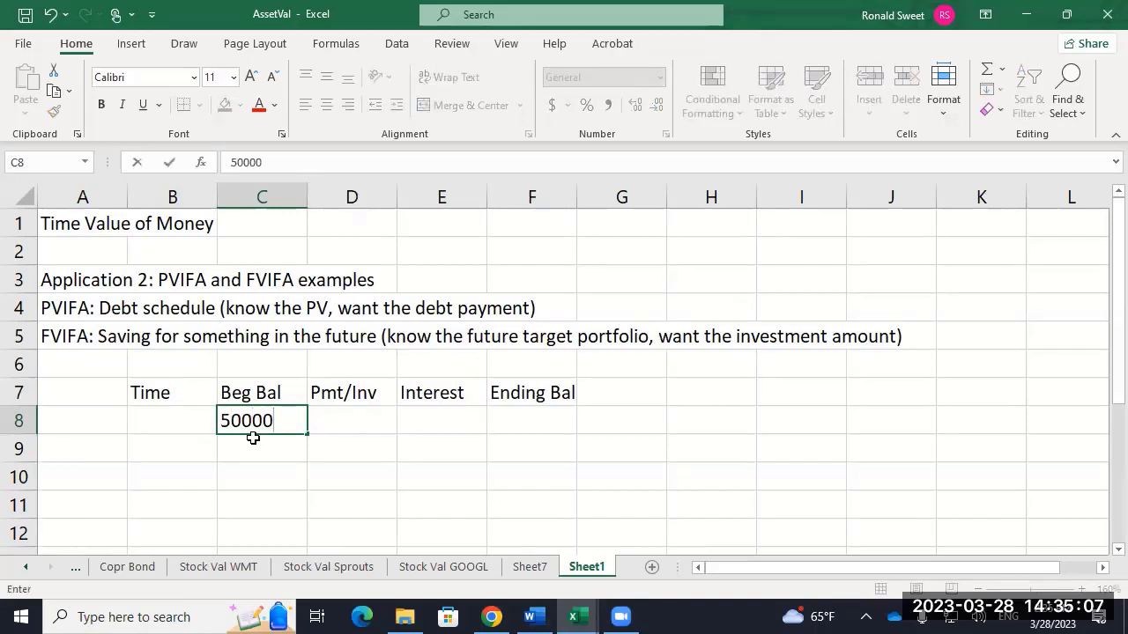
{"action": "key", "text": "Return"}
{"action": "key", "text": "Up"}
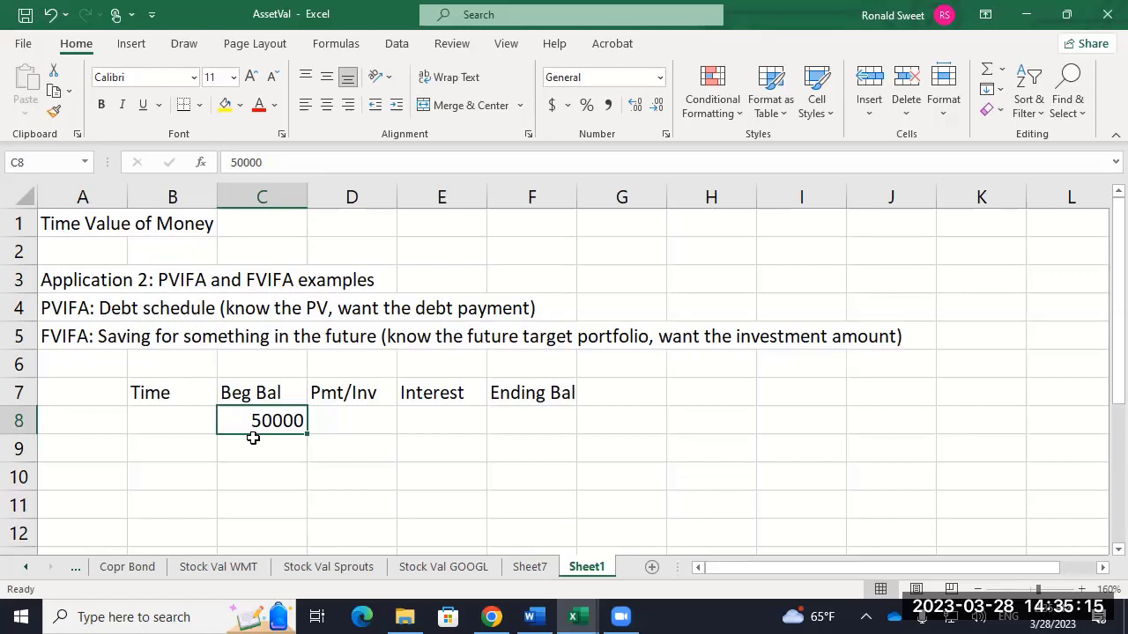
{"action": "type", "text": "0"}
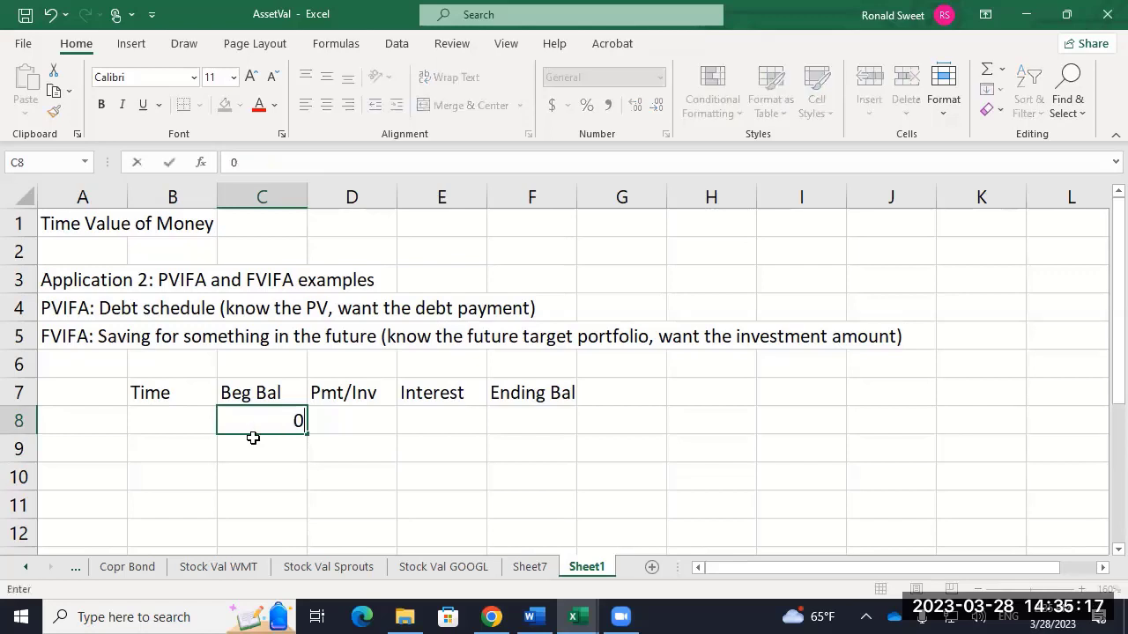
{"action": "key", "text": "Tab"}
{"action": "key", "text": "Tab"}
{"action": "key", "text": "Tab"}
Clear the 0 from C8 so row 8 stays blank.
{"action": "key", "text": "Down"}
{"action": "key", "text": "Down"}
{"action": "key", "text": "Down"}
{"action": "key", "text": "Down"}
{"action": "key", "text": "Down"}
{"action": "key", "text": "Down"}
{"action": "key", "text": "Down"}
{"action": "key", "text": "Down"}
{"action": "key", "text": "Down"}
{"action": "key", "text": "Down"}
{"action": "key", "text": "Down"}
{"action": "key", "text": "Down"}
{"action": "key", "text": "Down"}
{"action": "key", "text": "Down"}
{"action": "key", "text": "Down"}
{"action": "key", "text": "Down"}
{"action": "key", "text": "Down"}
{"action": "key", "text": "Down"}
{"action": "key", "text": "Down"}
{"action": "key", "text": "Down"}
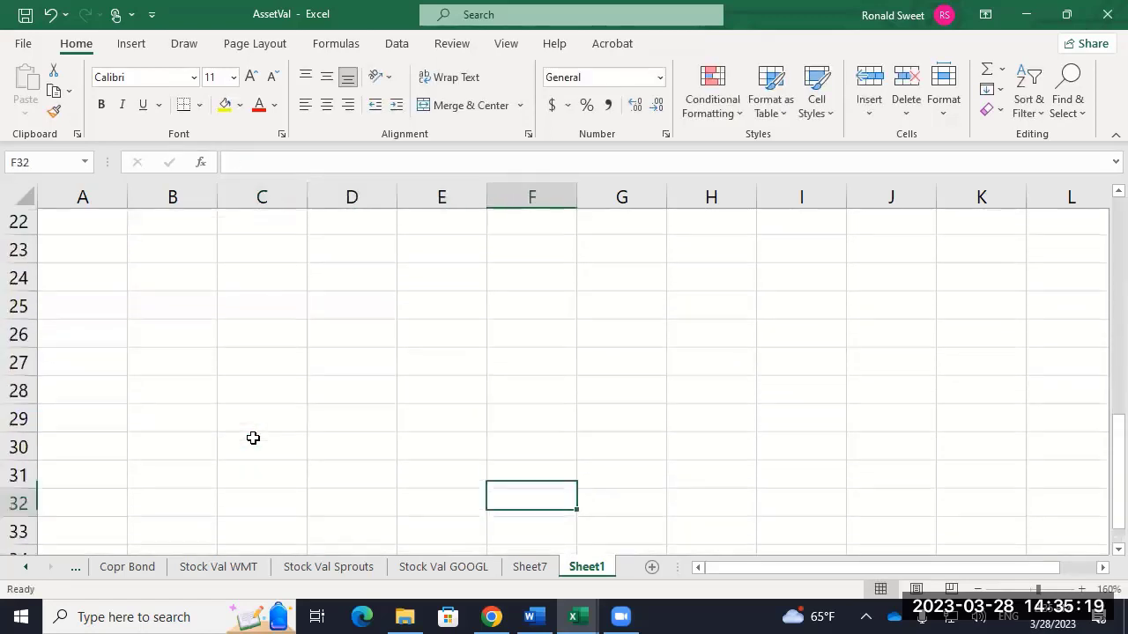
{"action": "key", "text": "Up"}
{"action": "key", "text": "Up"}
{"action": "key", "text": "Up"}
{"action": "key", "text": "Up"}
{"action": "key", "text": "Up"}
{"action": "key", "text": "Up"}
{"action": "key", "text": "Up"}
{"action": "key", "text": "Up"}
{"action": "key", "text": "Up"}
{"action": "key", "text": "Up"}
{"action": "key", "text": "Up"}
{"action": "key", "text": "Up"}
{"action": "key", "text": "Up"}
{"action": "key", "text": "Up"}
{"action": "key", "text": "Up"}
{"action": "key", "text": "Up"}
{"action": "key", "text": "Up"}
{"action": "key", "text": "Up"}
{"action": "key", "text": "Up"}
{"action": "key", "text": "Up"}
{"action": "key", "text": "Left"}
{"action": "key", "text": "Left"}
{"action": "key", "text": "Left"}
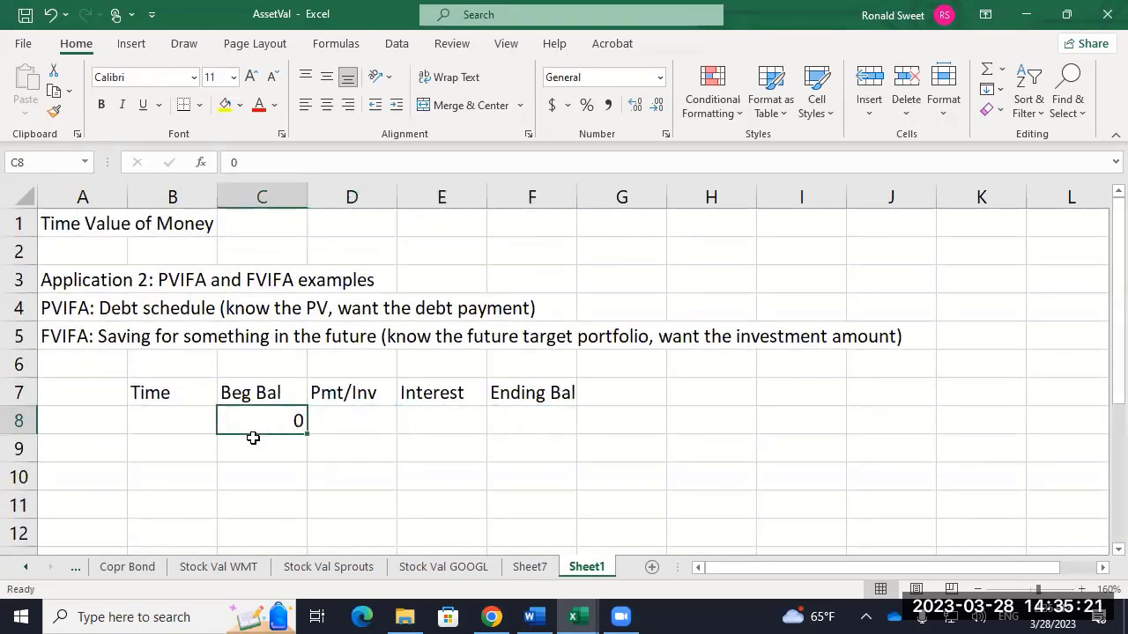
{"action": "key", "text": "Delete"}
{"action": "key", "text": "Left"}
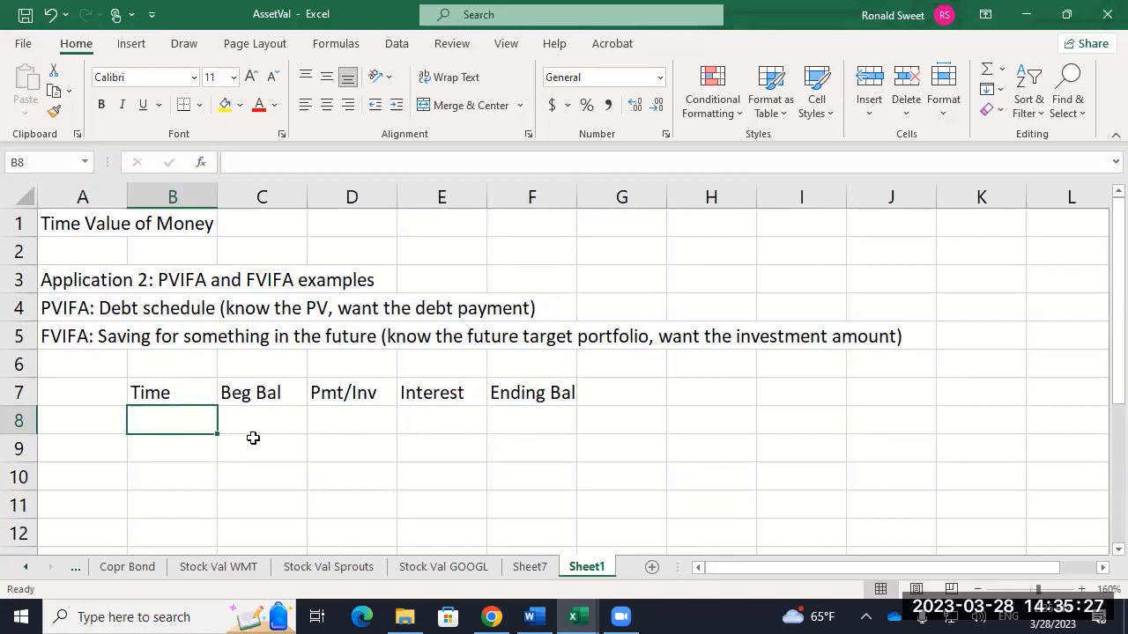
Add the heading 'Application 3 and 4: Cost Benefit Analysis' in A10.
{"action": "key", "text": "Up"}
{"action": "key", "text": "Left"}
{"action": "key", "text": "Down"}
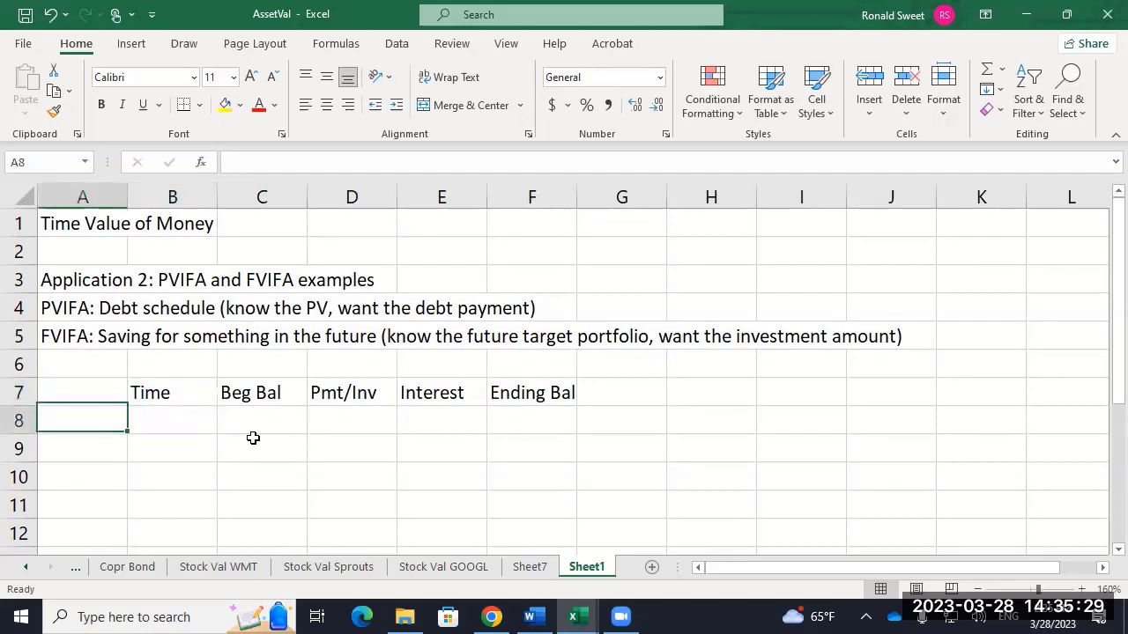
{"action": "key", "text": "Down"}
{"action": "key", "text": "Down"}
{"action": "type", "text": "Applic"}
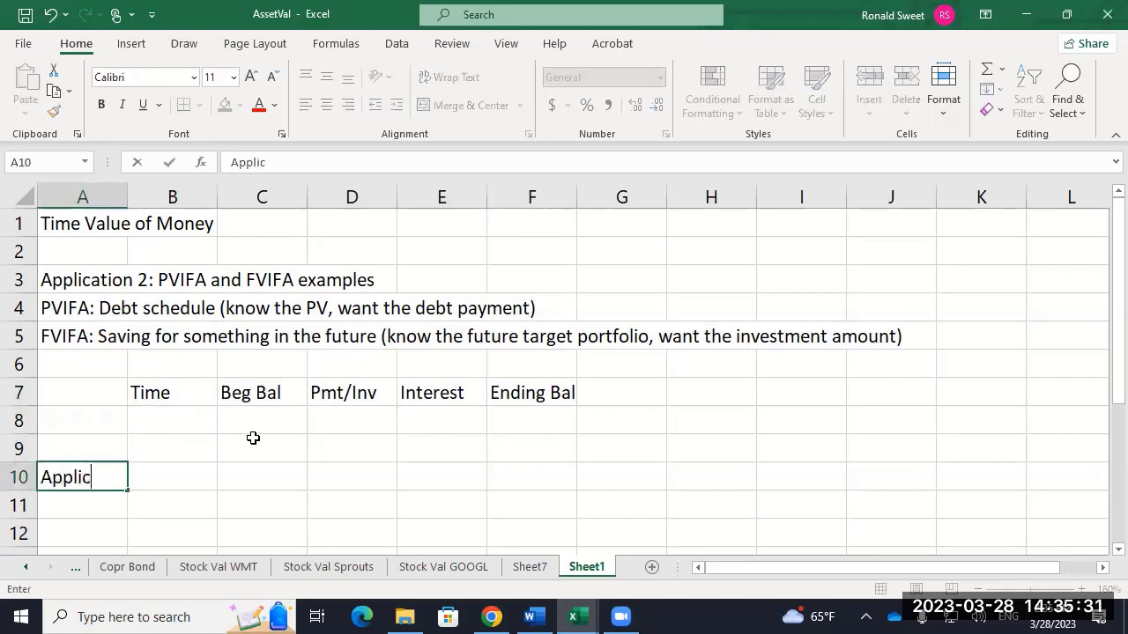
{"action": "type", "text": "ation 3 and 4"}
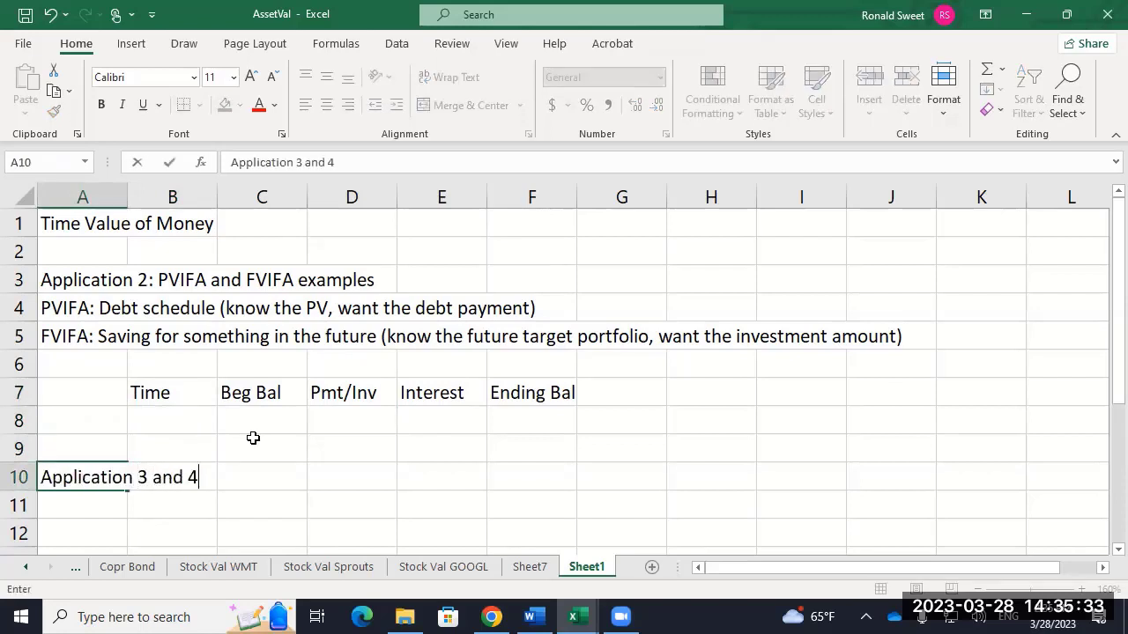
{"action": "type", "text": ": Cost "}
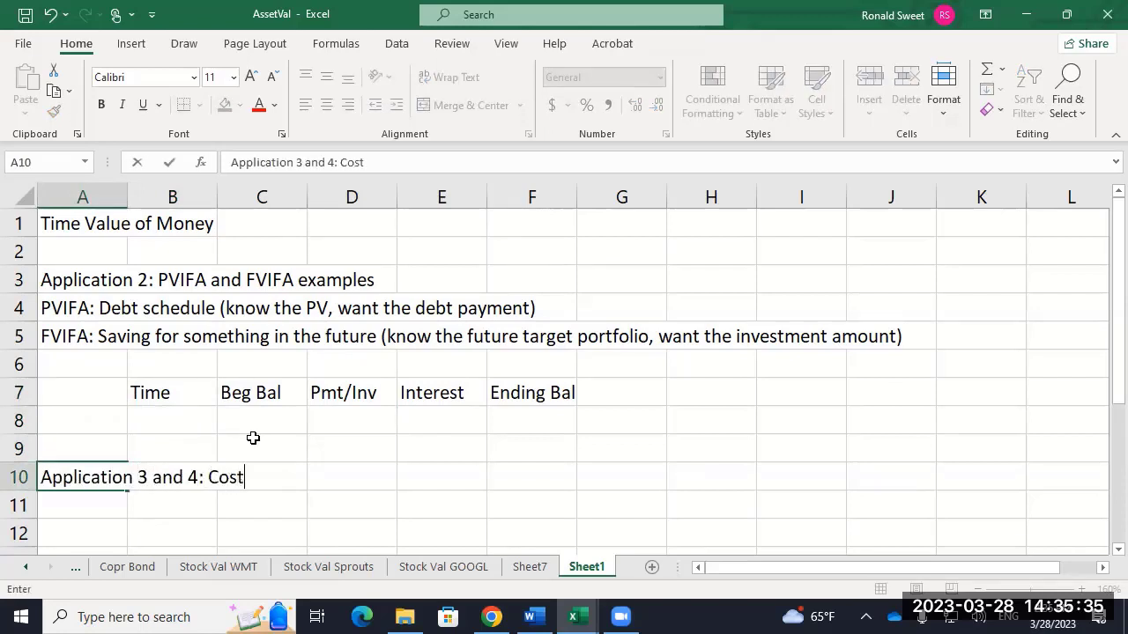
{"action": "type", "text": "Benefit "}
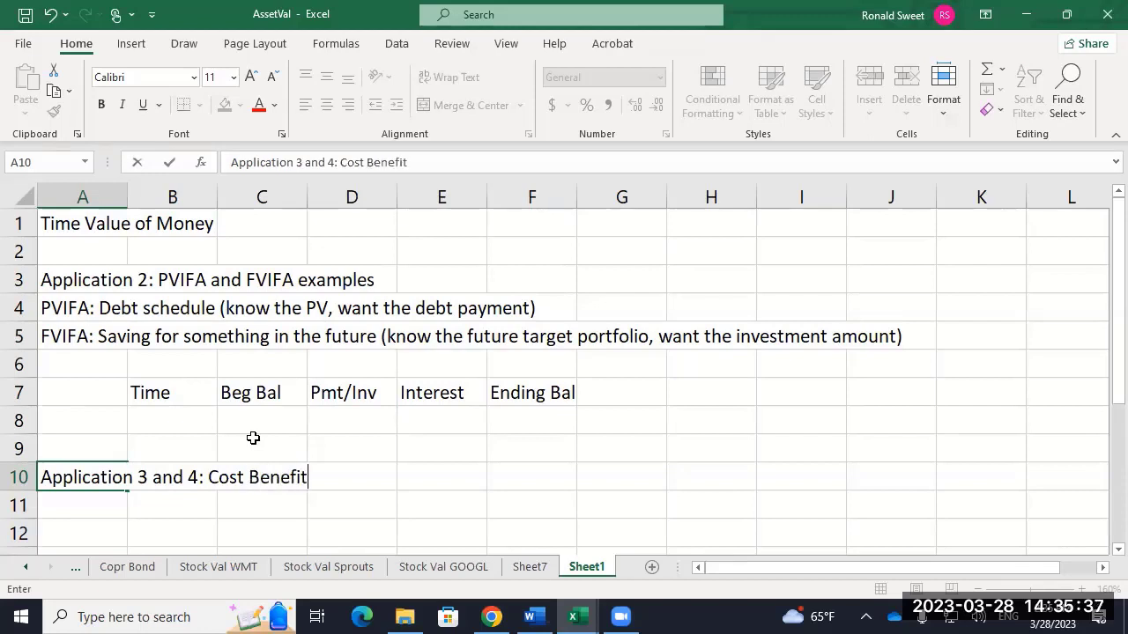
{"action": "type", "text": "Analysis"}
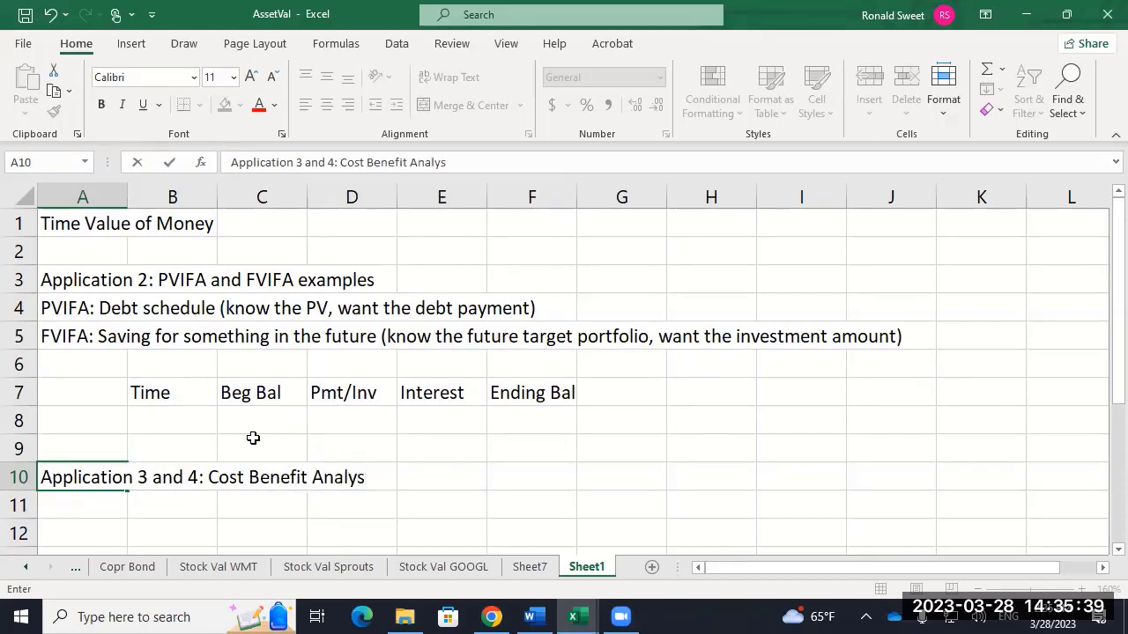
{"action": "key", "text": "Return"}
{"action": "key", "text": "Return"}
{"action": "key", "text": "Return"}
{"action": "key", "text": "Return"}
{"action": "key", "text": "Return"}
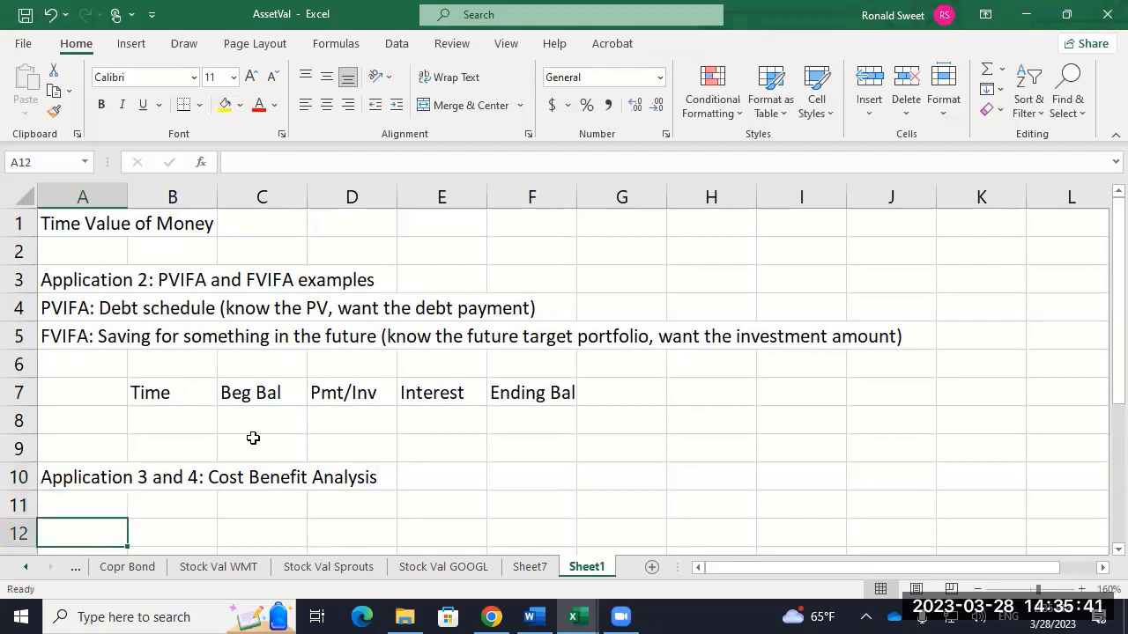
List XNPV, XIRR and Discounted Payback in B11:B13.
{"action": "key", "text": "Up"}
{"action": "key", "text": "Up"}
{"action": "key", "text": "Up"}
{"action": "key", "text": "Up"}
{"action": "key", "text": "Right"}
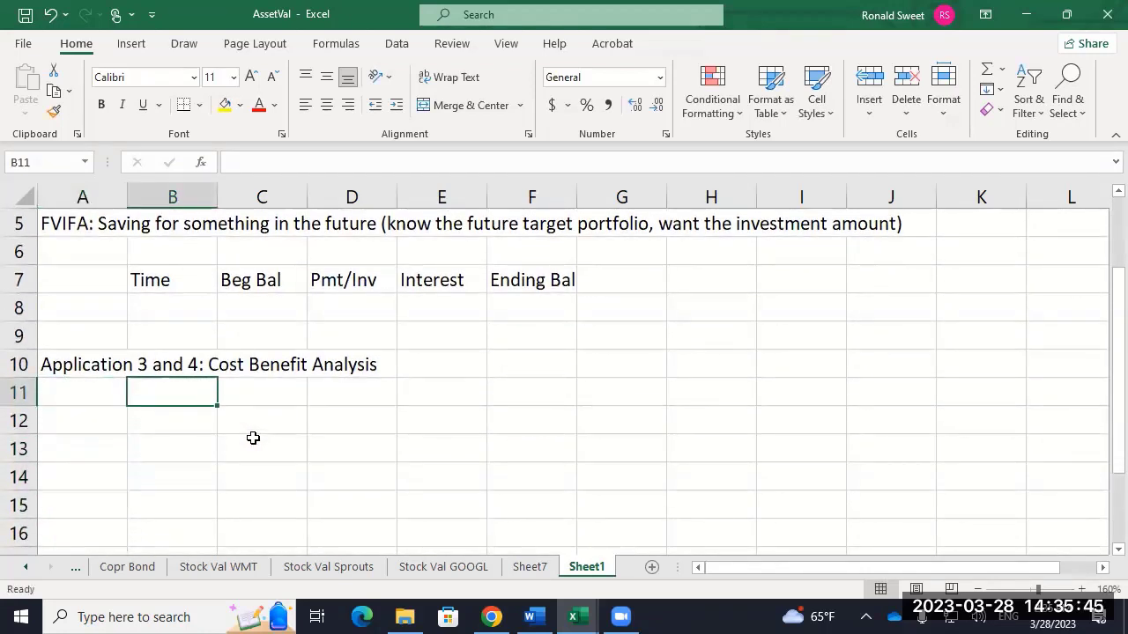
{"action": "type", "text": "XNPV"}
{"action": "key", "text": "Return"}
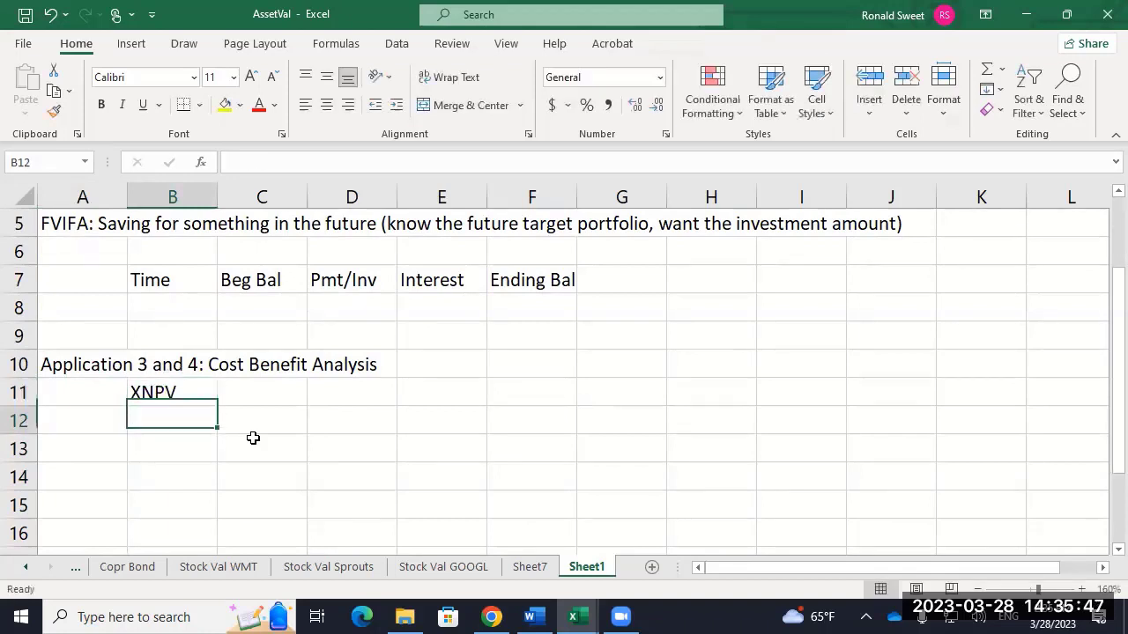
{"action": "type", "text": "XIRR"}
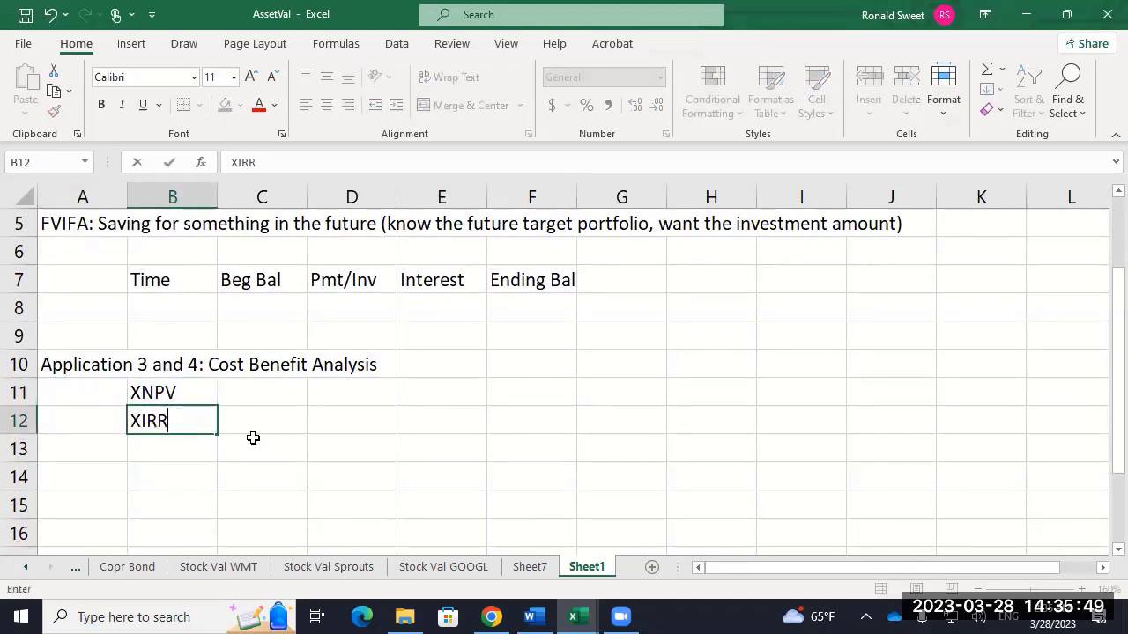
{"action": "key", "text": "Return"}
{"action": "type", "text": "Discount"}
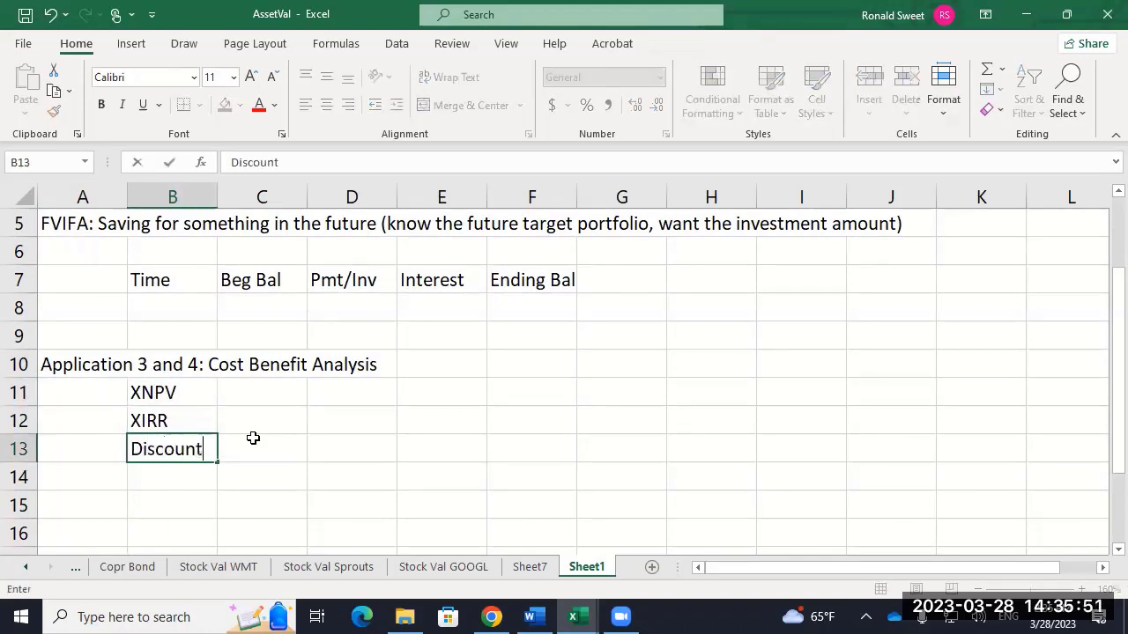
{"action": "type", "text": "ed Payback"}
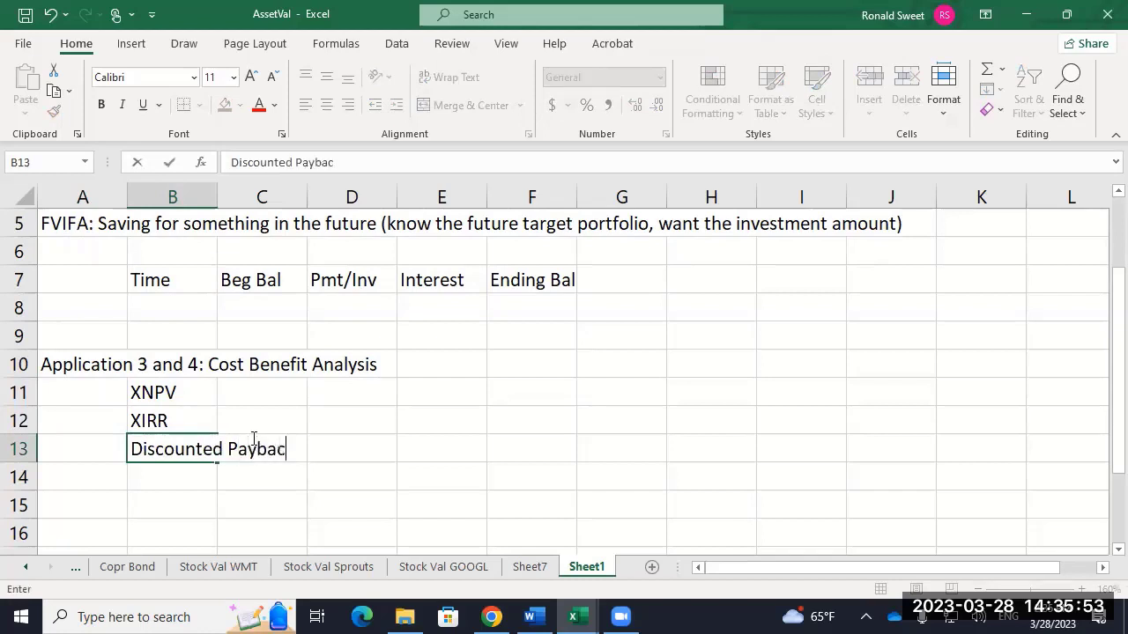
{"action": "key", "text": "Return"}
{"action": "key", "text": "Up"}
{"action": "key", "text": "Up"}
{"action": "key", "text": "shift+Up"}
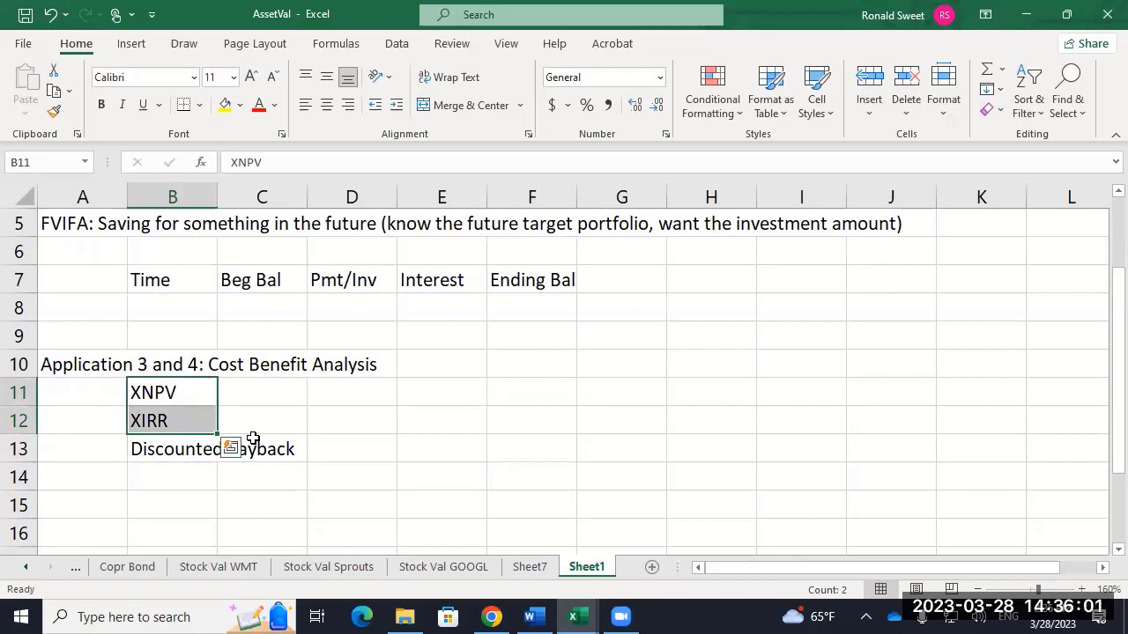
Enter table headers Time, Benefits, Costs and Net Cash across row 11 from E11.
{"action": "key", "text": "Right"}
{"action": "key", "text": "Right"}
{"action": "key", "text": "Right"}
{"action": "key", "text": "Right"}
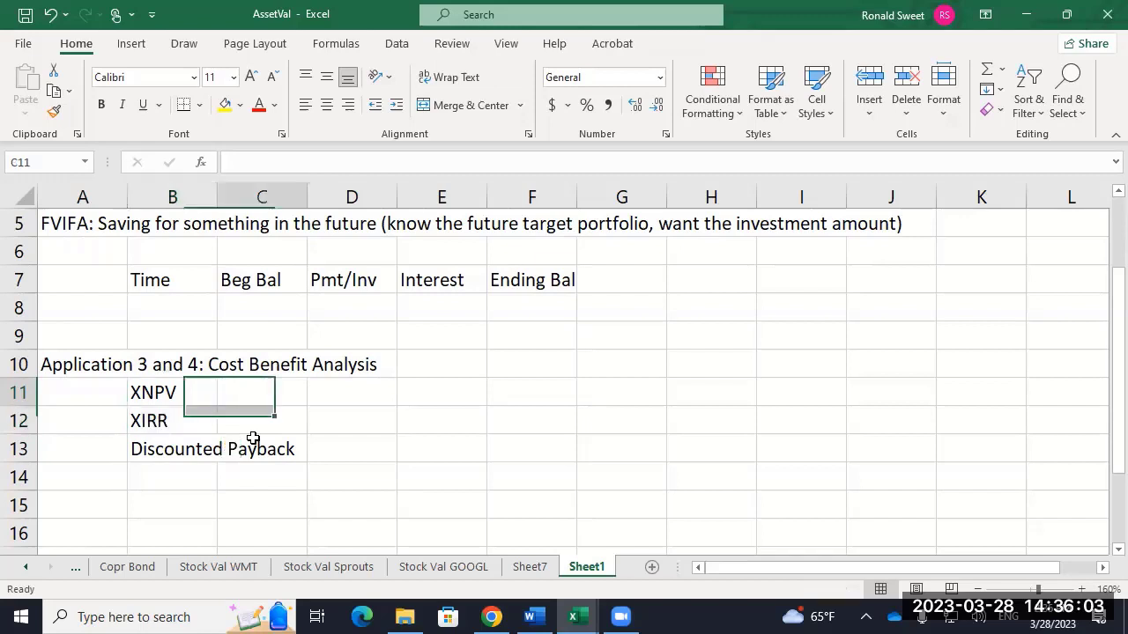
{"action": "key", "text": "Left"}
{"action": "key", "text": "Left"}
{"action": "key", "text": "Left"}
{"action": "key", "text": "Left"}
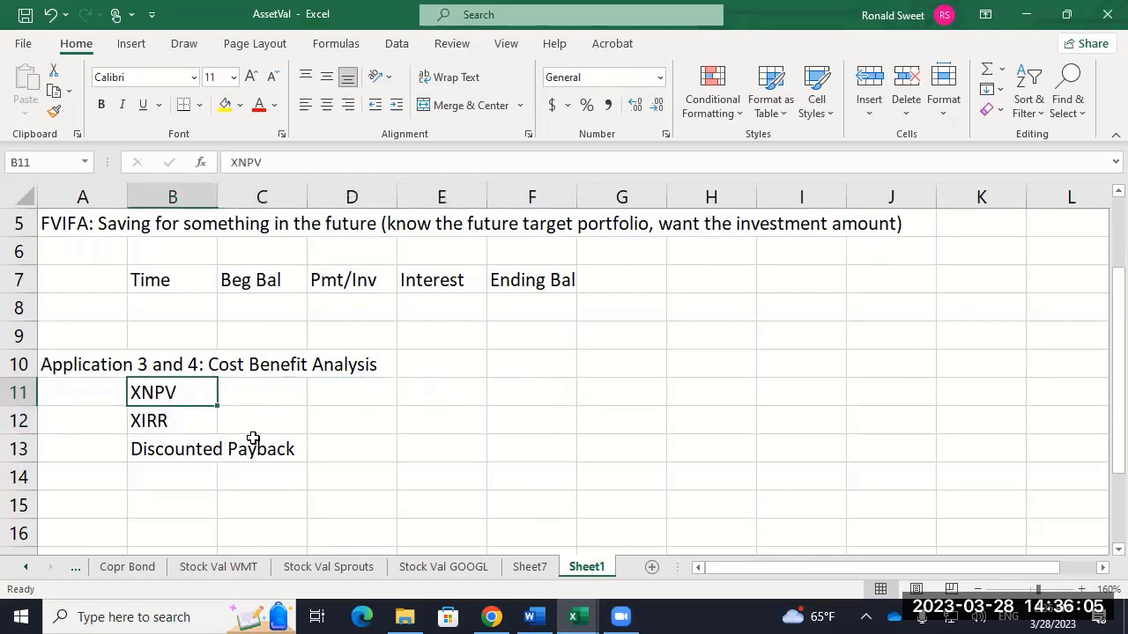
{"action": "key", "text": "Right"}
{"action": "key", "text": "Right"}
{"action": "key", "text": "Right"}
{"action": "key", "text": "Right"}
{"action": "key", "text": "Left"}
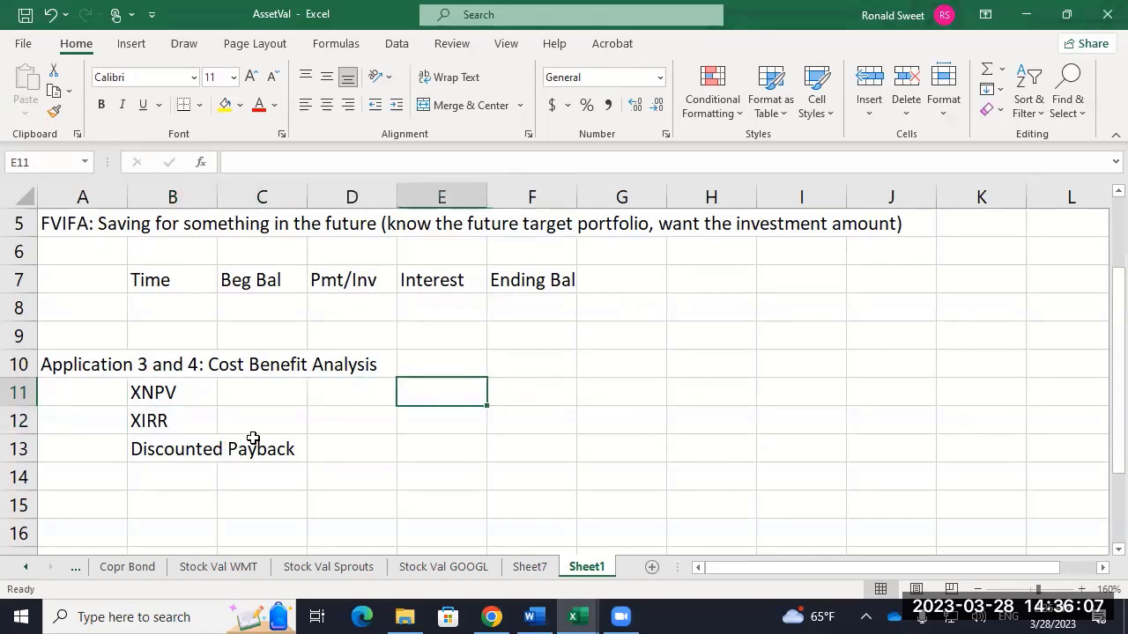
{"action": "type", "text": "Time"}
{"action": "key", "text": "Tab"}
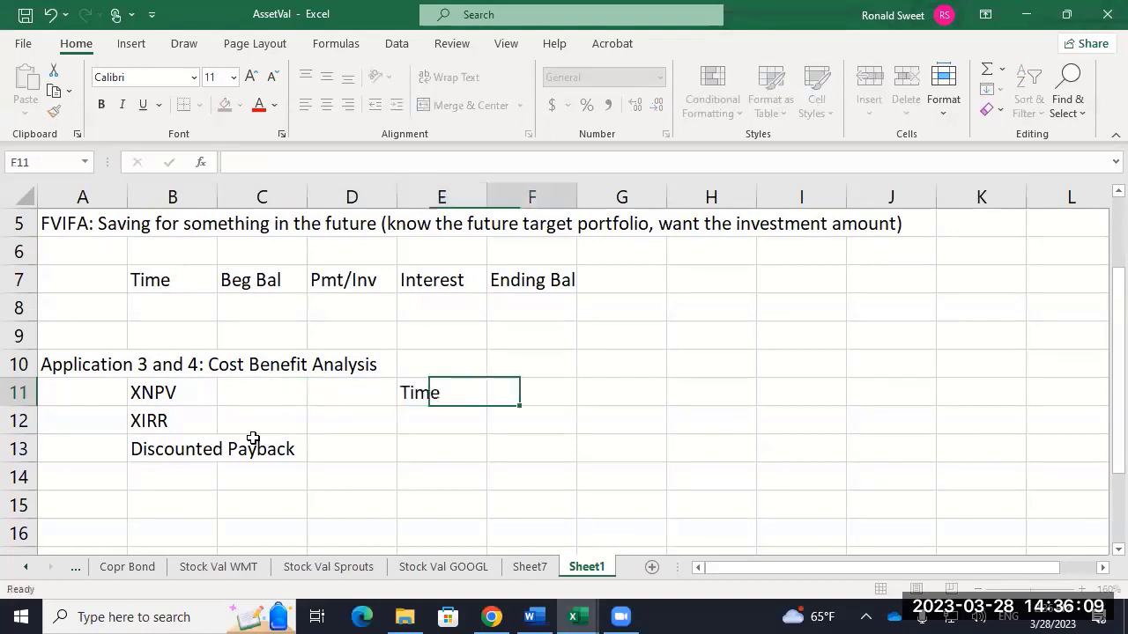
{"action": "type", "text": "Ben"}
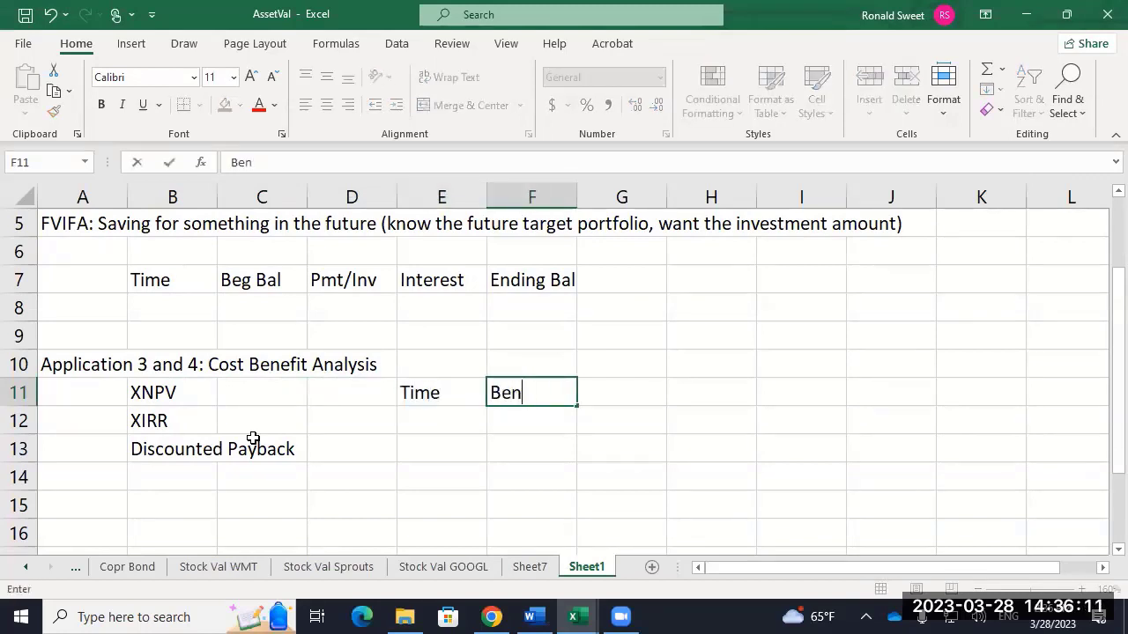
{"action": "type", "text": "efits"}
{"action": "key", "text": "Tab"}
{"action": "type", "text": "Costs"}
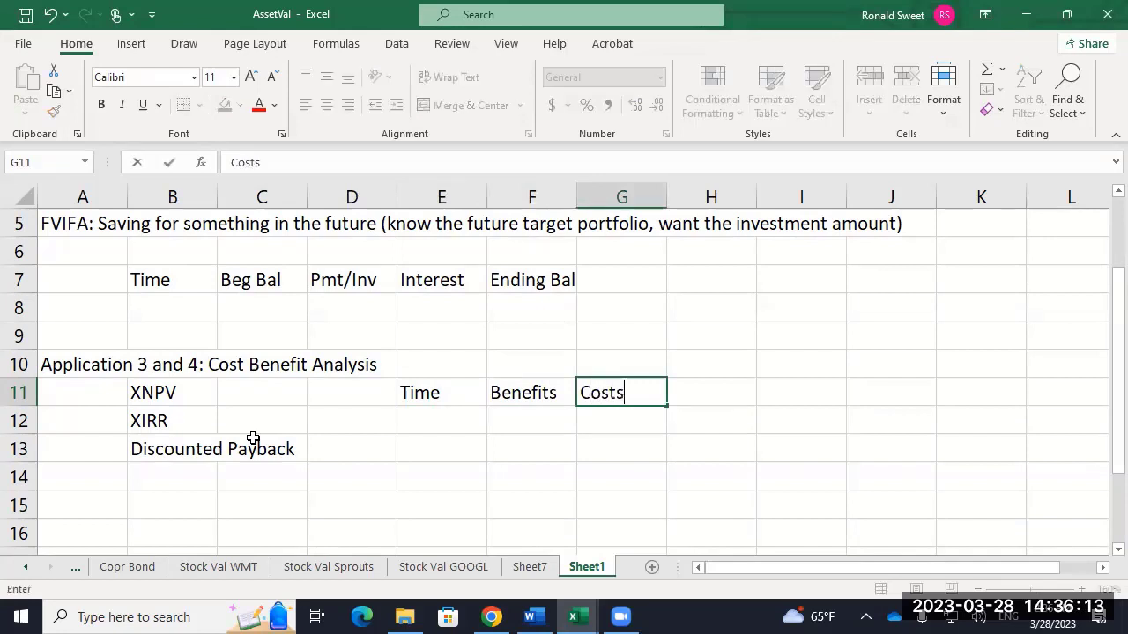
{"action": "key", "text": "Tab"}
{"action": "type", "text": "Net "}
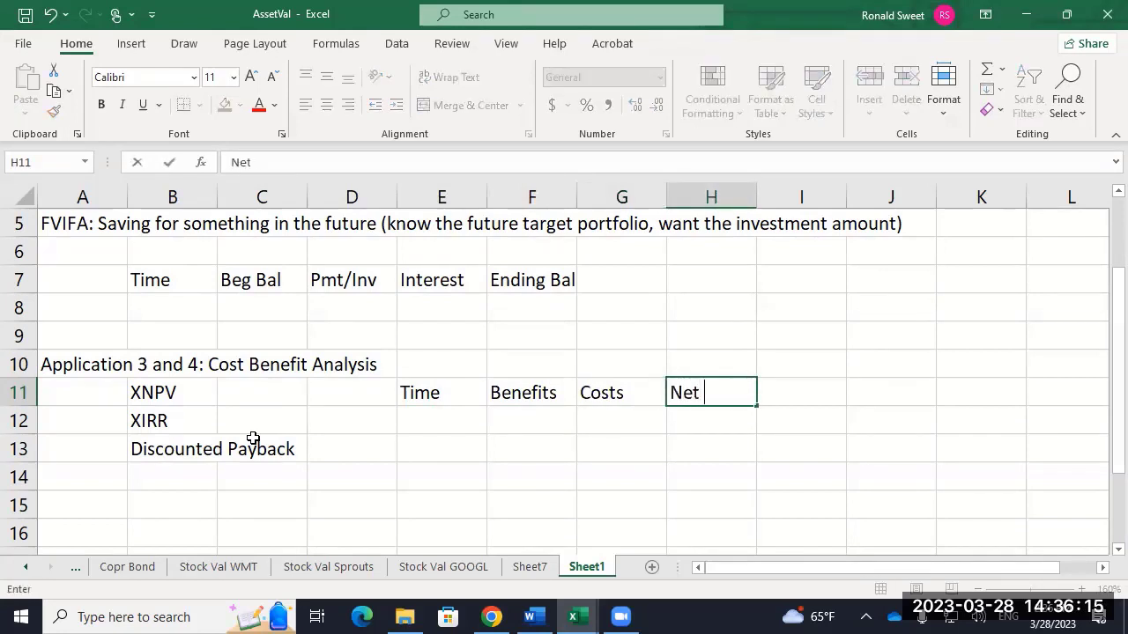
{"action": "type", "text": "Cash"}
{"action": "key", "text": "Tab"}
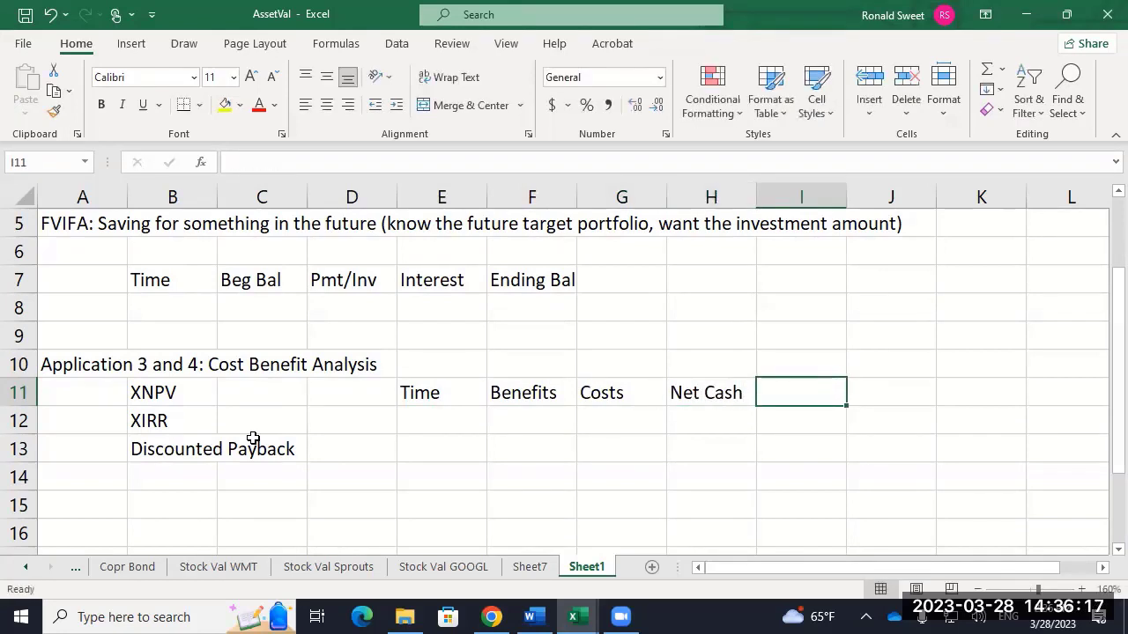
{"action": "key", "text": "Left"}
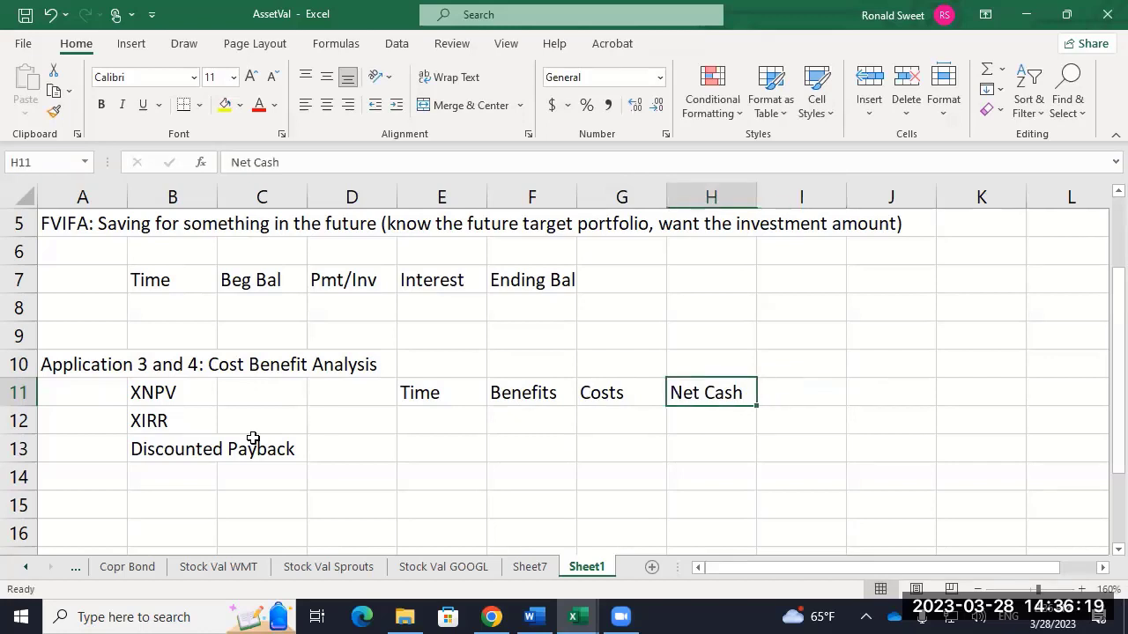
{"action": "key", "text": "Down"}
{"action": "key", "text": "Up"}
{"action": "key", "text": "shift+Down"}
{"action": "key", "text": "shift+Down"}
{"action": "key", "text": "shift+Down"}
{"action": "key", "text": "shift+Down"}
{"action": "key", "text": "shift+Down"}
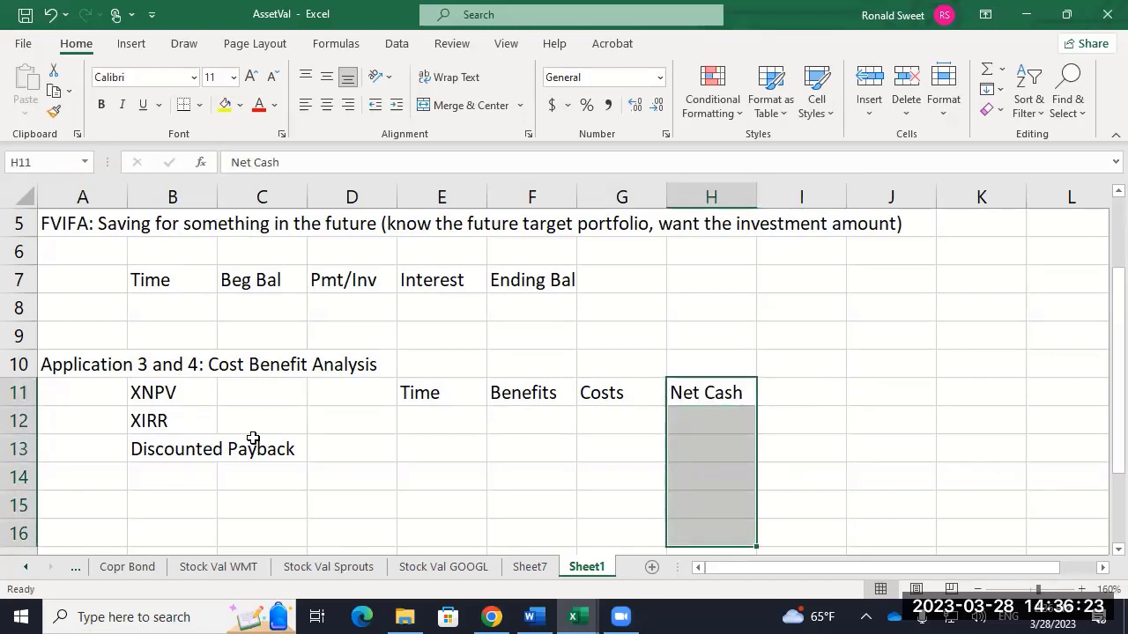
Label E10 'Discount Rate' above the table.
{"action": "key", "text": "Left"}
{"action": "key", "text": "Left"}
{"action": "key", "text": "Left"}
{"action": "key", "text": "Up"}
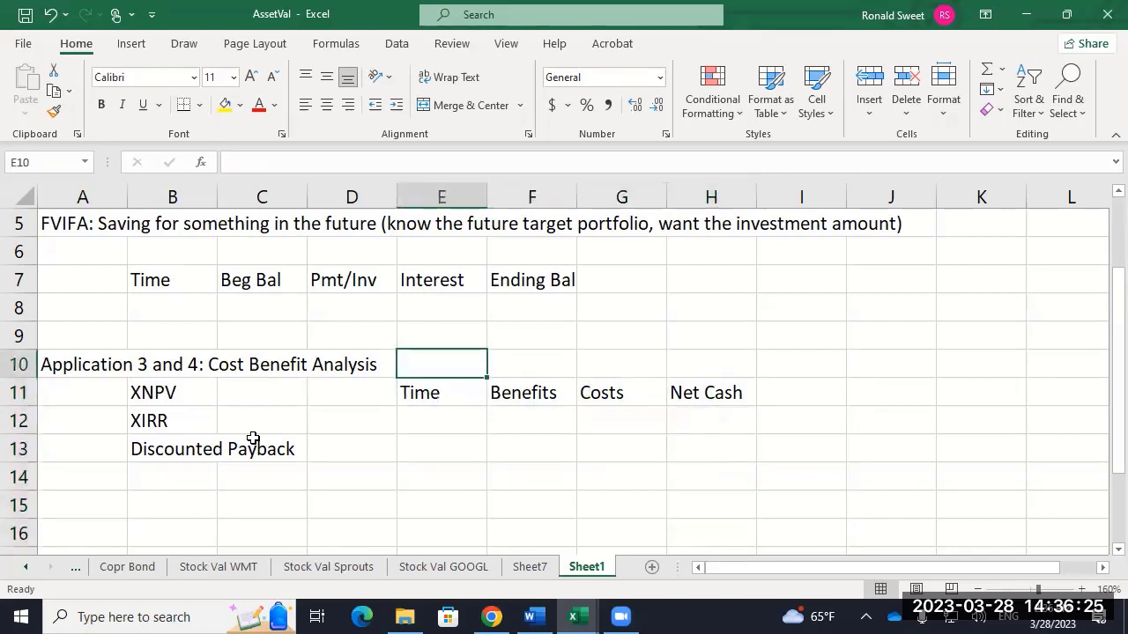
{"action": "type", "text": "Discount Rate"}
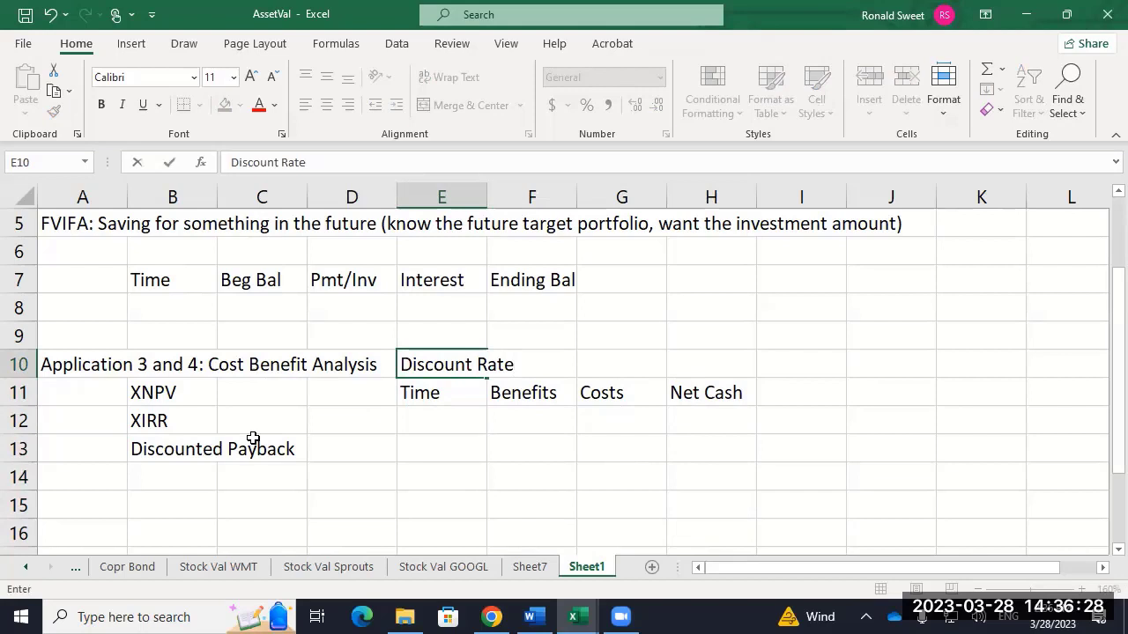
{"action": "key", "text": "Return"}
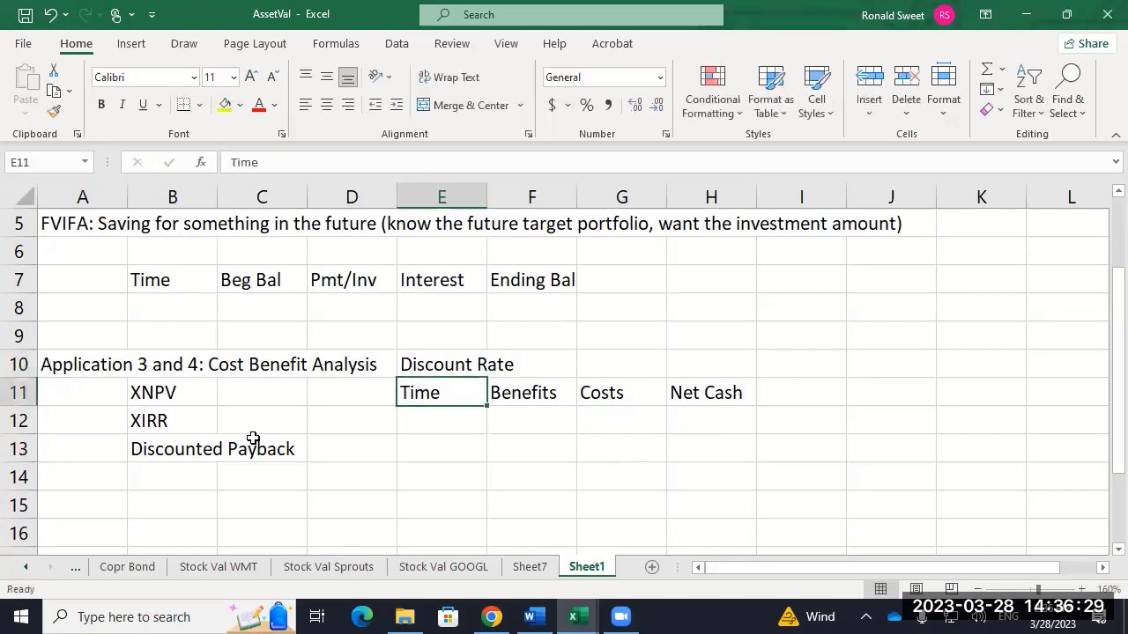
{"action": "key", "text": "Up"}
{"action": "key", "text": "Up"}
{"action": "key", "text": "Up"}
{"action": "key", "text": "Down"}
{"action": "key", "text": "Down"}
{"action": "key", "text": "Down"}
{"action": "key", "text": "Up"}
{"action": "key", "text": "Down"}
{"action": "key", "text": "Down"}
{"action": "key", "text": "Right"}
{"action": "key", "text": "Right"}
{"action": "key", "text": "Right"}
{"action": "key", "text": "Down"}
{"action": "key", "text": "Down"}
{"action": "key", "text": "Down"}
{"action": "key", "text": "Down"}
{"action": "key", "text": "Down"}
{"action": "key", "text": "Down"}
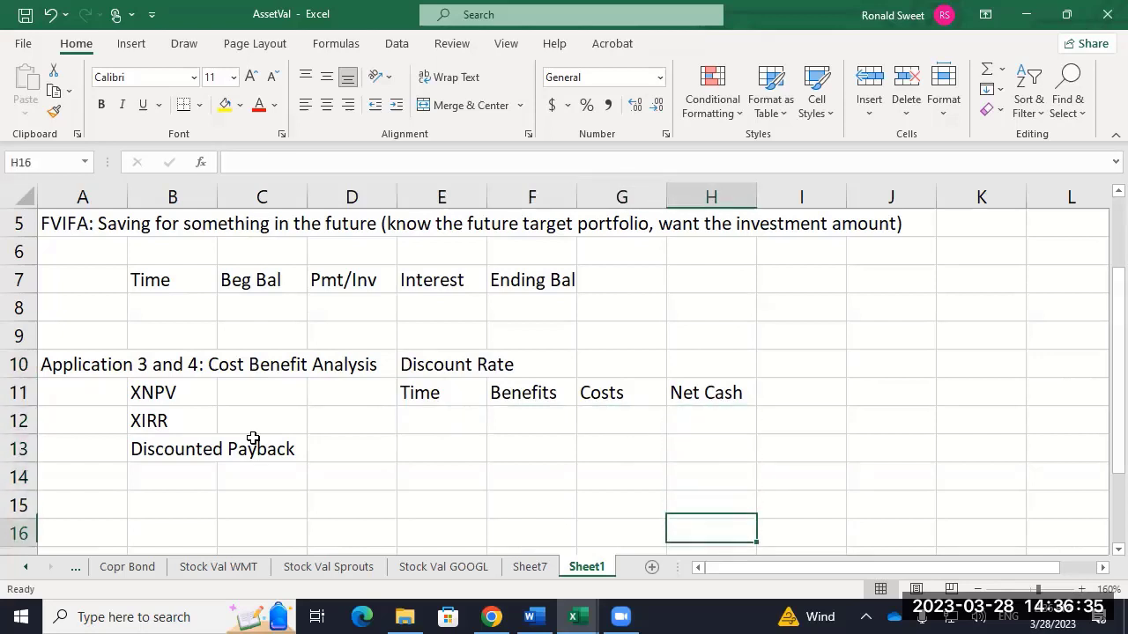
{"action": "key", "text": "Up"}
{"action": "key", "text": "Up"}
{"action": "key", "text": "Up"}
{"action": "key", "text": "Up"}
{"action": "key", "text": "Up"}
{"action": "key", "text": "Up"}
{"action": "key", "text": "Up"}
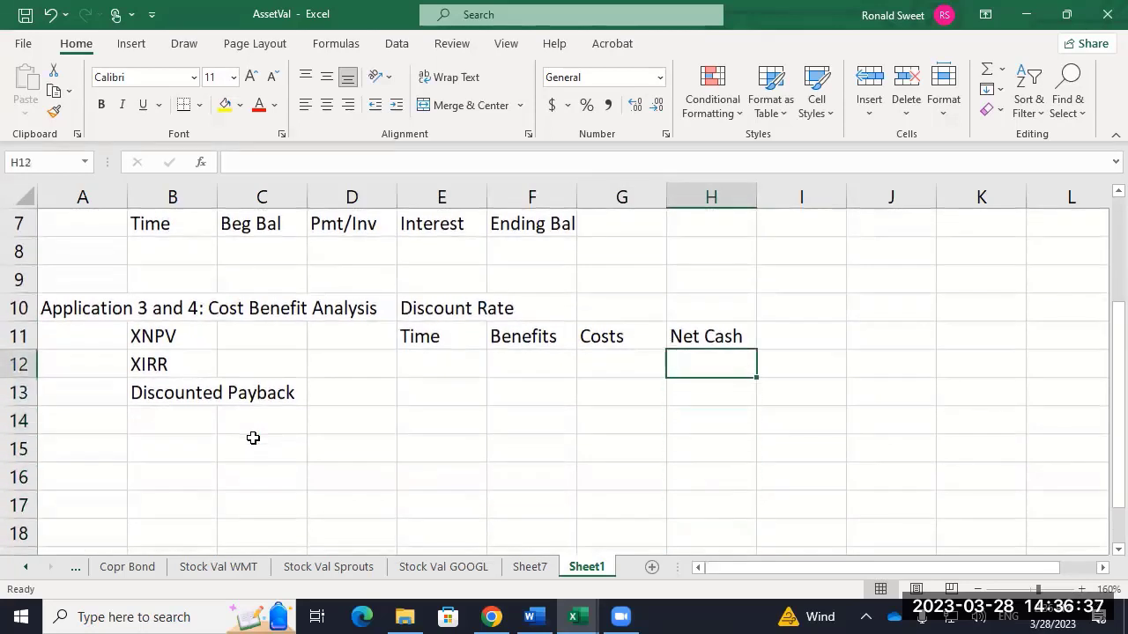
{"action": "key", "text": "Left"}
{"action": "key", "text": "Left"}
{"action": "key", "text": "Left"}
{"action": "key", "text": "Down"}
{"action": "key", "text": "Right"}
{"action": "key", "text": "Right"}
{"action": "key", "text": "Right"}
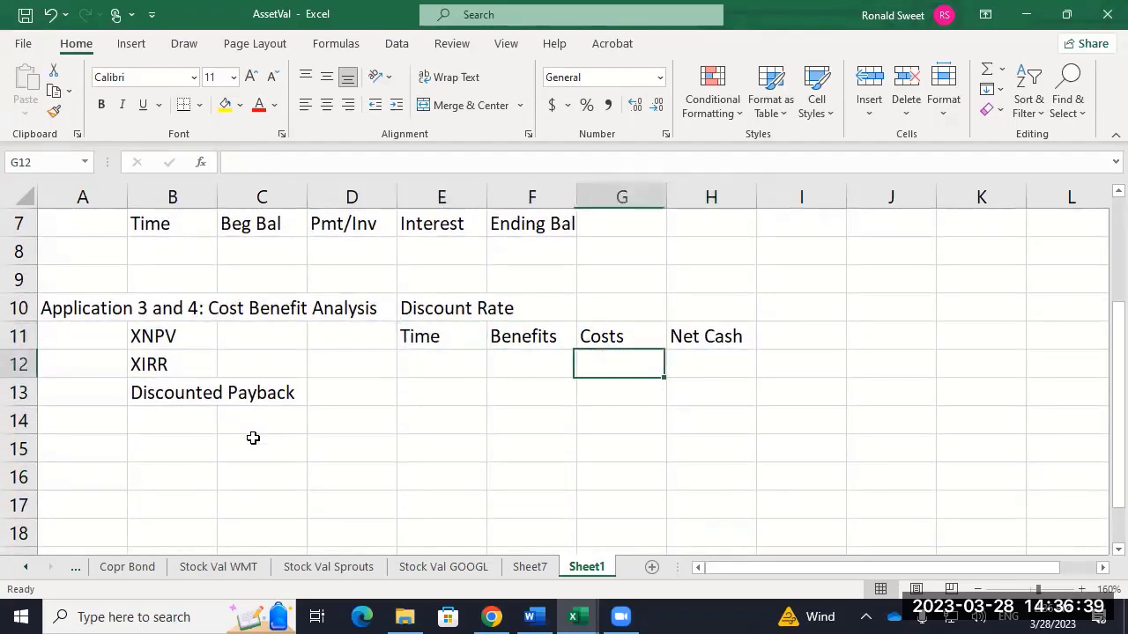
{"action": "key", "text": "Down"}
{"action": "key", "text": "Down"}
{"action": "key", "text": "Down"}
{"action": "key", "text": "Up"}
{"action": "key", "text": "Up"}
{"action": "key", "text": "Up"}
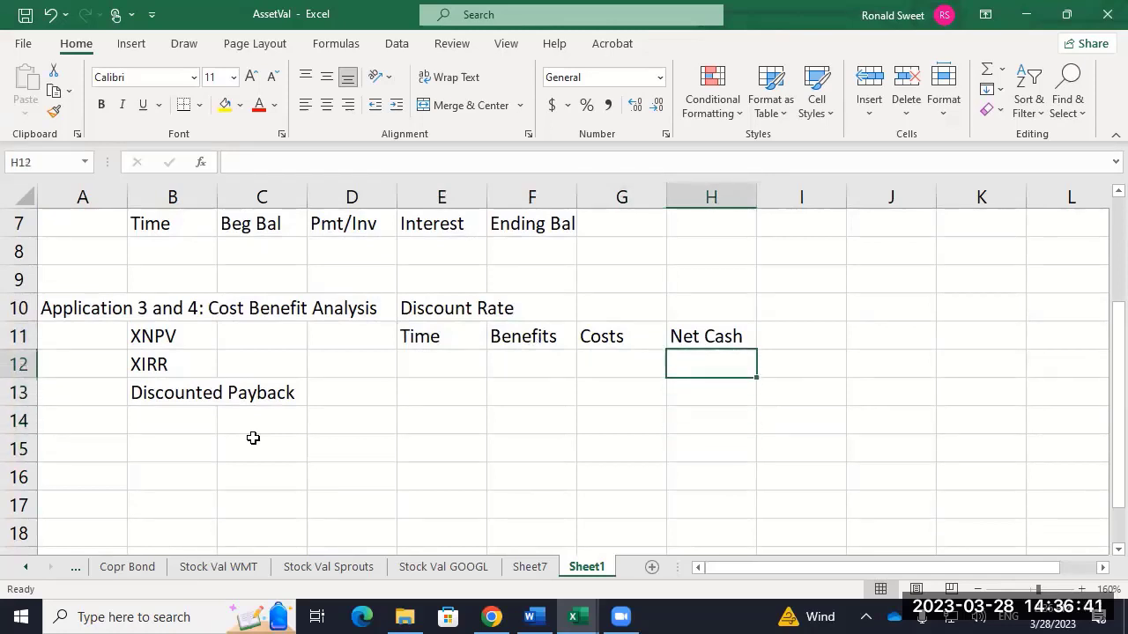
{"action": "key", "text": "Left"}
{"action": "key", "text": "Left"}
{"action": "key", "text": "Left"}
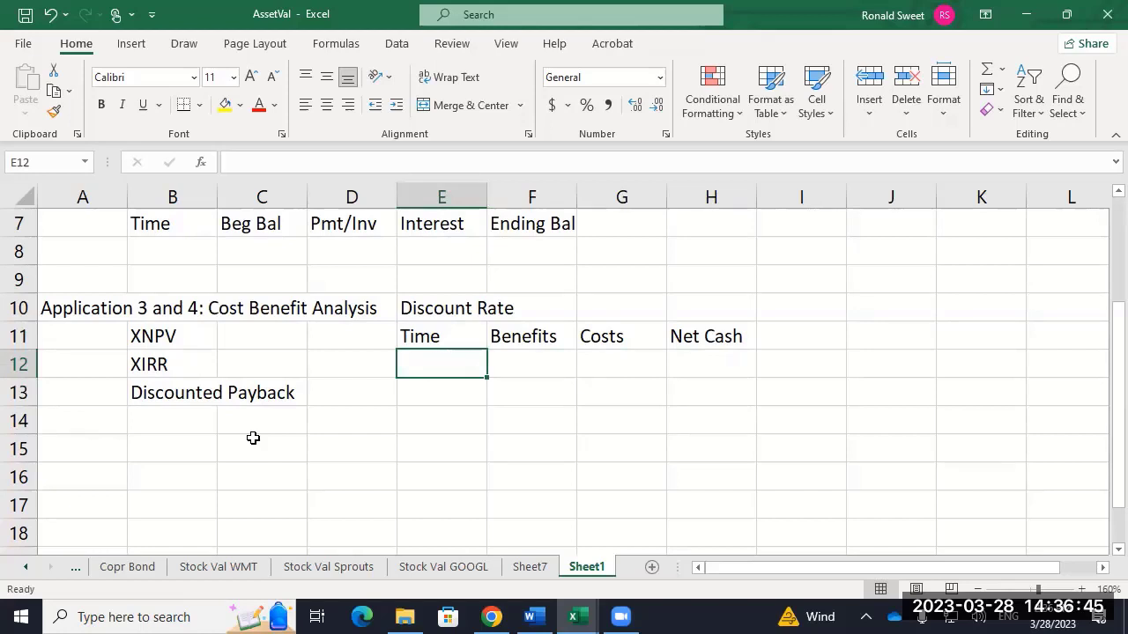
Enter =TODAY() in E12 to show today's date, 3/28/2023.
{"action": "type", "text": "="}
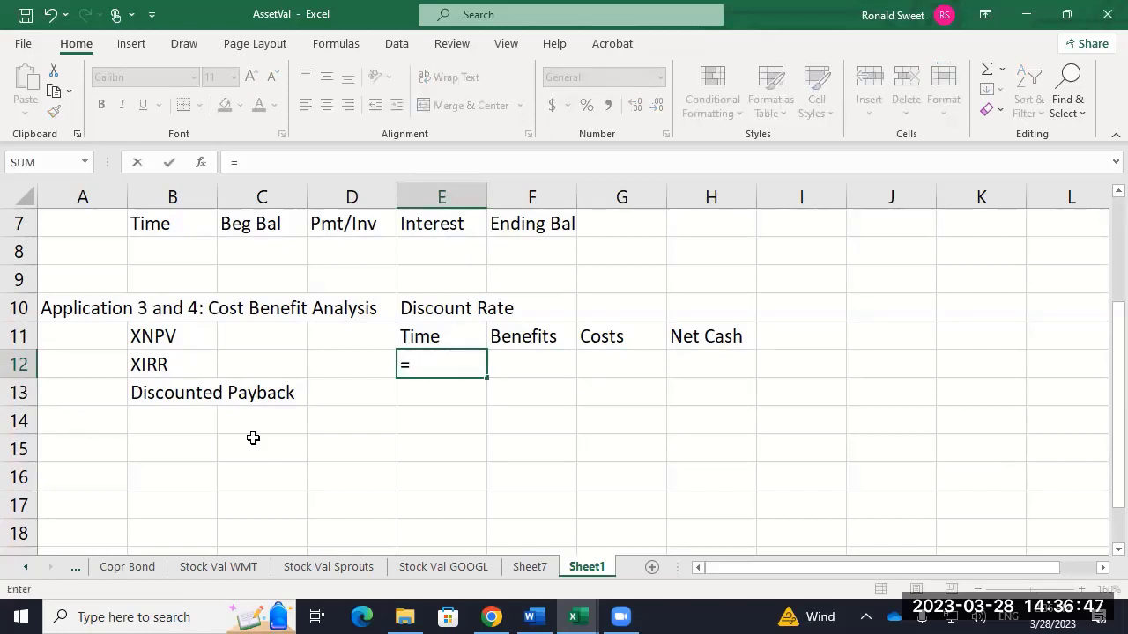
{"action": "type", "text": "today()"}
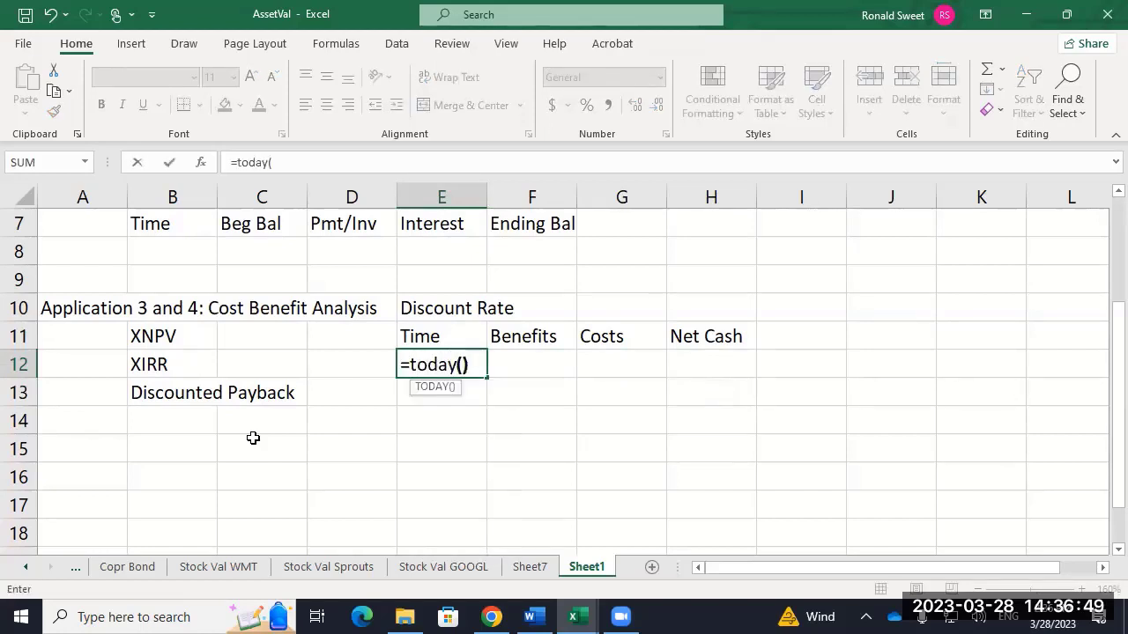
{"action": "key", "text": "ctrl+Return"}
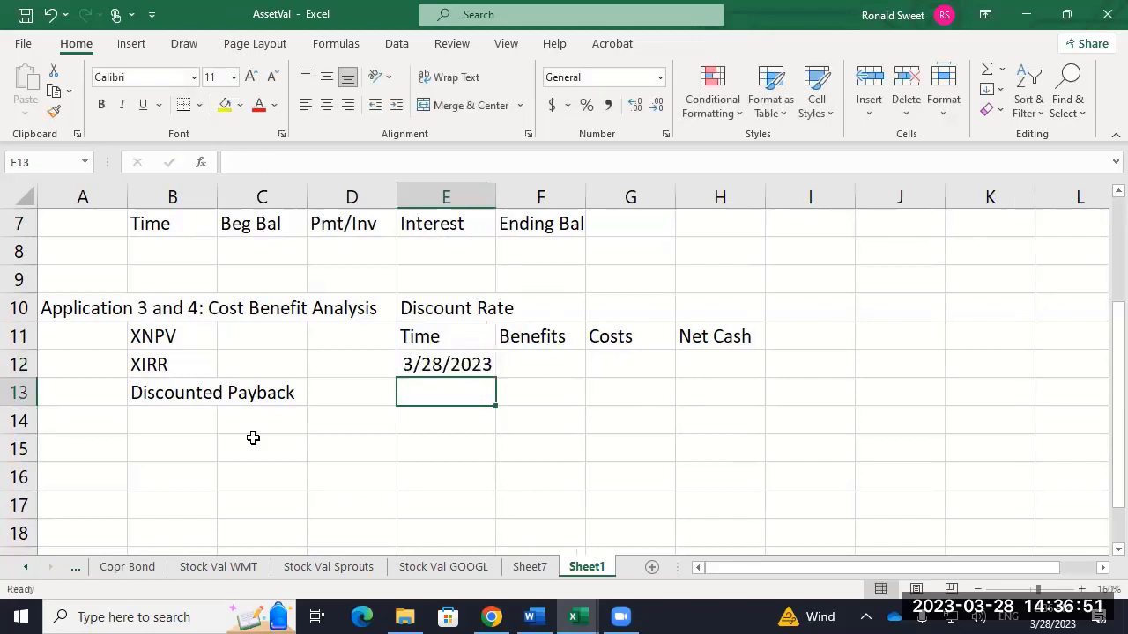
{"action": "key", "text": "Up"}
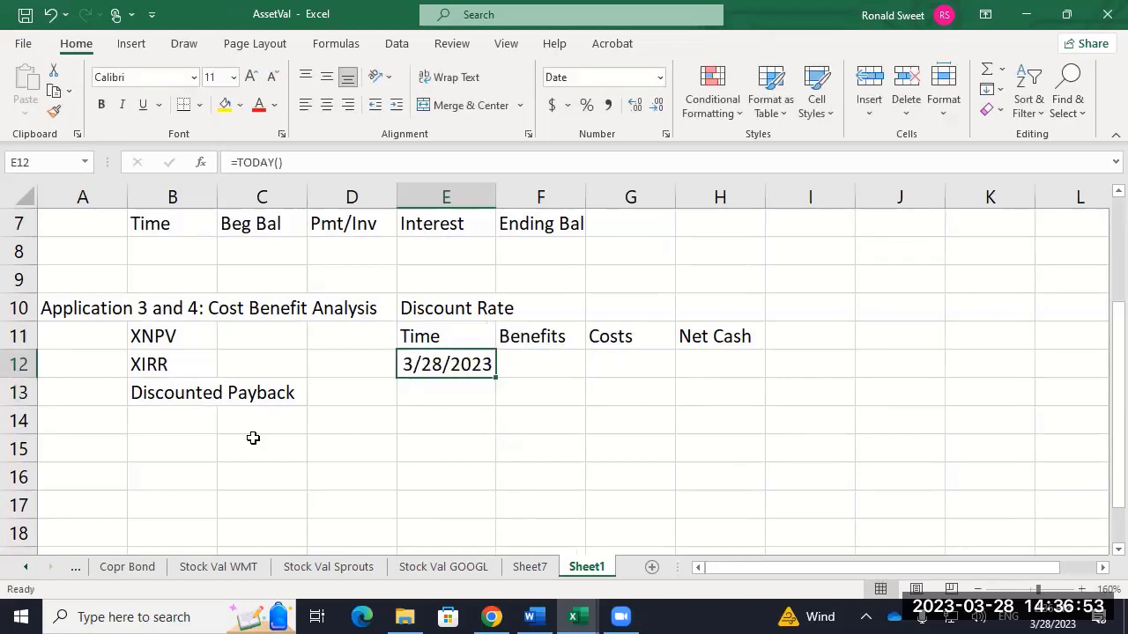
{"action": "key", "text": "Down"}
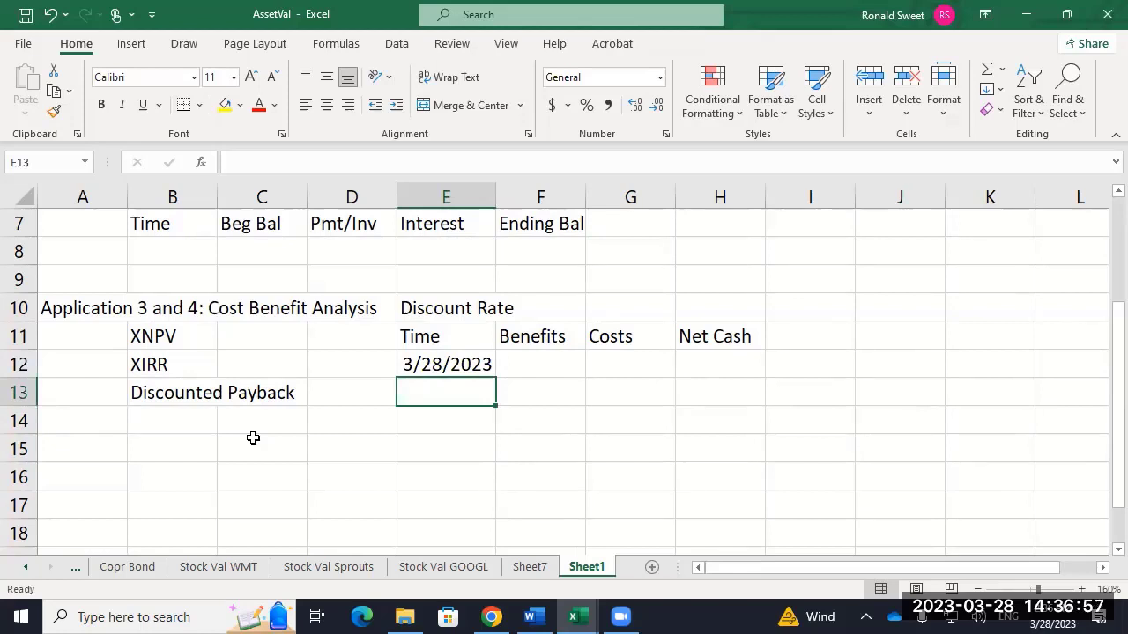
Give E13 a half-year-later date formula, E12 plus 182.5 days.
{"action": "type", "text": "+E12+365"}
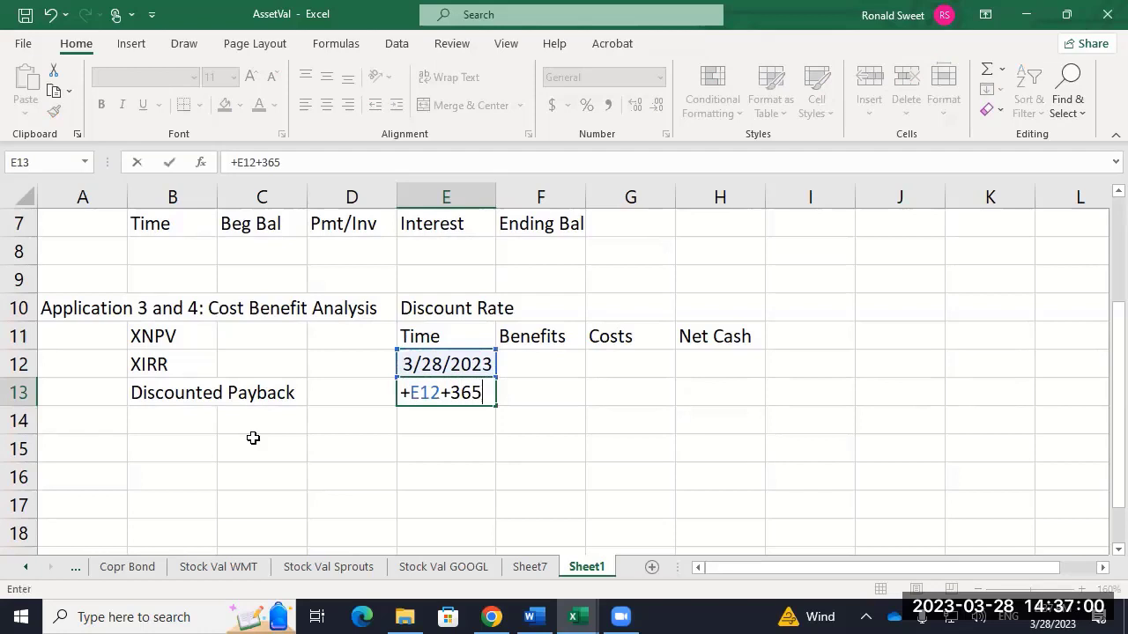
{"action": "key", "text": "Return"}
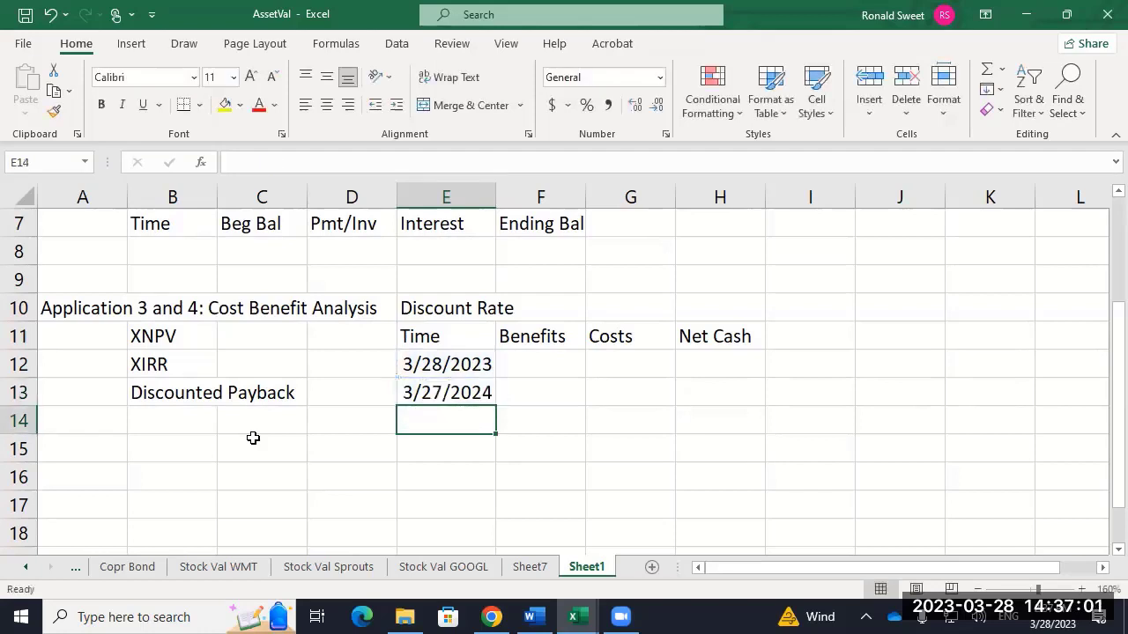
{"action": "key", "text": "Up"}
{"action": "key", "text": "F2"}
{"action": "key", "text": "BackSpace"}
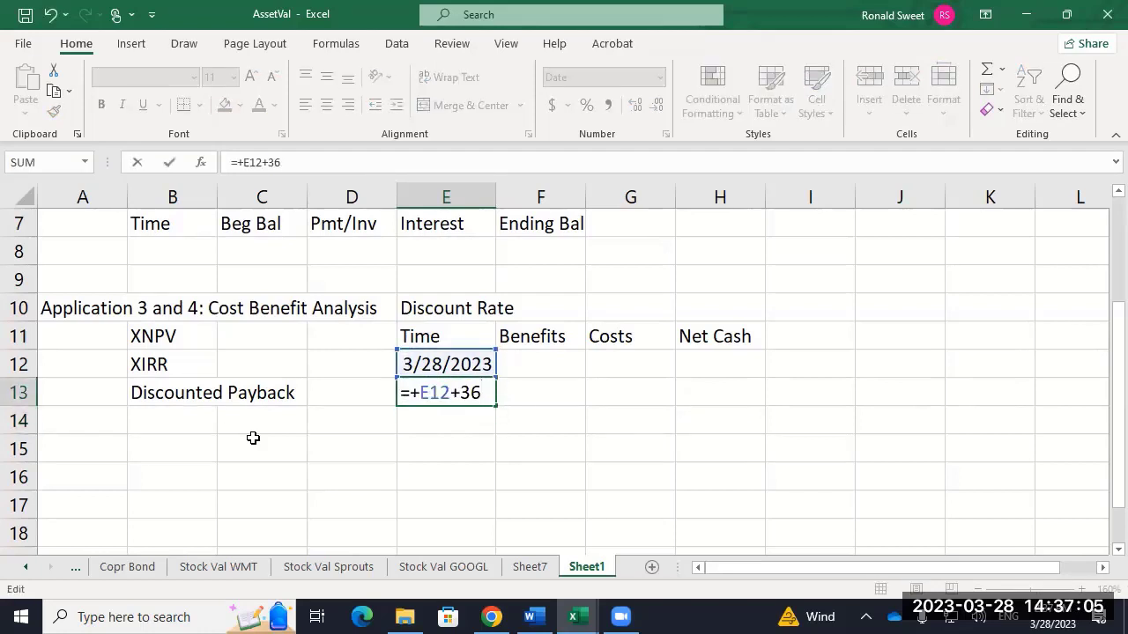
{"action": "key", "text": "BackSpace"}
{"action": "key", "text": "BackSpace"}
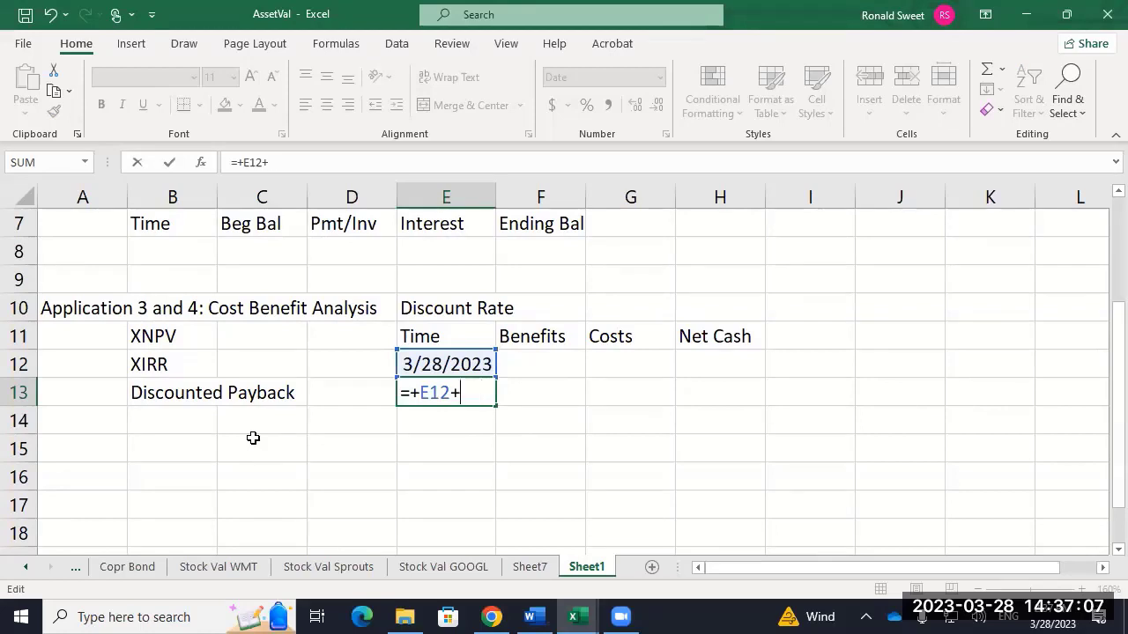
{"action": "type", "text": "182.5"}
{"action": "key", "text": "Return"}
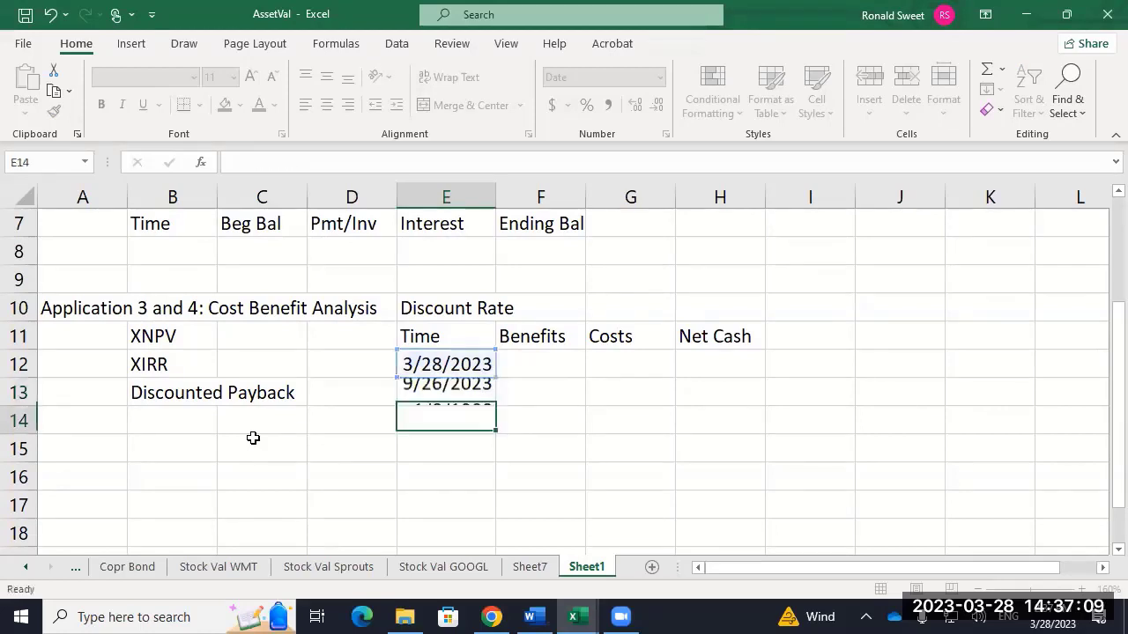
Add =+E13+365 in E14 and change E13's offset to 183 days.
{"action": "type", "text": "+"}
{"action": "key", "text": "Up"}
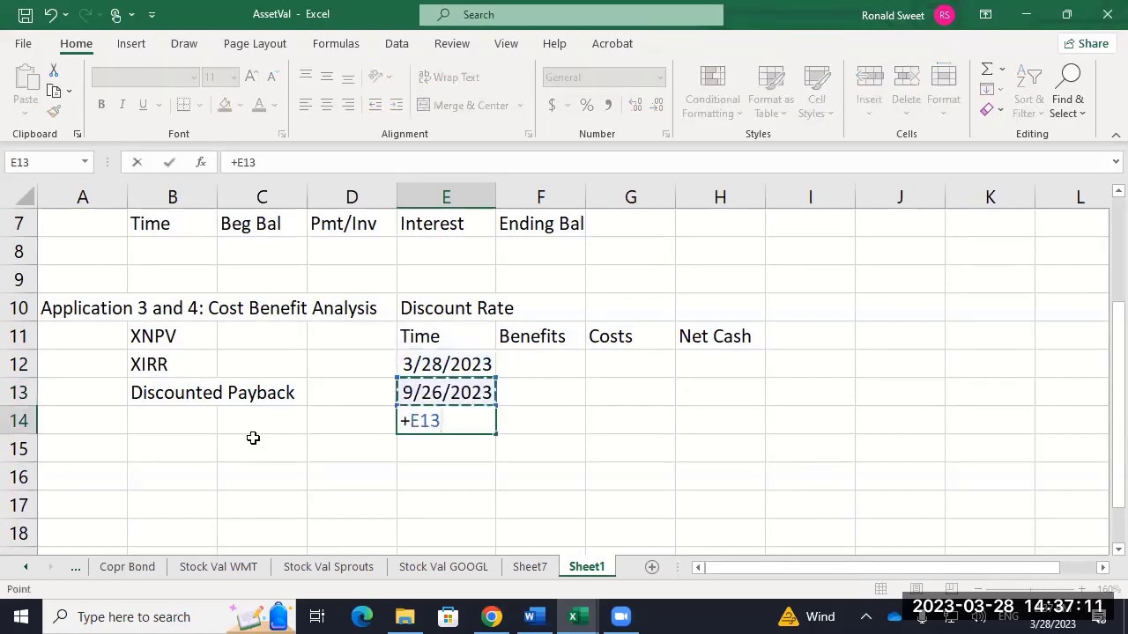
{"action": "type", "text": "+365"}
{"action": "key", "text": "Return"}
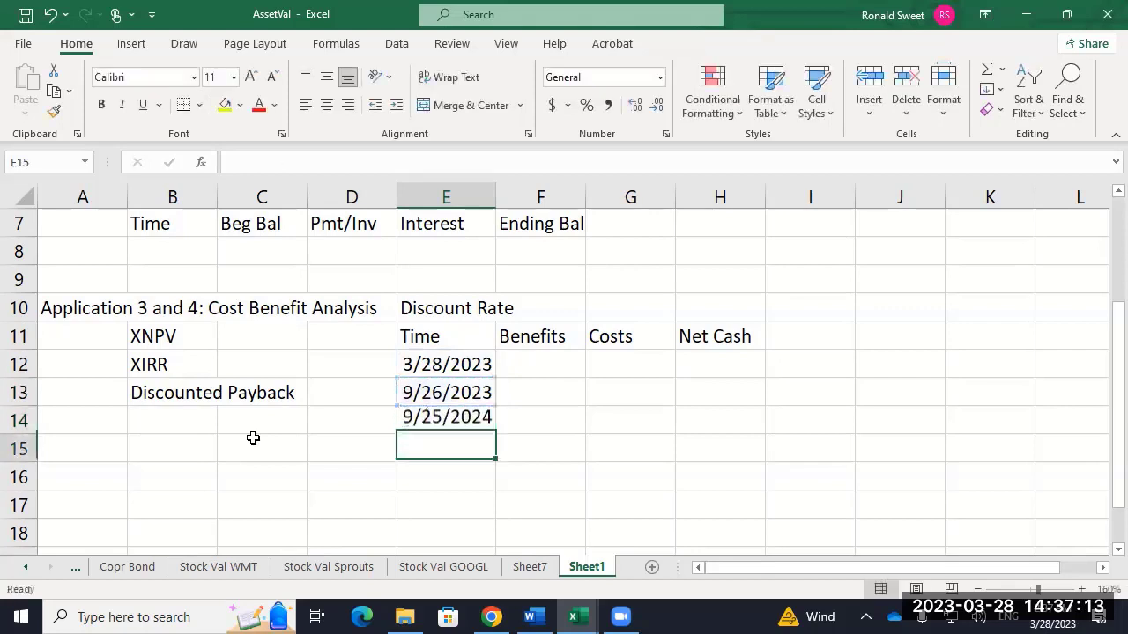
{"action": "key", "text": "Up"}
{"action": "key", "text": "Up"}
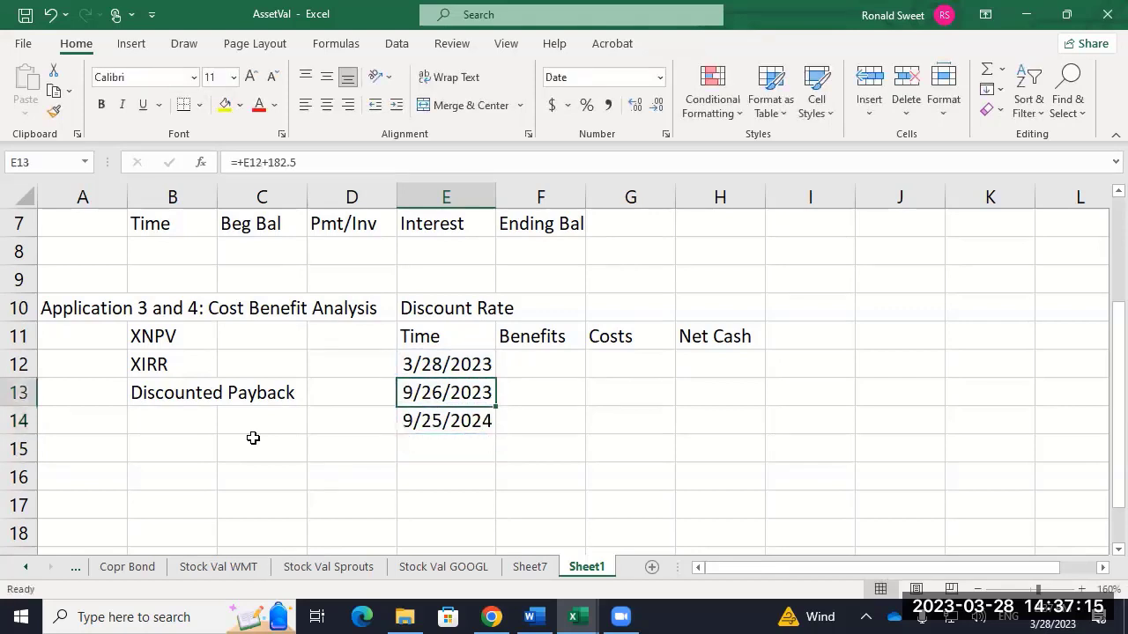
{"action": "key", "text": "F2"}
{"action": "key", "text": "BackSpace"}
{"action": "key", "text": "Delete"}
{"action": "key", "text": "Delete"}
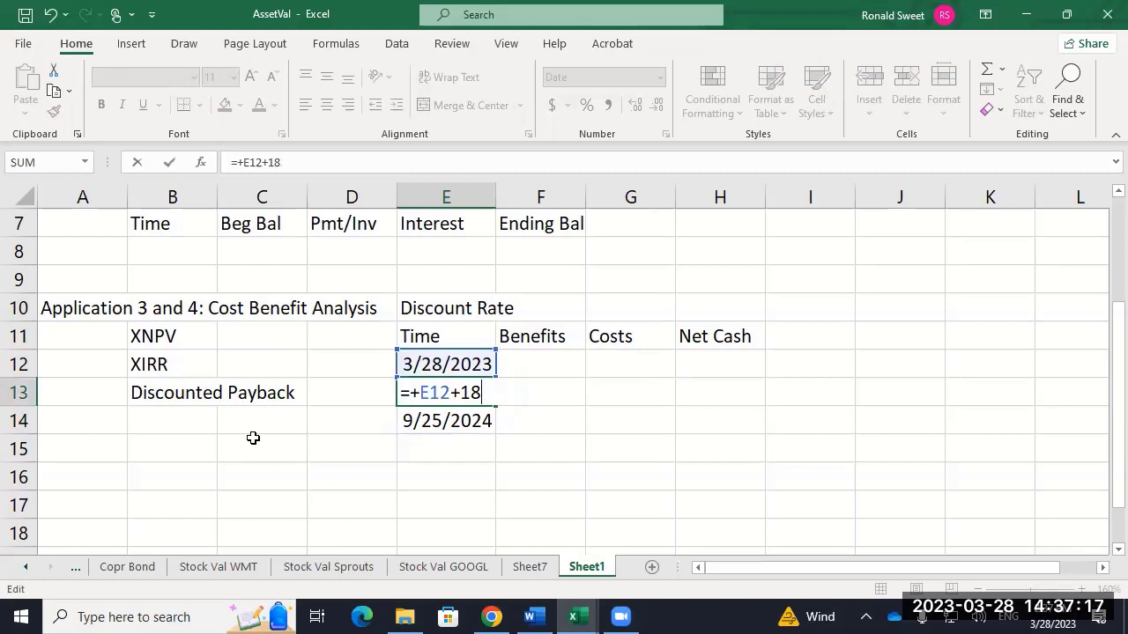
{"action": "type", "text": "3"}
{"action": "key", "text": "Return"}
{"action": "key", "text": "F2"}
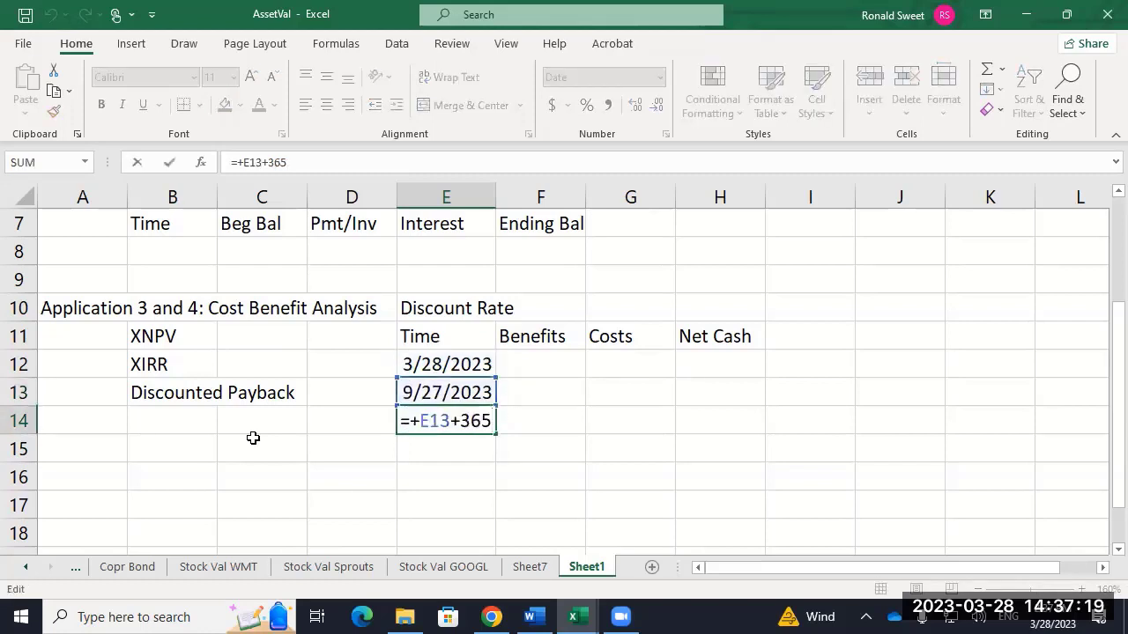
{"action": "key", "text": "Return"}
Change E14 to add 366 days, giving 9/27/2024.
{"action": "key", "text": "Up"}
{"action": "key", "text": "Up"}
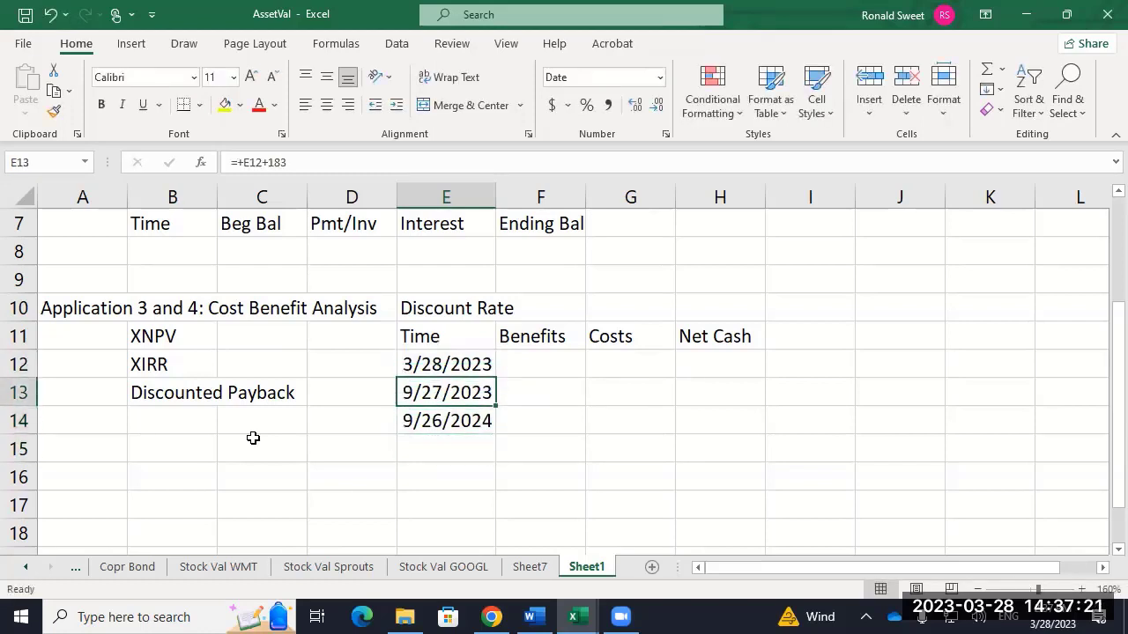
{"action": "key", "text": "F2"}
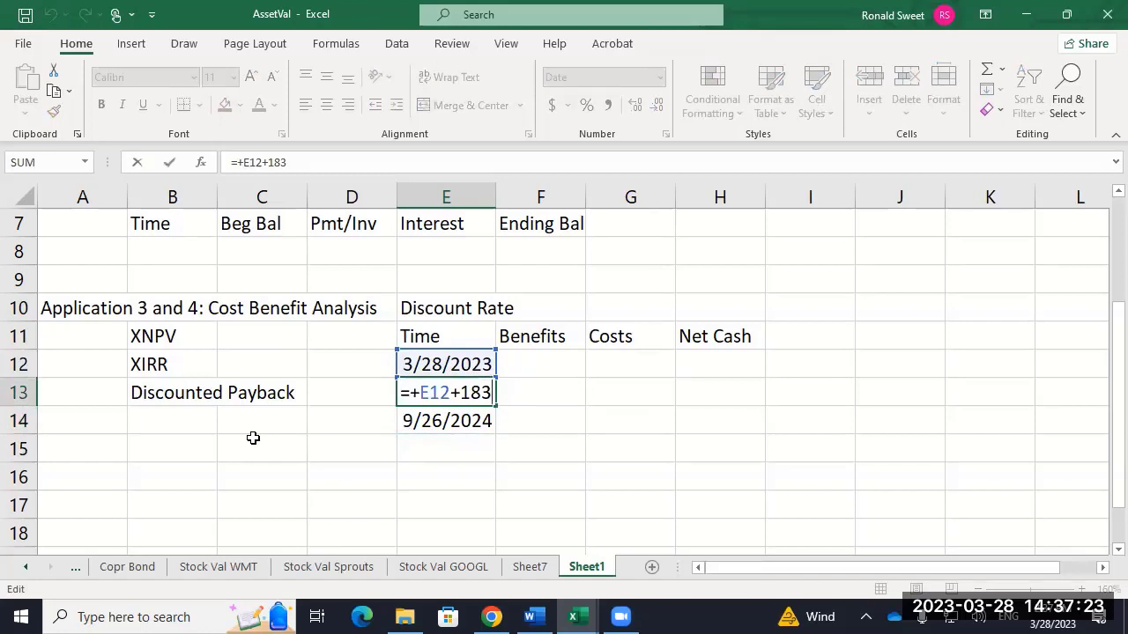
{"action": "key", "text": "Return"}
{"action": "key", "text": "F2"}
{"action": "key", "text": "BackSpace"}
{"action": "type", "text": "66"}
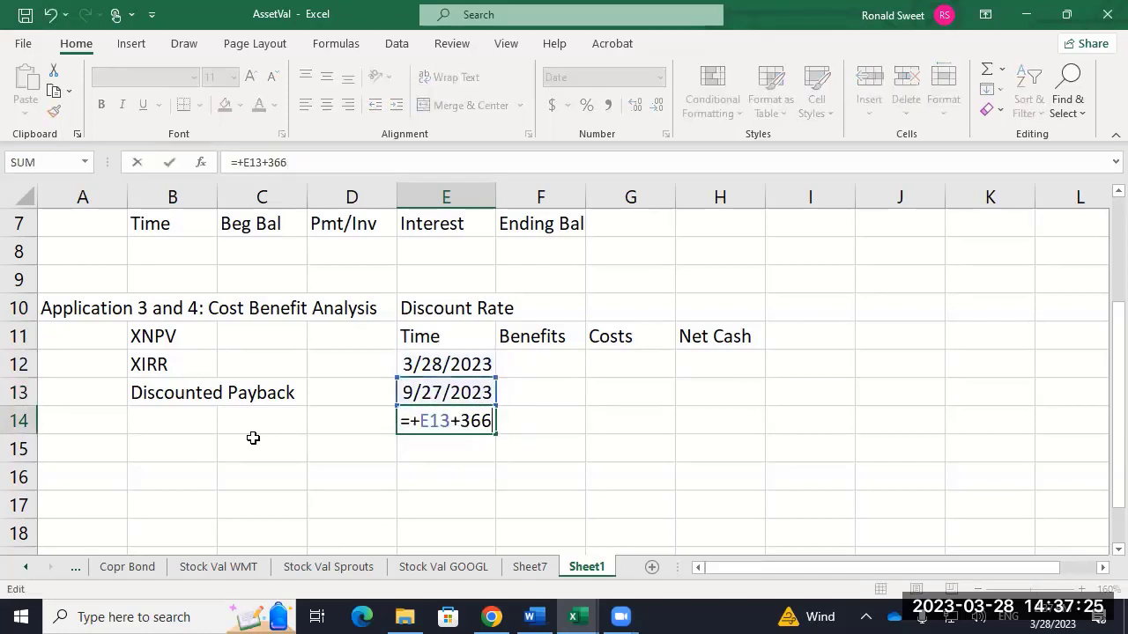
{"action": "key", "text": "Return"}
{"action": "key", "text": "Up"}
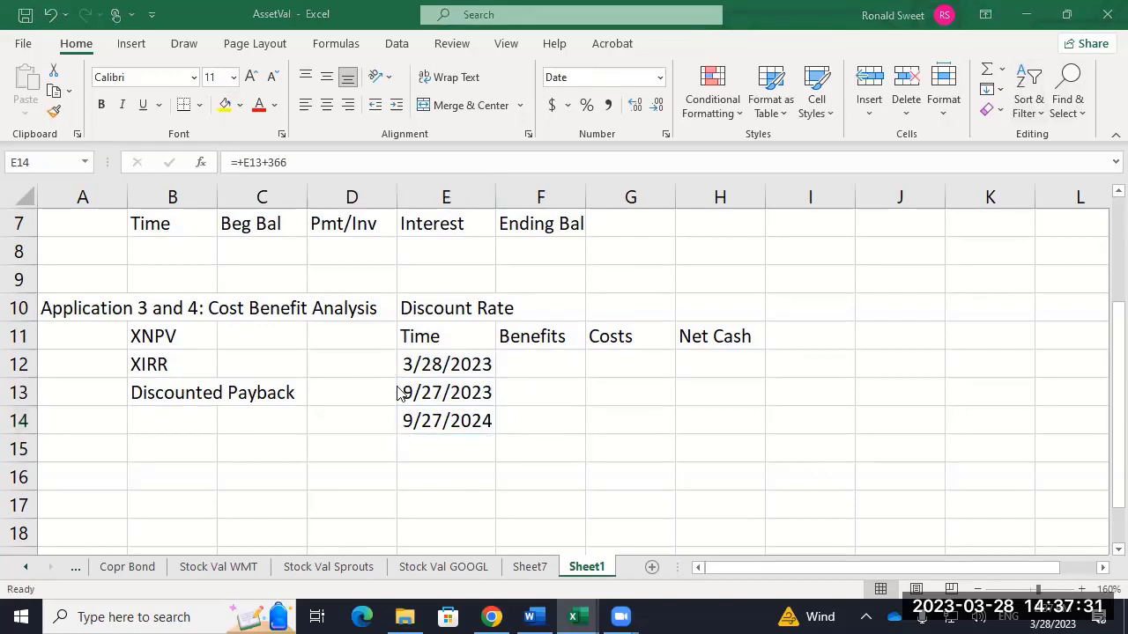
{"action": "left_click", "coordinate": [445, 421]}
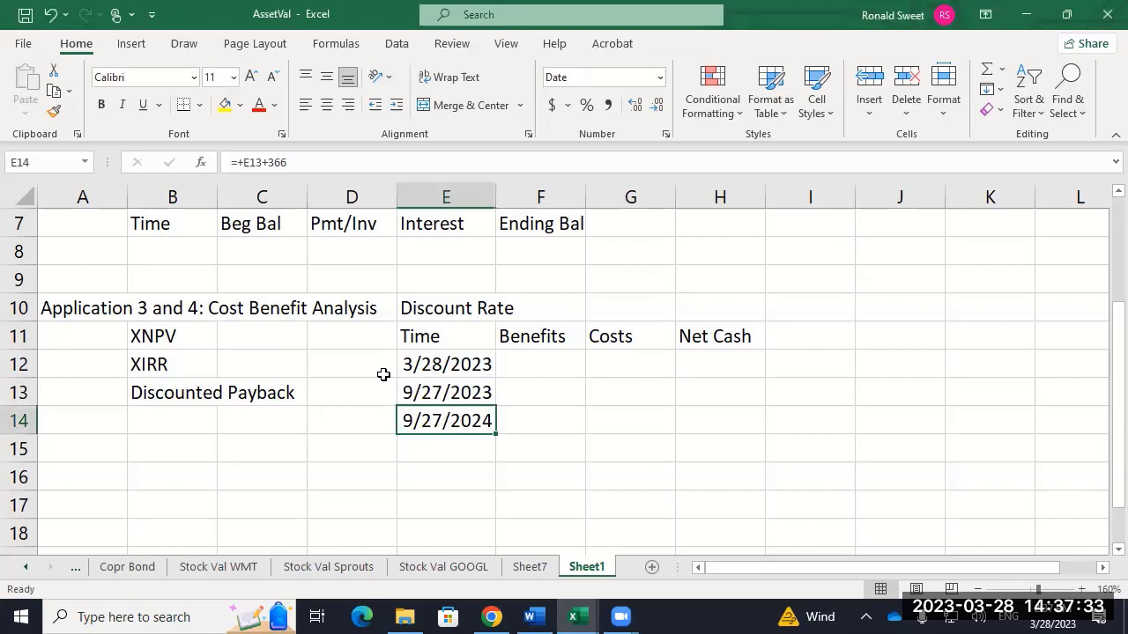
Copy E14's formula into E15:E16 and check the resulting date formulas.
{"action": "key", "text": "ctrl+c"}
{"action": "key", "text": "shift+Down"}
{"action": "key", "text": "shift+Down"}
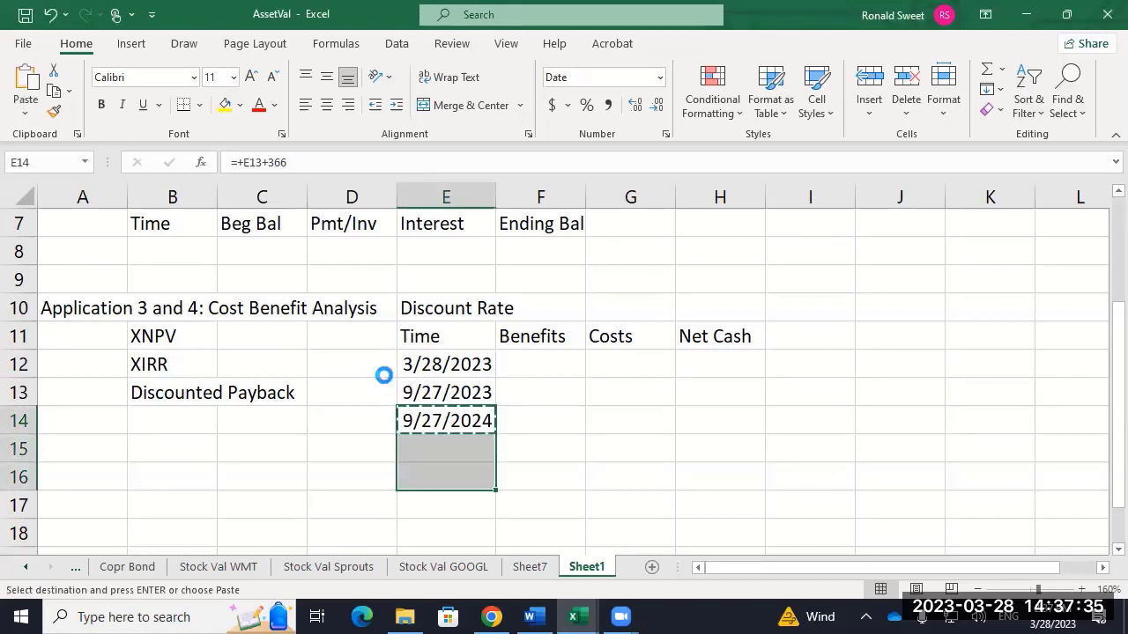
{"action": "key", "text": "Return"}
{"action": "key", "text": "Up"}
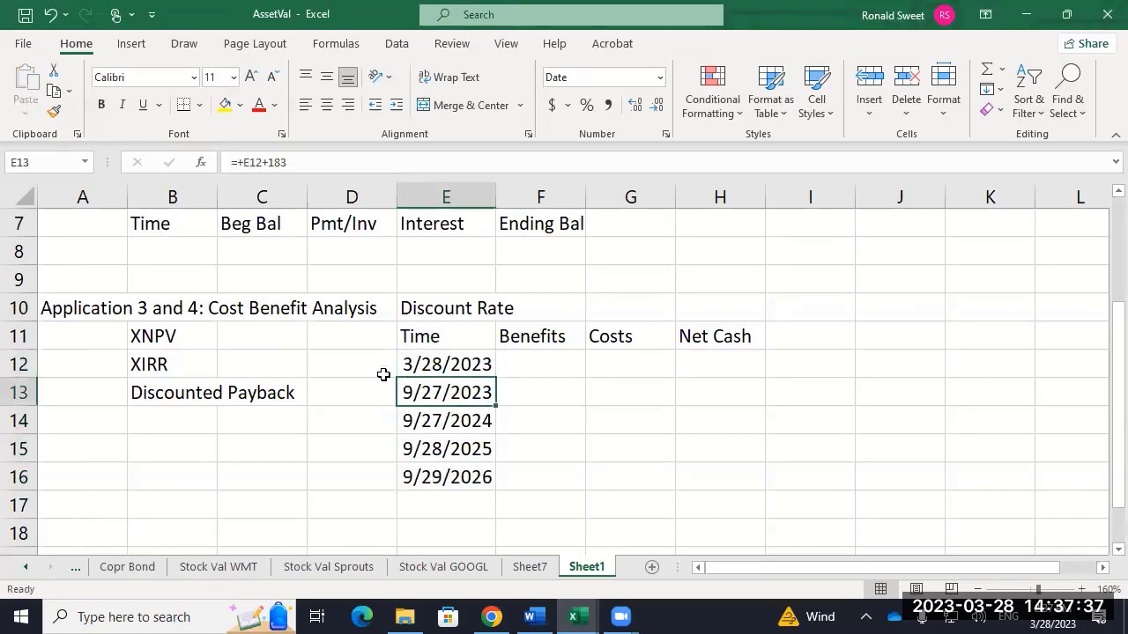
{"action": "key", "text": "Up"}
{"action": "key", "text": "Down"}
{"action": "key", "text": "Down"}
{"action": "key", "text": "Down"}
{"action": "key", "text": "Down"}
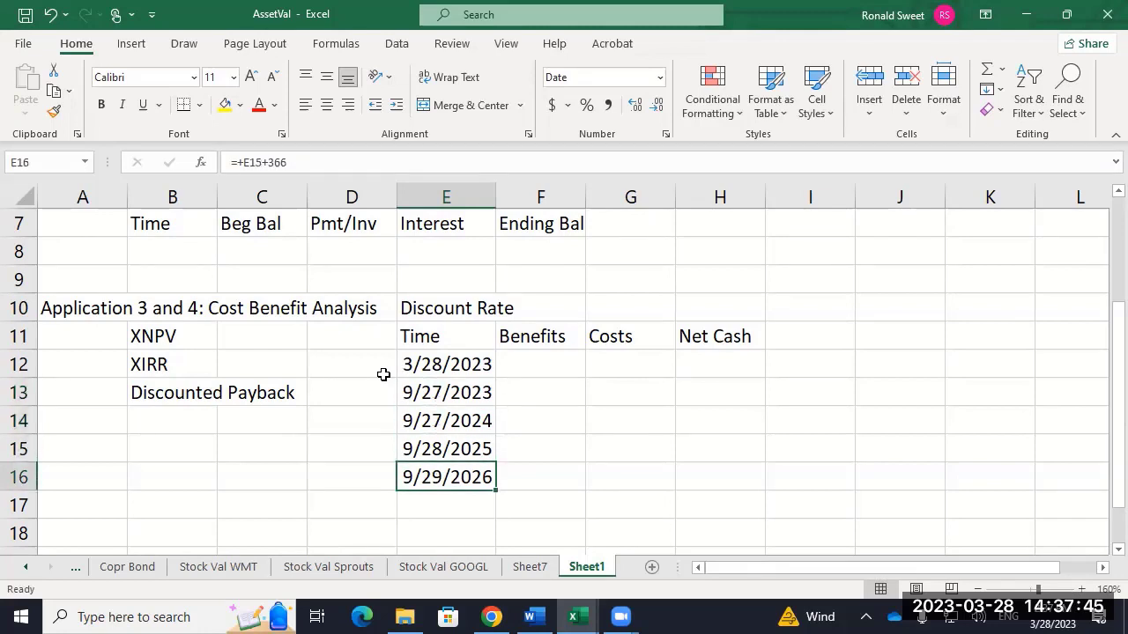
{"action": "key", "text": "Up"}
{"action": "key", "text": "Up"}
{"action": "key", "text": "Up"}
{"action": "key", "text": "Up"}
{"action": "key", "text": "Down"}
{"action": "key", "text": "Down"}
{"action": "key", "text": "Down"}
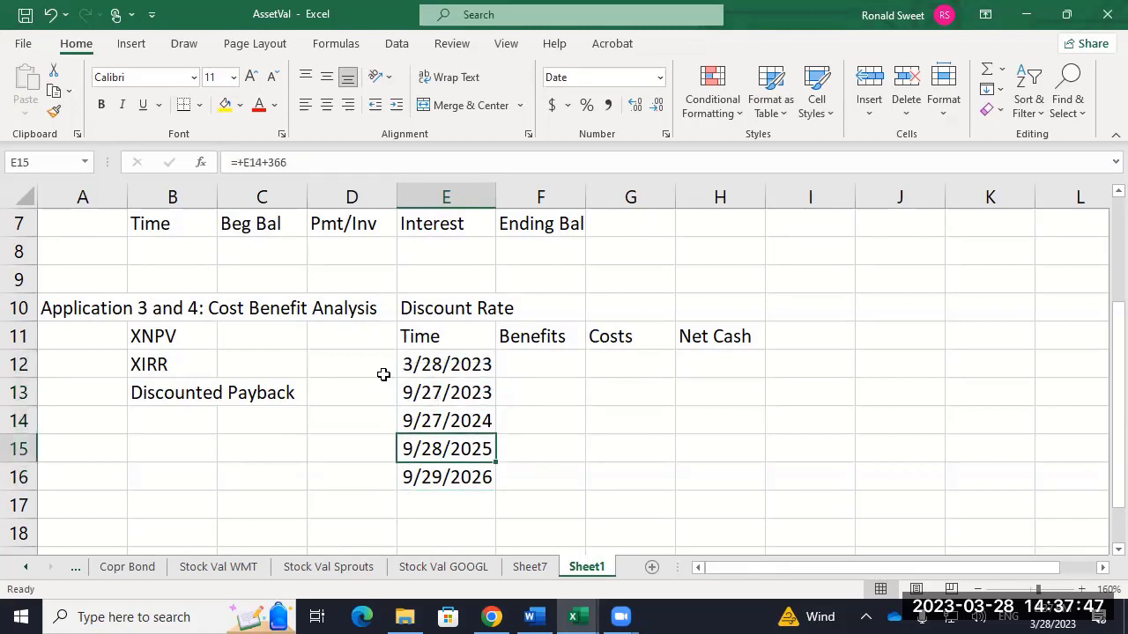
{"action": "key", "text": "Up"}
{"action": "key", "text": "Up"}
{"action": "key", "text": "Up"}
{"action": "key", "text": "Up"}
Review the labels in columns A and B, ending at A18 for the next heading.
{"action": "key", "text": "Left"}
{"action": "key", "text": "Left"}
{"action": "key", "text": "Left"}
{"action": "key", "text": "Left"}
{"action": "key", "text": "Up"}
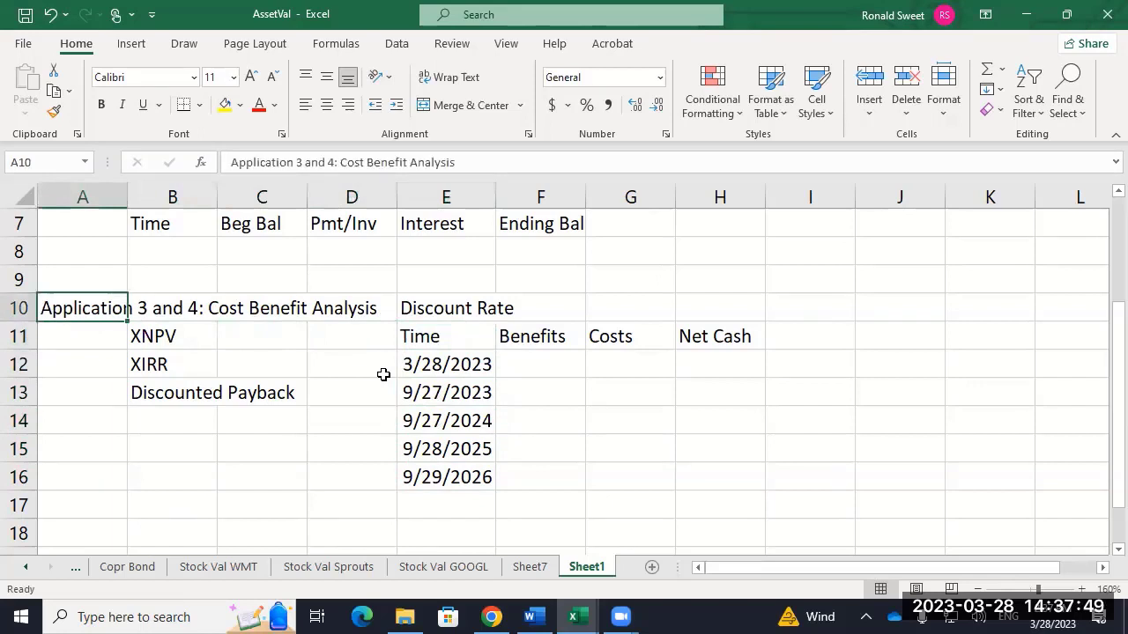
{"action": "key", "text": "Down"}
{"action": "key", "text": "Down"}
{"action": "key", "text": "Down"}
{"action": "key", "text": "Right"}
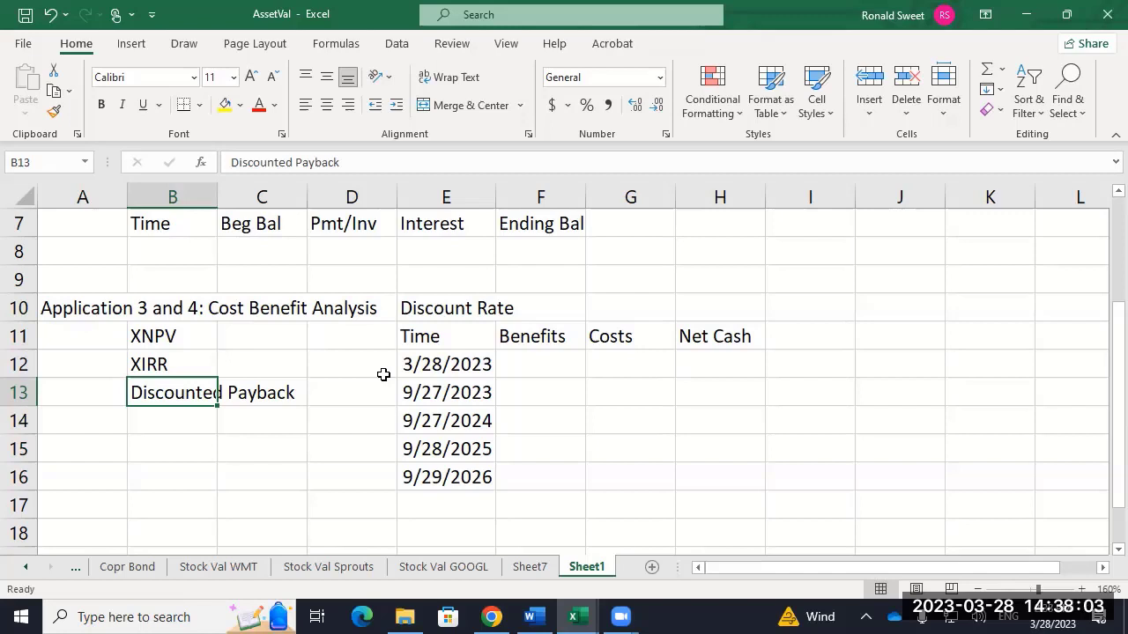
{"action": "key", "text": "Down"}
{"action": "key", "text": "Down"}
{"action": "key", "text": "Down"}
{"action": "key", "text": "Up"}
{"action": "key", "text": "Up"}
{"action": "key", "text": "Up"}
{"action": "key", "text": "Up"}
{"action": "key", "text": "Up"}
{"action": "key", "text": "Up"}
{"action": "key", "text": "Up"}
{"action": "key", "text": "Up"}
{"action": "key", "text": "Up"}
{"action": "key", "text": "Up"}
{"action": "key", "text": "Up"}
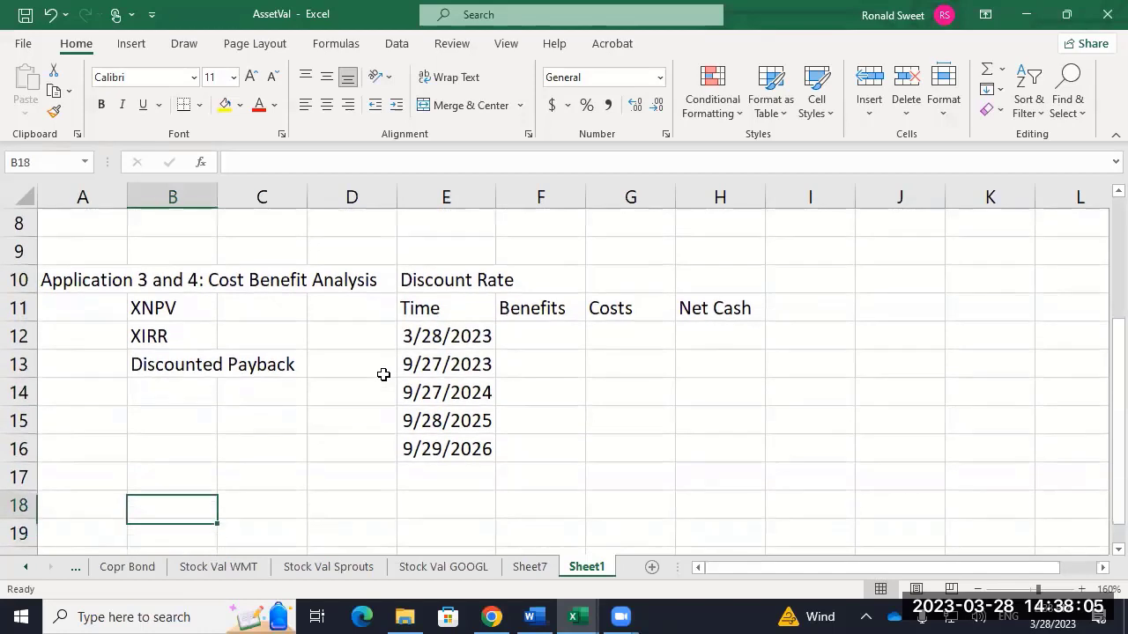
{"action": "key", "text": "Left"}
{"action": "key", "text": "Down"}
{"action": "key", "text": "Down"}
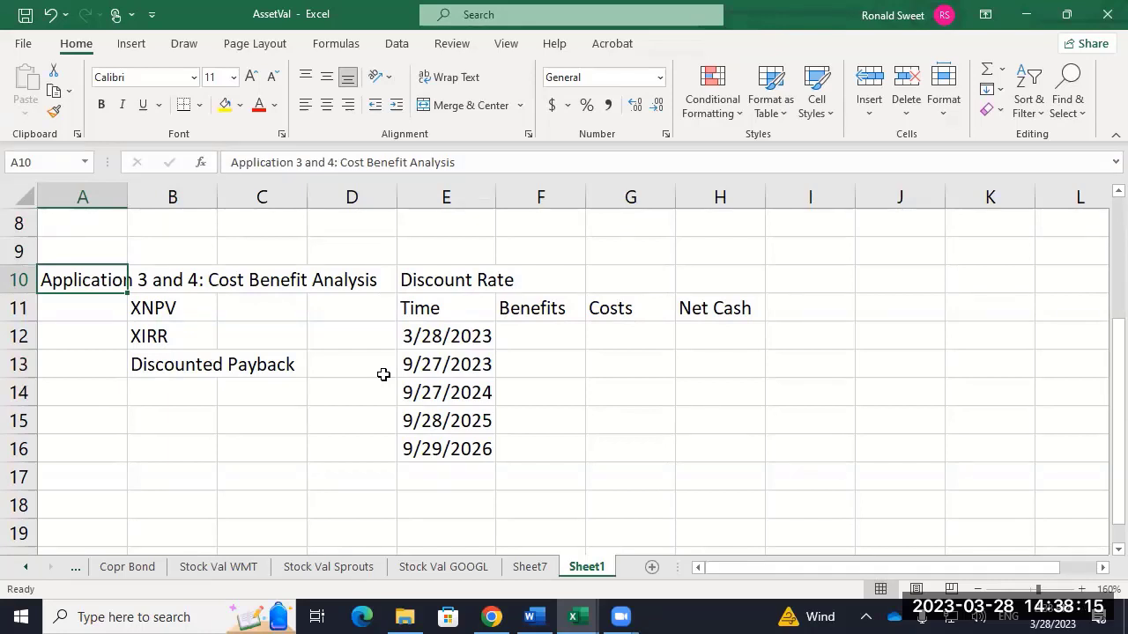
{"action": "key", "text": "Down"}
{"action": "key", "text": "Down"}
{"action": "key", "text": "Down"}
{"action": "key", "text": "Down"}
{"action": "key", "text": "Down"}
{"action": "key", "text": "Down"}
{"action": "key", "text": "Down"}
{"action": "key", "text": "Down"}
{"action": "key", "text": "Down"}
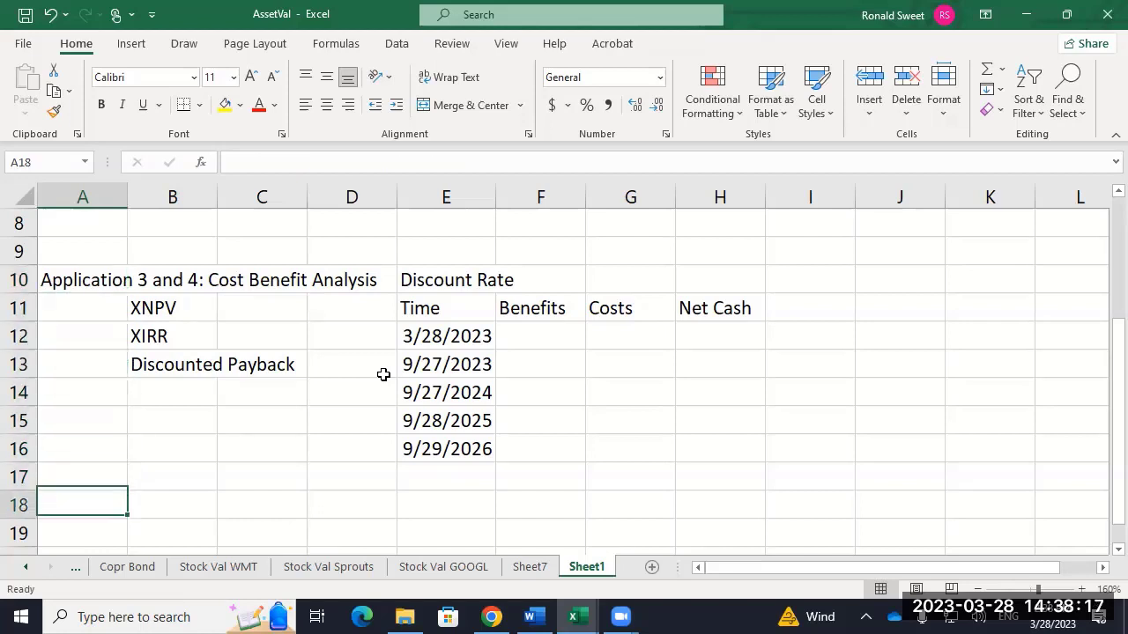
{"action": "key", "text": "Up"}
Enter the heading 'Application 5: Value a Bond' in A18.
{"action": "type", "text": "Appl"}
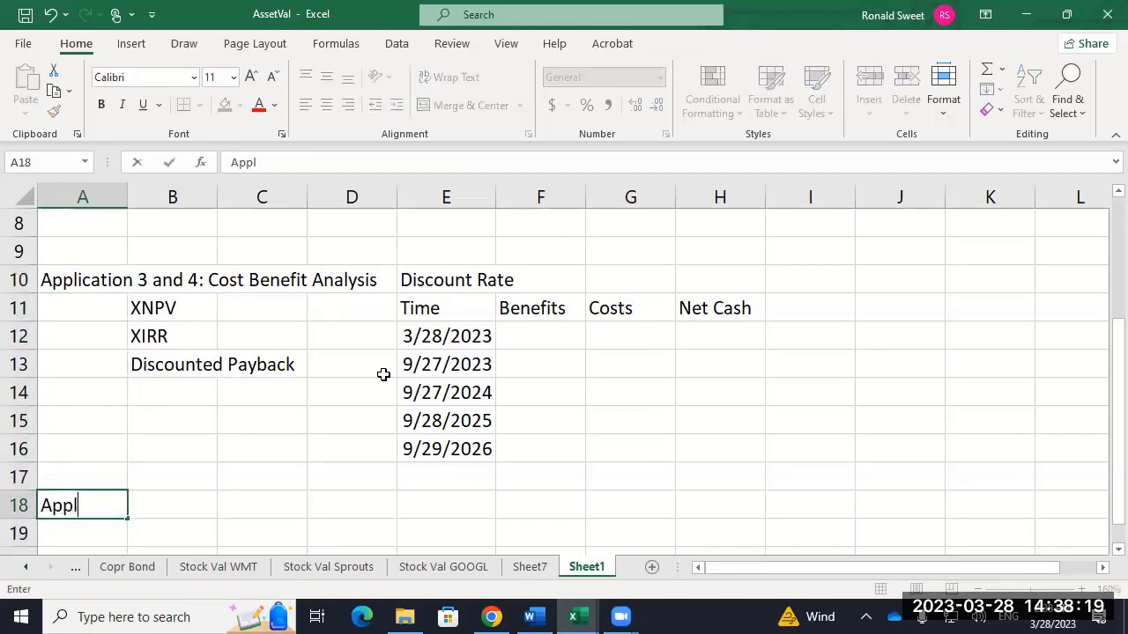
{"action": "type", "text": "ication 5:"}
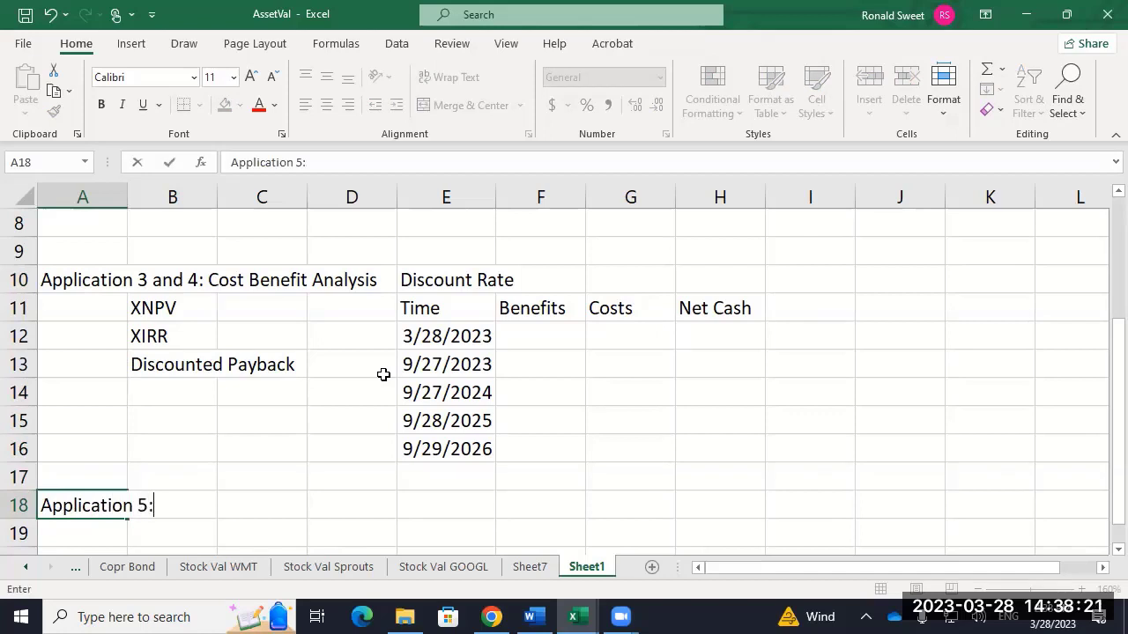
{"action": "type", "text": " Value a Bon"}
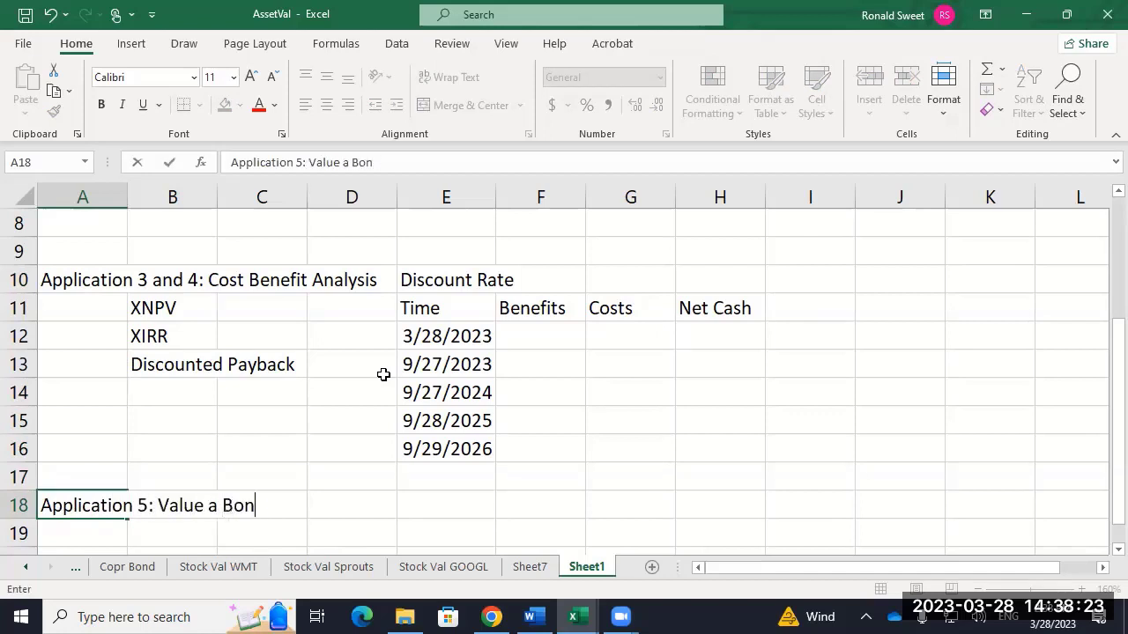
{"action": "type", "text": "d"}
{"action": "key", "text": "Return"}
{"action": "key", "text": "Return"}
{"action": "key", "text": "Return"}
{"action": "key", "text": "Return"}
{"action": "key", "text": "Up"}
{"action": "key", "text": "Up"}
{"action": "key", "text": "Up"}
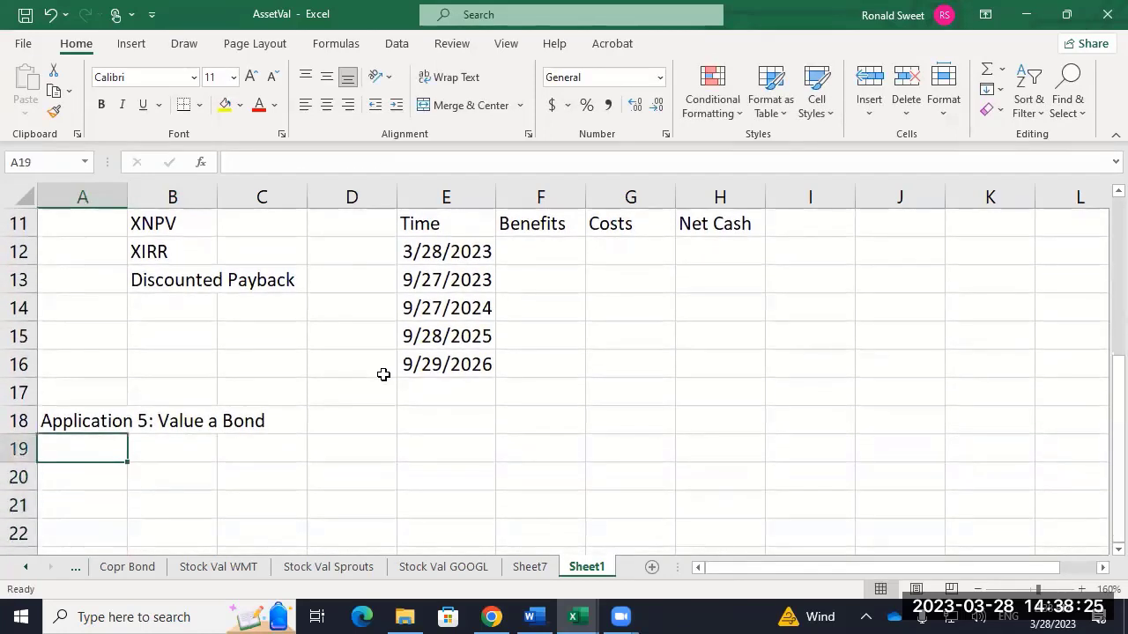
{"action": "key", "text": "Right"}
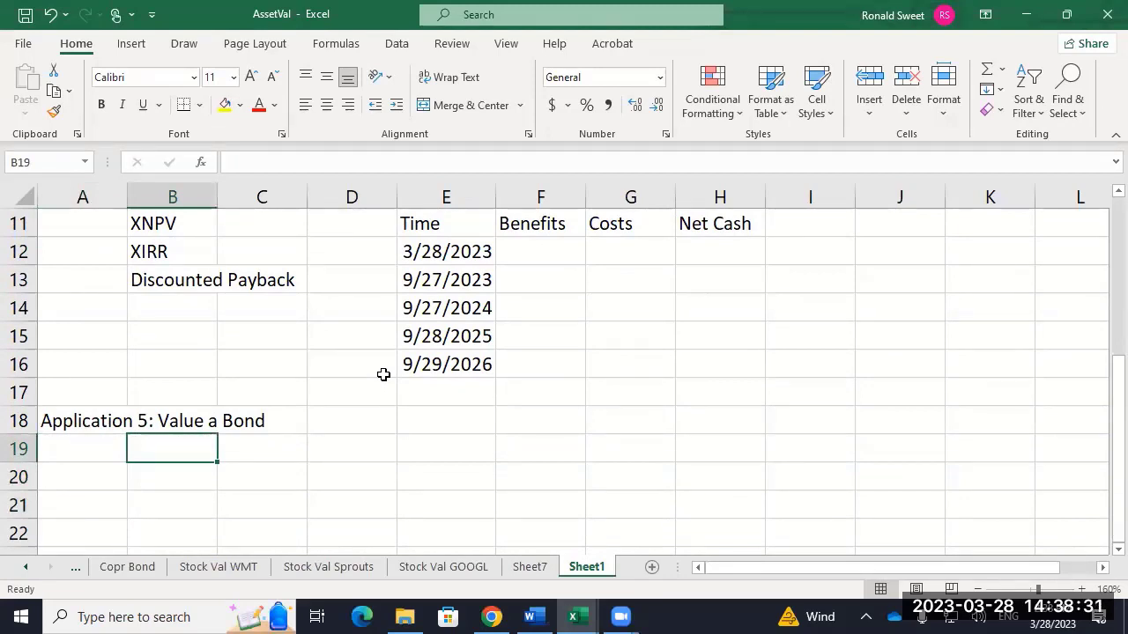
{"action": "key", "text": "Down"}
{"action": "key", "text": "Left"}
{"action": "key", "text": "Right"}
{"action": "key", "text": "Up"}
{"action": "key", "text": "Left"}
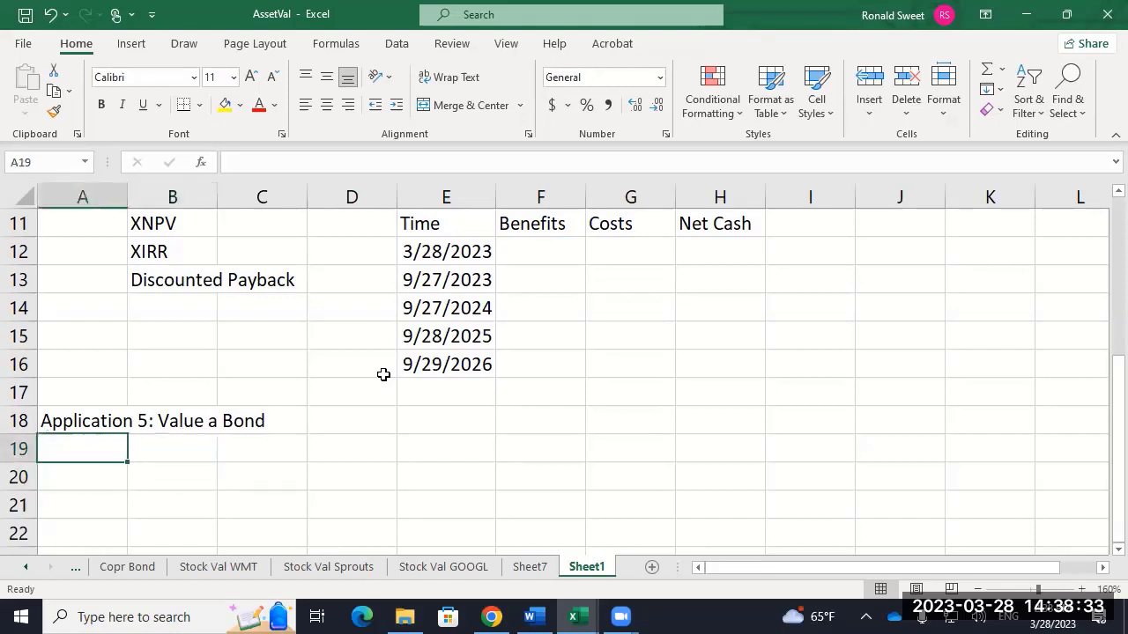
List Coupon, Yield and Effective Yield in A19:A21.
{"action": "type", "text": "Coupon"}
{"action": "key", "text": "Return"}
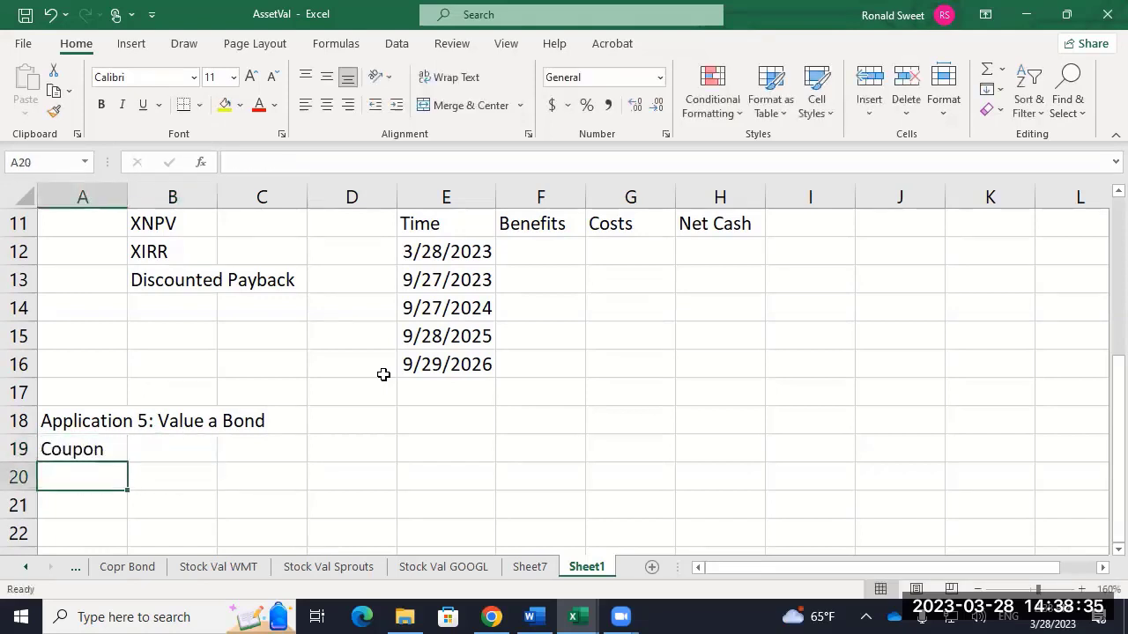
{"action": "type", "text": "Yield"}
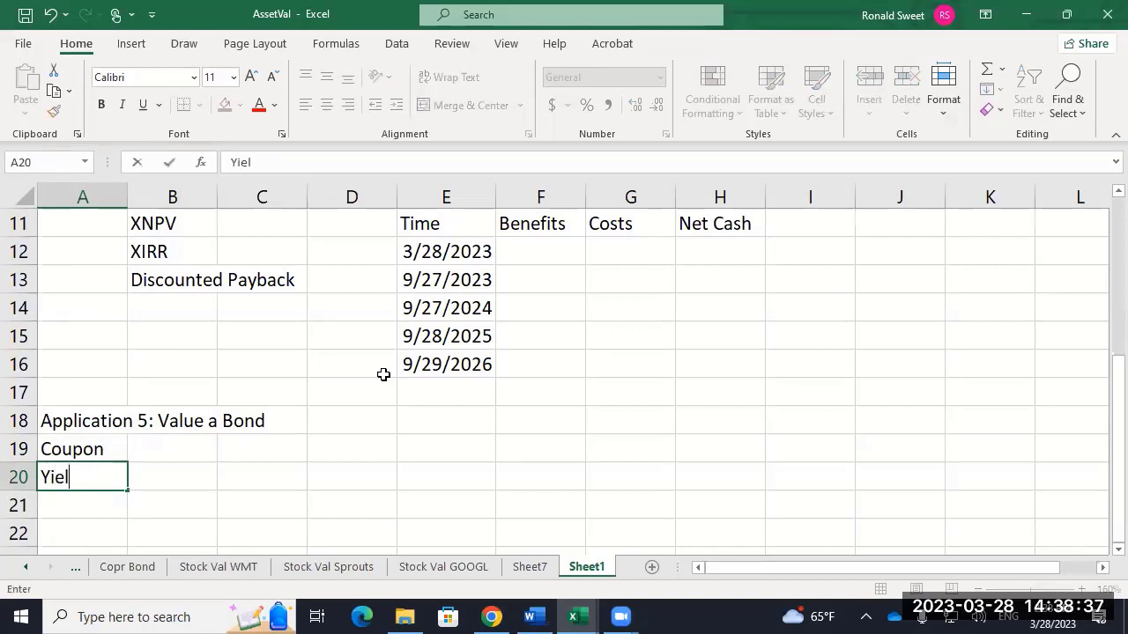
{"action": "key", "text": "Return"}
{"action": "type", "text": "Effecti"}
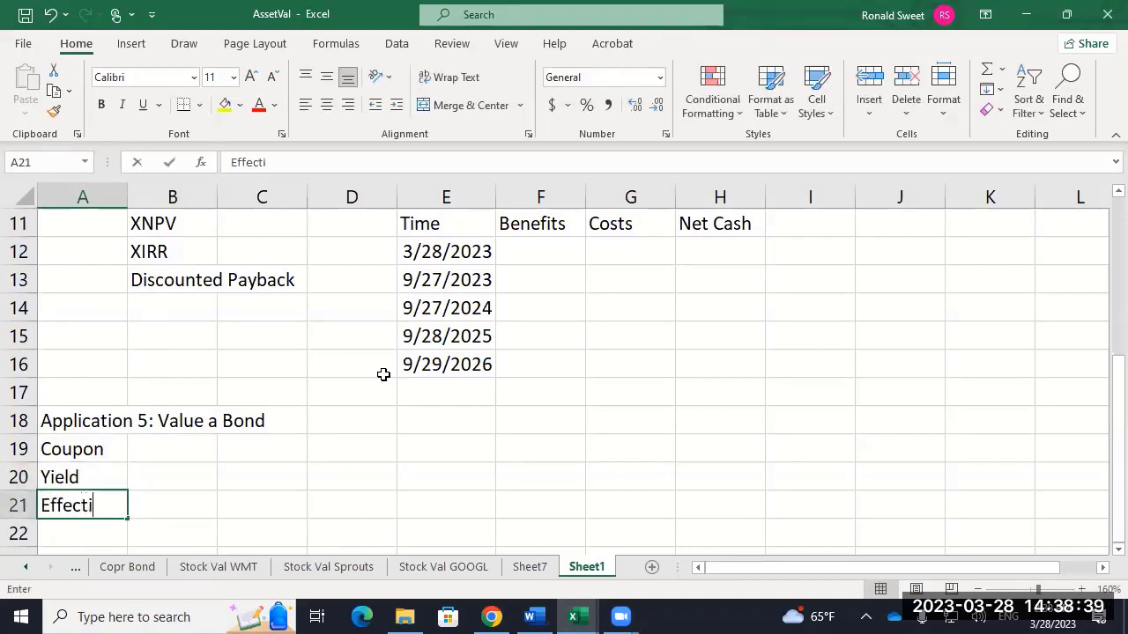
{"action": "type", "text": "ve Yield"}
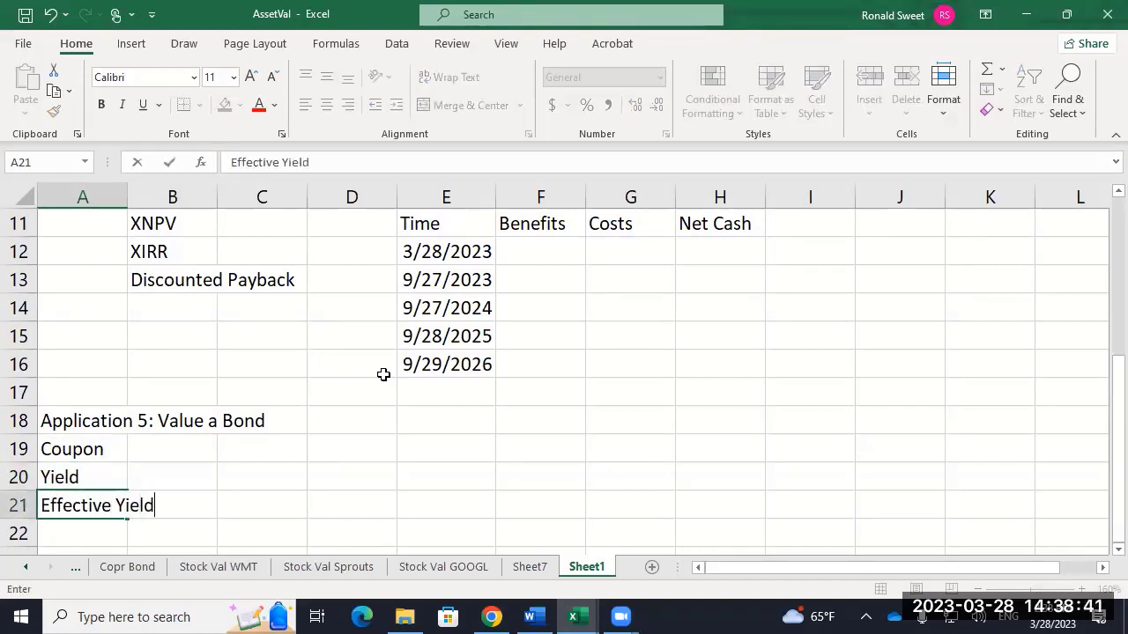
{"action": "key", "text": "Right"}
{"action": "key", "text": "Right"}
Type the Time and Cash Flow headers in D20 and E20.
{"action": "key", "text": "Right"}
{"action": "key", "text": "Up"}
{"action": "key", "text": "Right"}
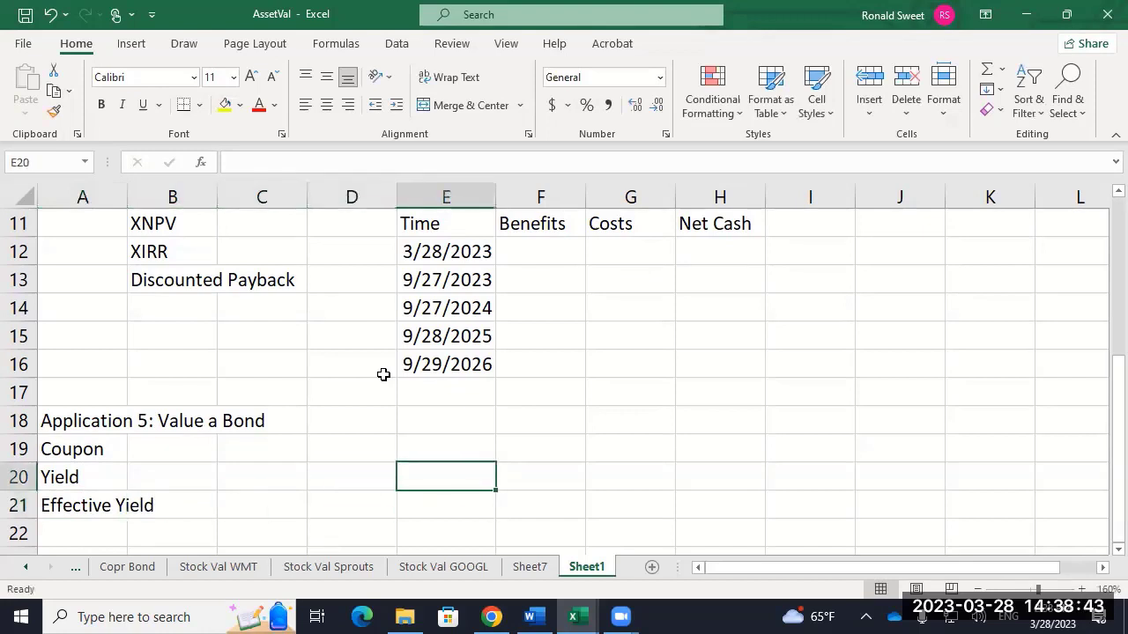
{"action": "key", "text": "Left"}
{"action": "type", "text": "Time"}
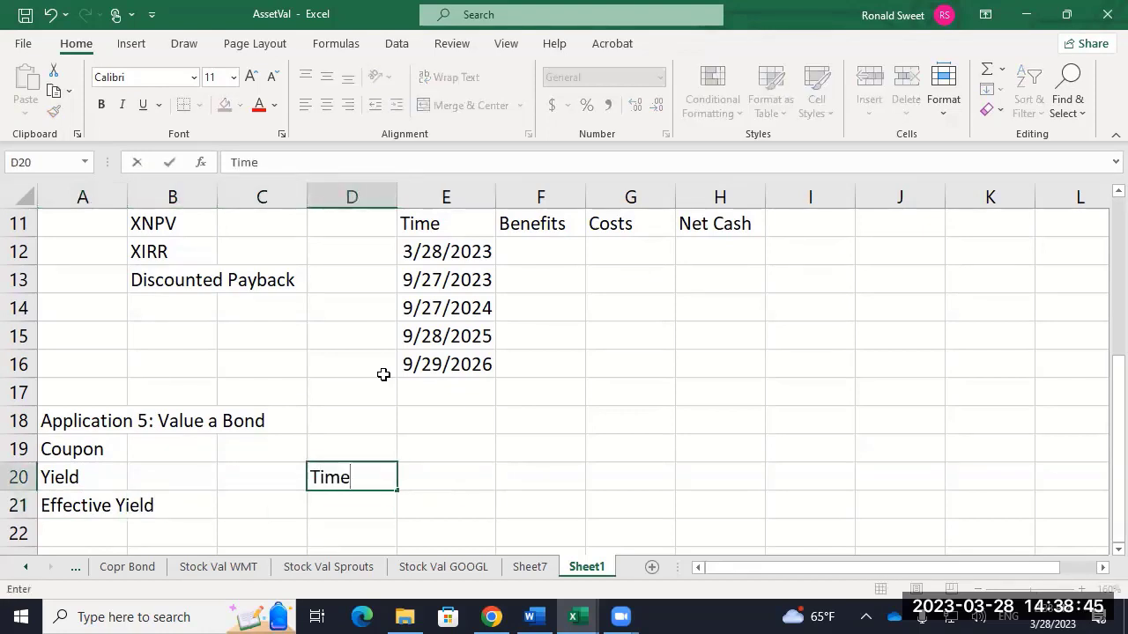
{"action": "key", "text": "Tab"}
{"action": "type", "text": "Cash Flow"}
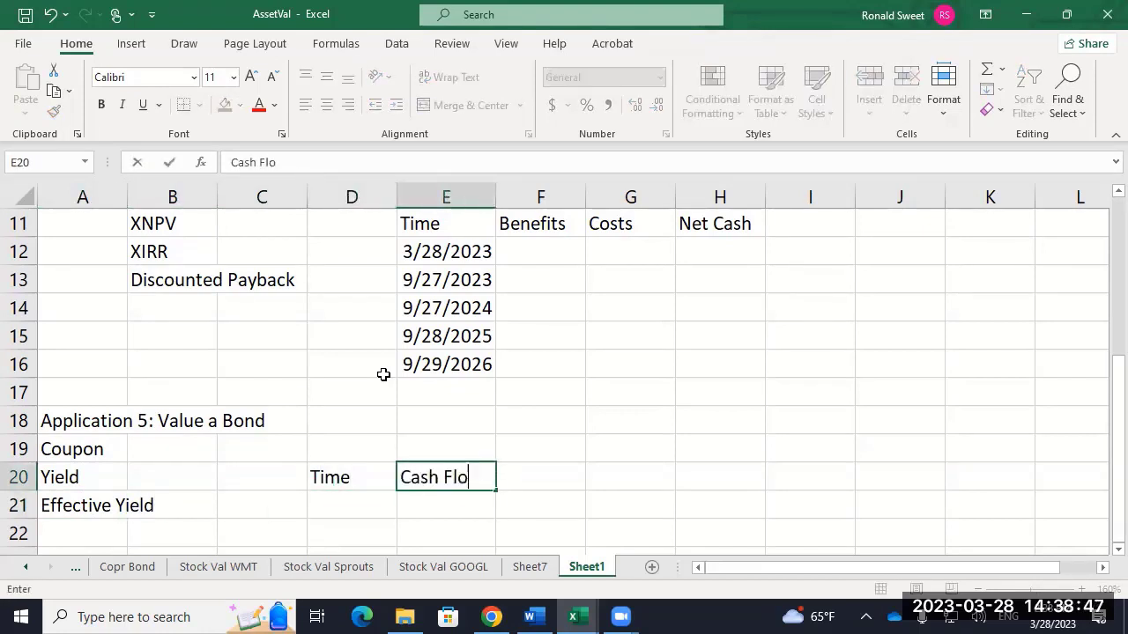
{"action": "key", "text": "Tab"}
Add a two-line Discount/Factor header in F19:F20 and a DCF header in G20.
{"action": "key", "text": "Up"}
{"action": "type", "text": "Discount"}
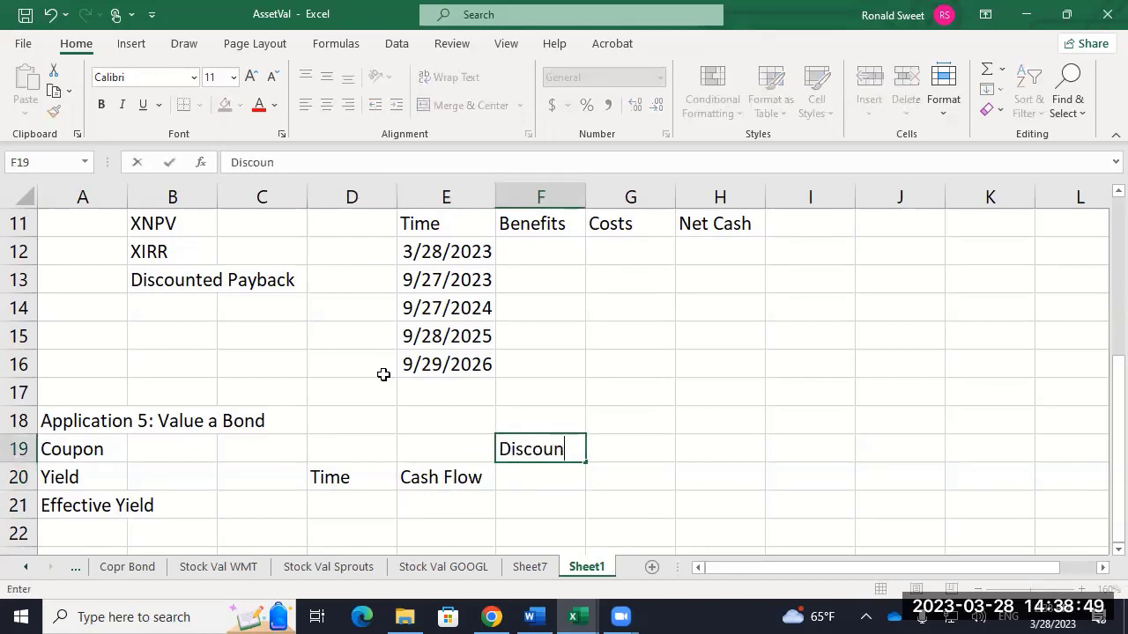
{"action": "key", "text": "Return"}
{"action": "type", "text": "Factor"}
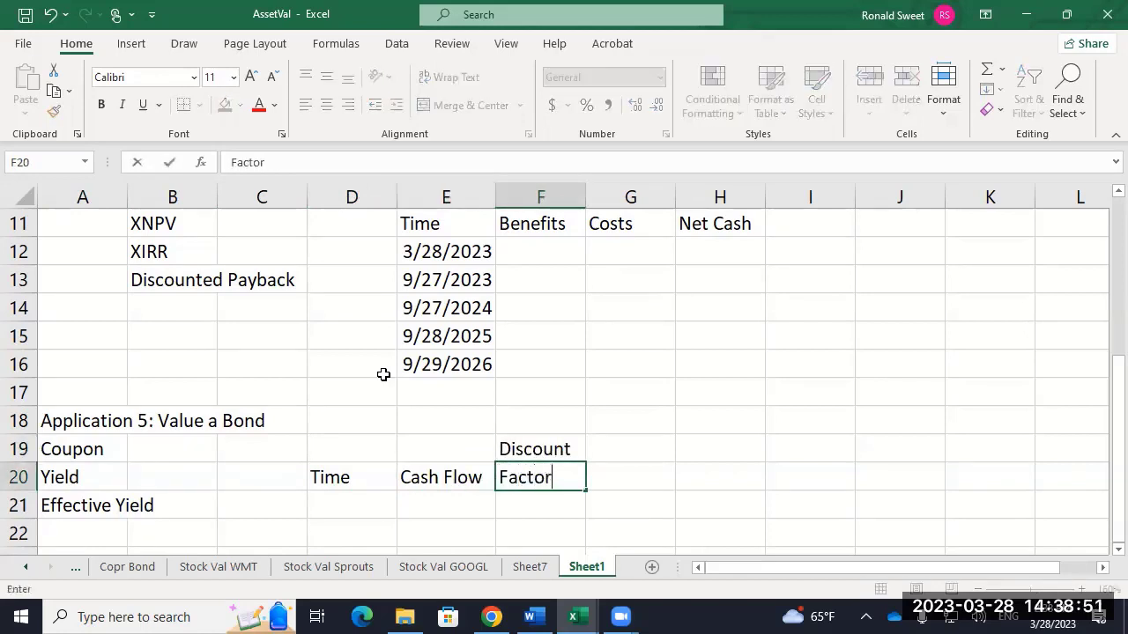
{"action": "key", "text": "Up"}
{"action": "key", "text": "Down"}
{"action": "key", "text": "Right"}
{"action": "type", "text": "DCF"}
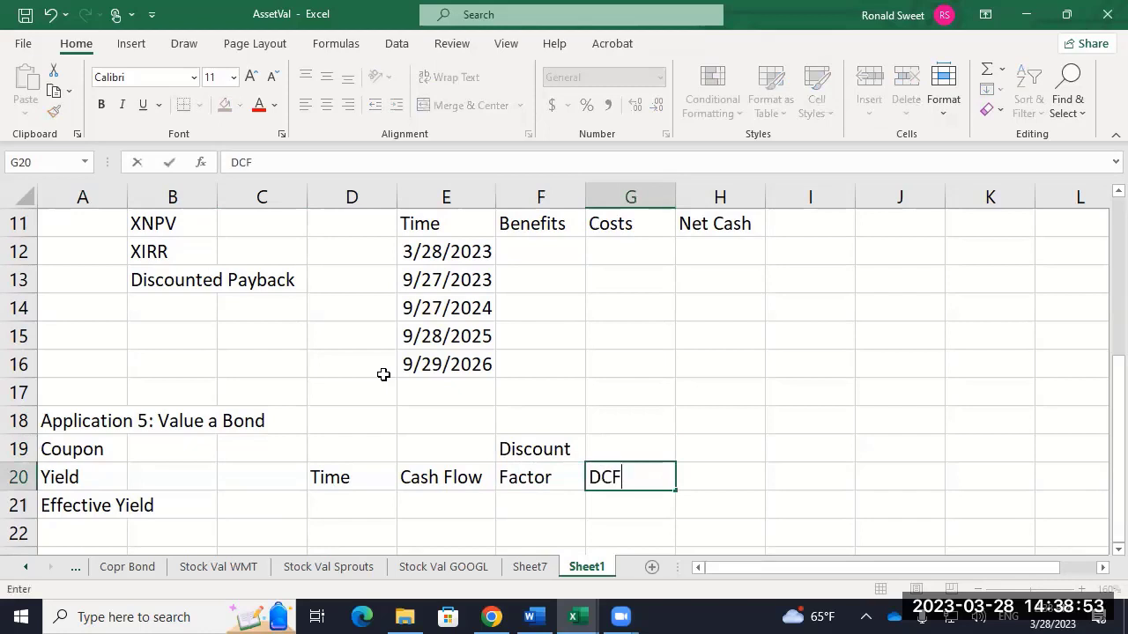
{"action": "key", "text": "Return"}
Enter 0.5 under Time and 'Coupon * Face / 2' under Cash Flow.
{"action": "key", "text": "Left"}
{"action": "key", "text": "Left"}
{"action": "key", "text": "Left"}
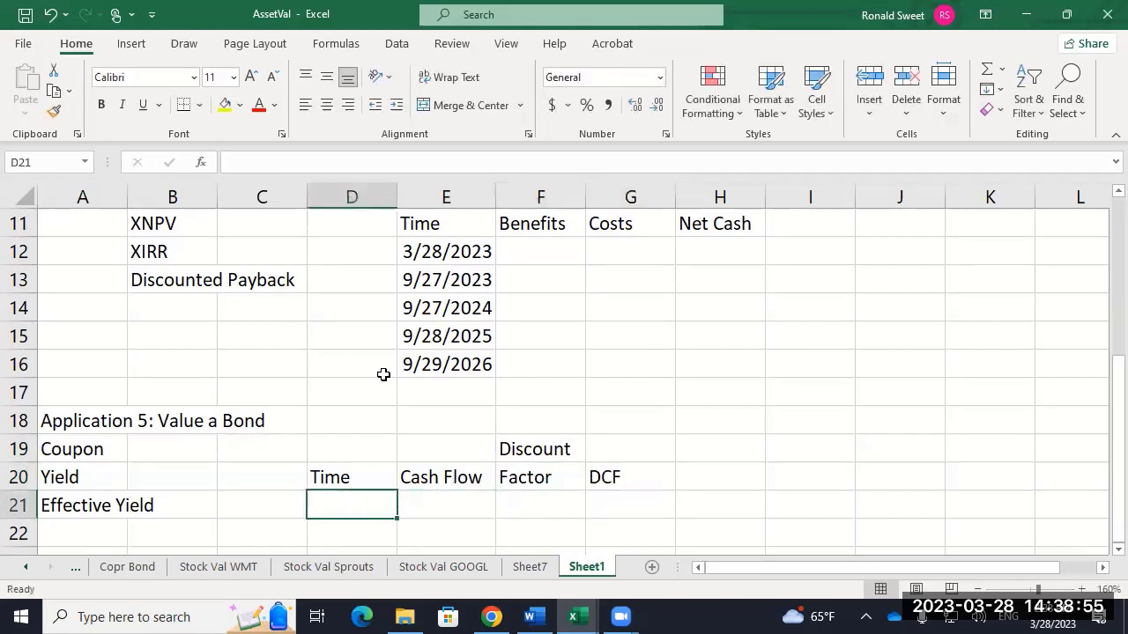
{"action": "type", "text": ".5"}
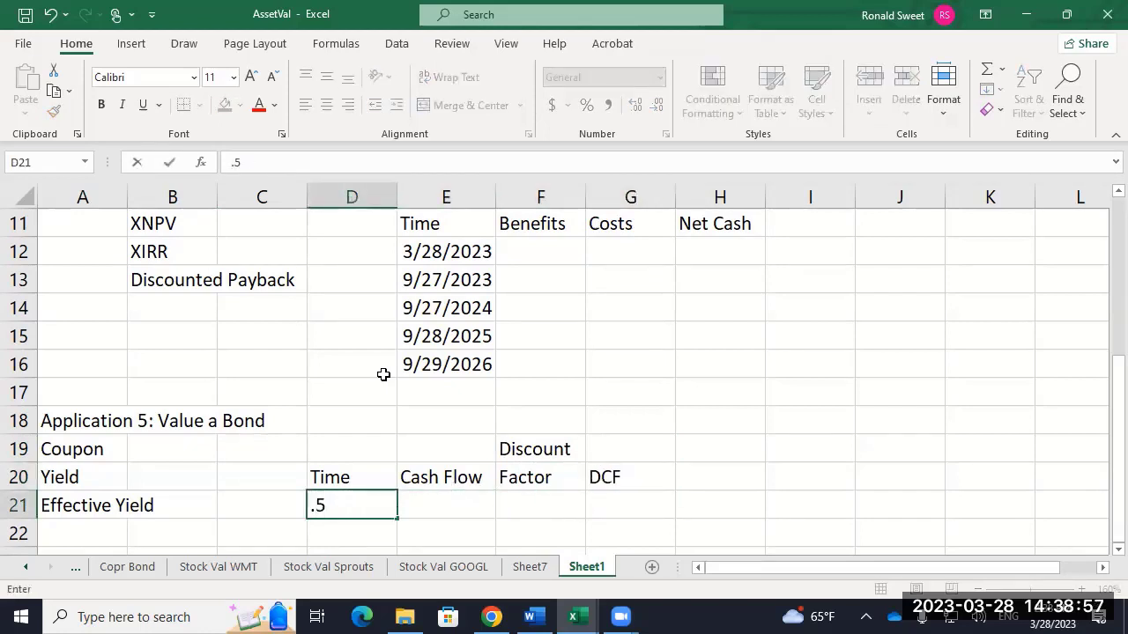
{"action": "key", "text": "Return"}
{"action": "key", "text": "Up"}
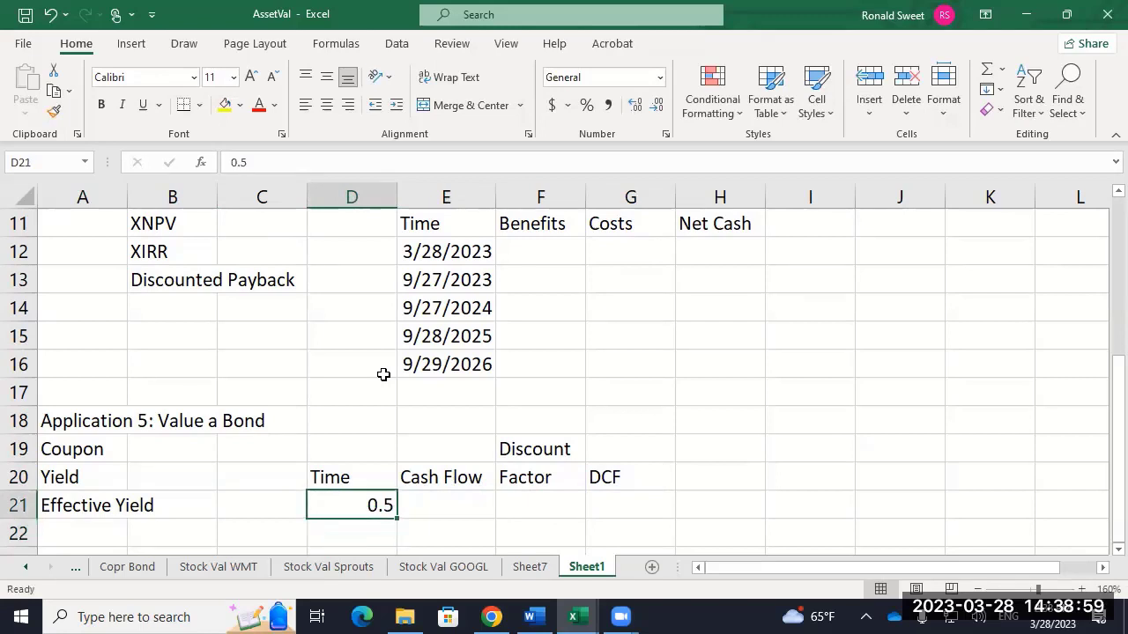
{"action": "key", "text": "Right"}
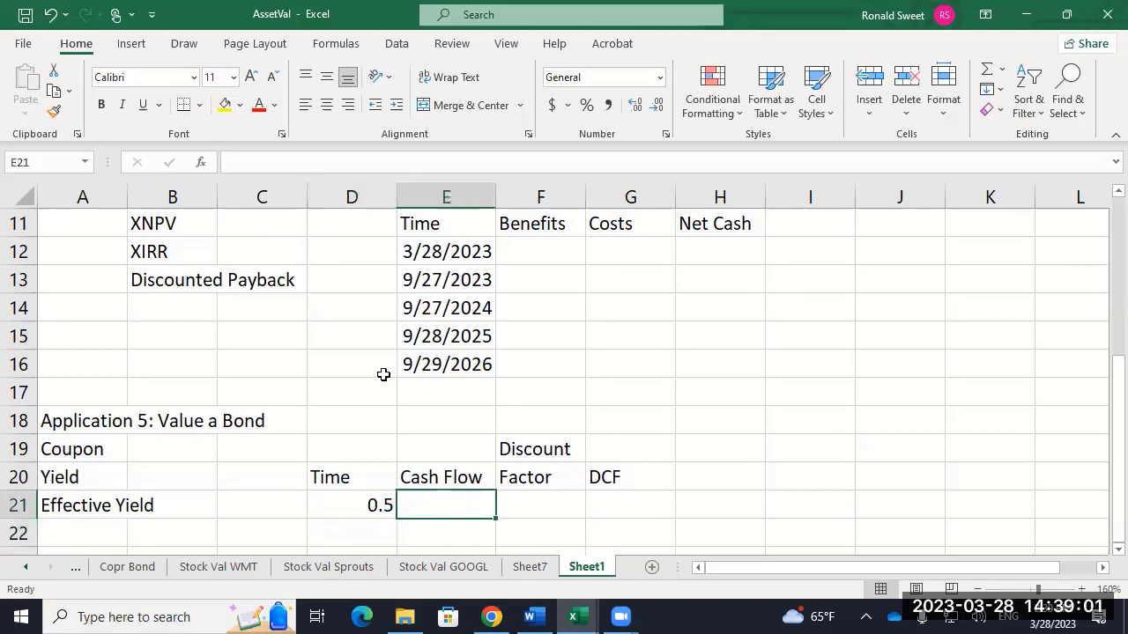
{"action": "type", "text": "Coupo"}
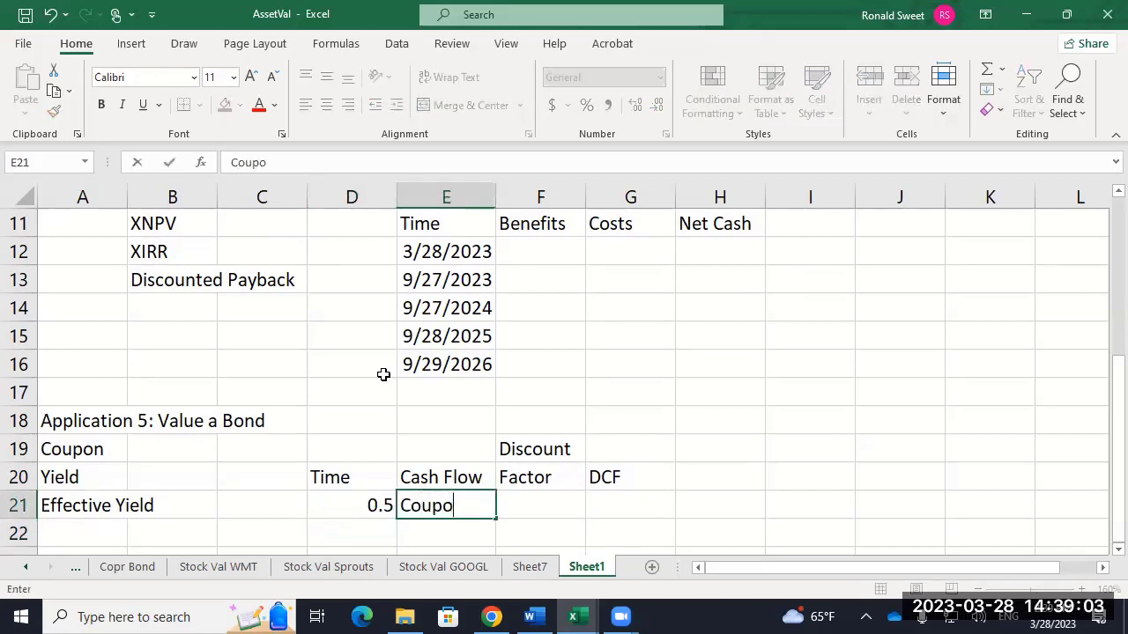
{"action": "type", "text": "n * Face / 2"}
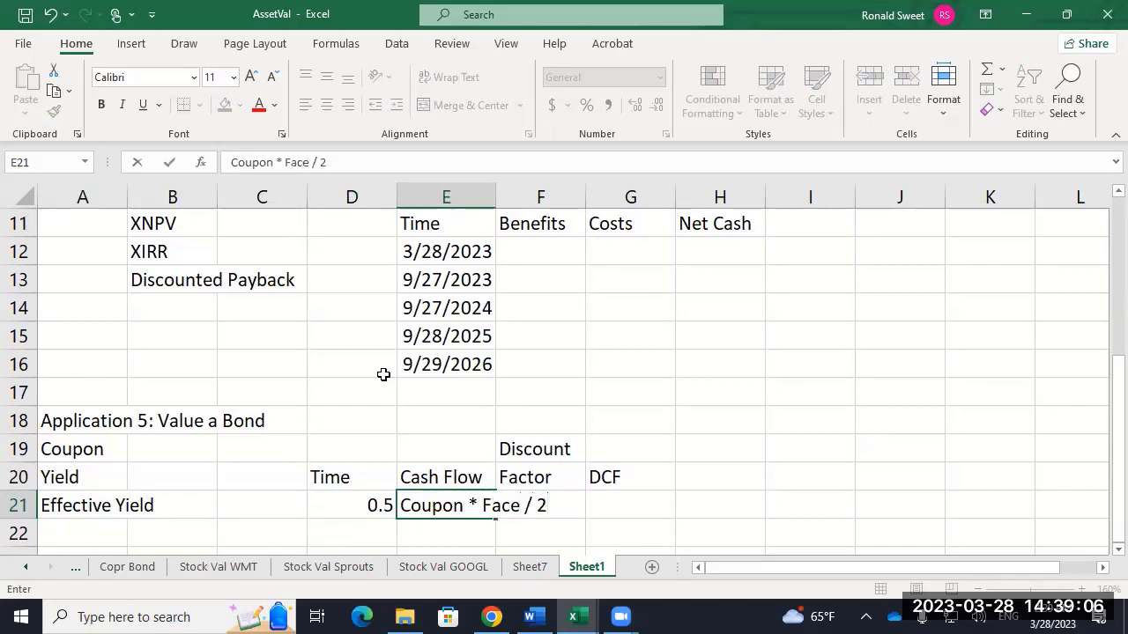
{"action": "key", "text": "Return"}
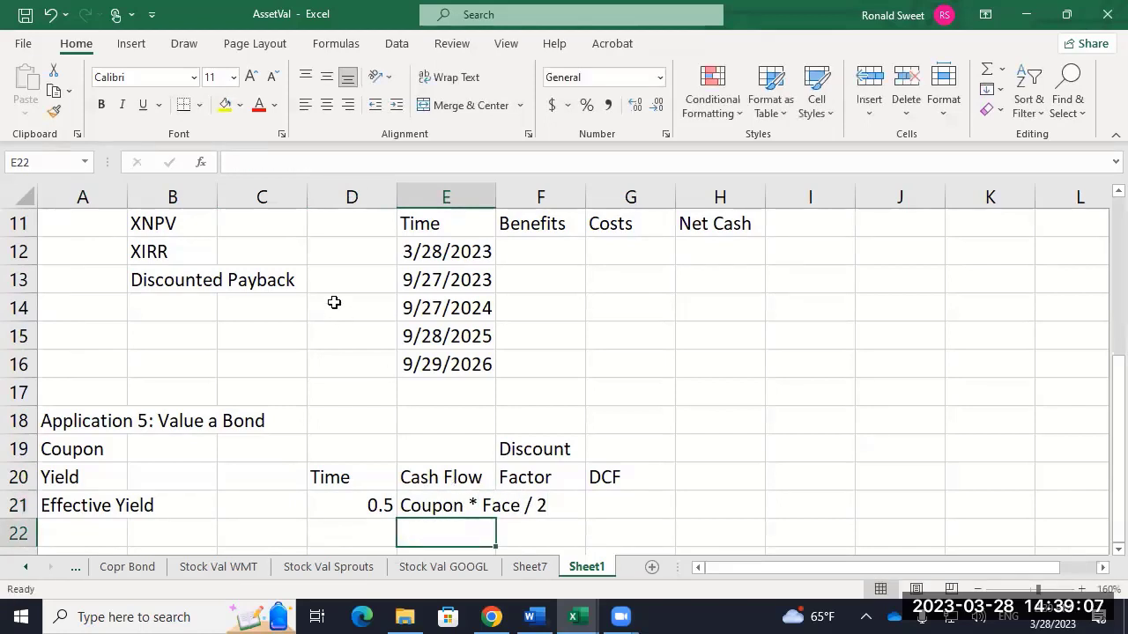
Widen column E and enter '1/((1 + Effectie Yield)^n)' as text in F21.
{"action": "left_click_drag", "start_coordinate": [488, 191], "coordinate": [585, 192]}
{"action": "left_click", "coordinate": [646, 507]}
{"action": "type", "text": "'"}
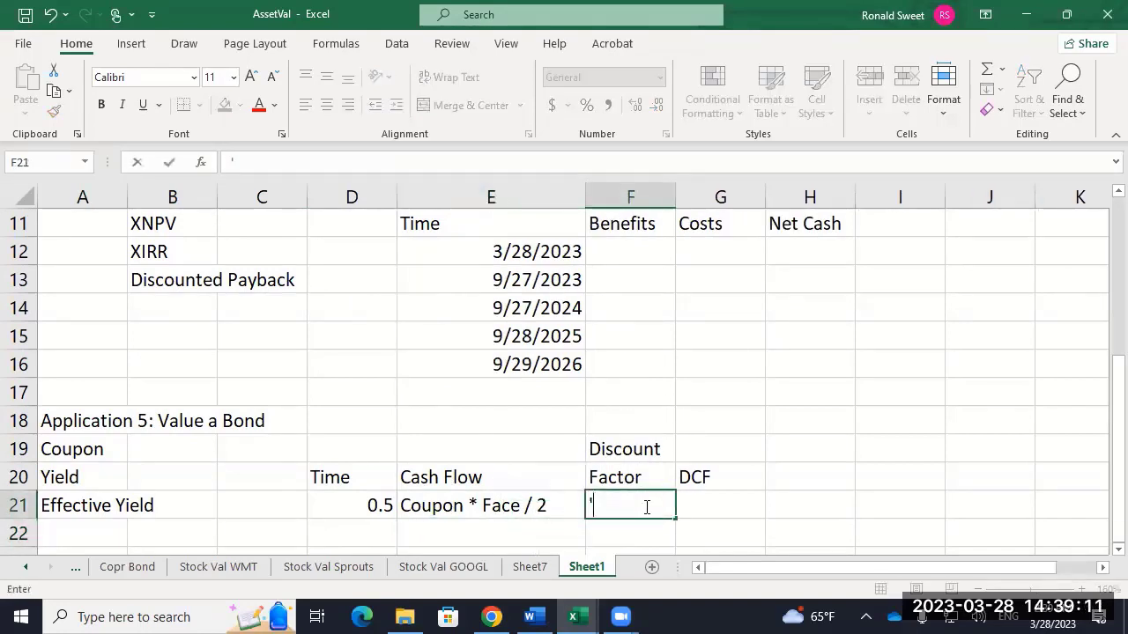
{"action": "type", "text": "1/((1 + Effe"}
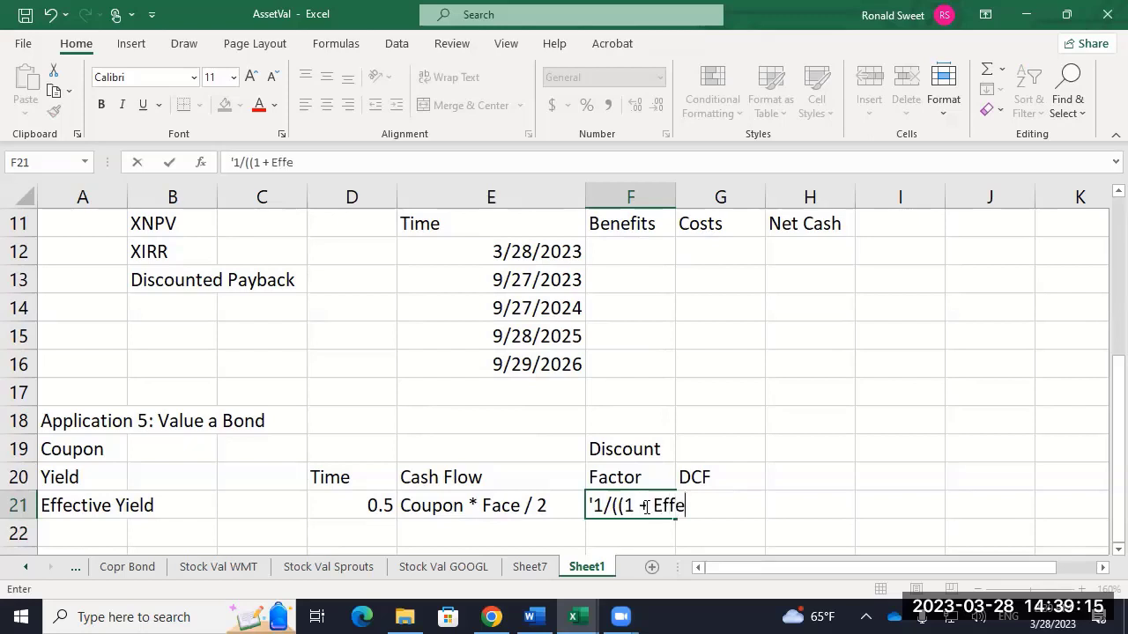
{"action": "type", "text": "ctie Yield)^"}
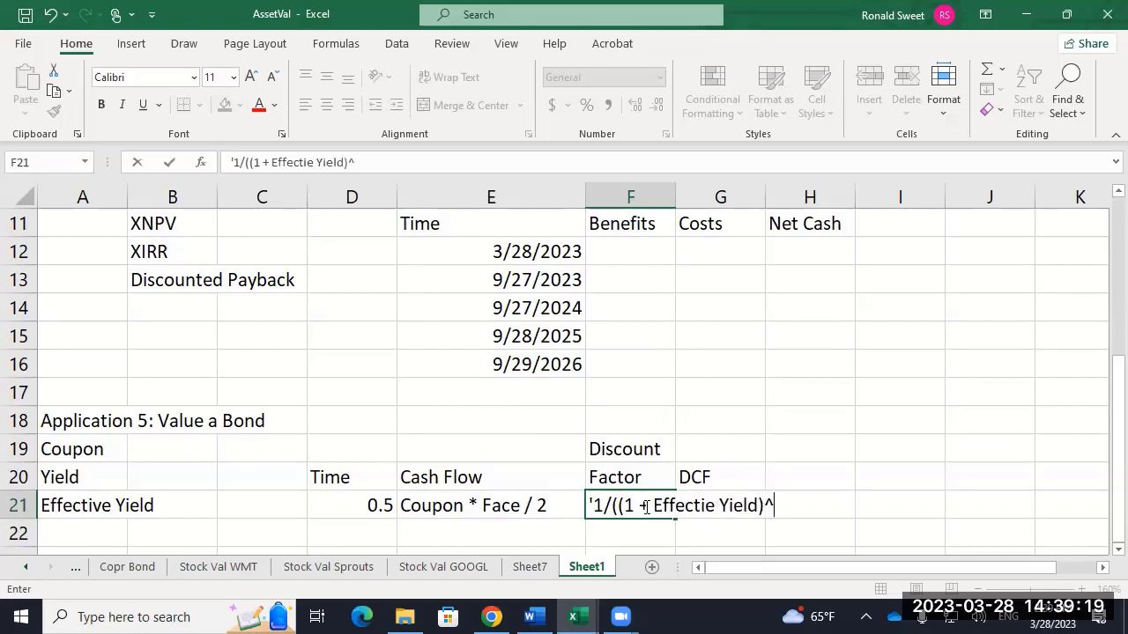
{"action": "type", "text": "n)"}
{"action": "key", "text": "Return"}
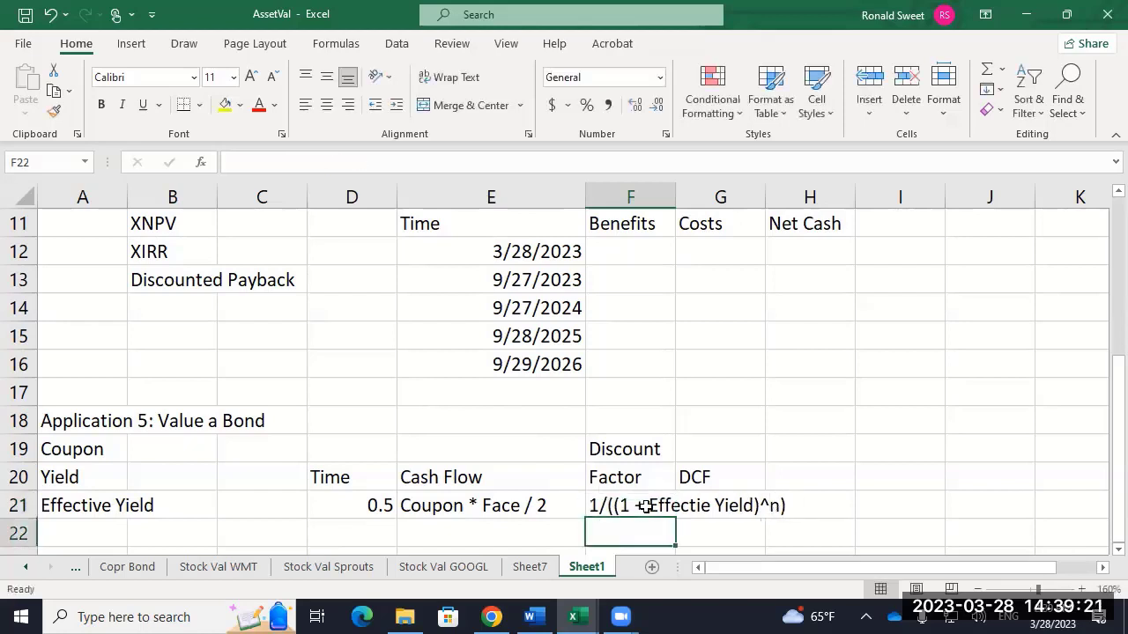
Change the Time header to 'Time (n)'.
{"action": "key", "text": "Up"}
{"action": "key", "text": "Left"}
{"action": "key", "text": "Up"}
{"action": "key", "text": "Left"}
{"action": "key", "text": "Left"}
{"action": "key", "text": "Right"}
{"action": "key", "text": "F2"}
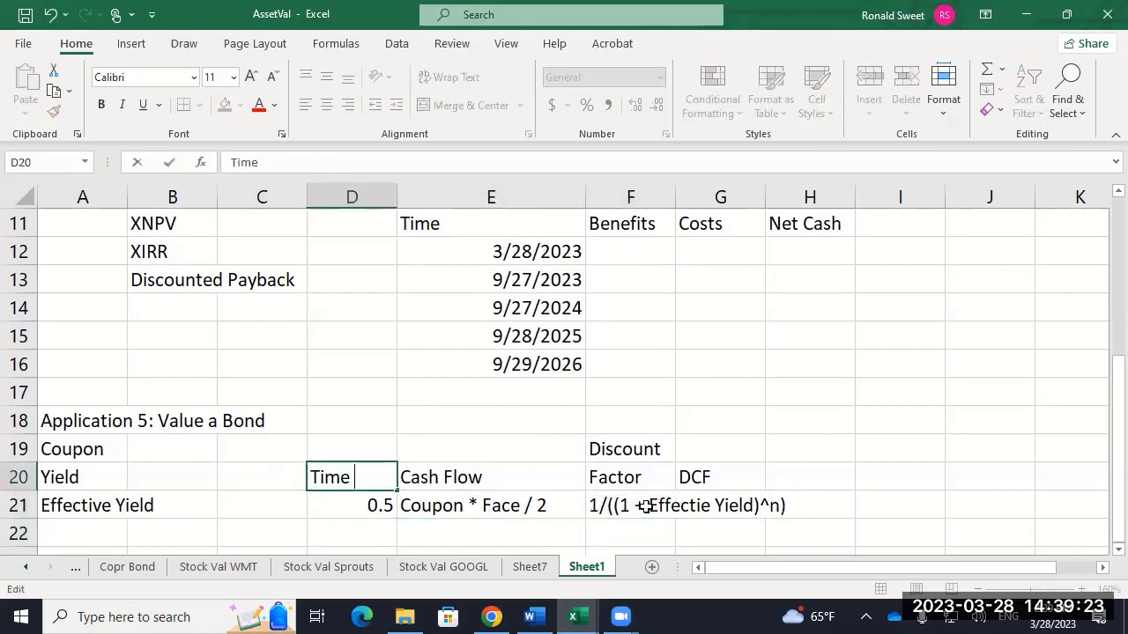
{"action": "type", "text": "(n)"}
{"action": "key", "text": "Return"}
Widen column F and enter 'Cash Flow * Disocunt Factor' in G21.
{"action": "key", "text": "Up"}
{"action": "key", "text": "Right"}
{"action": "key", "text": "Right"}
{"action": "key", "text": "Right"}
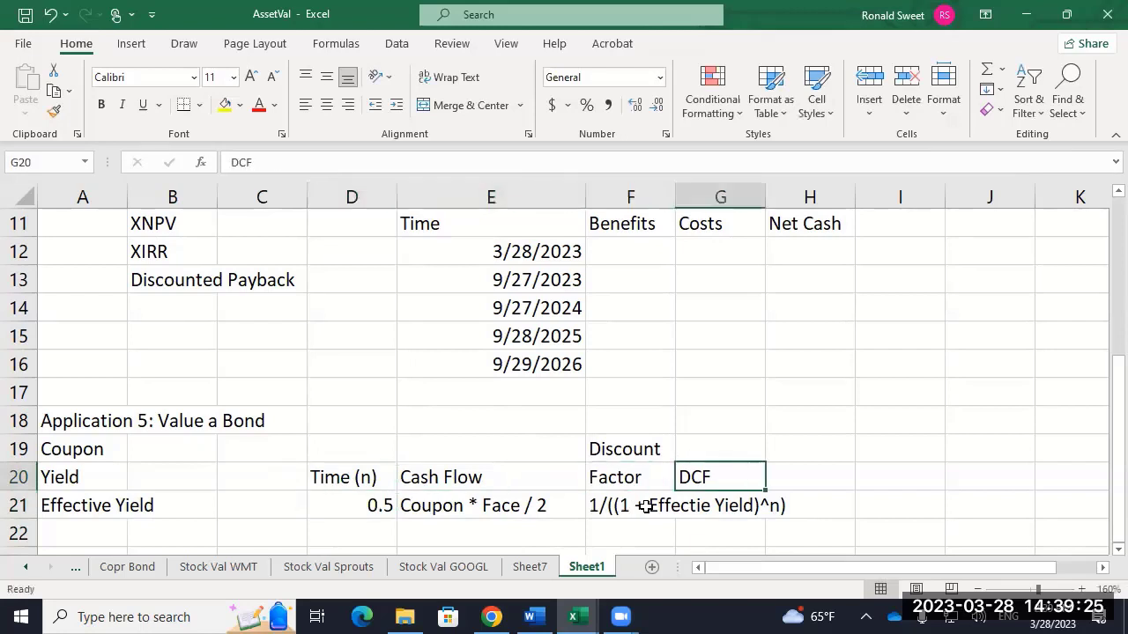
{"action": "left_click_drag", "start_coordinate": [674, 187], "coordinate": [847, 210]}
{"action": "key", "text": "Down"}
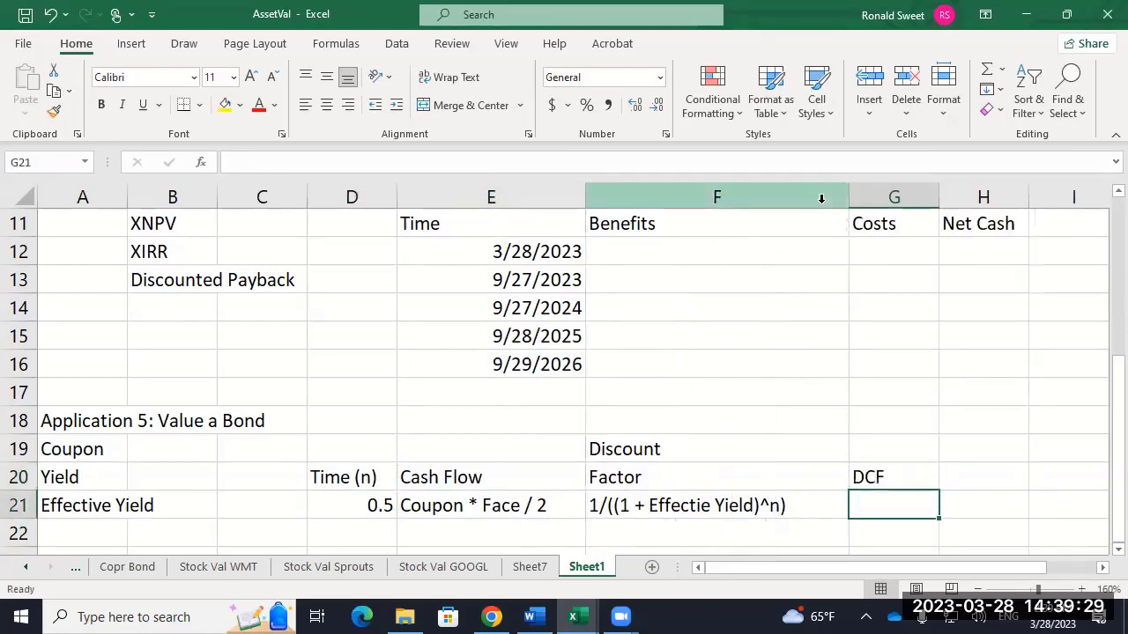
{"action": "type", "text": "Cash Flow"}
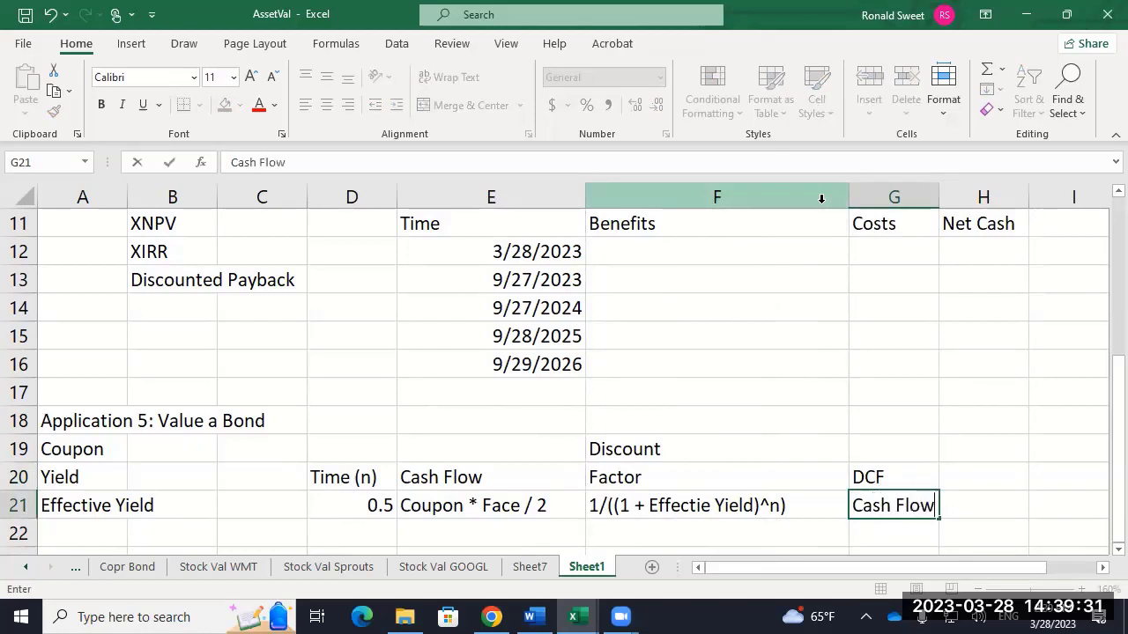
{"action": "type", "text": " * Disocunt"}
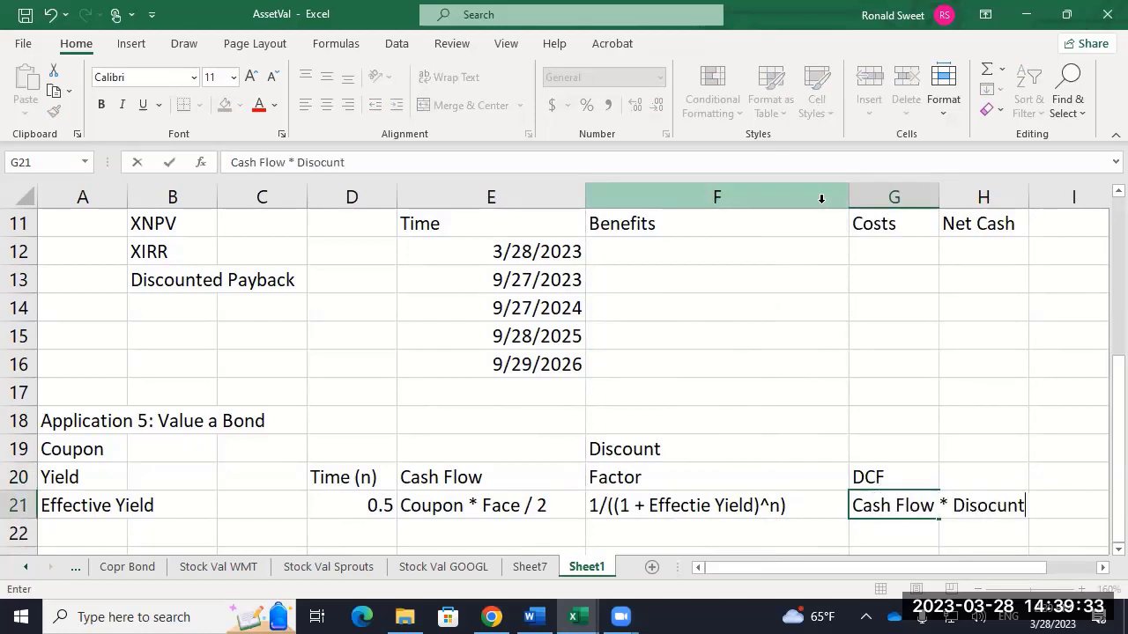
{"action": "type", "text": " Factor"}
{"action": "key", "text": "Return"}
Correct 'Disocunt' to 'Discount' in G21.
{"action": "key", "text": "Up"}
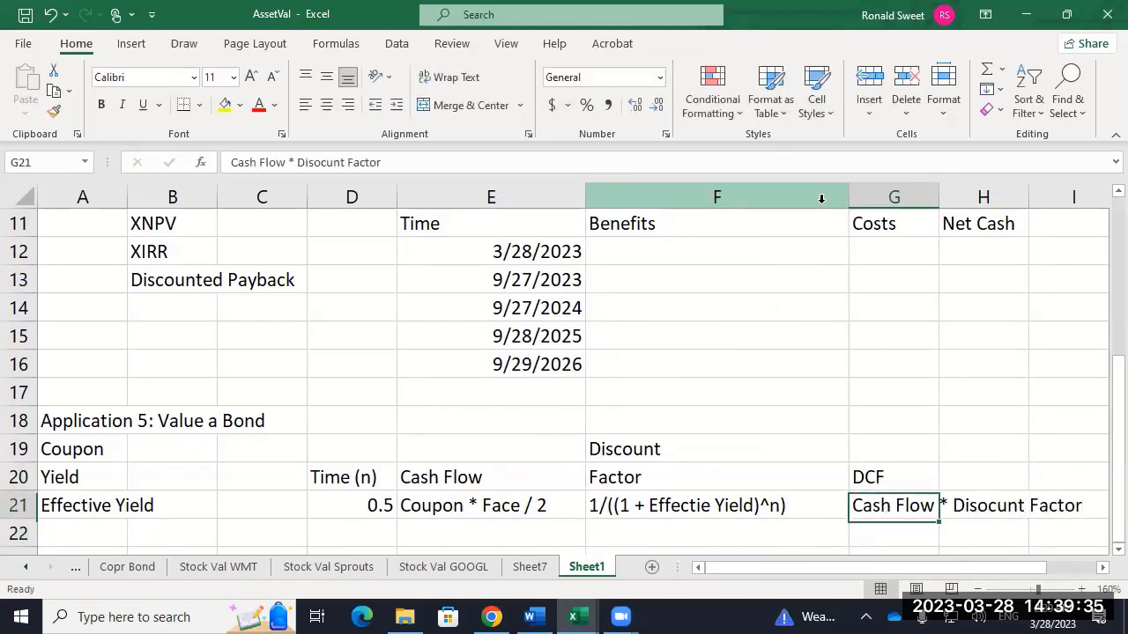
{"action": "key", "text": "F2"}
{"action": "key", "text": "Left"}
{"action": "key", "text": "Left"}
{"action": "key", "text": "Left"}
{"action": "key", "text": "Left"}
{"action": "key", "text": "Left"}
{"action": "key", "text": "Left"}
{"action": "key", "text": "Left"}
{"action": "key", "text": "Left"}
{"action": "key", "text": "BackSpace"}
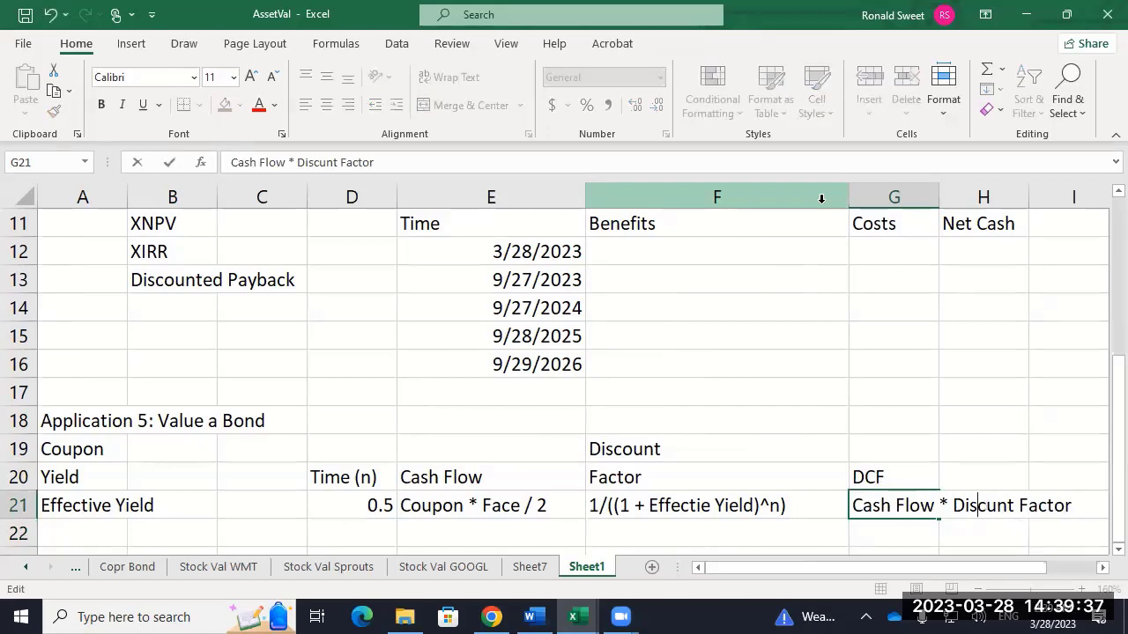
{"action": "key", "text": "Right"}
{"action": "type", "text": "o"}
{"action": "key", "text": "Return"}
Correct 'Effectie' to 'Effective' in F21's discount factor note.
{"action": "key", "text": "Up"}
{"action": "key", "text": "Left"}
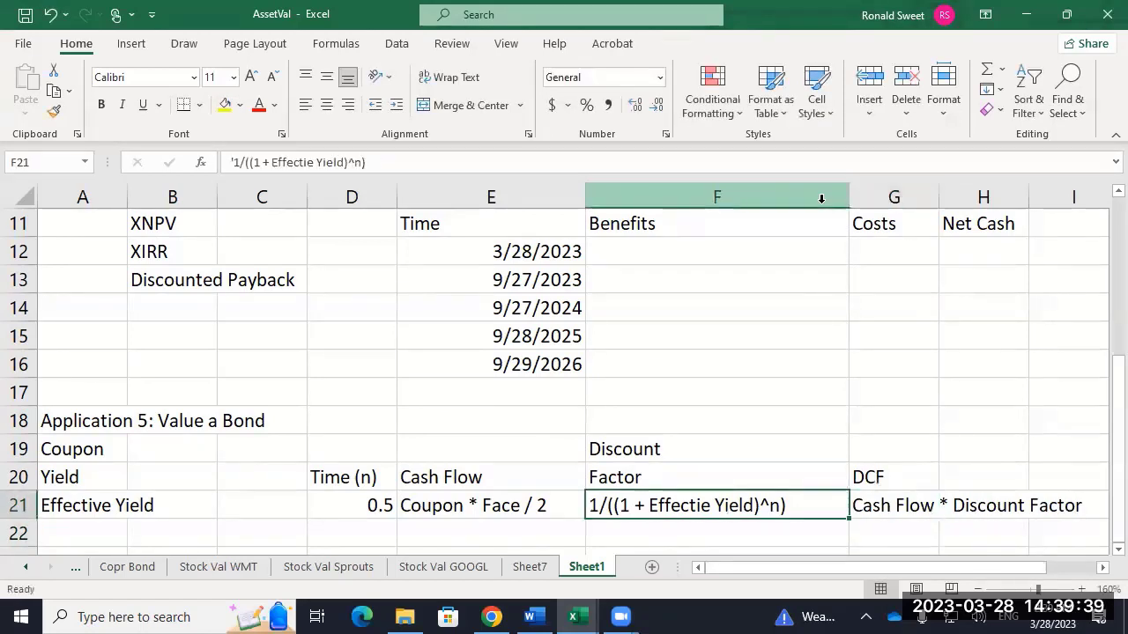
{"action": "key", "text": "F2"}
{"action": "key", "text": "Left"}
{"action": "key", "text": "Left"}
{"action": "key", "text": "Left"}
{"action": "key", "text": "Left"}
{"action": "key", "text": "Left"}
{"action": "key", "text": "Left"}
{"action": "key", "text": "Left"}
{"action": "key", "text": "Left"}
{"action": "key", "text": "Left"}
{"action": "key", "text": "Left"}
{"action": "key", "text": "Left"}
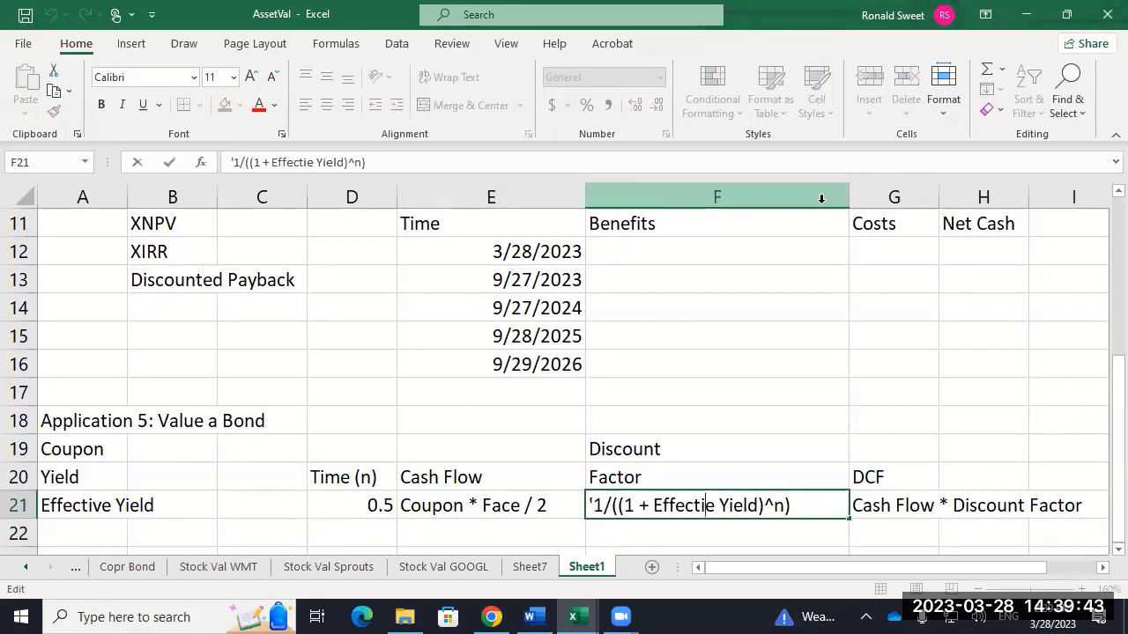
{"action": "type", "text": "v"}
{"action": "key", "text": "Home"}
{"action": "key", "text": "Delete"}
{"action": "key", "text": "Return"}
{"action": "key", "text": "Left"}
{"action": "key", "text": "Left"}
{"action": "key", "text": "Left"}
{"action": "key", "text": "Left"}
{"action": "key", "text": "Left"}
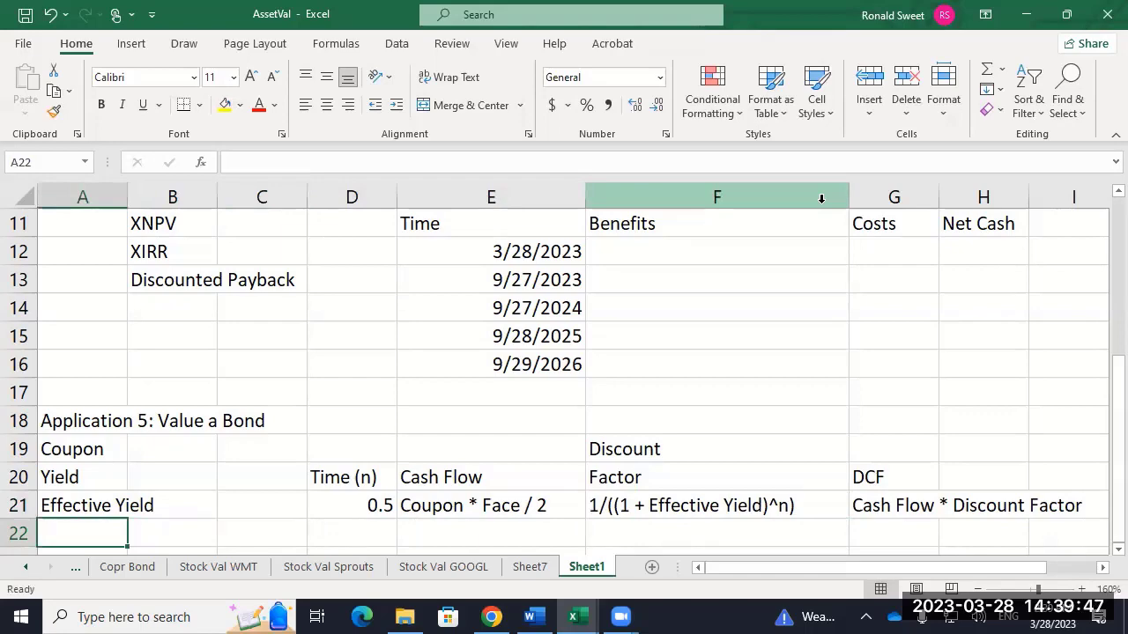
{"action": "key", "text": "ctrl+Home"}
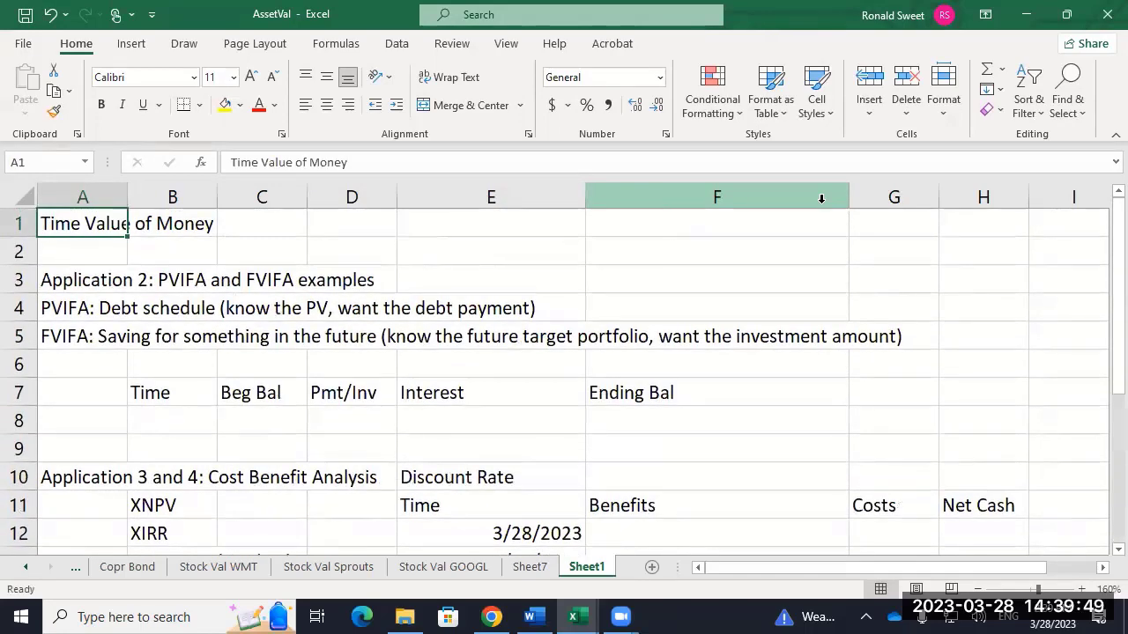
{"action": "key", "text": "Down"}
{"action": "key", "text": "Down"}
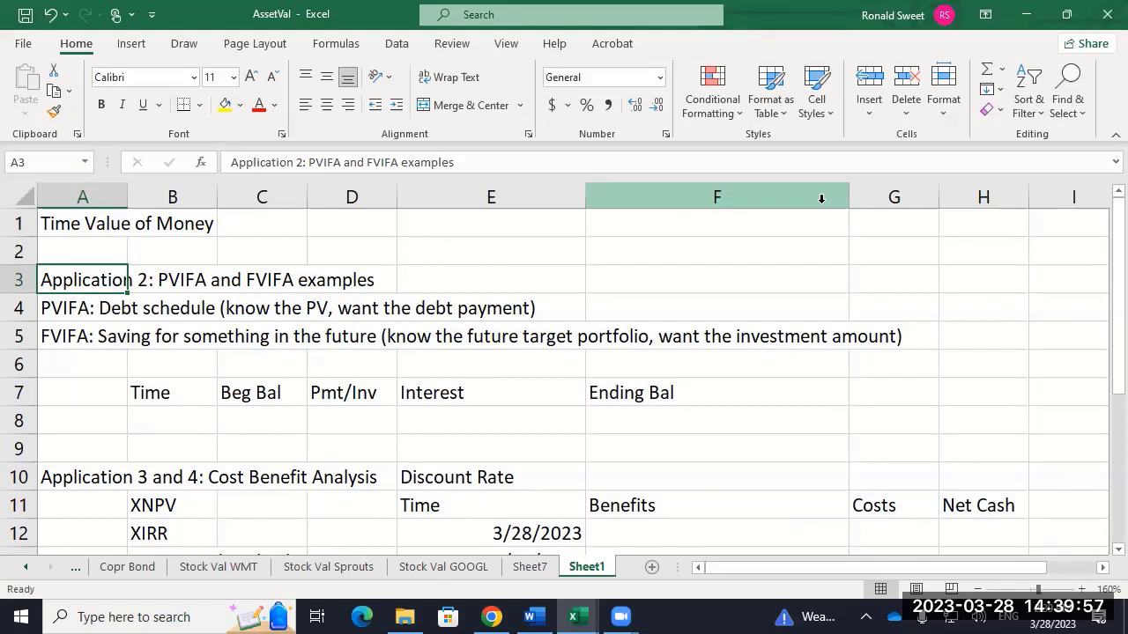
{"action": "key", "text": "Down"}
{"action": "key", "text": "Down"}
{"action": "key", "text": "Down"}
{"action": "key", "text": "Down"}
{"action": "key", "text": "Down"}
{"action": "key", "text": "Down"}
{"action": "key", "text": "Down"}
{"action": "key", "text": "Down"}
{"action": "key", "text": "Down"}
{"action": "key", "text": "Down"}
{"action": "key", "text": "Down"}
{"action": "key", "text": "Right"}
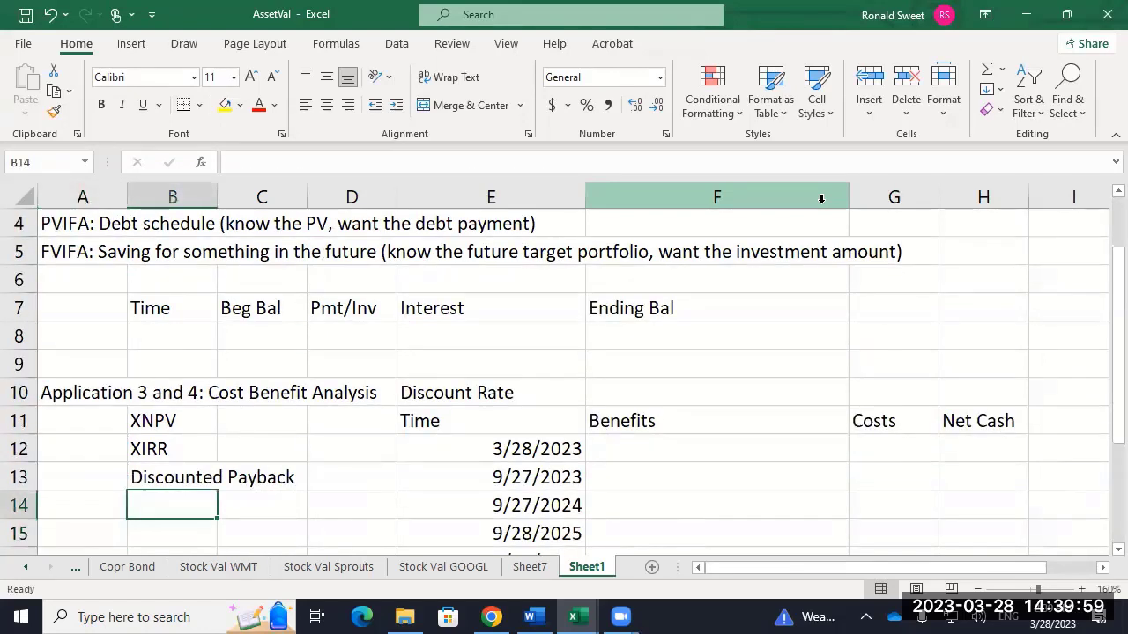
{"action": "key", "text": "Up"}
{"action": "key", "text": "Up"}
{"action": "key", "text": "Up"}
{"action": "key", "text": "Right"}
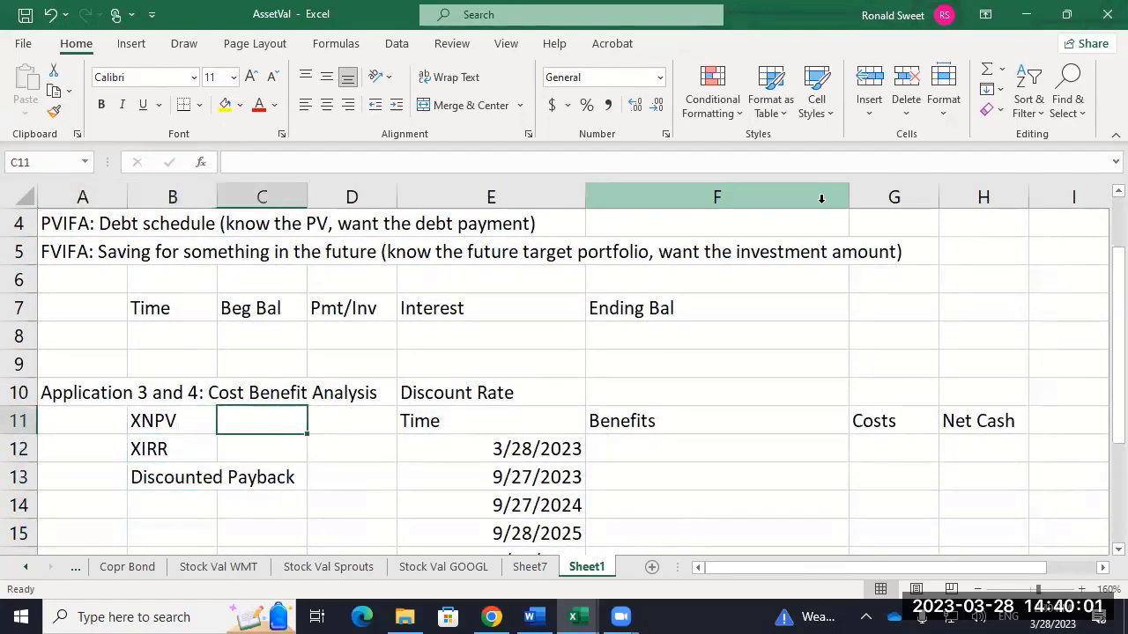
{"action": "key", "text": "Left"}
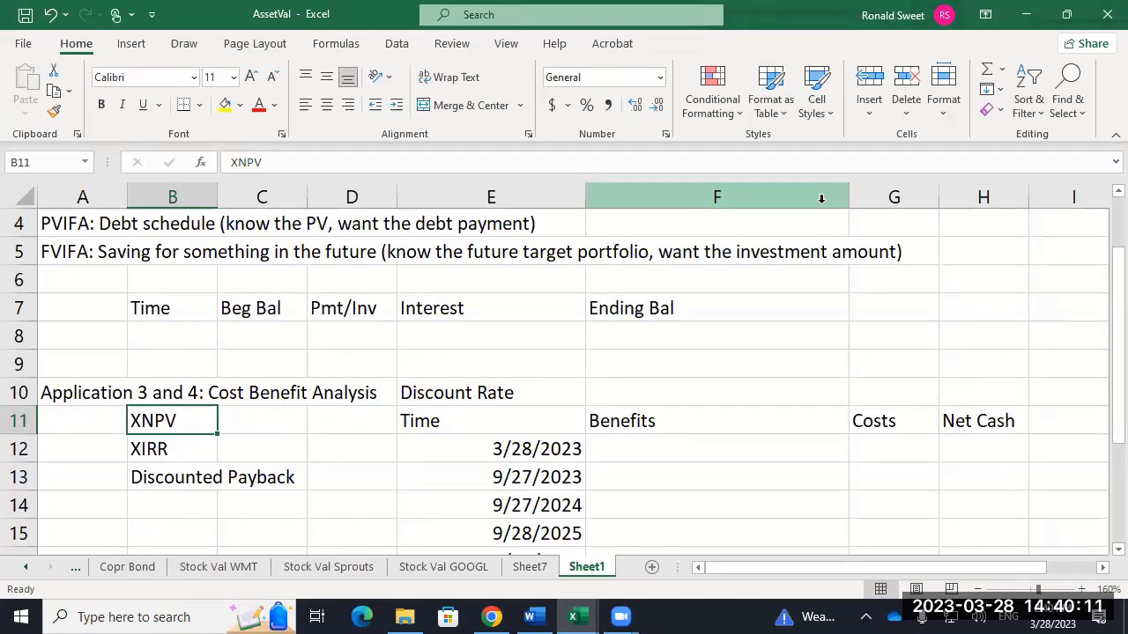
{"action": "key", "text": "Down"}
{"action": "key", "text": "Down"}
{"action": "key", "text": "Down"}
{"action": "key", "text": "Down"}
{"action": "key", "text": "Down"}
{"action": "key", "text": "Down"}
{"action": "key", "text": "Down"}
{"action": "key", "text": "Down"}
{"action": "key", "text": "Down"}
{"action": "key", "text": "Down"}
{"action": "key", "text": "Down"}
{"action": "key", "text": "Down"}
{"action": "key", "text": "Down"}
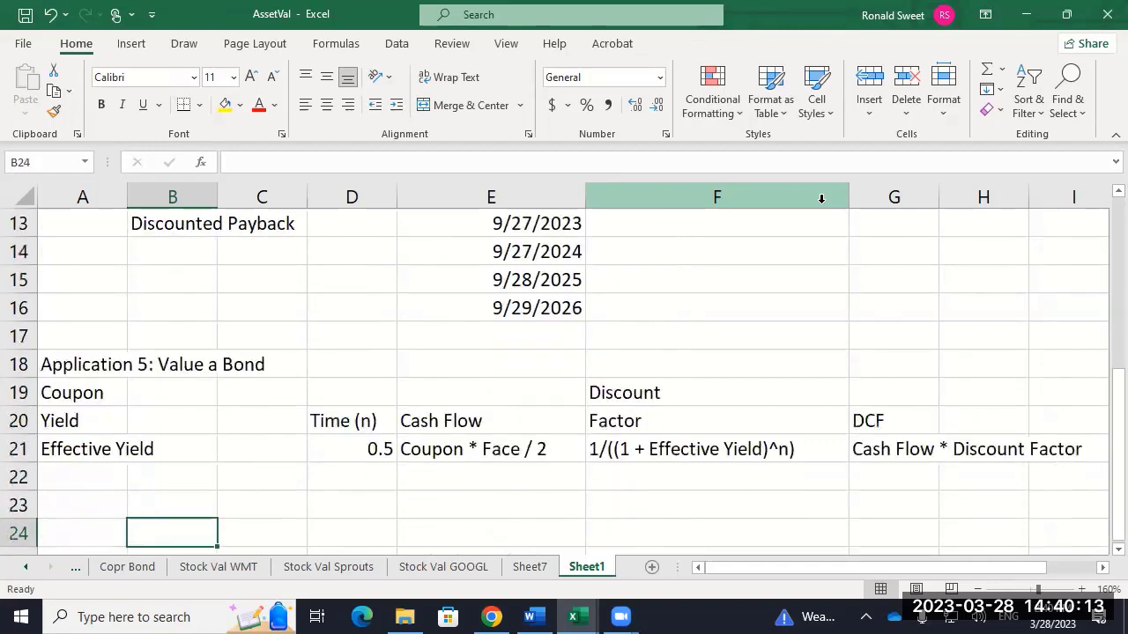
{"action": "key", "text": "Right"}
{"action": "key", "text": "Right"}
{"action": "key", "text": "Right"}
{"action": "key", "text": "Up"}
{"action": "key", "text": "Up"}
{"action": "key", "text": "Up"}
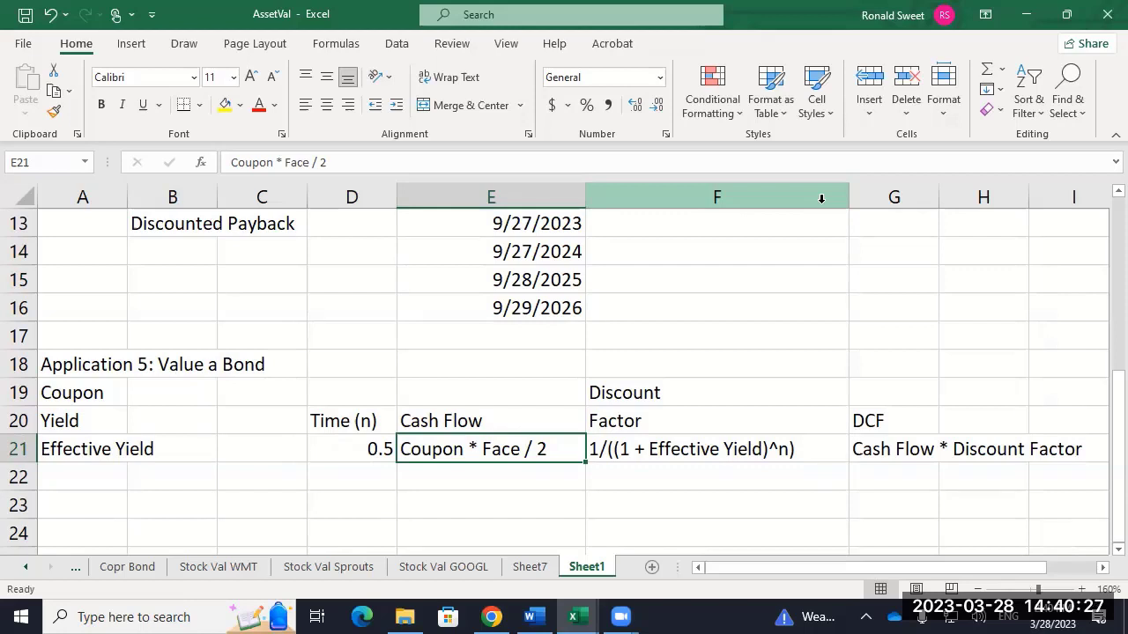
{"action": "key", "text": "Left"}
{"action": "key", "text": "Left"}
{"action": "key", "text": "Left"}
{"action": "key", "text": "Left"}
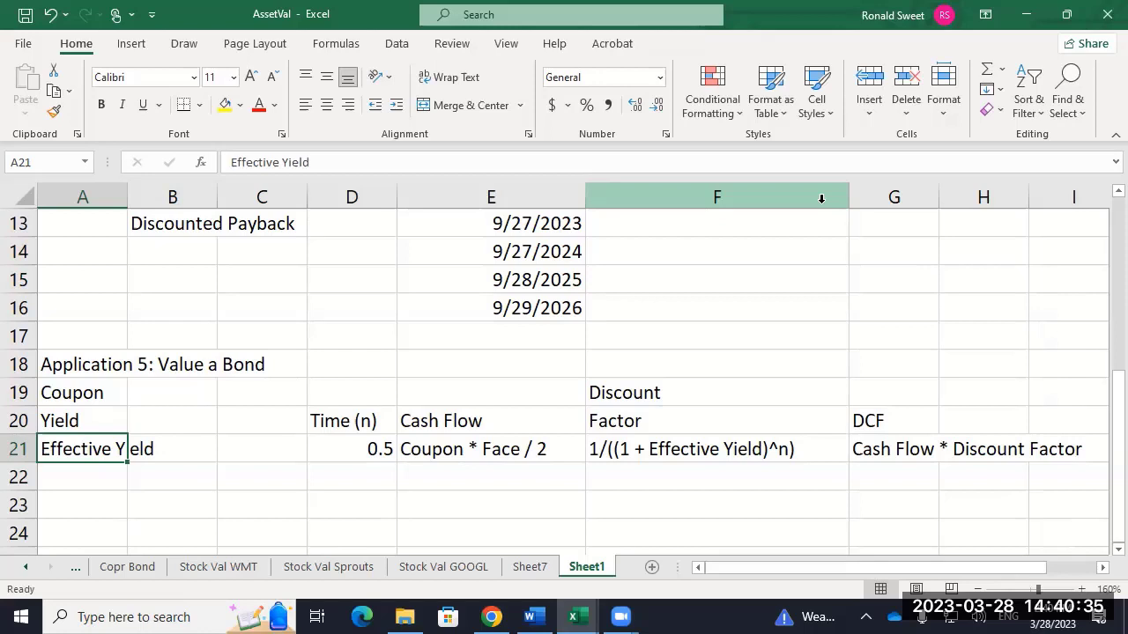
{"action": "key", "text": "Right"}
{"action": "key", "text": "Right"}
{"action": "key", "text": "Right"}
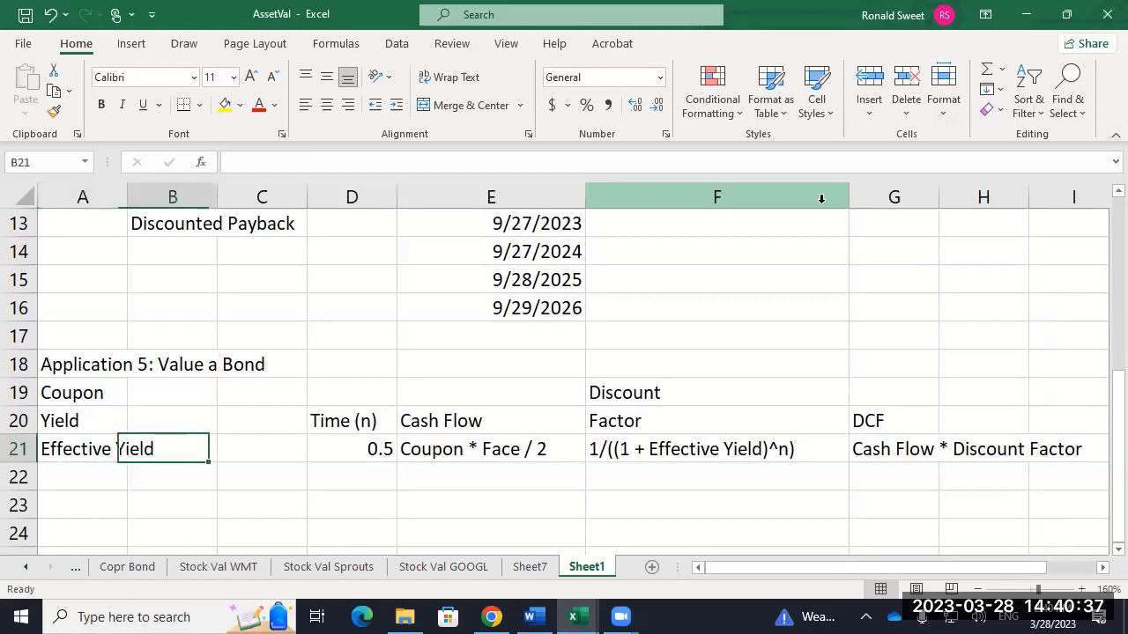
{"action": "key", "text": "Left"}
{"action": "key", "text": "Left"}
{"action": "key", "text": "Left"}
{"action": "key", "text": "Up"}
{"action": "key", "text": "Up"}
{"action": "key", "text": "Up"}
{"action": "key", "text": "Up"}
{"action": "key", "text": "Up"}
{"action": "key", "text": "Up"}
{"action": "key", "text": "Up"}
{"action": "key", "text": "Up"}
{"action": "key", "text": "Up"}
{"action": "key", "text": "Up"}
{"action": "key", "text": "Up"}
{"action": "key", "text": "Up"}
{"action": "key", "text": "Up"}
{"action": "key", "text": "Up"}
{"action": "key", "text": "Up"}
{"action": "key", "text": "Up"}
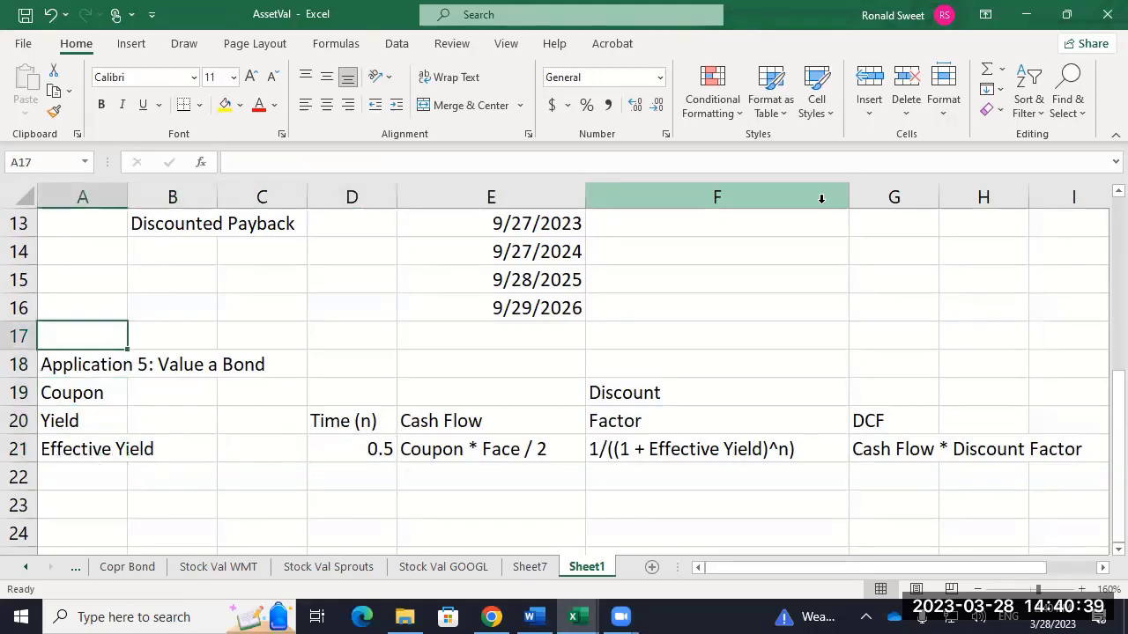
{"action": "key", "text": "Up"}
{"action": "key", "text": "Up"}
{"action": "key", "text": "Up"}
{"action": "key", "text": "Up"}
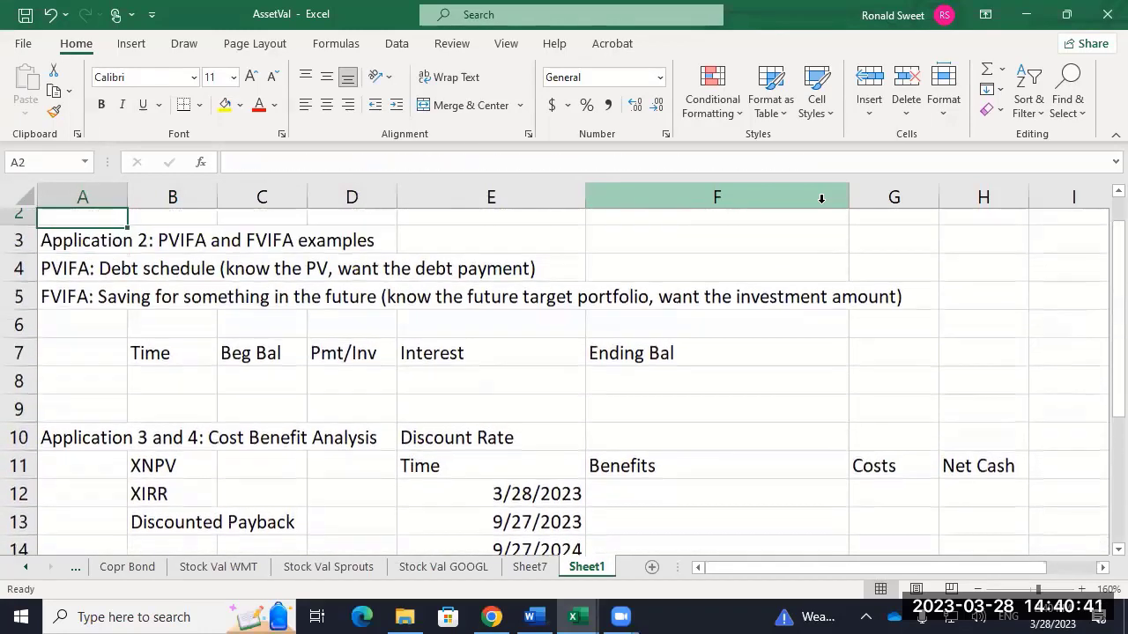
{"action": "key", "text": "Down"}
{"action": "key", "text": "Down"}
{"action": "key", "text": "Down"}
{"action": "key", "text": "Down"}
{"action": "key", "text": "Down"}
{"action": "key", "text": "Down"}
{"action": "key", "text": "Down"}
{"action": "key", "text": "Down"}
{"action": "key", "text": "Down"}
{"action": "key", "text": "Down"}
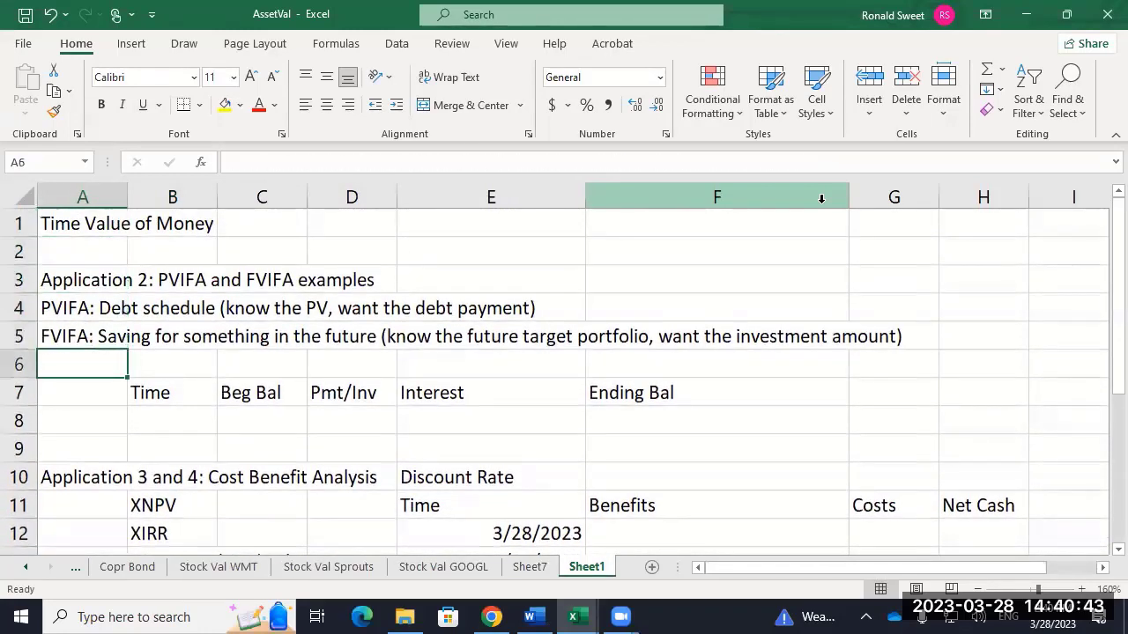
{"action": "key", "text": "Down"}
{"action": "key", "text": "Down"}
{"action": "key", "text": "Down"}
{"action": "key", "text": "Down"}
{"action": "key", "text": "Down"}
{"action": "key", "text": "Down"}
{"action": "key", "text": "Down"}
{"action": "key", "text": "Down"}
{"action": "key", "text": "Down"}
{"action": "key", "text": "Down"}
{"action": "key", "text": "Down"}
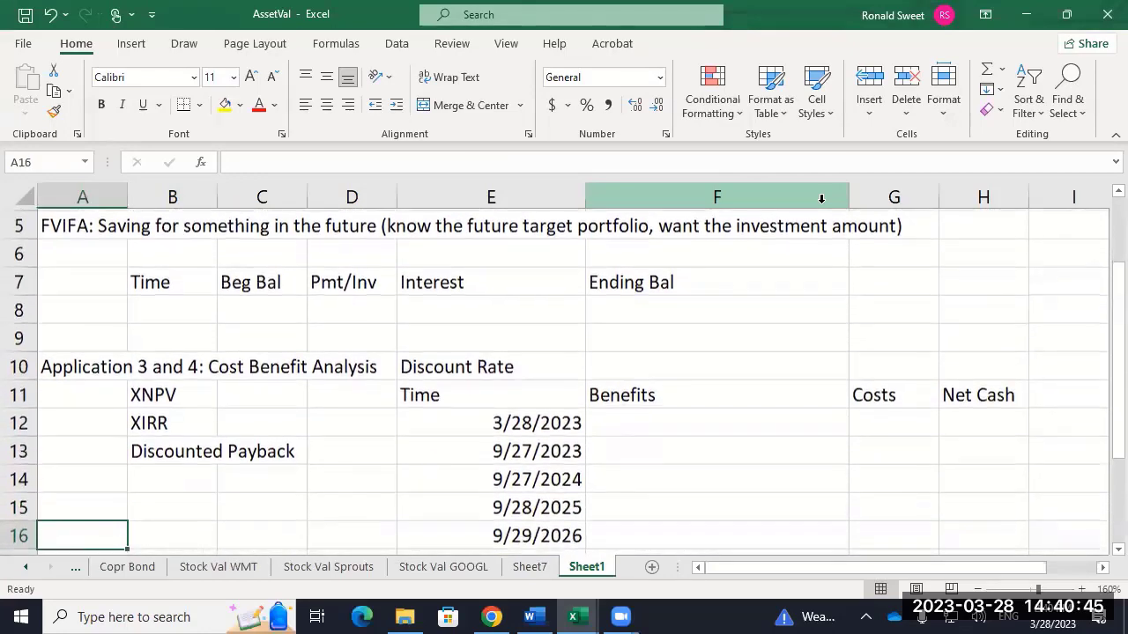
{"action": "key", "text": "Down"}
{"action": "key", "text": "Down"}
{"action": "key", "text": "Down"}
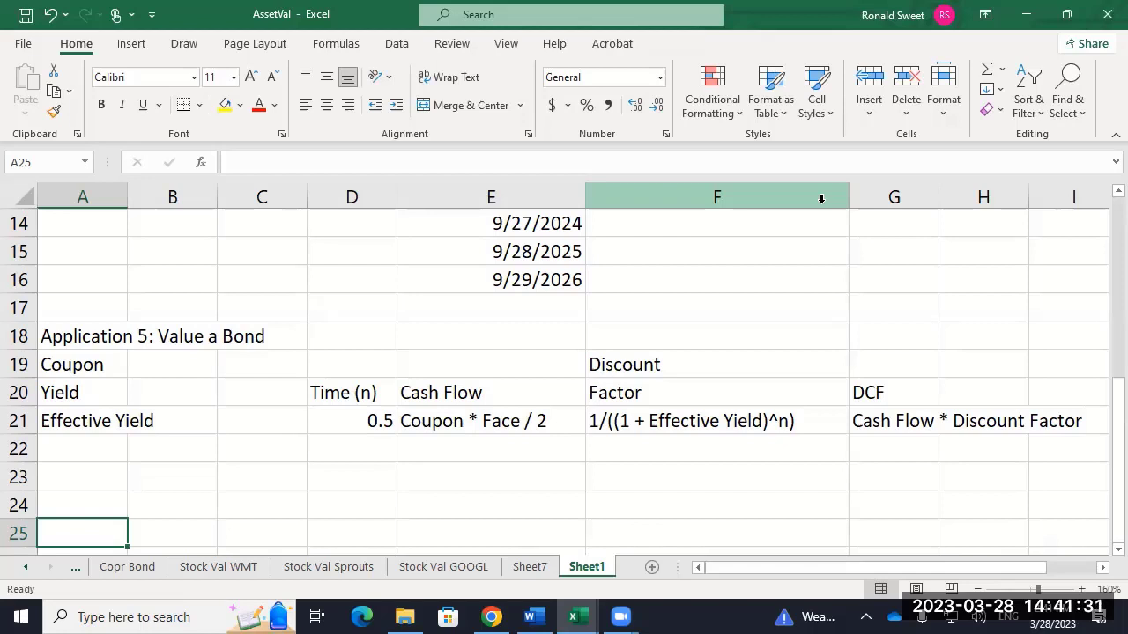
Type 'Application 6: Value a Stock' into A25, fixing the '56' and 'sTOCK' typos.
{"action": "type", "text": "App"}
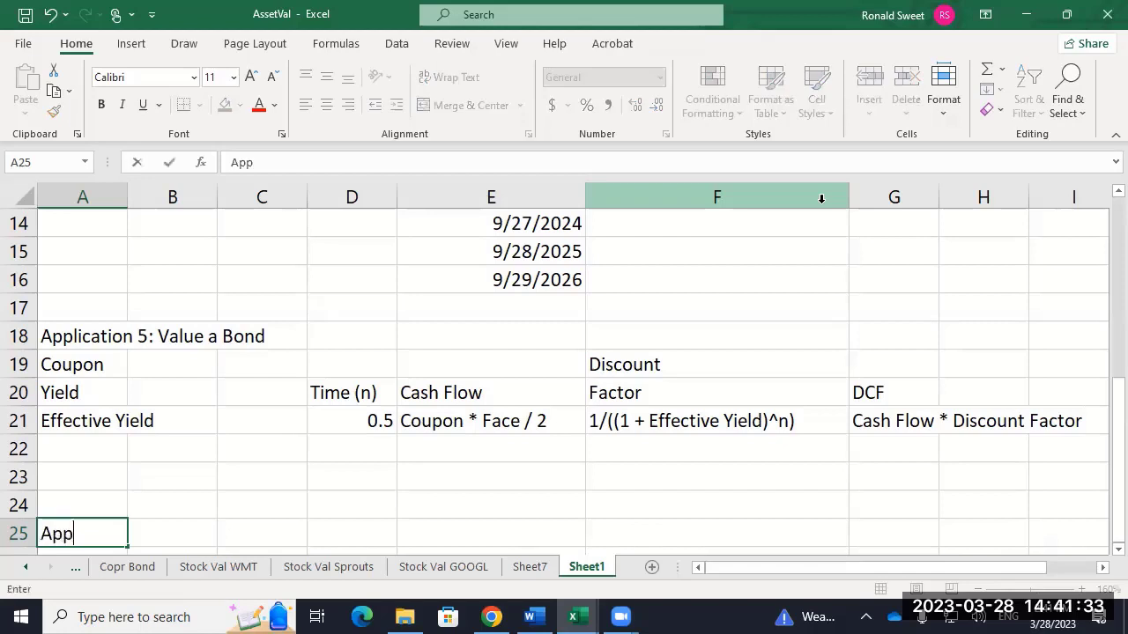
{"action": "type", "text": "lication 56"}
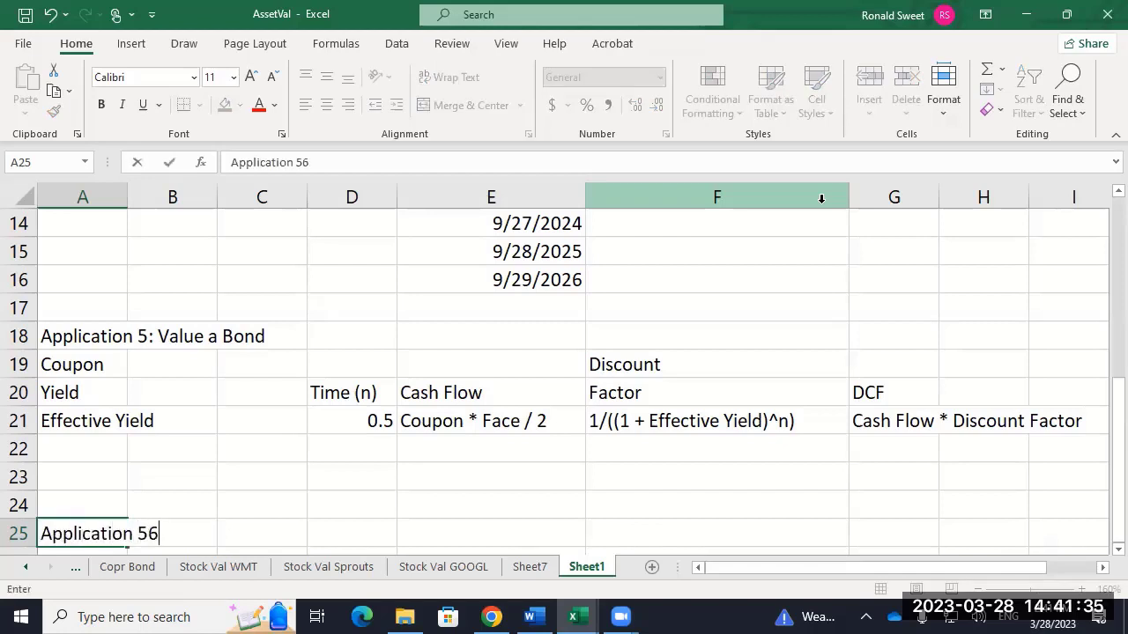
{"action": "key", "text": "BackSpace"}
{"action": "key", "text": "BackSpace"}
{"action": "type", "text": "6: Value a "}
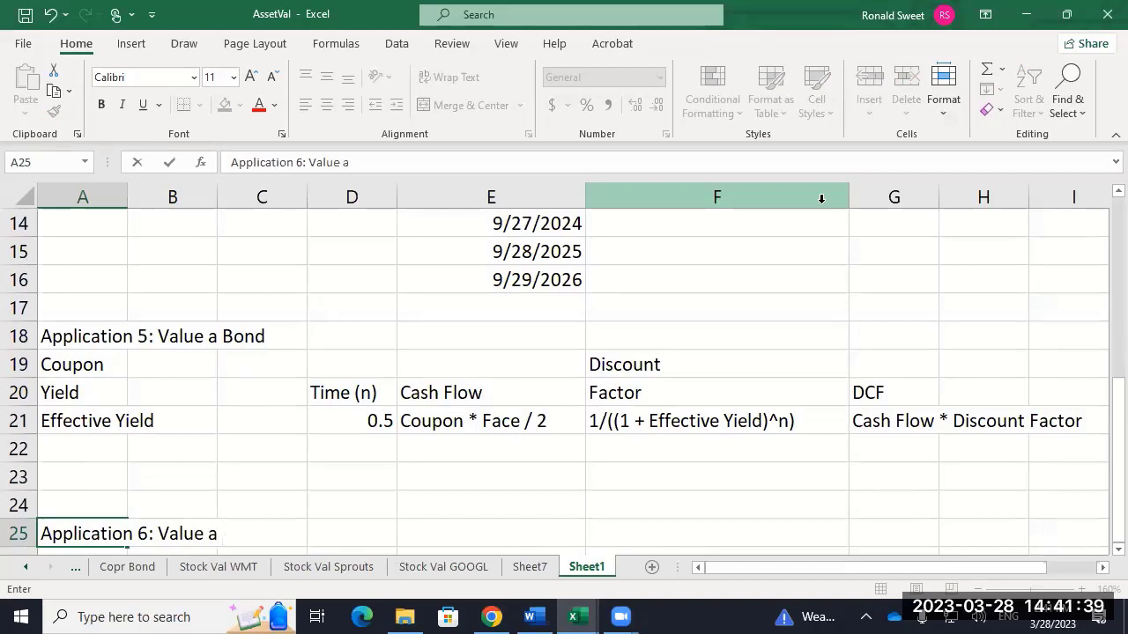
{"action": "type", "text": "sTOCK"}
{"action": "key", "text": "BackSpace"}
{"action": "key", "text": "BackSpace"}
{"action": "key", "text": "BackSpace"}
{"action": "key", "text": "BackSpace"}
{"action": "key", "text": "BackSpace"}
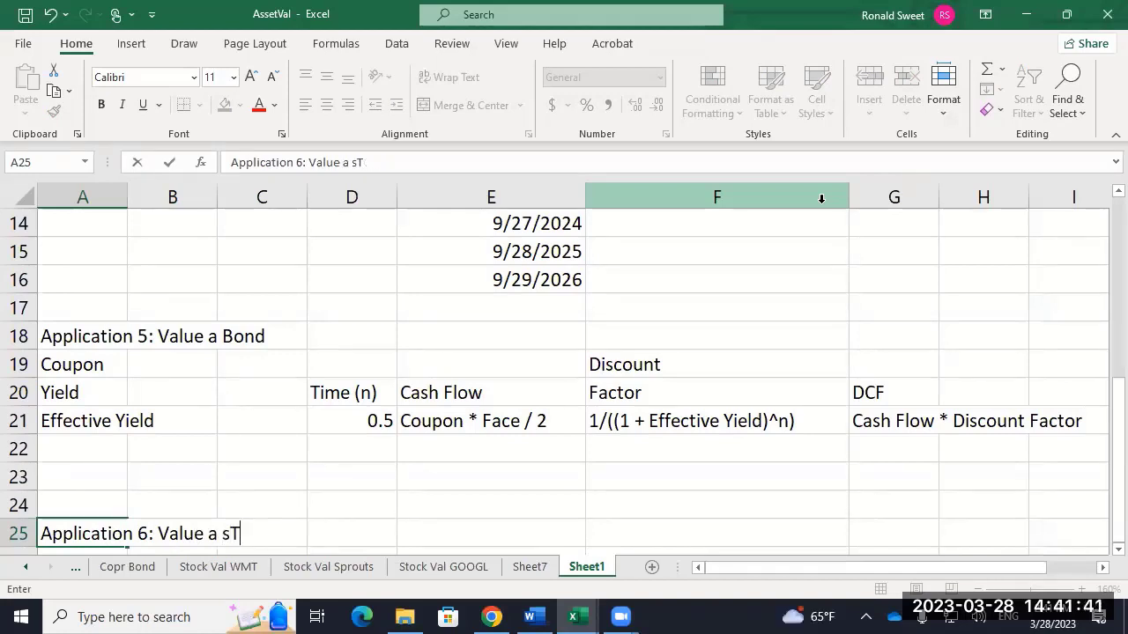
{"action": "type", "text": "Stock"}
{"action": "key", "text": "Return"}
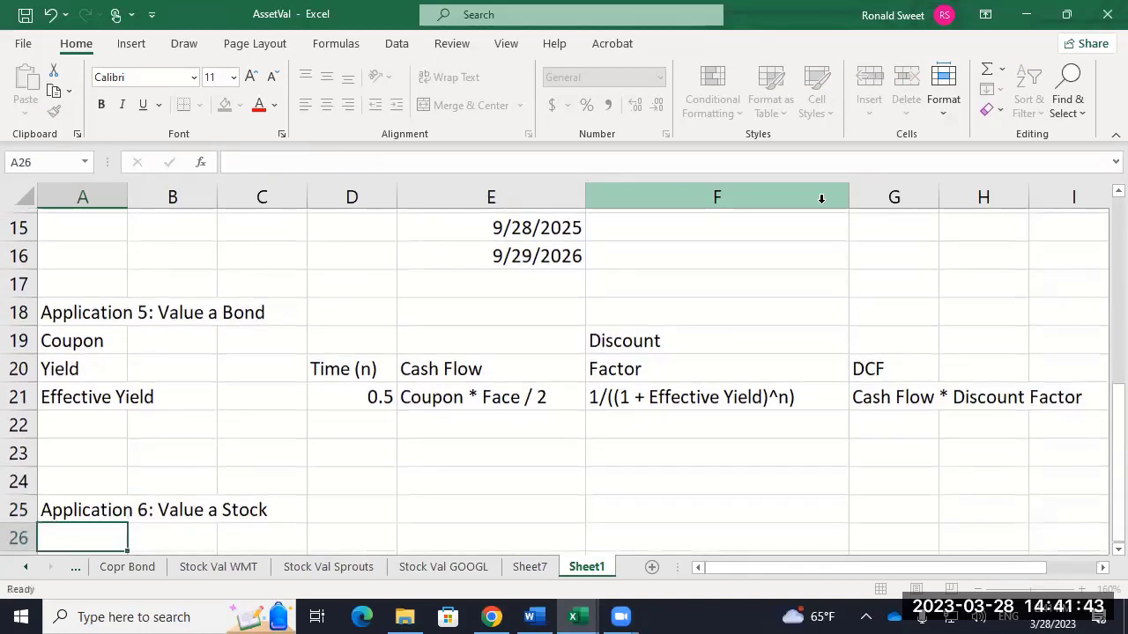
{"action": "key", "text": "Down"}
{"action": "key", "text": "Down"}
{"action": "key", "text": "Up"}
{"action": "key", "text": "Up"}
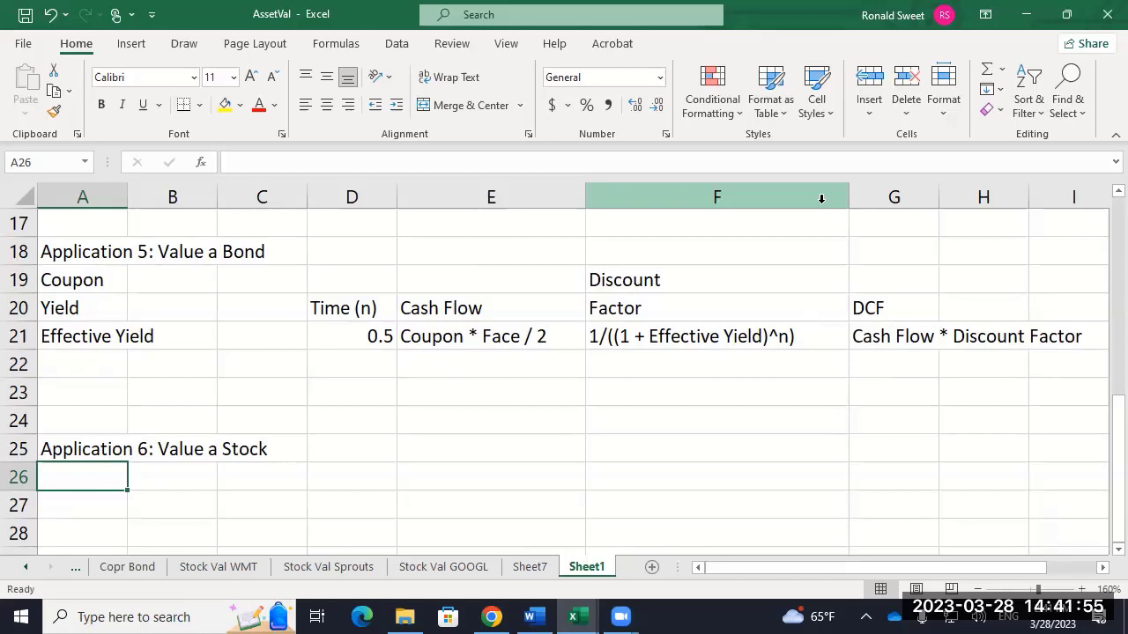
Enter DDM, H Model and Capitalizede Earning Model in cells C26, C27 and C28.
{"action": "key", "text": "Right"}
{"action": "key", "text": "Right"}
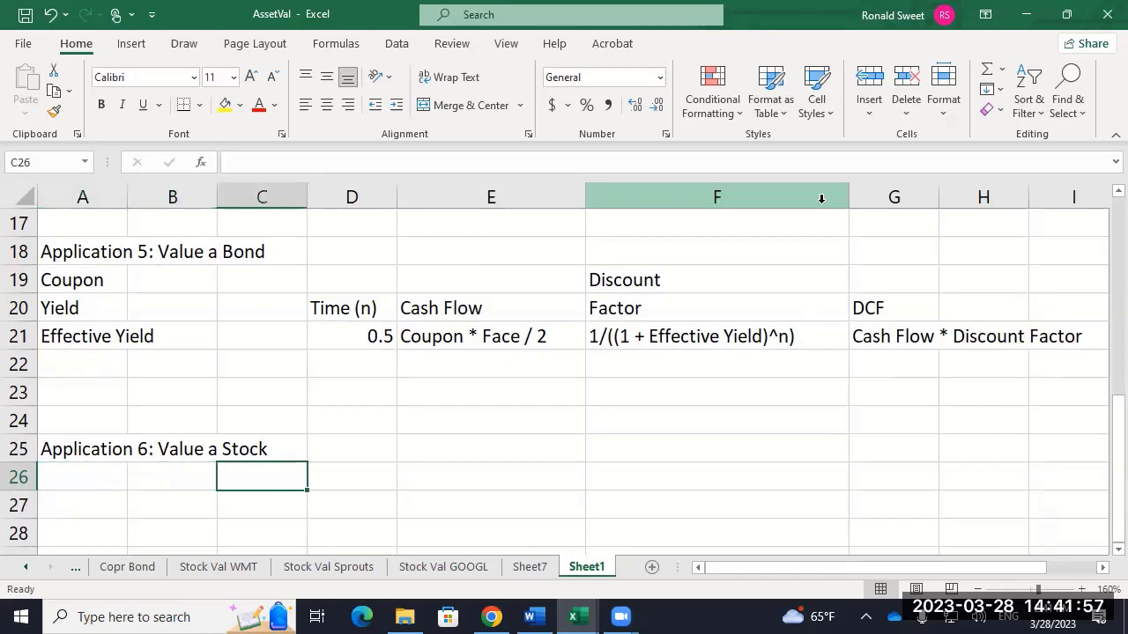
{"action": "type", "text": "DDM"}
{"action": "key", "text": "Return"}
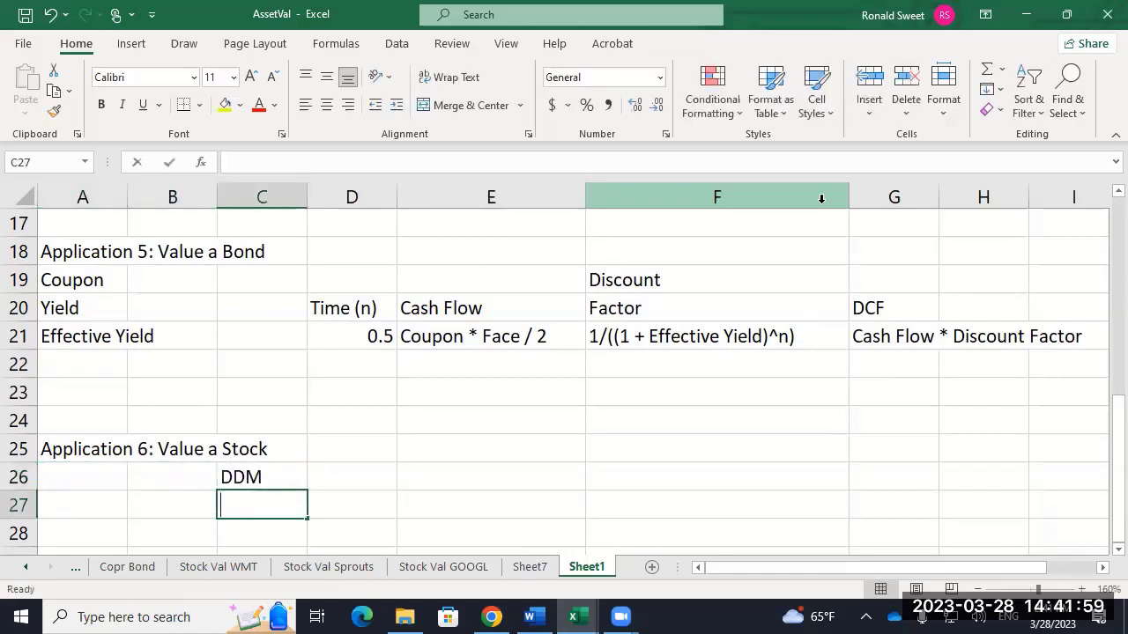
{"action": "type", "text": "H Model"}
{"action": "key", "text": "Return"}
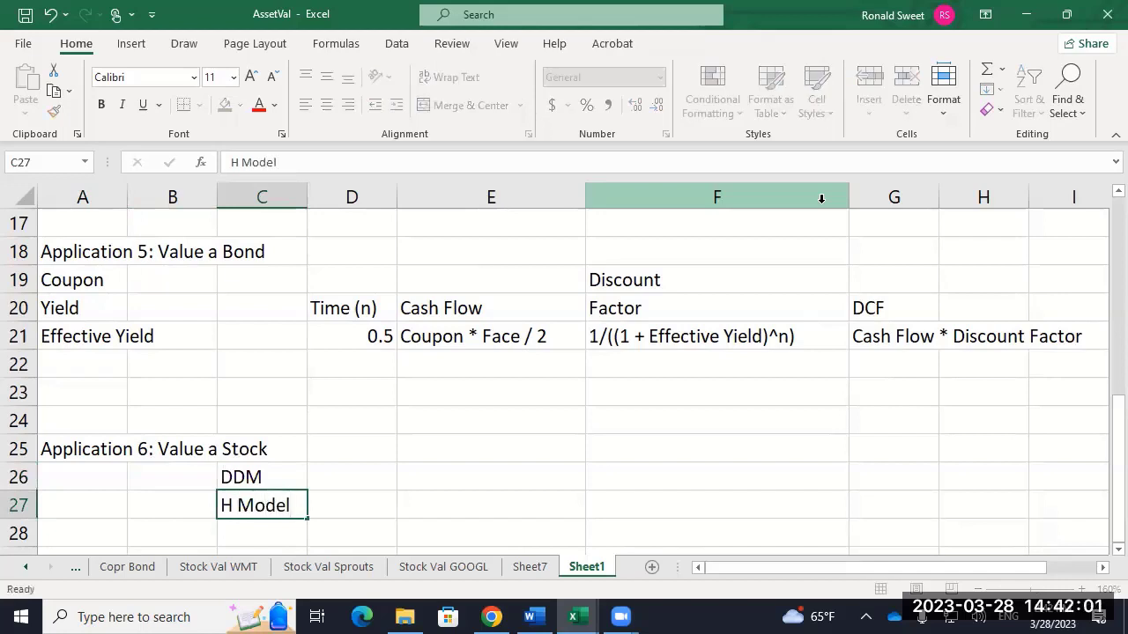
{"action": "type", "text": "Capia"}
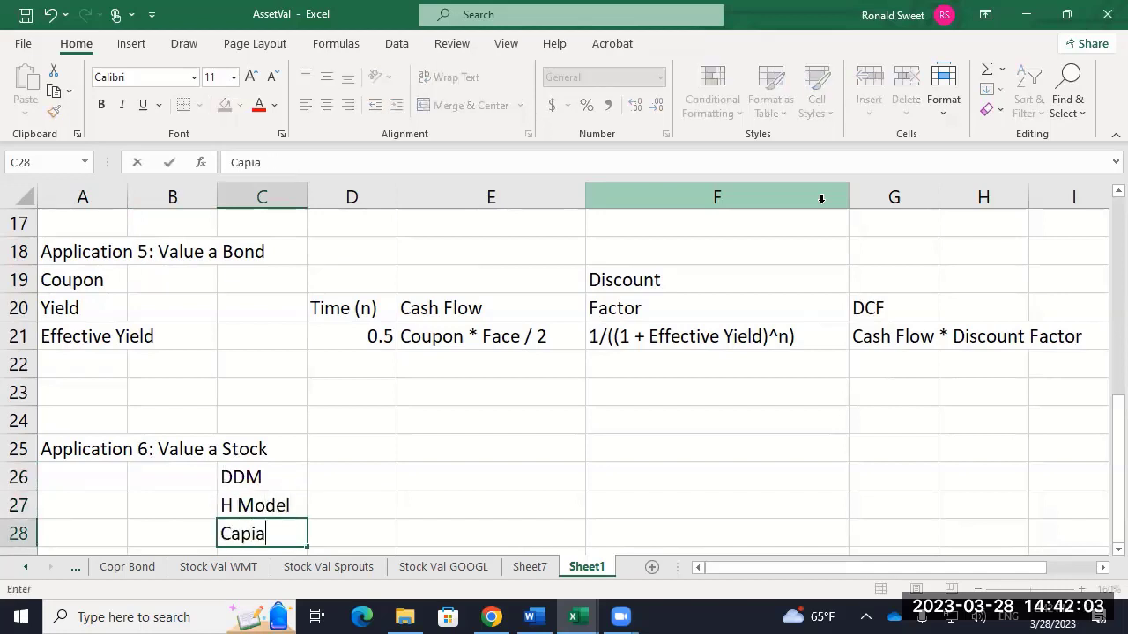
{"action": "key", "text": "BackSpace"}
{"action": "type", "text": "talizede "}
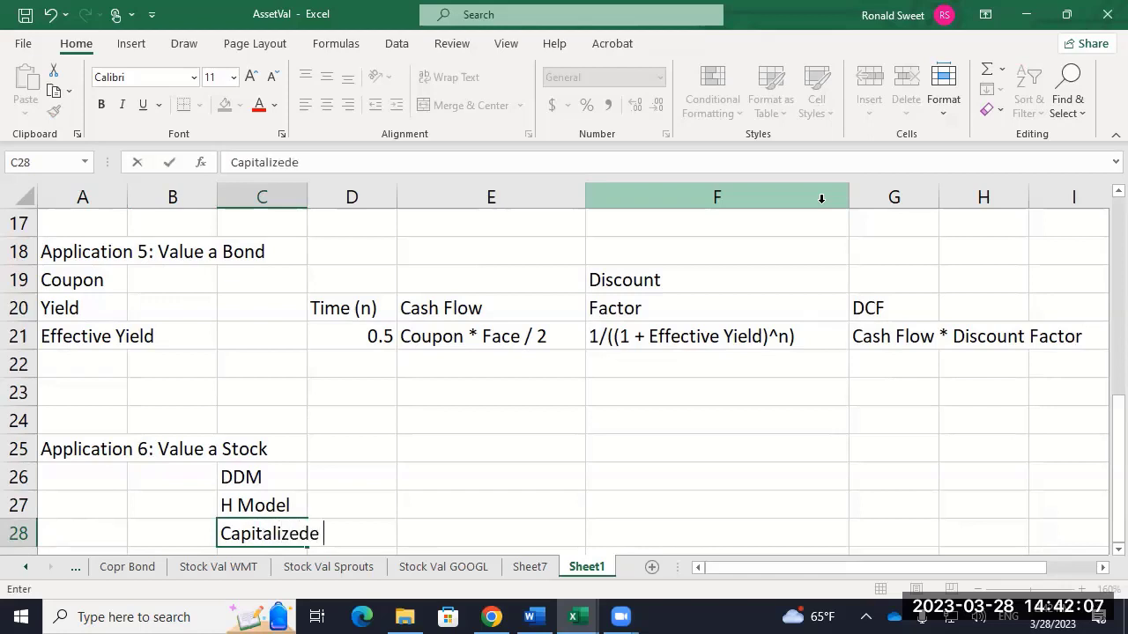
{"action": "type", "text": "Earning Model"}
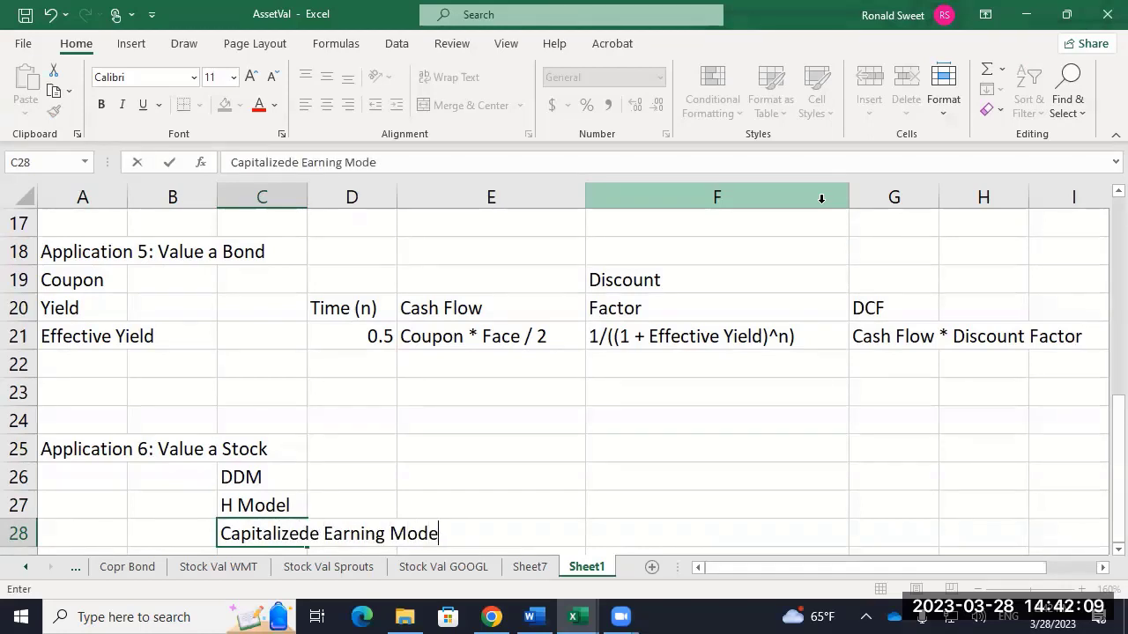
{"action": "key", "text": "Return"}
{"action": "key", "text": "Up"}
{"action": "key", "text": "Up"}
{"action": "key", "text": "Up"}
{"action": "key", "text": "Right"}
{"action": "key", "text": "Right"}
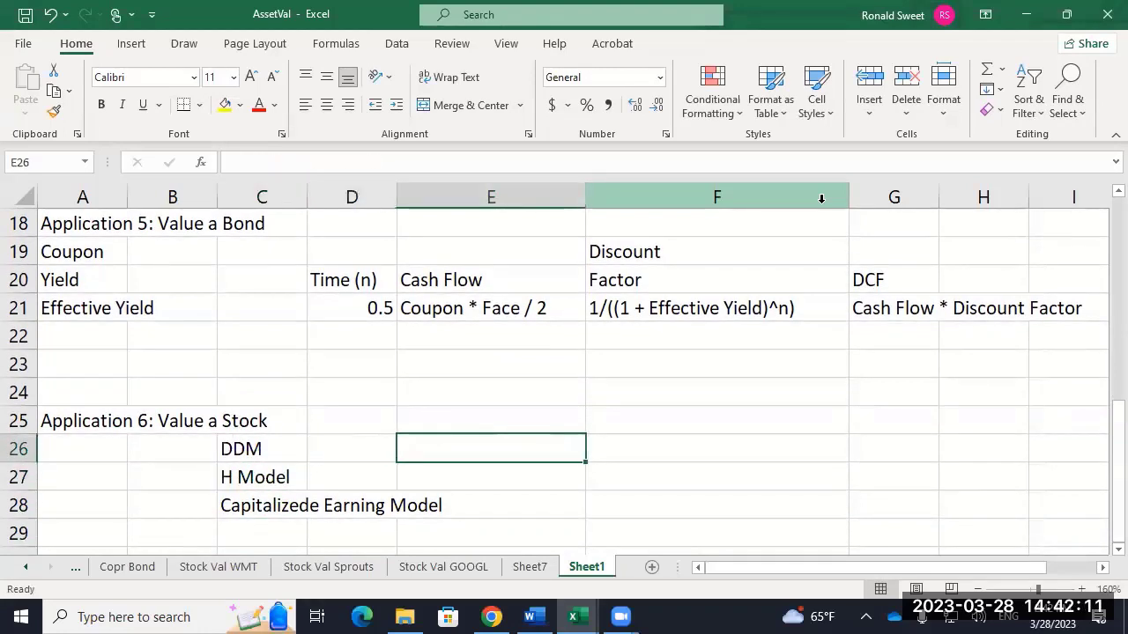
{"action": "key", "text": "Right"}
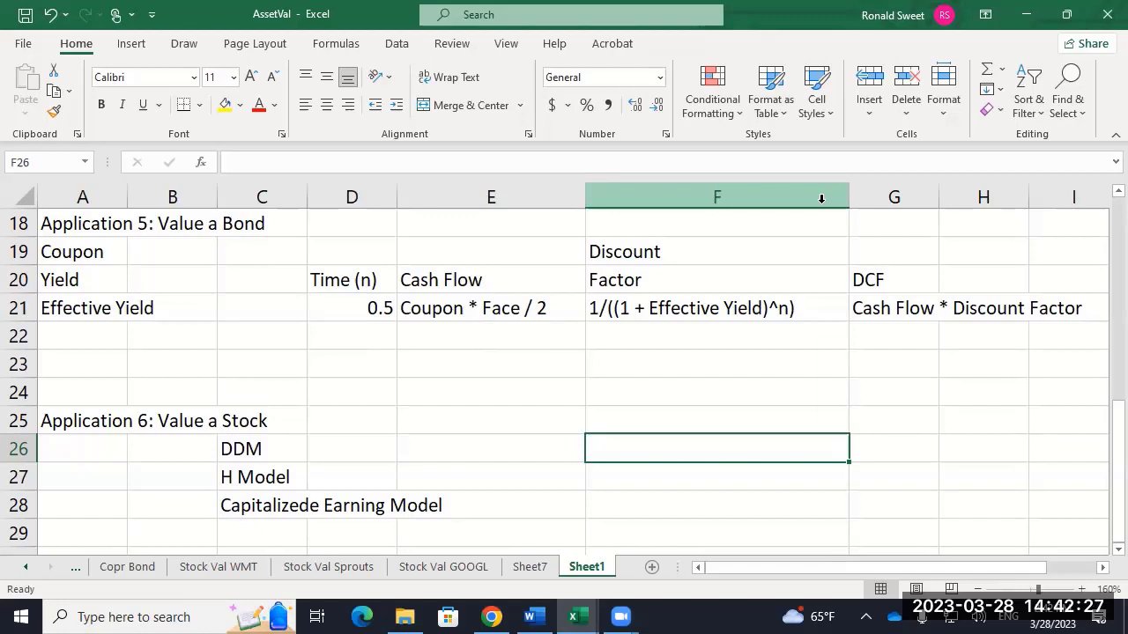
Type the DDM note 'Div Zero * (1 + LT Growth) / (ke - LT Growth)' into F26.
{"action": "type", "text": "'"}
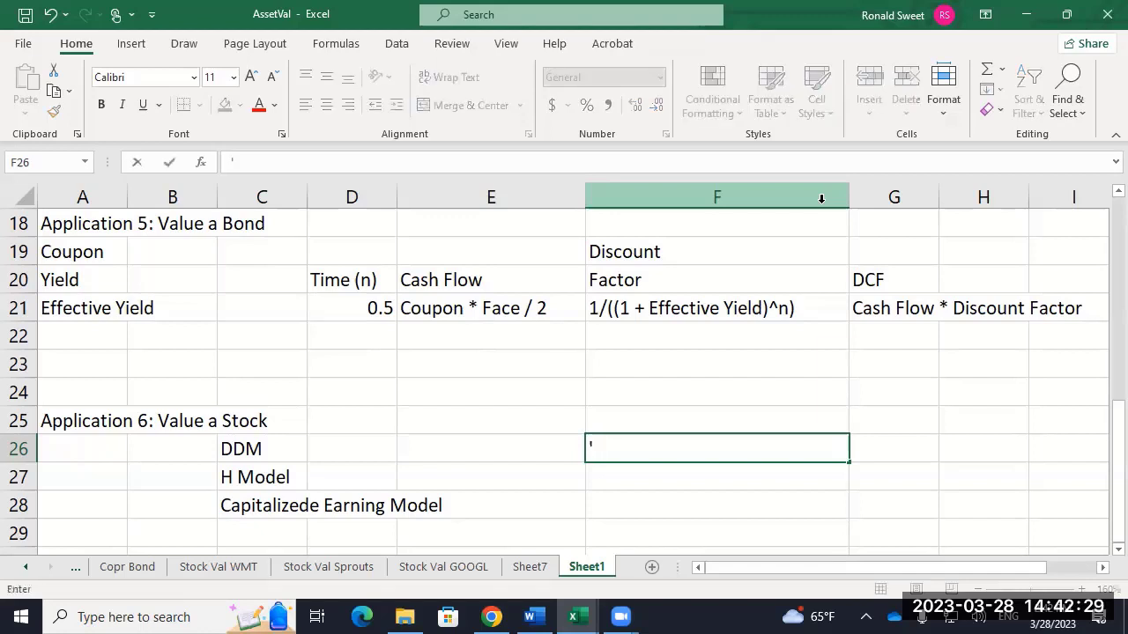
{"action": "type", "text": "Div Zero * (1 + "}
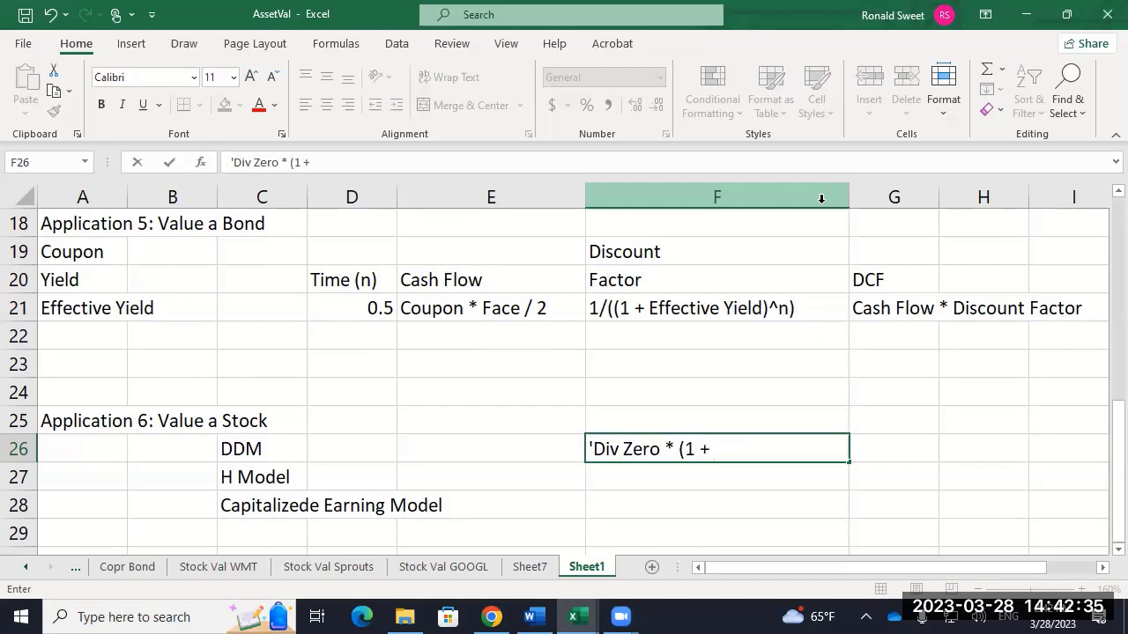
{"action": "type", "text": "LT Growth"}
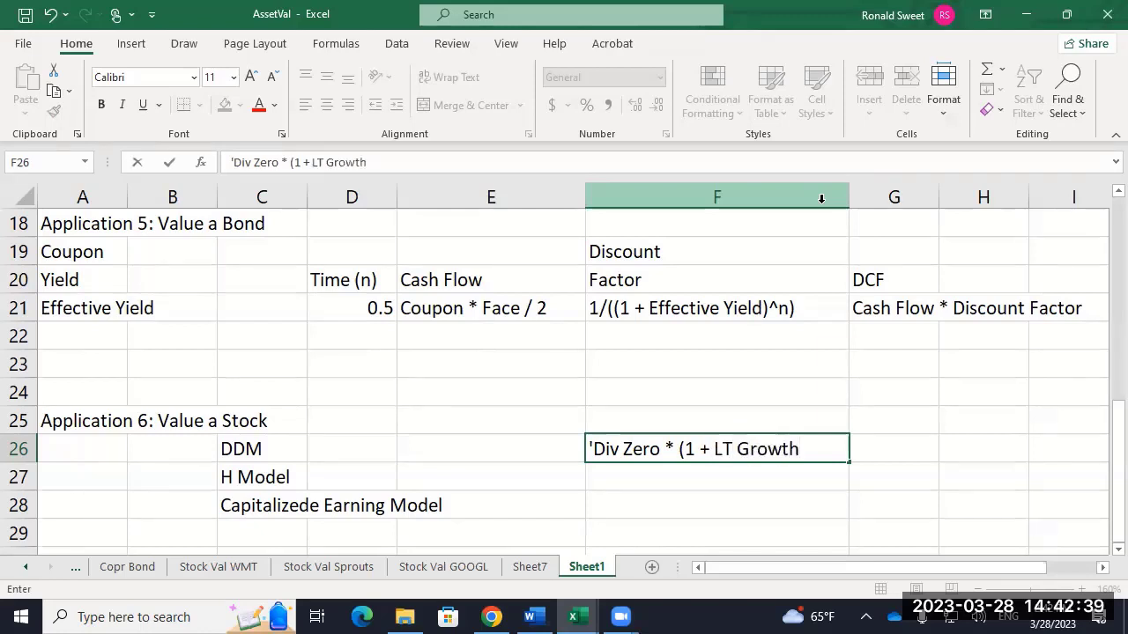
{"action": "type", "text": ") / "}
{"action": "type", "text": "(ke -"}
{"action": "type", "text": " LT Grow"}
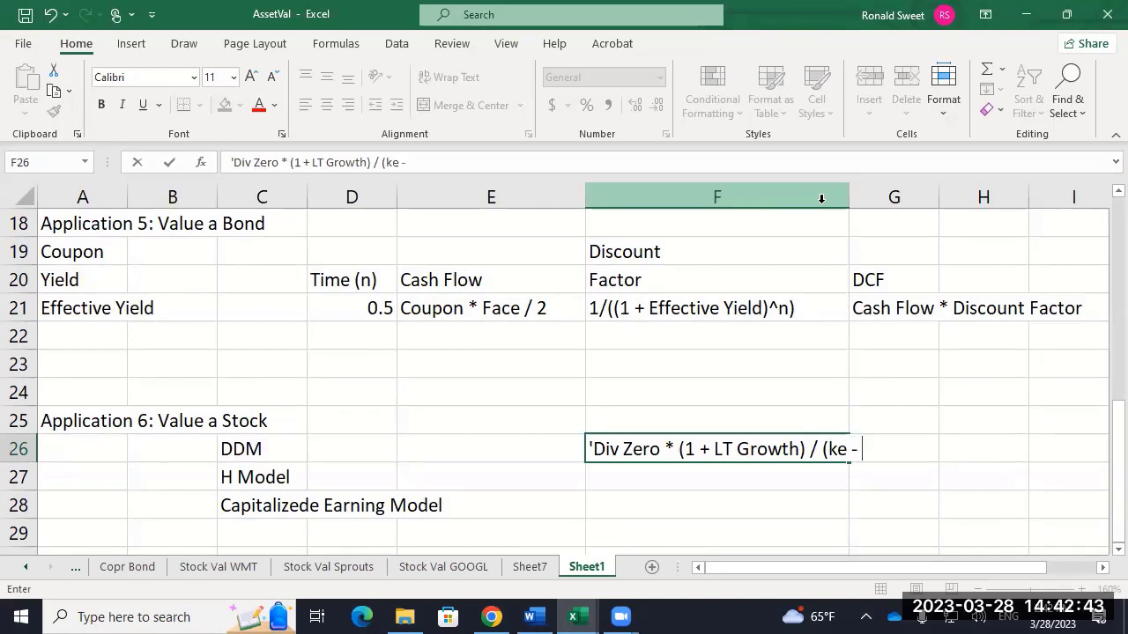
{"action": "type", "text": "th)"}
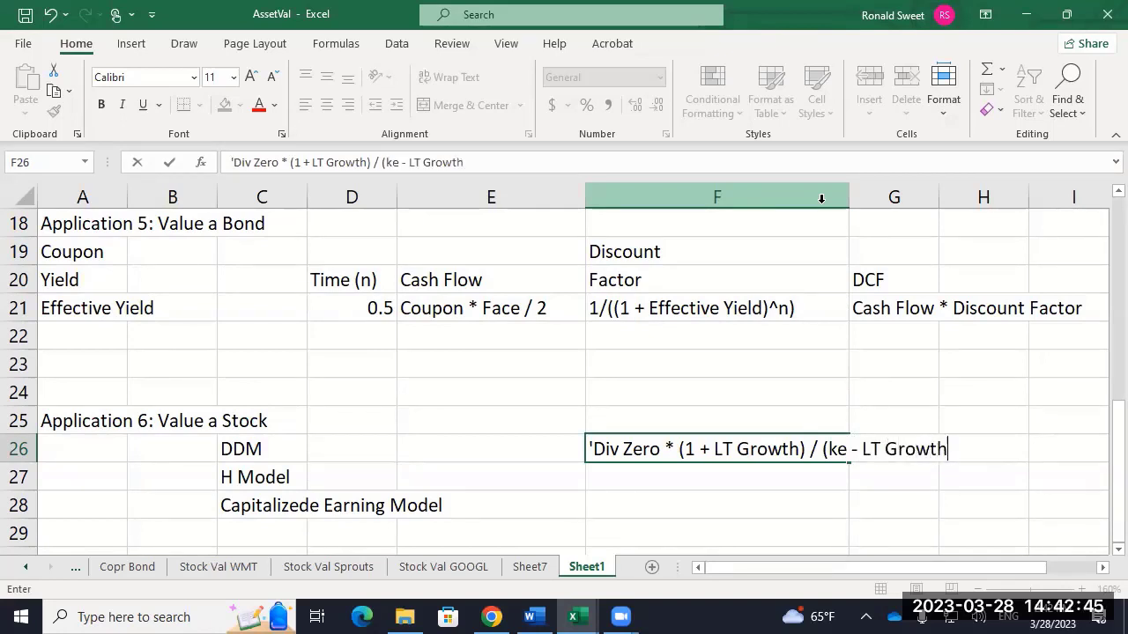
{"action": "key", "text": "ctrl+Return"}
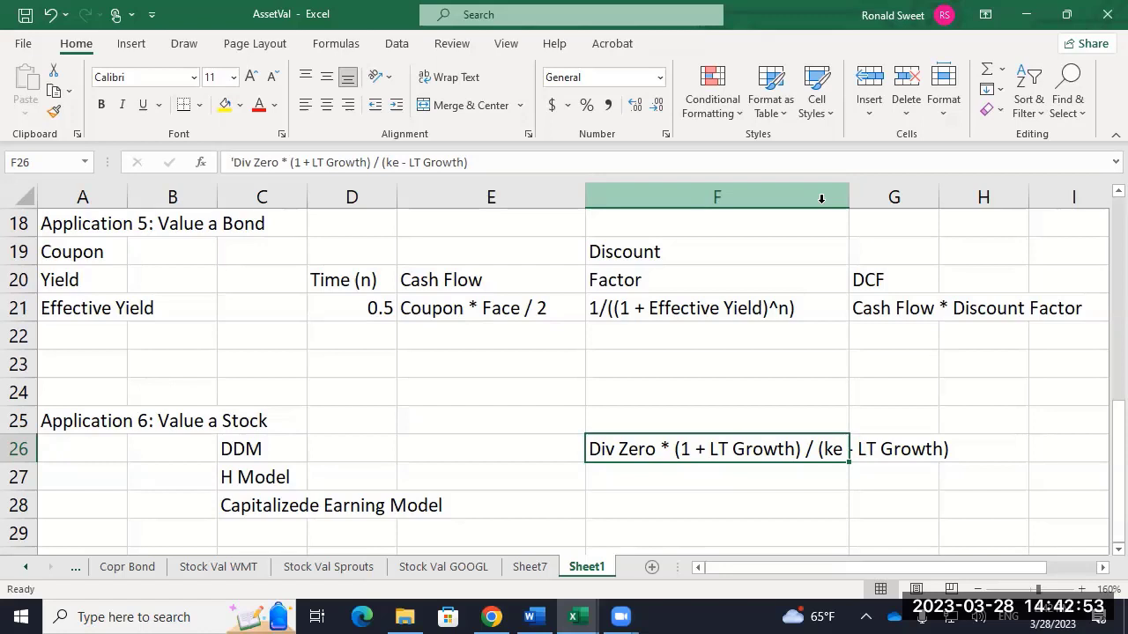
{"action": "key", "text": "Up"}
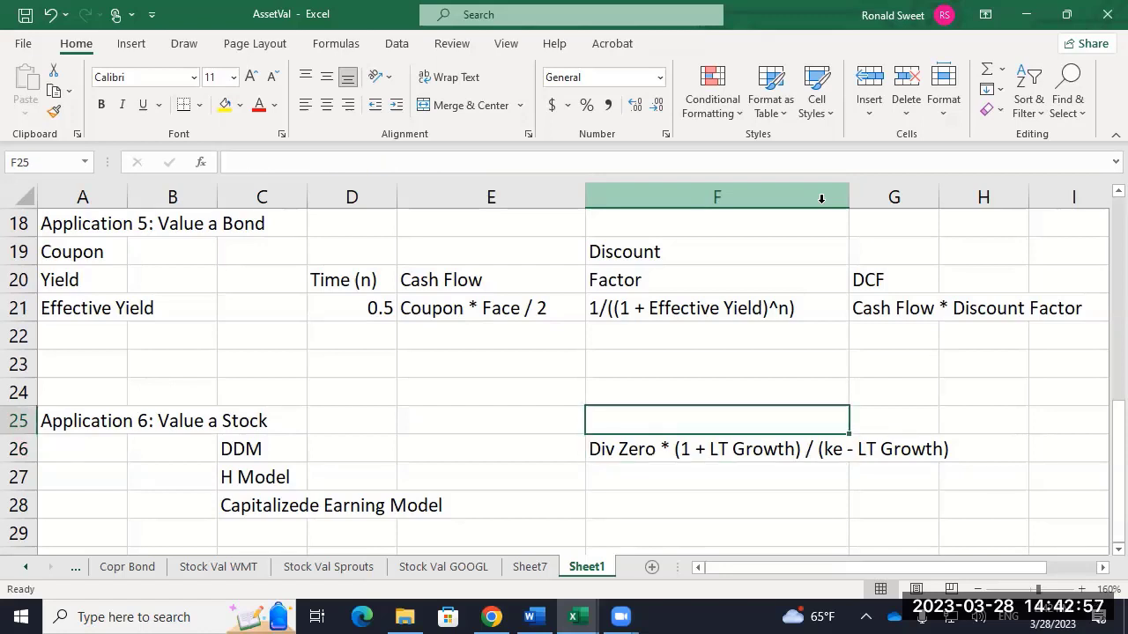
{"action": "key", "text": "Down"}
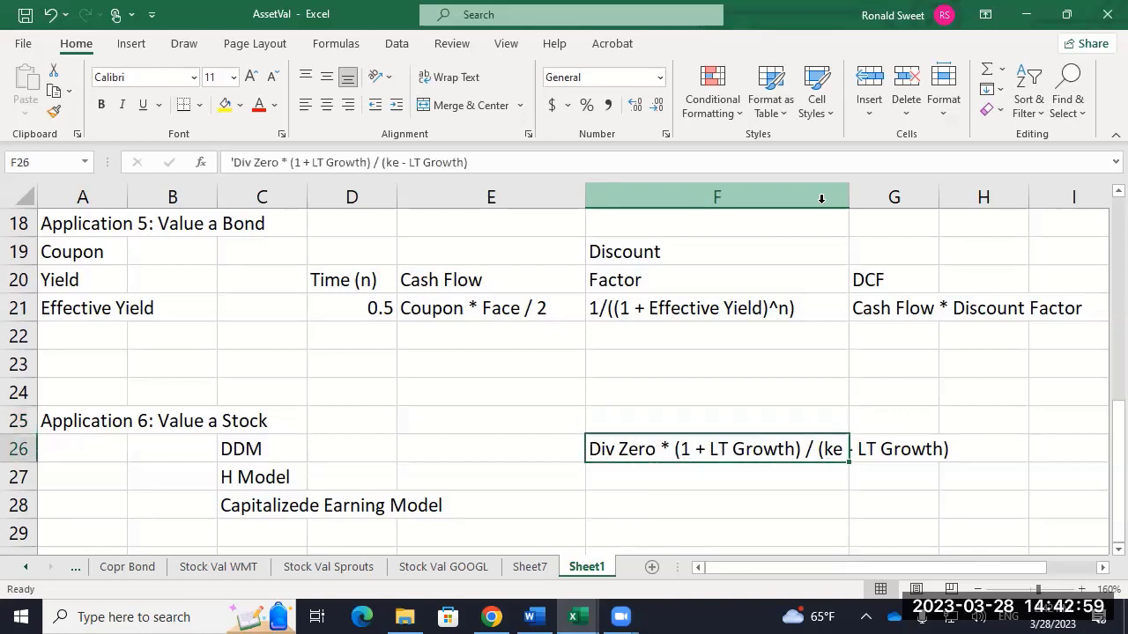
Rename C26 to 'Dividend Discount Model' and delete the stray e from 'Capitalizede' in C28.
{"action": "key", "text": "Left"}
{"action": "key", "text": "Left"}
{"action": "key", "text": "Left"}
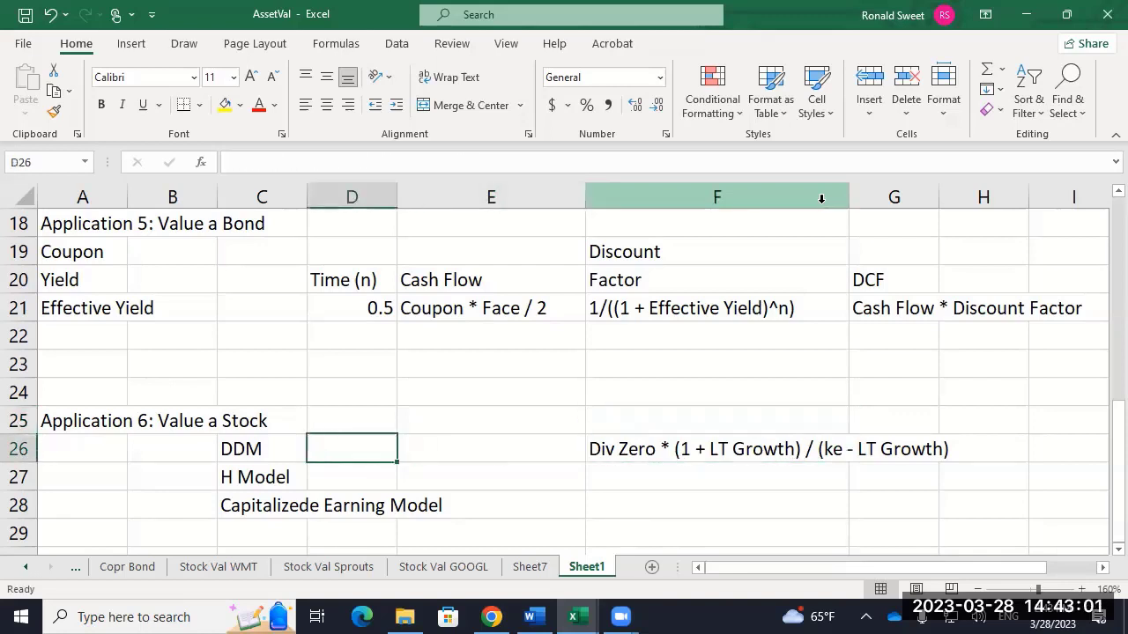
{"action": "type", "text": "Dividend D"}
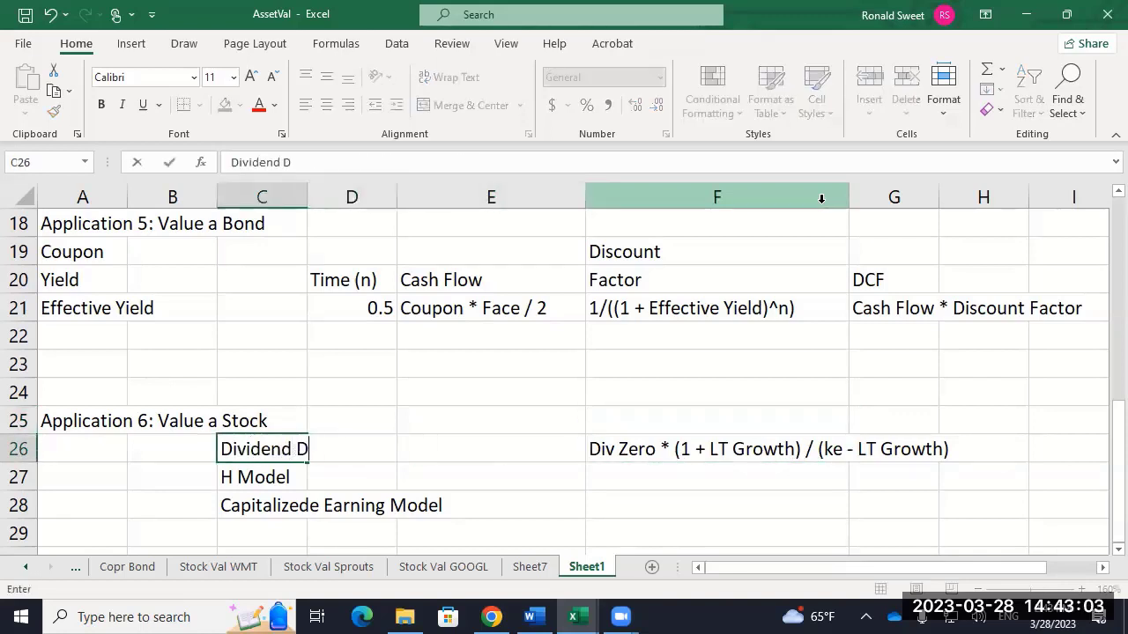
{"action": "type", "text": "iscount Model"}
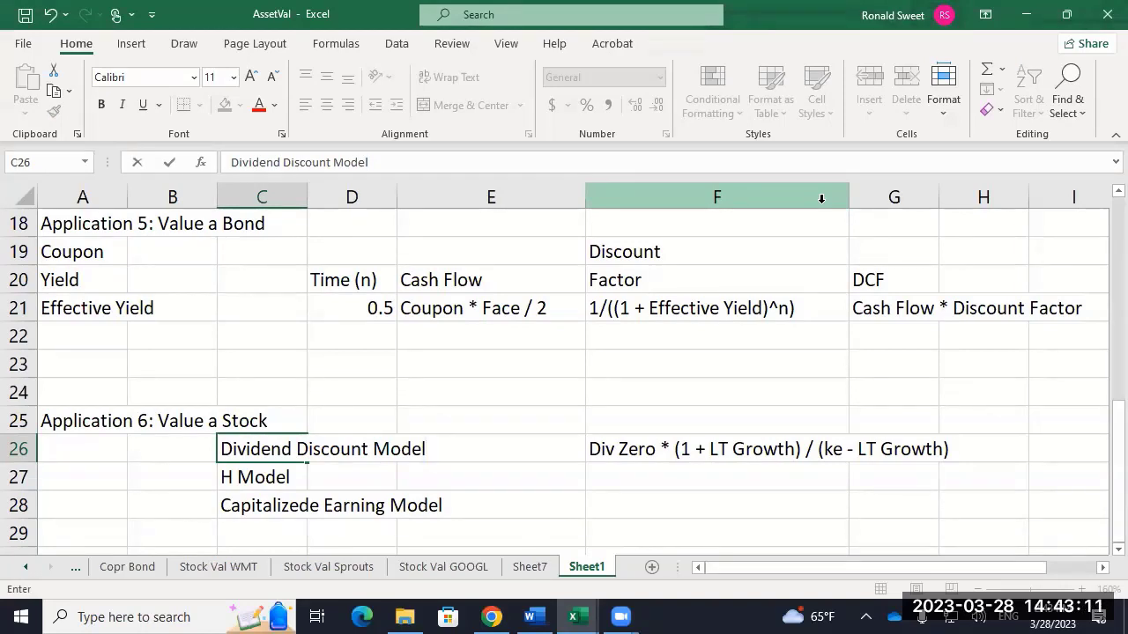
{"action": "key", "text": "Return"}
{"action": "key", "text": "Right"}
{"action": "key", "text": "Right"}
{"action": "key", "text": "Right"}
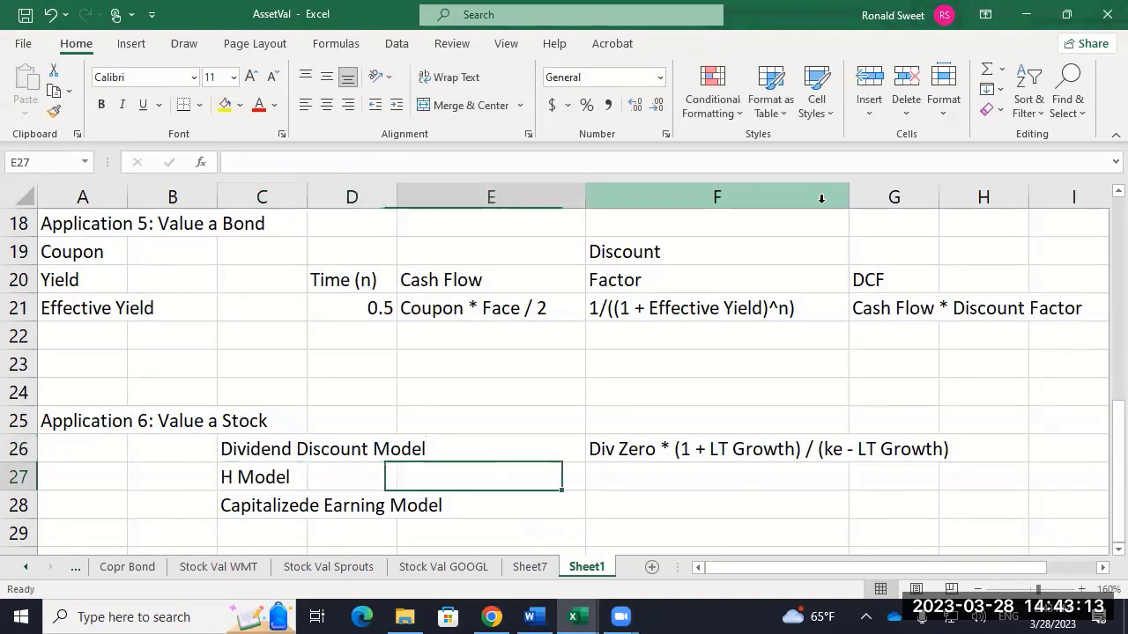
{"action": "key", "text": "Up"}
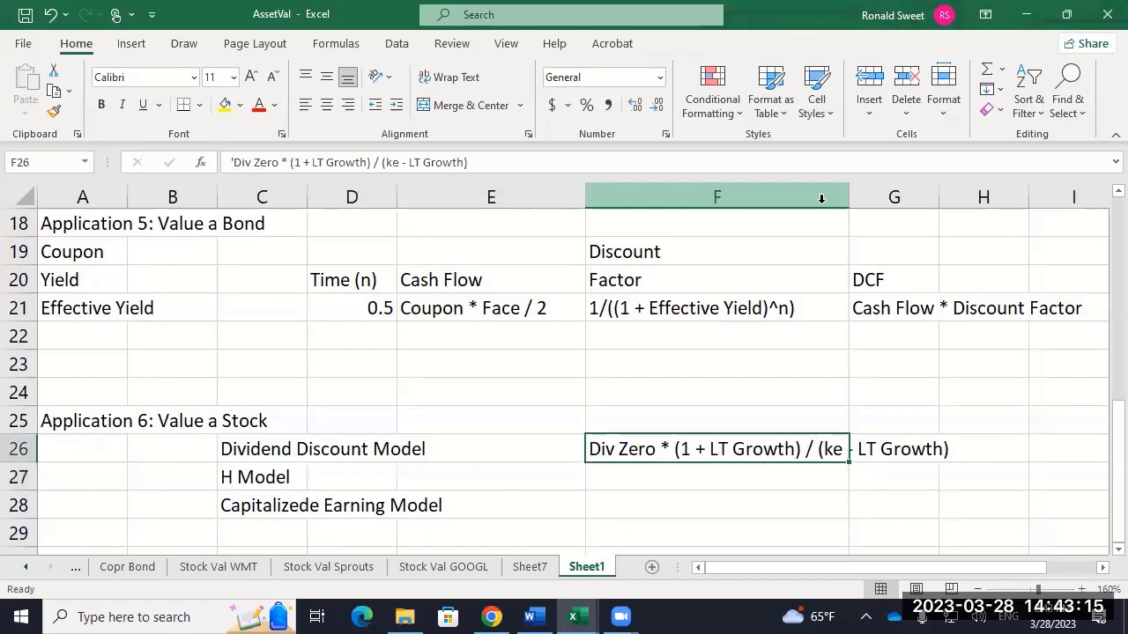
{"action": "key", "text": "Down"}
{"action": "key", "text": "Down"}
{"action": "key", "text": "Left"}
{"action": "key", "text": "Left"}
{"action": "key", "text": "Left"}
{"action": "key", "text": "F2"}
{"action": "key", "text": "Home"}
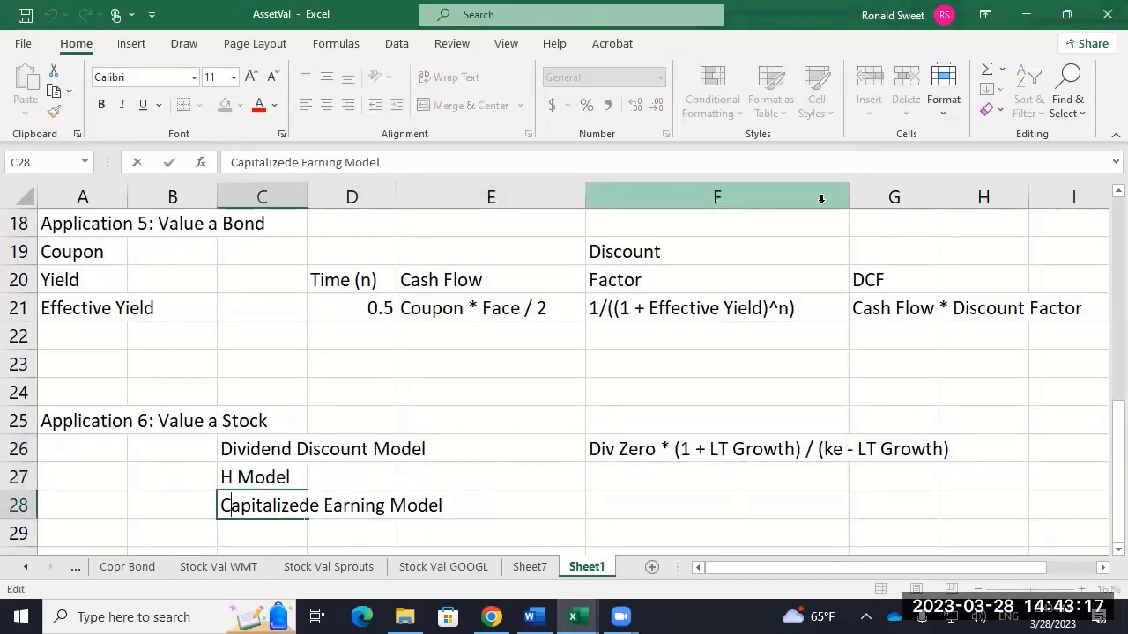
{"action": "key", "text": "Right"}
{"action": "key", "text": "Right"}
{"action": "key", "text": "Right"}
{"action": "key", "text": "Right"}
{"action": "key", "text": "Right"}
{"action": "key", "text": "Right"}
{"action": "key", "text": "Right"}
{"action": "key", "text": "Right"}
{"action": "key", "text": "Right"}
{"action": "key", "text": "Right"}
{"action": "key", "text": "Right"}
{"action": "key", "text": "Delete"}
{"action": "key", "text": "Return"}
{"action": "key", "text": "Up"}
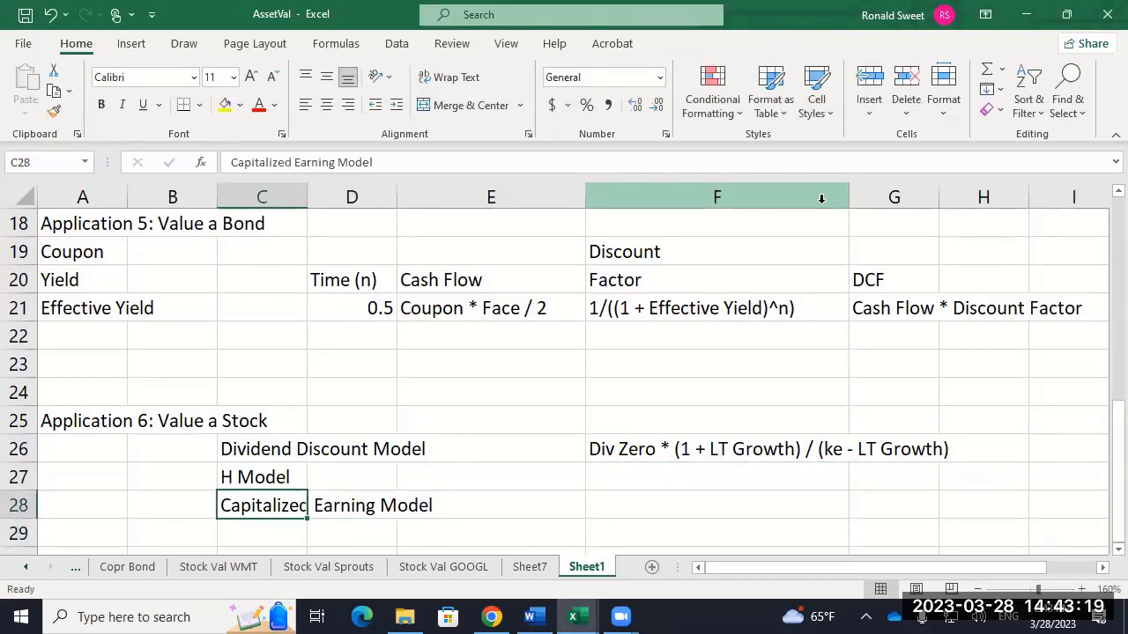
Copy the DDM formula note from F26 into F27.
{"action": "key", "text": "Up"}
{"action": "key", "text": "Right"}
{"action": "key", "text": "Right"}
{"action": "key", "text": "Right"}
{"action": "key", "text": "Up"}
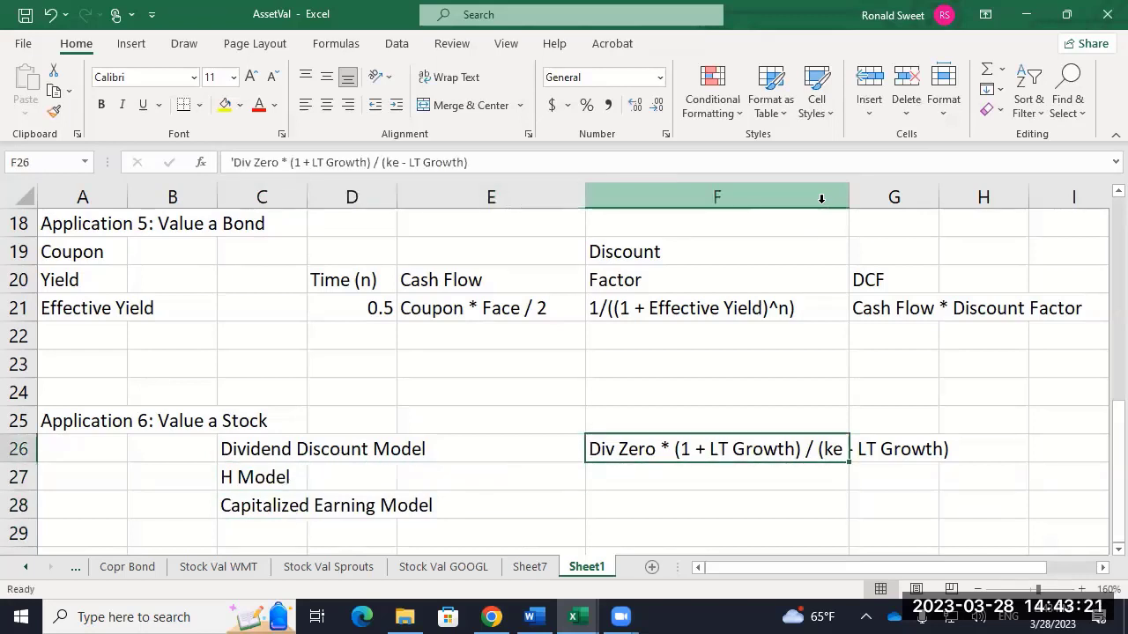
{"action": "key", "text": "ctrl+c"}
{"action": "key", "text": "Down"}
{"action": "key", "text": "Return"}
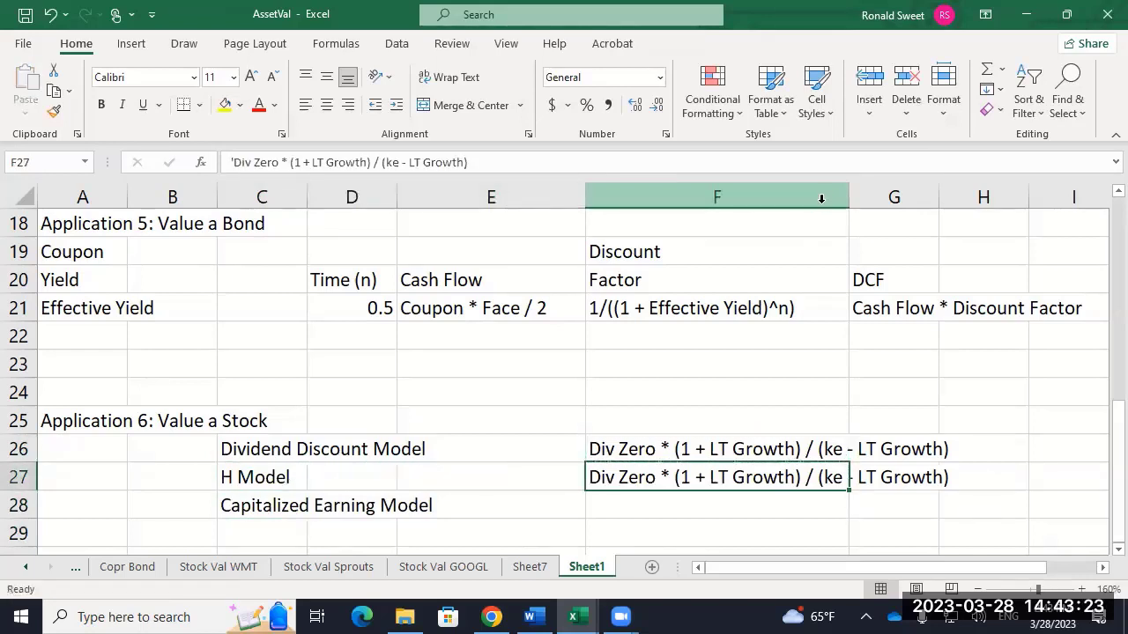
Edit F27 to add the '+ Div Zero * H * (ST Growth - LT Growth)' term in brackets.
{"action": "scroll", "coordinate": [821, 198], "scroll_direction": "right", "scroll_amount": 5}
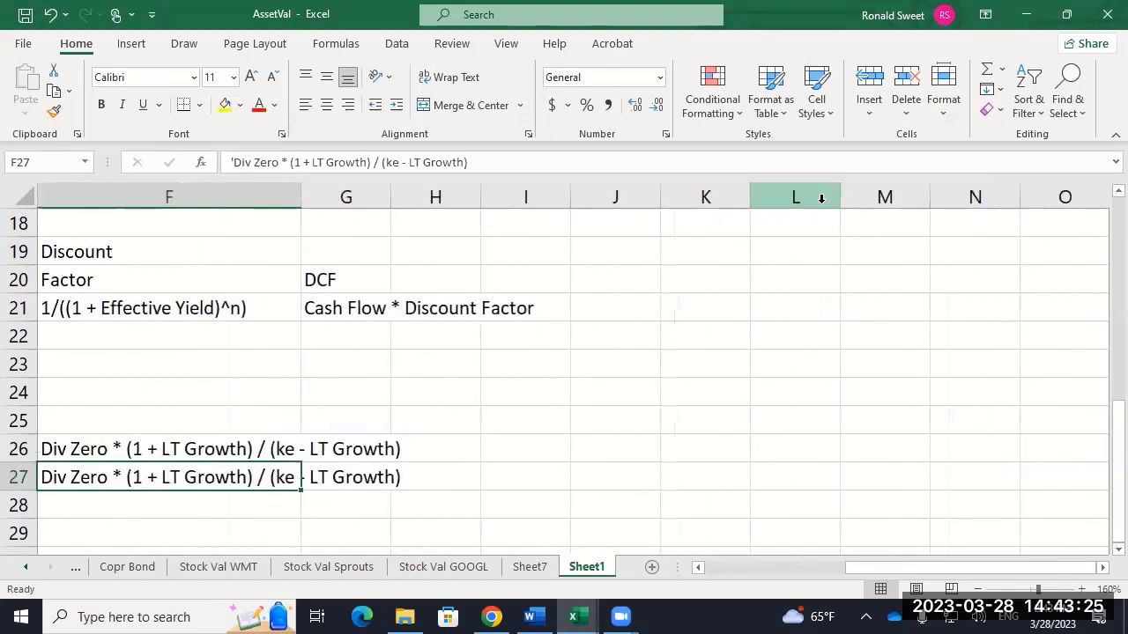
{"action": "key", "text": "F2"}
{"action": "type", "text": "["}
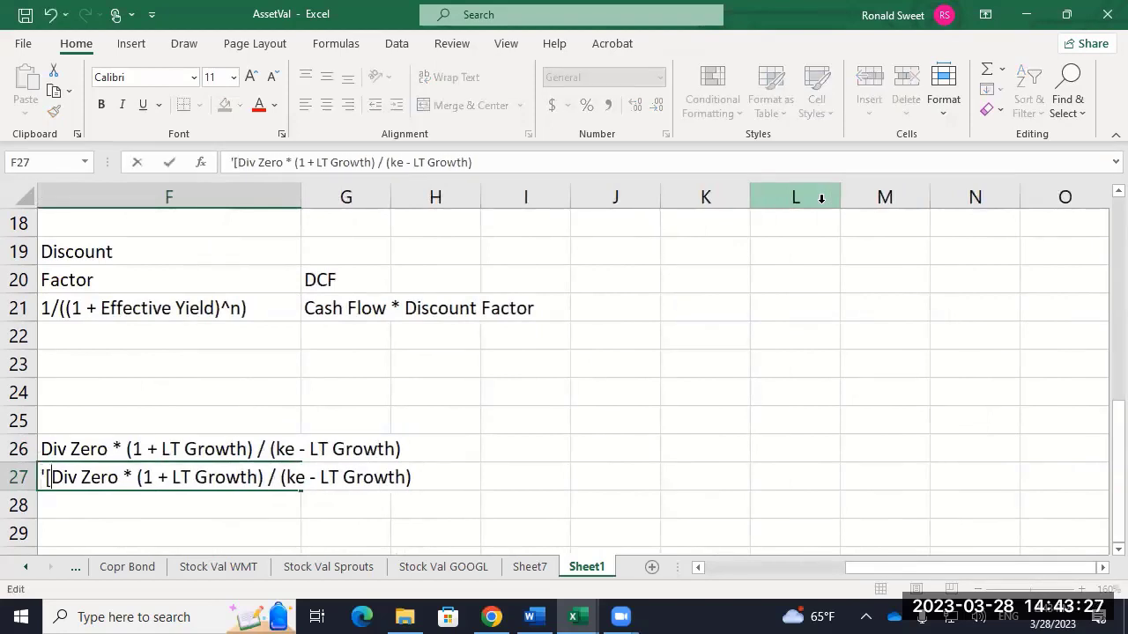
{"action": "key", "text": "Right"}
{"action": "key", "text": "Right"}
{"action": "key", "text": "Right"}
{"action": "key", "text": "Right"}
{"action": "key", "text": "Right"}
{"action": "key", "text": "Right"}
{"action": "key", "text": "Right"}
{"action": "key", "text": "Right"}
{"action": "key", "text": "Right"}
{"action": "key", "text": "Right"}
{"action": "key", "text": "Right"}
{"action": "key", "text": "Right"}
{"action": "key", "text": "Right"}
{"action": "key", "text": "Right"}
{"action": "key", "text": "Right"}
{"action": "key", "text": "Right"}
{"action": "key", "text": "Right"}
{"action": "key", "text": "Right"}
{"action": "key", "text": "Right"}
{"action": "key", "text": "Right"}
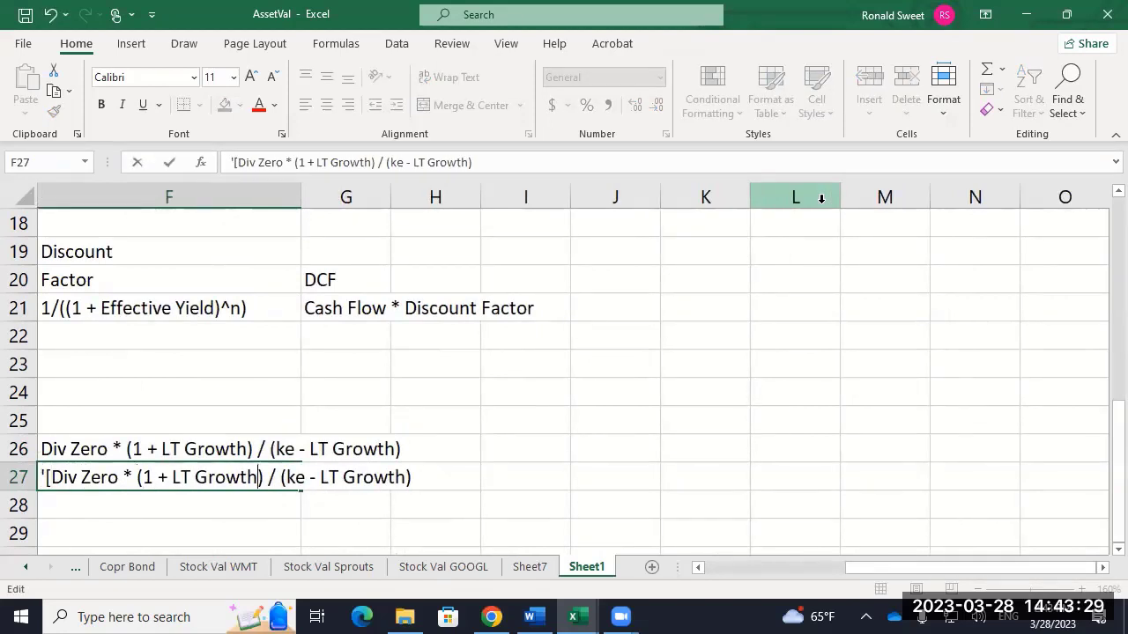
{"action": "type", "text": "+ Div"}
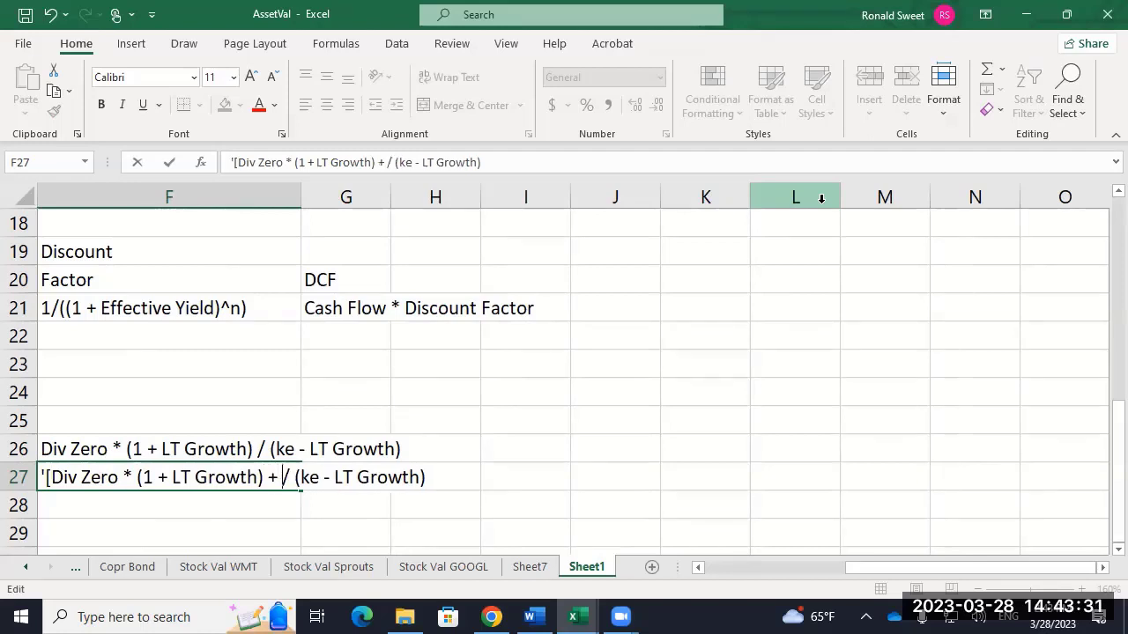
{"action": "type", "text": " Zero"}
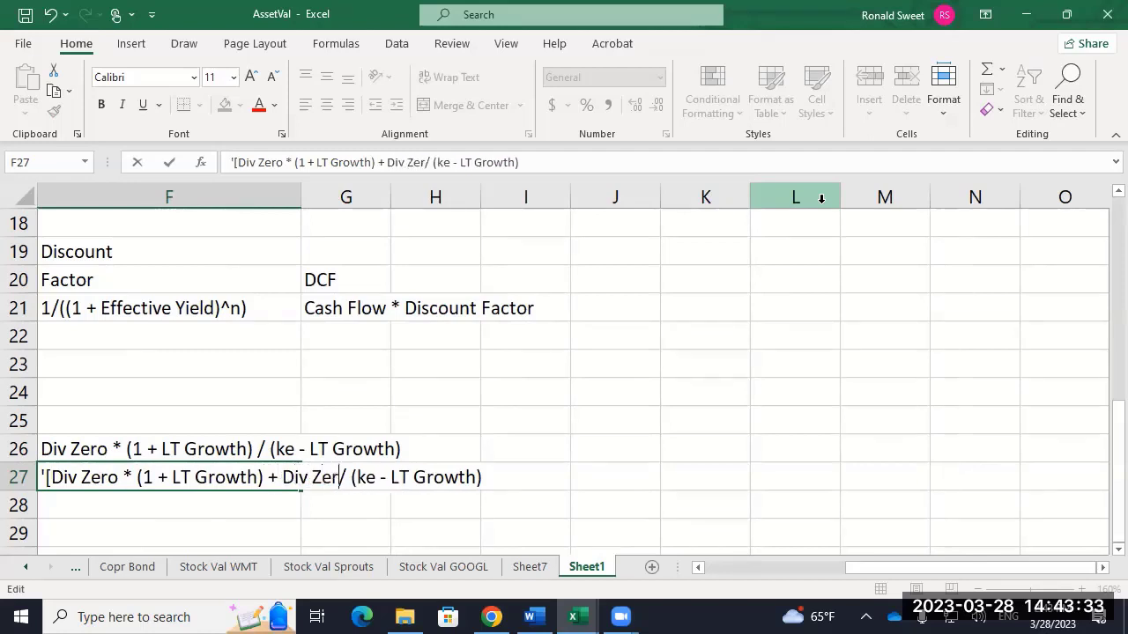
{"action": "type", "text": " * H"}
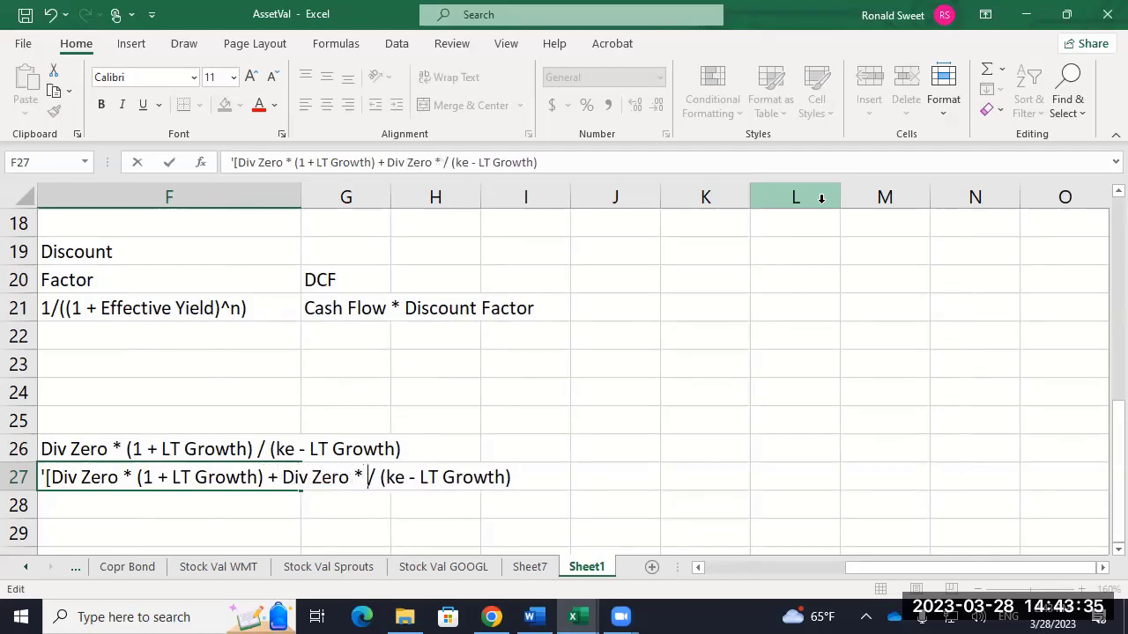
{"action": "type", "text": " * (ST "}
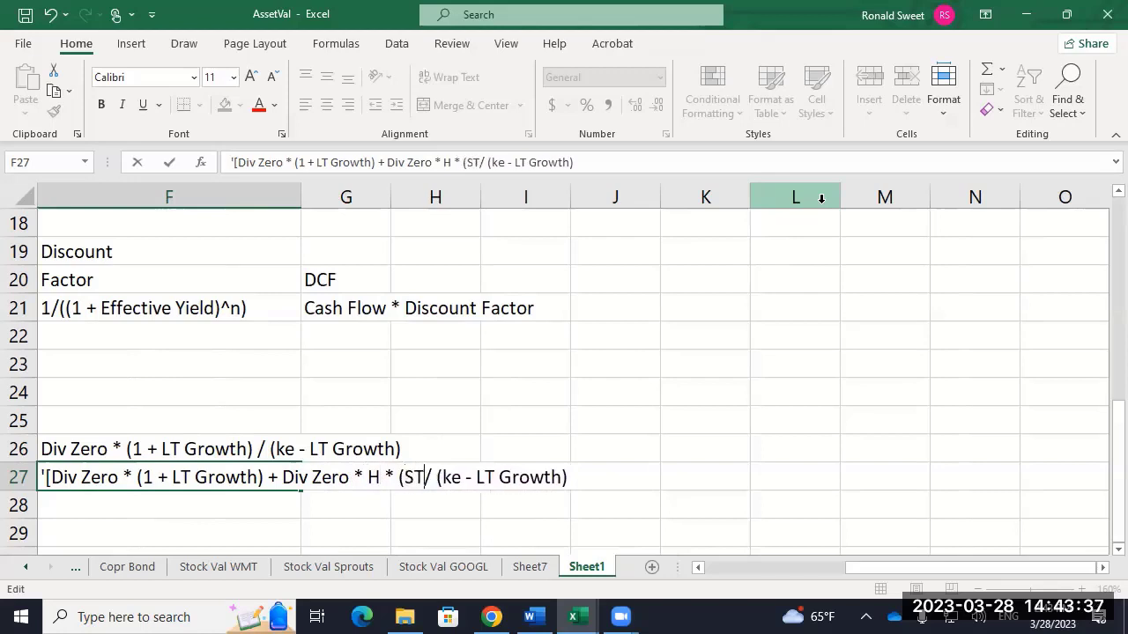
{"action": "type", "text": "Growth - L"}
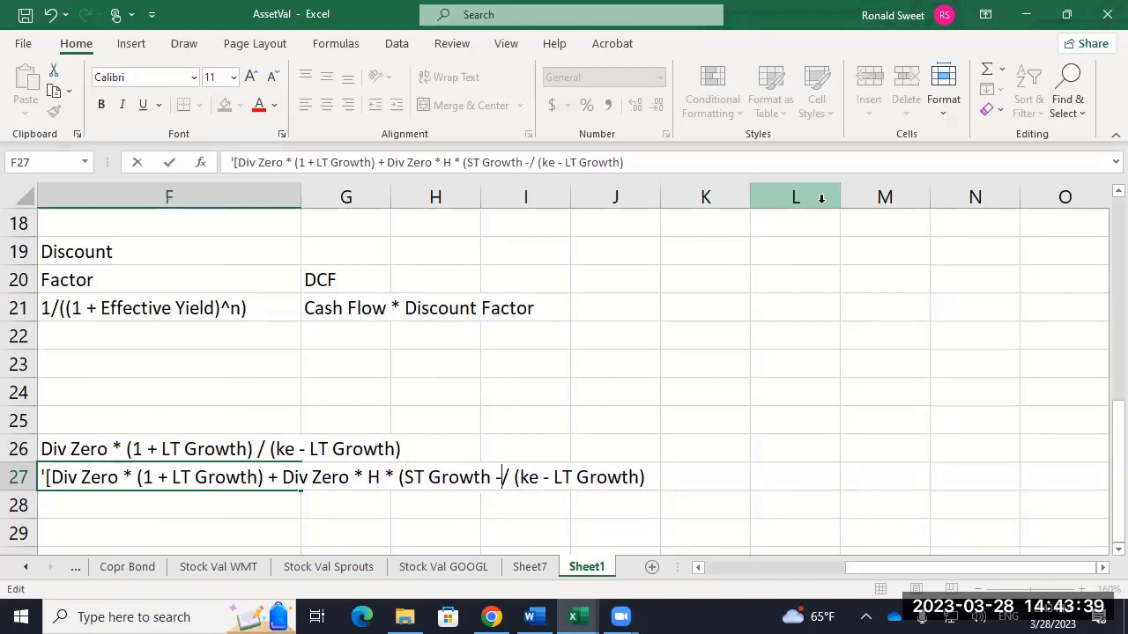
{"action": "type", "text": "YT"}
{"action": "key", "text": "BackSpace"}
{"action": "key", "text": "BackSpace"}
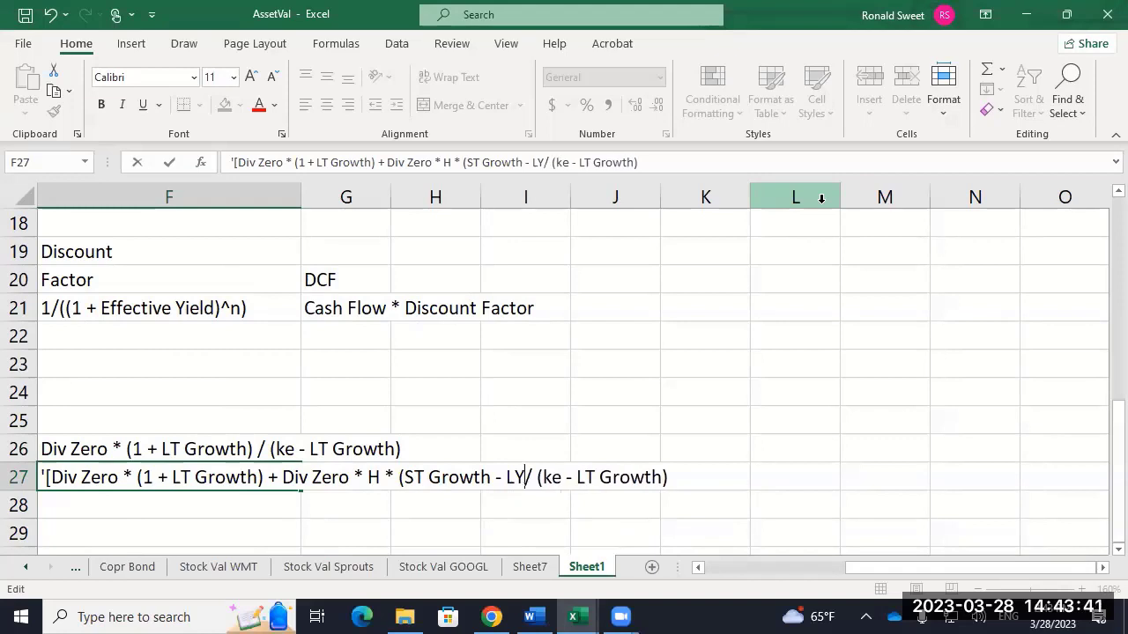
{"action": "type", "text": "T Growth)"}
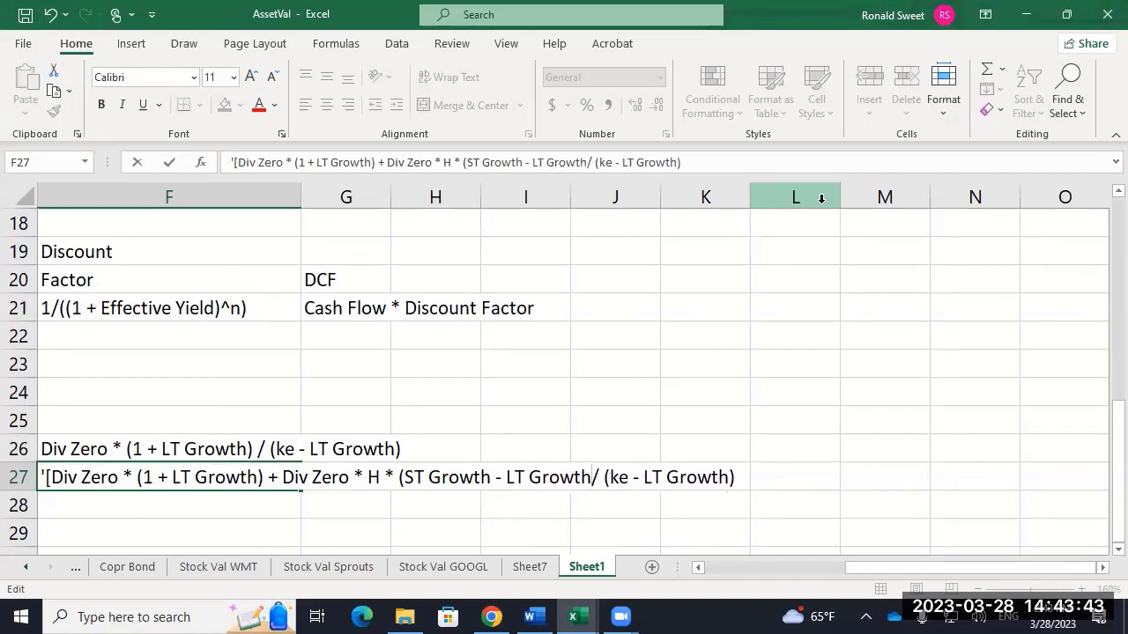
{"action": "type", "text": "]"}
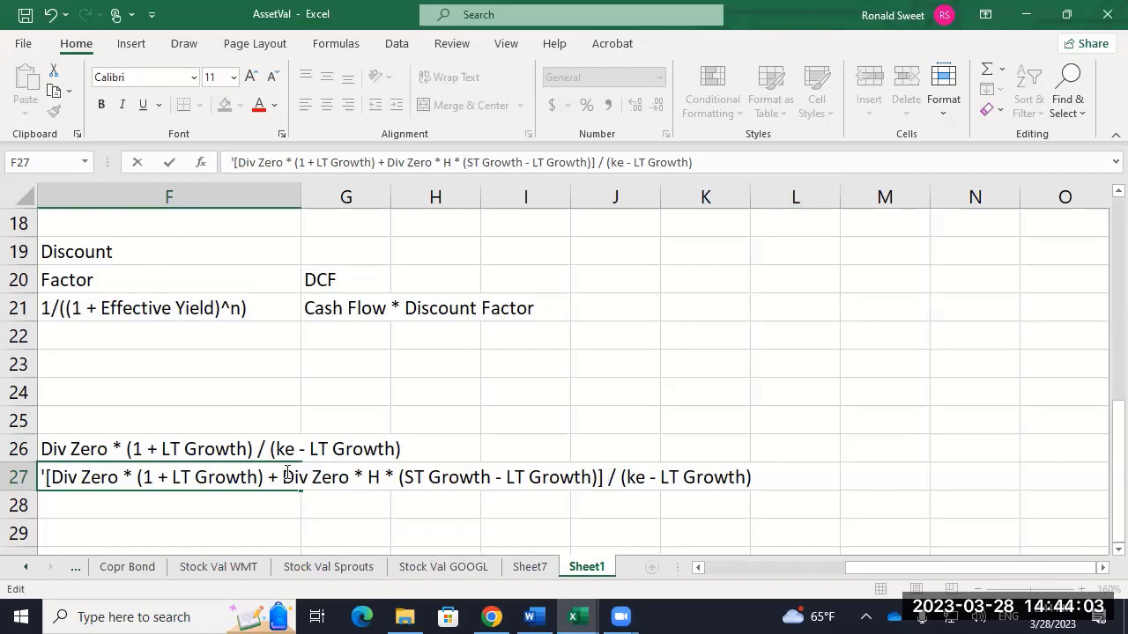
Make the 'Div Zero * H * (ST Growth - LT Growth)' term in F27 red and commit it.
{"action": "left_click_drag", "start_coordinate": [289, 473], "coordinate": [596, 467]}
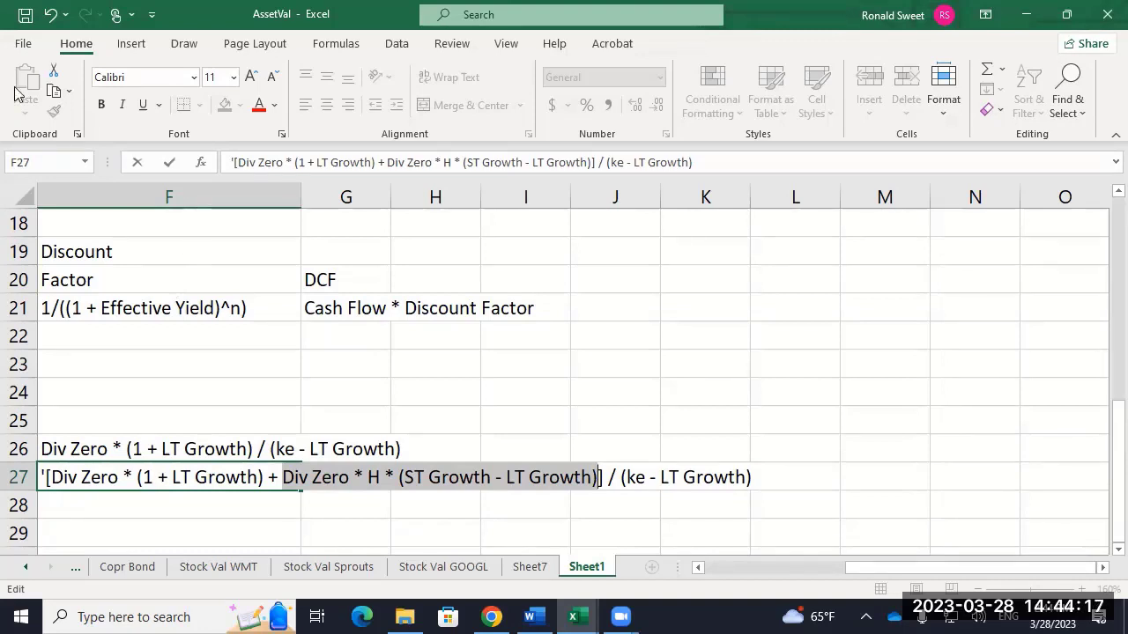
{"action": "left_click", "coordinate": [256, 105]}
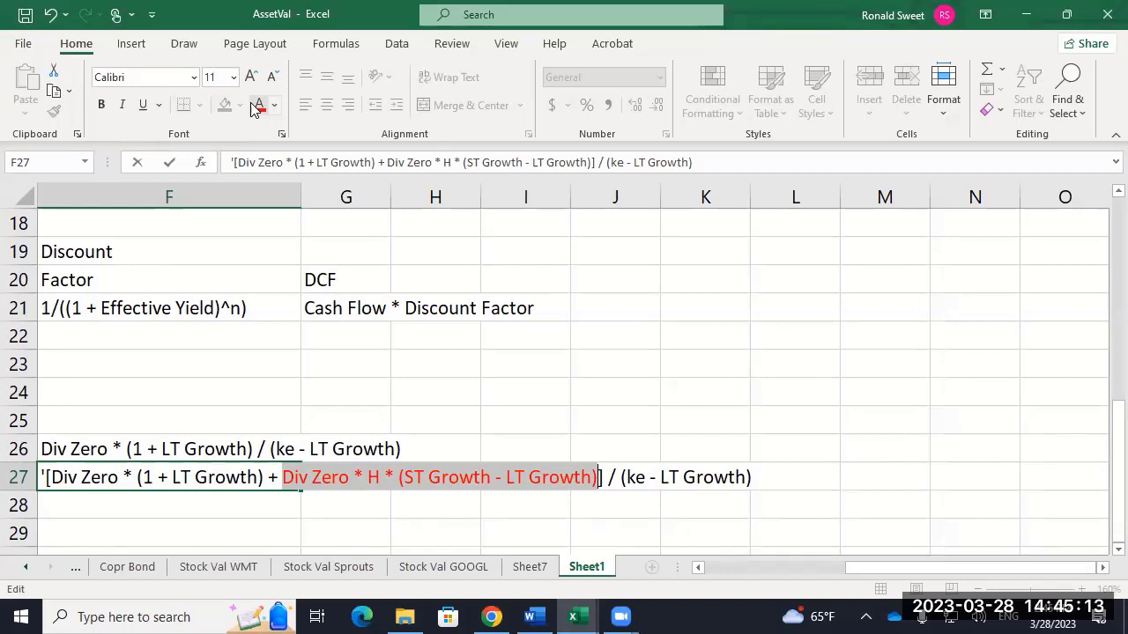
{"action": "key", "text": "Return"}
{"action": "key", "text": "Up"}
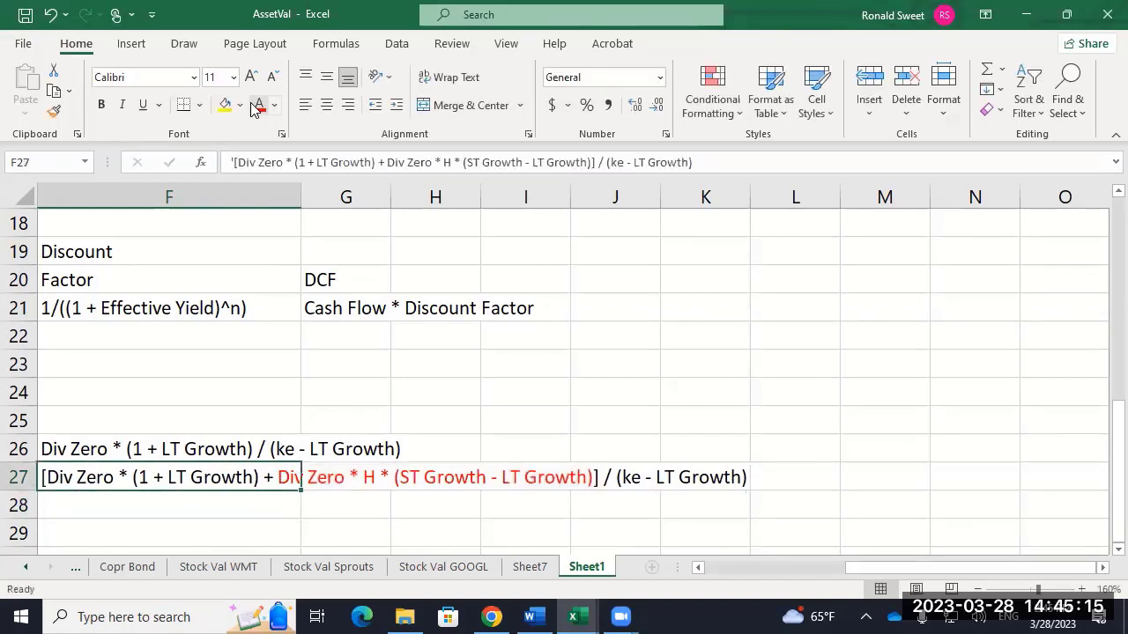
{"action": "key", "text": "Left"}
{"action": "key", "text": "Left"}
{"action": "key", "text": "Left"}
{"action": "key", "text": "Down"}
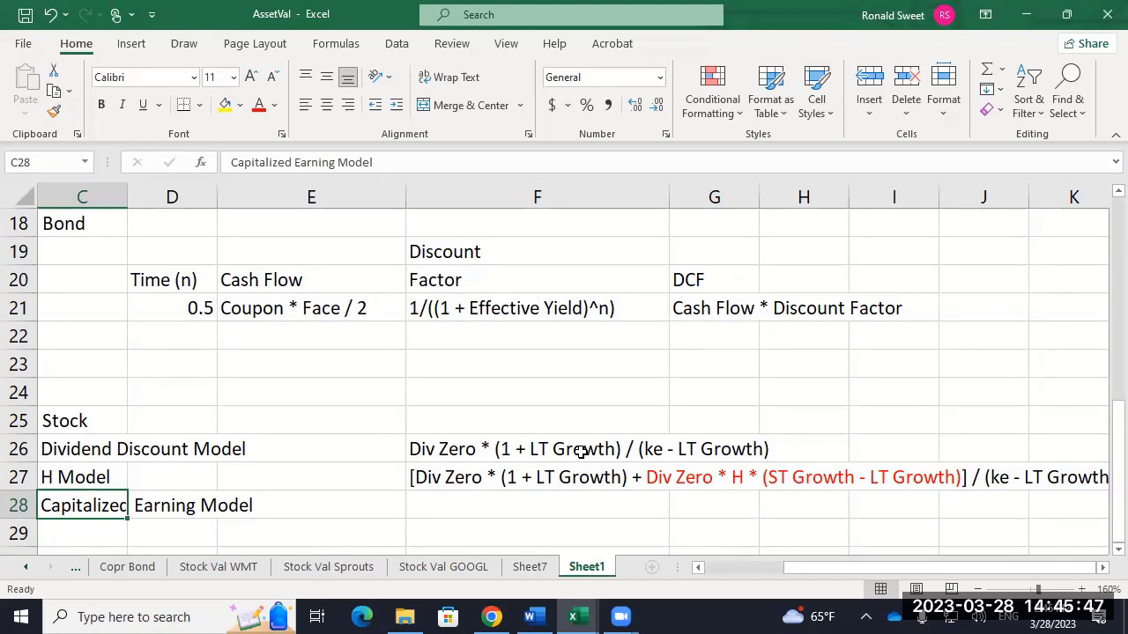
Copy the DDM formula note from F26 into F28.
{"action": "key", "text": "Right"}
{"action": "key", "text": "Right"}
{"action": "key", "text": "Right"}
{"action": "key", "text": "Up"}
{"action": "key", "text": "Up"}
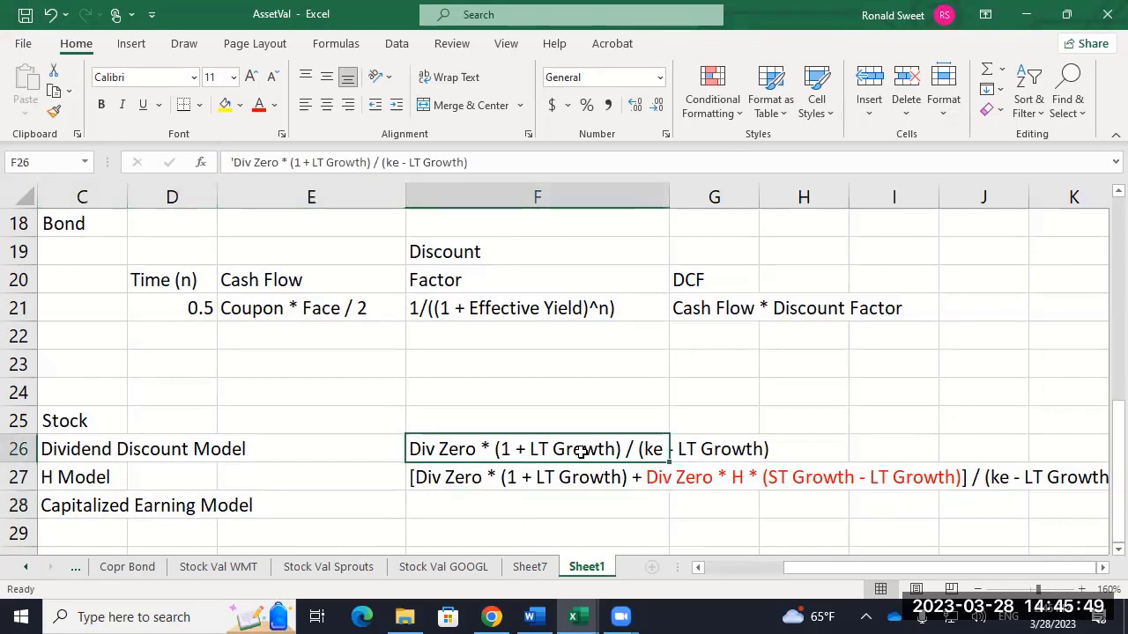
{"action": "key", "text": "ctrl+c"}
{"action": "key", "text": "Down"}
{"action": "key", "text": "Down"}
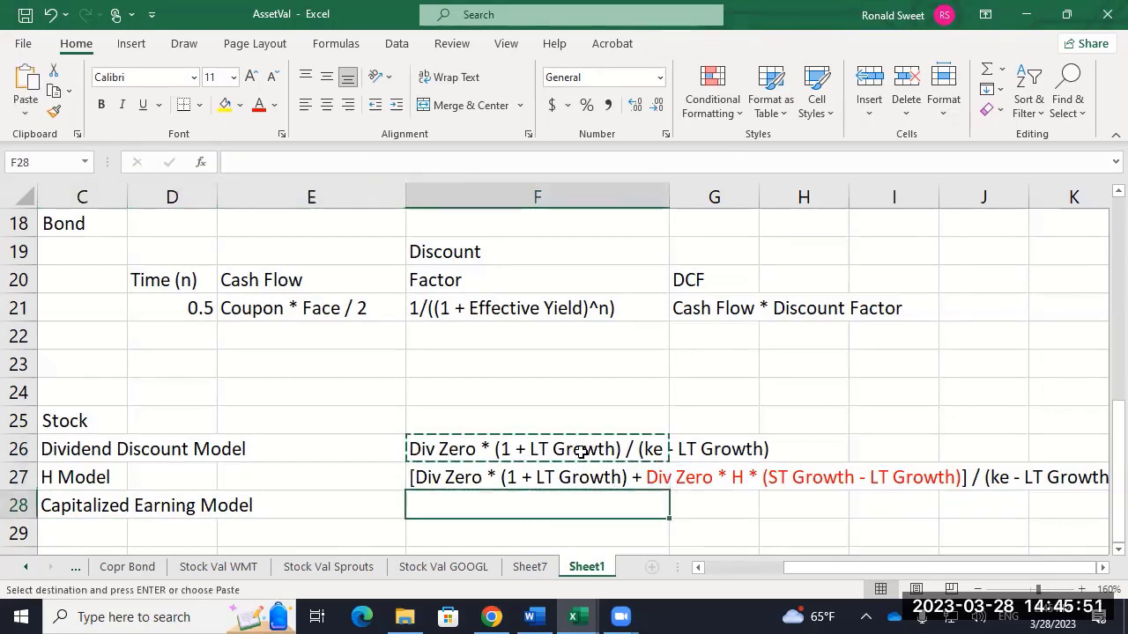
{"action": "key", "text": "ctrl+v"}
Edit F28 to read 'EPS Zero * (1 + Inflation) / (ke - Inflation)'.
{"action": "key", "text": "F2"}
{"action": "key", "text": "Home"}
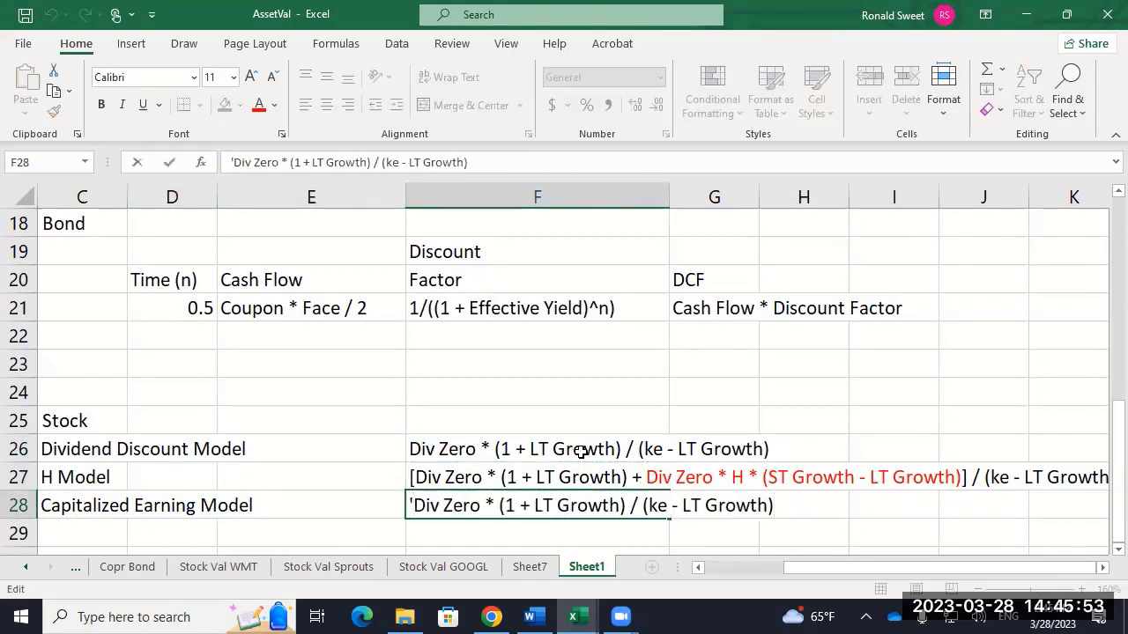
{"action": "key", "text": "Delete"}
{"action": "key", "text": "Delete"}
{"action": "key", "text": "Delete"}
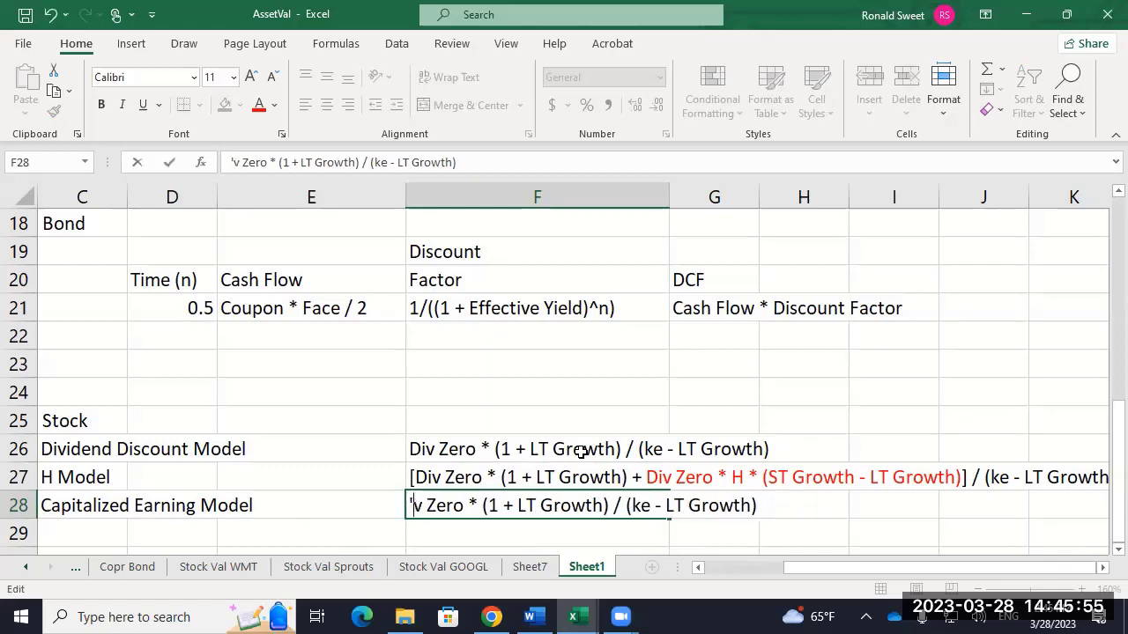
{"action": "type", "text": "EPS"}
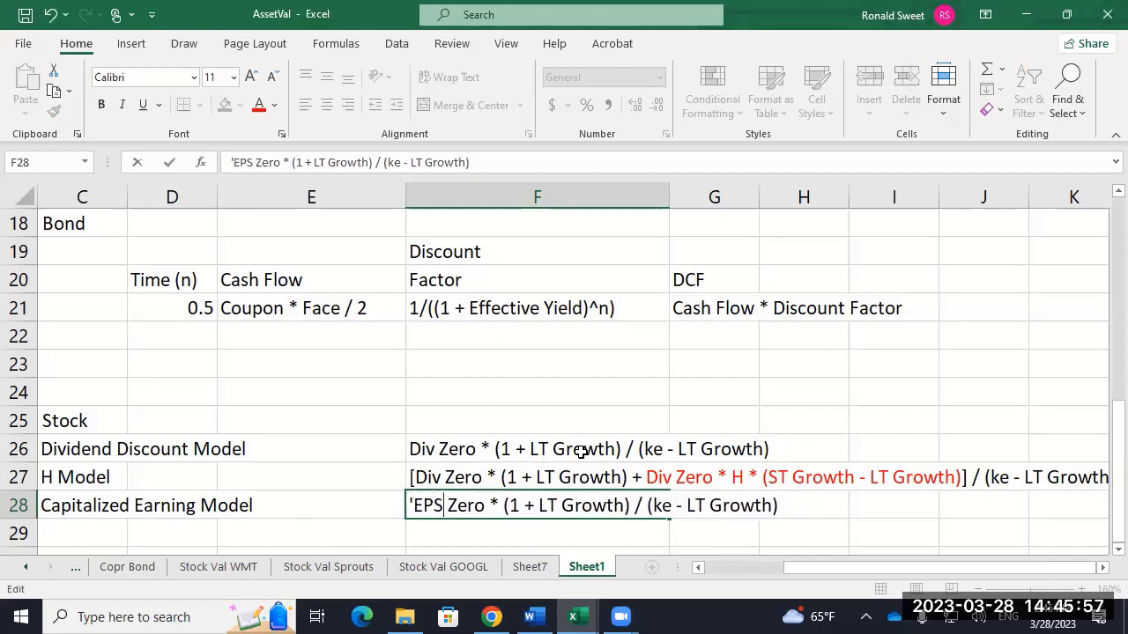
{"action": "key", "text": "Right"}
{"action": "key", "text": "Right"}
{"action": "key", "text": "Right"}
{"action": "key", "text": "Right"}
{"action": "key", "text": "Right"}
{"action": "key", "text": "Right"}
{"action": "key", "text": "Right"}
{"action": "key", "text": "Right"}
{"action": "key", "text": "Right"}
{"action": "key", "text": "Right"}
{"action": "key", "text": "Right"}
{"action": "key", "text": "Right"}
{"action": "key", "text": "shift+Right"}
{"action": "key", "text": "shift+Right"}
{"action": "key", "text": "shift+Right"}
{"action": "key", "text": "shift+Right"}
{"action": "key", "text": "shift+Right"}
{"action": "key", "text": "shift+Right"}
{"action": "key", "text": "shift+Right"}
{"action": "key", "text": "shift+Right"}
{"action": "key", "text": "shift+Right"}
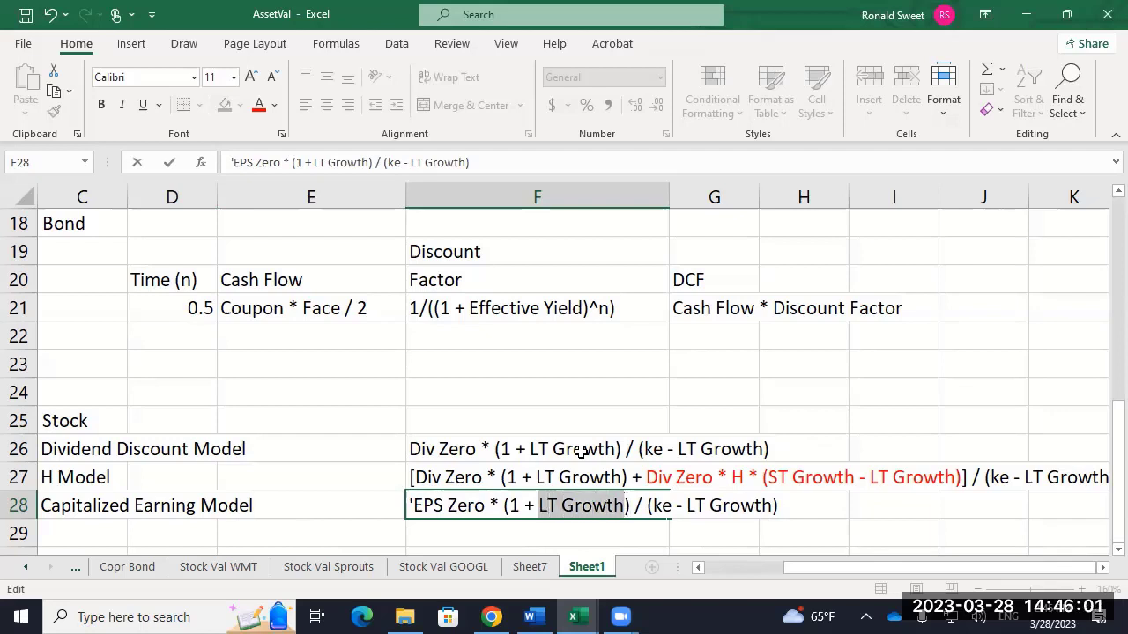
{"action": "type", "text": "Inflation"}
{"action": "key", "text": "Right"}
{"action": "key", "text": "Right"}
{"action": "key", "text": "Right"}
{"action": "key", "text": "Right"}
{"action": "key", "text": "Right"}
{"action": "key", "text": "Right"}
{"action": "key", "text": "Right"}
{"action": "key", "text": "Right"}
{"action": "key", "text": "Right"}
{"action": "key", "text": "Right"}
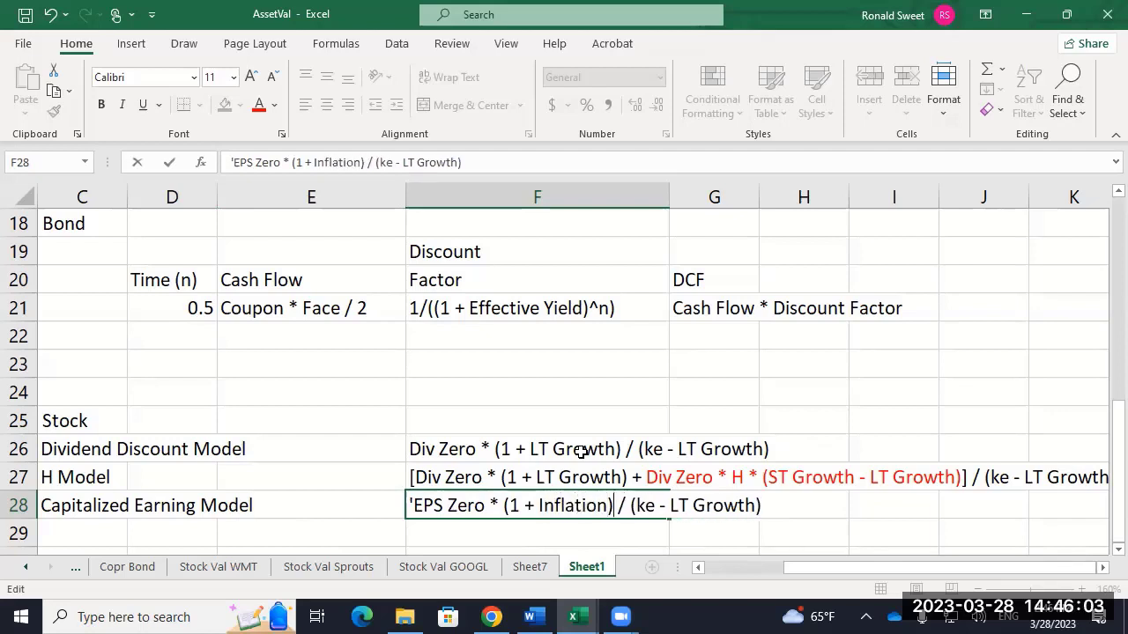
{"action": "key", "text": "shift+Right"}
{"action": "key", "text": "shift+Right"}
{"action": "key", "text": "shift+Right"}
{"action": "key", "text": "shift+Right"}
{"action": "key", "text": "shift+Right"}
{"action": "key", "text": "shift+Right"}
{"action": "key", "text": "shift+Right"}
{"action": "key", "text": "shift+Right"}
{"action": "key", "text": "shift+Right"}
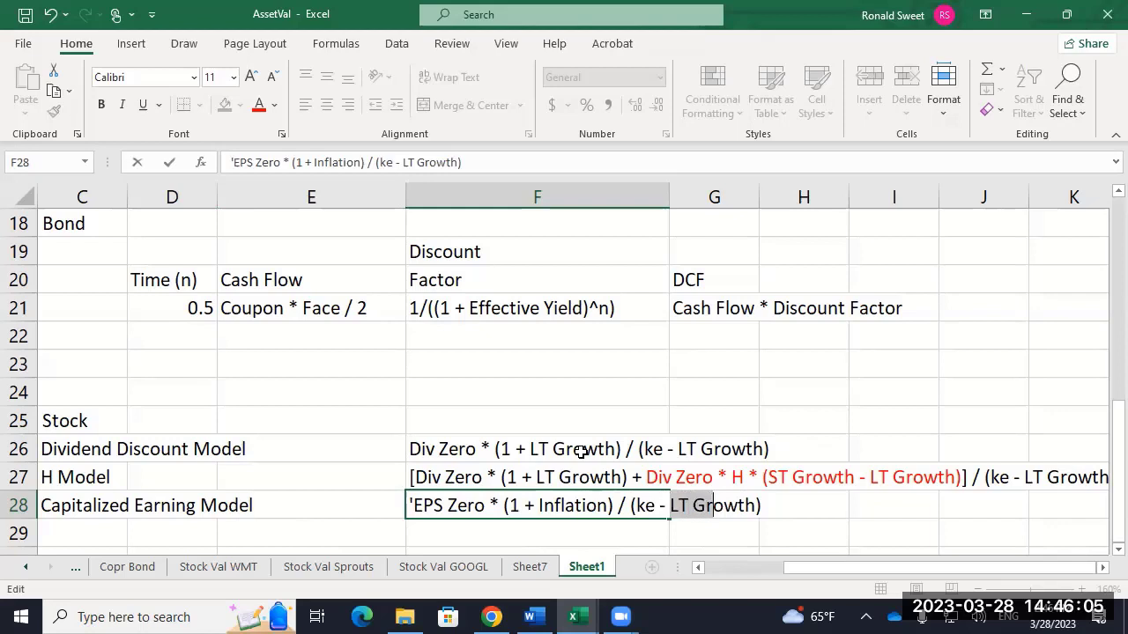
{"action": "type", "text": "Inflation"}
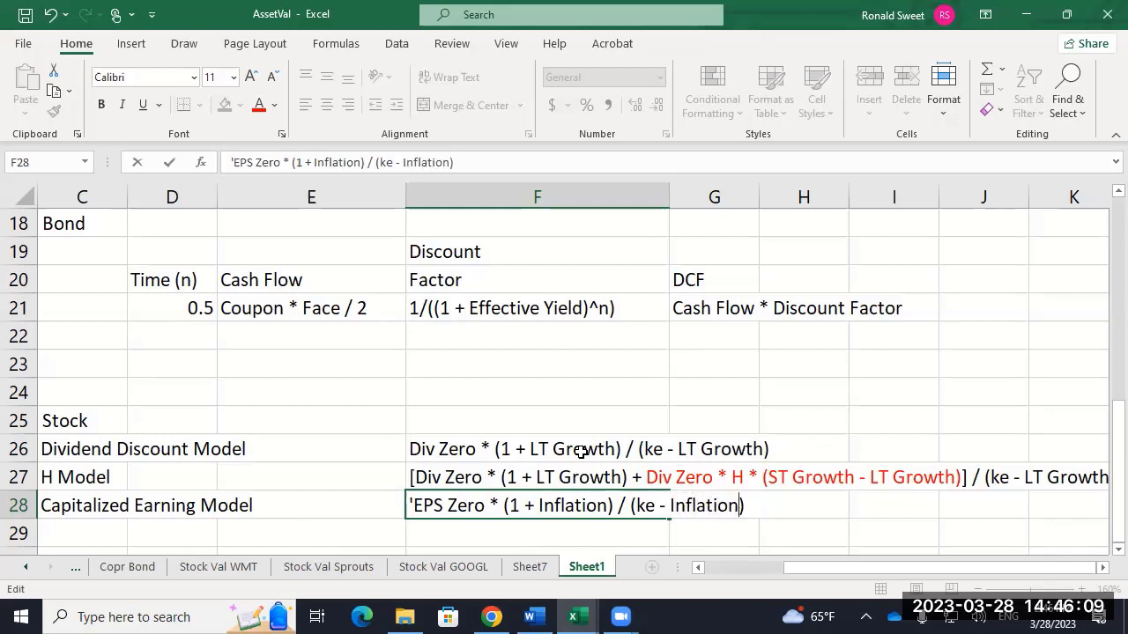
{"action": "key", "text": "Return"}
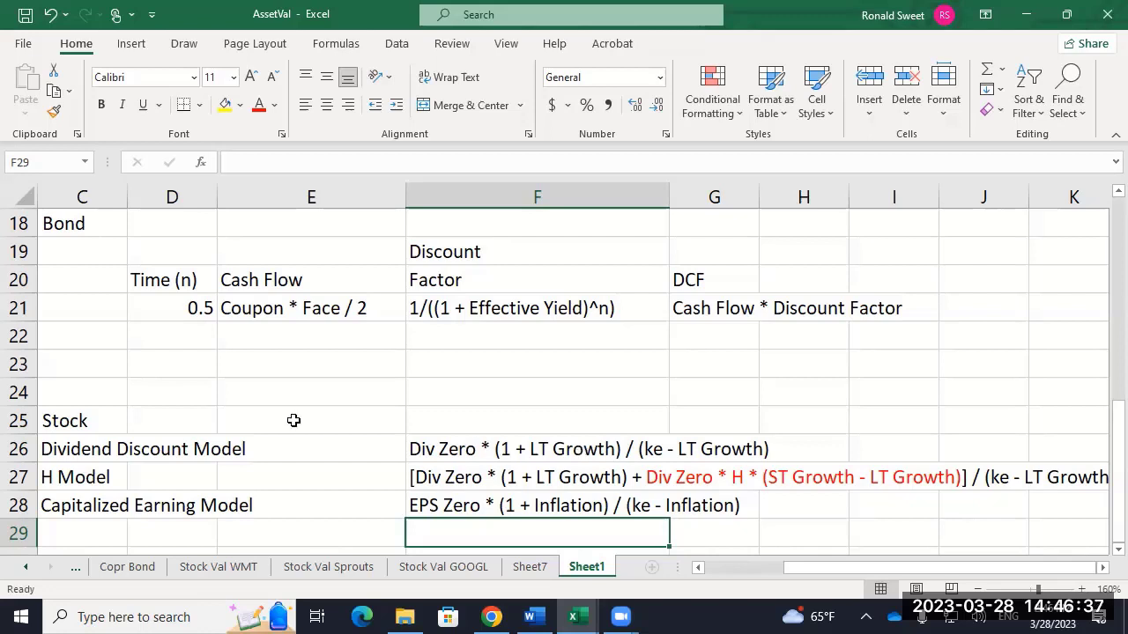
{"action": "left_click", "coordinate": [478, 484]}
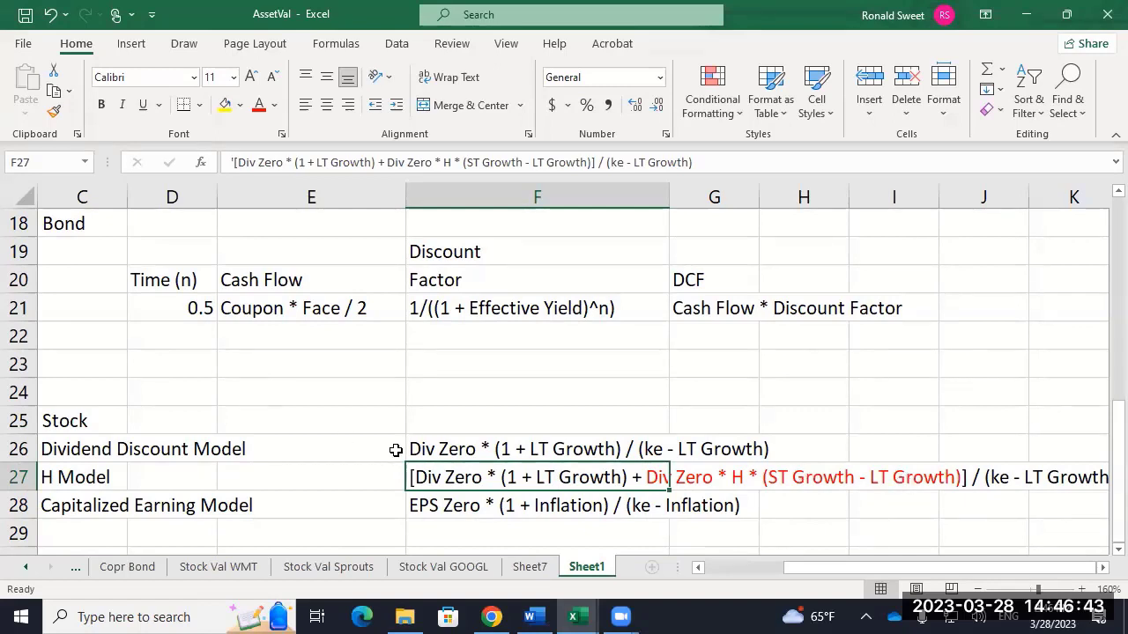
{"action": "left_click", "coordinate": [462, 449]}
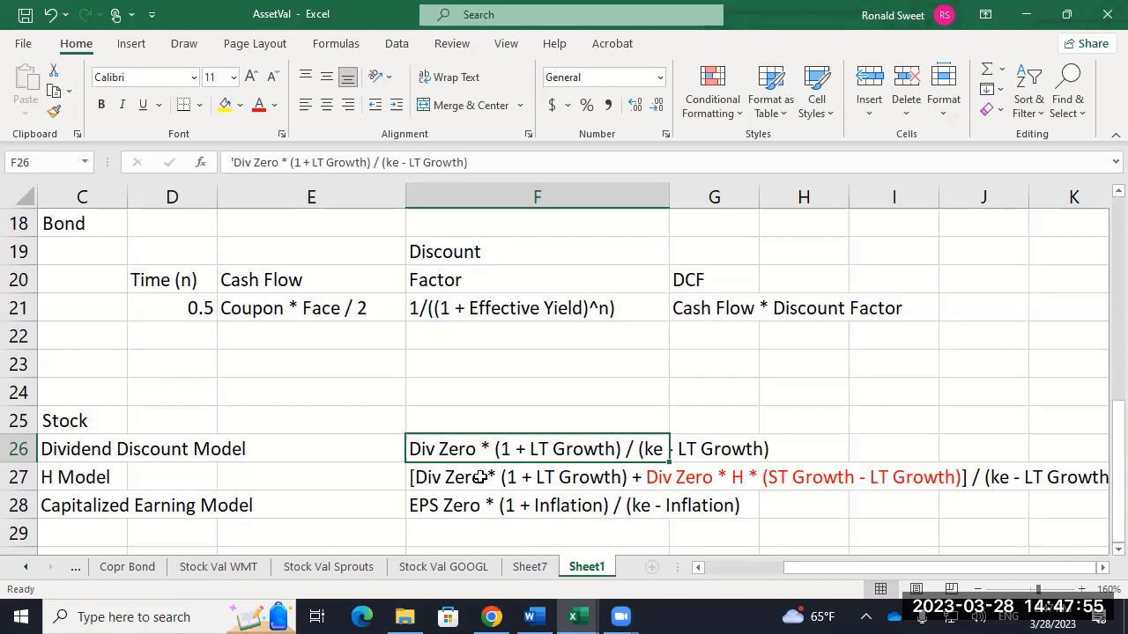
{"action": "key", "text": "Down"}
{"action": "key", "text": "Down"}
{"action": "key", "text": "Up"}
{"action": "key", "text": "Up"}
{"action": "key", "text": "Down"}
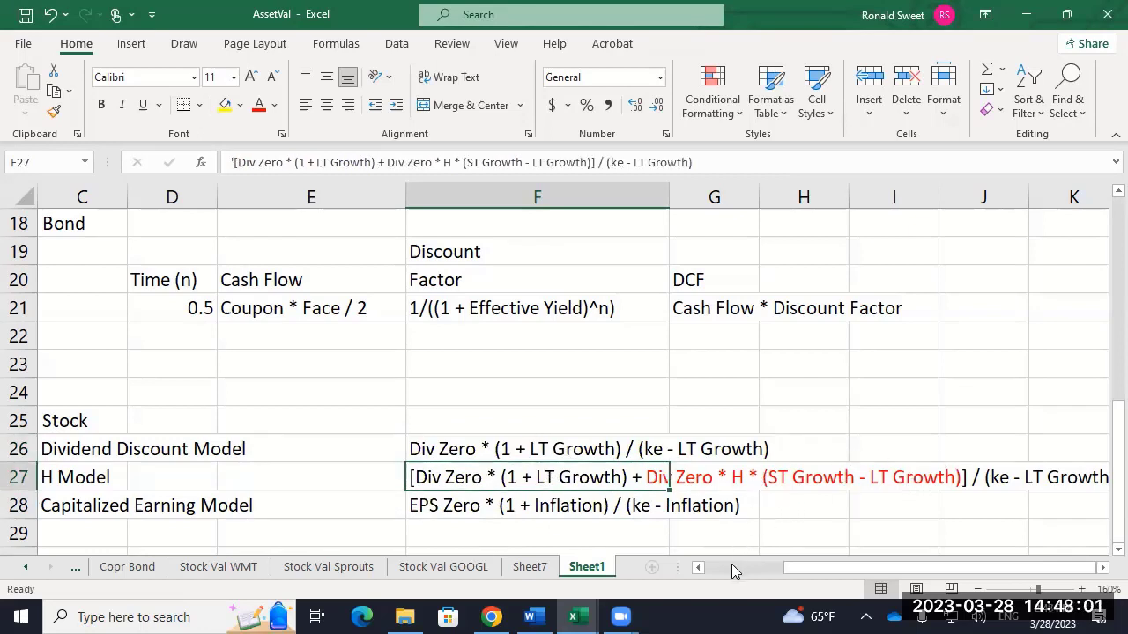
{"action": "scroll", "coordinate": [574, 481], "scroll_direction": "down", "scroll_amount": 1}
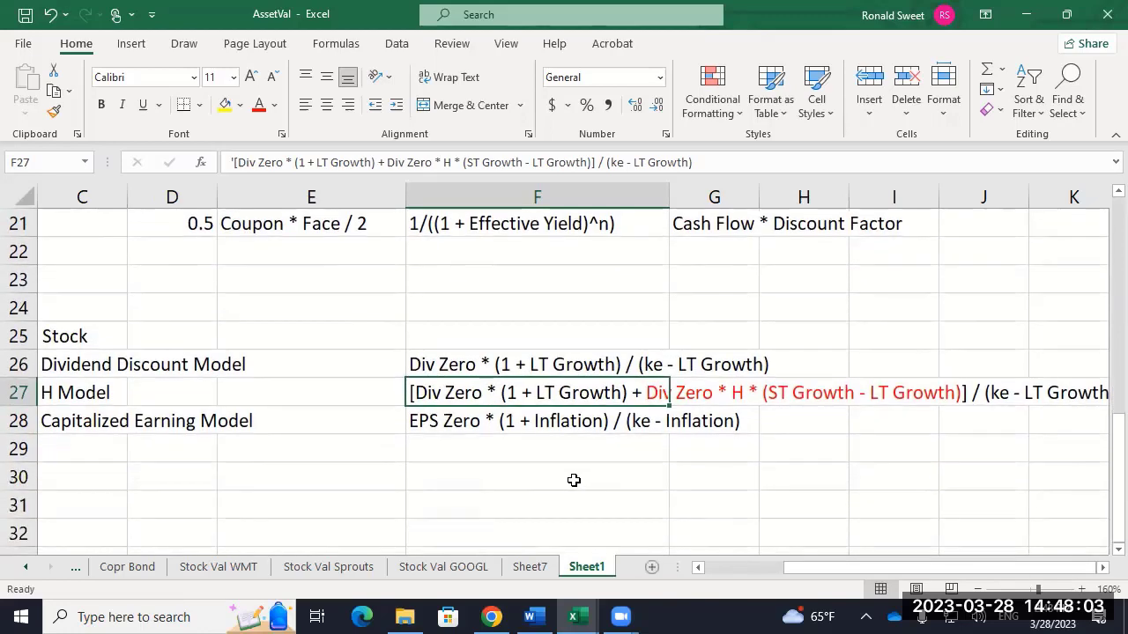
{"action": "key", "text": "Left"}
{"action": "key", "text": "Left"}
{"action": "key", "text": "Left"}
{"action": "key", "text": "Left"}
{"action": "key", "text": "Left"}
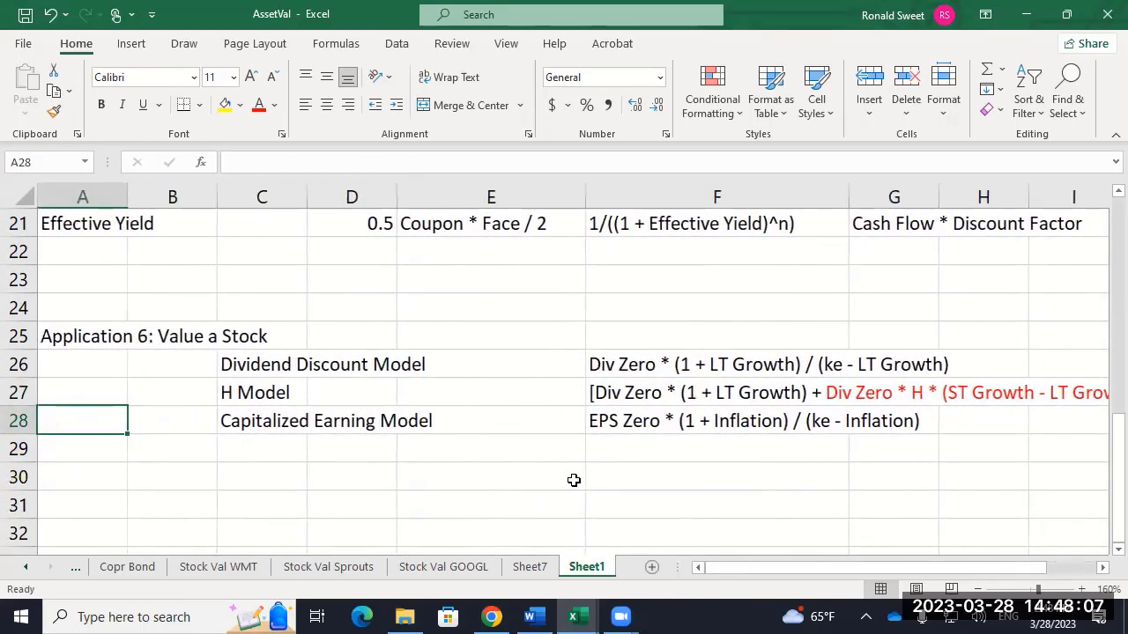
Type the heading 'Applications 7 and 8: Discount Rate' into cell A31.
{"action": "key", "text": "Right"}
{"action": "key", "text": "Right"}
{"action": "key", "text": "Down"}
{"action": "key", "text": "Down"}
{"action": "key", "text": "Down"}
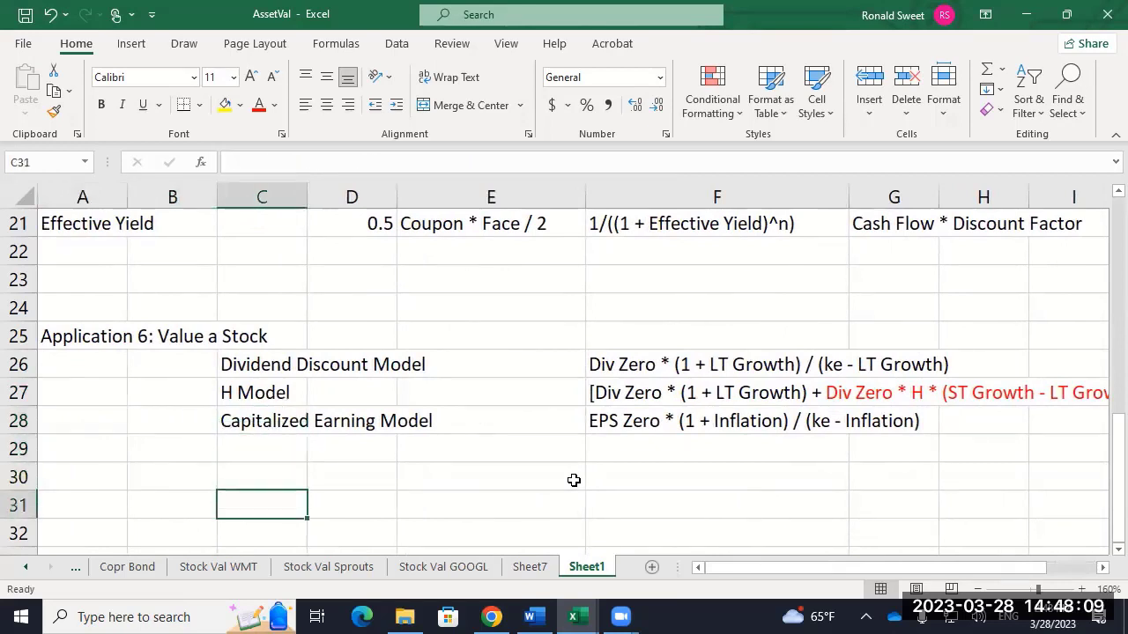
{"action": "key", "text": "Left"}
{"action": "key", "text": "Left"}
{"action": "type", "text": "Applica"}
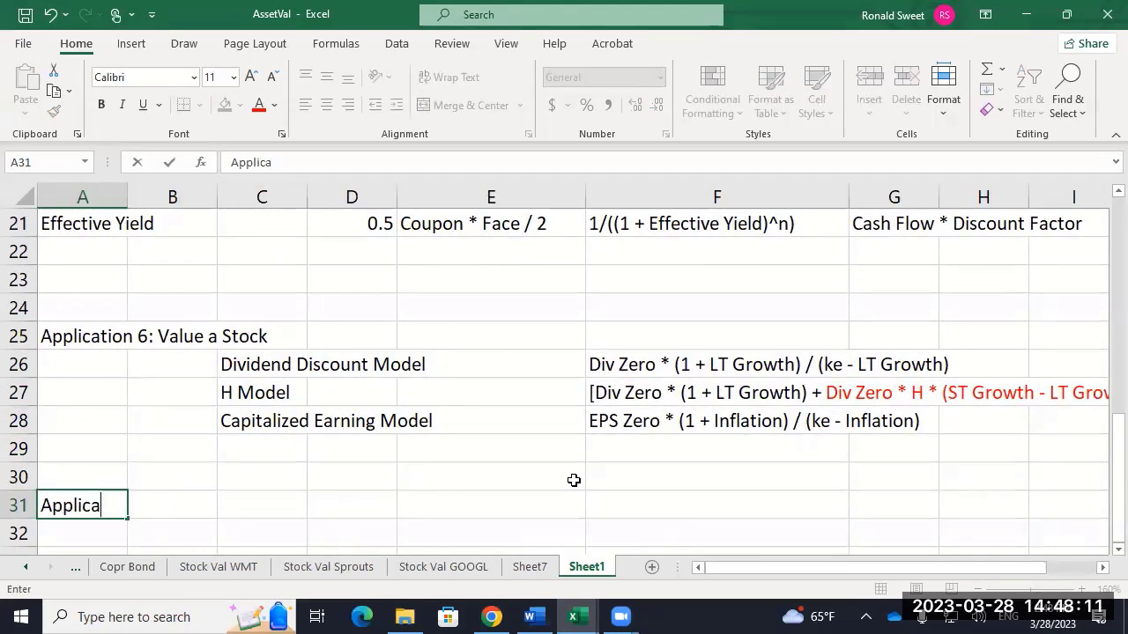
{"action": "type", "text": "tions 7"}
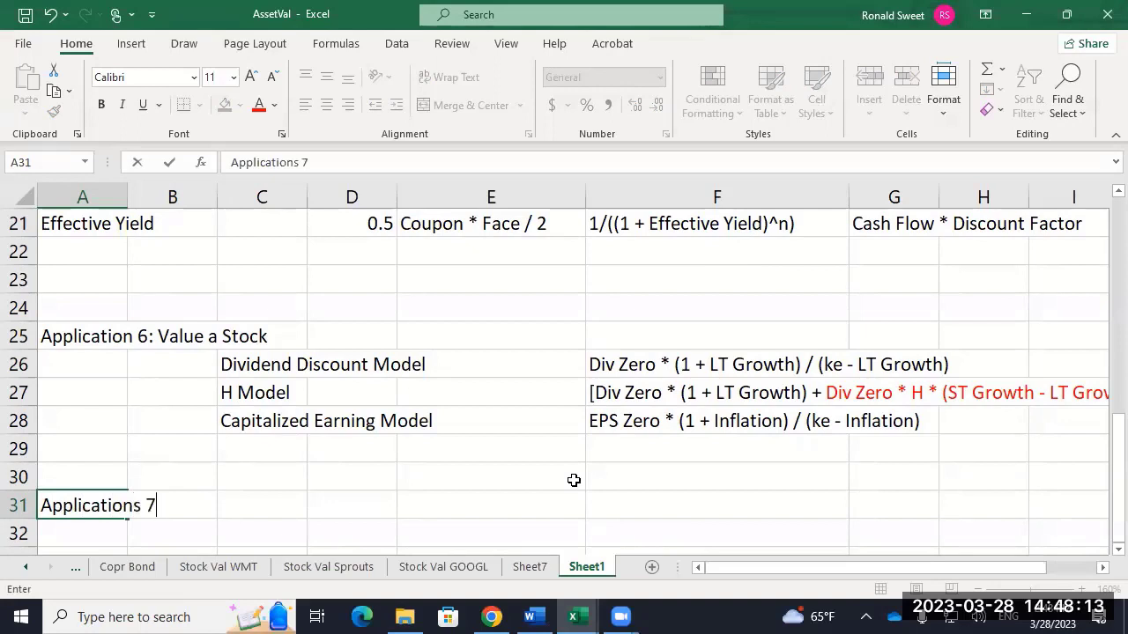
{"action": "type", "text": " and 8:"}
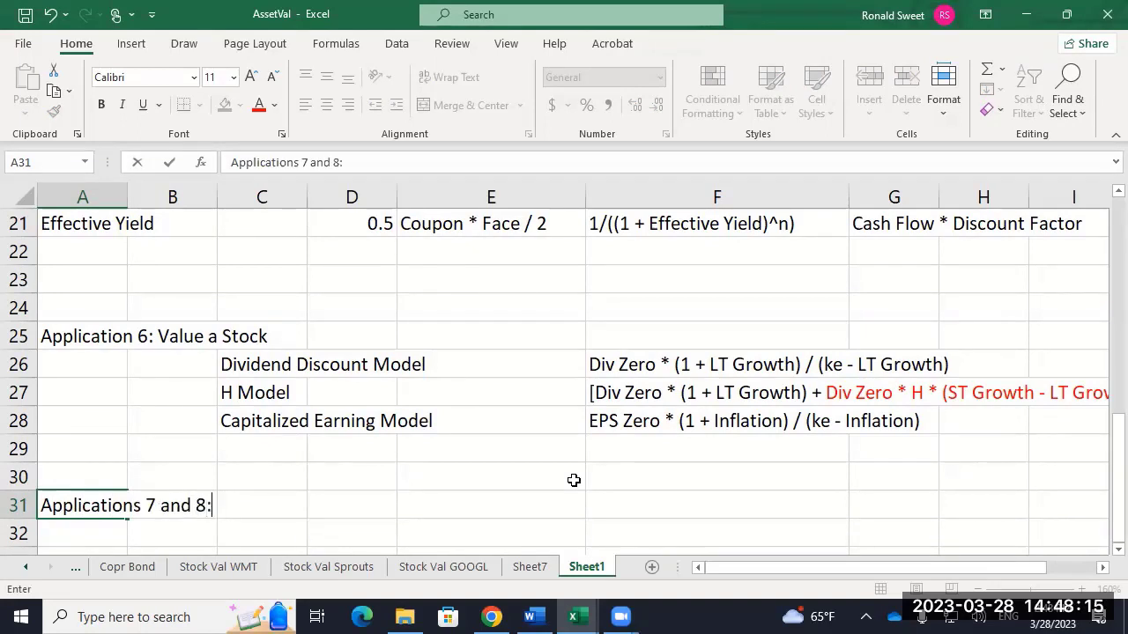
{"action": "type", "text": " Discount Rate"}
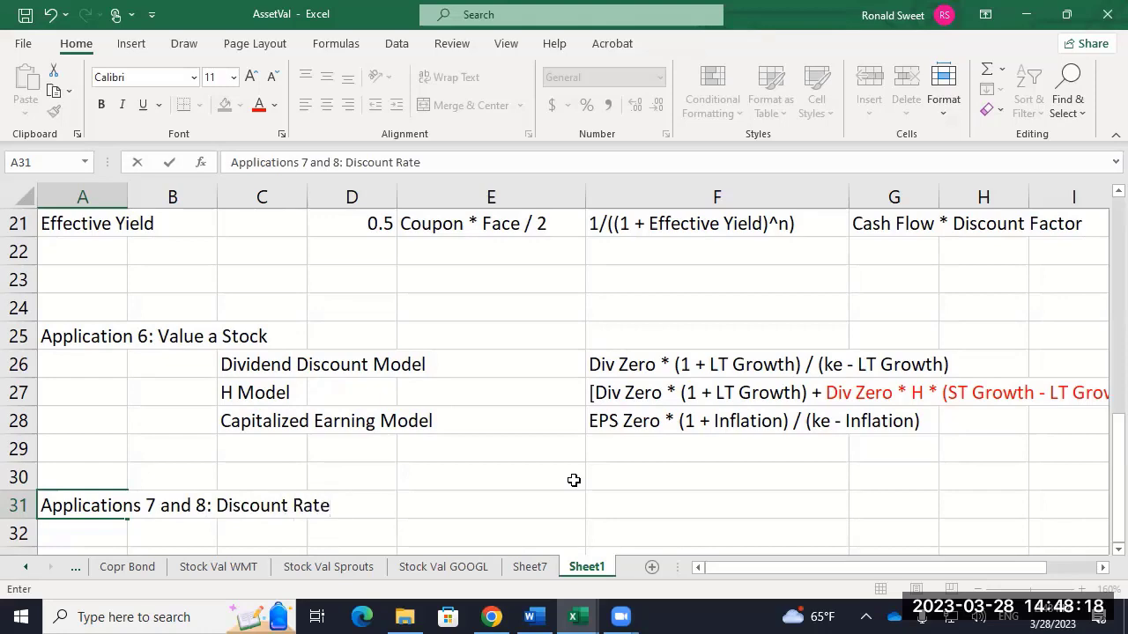
{"action": "key", "text": "ctrl+Return"}
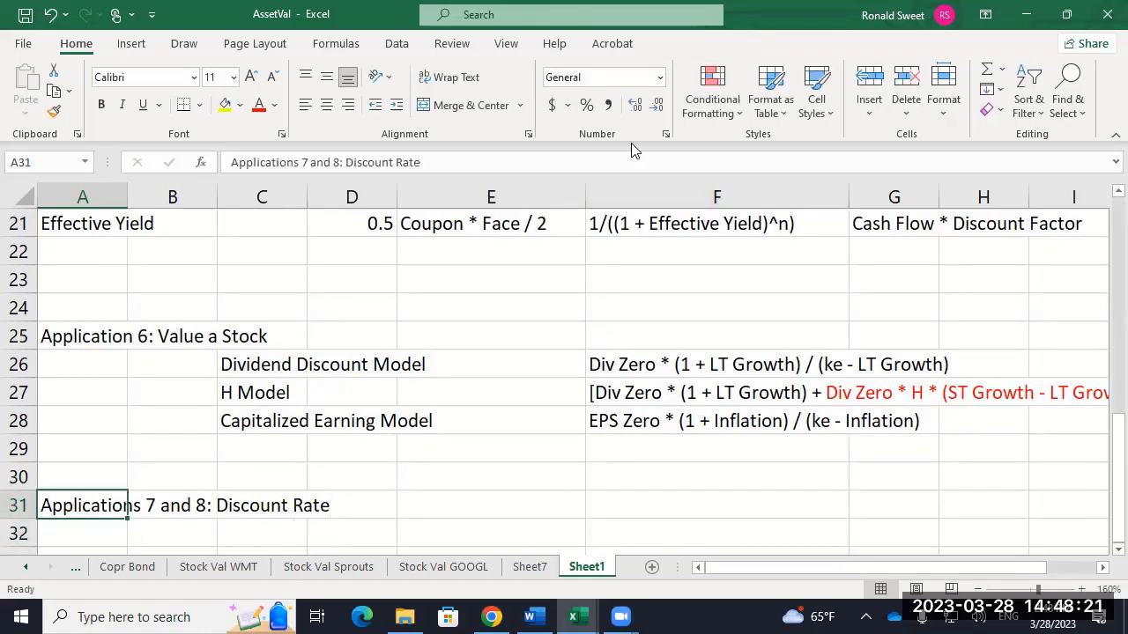
{"action": "scroll", "coordinate": [411, 332], "scroll_direction": "up", "scroll_amount": 3}
{"action": "left_click", "coordinate": [62, 447]}
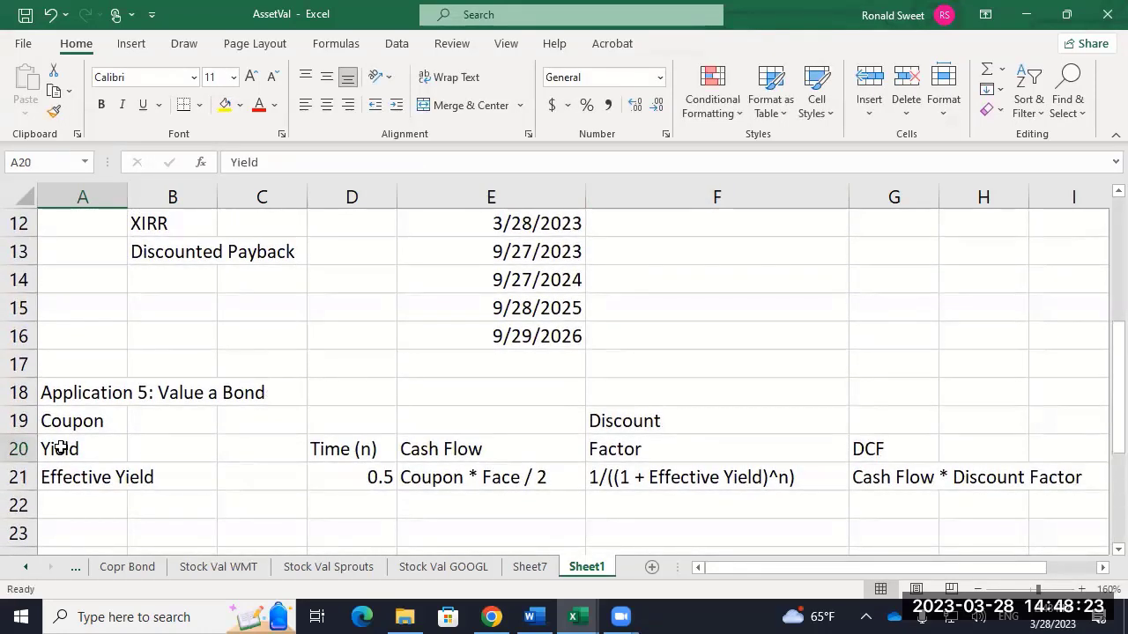
{"action": "scroll", "coordinate": [652, 449], "scroll_direction": "down", "scroll_amount": 3}
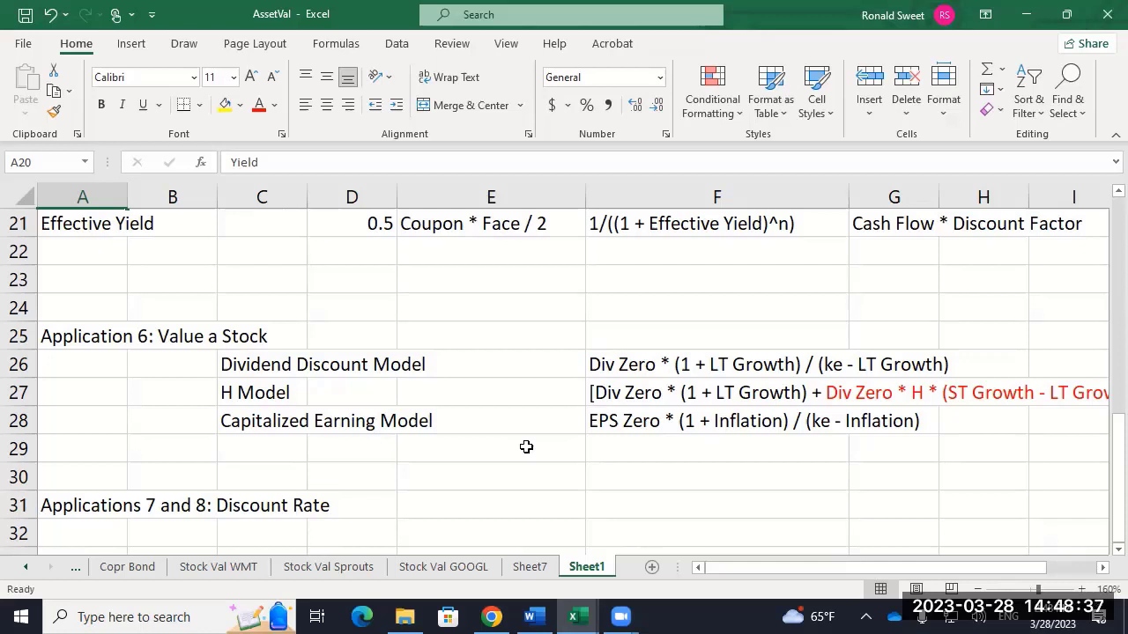
{"action": "key", "text": "ctrl+Down"}
{"action": "key", "text": "ctrl+Down"}
{"action": "key", "text": "ctrl+Down"}
{"action": "key", "text": "Down"}
{"action": "key", "text": "Down"}
{"action": "scroll", "coordinate": [526, 447], "scroll_direction": "down", "scroll_amount": 1}
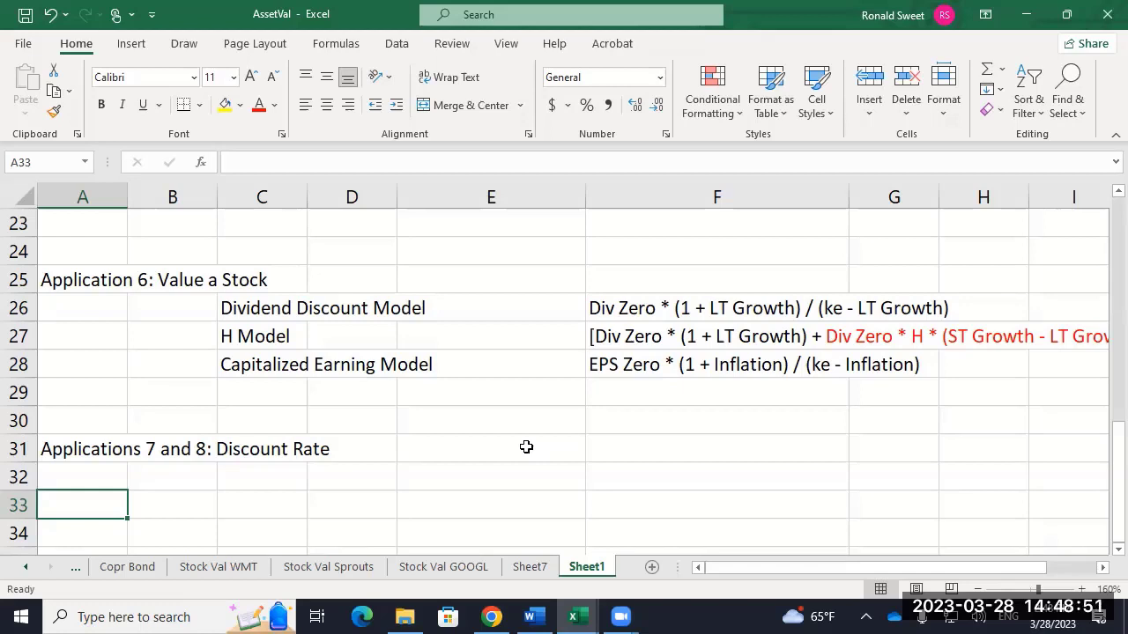
{"action": "key", "text": "Up"}
{"action": "key", "text": "Up"}
{"action": "key", "text": "Up"}
{"action": "key", "text": "Up"}
{"action": "key", "text": "Up"}
{"action": "key", "text": "Up"}
{"action": "key", "text": "Up"}
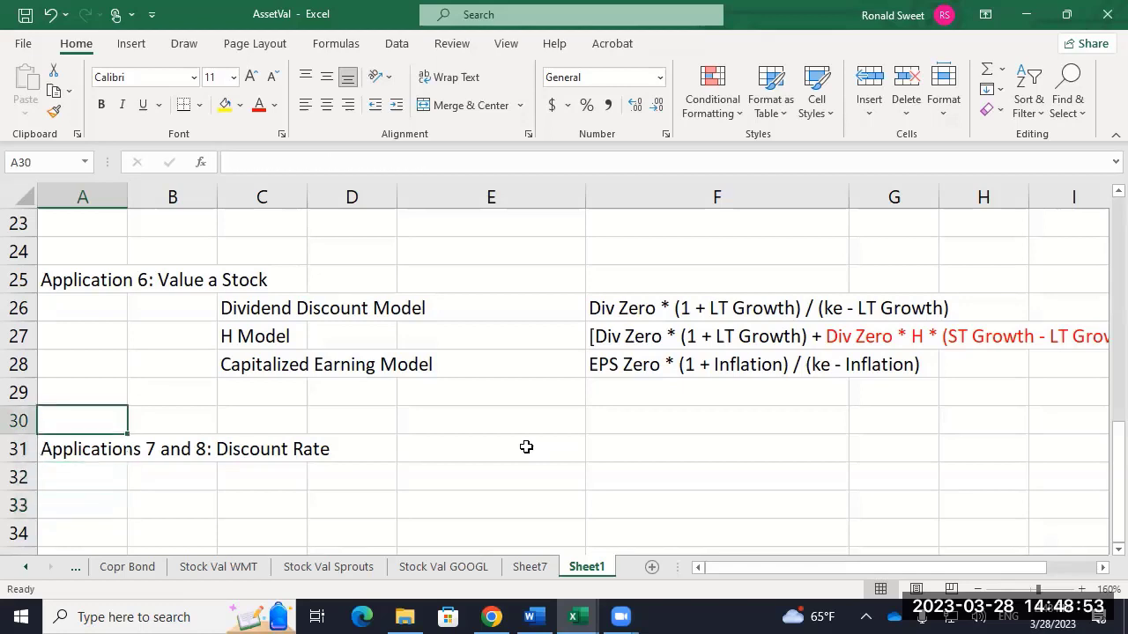
{"action": "key", "text": "Down"}
{"action": "key", "text": "Down"}
{"action": "key", "text": "Down"}
{"action": "key", "text": "Down"}
{"action": "key", "text": "Down"}
{"action": "key", "text": "Down"}
{"action": "key", "text": "Down"}
{"action": "key", "text": "Down"}
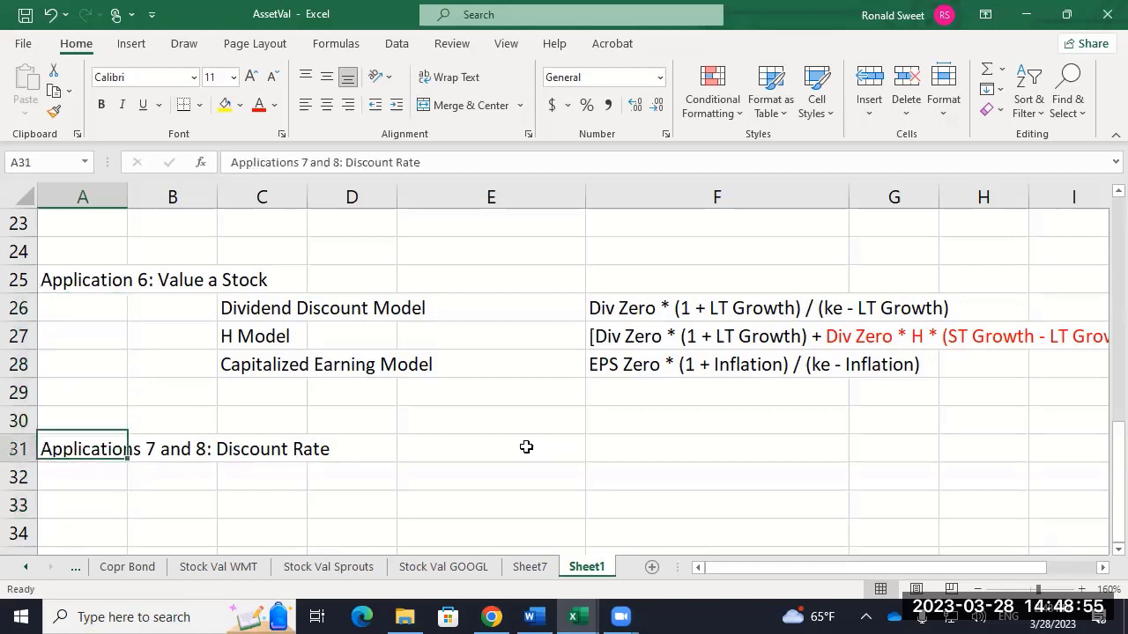
{"action": "key", "text": "Up"}
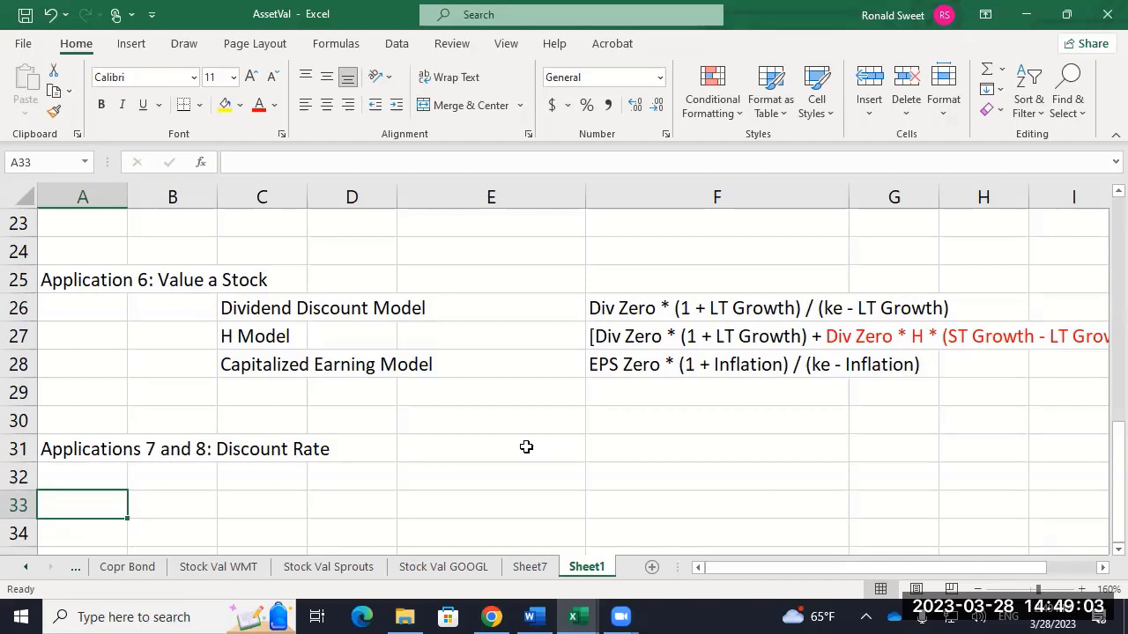
{"action": "key", "text": "Up"}
{"action": "key", "text": "Up"}
{"action": "key", "text": "Up"}
{"action": "key", "text": "Up"}
{"action": "key", "text": "Up"}
{"action": "key", "text": "Up"}
{"action": "key", "text": "Up"}
{"action": "key", "text": "Up"}
{"action": "key", "text": "Up"}
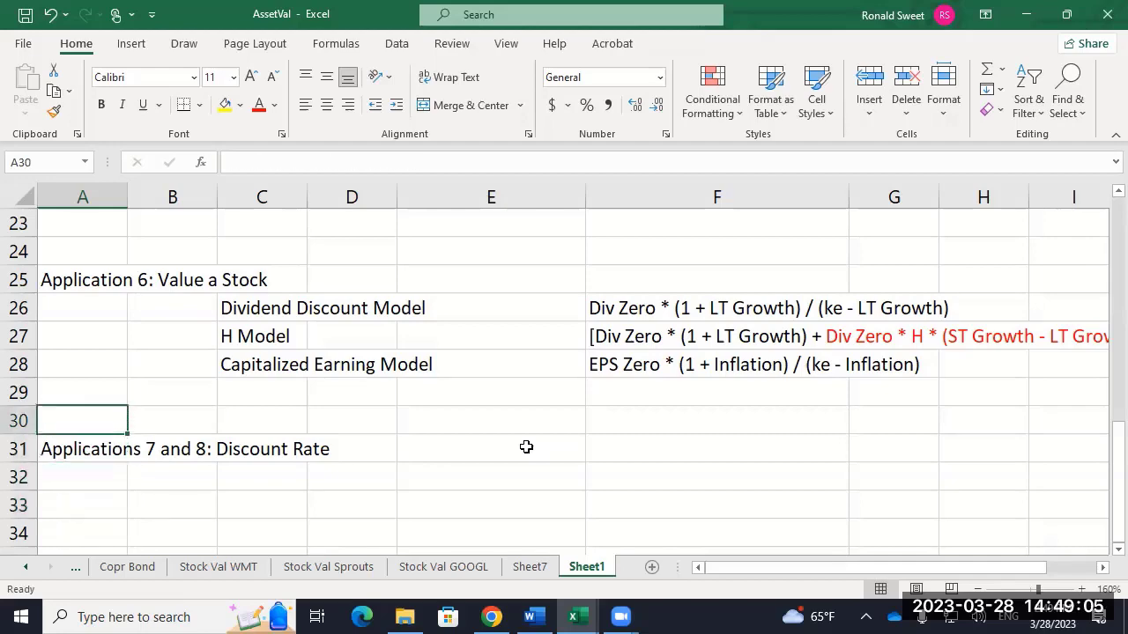
{"action": "key", "text": "Up"}
{"action": "key", "text": "Up"}
{"action": "key", "text": "Up"}
{"action": "key", "text": "Up"}
{"action": "key", "text": "Up"}
{"action": "key", "text": "Up"}
{"action": "key", "text": "Up"}
{"action": "key", "text": "Up"}
{"action": "key", "text": "Up"}
{"action": "key", "text": "Up"}
{"action": "key", "text": "Up"}
{"action": "key", "text": "Up"}
{"action": "key", "text": "Up"}
{"action": "key", "text": "Up"}
{"action": "key", "text": "Up"}
{"action": "key", "text": "Up"}
{"action": "key", "text": "Up"}
{"action": "key", "text": "Up"}
{"action": "key", "text": "Up"}
{"action": "key", "text": "Up"}
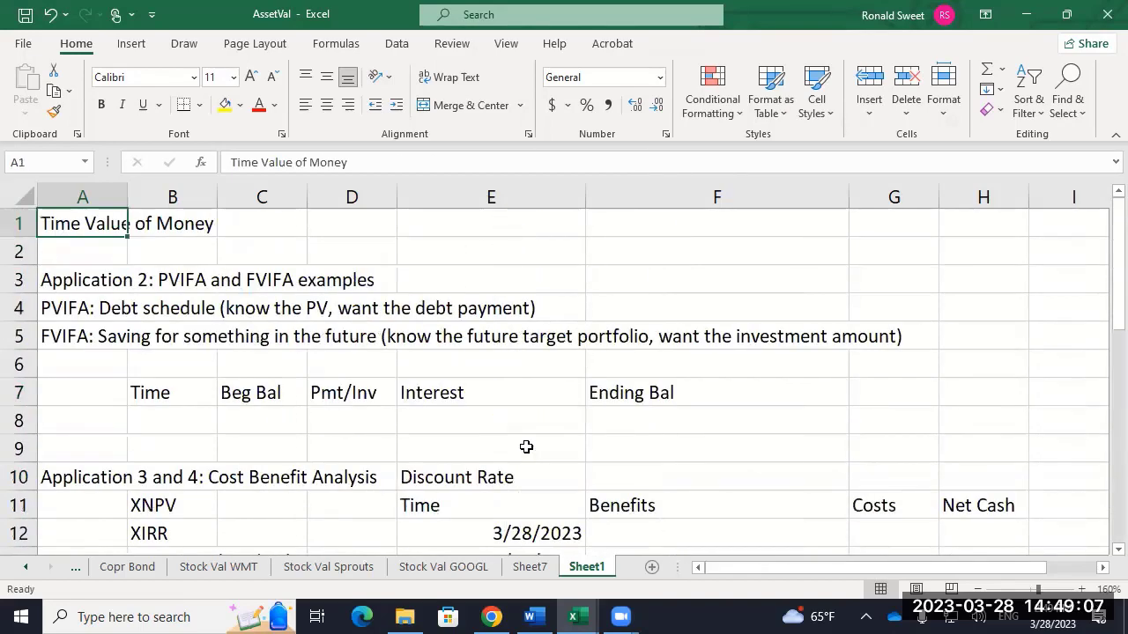
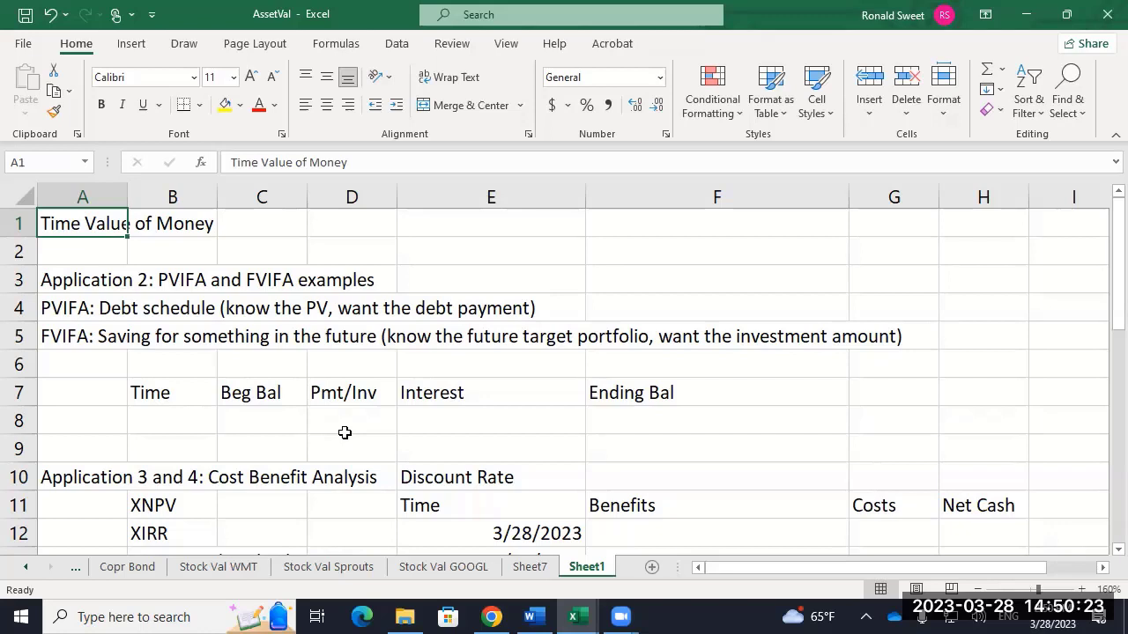
Go to the top of the Stock Val GOOGL sheet and select cell D1.
{"action": "key", "text": "Right"}
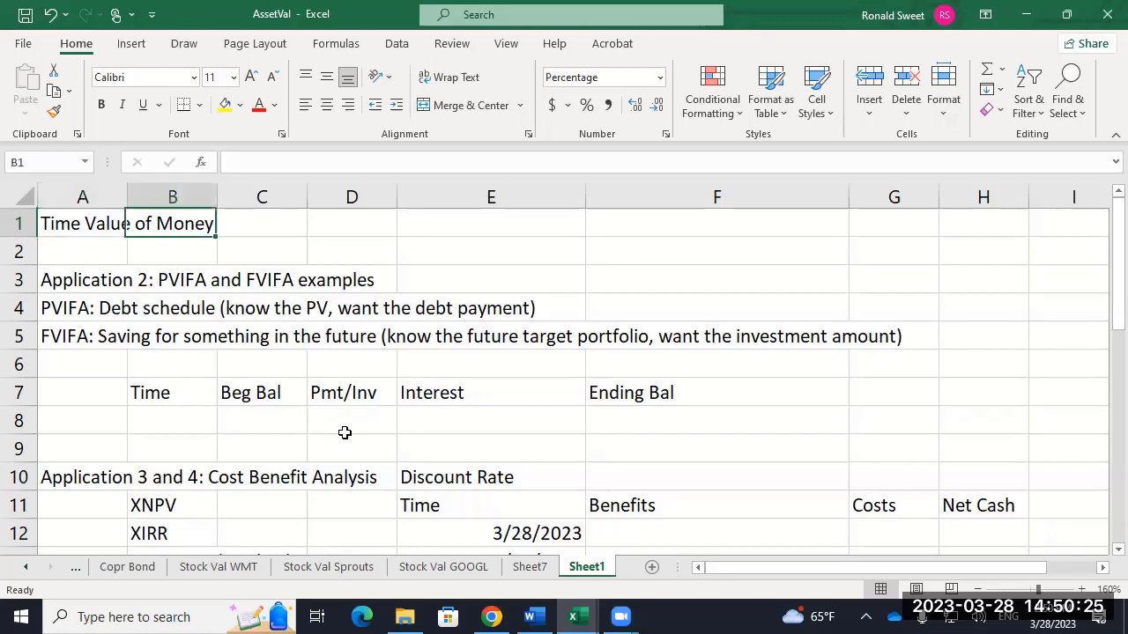
{"action": "key", "text": "Right"}
{"action": "key", "text": "Left"}
{"action": "key", "text": "Left"}
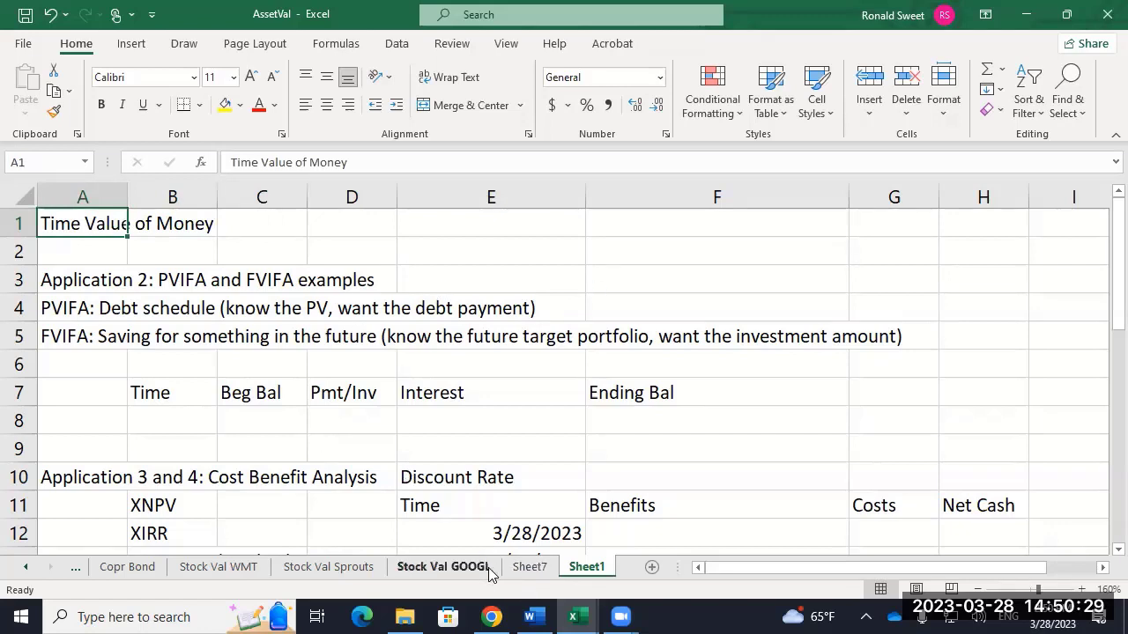
{"action": "left_click", "coordinate": [431, 571]}
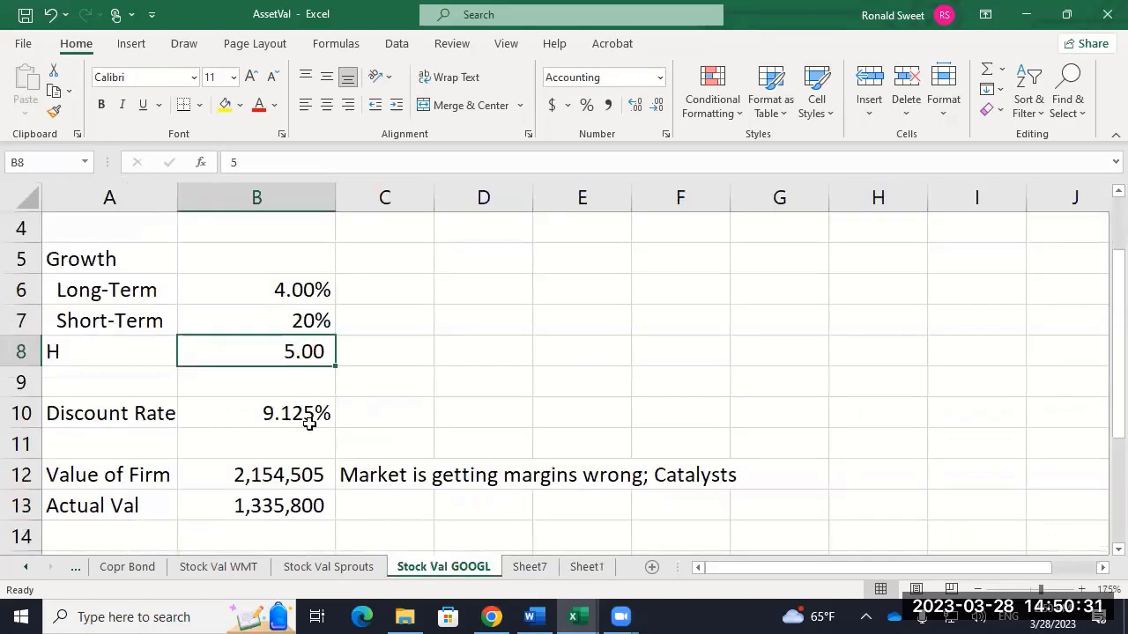
{"action": "key", "text": "ctrl+Home"}
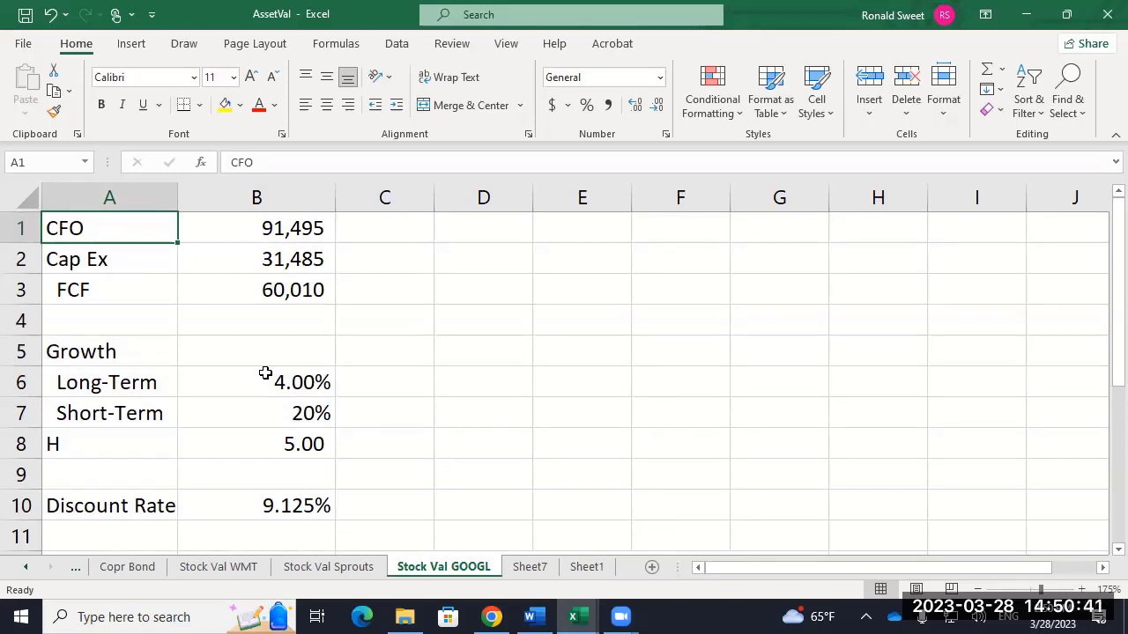
{"action": "left_click", "coordinate": [484, 234]}
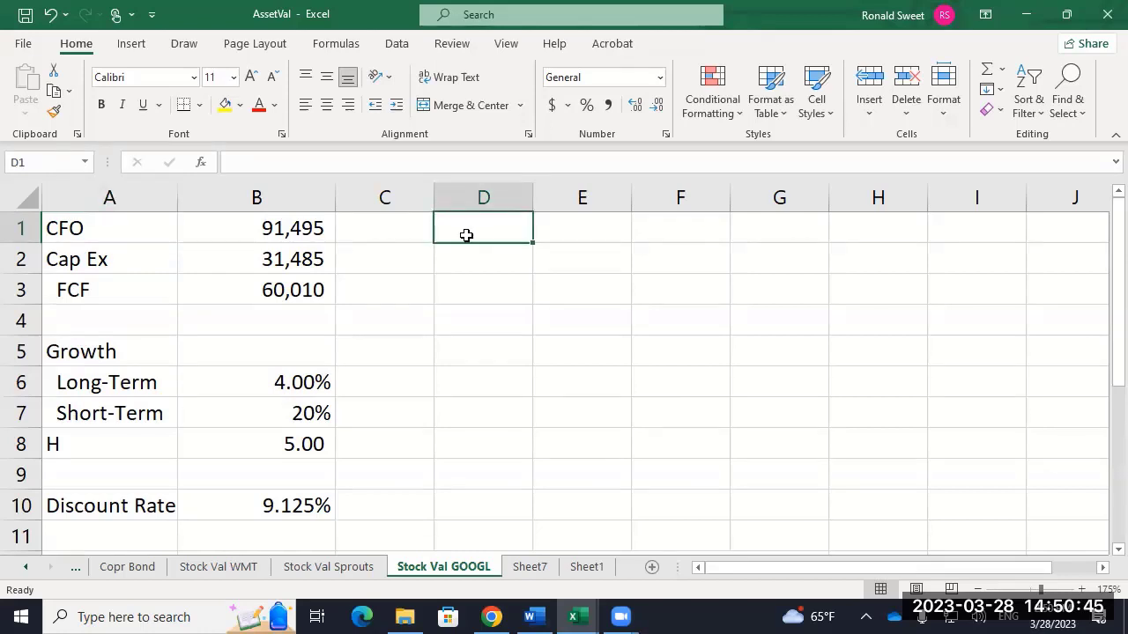
Enter the heading 'Capitalized Earnings Model' in D1 and the note 'It is not CAP-M' below.
{"action": "type", "text": "Capi"}
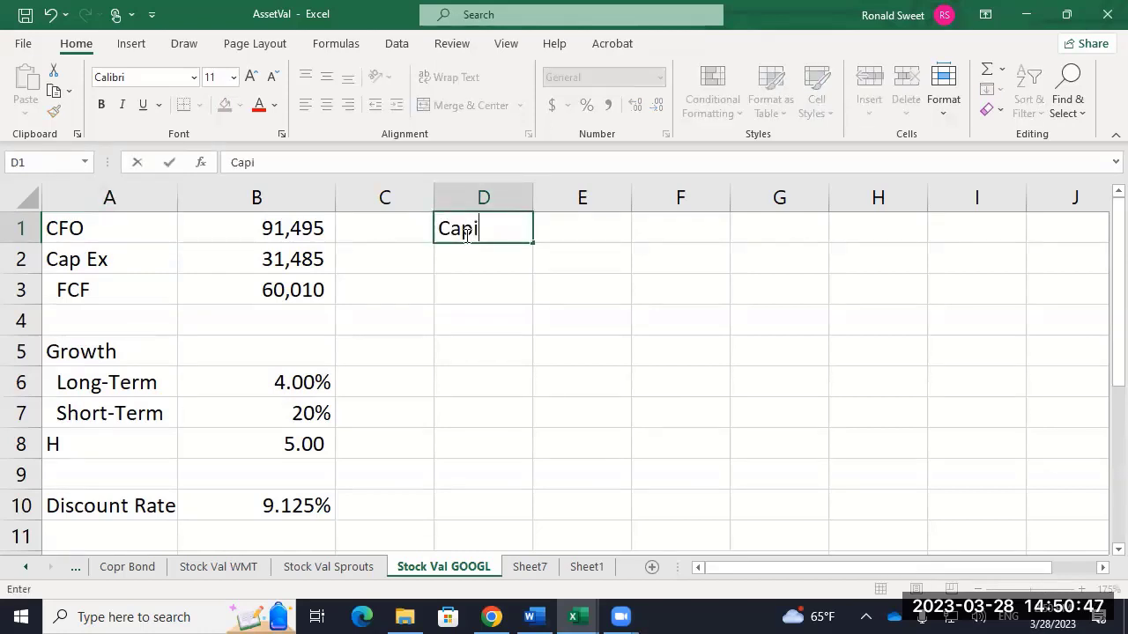
{"action": "type", "text": "talized Ea"}
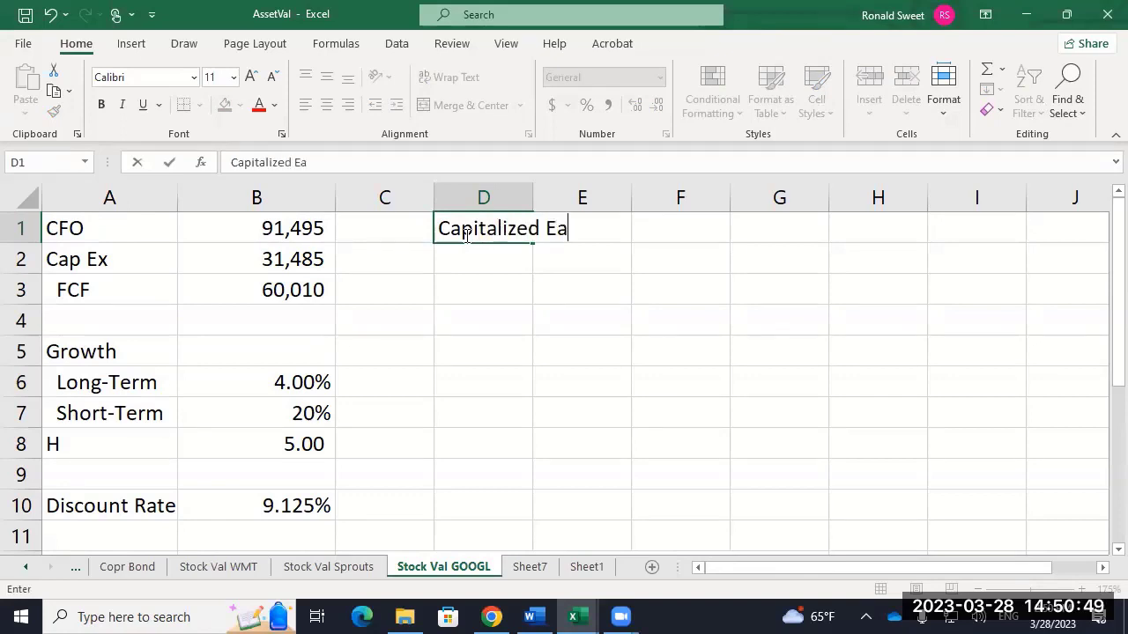
{"action": "type", "text": "rnings Model"}
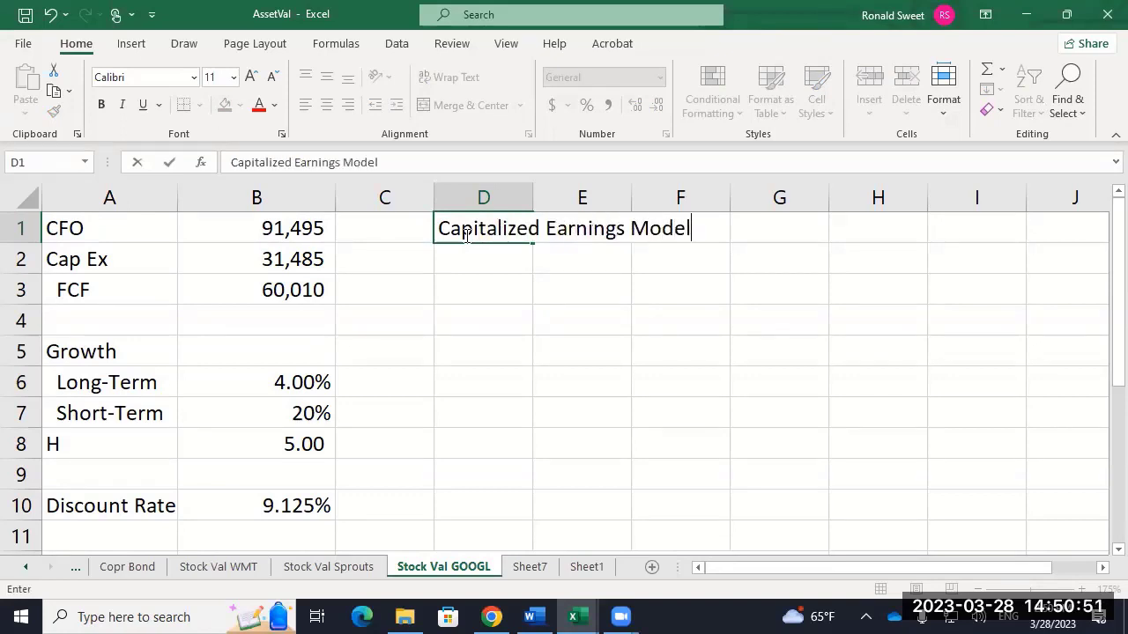
{"action": "key", "text": "Return"}
{"action": "key", "text": "Return"}
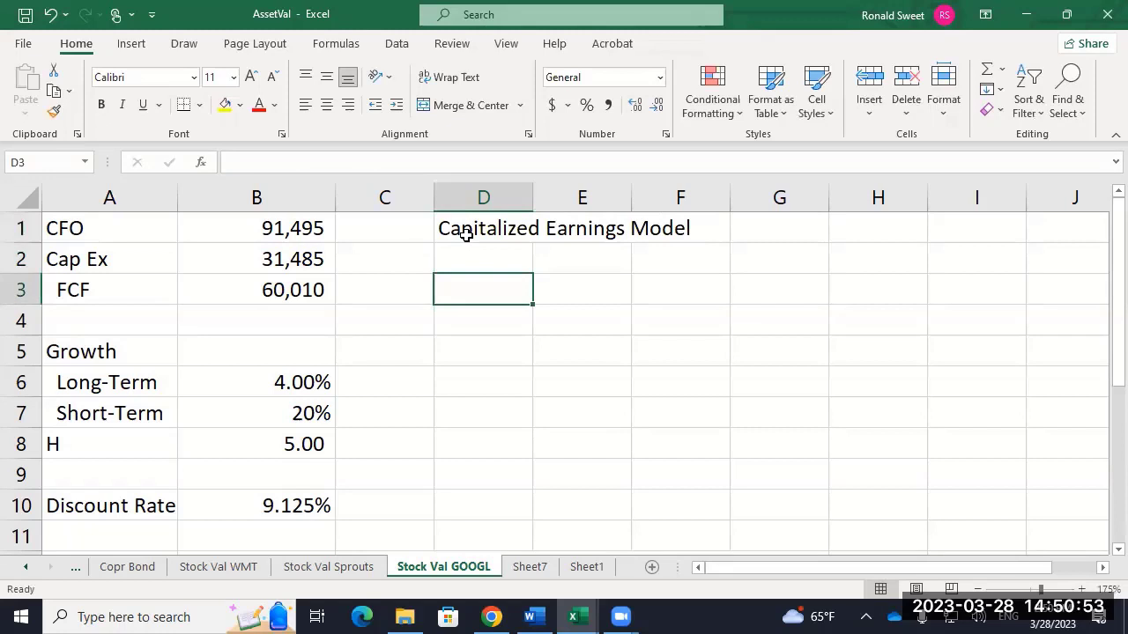
{"action": "type", "text": "It is not CAP-M"}
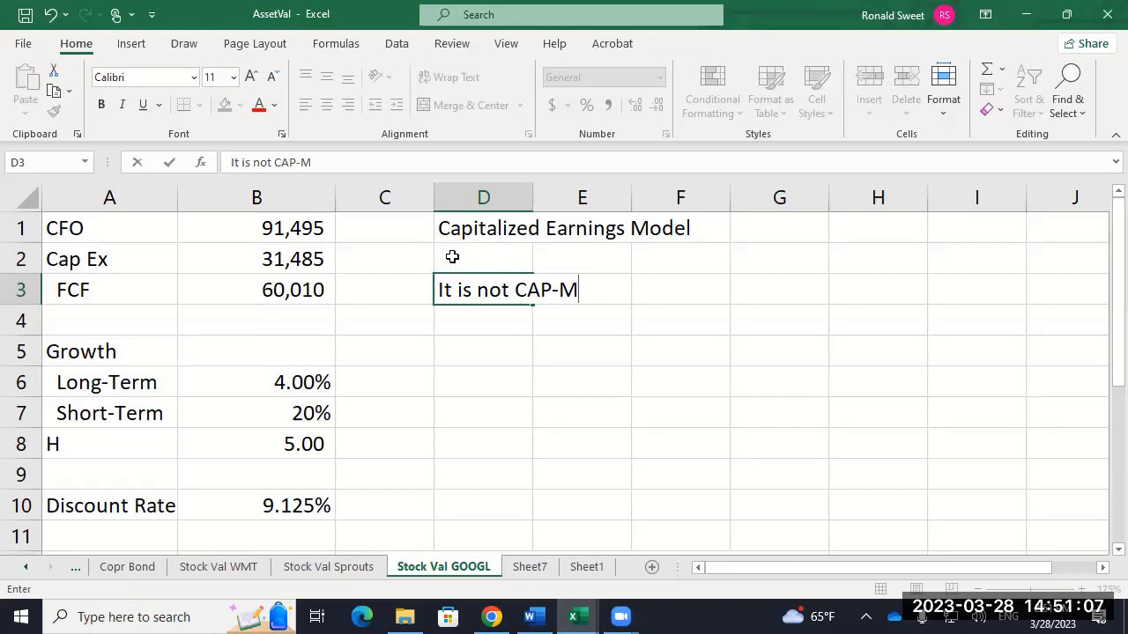
{"action": "left_click", "coordinate": [448, 224]}
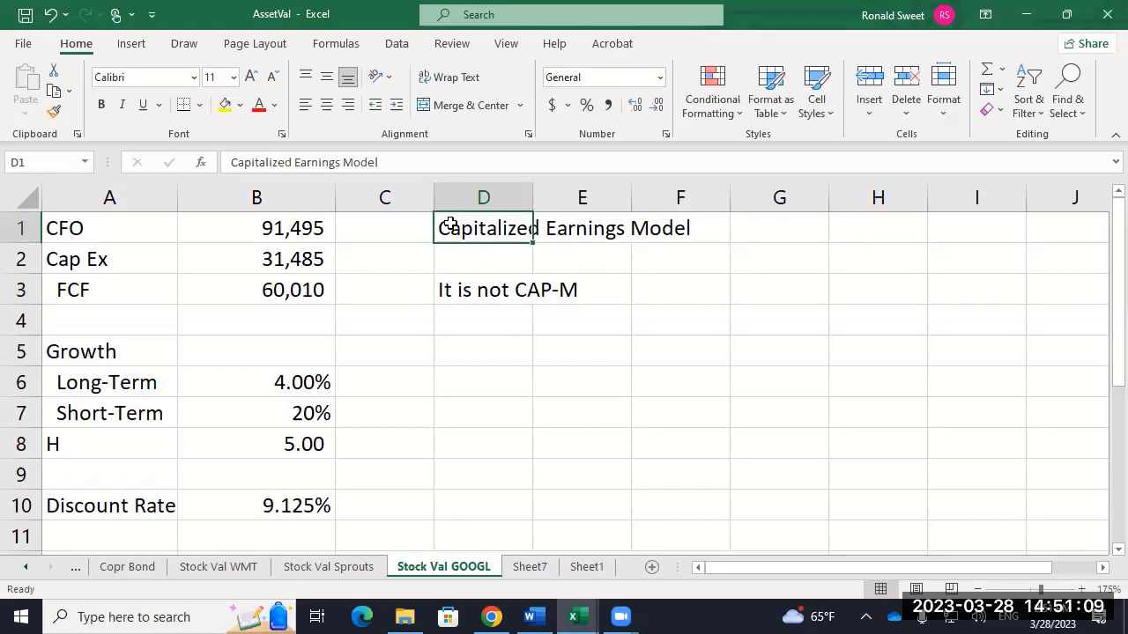
{"action": "key", "text": "Down"}
{"action": "key", "text": "Down"}
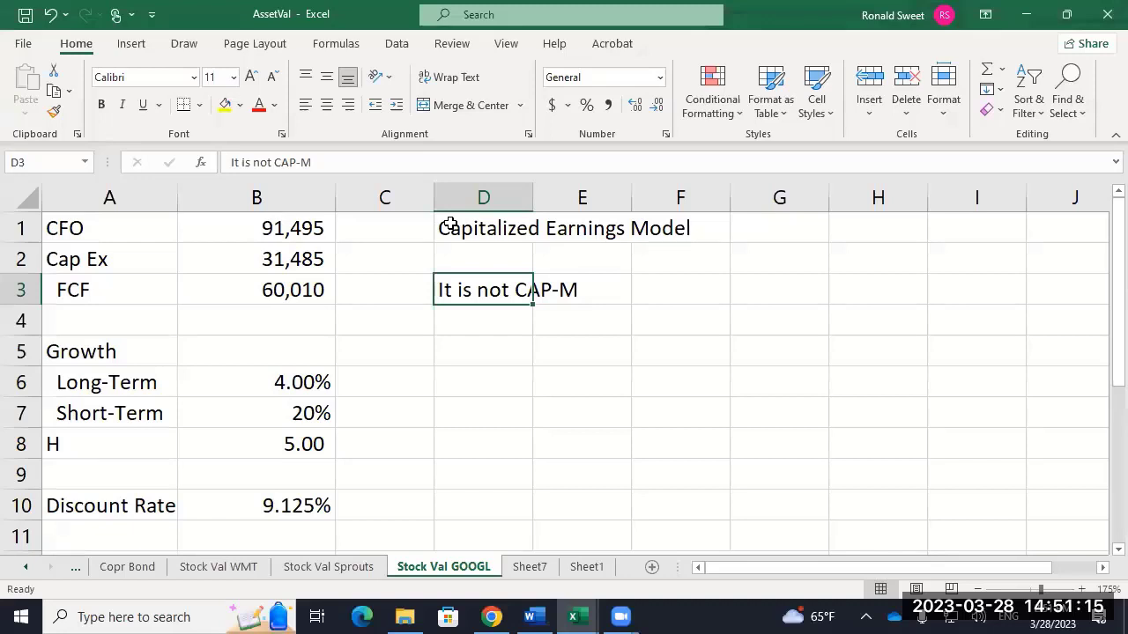
{"action": "key", "text": "Up"}
{"action": "key", "text": "Up"}
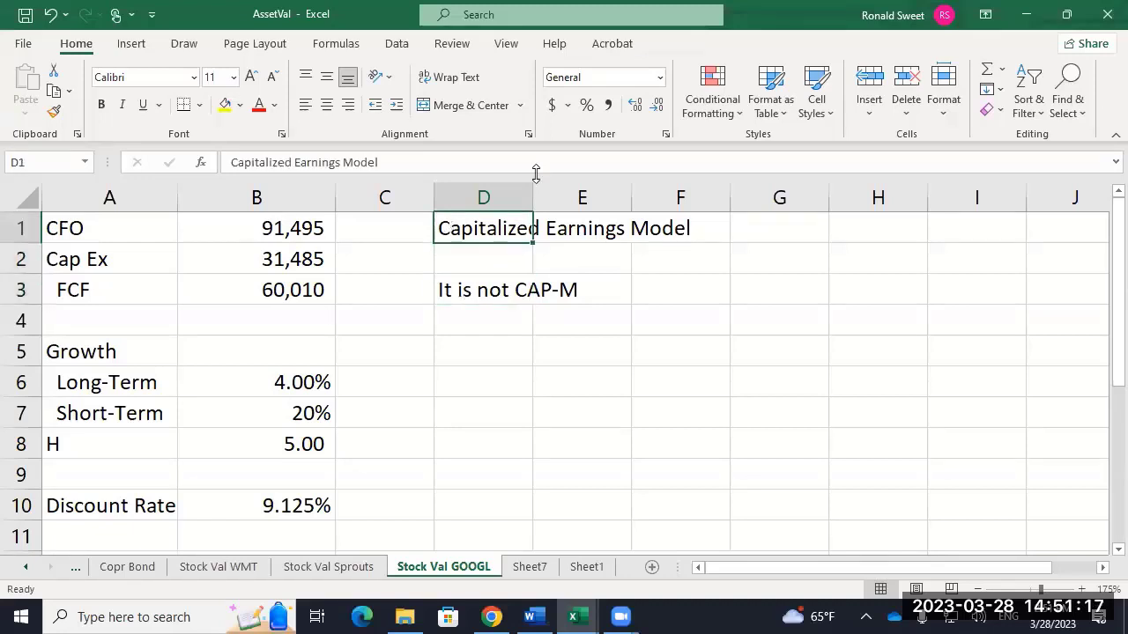
Delete the 'It is not CAP-M' note from D3 and reopen the D1 heading for editing.
{"action": "left_click", "coordinate": [453, 289]}
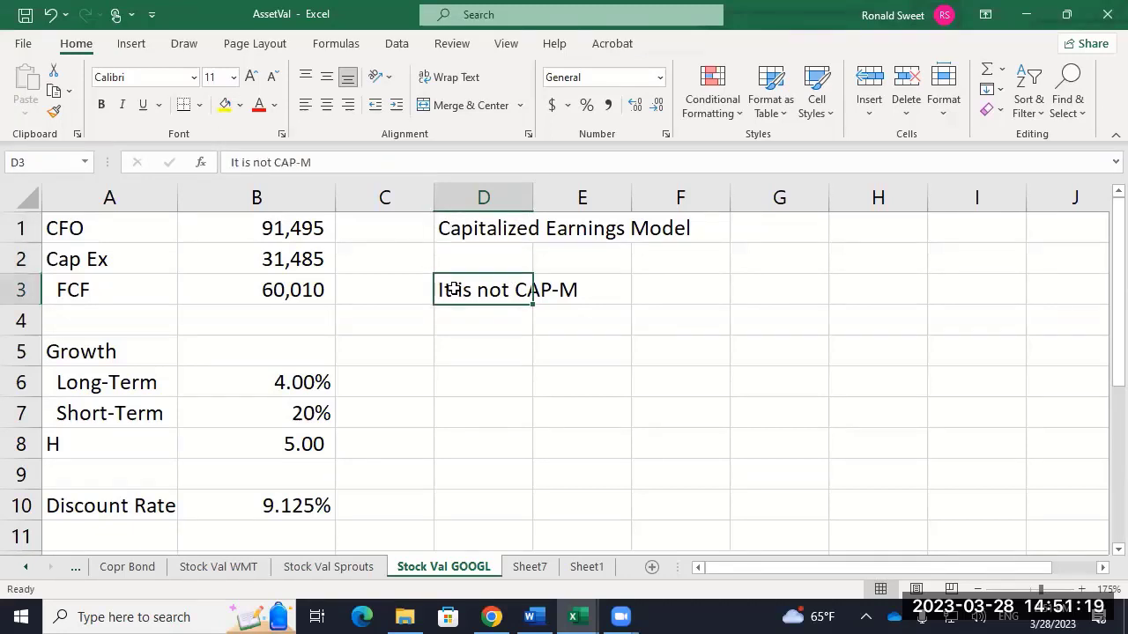
{"action": "key", "text": "Delete"}
{"action": "key", "text": "Up"}
{"action": "key", "text": "Up"}
{"action": "key", "text": "F2"}
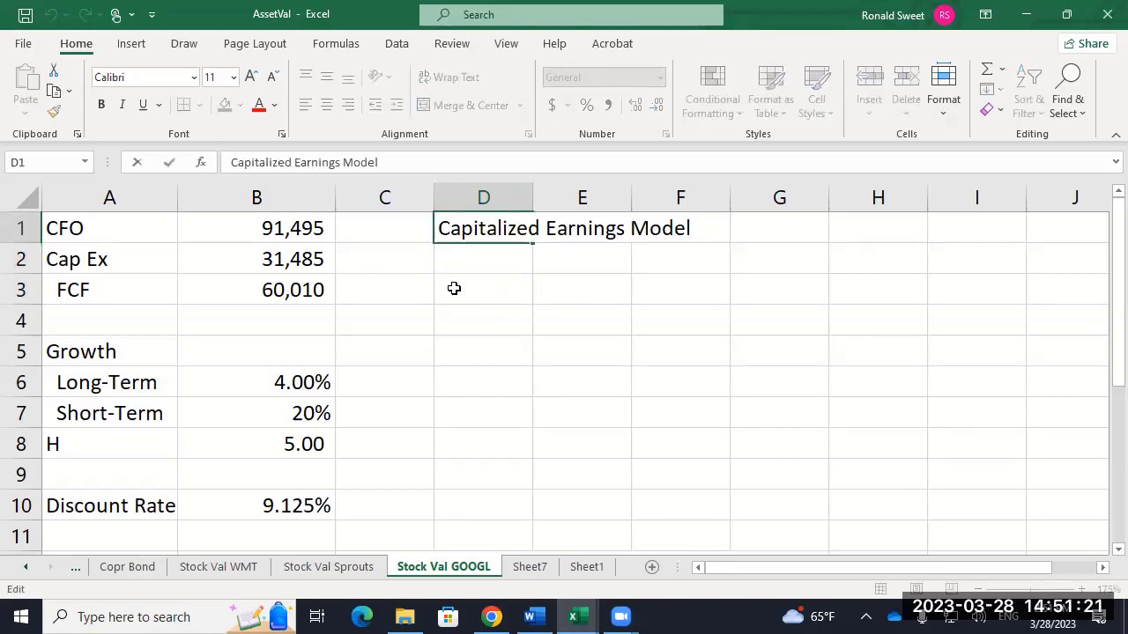
Append ': EPS Zero * (1 + inflation) / (ke - Inflation)' to the D1 heading and label D2 'EPS'.
{"action": "type", "text": ": EPS "}
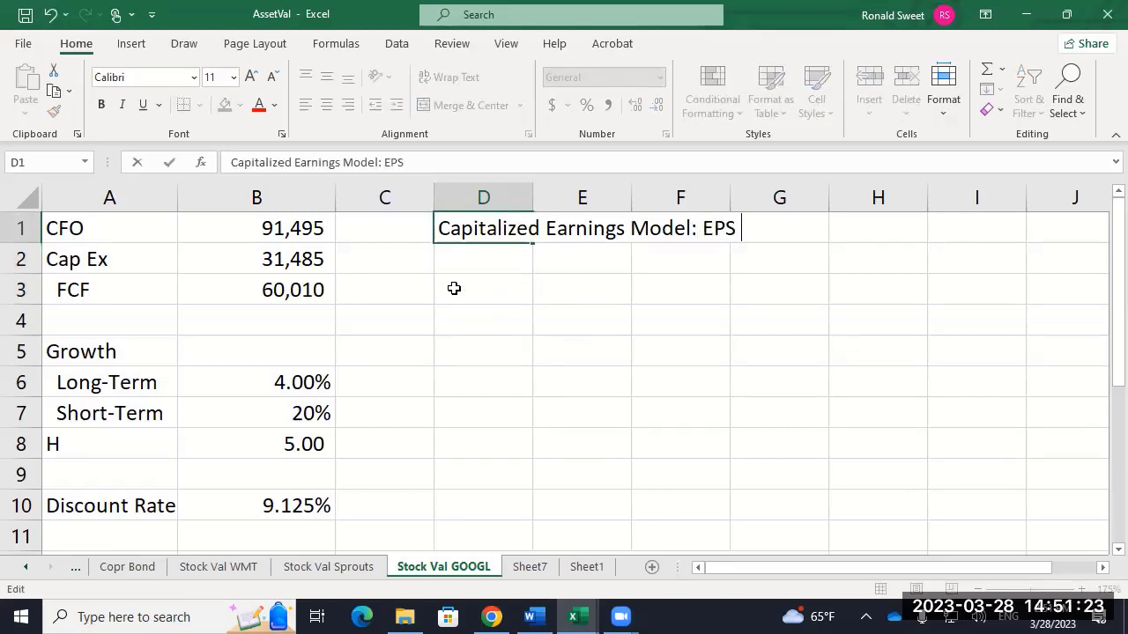
{"action": "type", "text": "Zero"}
{"action": "type", "text": "* ("}
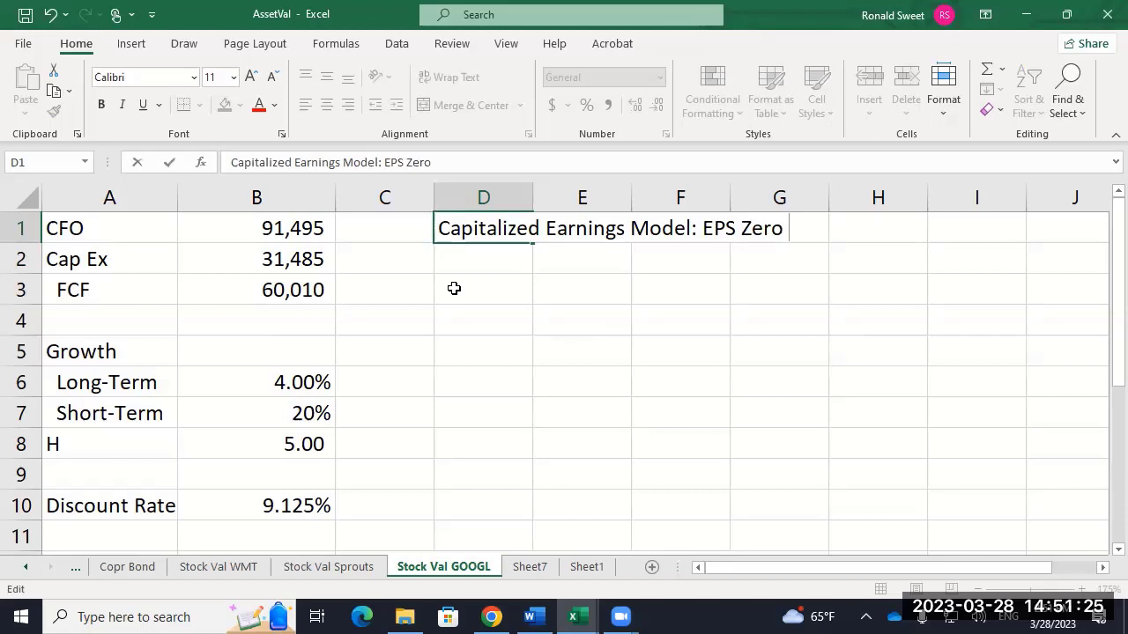
{"action": "type", "text": "1 + infl"}
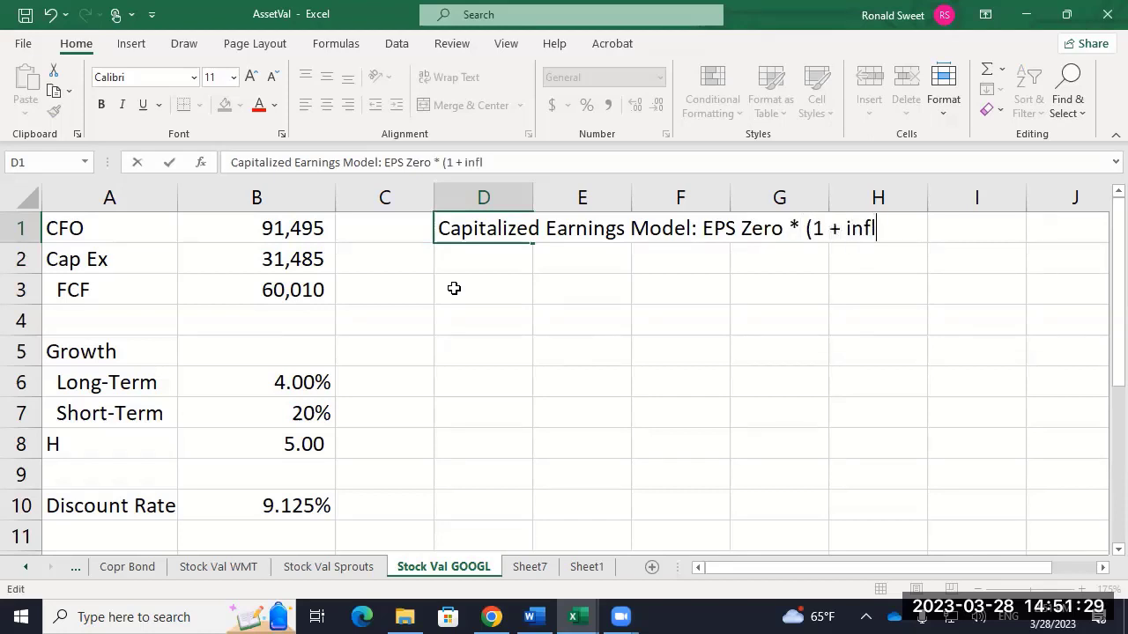
{"action": "type", "text": "ation) / "}
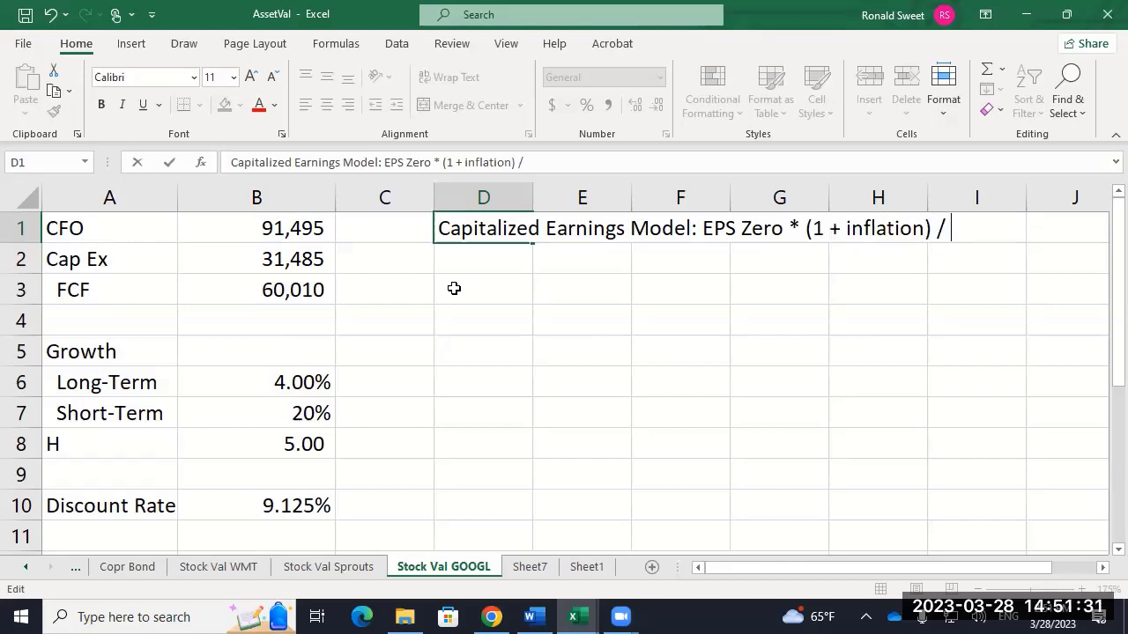
{"action": "type", "text": "(ke - Inflation)"}
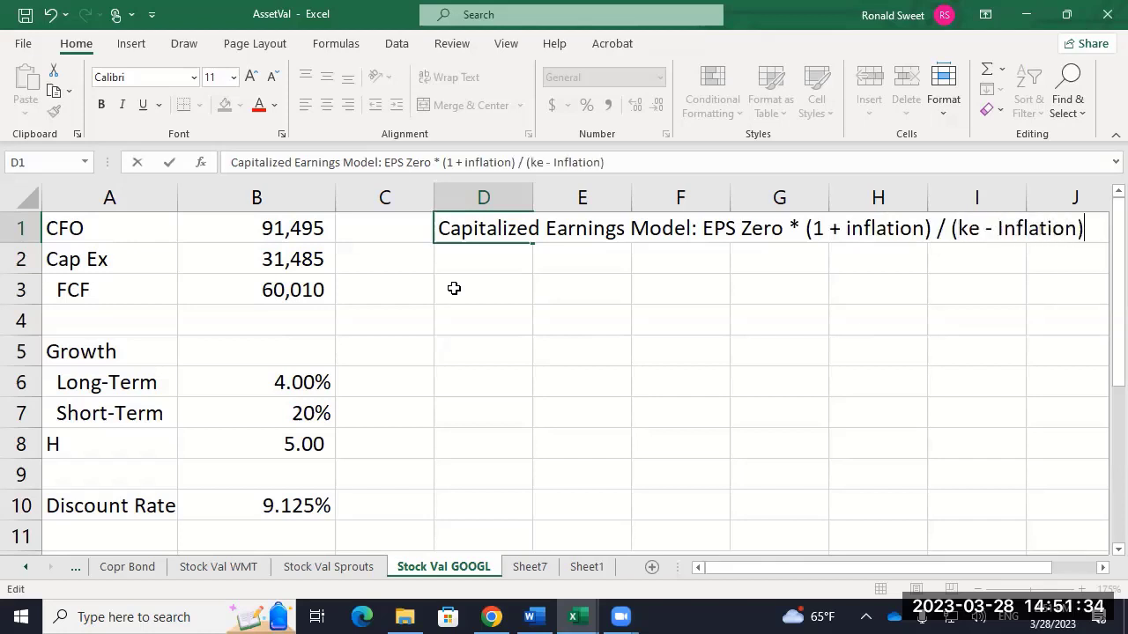
{"action": "key", "text": "Return"}
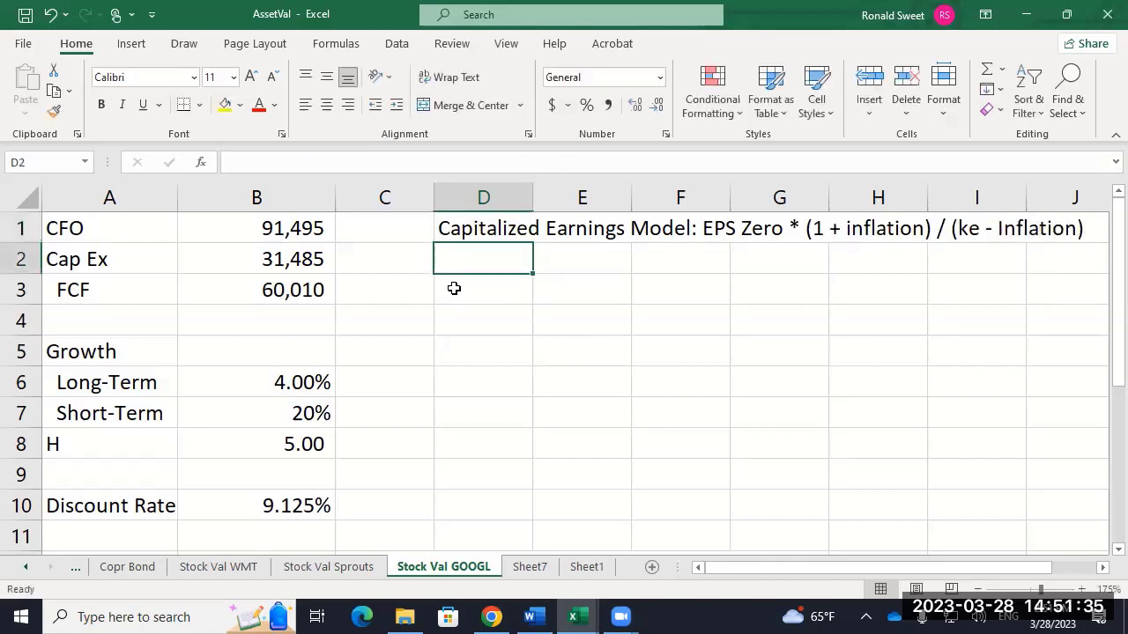
{"action": "type", "text": "EPS"}
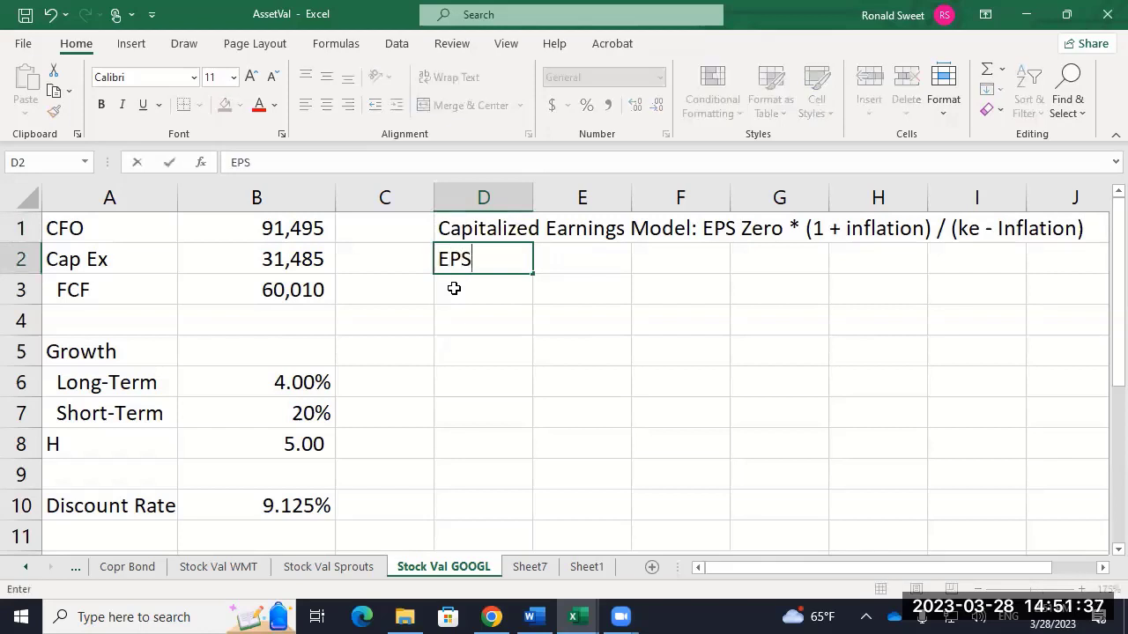
{"action": "key", "text": "Return"}
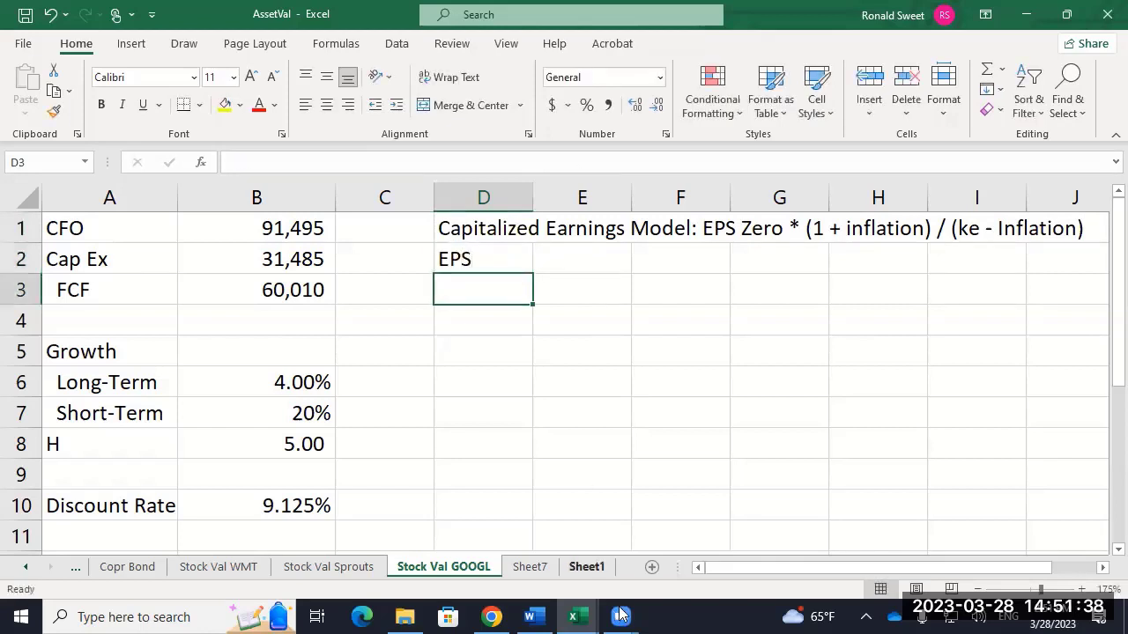
{"action": "left_click", "coordinate": [491, 616]}
Look up the GOOGL quote on Yahoo Finance and find its EPS (TTM) of 4.43.
{"action": "left_click", "coordinate": [62, 16]}
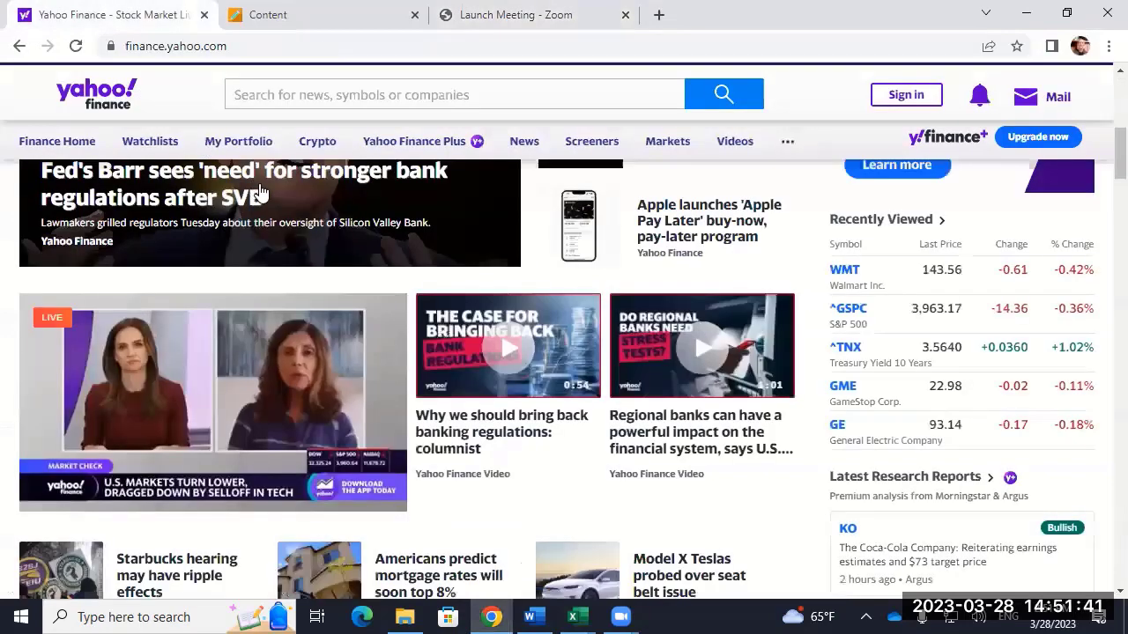
{"action": "left_click", "coordinate": [255, 89]}
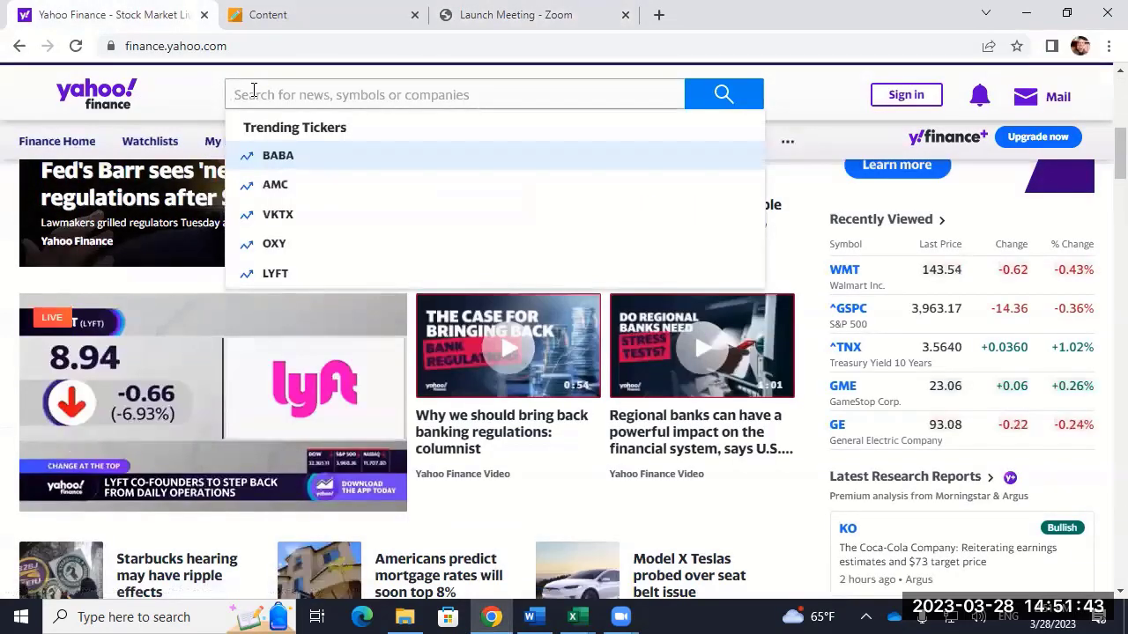
{"action": "type", "text": "googl"}
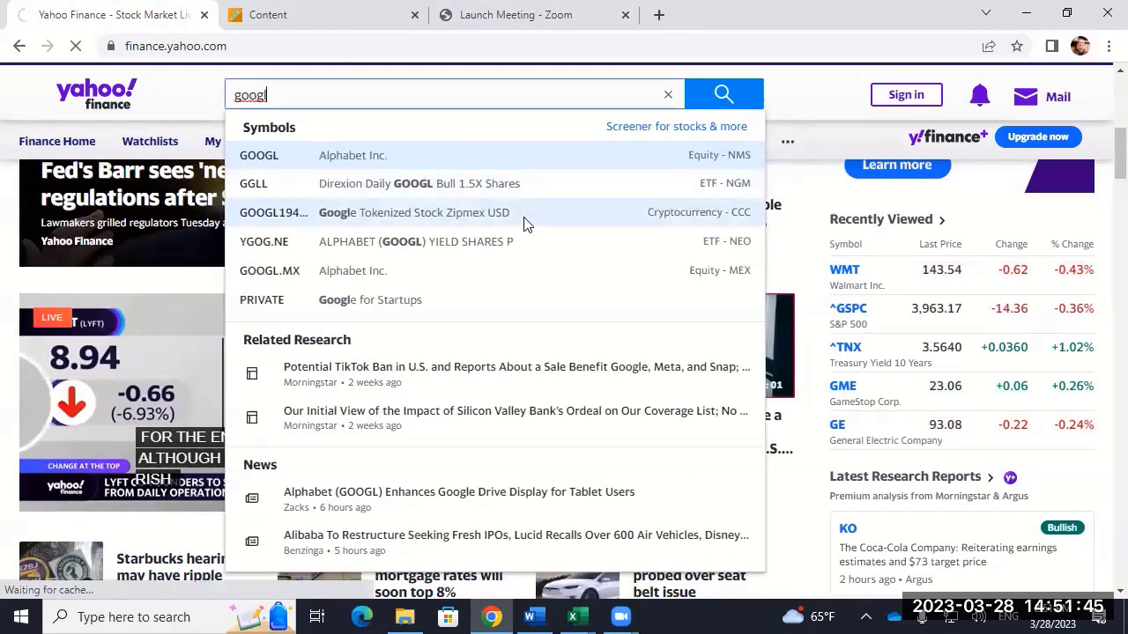
{"action": "key", "text": "Return"}
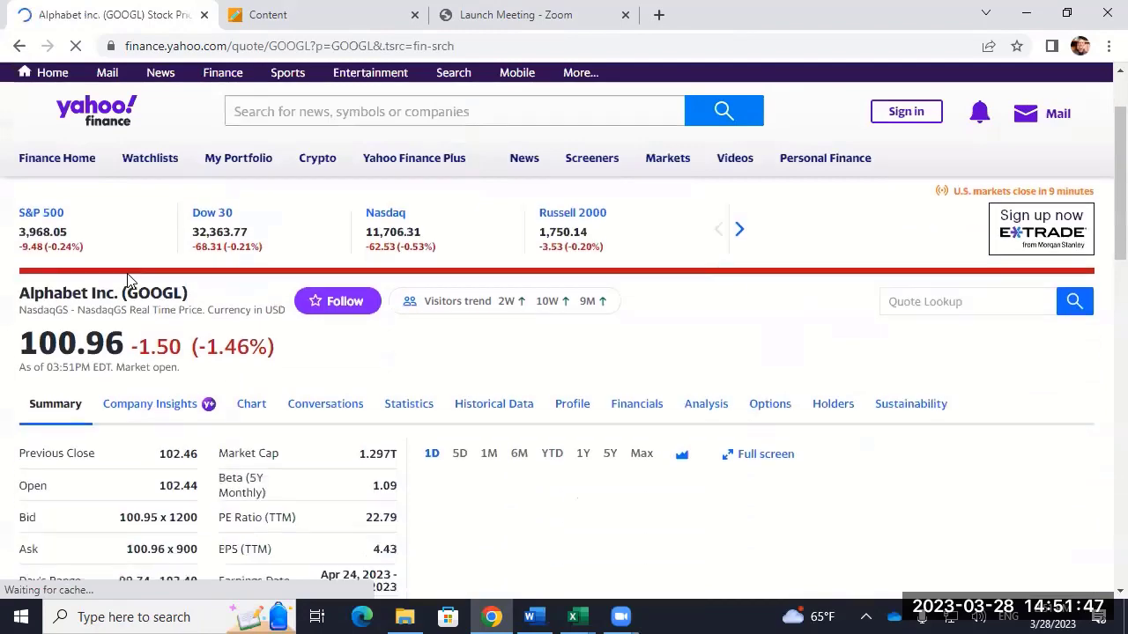
{"action": "scroll", "coordinate": [138, 279], "scroll_direction": "down", "scroll_amount": 2}
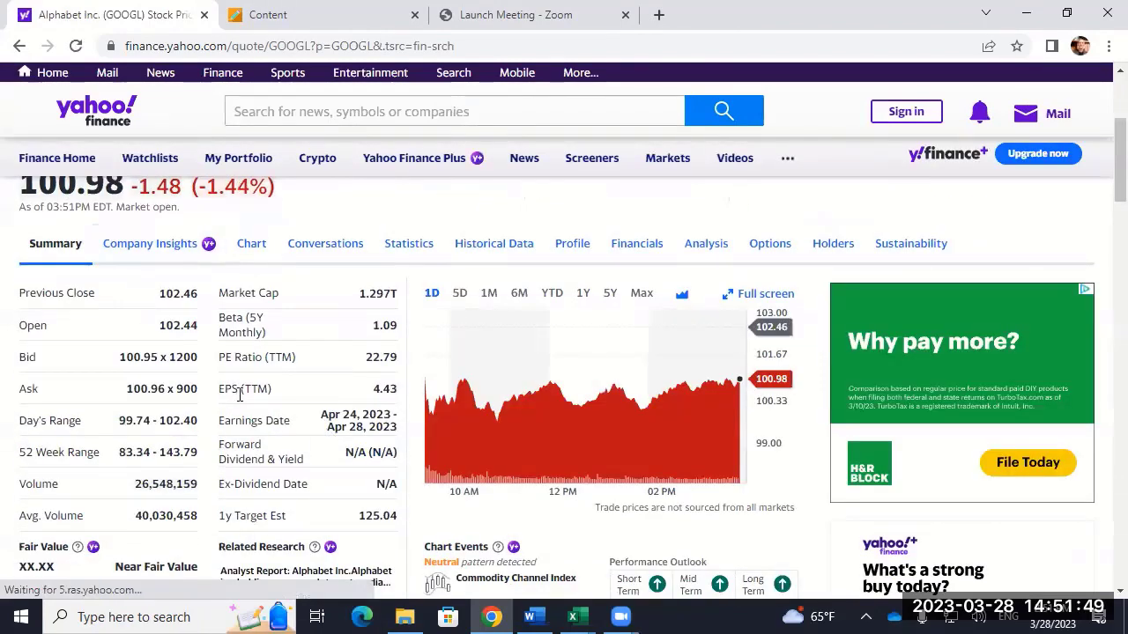
{"action": "left_click_drag", "start_coordinate": [245, 389], "coordinate": [272, 389]}
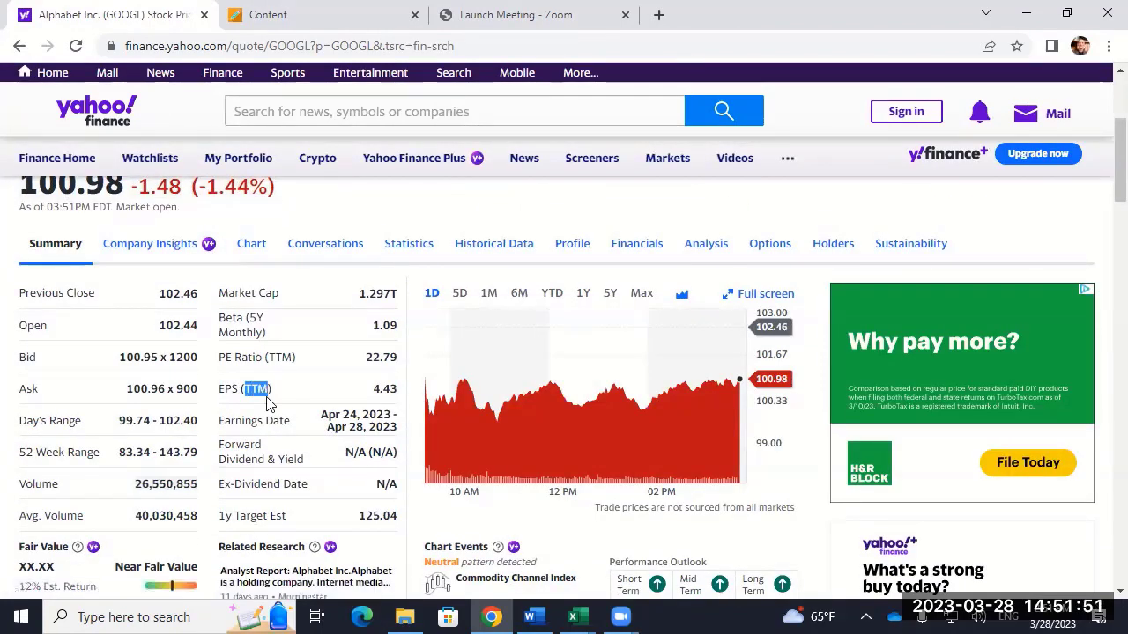
{"action": "scroll", "coordinate": [255, 393], "scroll_direction": "down", "scroll_amount": 2}
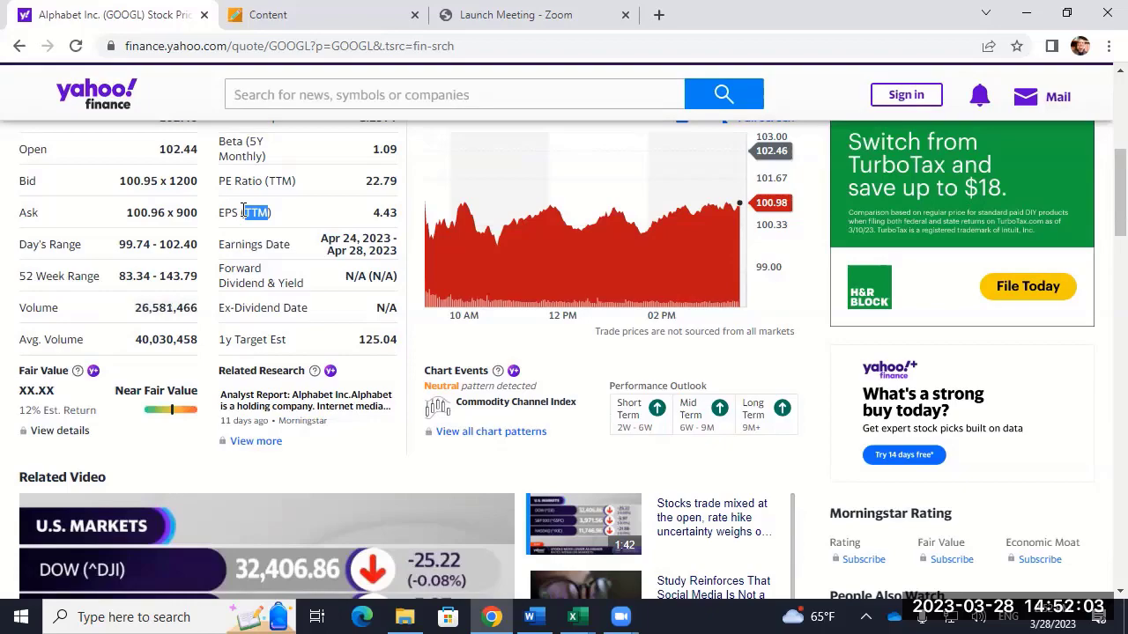
{"action": "scroll", "coordinate": [243, 212], "scroll_direction": "up", "scroll_amount": 4}
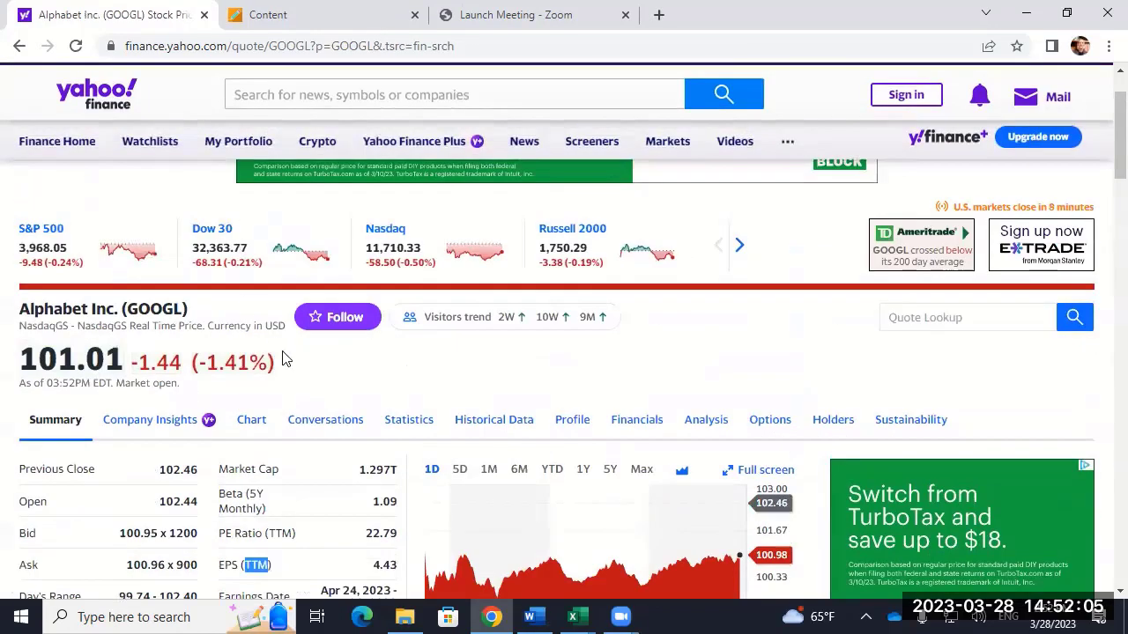
{"action": "scroll", "coordinate": [284, 359], "scroll_direction": "down", "scroll_amount": 3}
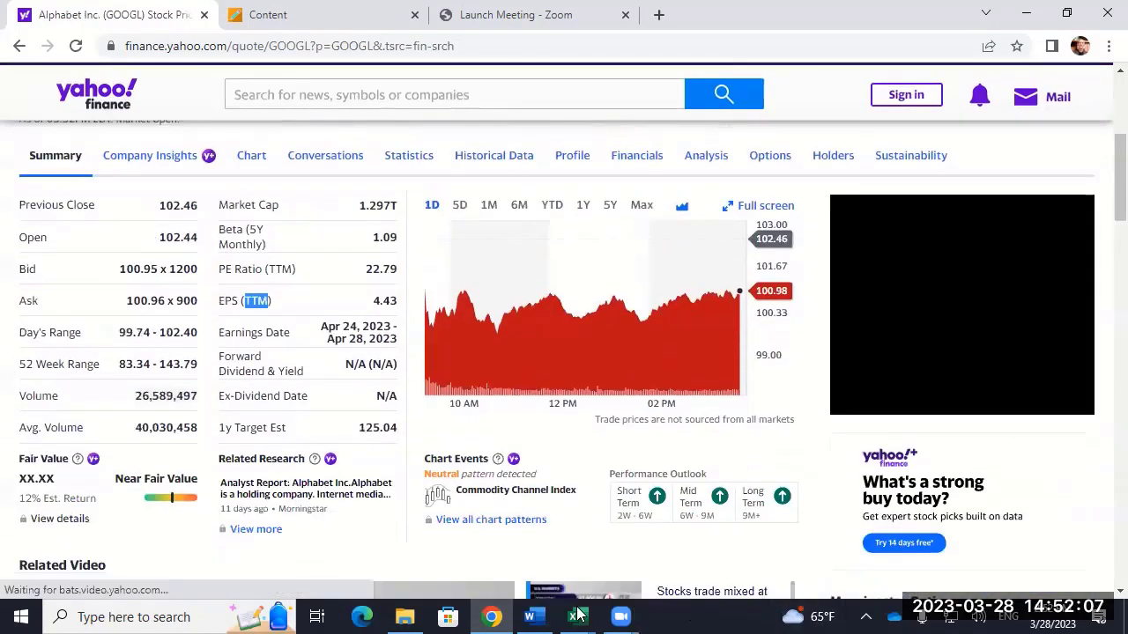
In the AssetVal workbook, enter the EPS 4.43 in E2 in Accounting format ($ 4.43).
{"action": "left_click", "coordinate": [578, 615]}
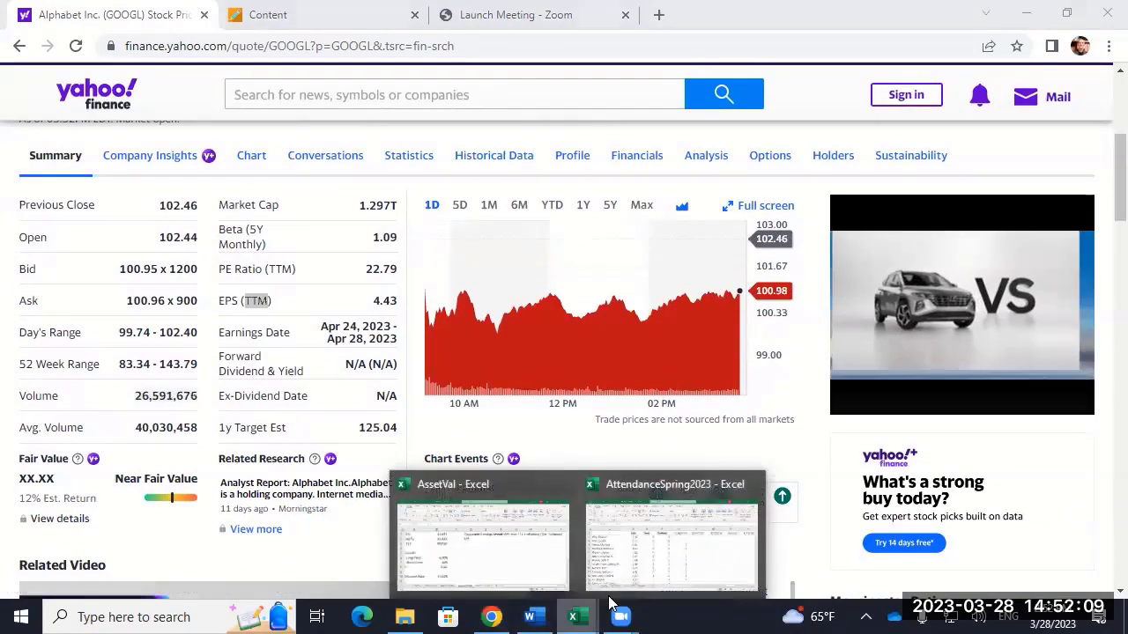
{"action": "left_click", "coordinate": [626, 498]}
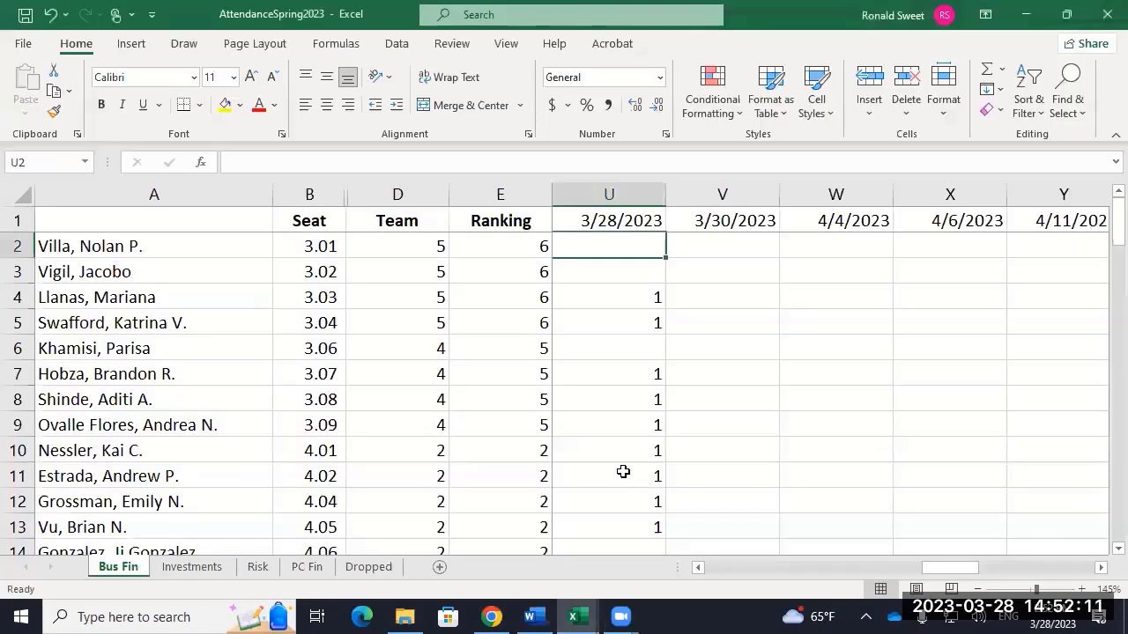
{"action": "left_click", "coordinate": [573, 616]}
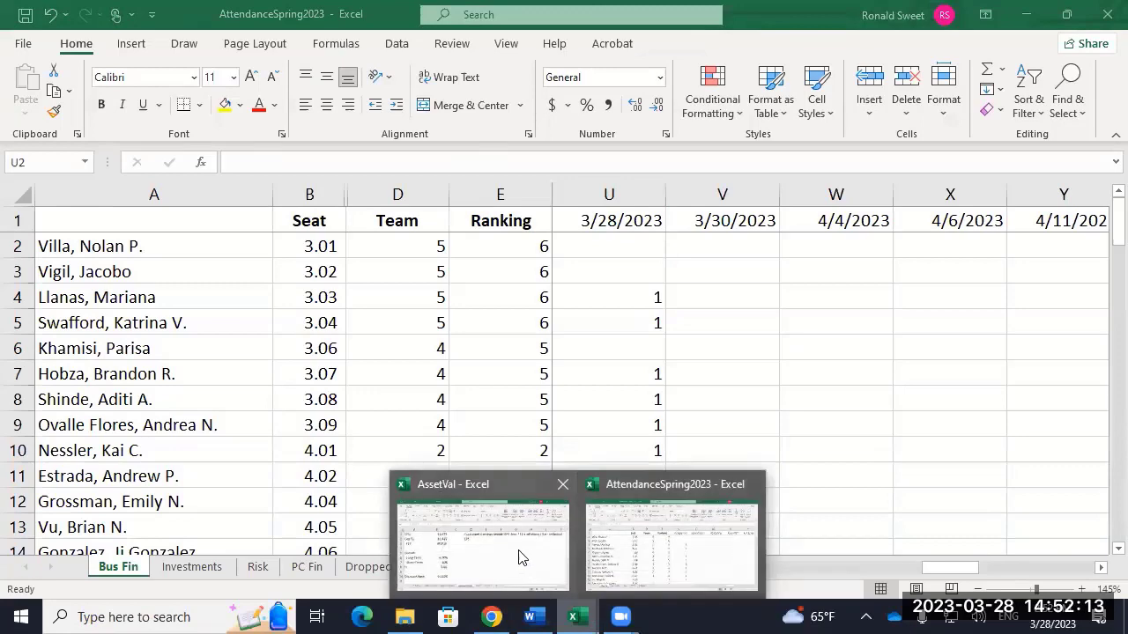
{"action": "left_click", "coordinate": [520, 556]}
{"action": "key", "text": "Up"}
{"action": "key", "text": "Right"}
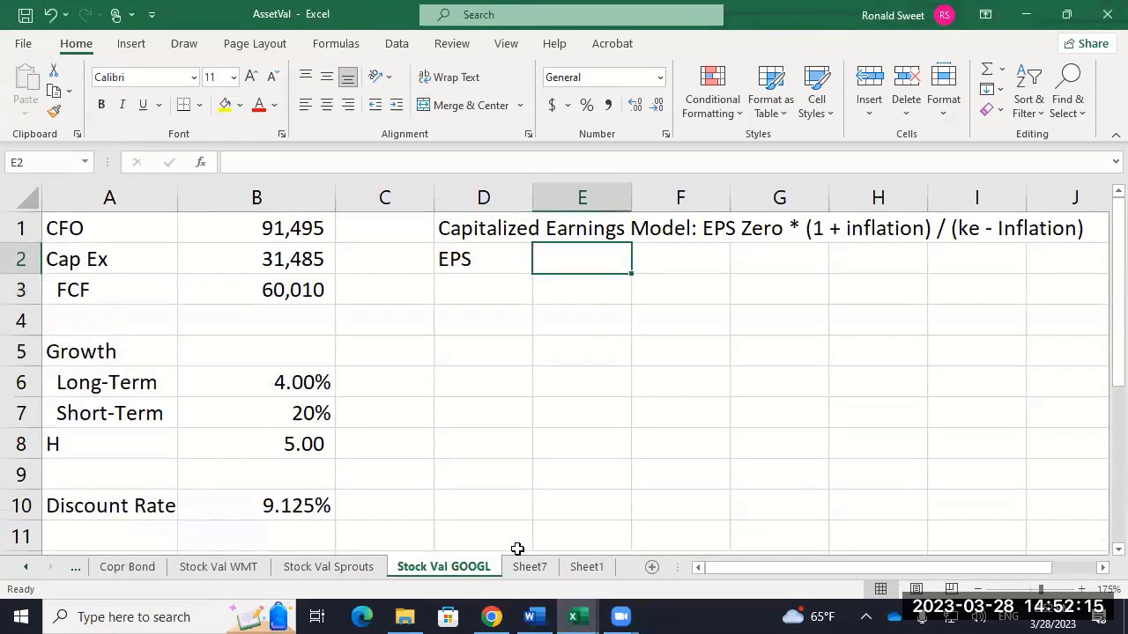
{"action": "type", "text": "4.43"}
{"action": "key", "text": "Return"}
{"action": "key", "text": "Up"}
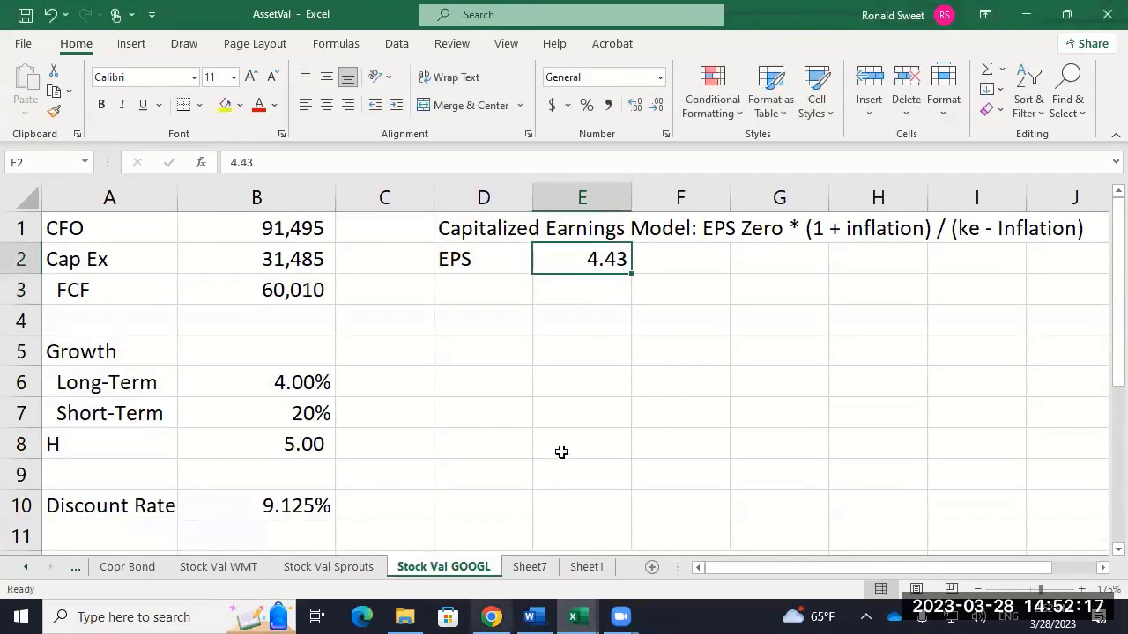
{"action": "left_click", "coordinate": [553, 106]}
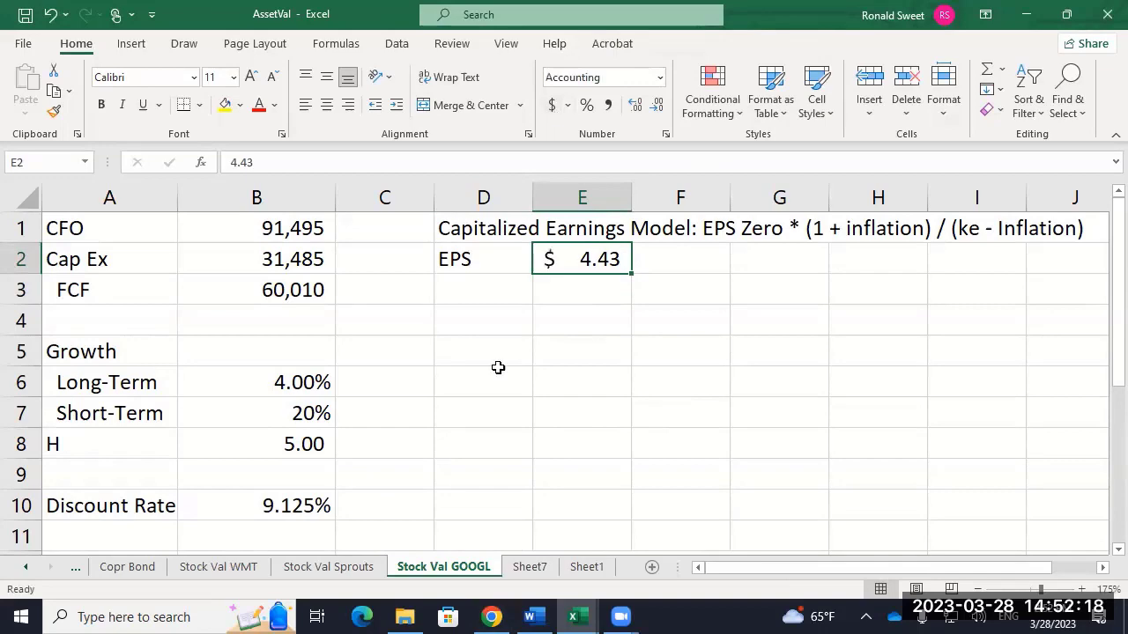
Scroll through GOOGL's daily historical prices on Yahoo Finance back to mid-December 2022.
{"action": "left_click", "coordinate": [490, 615]}
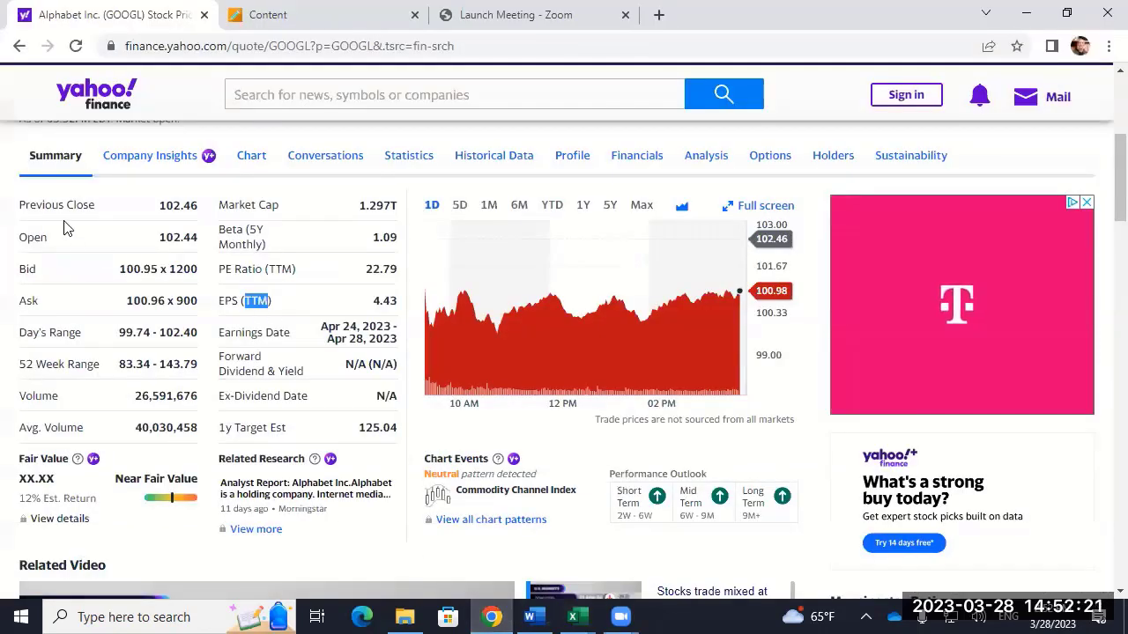
{"action": "scroll", "coordinate": [63, 228], "scroll_direction": "up", "scroll_amount": 1}
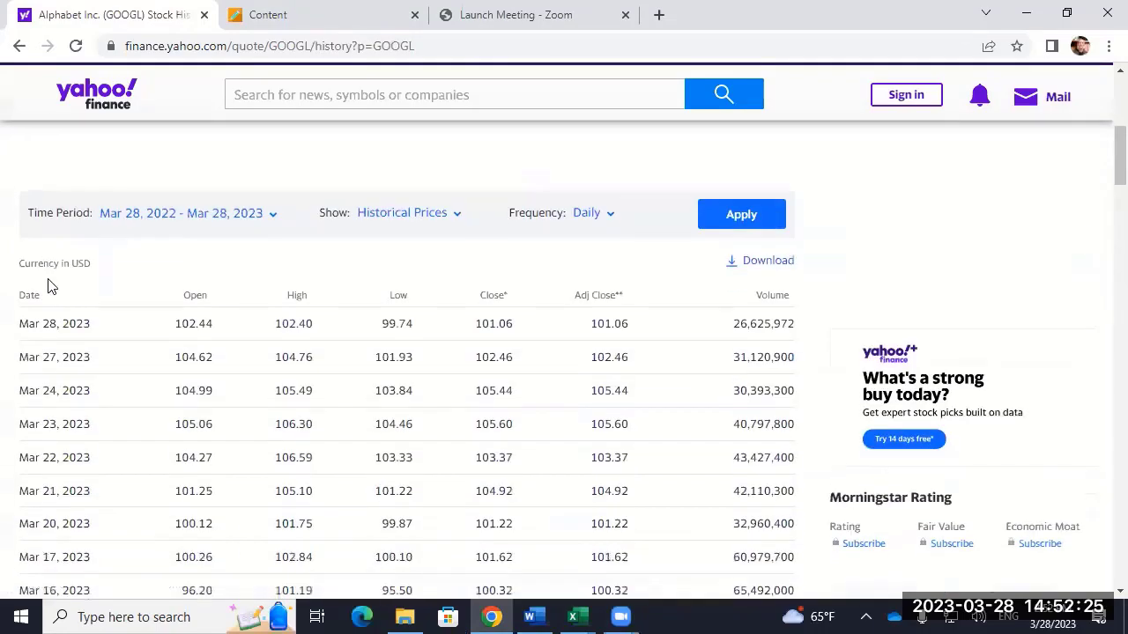
{"action": "scroll", "coordinate": [48, 284], "scroll_direction": "down", "scroll_amount": 10}
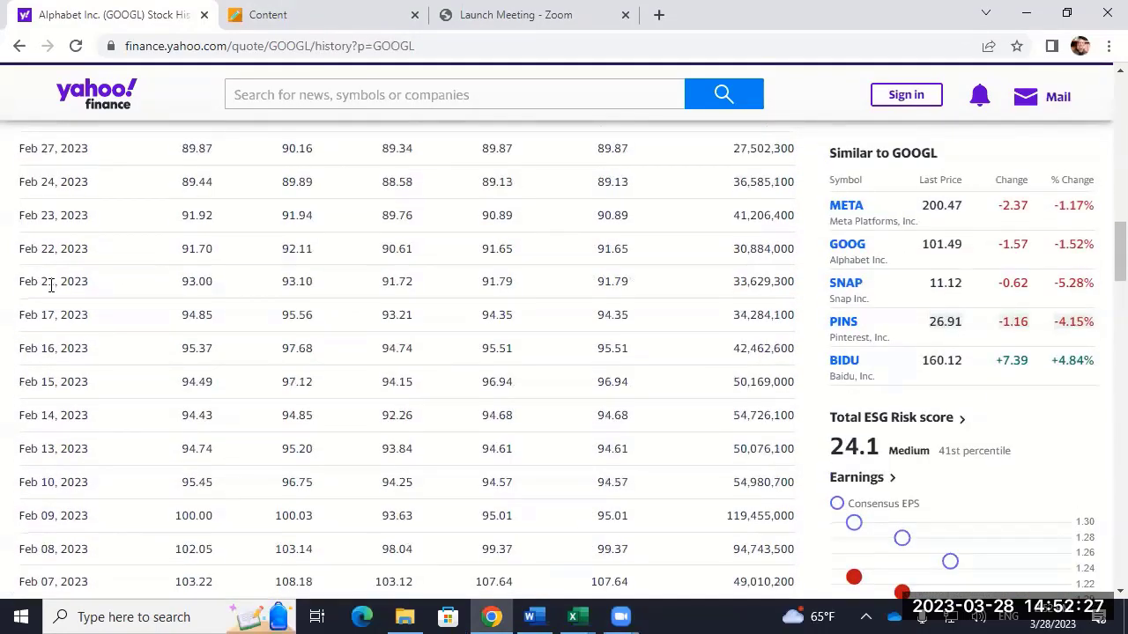
{"action": "scroll", "coordinate": [51, 285], "scroll_direction": "down", "scroll_amount": 15}
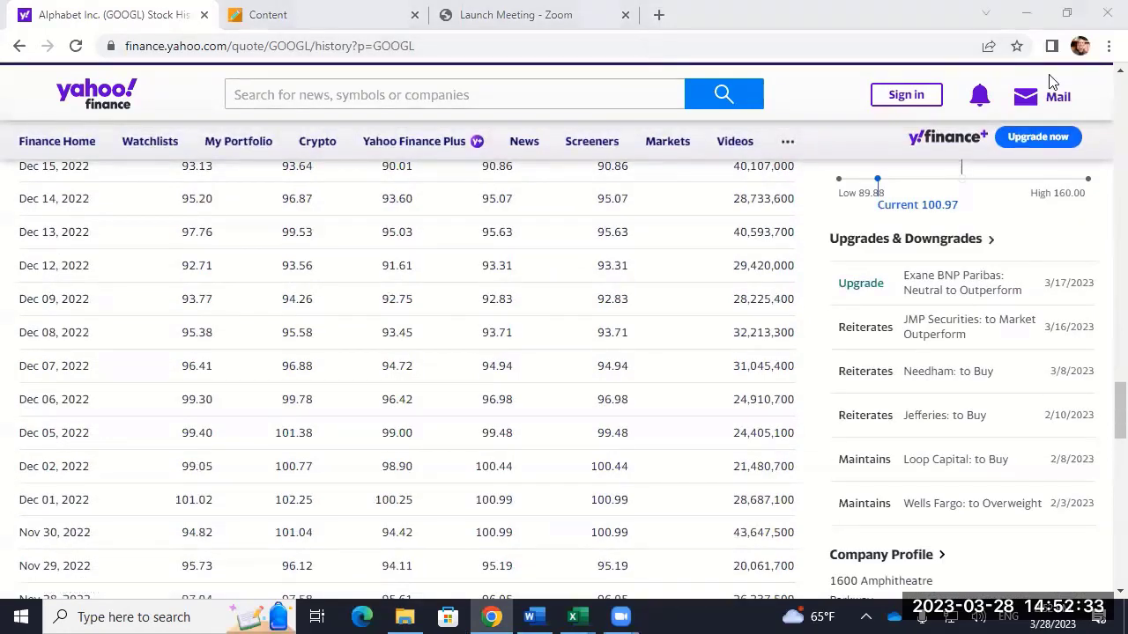
Search Google for 'google stock split date 2020' and highlight the 20-for-1 split ratio.
{"action": "left_click", "coordinate": [660, 13]}
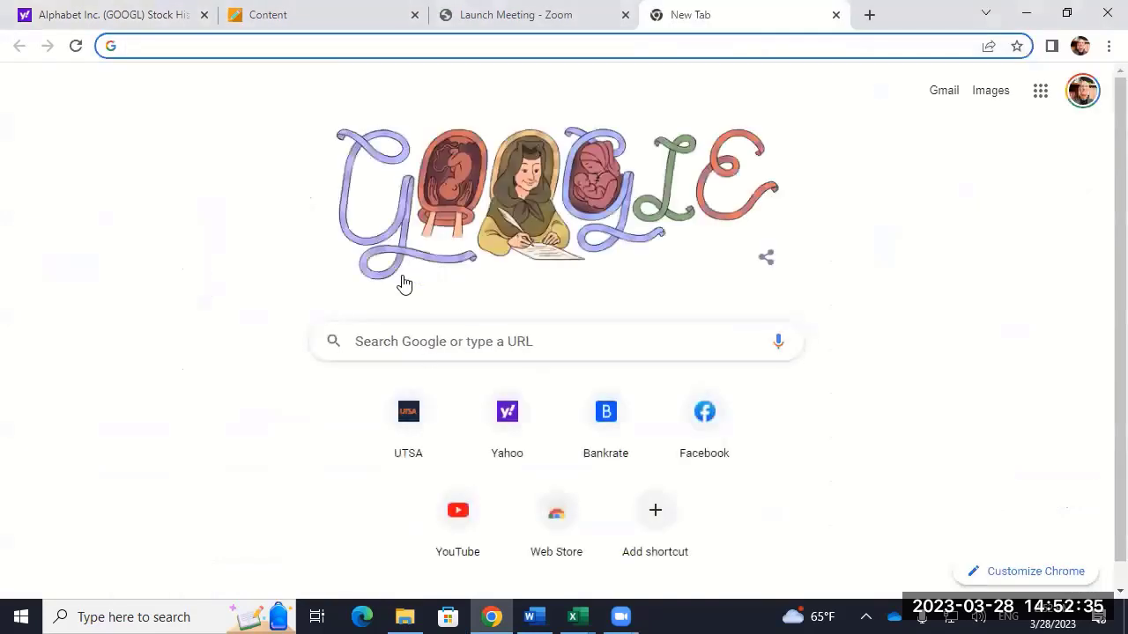
{"action": "left_click", "coordinate": [416, 350]}
{"action": "type", "text": "google "}
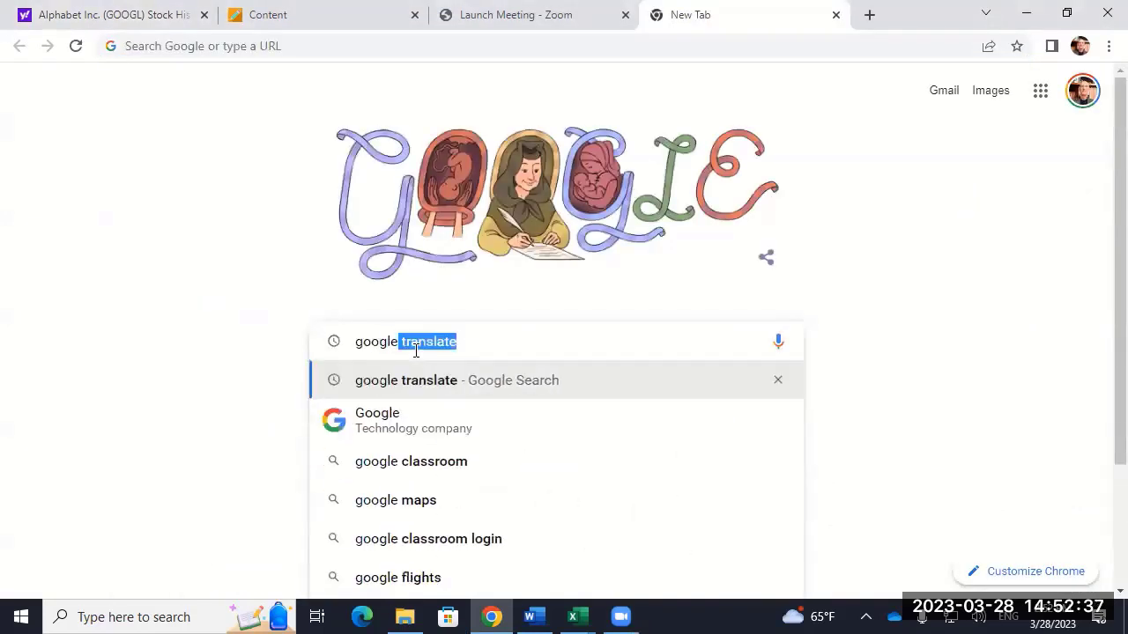
{"action": "type", "text": "stock split"}
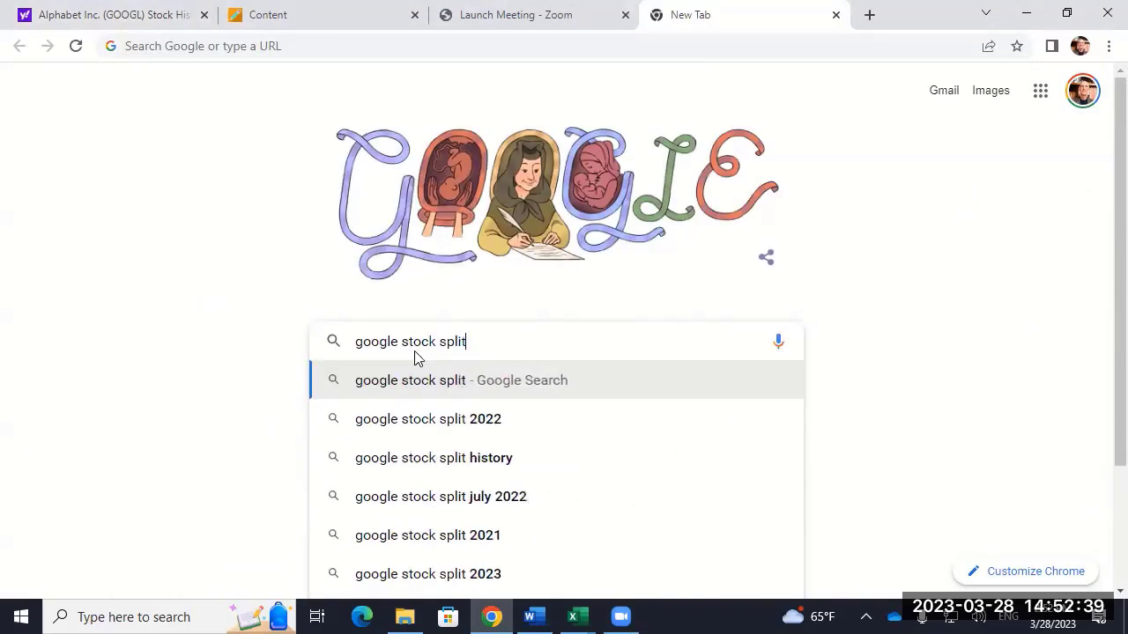
{"action": "type", "text": " date"}
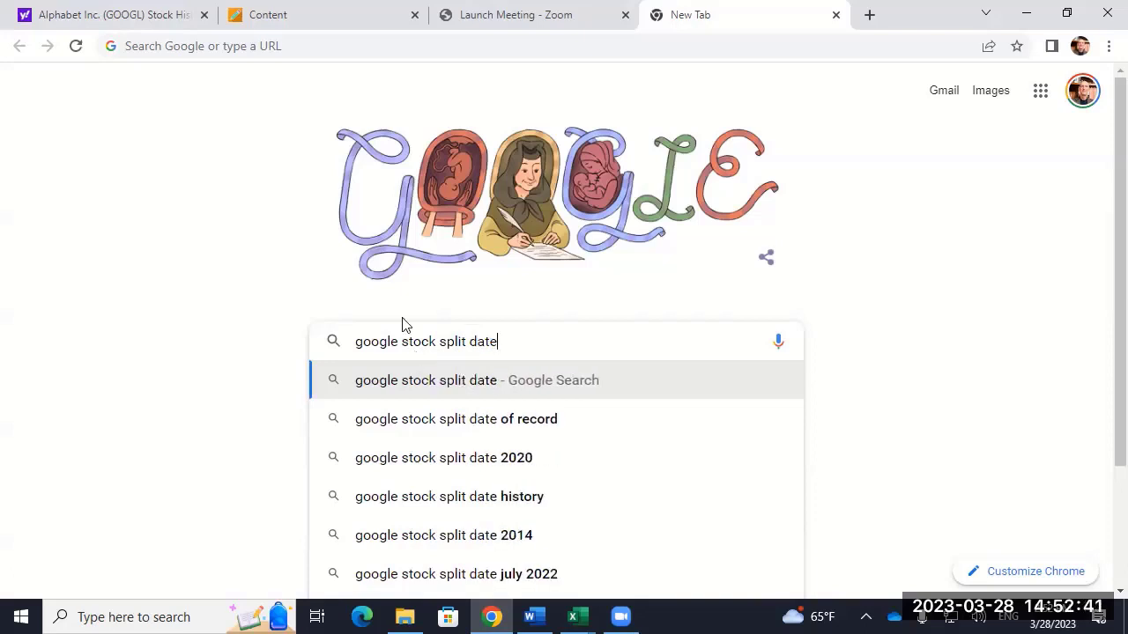
{"action": "key", "text": "Down"}
{"action": "key", "text": "Down"}
{"action": "key", "text": "Return"}
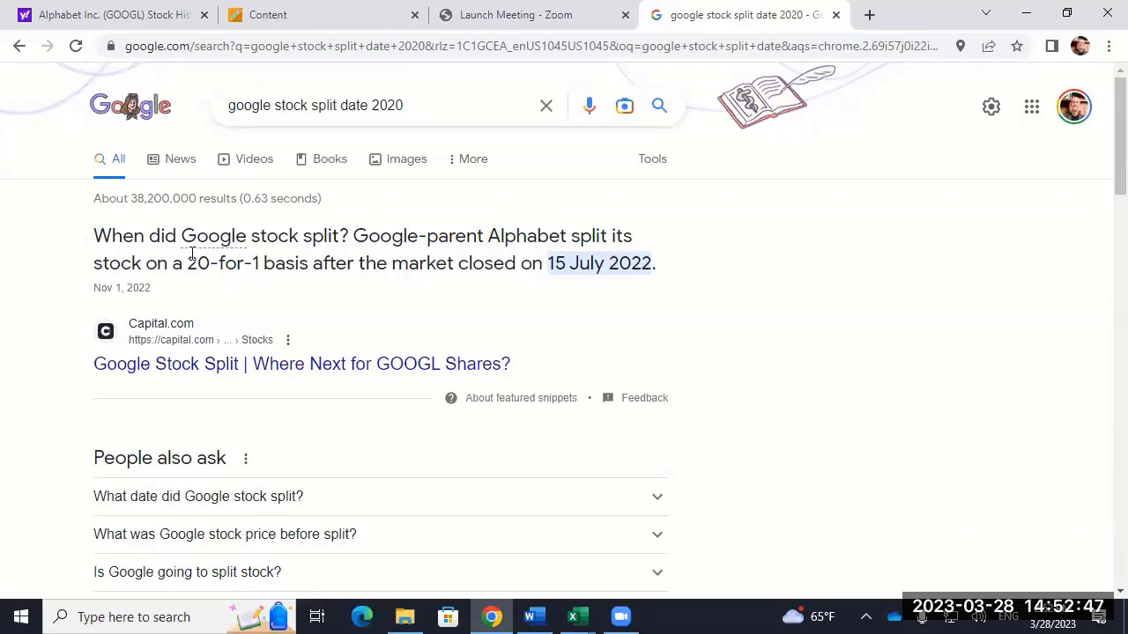
{"action": "left_click_drag", "start_coordinate": [187, 262], "coordinate": [264, 263]}
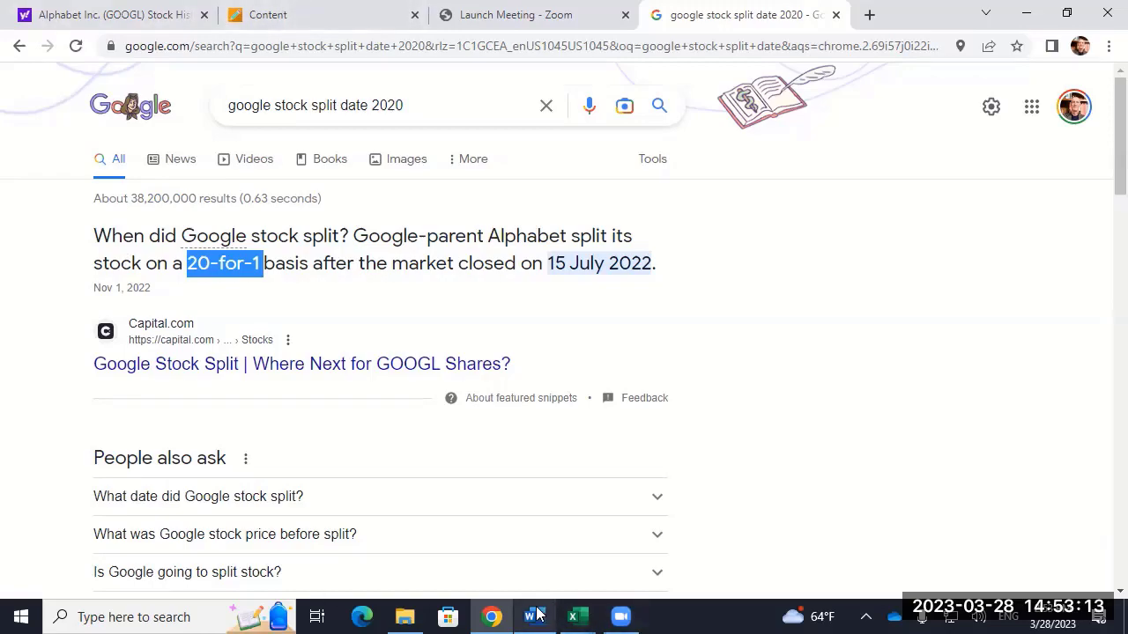
Highlight GOOGL's current share price of 101.06 at the top of the Yahoo Finance page.
{"action": "left_click", "coordinate": [97, 15]}
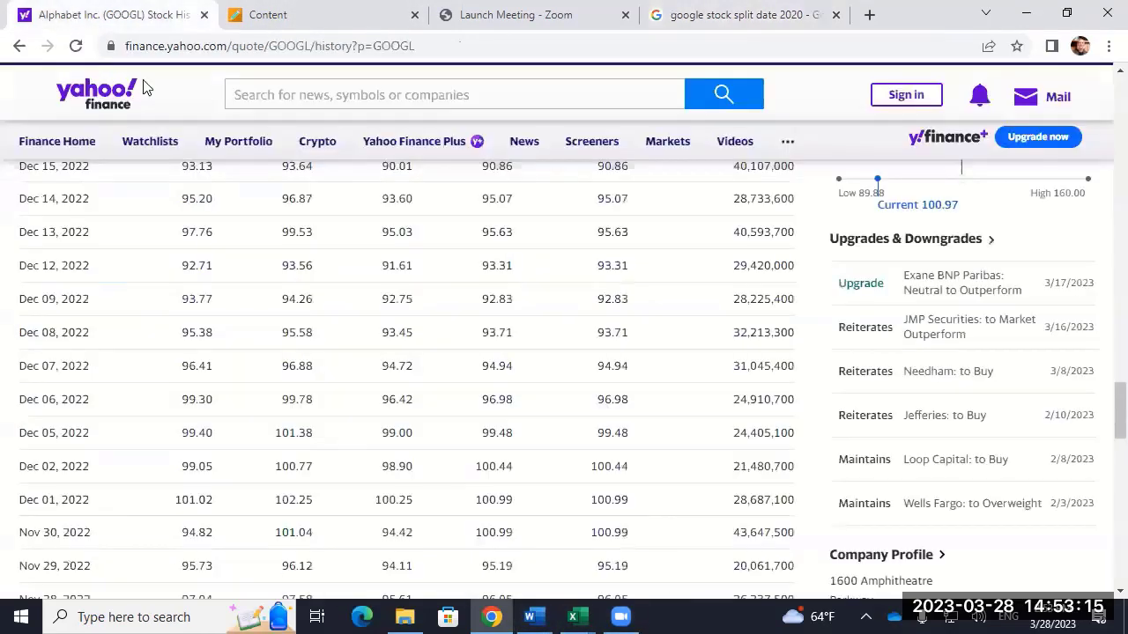
{"action": "scroll", "coordinate": [177, 220], "scroll_direction": "up", "scroll_amount": 15}
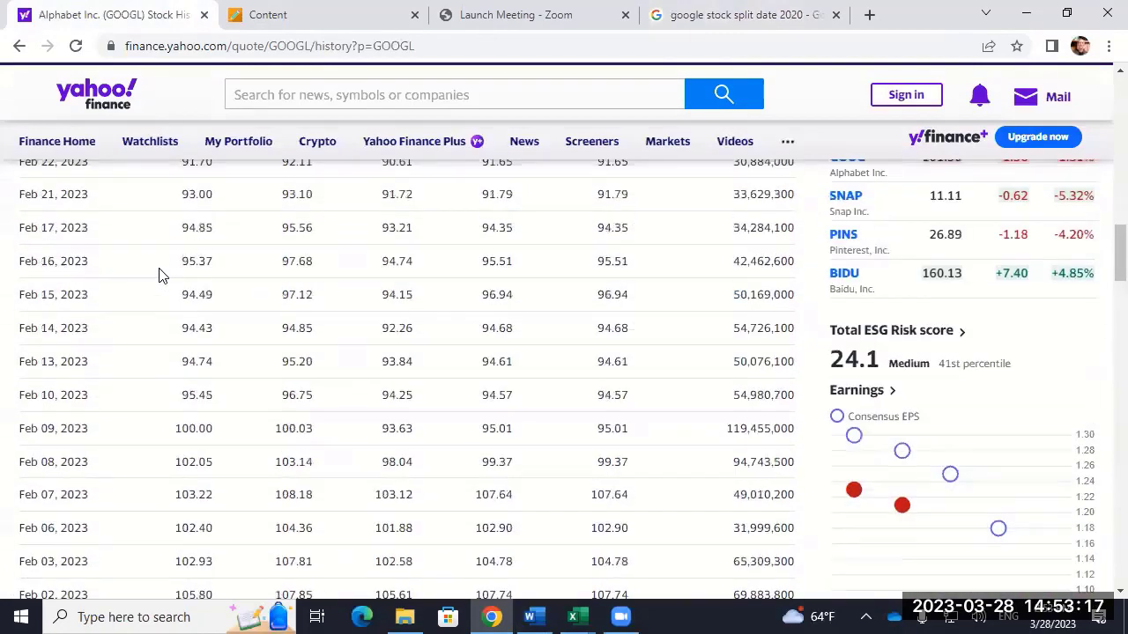
{"action": "left_click_drag", "start_coordinate": [1117, 231], "coordinate": [1101, 62]}
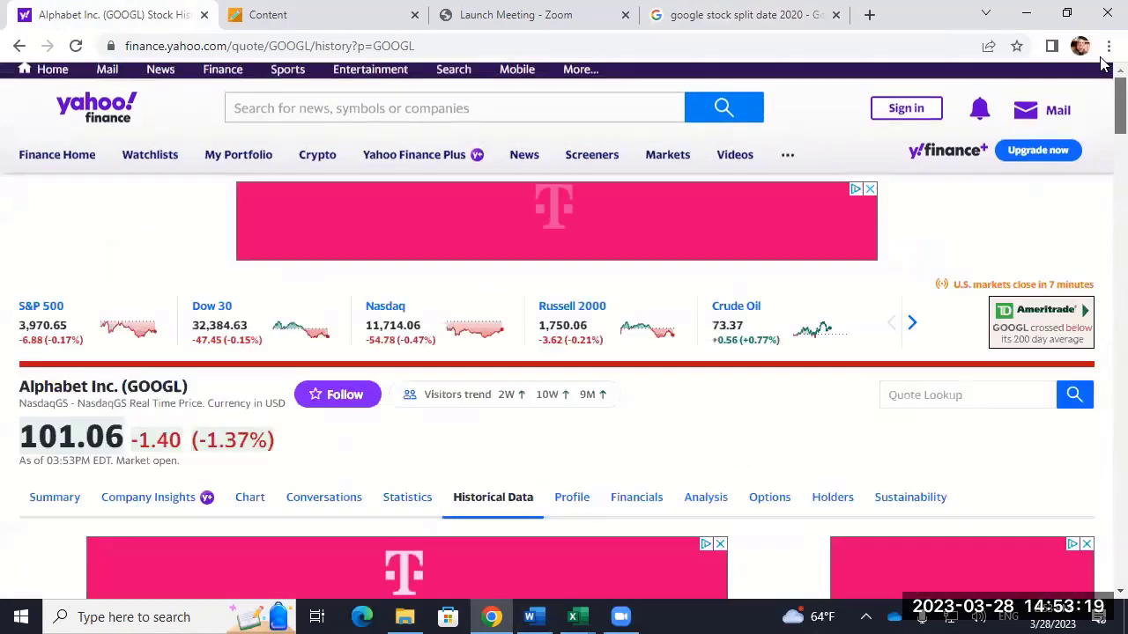
{"action": "left_click_drag", "start_coordinate": [19, 436], "coordinate": [125, 443]}
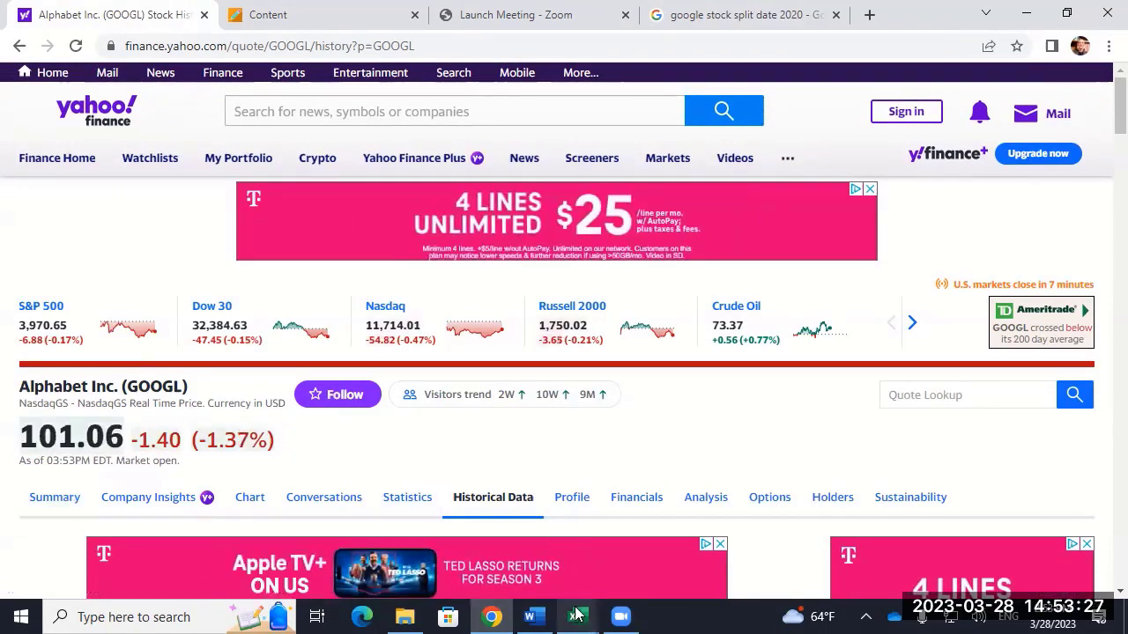
{"action": "left_click", "coordinate": [576, 616]}
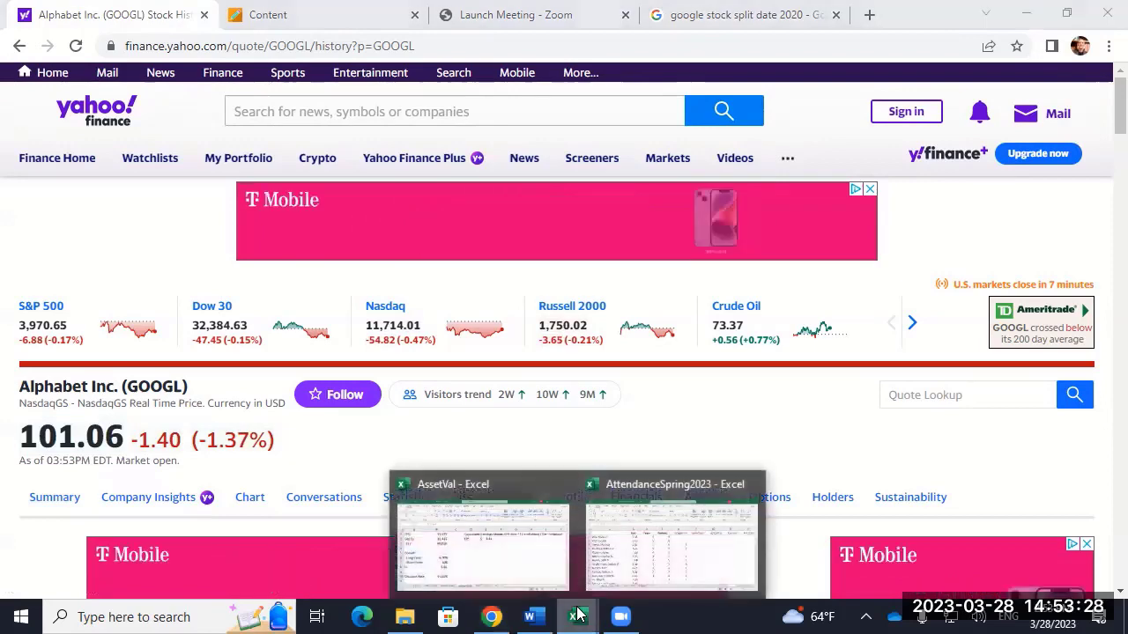
{"action": "left_click", "coordinate": [496, 539]}
Add an 'Inflation' label in D3 with a 2.5% rate in E3, shown to one decimal.
{"action": "left_click", "coordinate": [476, 281]}
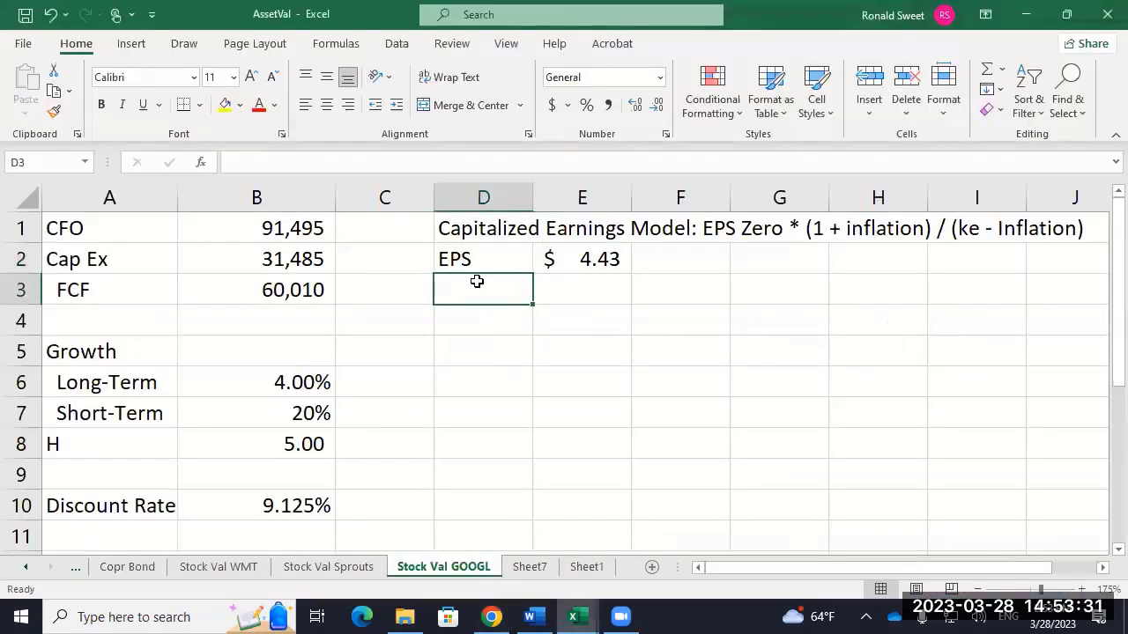
{"action": "type", "text": "Inflation"}
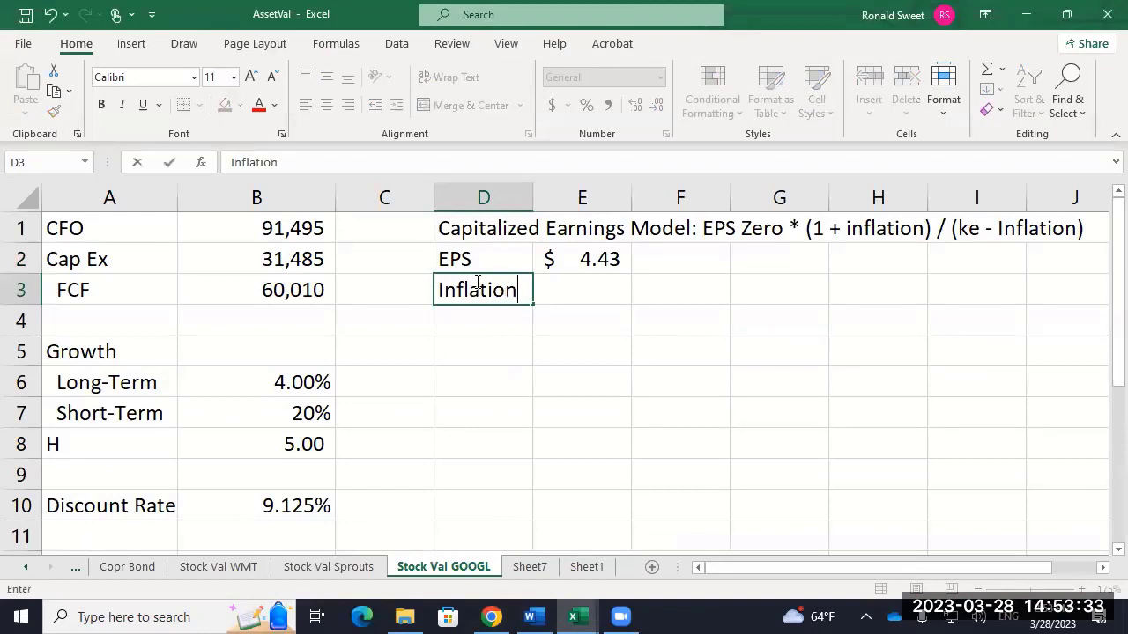
{"action": "key", "text": "Tab"}
{"action": "type", "text": "2"}
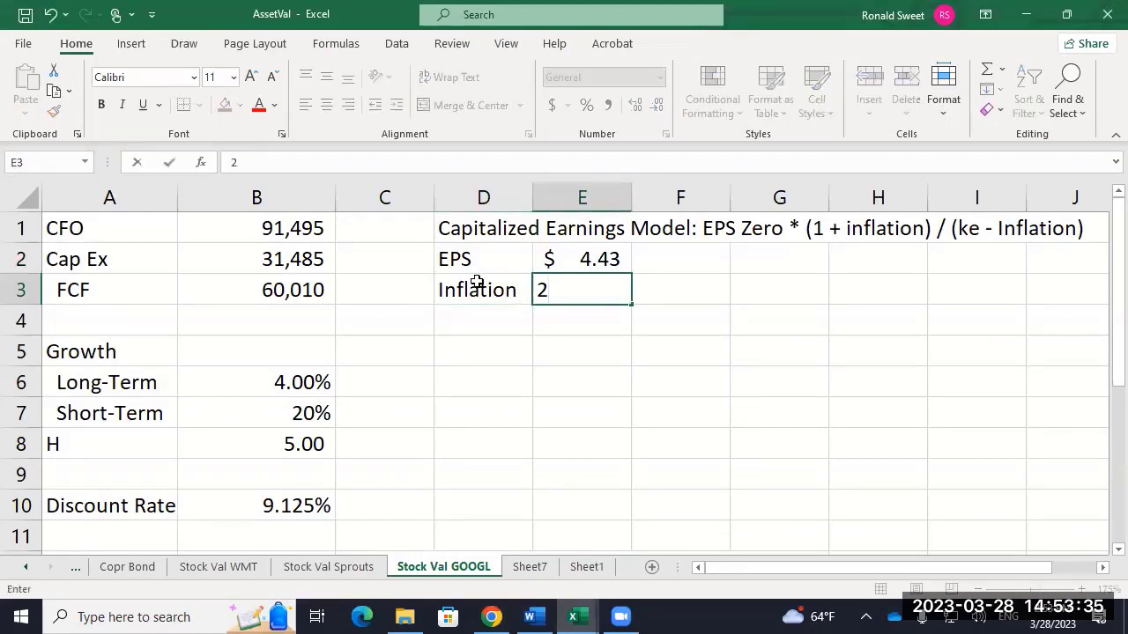
{"action": "type", "text": "%"}
{"action": "key", "text": "Return"}
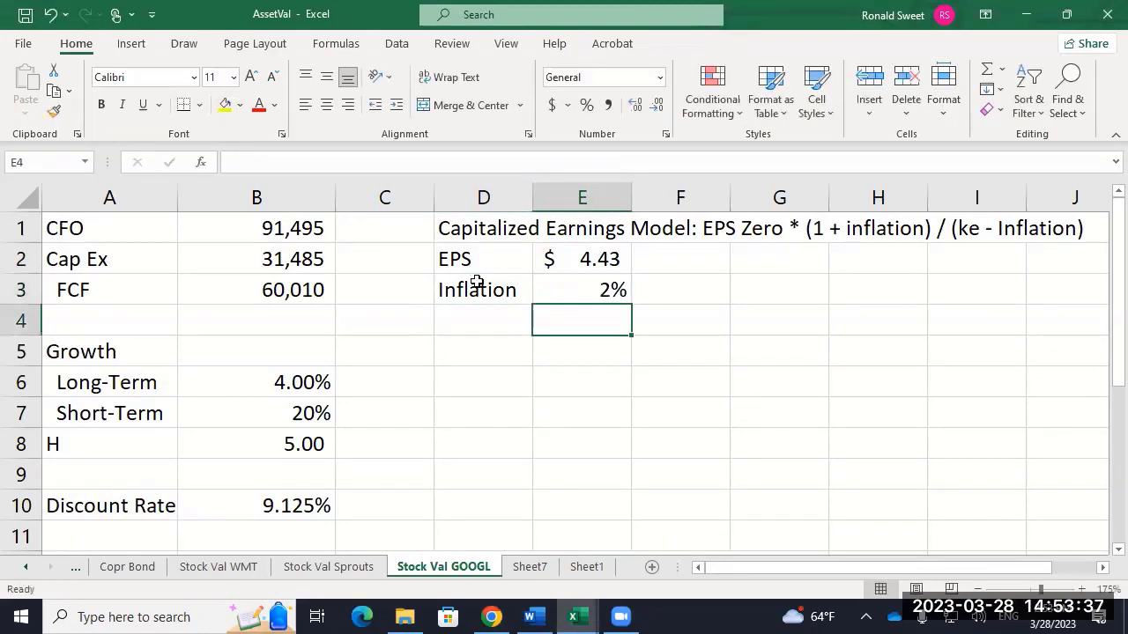
{"action": "key", "text": "Up"}
{"action": "type", "text": "2.5%"}
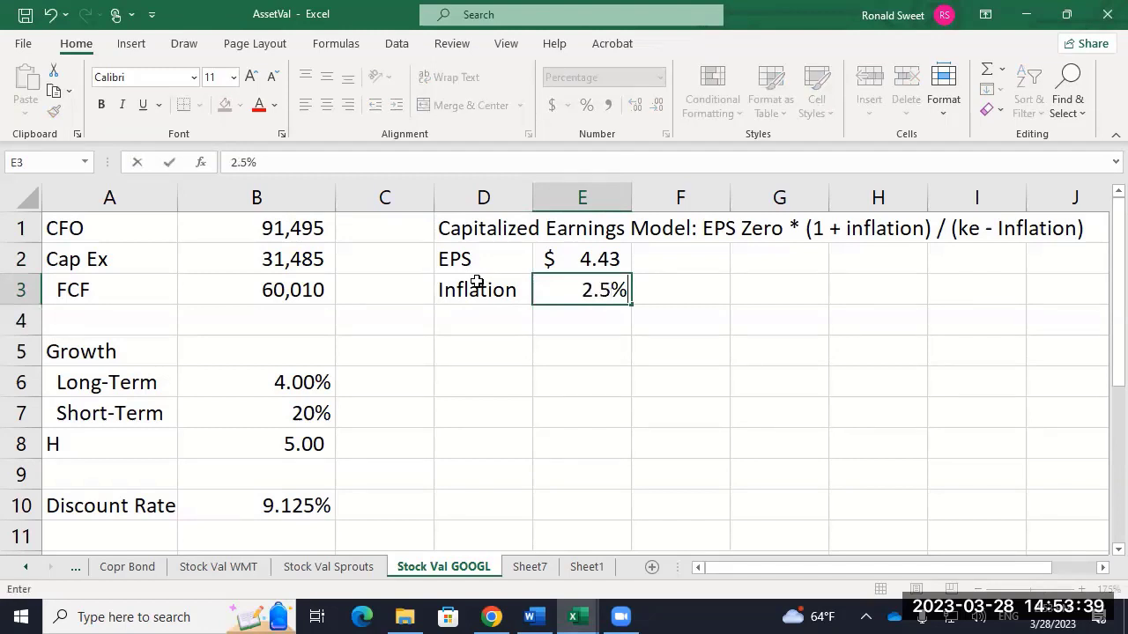
{"action": "key", "text": "Return"}
{"action": "key", "text": "Up"}
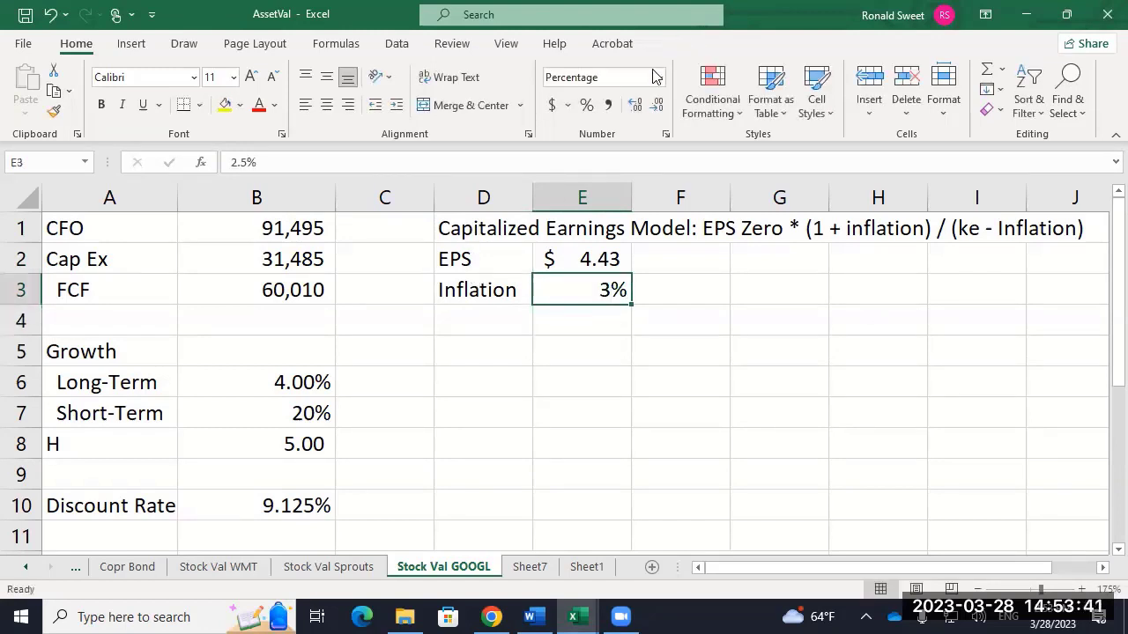
{"action": "left_click", "coordinate": [635, 105]}
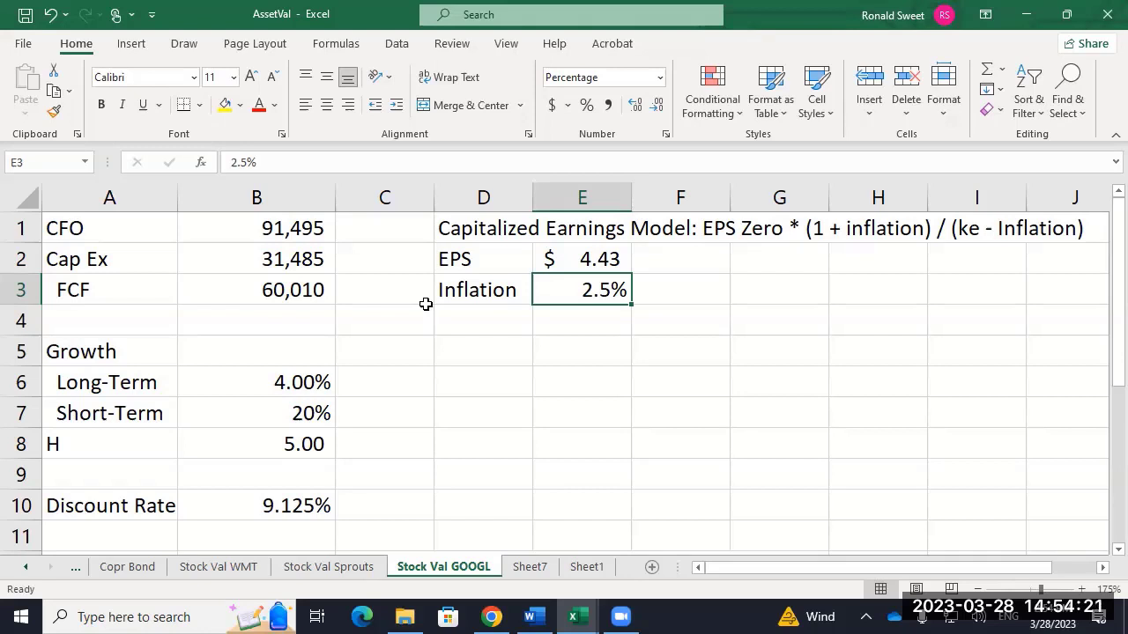
{"action": "key", "text": "Down"}
{"action": "key", "text": "Left"}
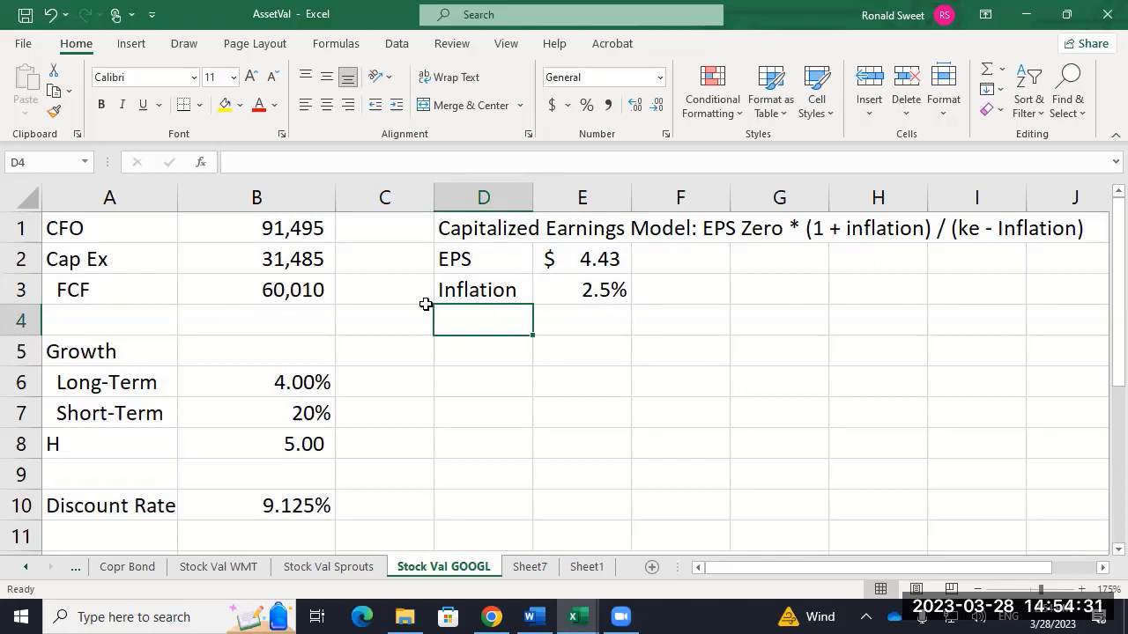
Enter =+E2*(1+E3)/(B10-E3) in D4 and format the $68.54 result as Accounting.
{"action": "type", "text": "+"}
{"action": "key", "text": "Up"}
{"action": "key", "text": "Up"}
{"action": "key", "text": "Right"}
{"action": "type", "text": "*(1+"}
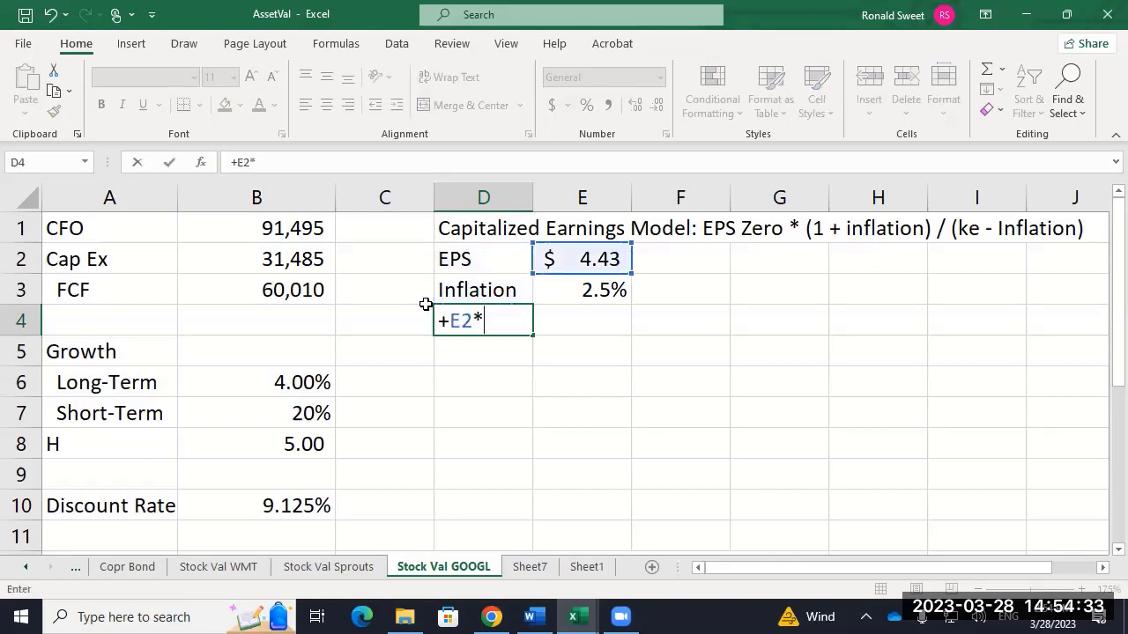
{"action": "key", "text": "Right"}
{"action": "key", "text": "Up"}
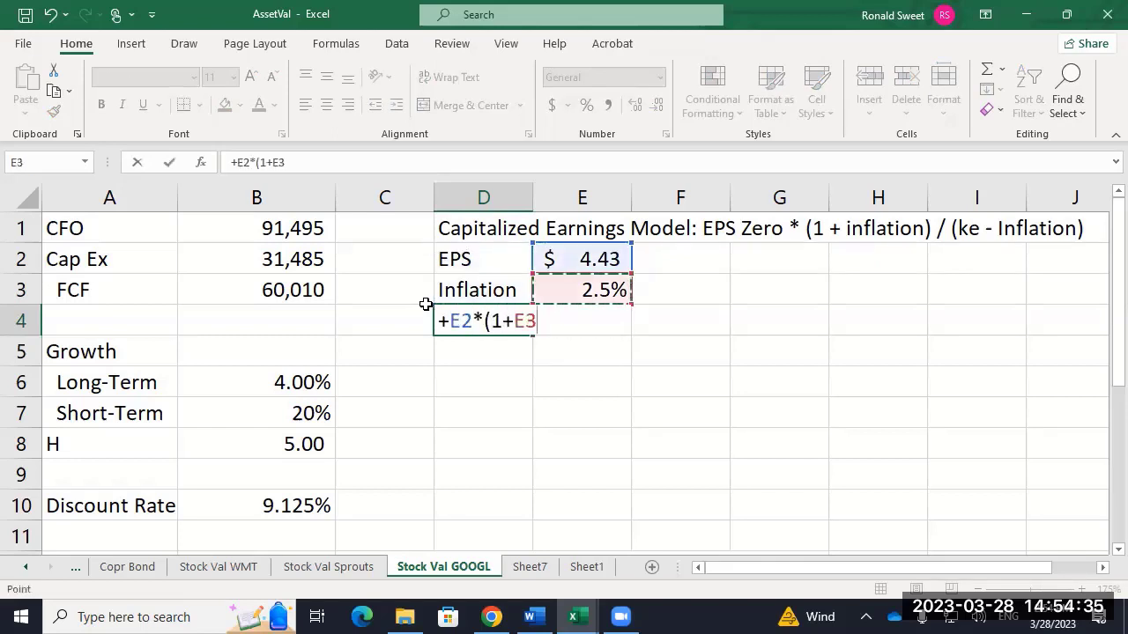
{"action": "type", "text": ")/("}
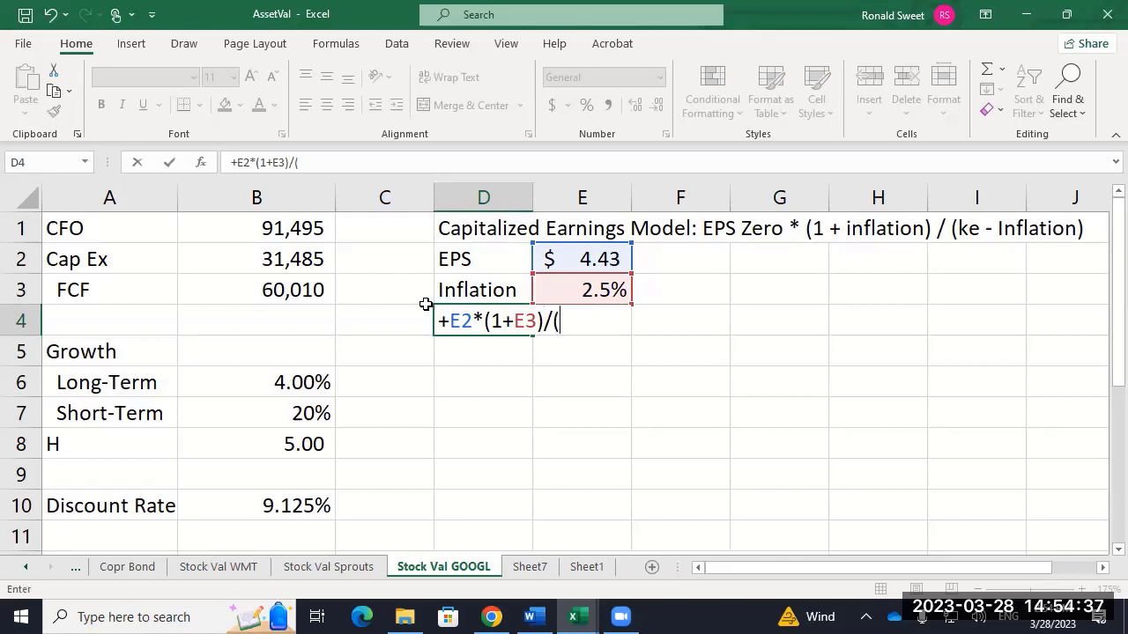
{"action": "key", "text": "Down"}
{"action": "key", "text": "Down"}
{"action": "key", "text": "Left"}
{"action": "key", "text": "Left"}
{"action": "key", "text": "Down"}
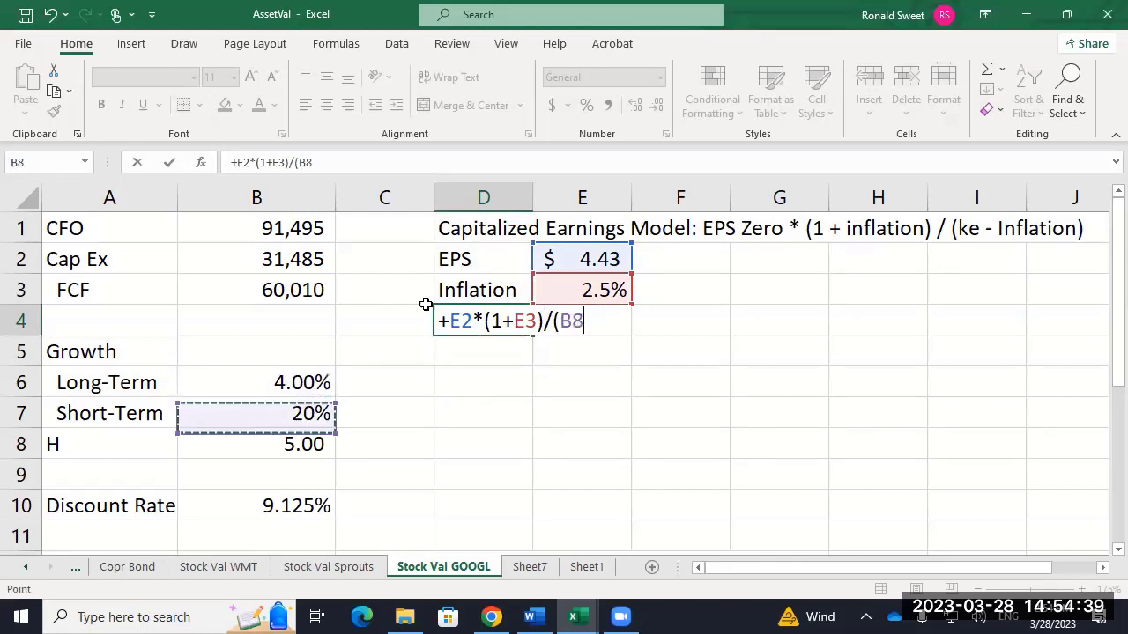
{"action": "key", "text": "Down"}
{"action": "key", "text": "Down"}
{"action": "key", "text": "Down"}
{"action": "type", "text": "-"}
{"action": "key", "text": "Up"}
{"action": "key", "text": "Right"}
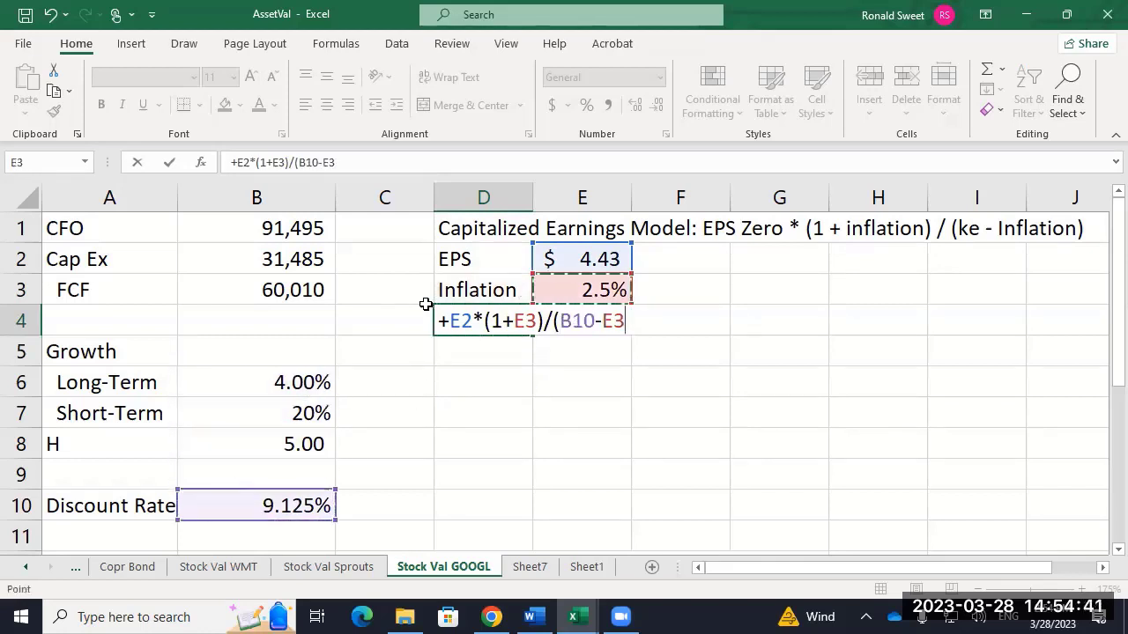
{"action": "type", "text": ")"}
{"action": "key", "text": "Return"}
{"action": "key", "text": "Up"}
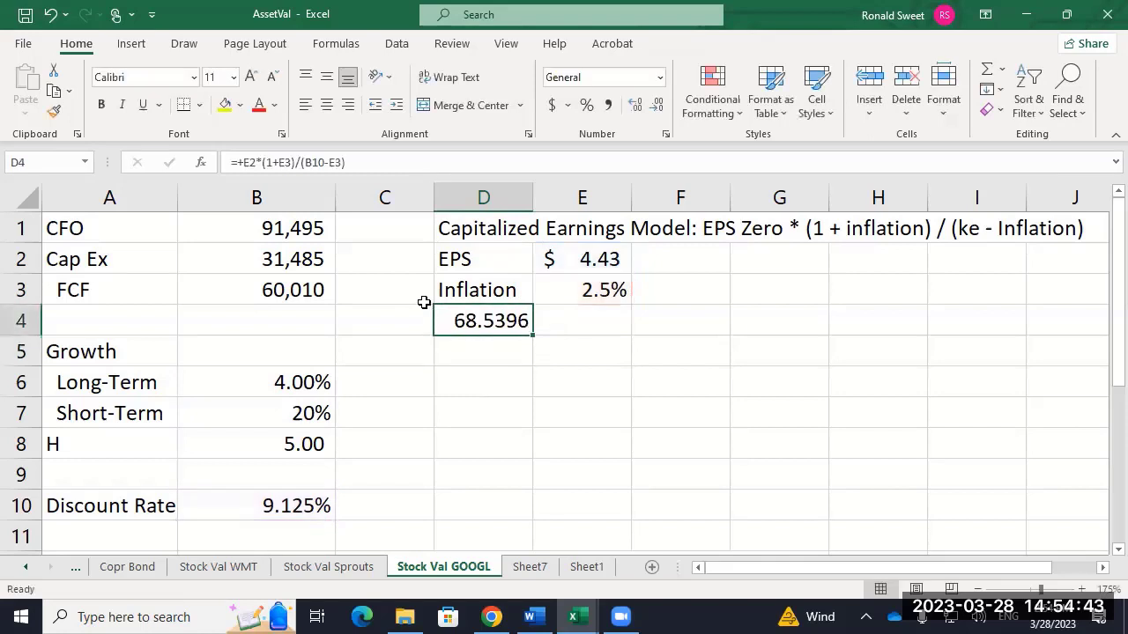
{"action": "left_click", "coordinate": [550, 105]}
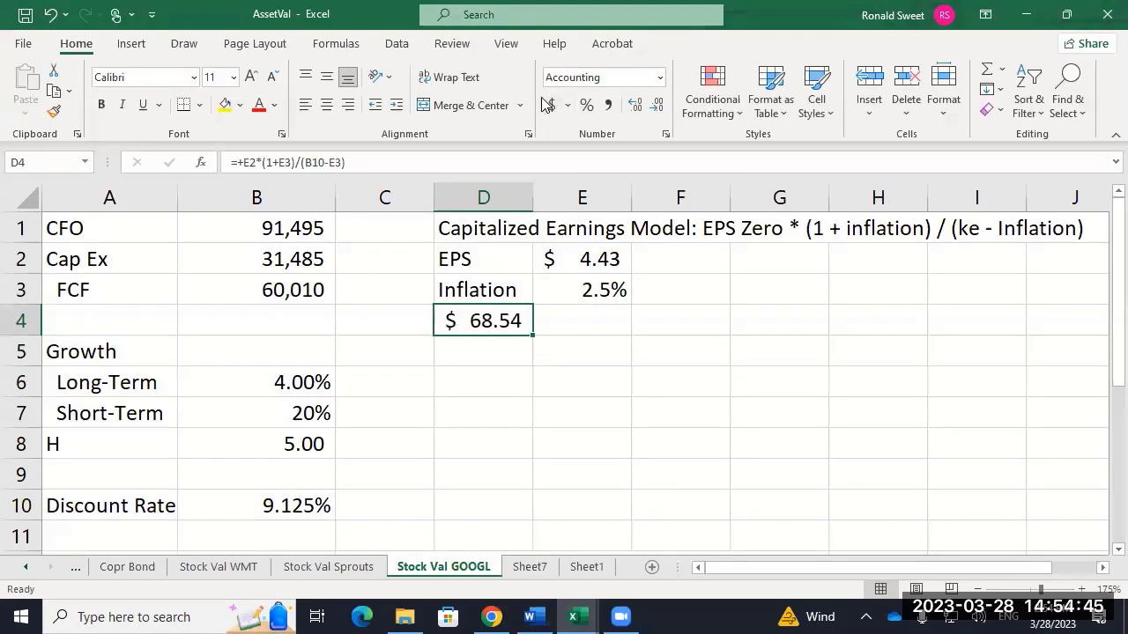
Move the result to E4 and label D4 'Value' and D5 'Actual Price'.
{"action": "key", "text": "ctrl+x"}
{"action": "key", "text": "Right"}
{"action": "key", "text": "ctrl+v"}
{"action": "key", "text": "Left"}
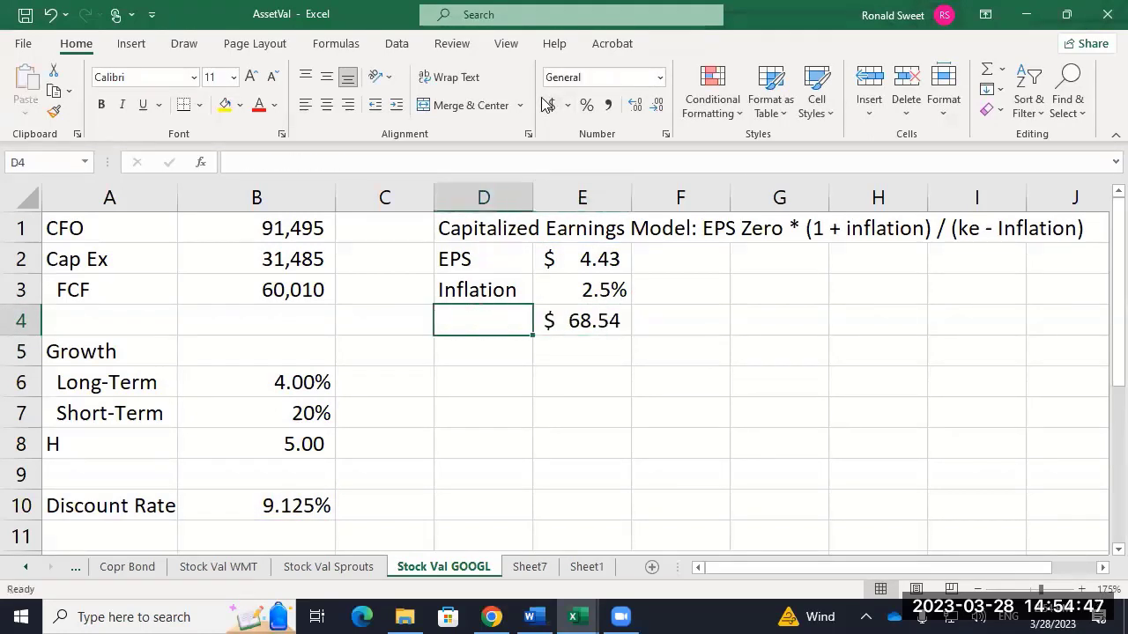
{"action": "type", "text": "Value"}
{"action": "key", "text": "Return"}
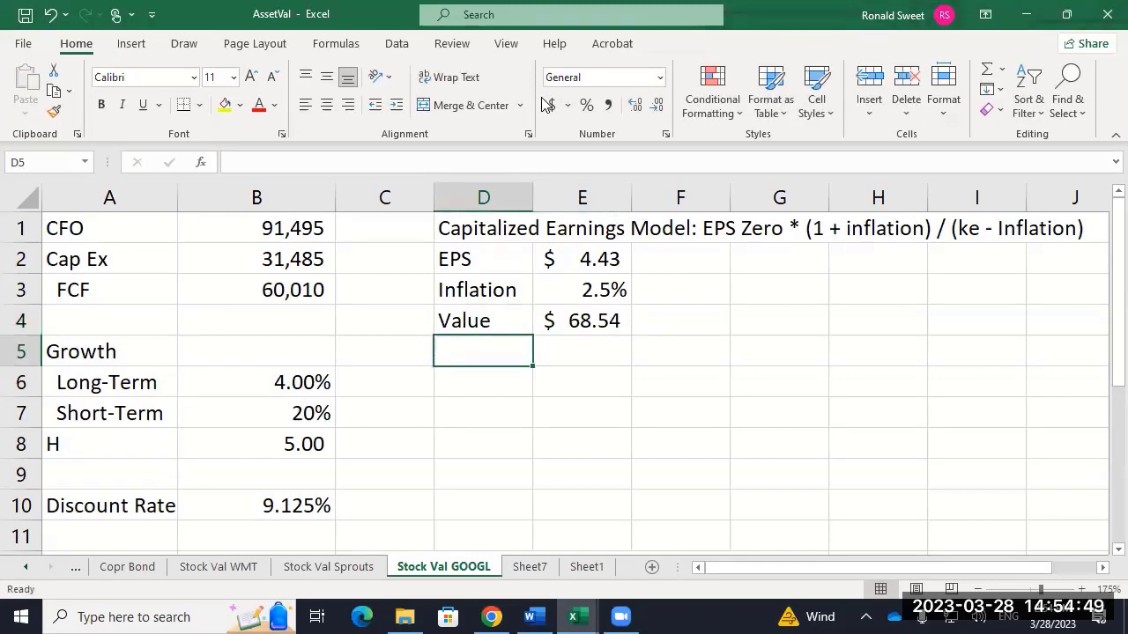
{"action": "type", "text": "Actual Price"}
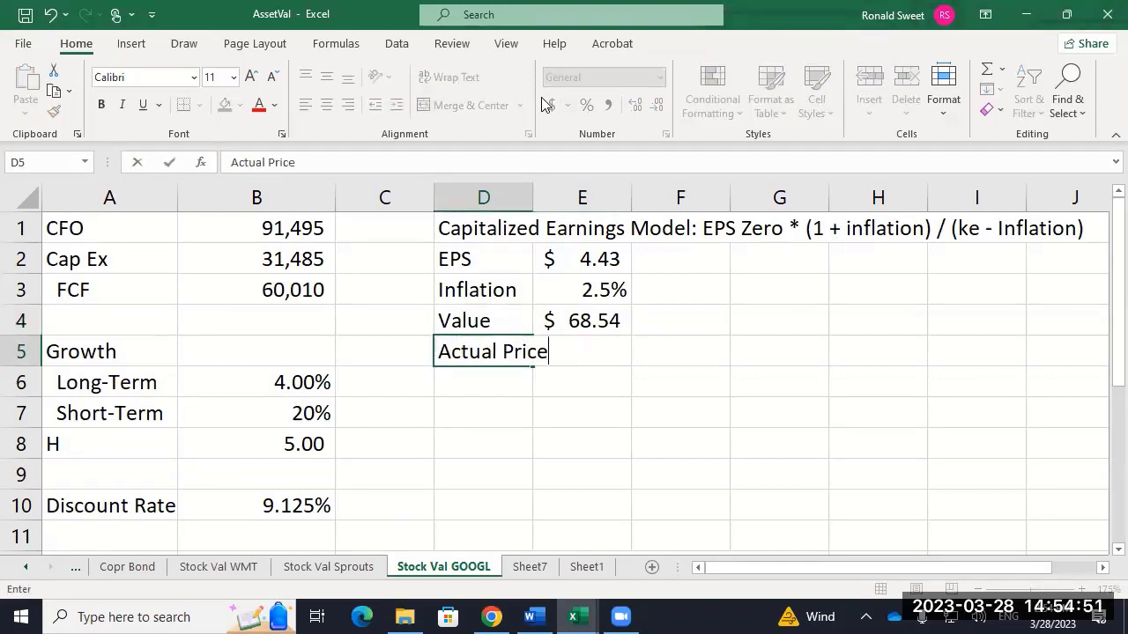
{"action": "key", "text": "Up"}
{"action": "key", "text": "Right"}
Move the $68.54 value to F4 and give an empty F5 the same Accounting format.
{"action": "key", "text": "ctrl+x"}
{"action": "key", "text": "Right"}
{"action": "key", "text": "ctrl+v"}
{"action": "key", "text": "Down"}
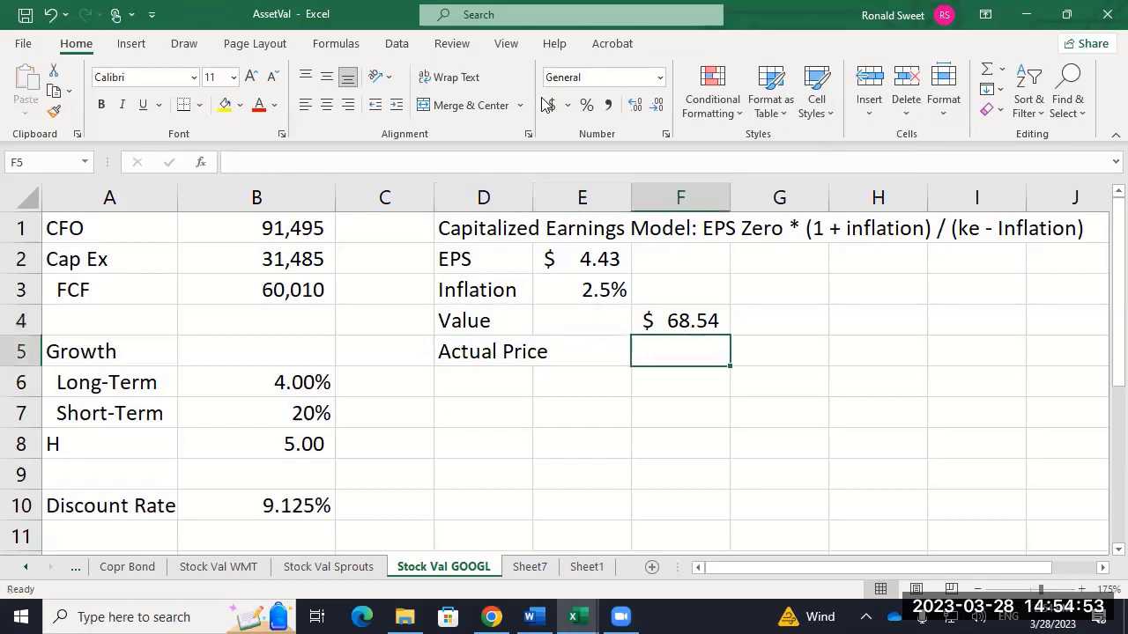
{"action": "key", "text": "Up"}
{"action": "key", "text": "ctrl+c"}
{"action": "key", "text": "Down"}
{"action": "key", "text": "ctrl+v"}
{"action": "key", "text": "Delete"}
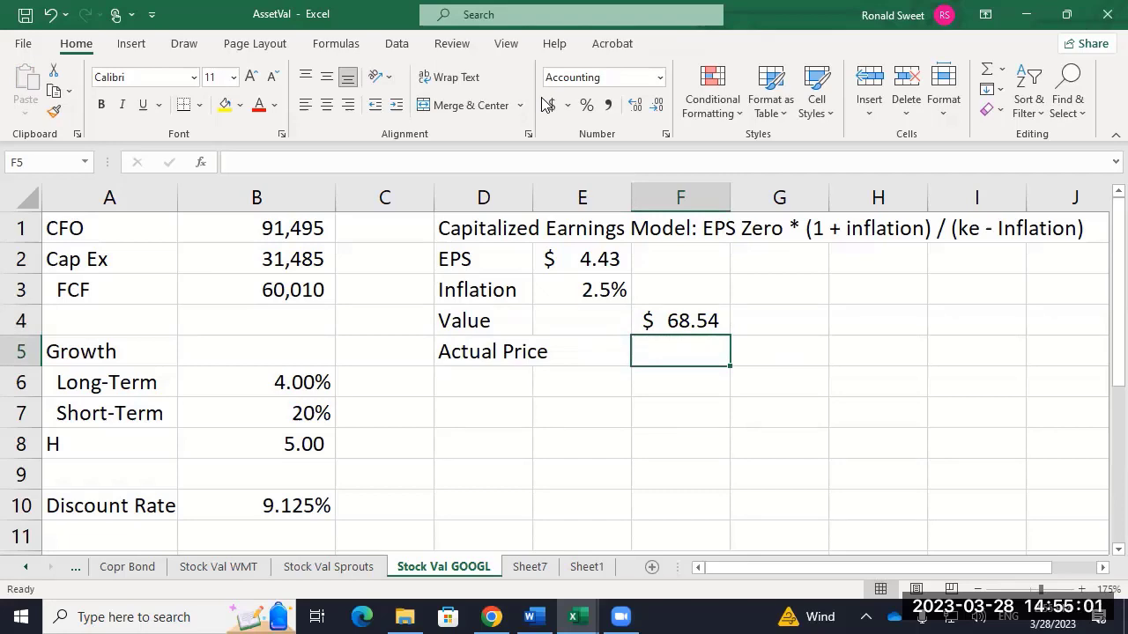
Check GOOGL's current price on Yahoo Finance and return to the AssetVal workbook.
{"action": "left_click", "coordinate": [491, 616]}
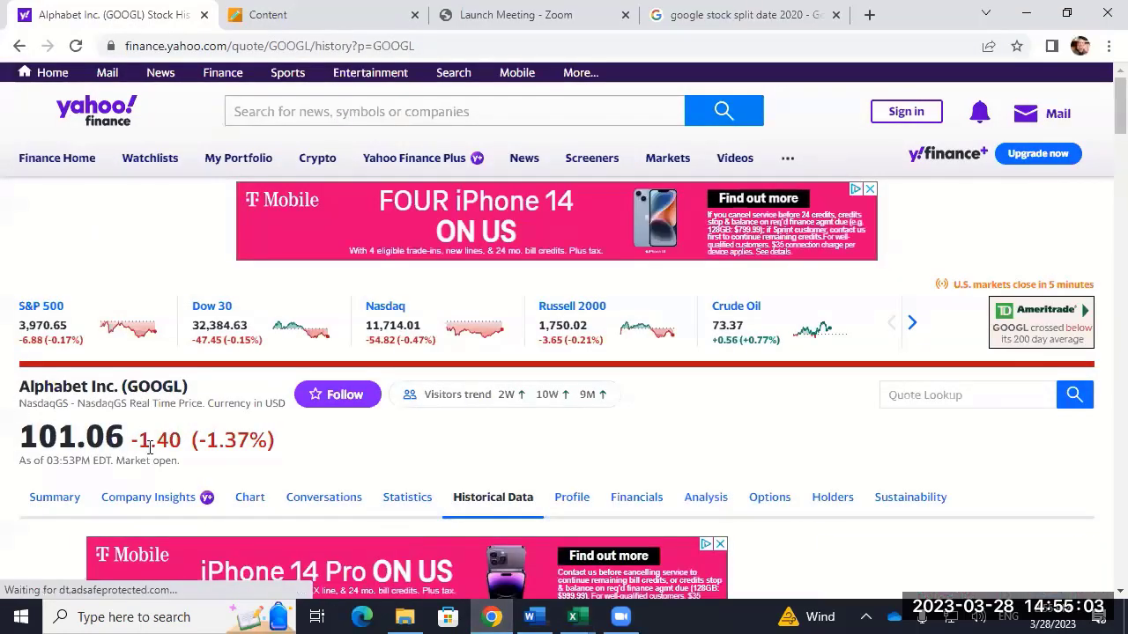
{"action": "mouse_move", "coordinate": [572, 616]}
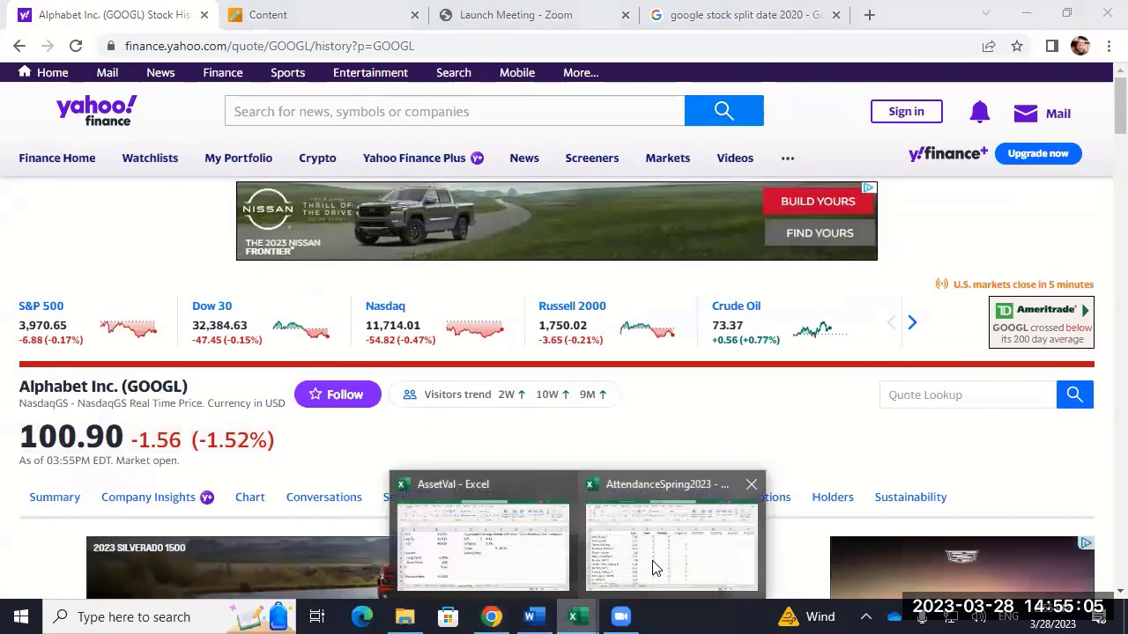
{"action": "left_click", "coordinate": [652, 568]}
{"action": "left_click", "coordinate": [516, 574]}
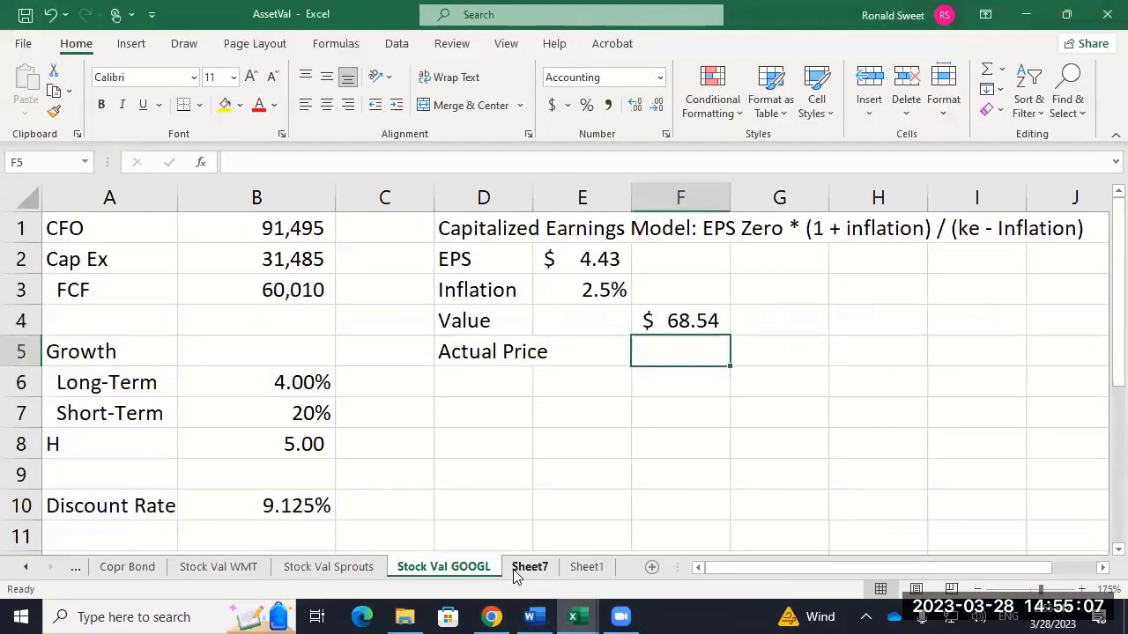
Enter 101.06 as the actual price in F5 and compare it against the Value in F4.
{"action": "type", "text": "101.6"}
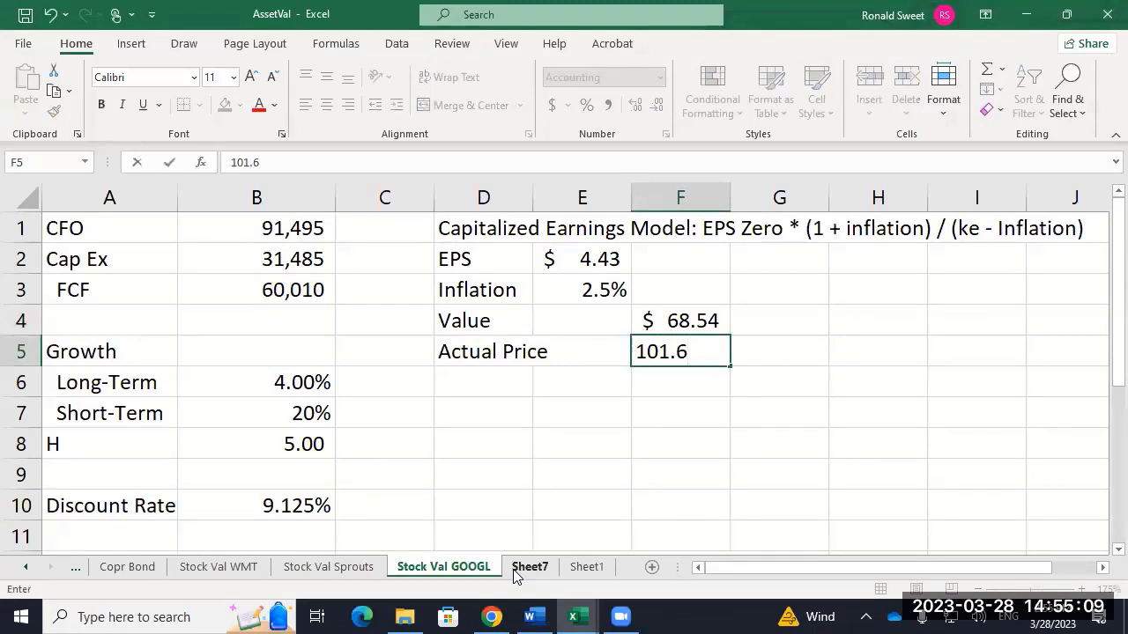
{"action": "key", "text": "BackSpace"}
{"action": "type", "text": "06"}
{"action": "key", "text": "ctrl+Return"}
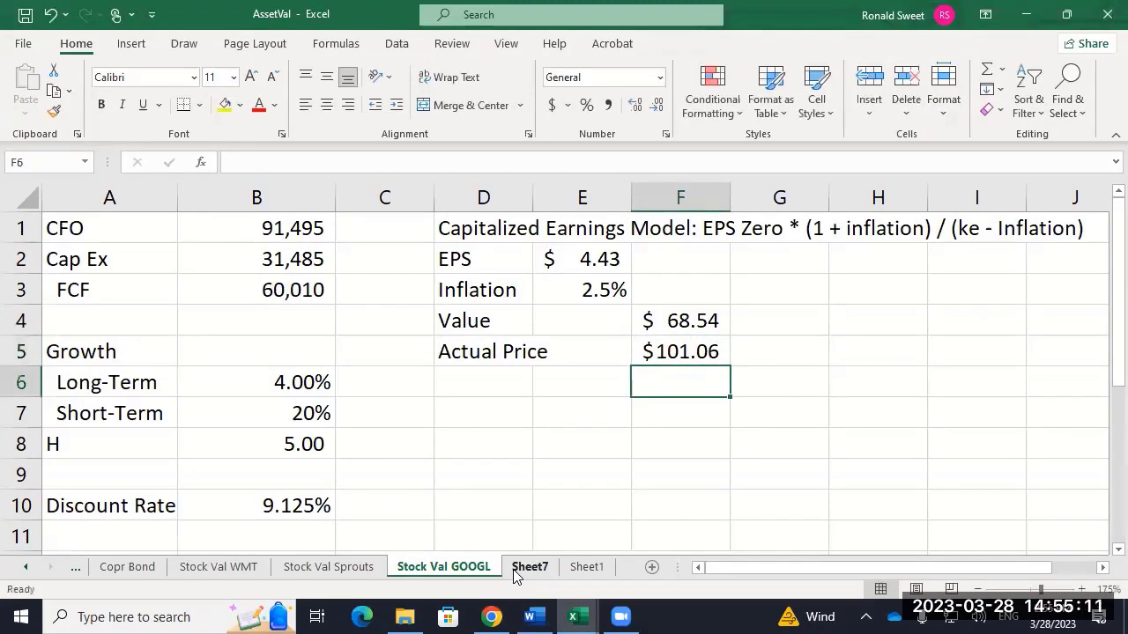
{"action": "key", "text": "Page_Down"}
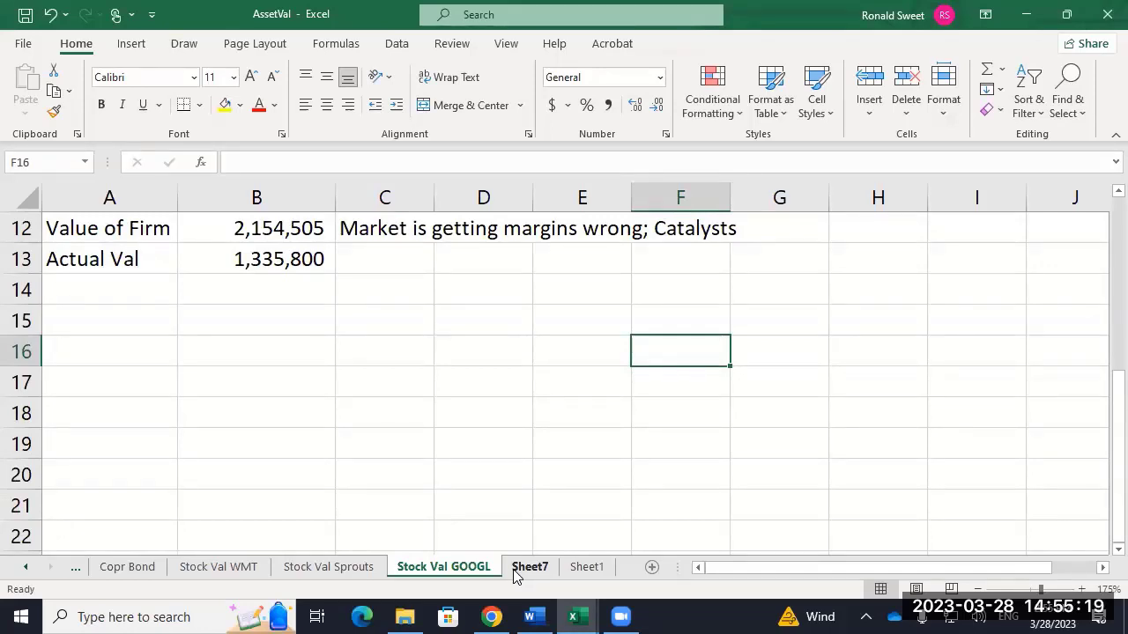
{"action": "key", "text": "Page_Up"}
{"action": "key", "text": "Up"}
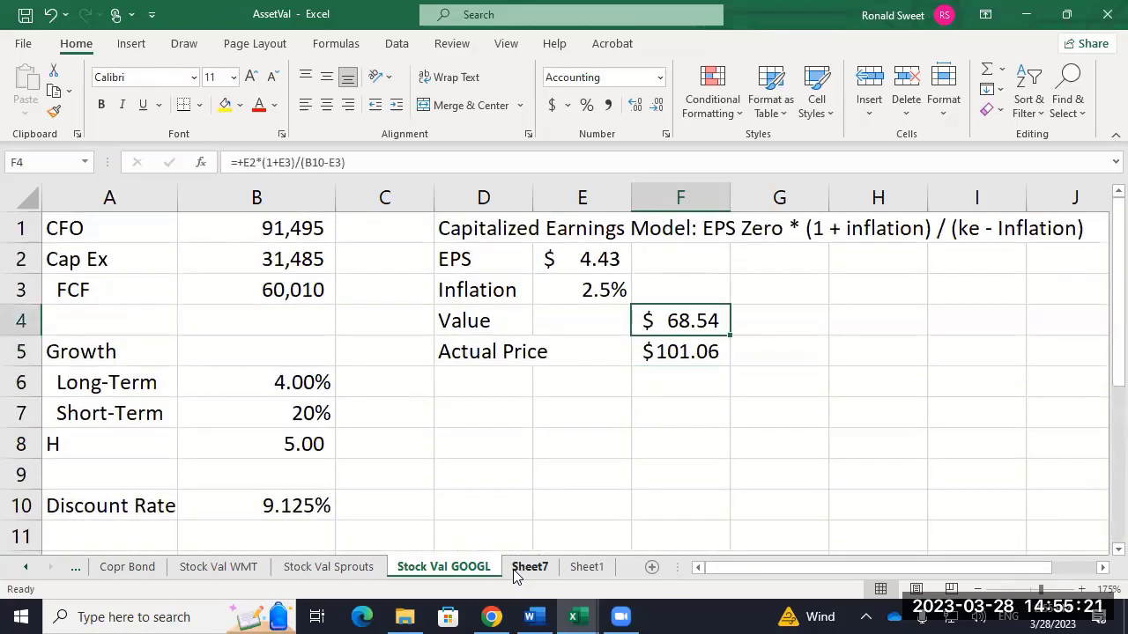
{"action": "key", "text": "Down"}
{"action": "key", "text": "Up"}
{"action": "key", "text": "Down"}
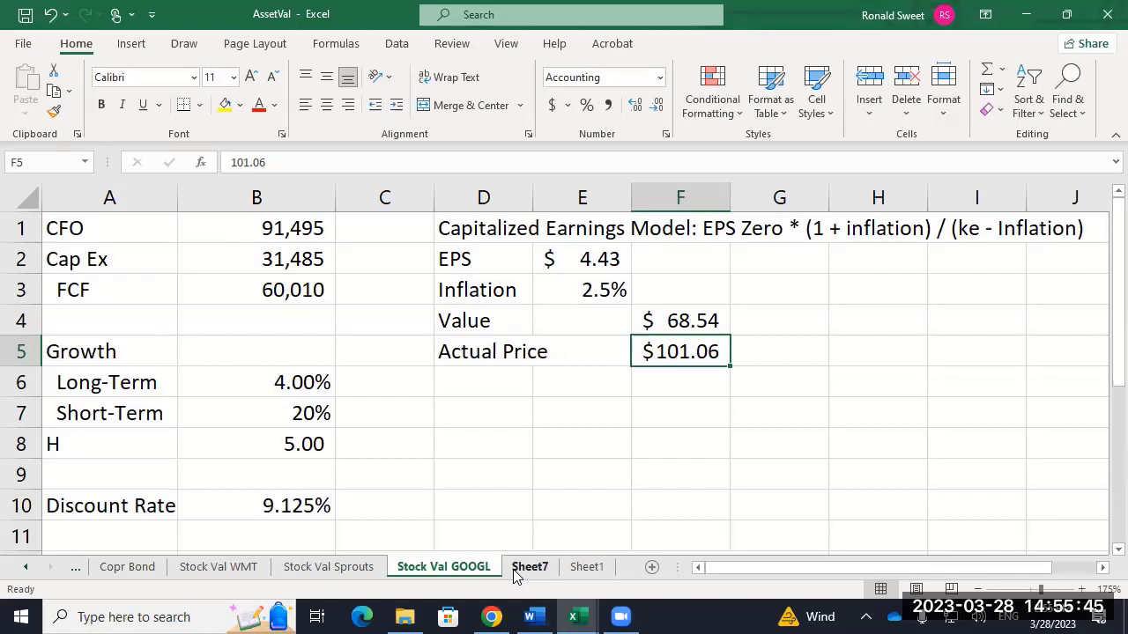
Look up the AAPL ticker in Yahoo Finance's Quote Lookup.
{"action": "left_click", "coordinate": [492, 617]}
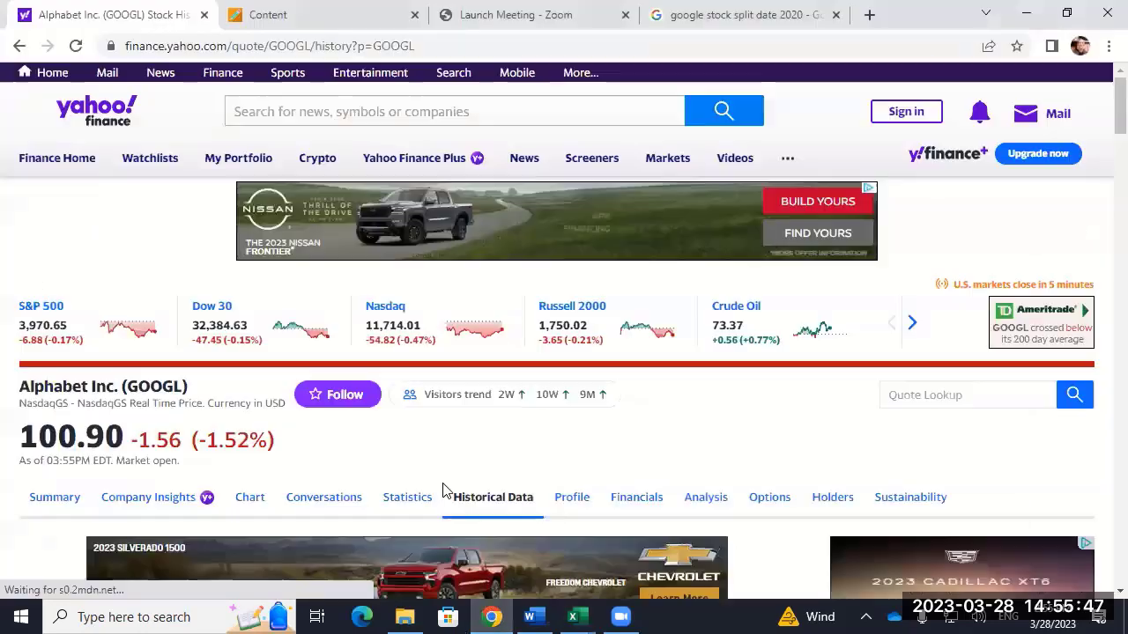
{"action": "left_click", "coordinate": [921, 398]}
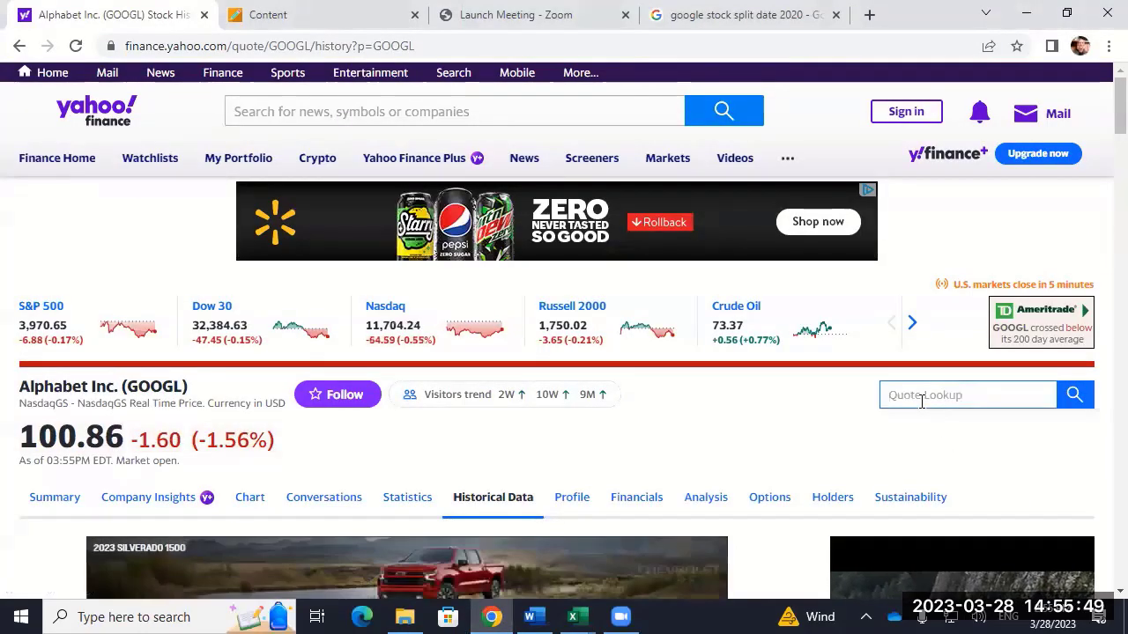
{"action": "type", "text": "aapl"}
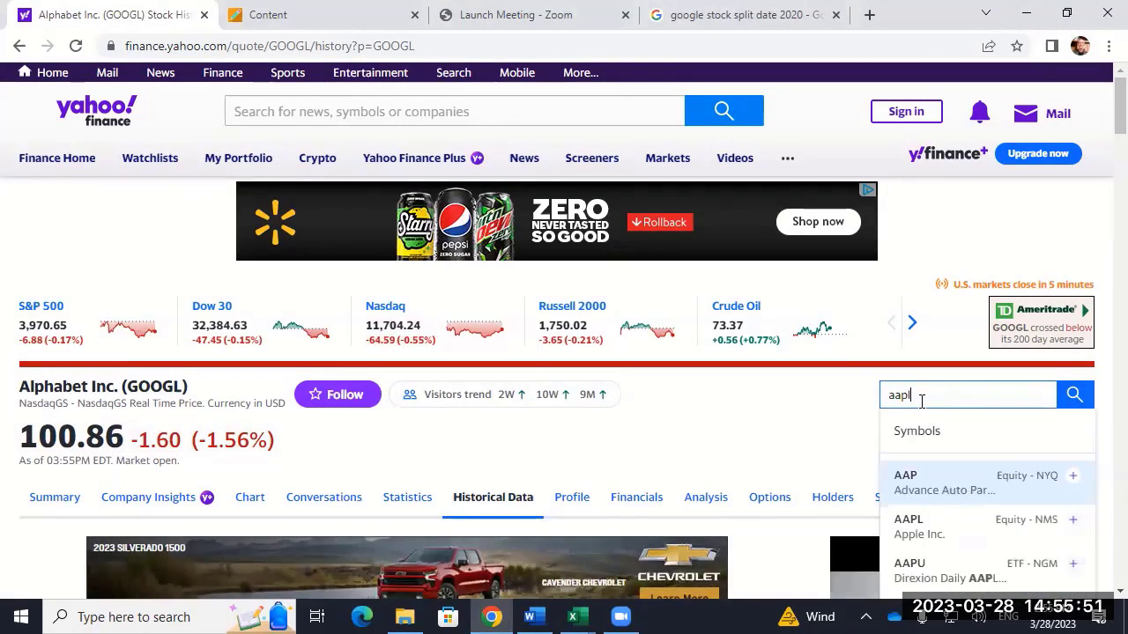
{"action": "key", "text": "Return"}
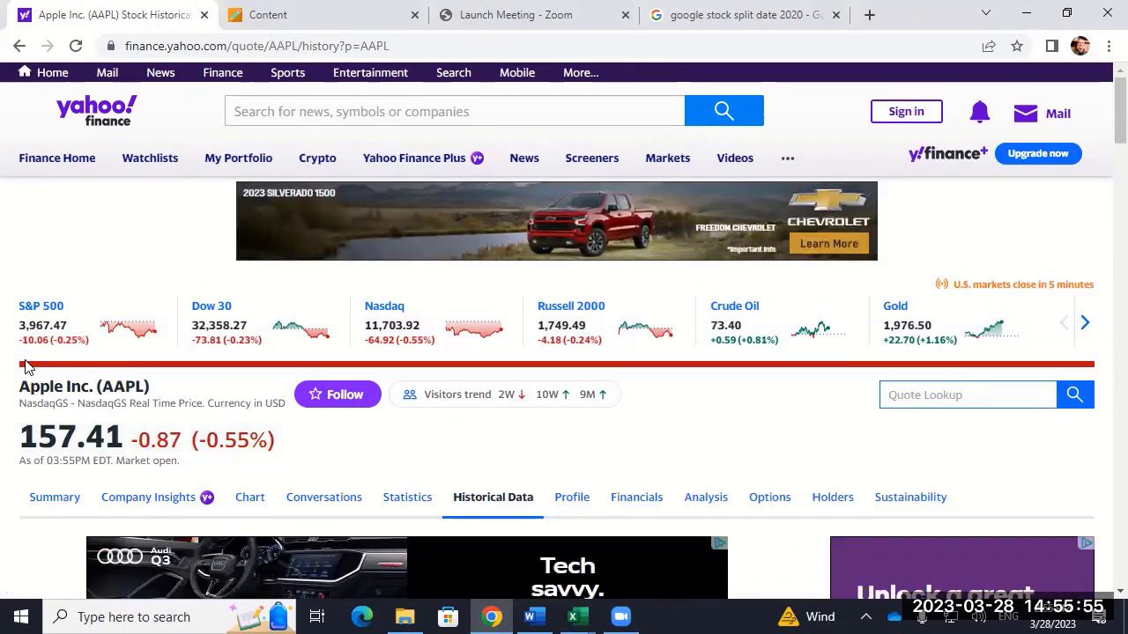
{"action": "scroll", "coordinate": [26, 366], "scroll_direction": "down", "scroll_amount": 3}
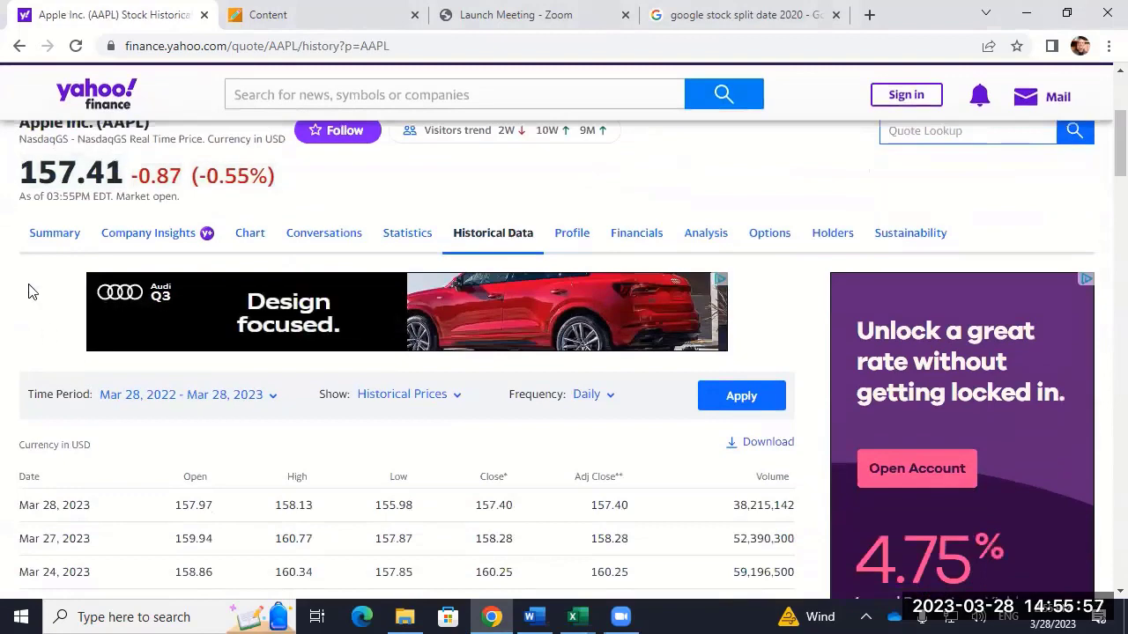
Open Apple's summary, set the chart to Max, and open the full interactive chart.
{"action": "left_click", "coordinate": [44, 240]}
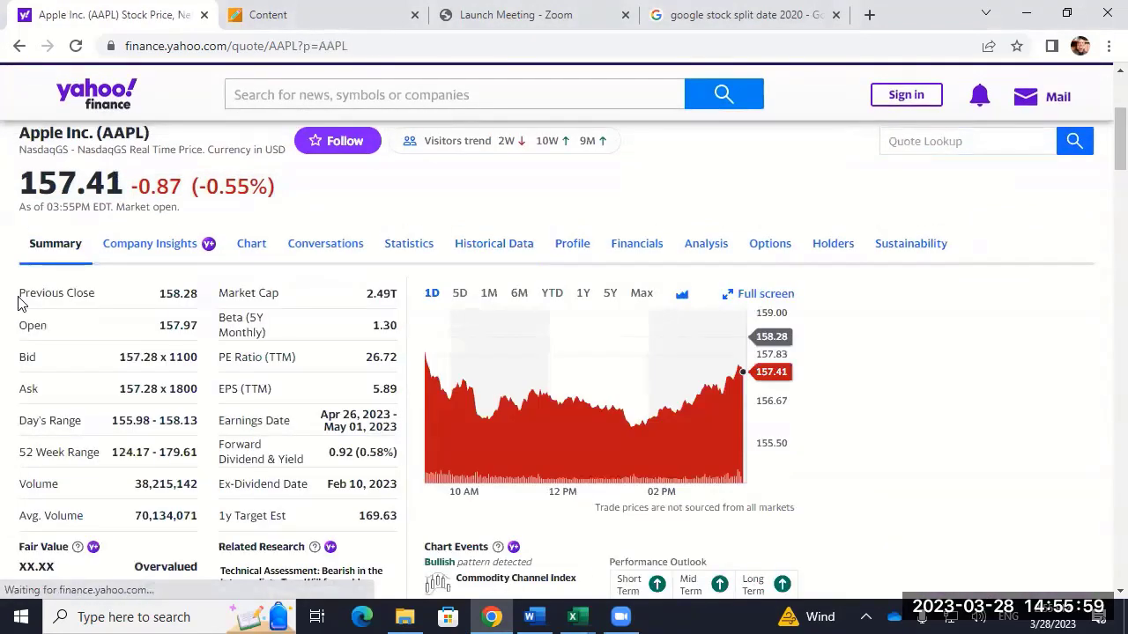
{"action": "left_click", "coordinate": [641, 293]}
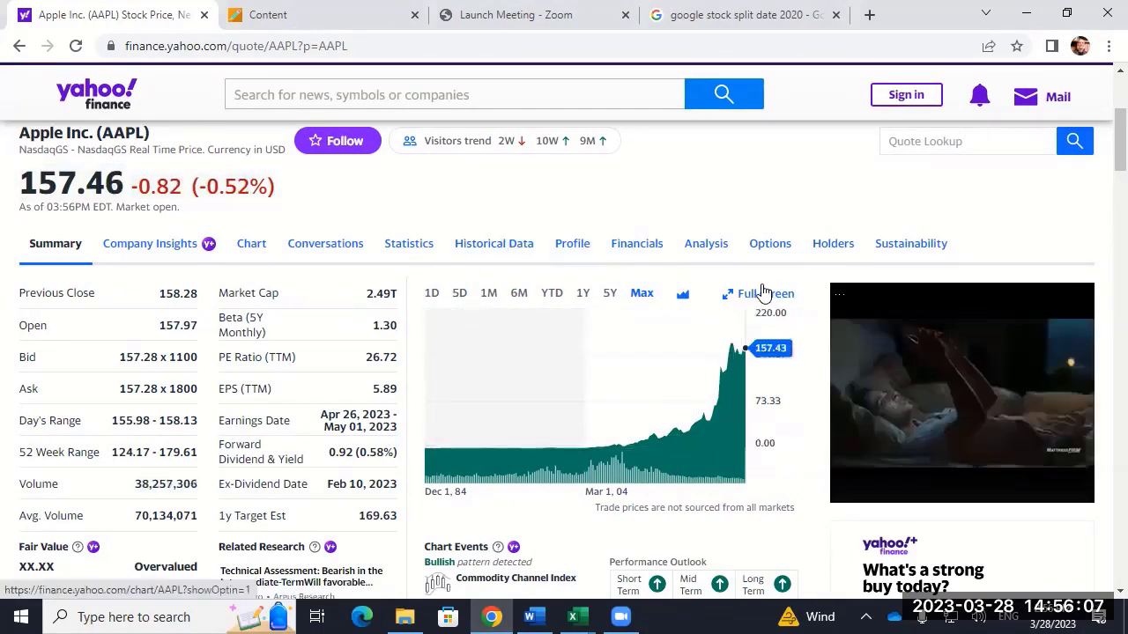
{"action": "left_click", "coordinate": [251, 243]}
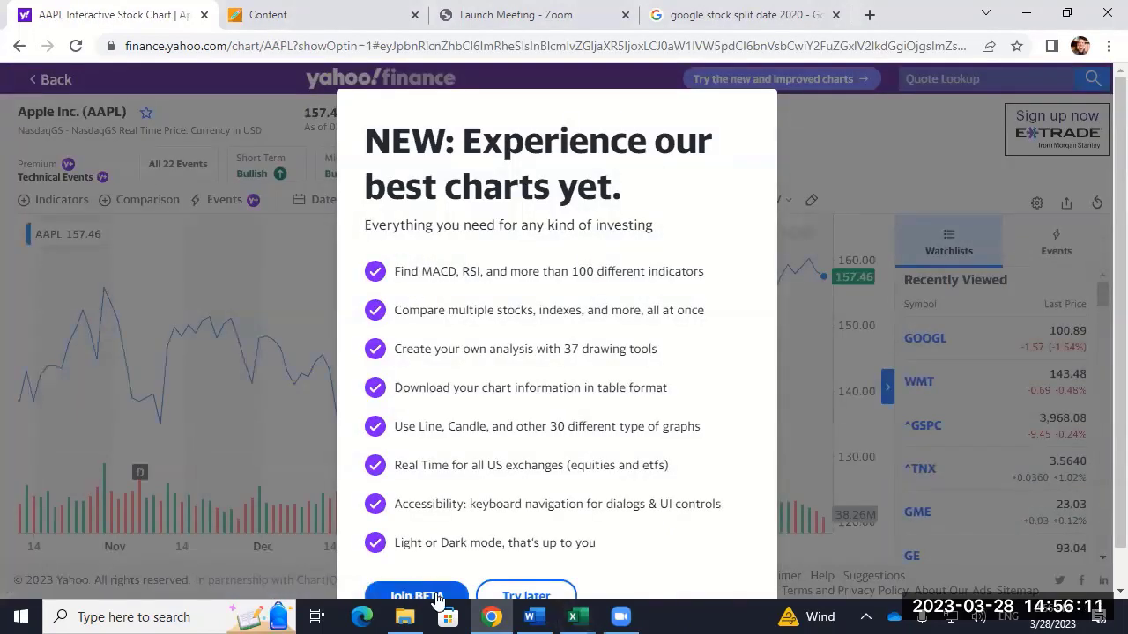
{"action": "left_click", "coordinate": [529, 592]}
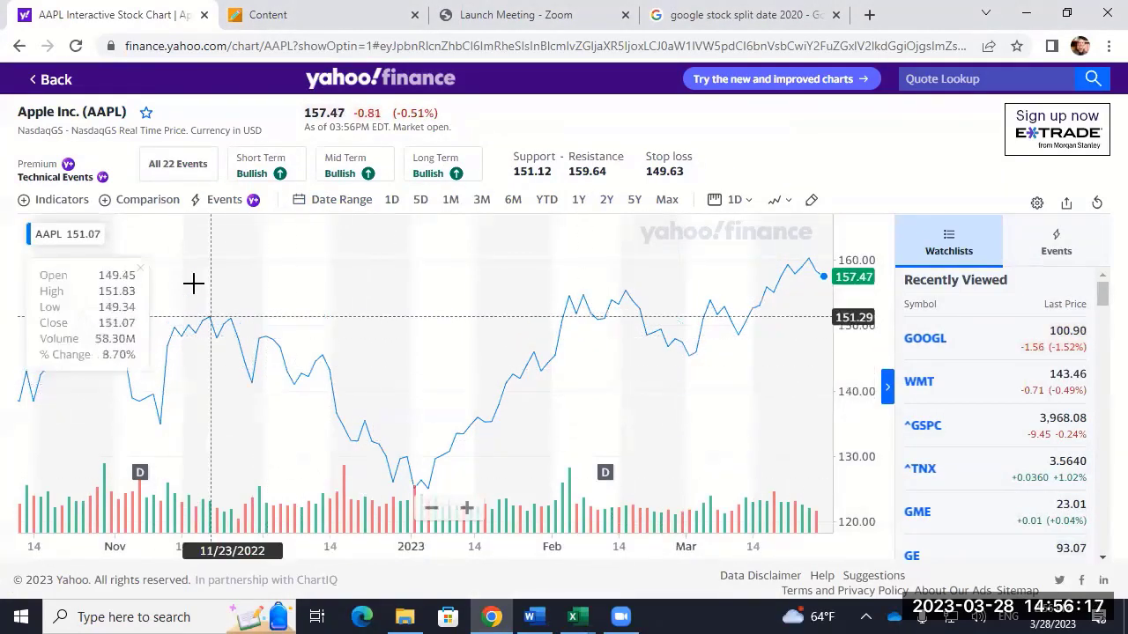
Set the AAPL chart's custom date range to start Dec 31, 2007, through March 2023.
{"action": "left_click", "coordinate": [349, 203]}
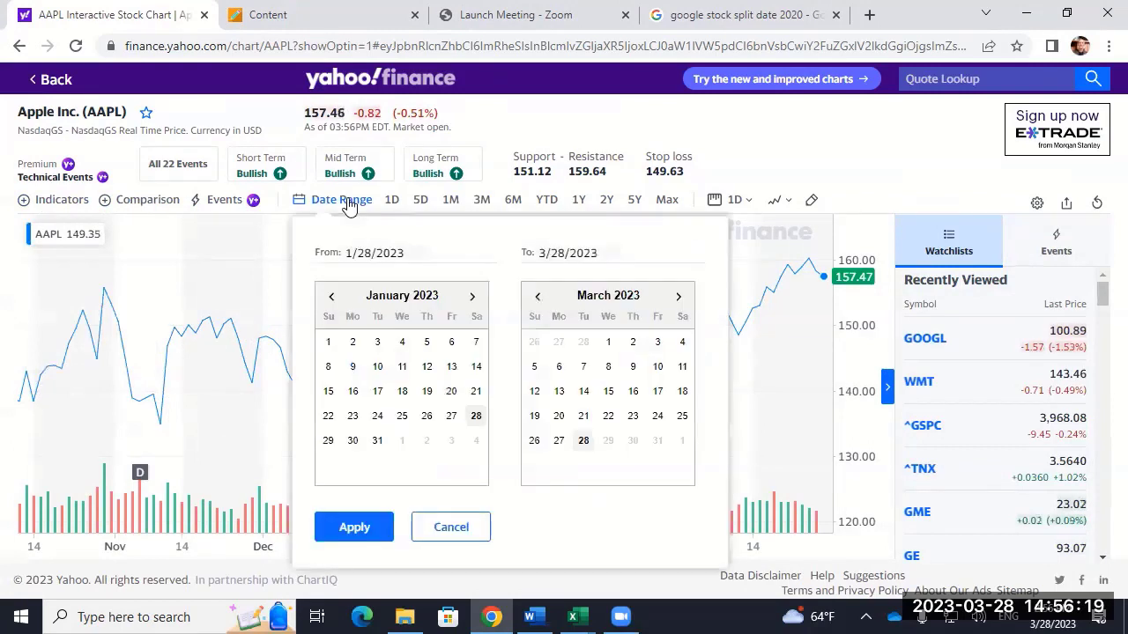
{"action": "left_click", "coordinate": [346, 253]}
{"action": "type", "text": "12"}
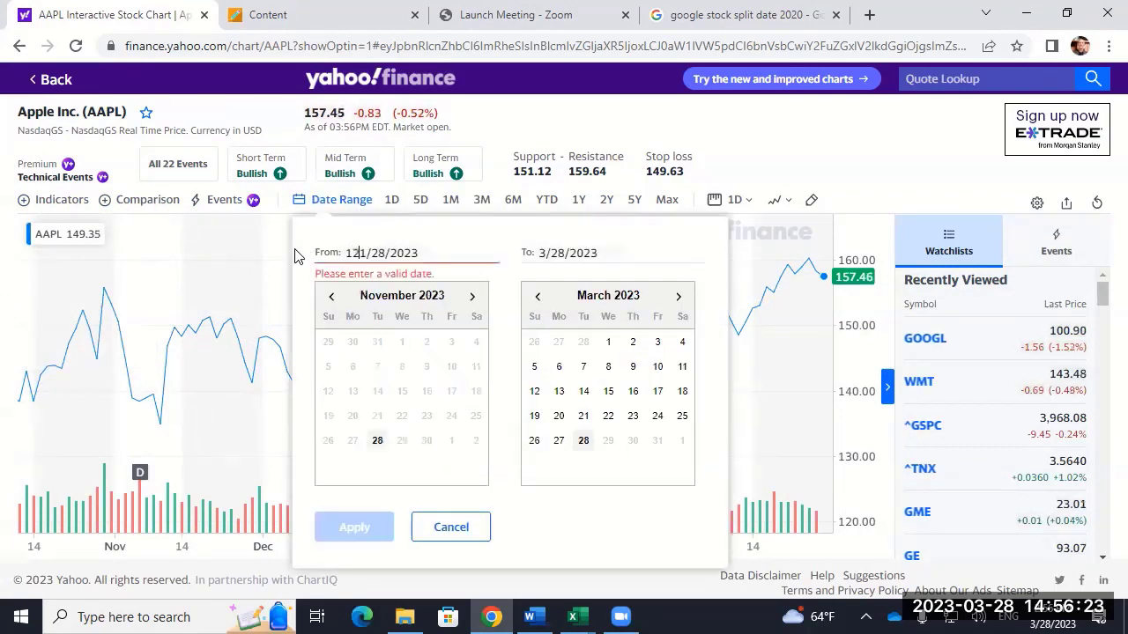
{"action": "key", "text": "Delete"}
{"action": "key", "text": "Right"}
{"action": "key", "text": "Delete"}
{"action": "key", "text": "Delete"}
{"action": "type", "text": "31"}
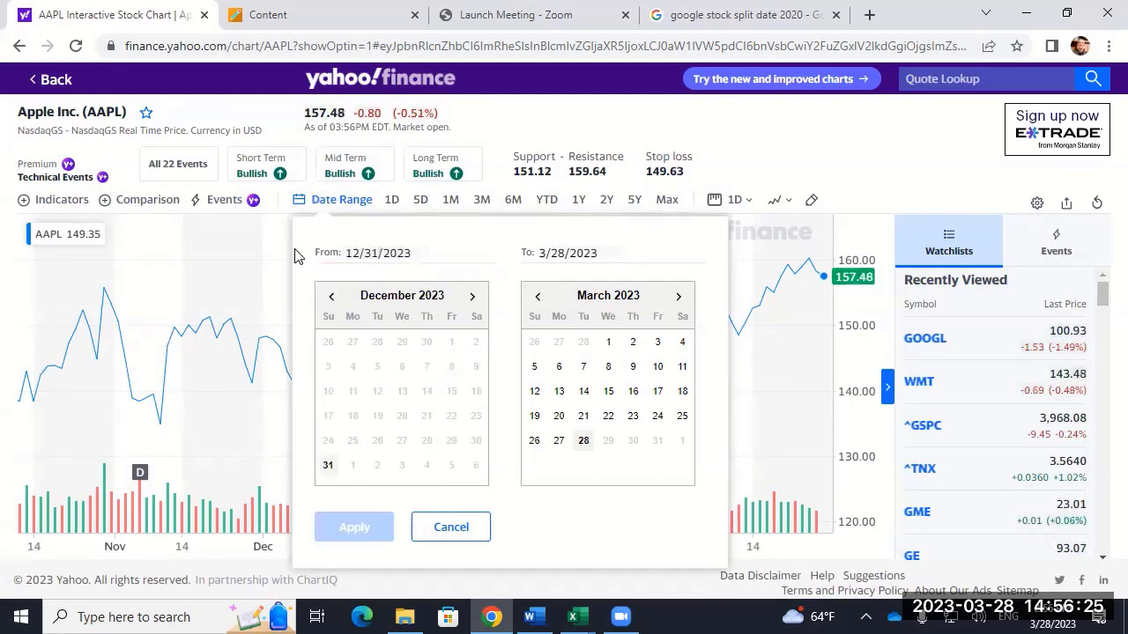
{"action": "key", "text": "Right"}
{"action": "key", "text": "Right"}
{"action": "key", "text": "Delete"}
{"action": "key", "text": "Delete"}
{"action": "type", "text": "0"}
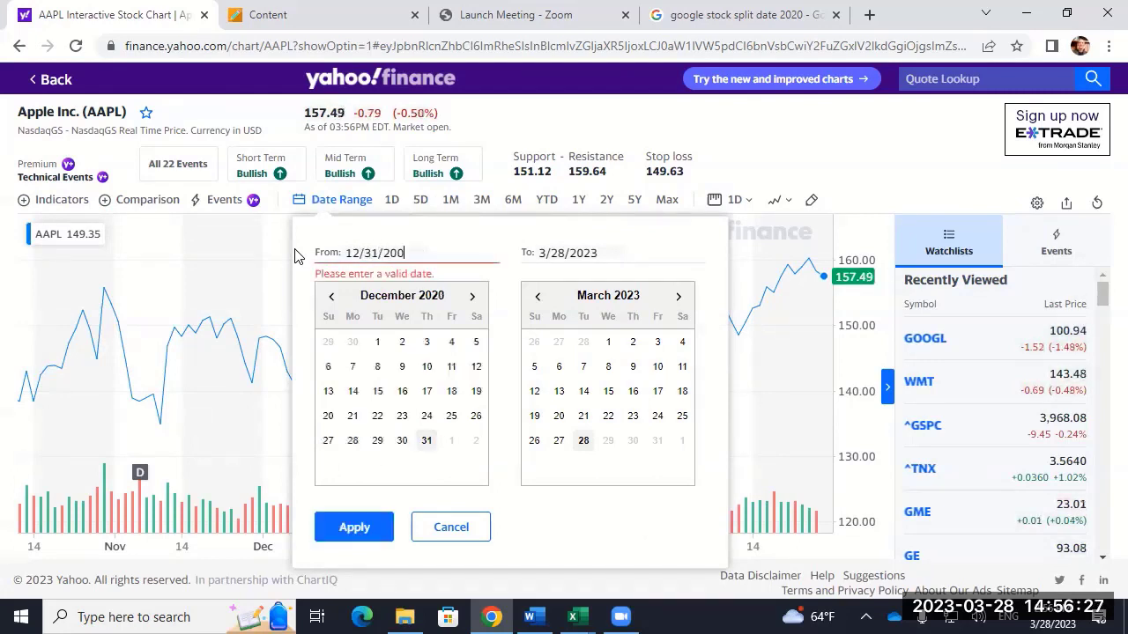
{"action": "type", "text": "7"}
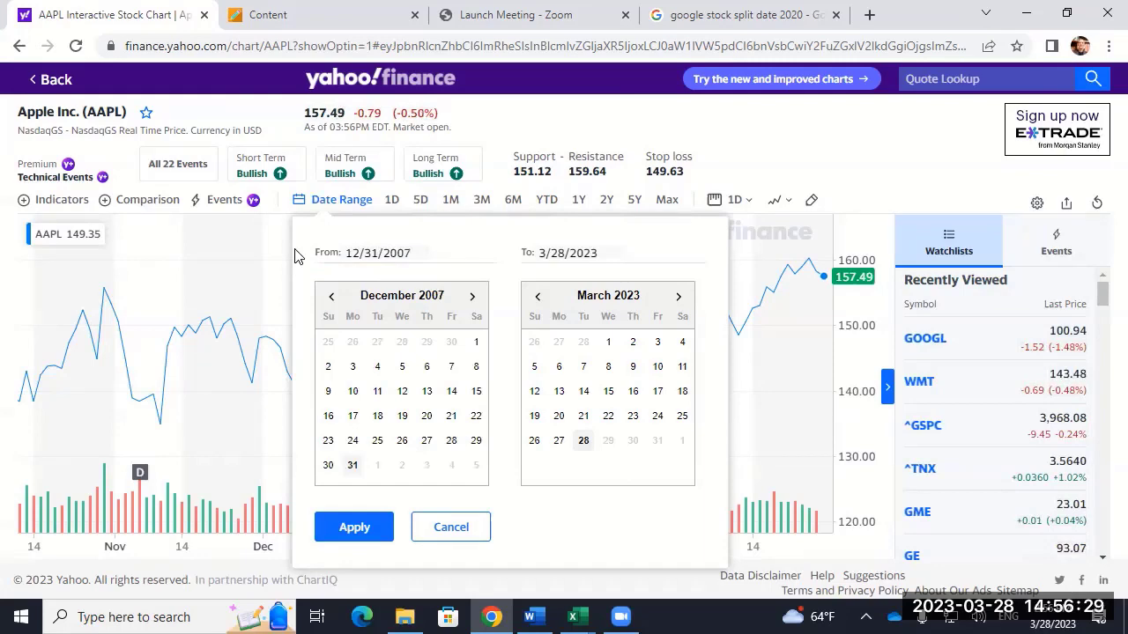
{"action": "left_click", "coordinate": [335, 531]}
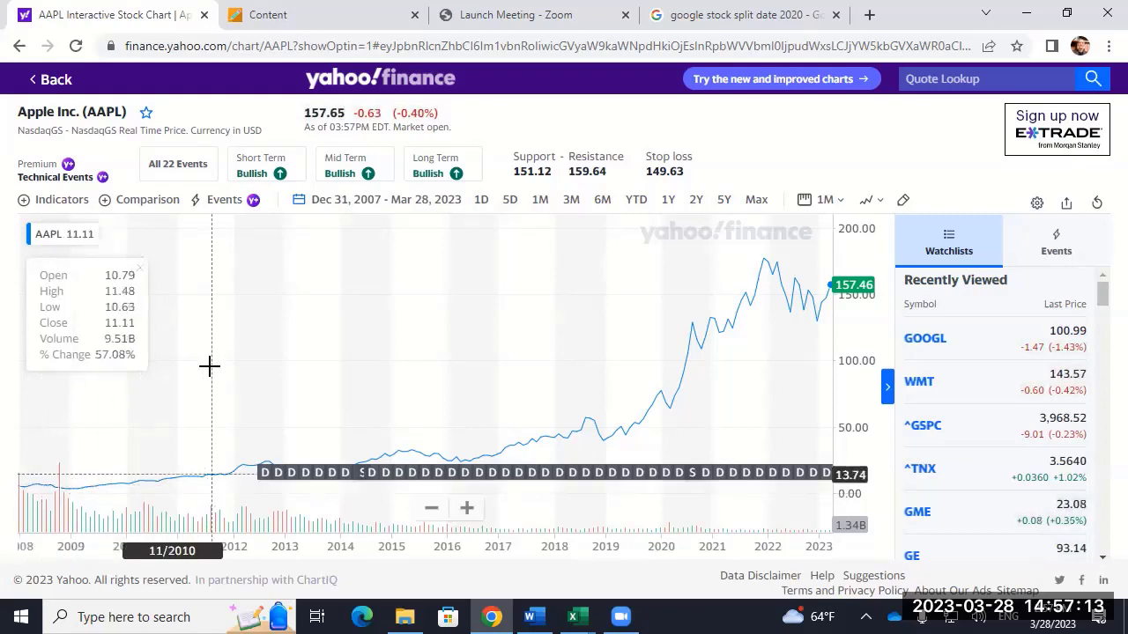
{"action": "left_click", "coordinate": [570, 617]}
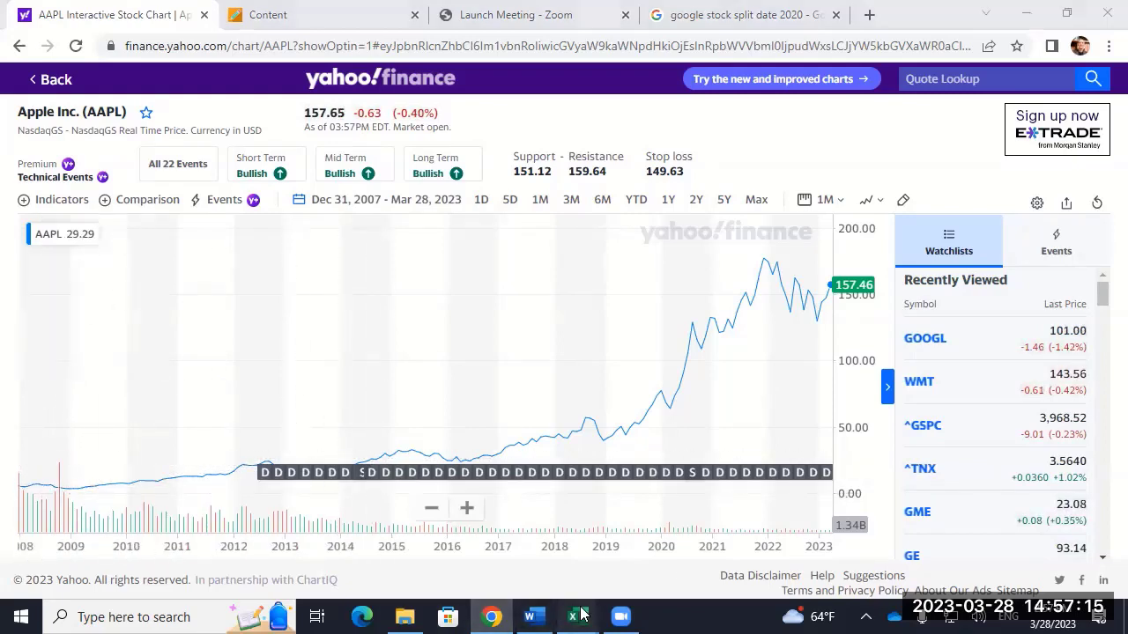
Label cell D6 of the AssetVal workbook 'Tobin's Q: Replacement Value'.
{"action": "left_click", "coordinate": [493, 557]}
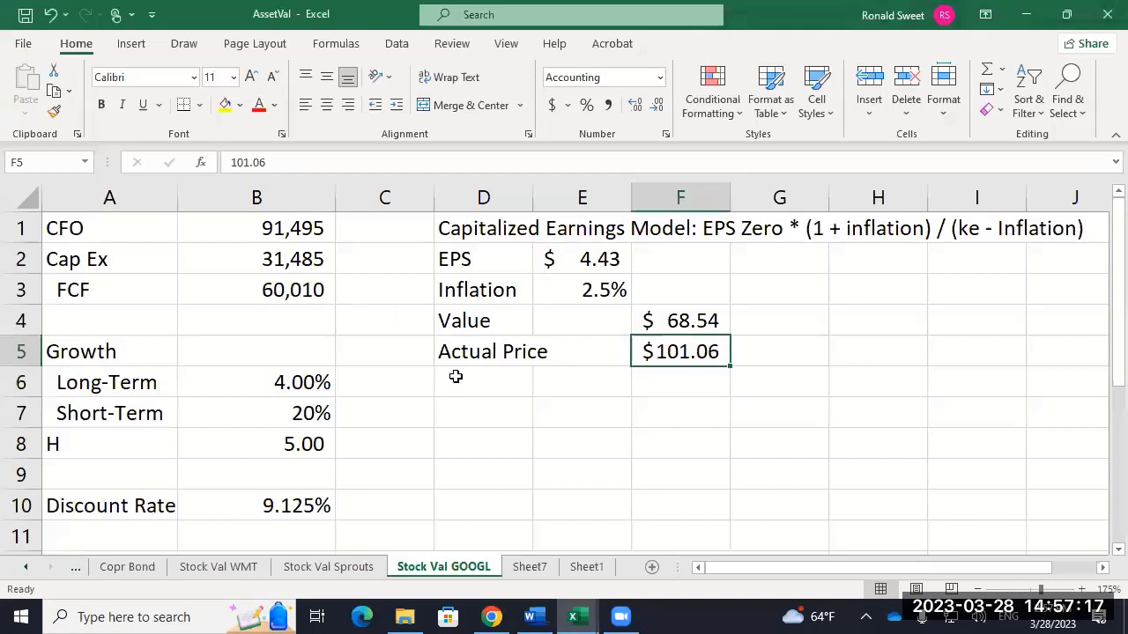
{"action": "left_click", "coordinate": [471, 372]}
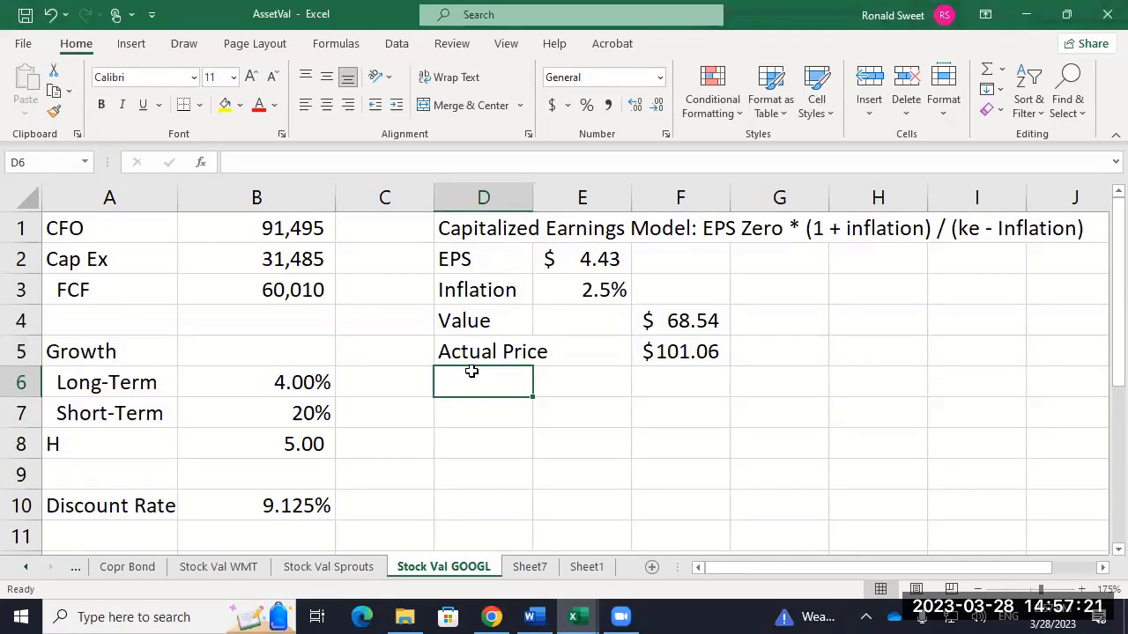
{"action": "type", "text": "Tobin'"}
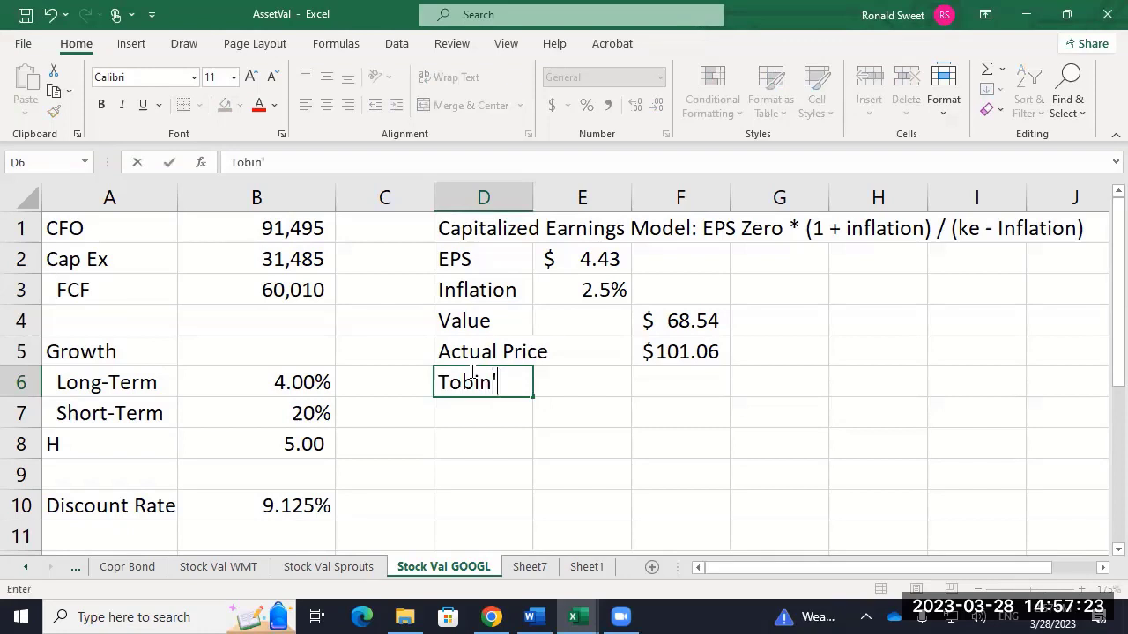
{"action": "type", "text": "s Q"}
{"action": "key", "text": "Return"}
{"action": "key", "text": "Up"}
{"action": "key", "text": "F2"}
{"action": "type", "text": ": Replacement "}
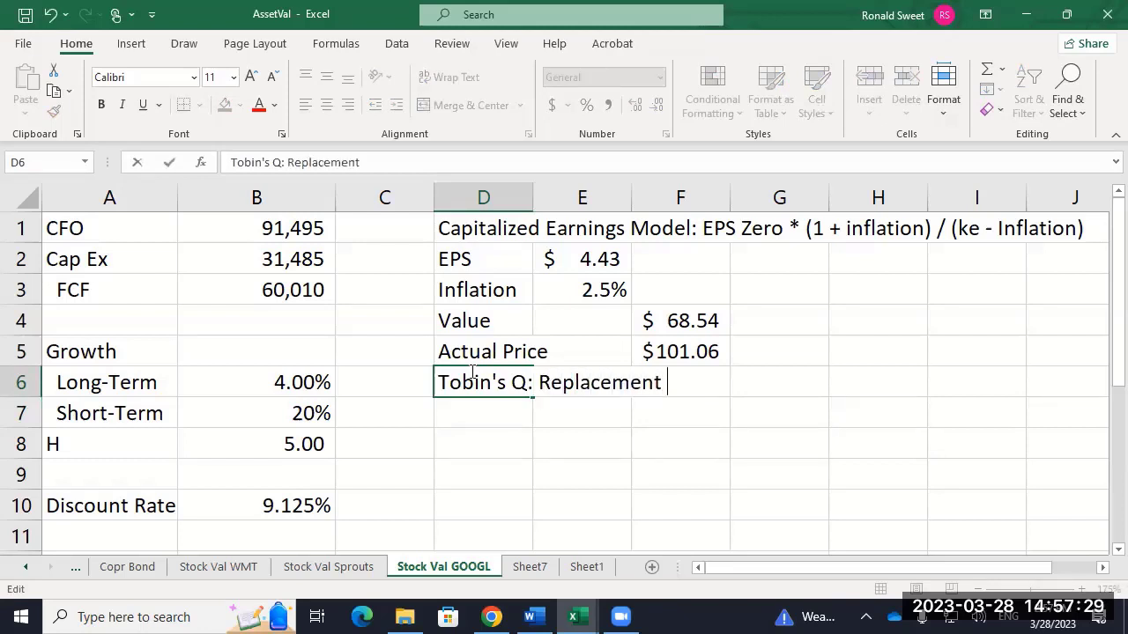
{"action": "type", "text": "Value"}
{"action": "key", "text": "Return"}
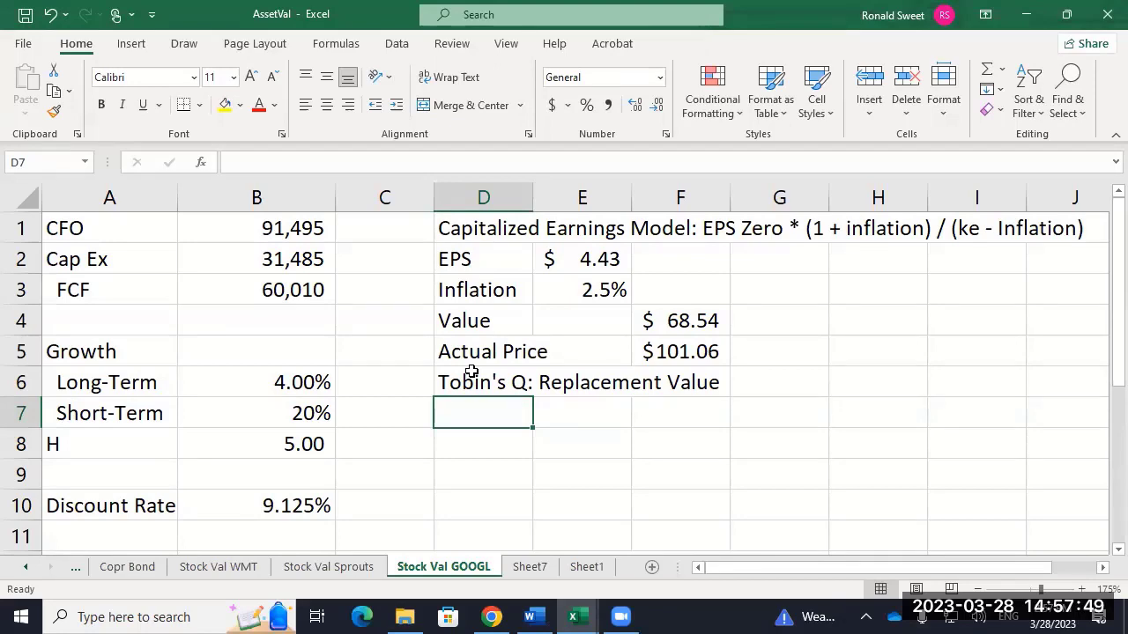
{"action": "left_click", "coordinate": [492, 617]}
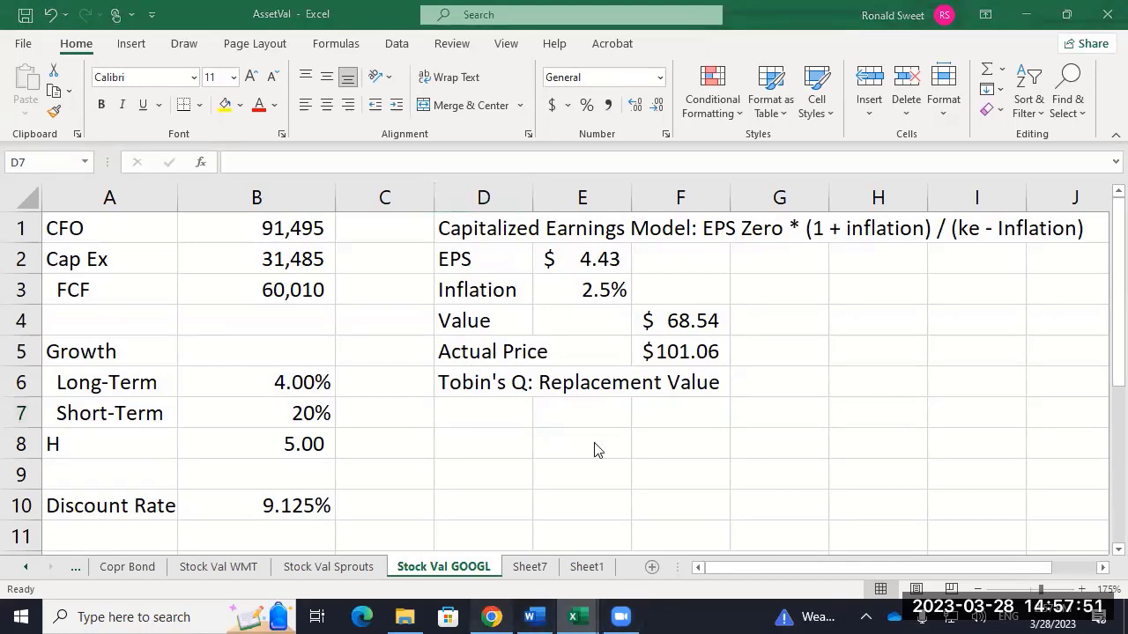
Google 'tobin's q' in a new tab and highlight 'assets' replacement cost' in the definition.
{"action": "left_click", "coordinate": [868, 14]}
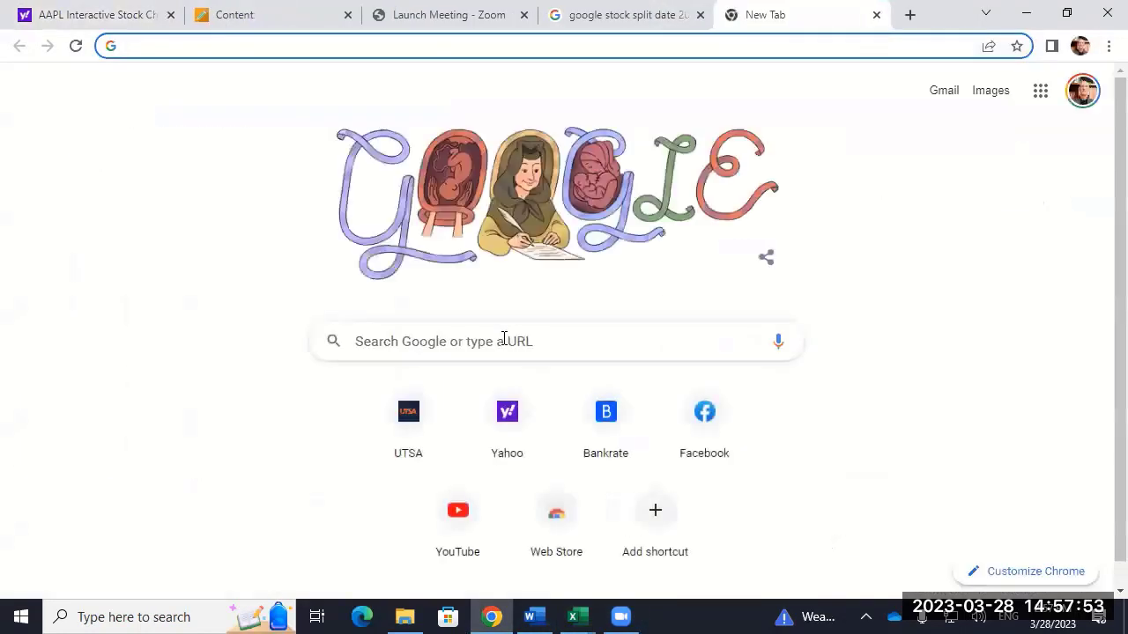
{"action": "left_click", "coordinate": [504, 338]}
{"action": "type", "text": "tobin's q"}
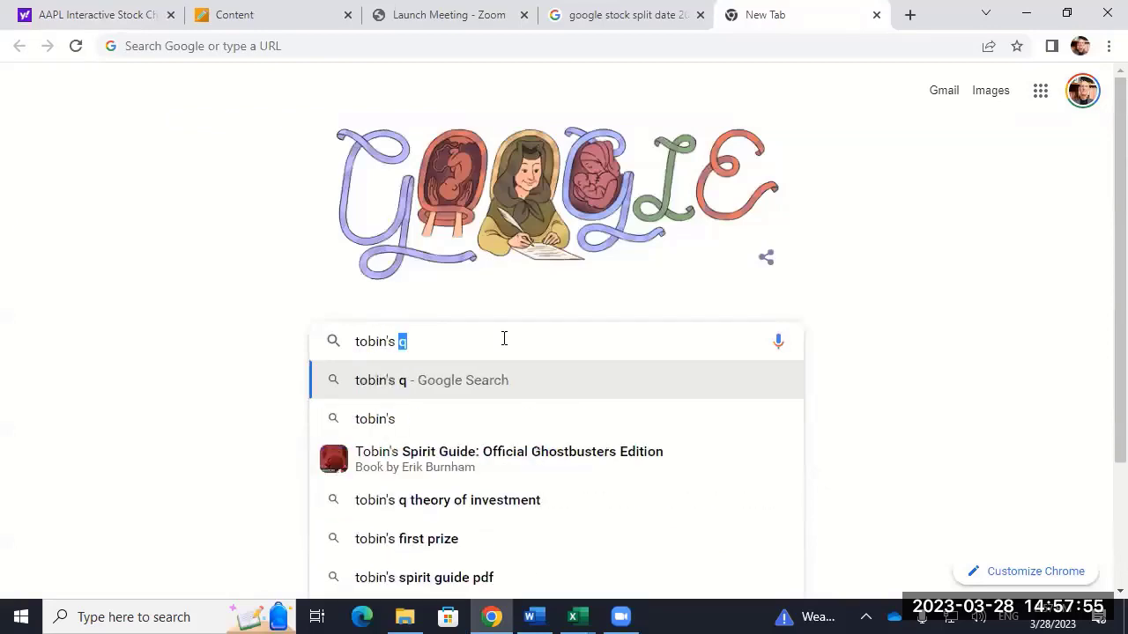
{"action": "key", "text": "Return"}
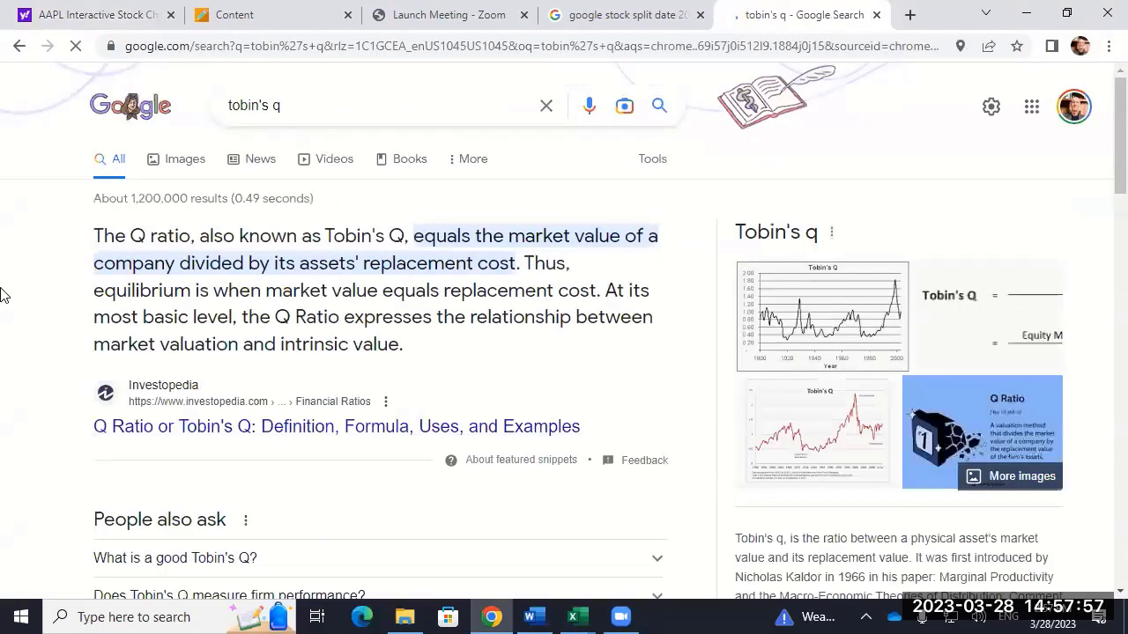
{"action": "scroll", "coordinate": [492, 101], "scroll_direction": "down", "scroll_amount": 1}
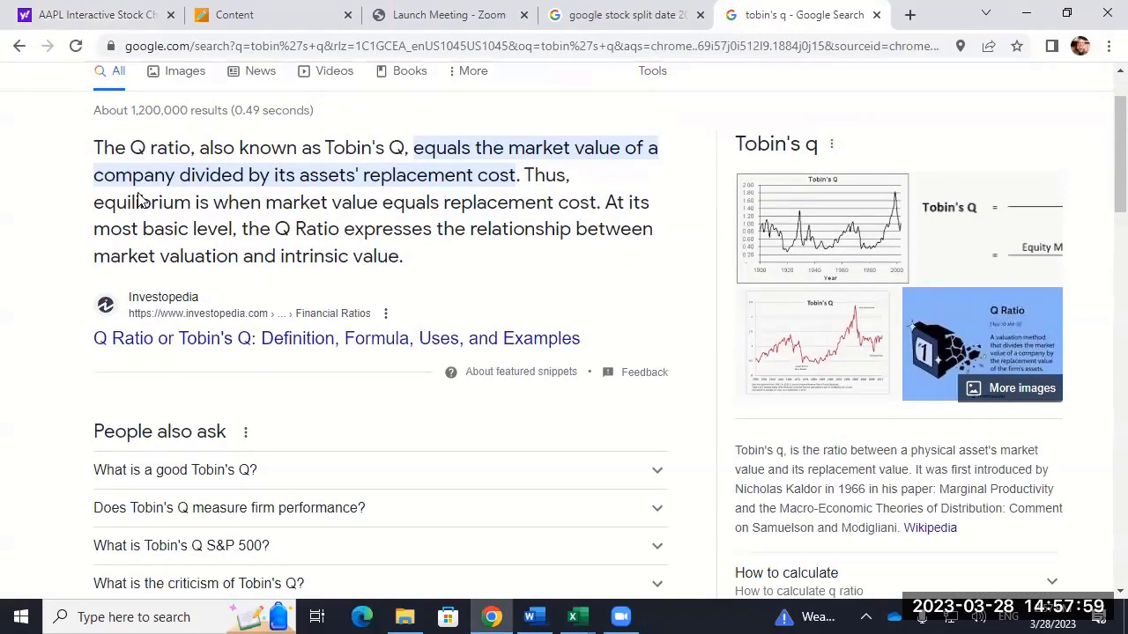
{"action": "left_click_drag", "start_coordinate": [296, 175], "coordinate": [515, 181]}
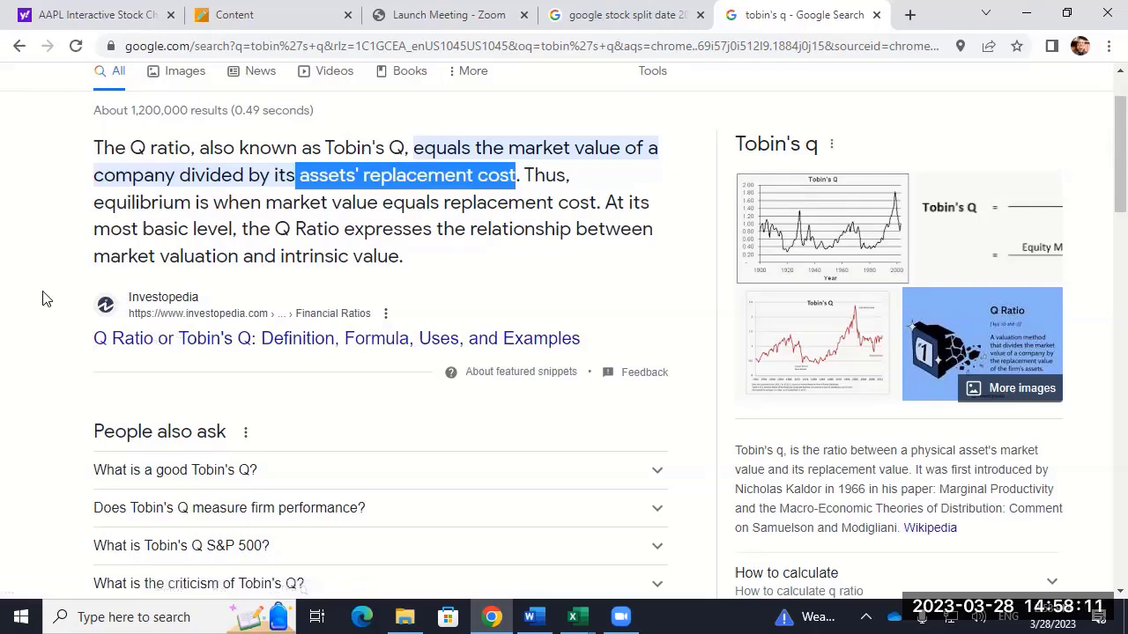
{"action": "scroll", "coordinate": [41, 297], "scroll_direction": "down", "scroll_amount": 2}
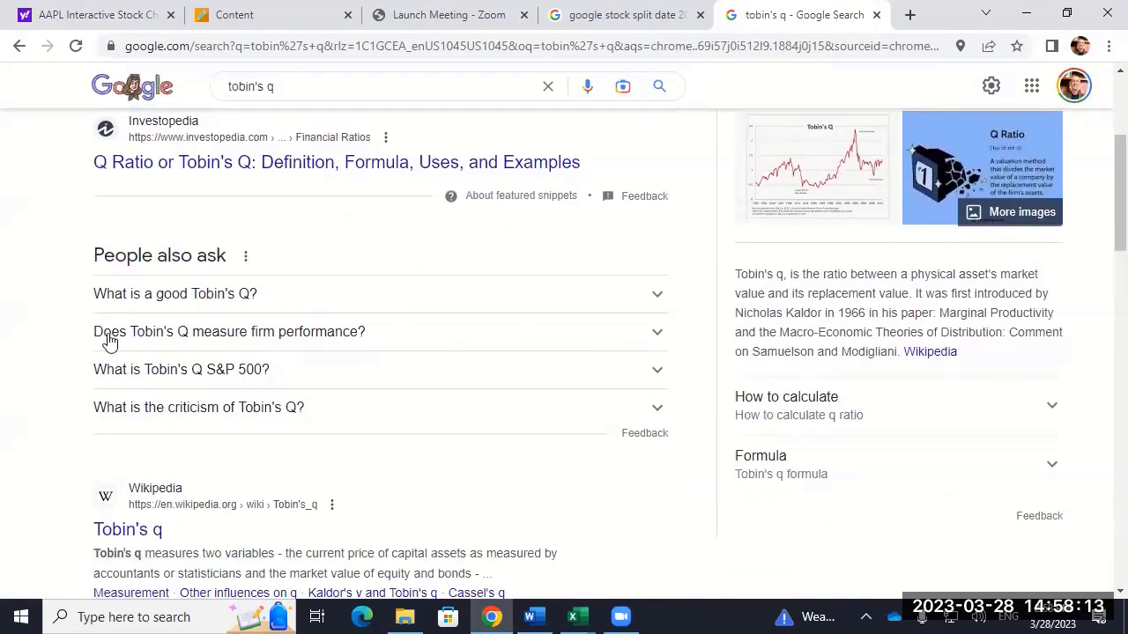
{"action": "scroll", "coordinate": [2, 302], "scroll_direction": "down", "scroll_amount": 2}
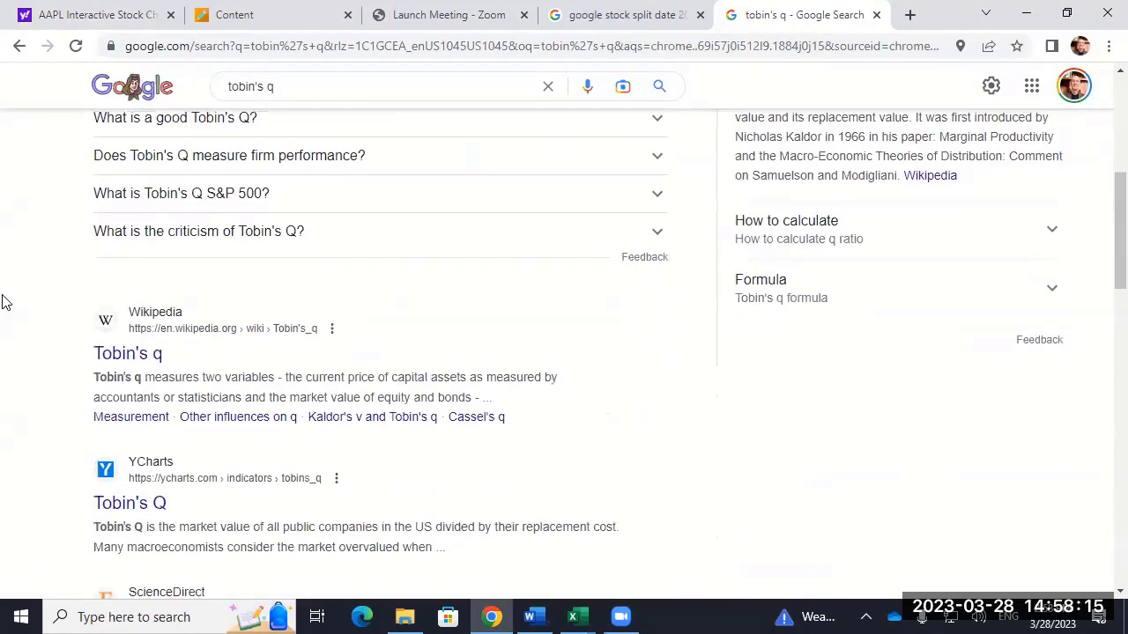
{"action": "scroll", "coordinate": [2, 301], "scroll_direction": "up", "scroll_amount": 4}
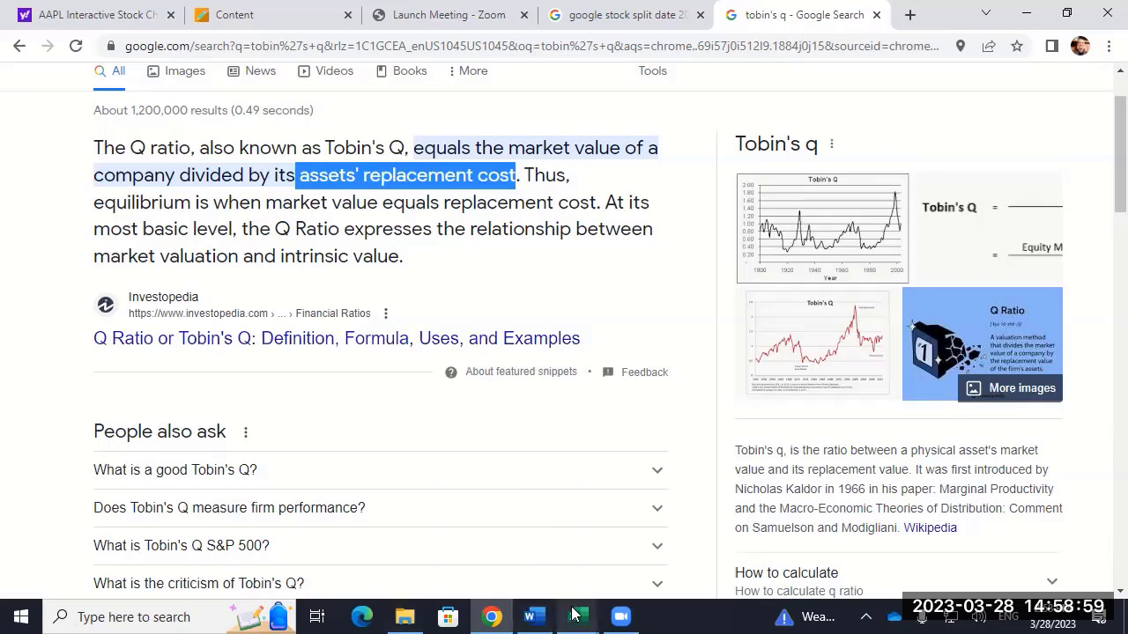
Add a new blank worksheet to the AssetVal workbook.
{"action": "mouse_move", "coordinate": [569, 616]}
{"action": "left_click", "coordinate": [518, 552]}
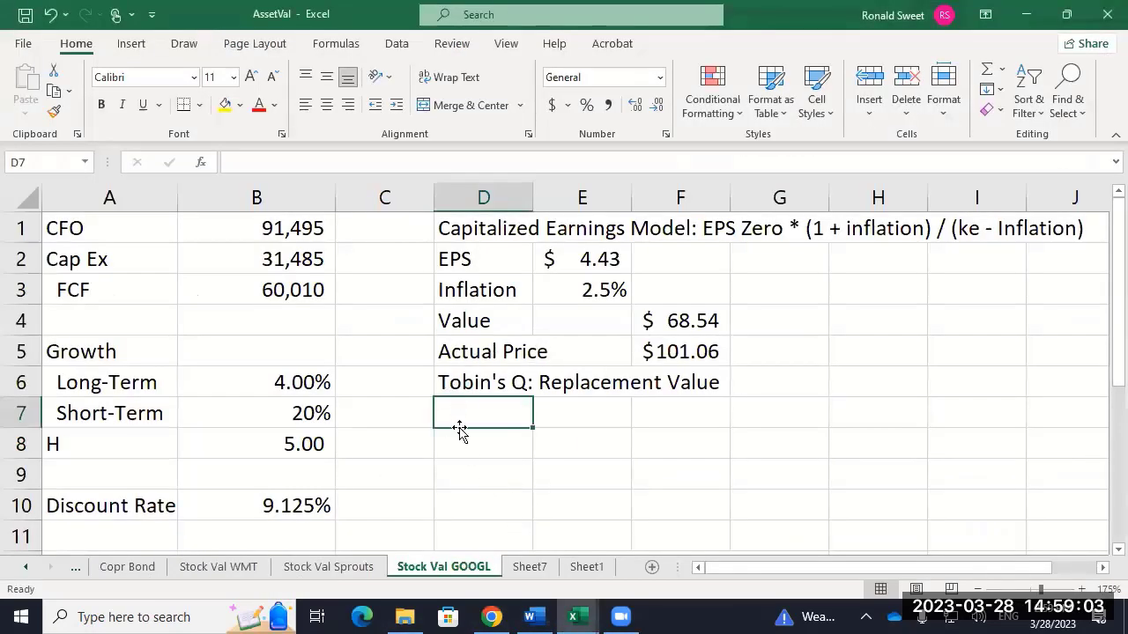
{"action": "left_click", "coordinate": [589, 568]}
{"action": "left_click", "coordinate": [651, 568]}
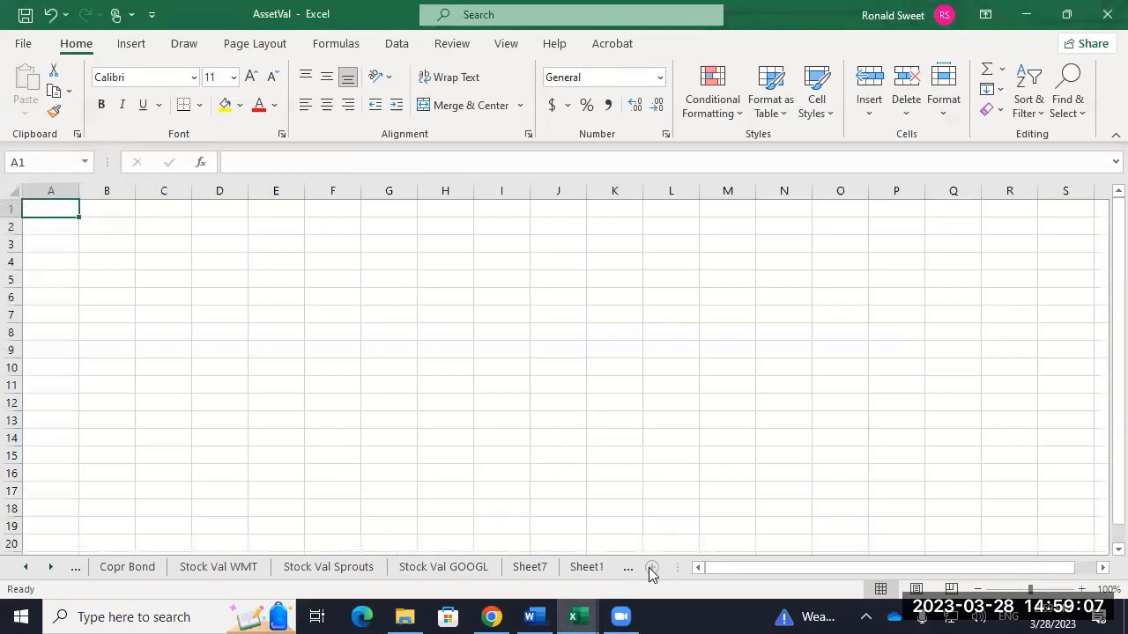
Rename Sheet1 to Summary.
{"action": "double_click", "coordinate": [587, 567]}
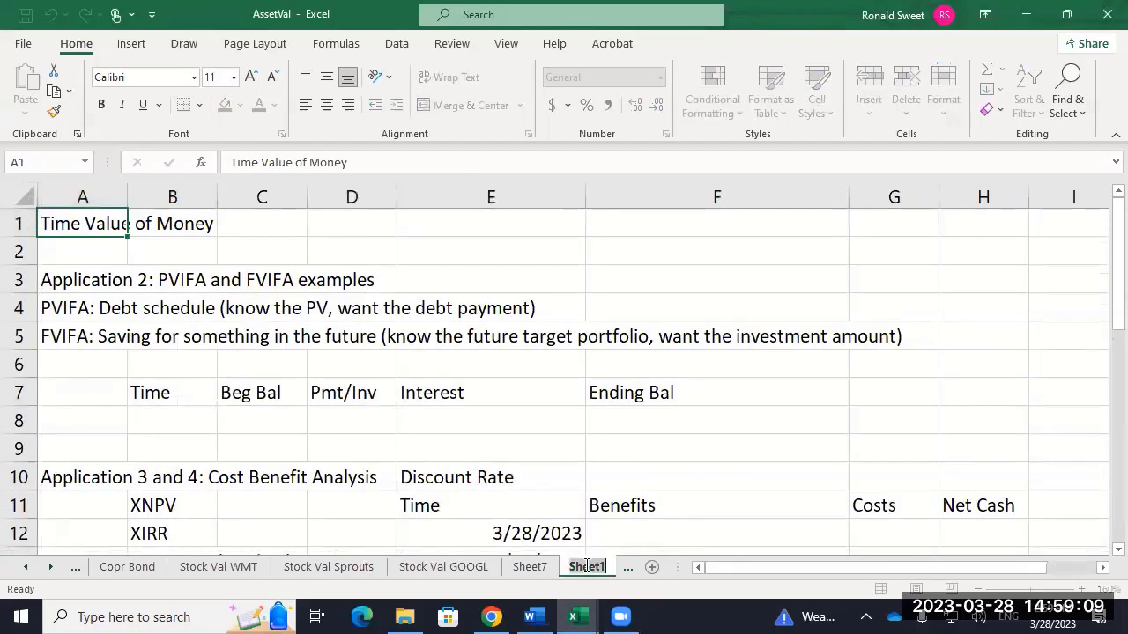
{"action": "type", "text": "Cash"}
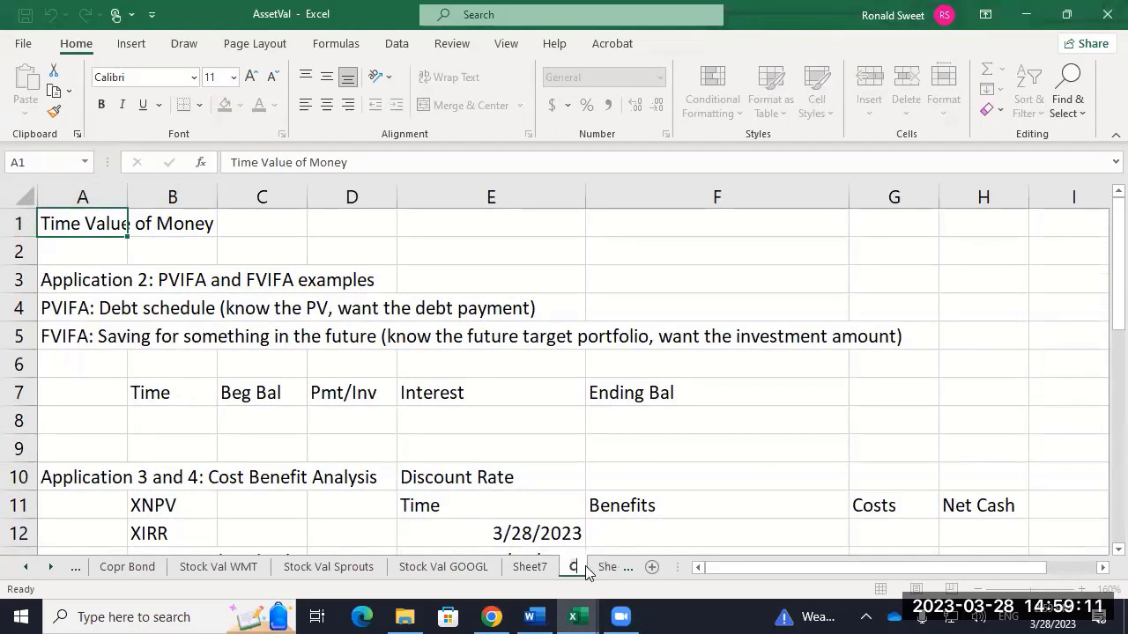
{"action": "key", "text": "BackSpace"}
{"action": "key", "text": "BackSpace"}
{"action": "type", "text": "mpbell"}
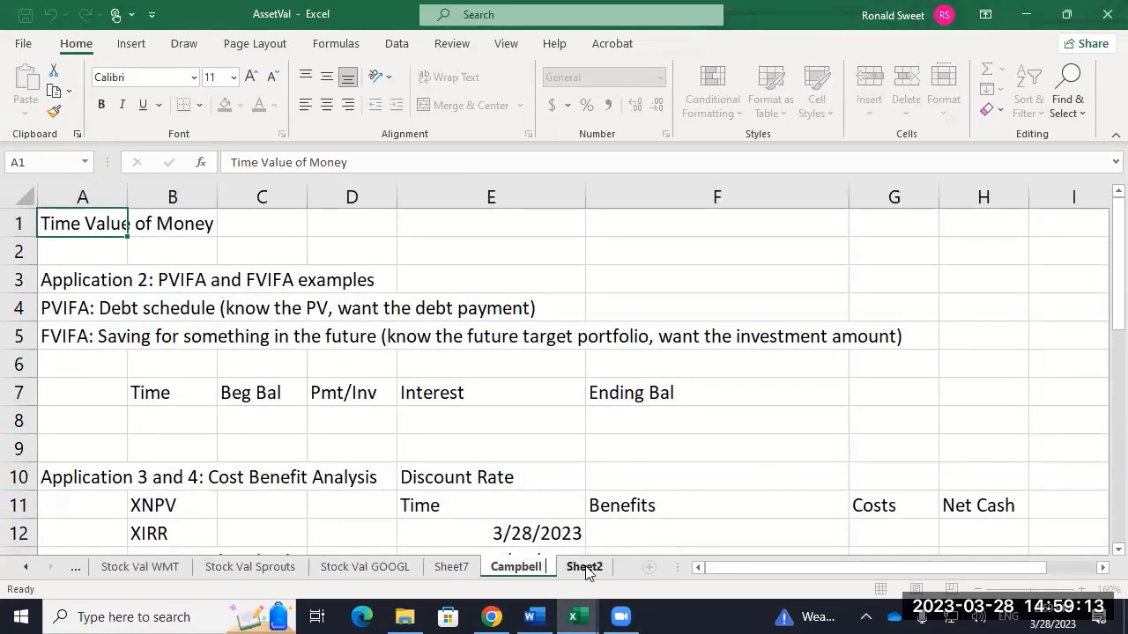
{"action": "type", "text": " Soup Cap Ea"}
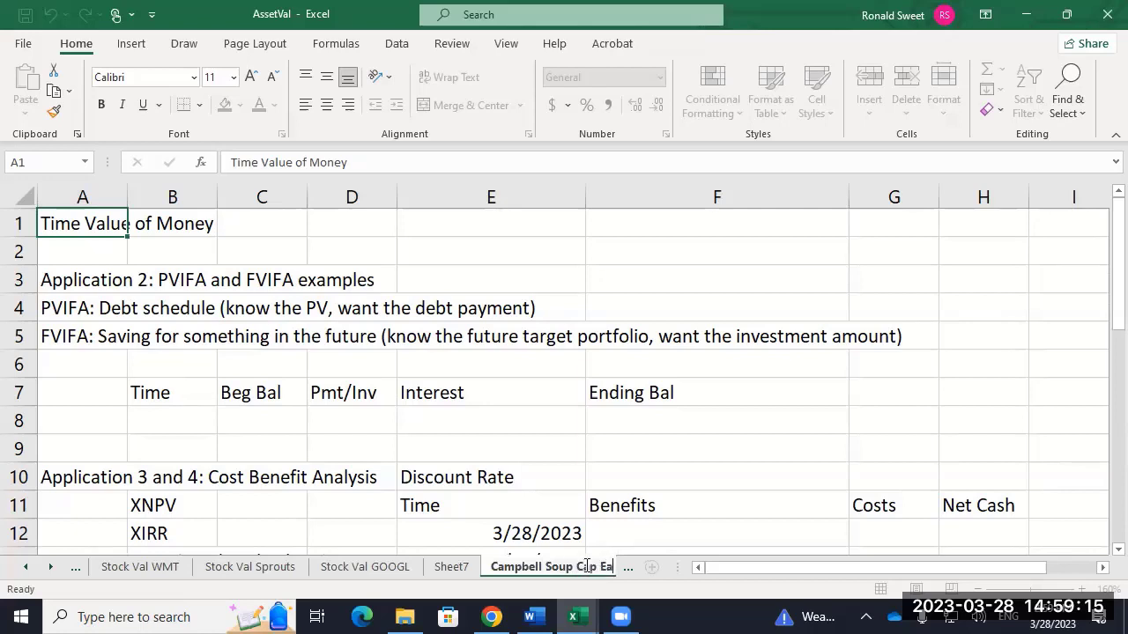
{"action": "type", "text": "rnings"}
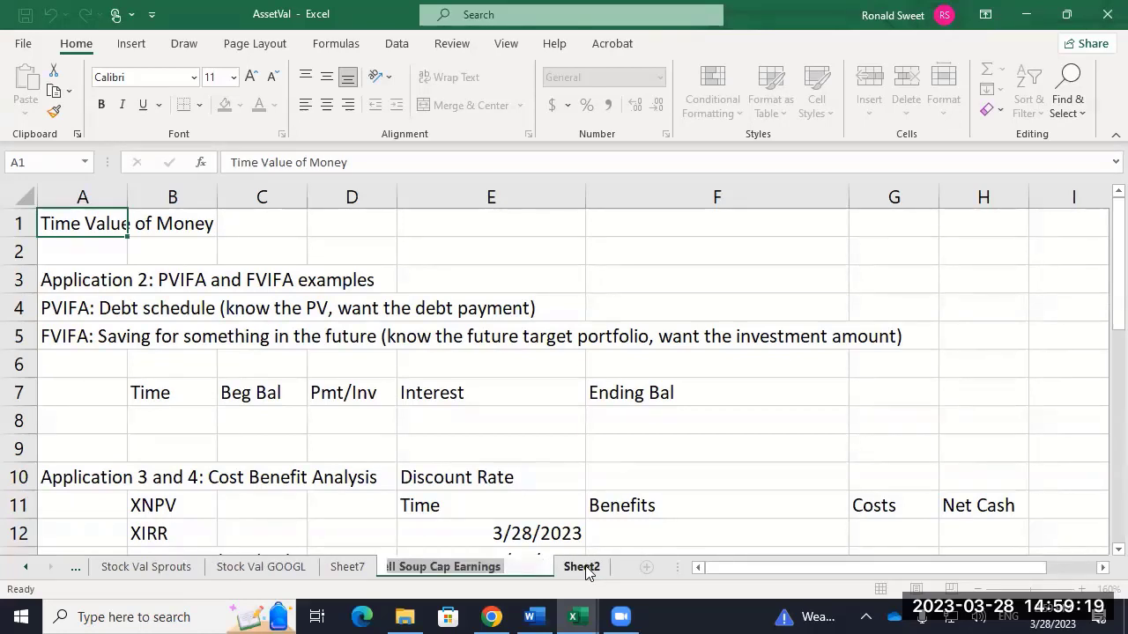
{"action": "key", "text": "ctrl+a"}
{"action": "key", "text": "BackSpace"}
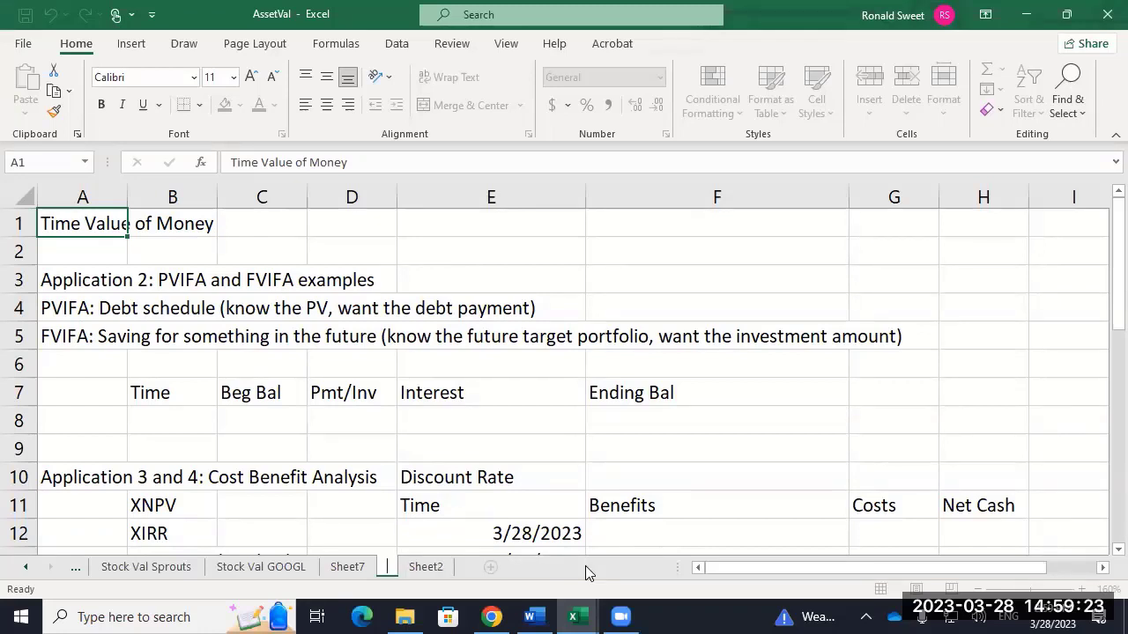
{"action": "type", "text": "Summary"}
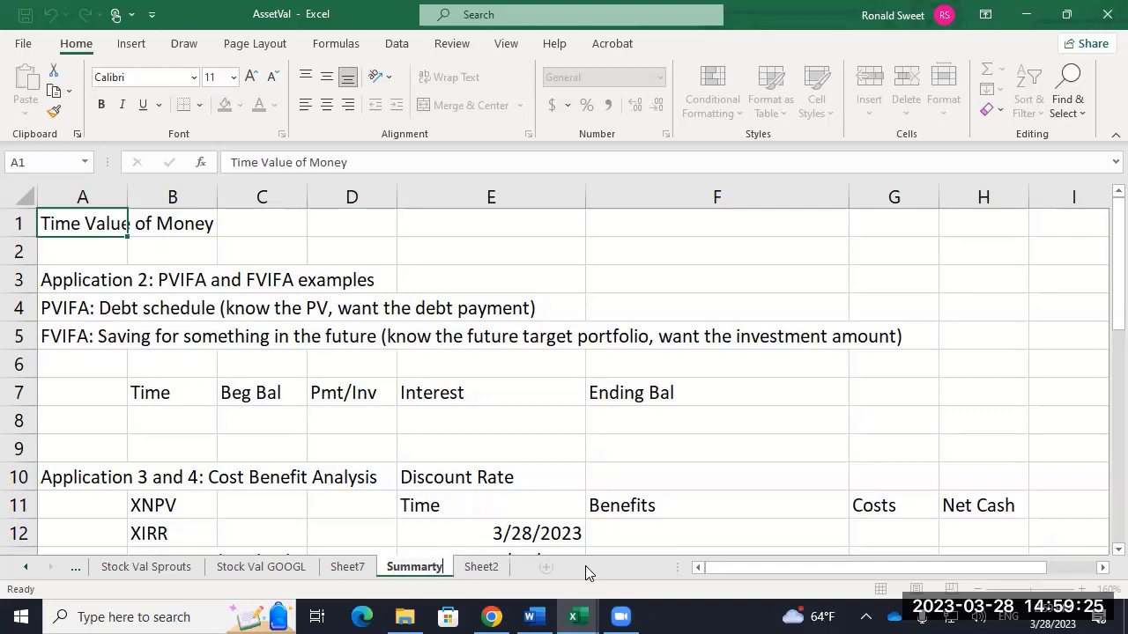
{"action": "key", "text": "BackSpace"}
{"action": "type", "text": "y"}
{"action": "key", "text": "Return"}
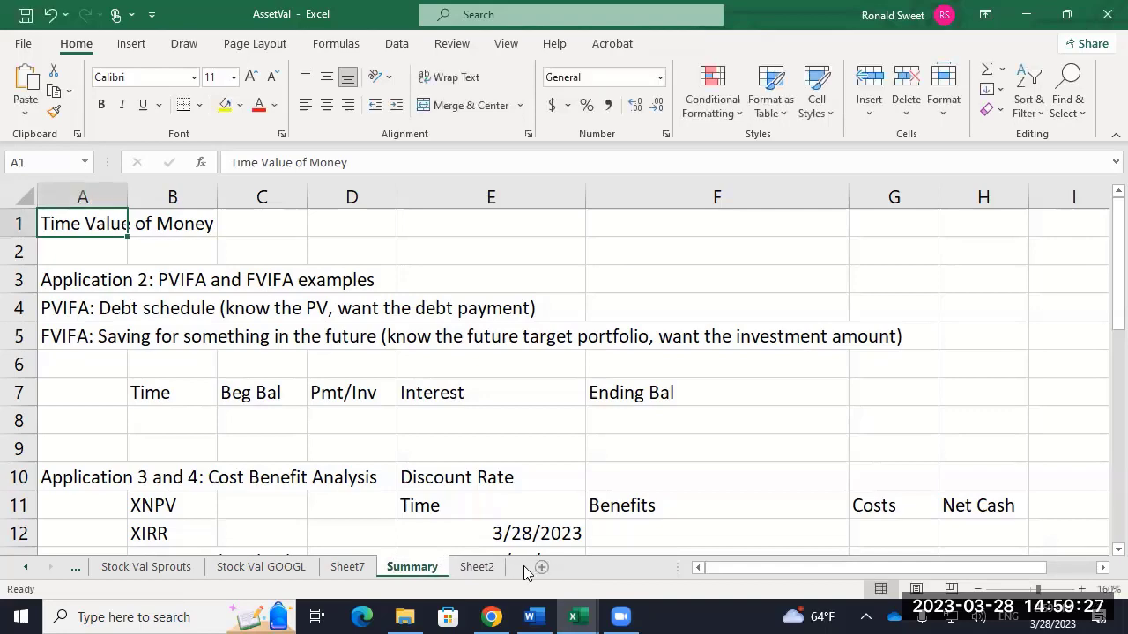
Rename the new Sheet2 to Campbell Soup Cap Earnings.
{"action": "left_click", "coordinate": [478, 570]}
{"action": "double_click", "coordinate": [475, 571]}
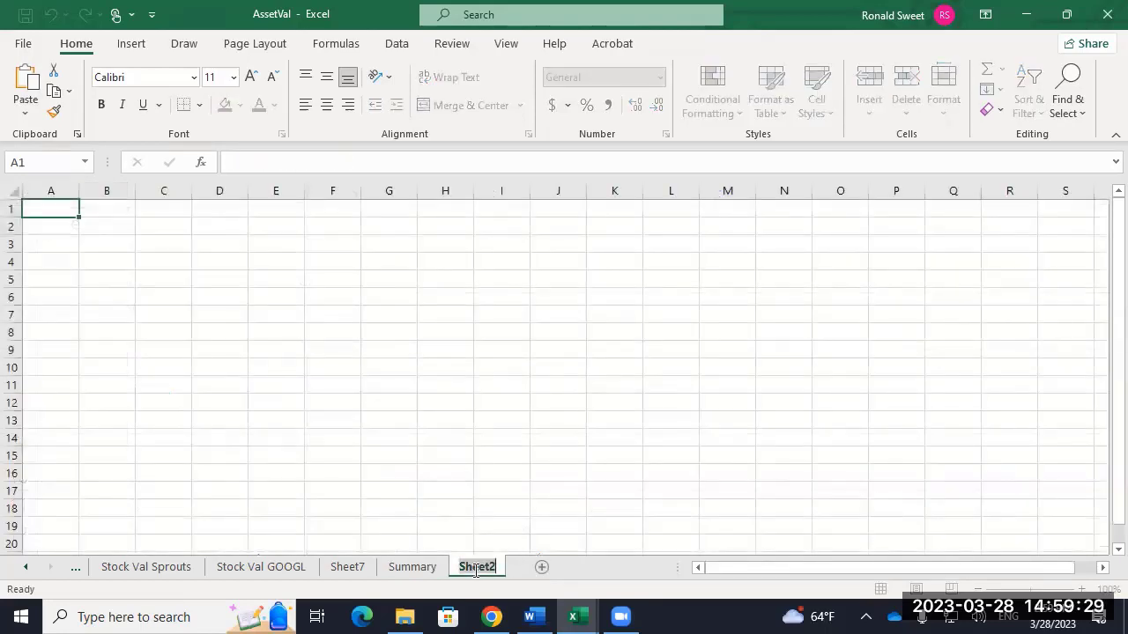
{"action": "type", "text": "Campbell Soup Cap Earnings"}
{"action": "key", "text": "Return"}
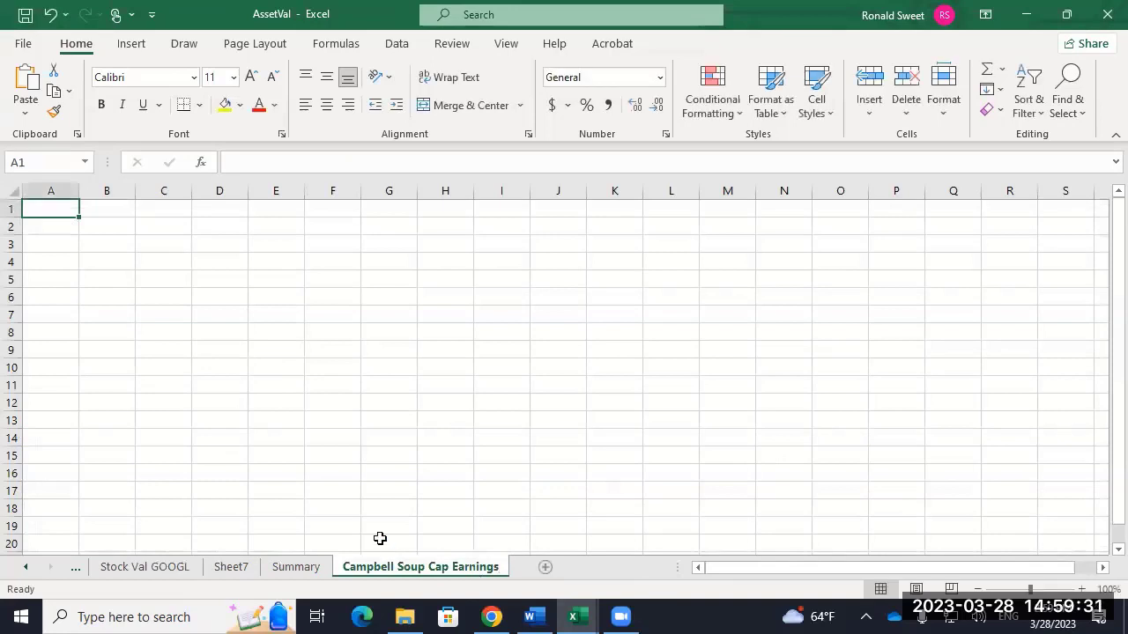
{"action": "scroll", "coordinate": [433, 317], "scroll_direction": "up", "scroll_amount": 9, "text": "ctrl"}
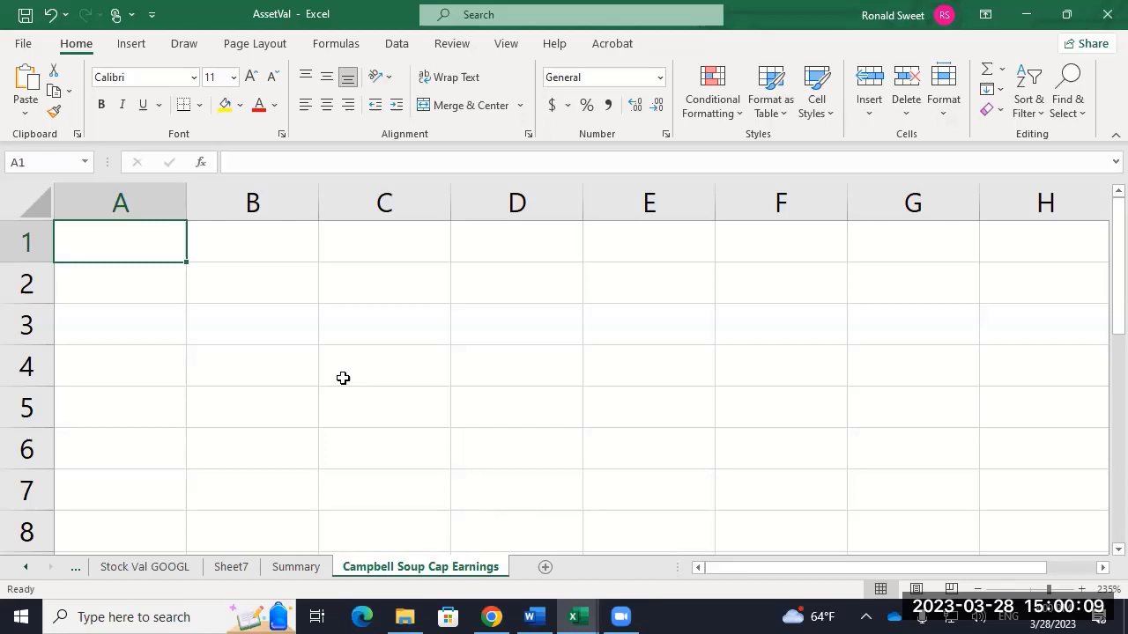
Return to Yahoo Finance's Apple (AAPL) quote summary and open a new browser tab.
{"action": "left_click", "coordinate": [491, 615]}
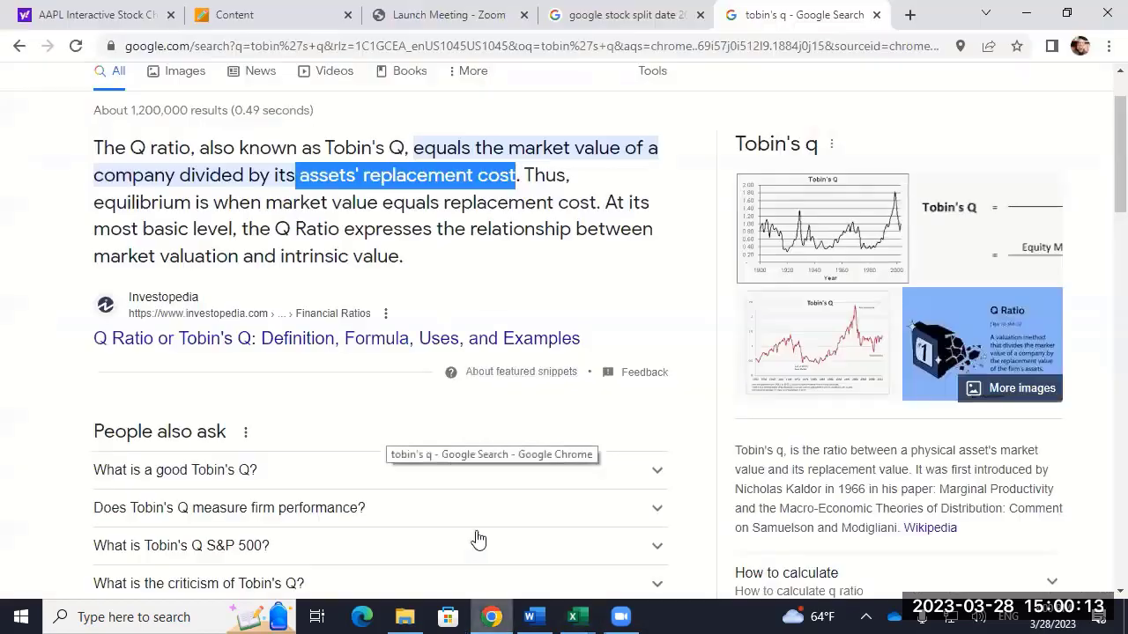
{"action": "left_click", "coordinate": [115, 17]}
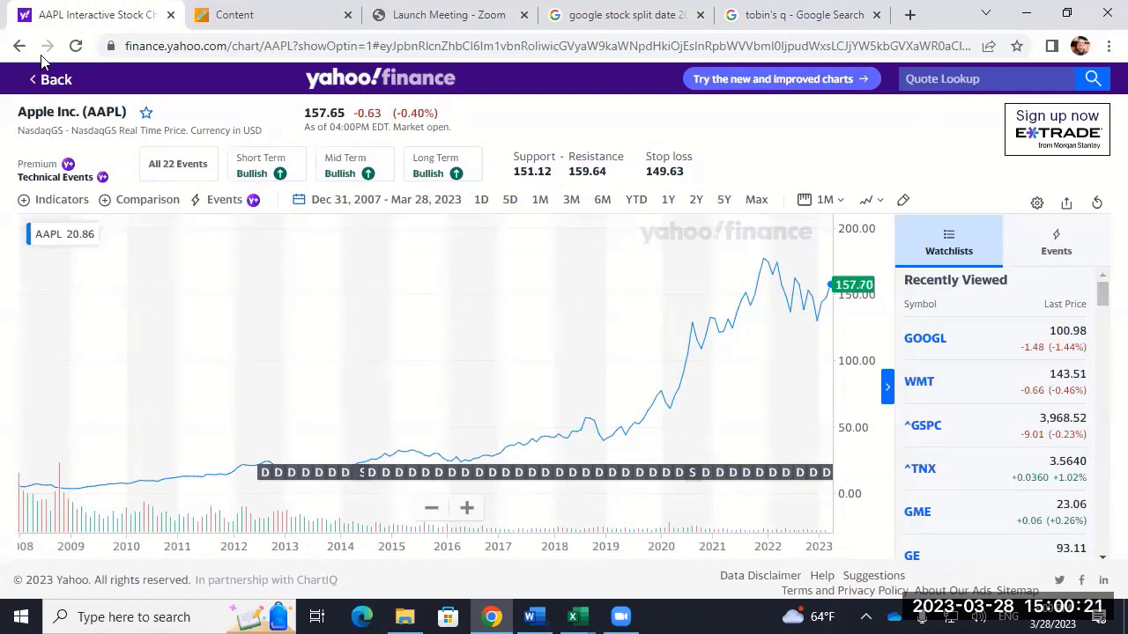
{"action": "left_click", "coordinate": [51, 81]}
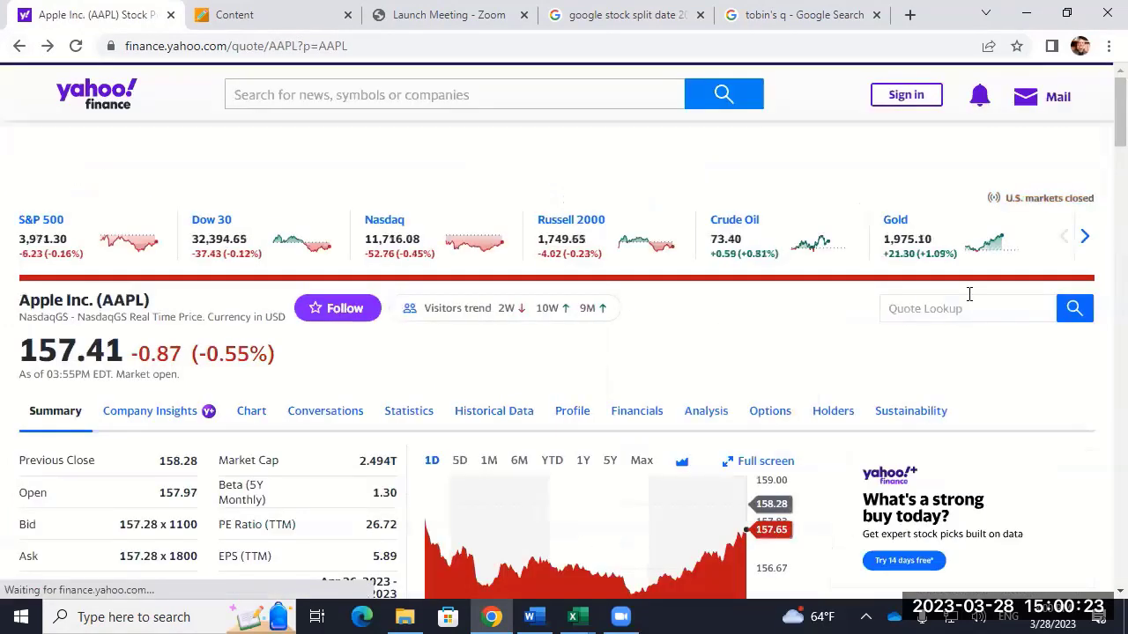
{"action": "left_click", "coordinate": [925, 401]}
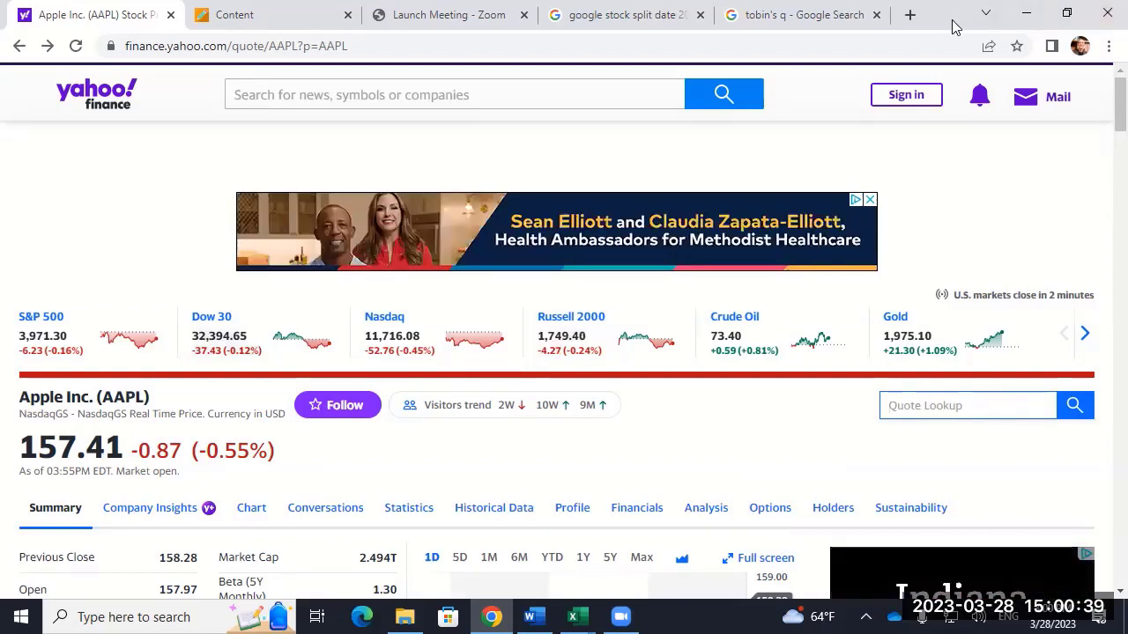
{"action": "left_click", "coordinate": [910, 14]}
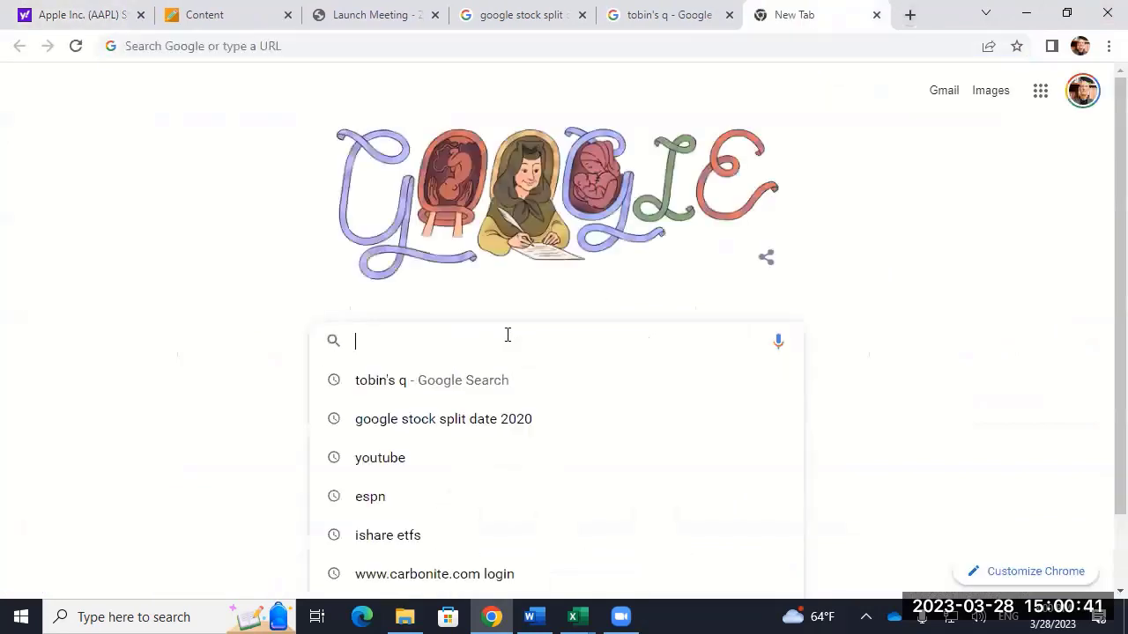
Search 'campbell soup brands', accept cookies on Campbell's Our Food page, and browse its brands.
{"action": "type", "text": "campb"}
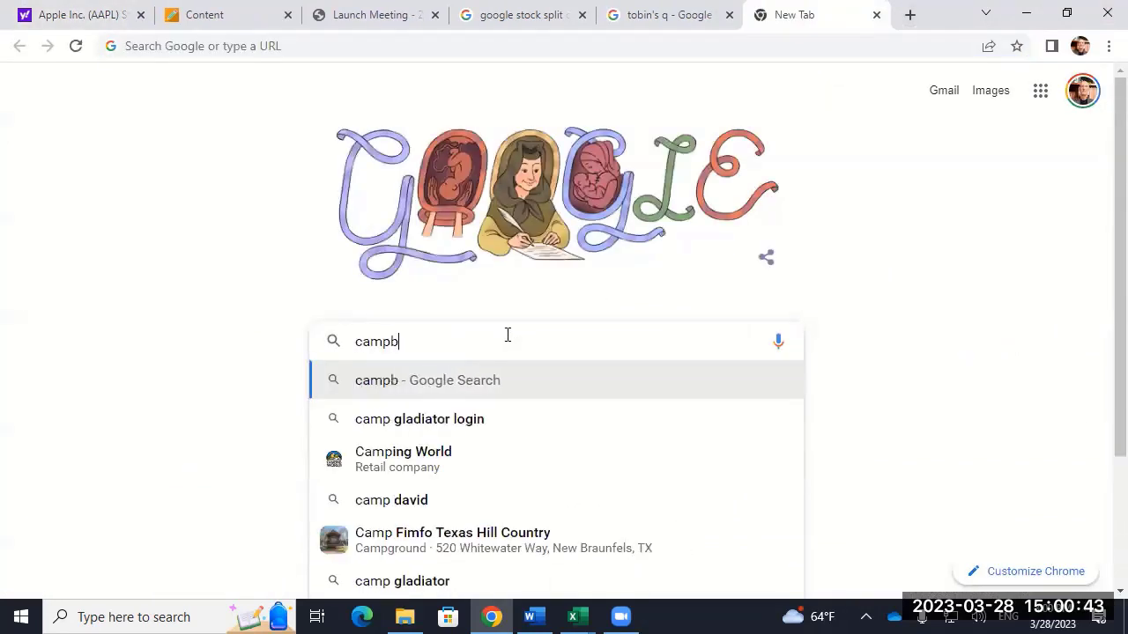
{"action": "type", "text": "ell soup brands"}
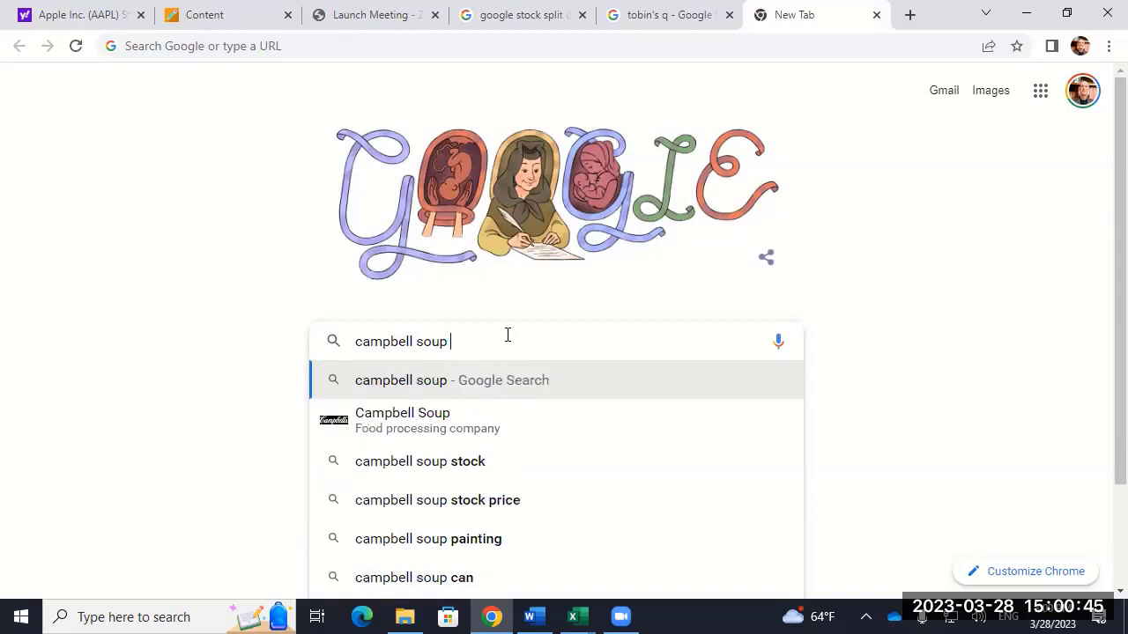
{"action": "key", "text": "Return"}
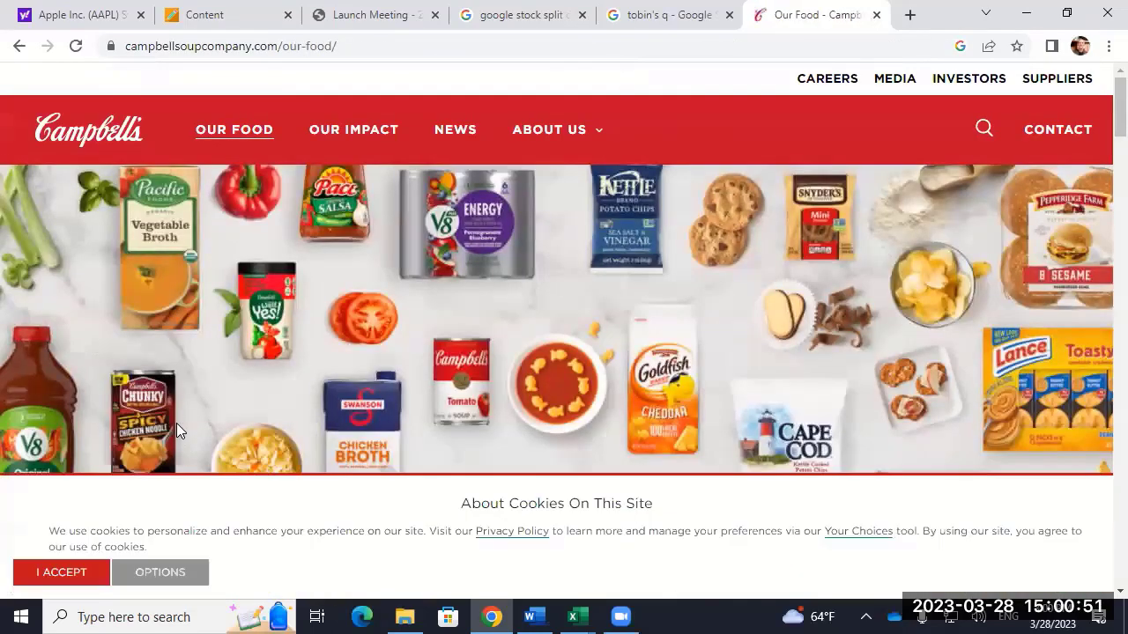
{"action": "left_click", "coordinate": [25, 571]}
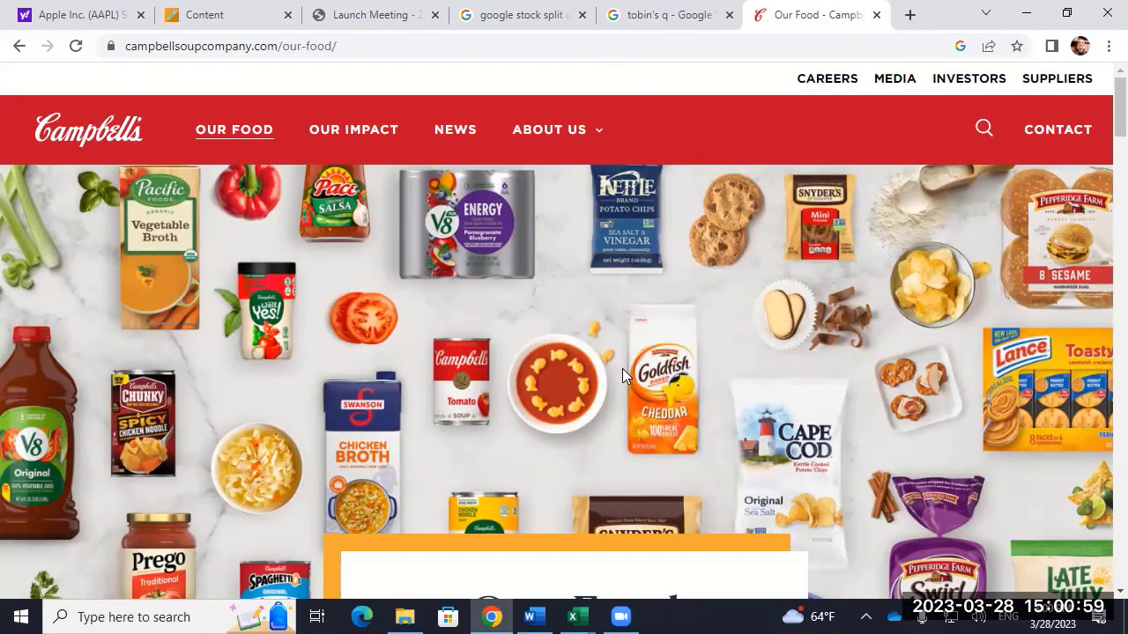
{"action": "scroll", "coordinate": [555, 371], "scroll_direction": "down", "scroll_amount": 1}
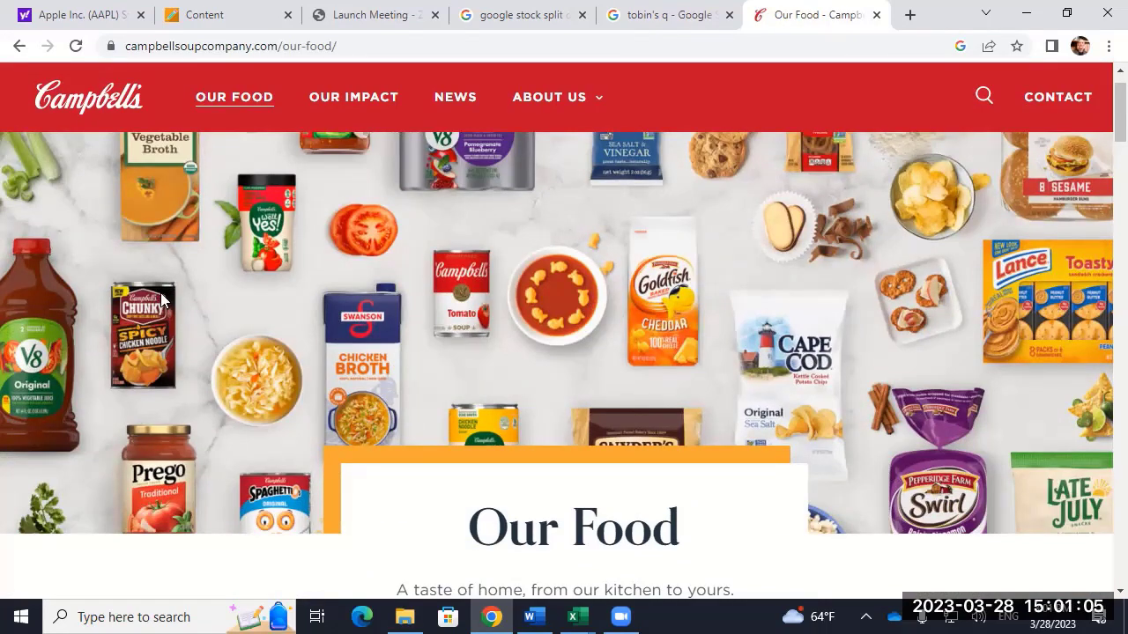
{"action": "scroll", "coordinate": [166, 299], "scroll_direction": "up", "scroll_amount": 1}
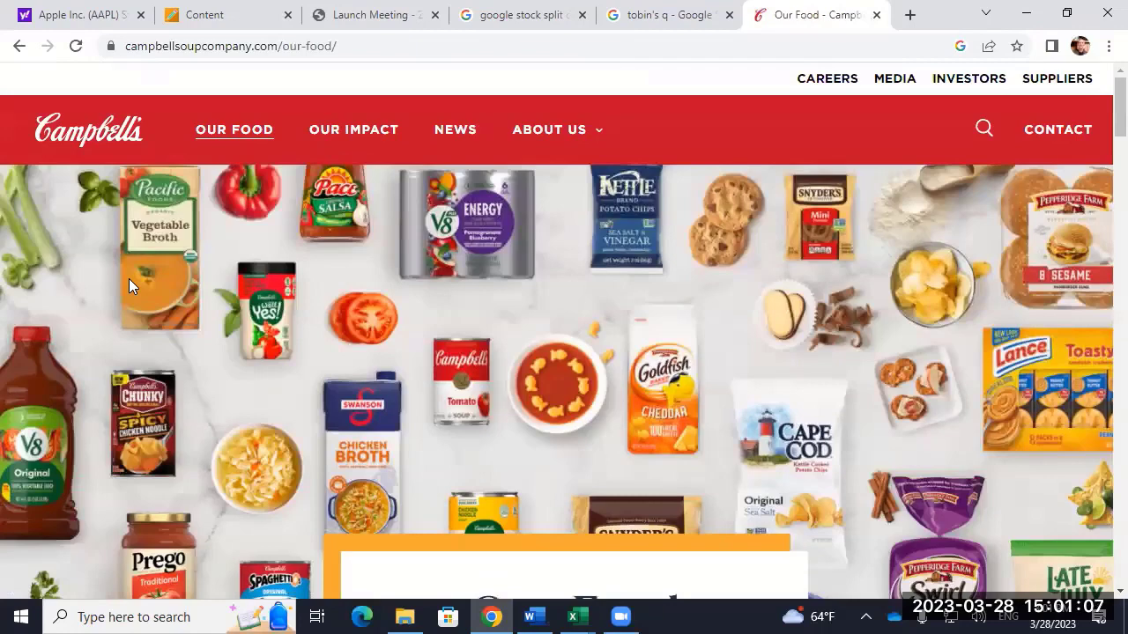
{"action": "scroll", "coordinate": [280, 397], "scroll_direction": "down", "scroll_amount": 1}
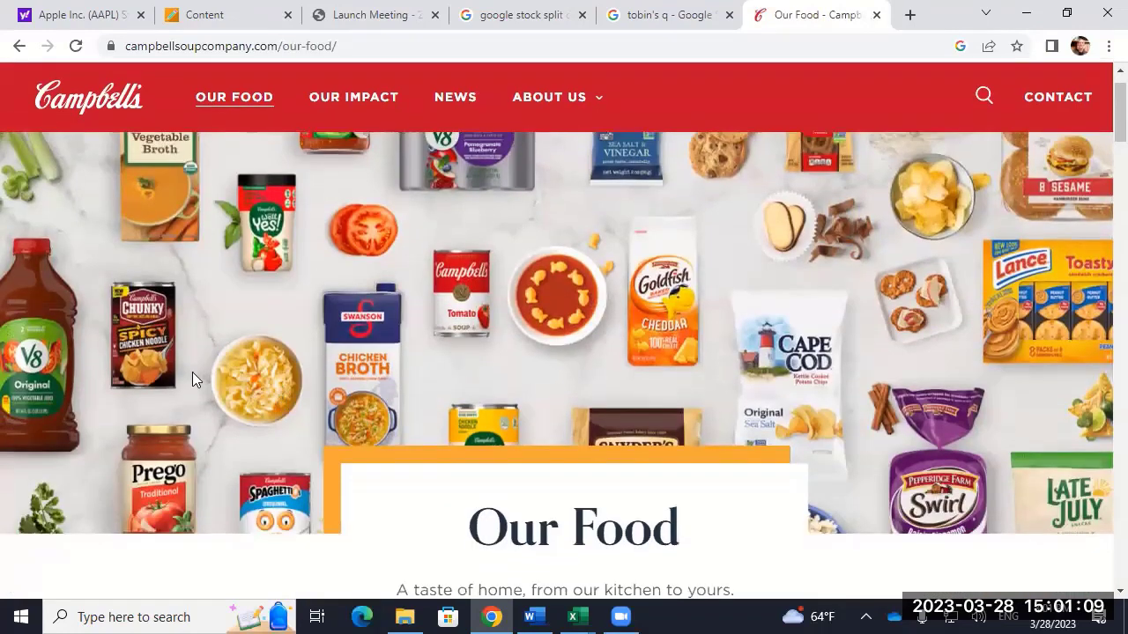
{"action": "scroll", "coordinate": [197, 454], "scroll_direction": "down", "scroll_amount": 2}
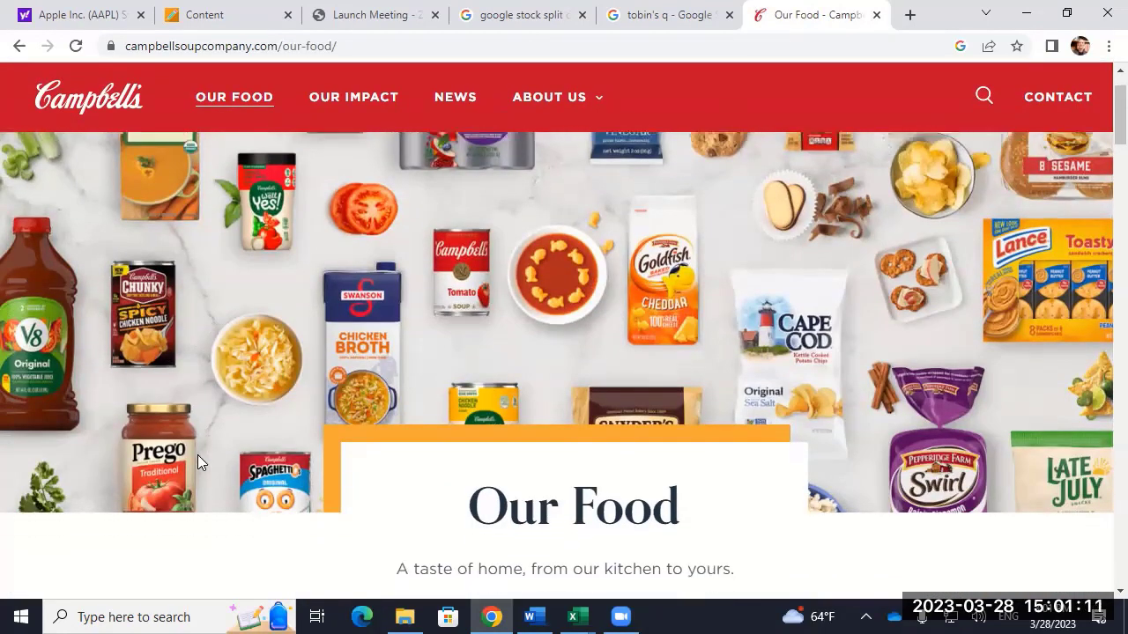
{"action": "scroll", "coordinate": [195, 437], "scroll_direction": "down", "scroll_amount": 2}
{"action": "scroll", "coordinate": [195, 436], "scroll_direction": "down", "scroll_amount": 1}
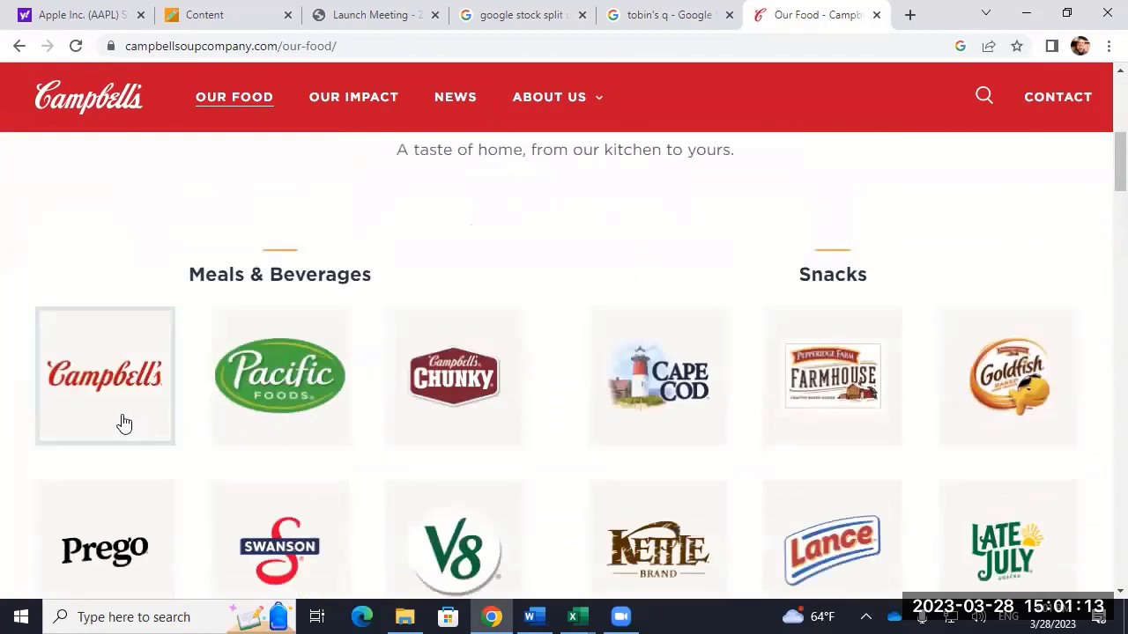
{"action": "scroll", "coordinate": [4, 339], "scroll_direction": "down", "scroll_amount": 2}
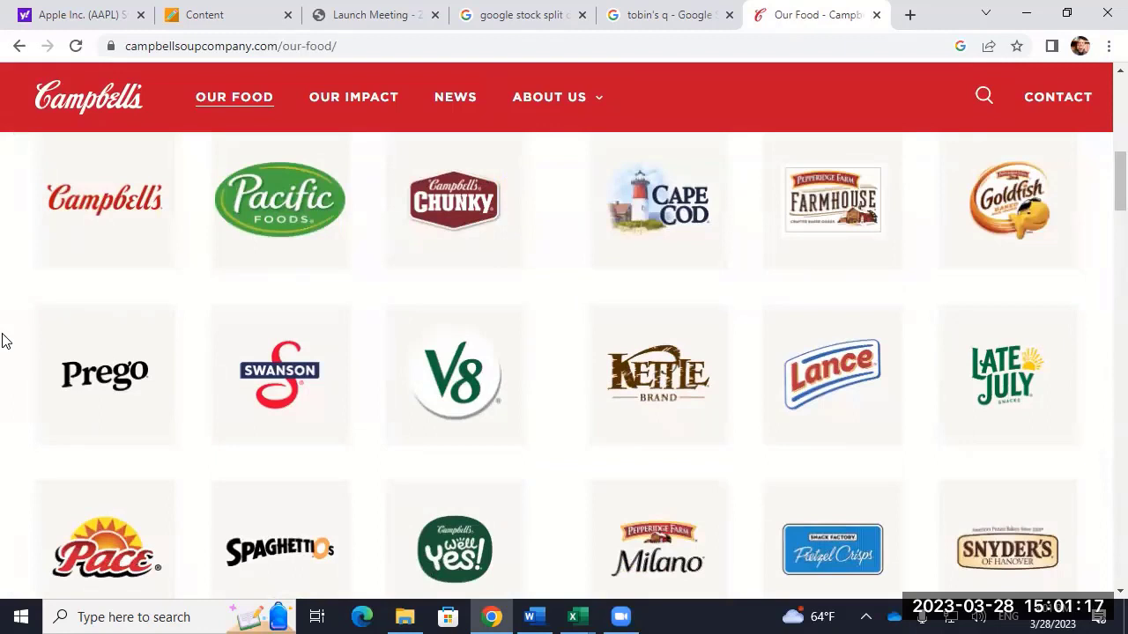
{"action": "scroll", "coordinate": [3, 341], "scroll_direction": "down", "scroll_amount": 2}
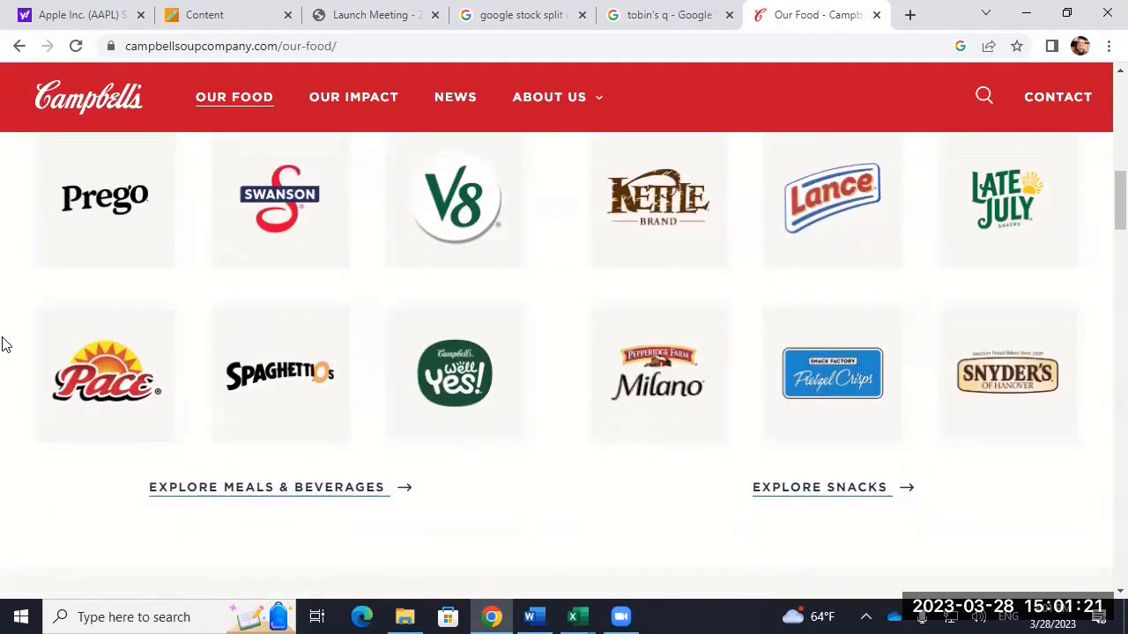
{"action": "scroll", "coordinate": [4, 344], "scroll_direction": "up", "scroll_amount": 6}
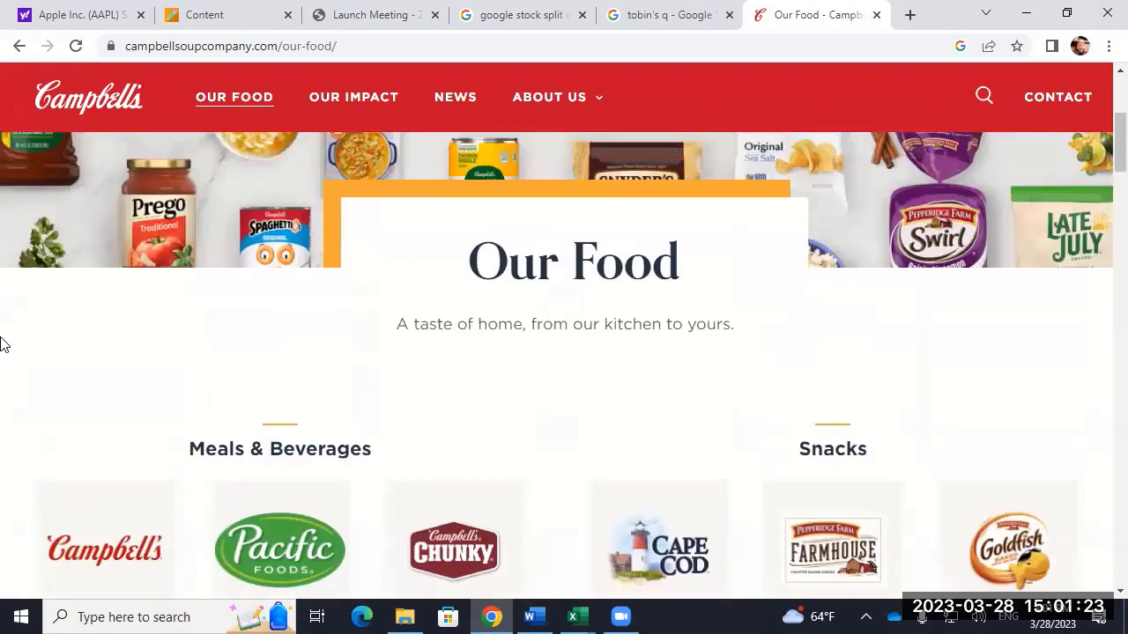
{"action": "scroll", "coordinate": [4, 344], "scroll_direction": "down", "scroll_amount": 4}
{"action": "scroll", "coordinate": [0, 342], "scroll_direction": "up", "scroll_amount": 10}
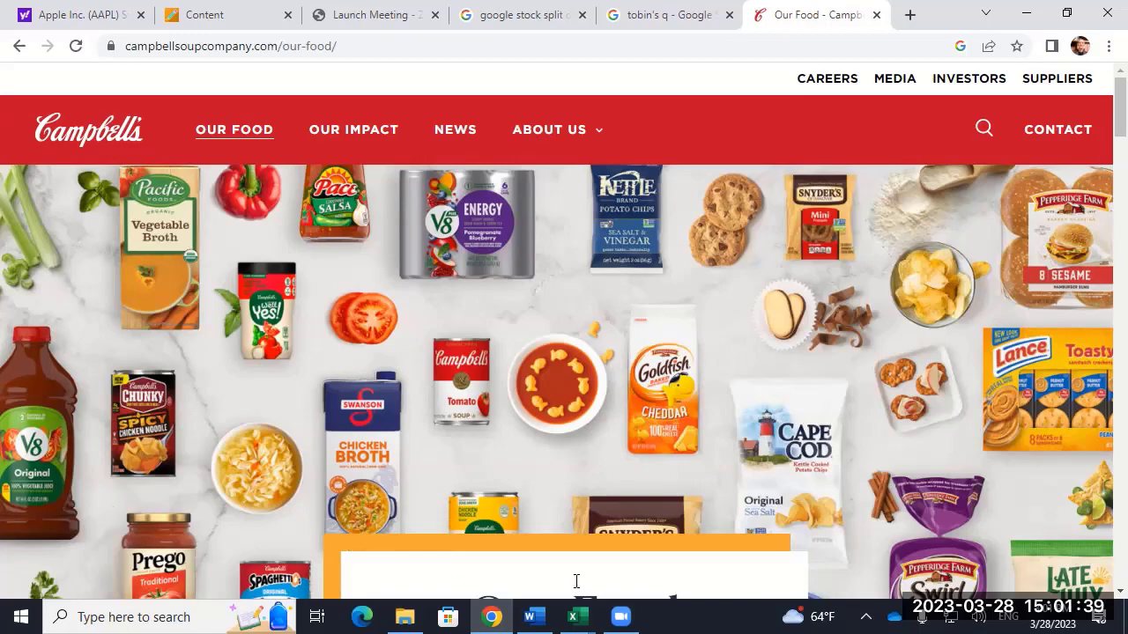
{"action": "mouse_move", "coordinate": [582, 614]}
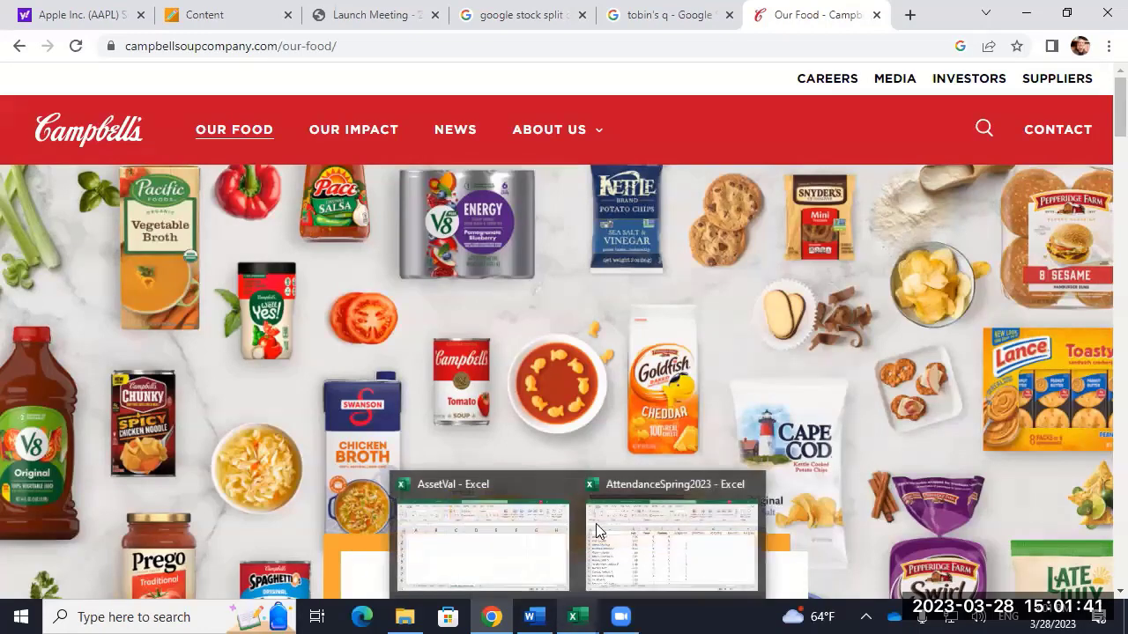
Look up Campbell Soup (CPB) on Yahoo Finance, select its 2.71 EPS (TTM), and return to AssetVal.
{"action": "left_click", "coordinate": [221, 20]}
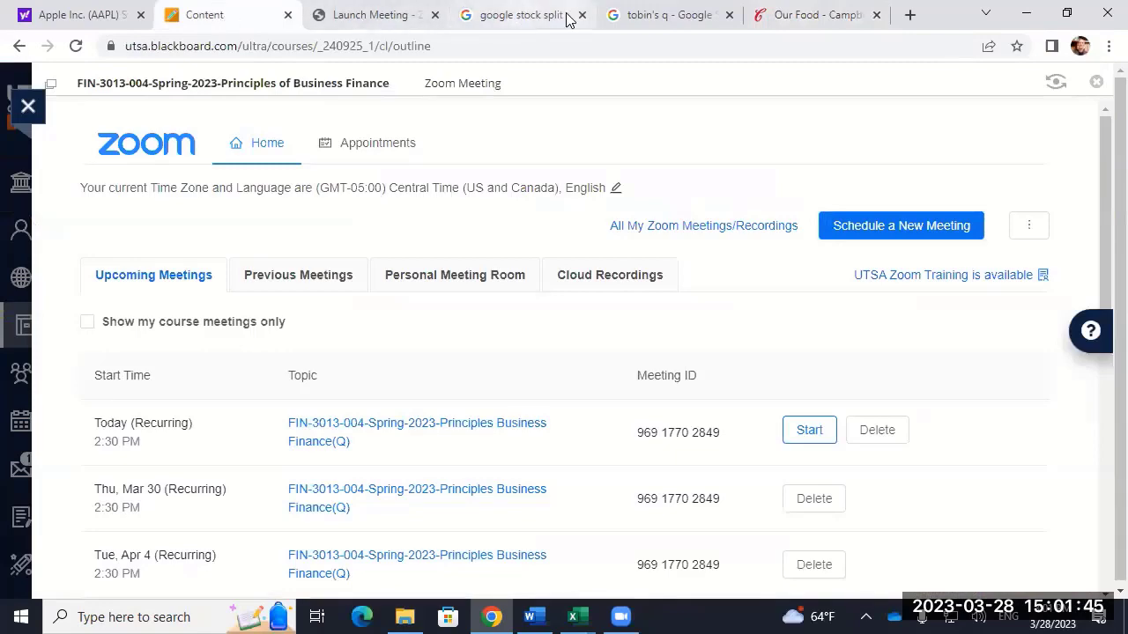
{"action": "left_click", "coordinate": [523, 18]}
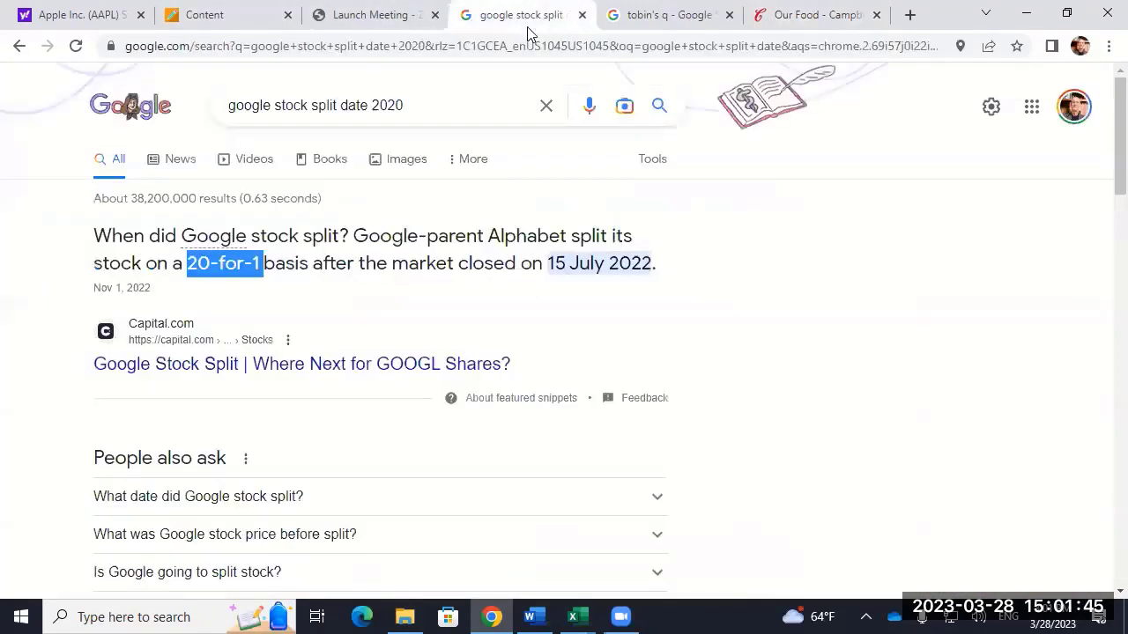
{"action": "left_click", "coordinate": [45, 15]}
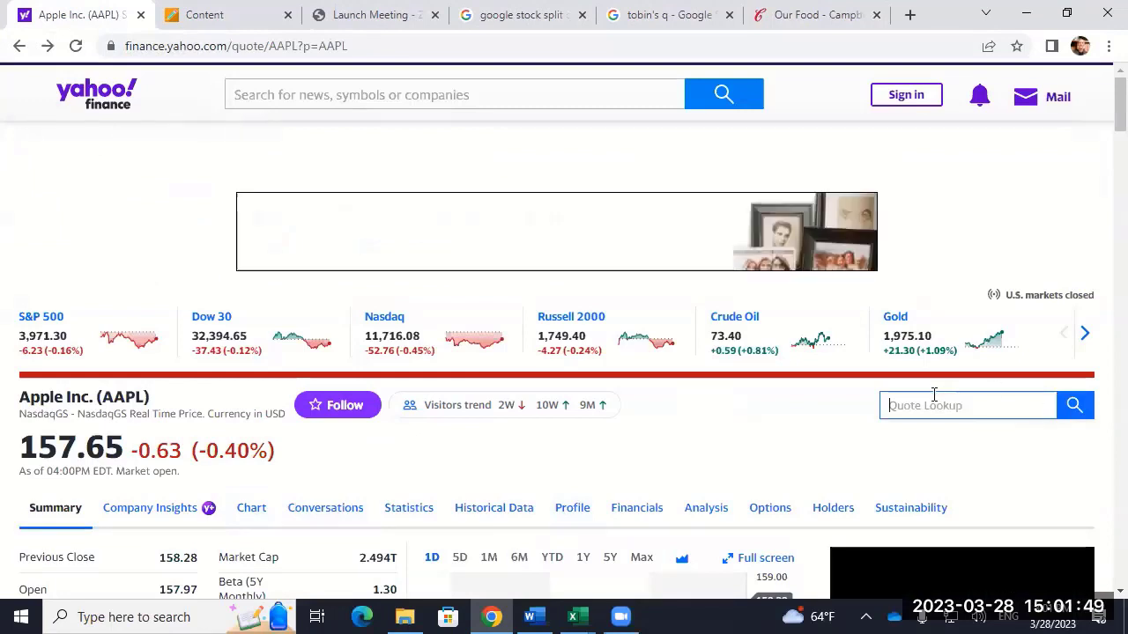
{"action": "type", "text": "c"}
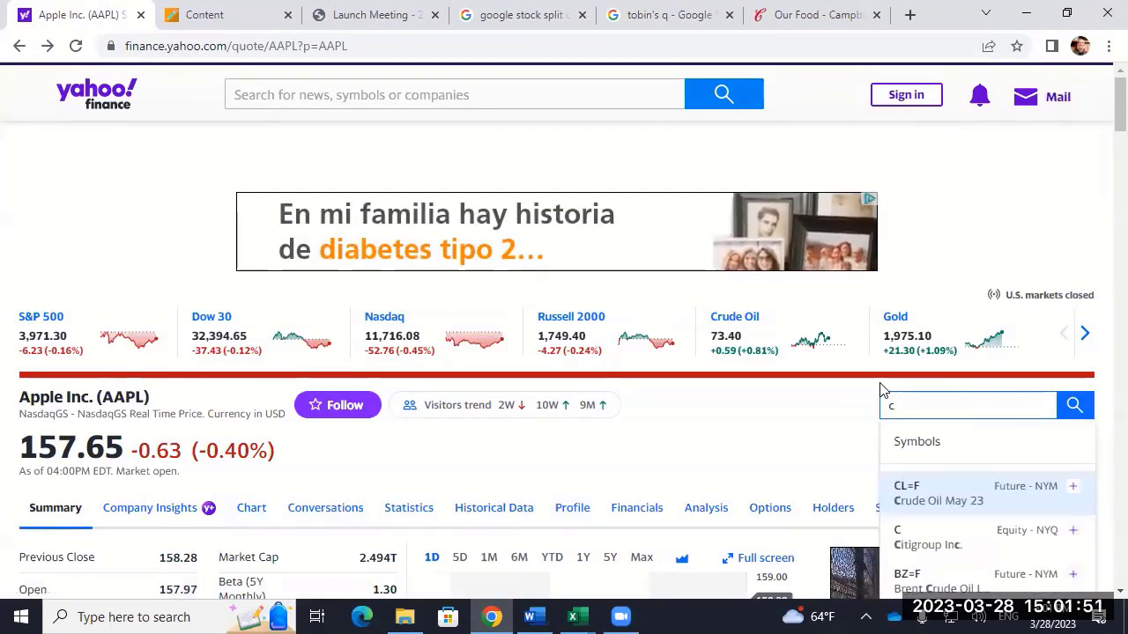
{"action": "type", "text": "ampb"}
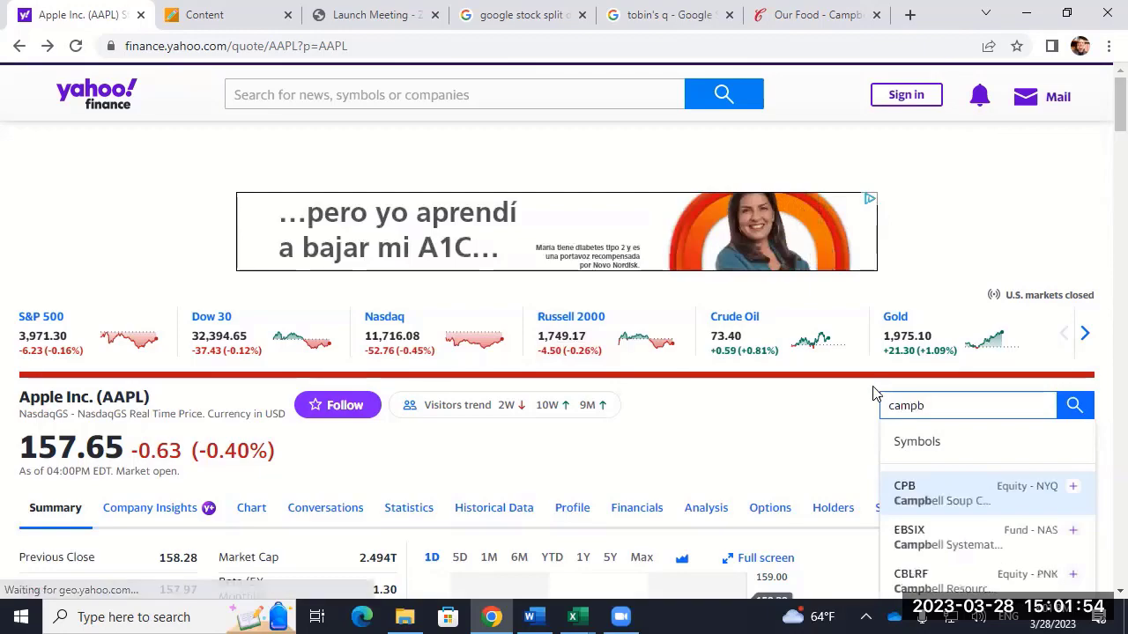
{"action": "left_click", "coordinate": [907, 487]}
{"action": "scroll", "coordinate": [13, 324], "scroll_direction": "down", "scroll_amount": 5}
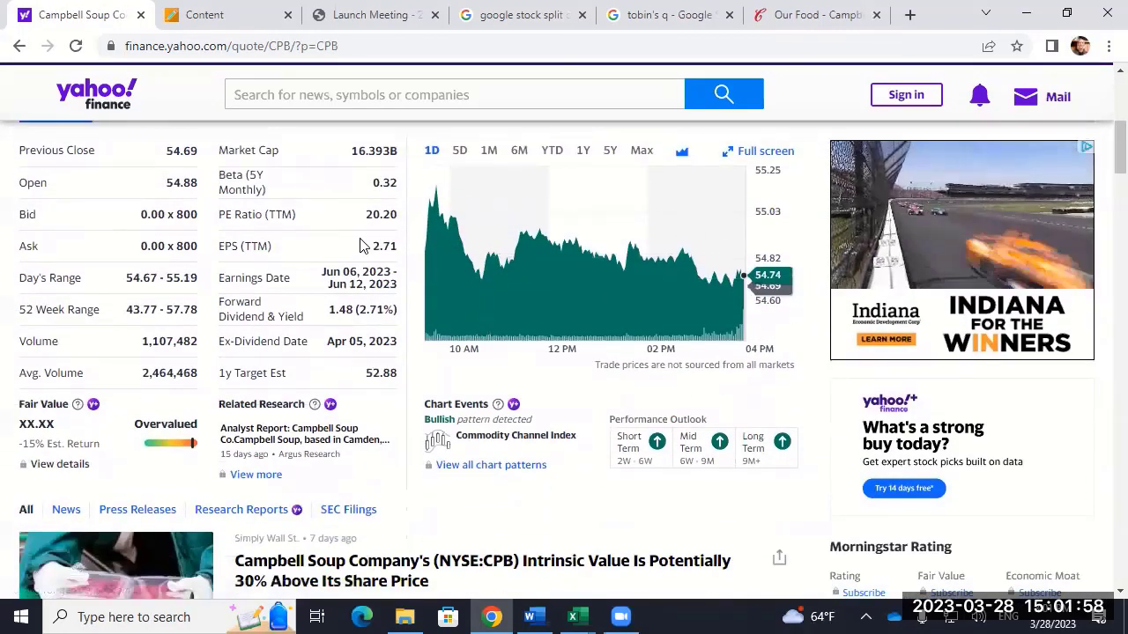
{"action": "double_click", "coordinate": [384, 246]}
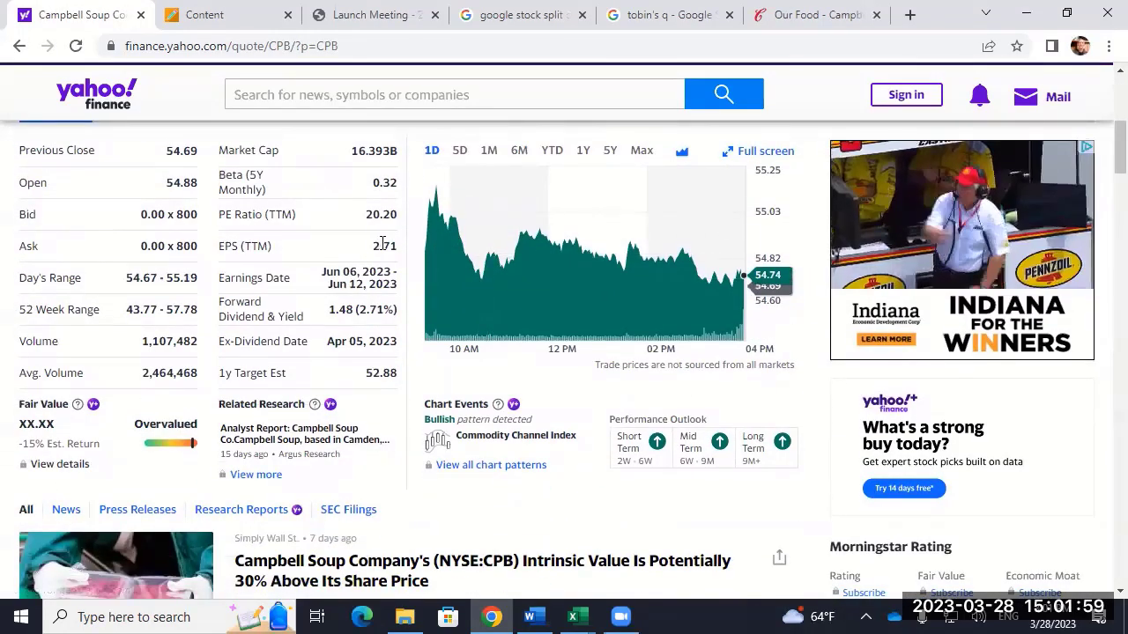
{"action": "left_click", "coordinate": [574, 615]}
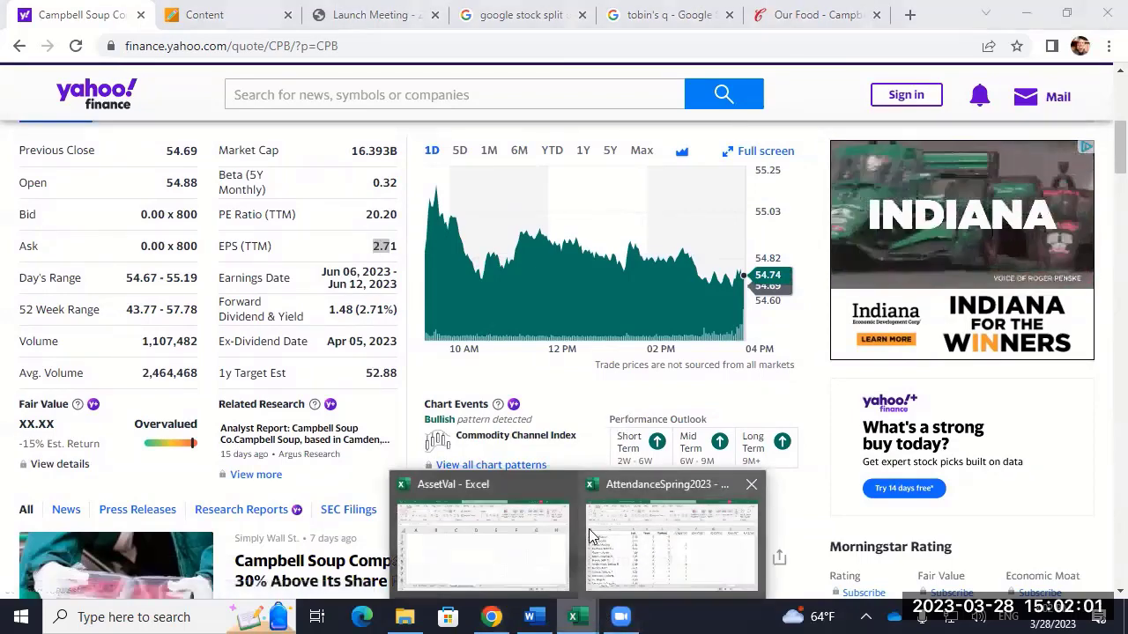
{"action": "left_click", "coordinate": [472, 529]}
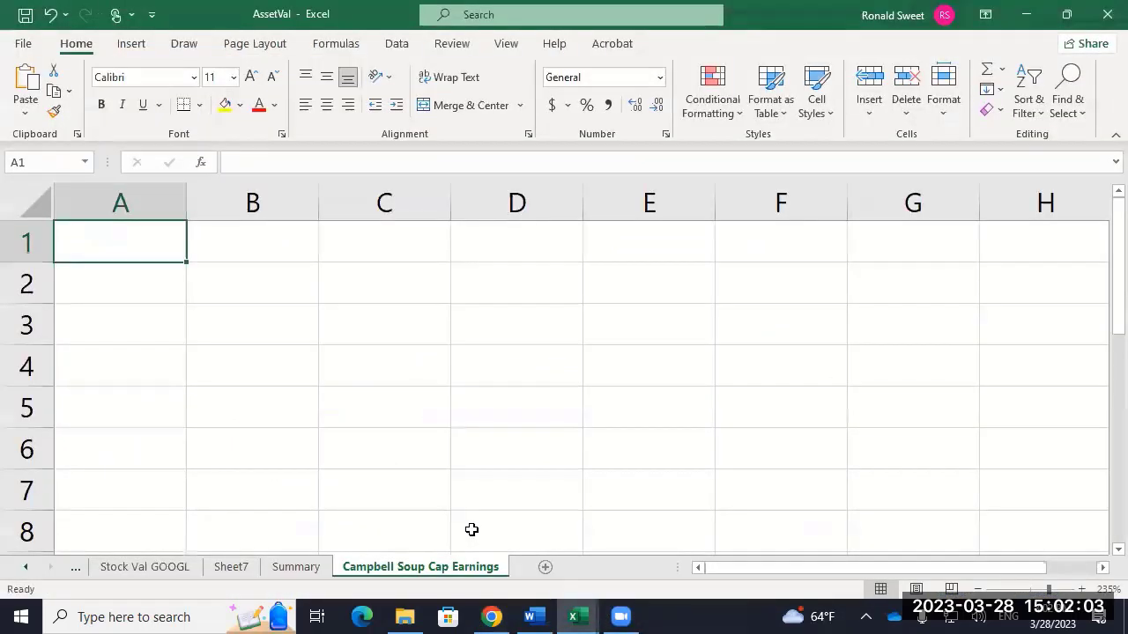
Enter the sheet title 'Campbell Soup' and the label 'EPS Zero' below it.
{"action": "type", "text": "Campbell S"}
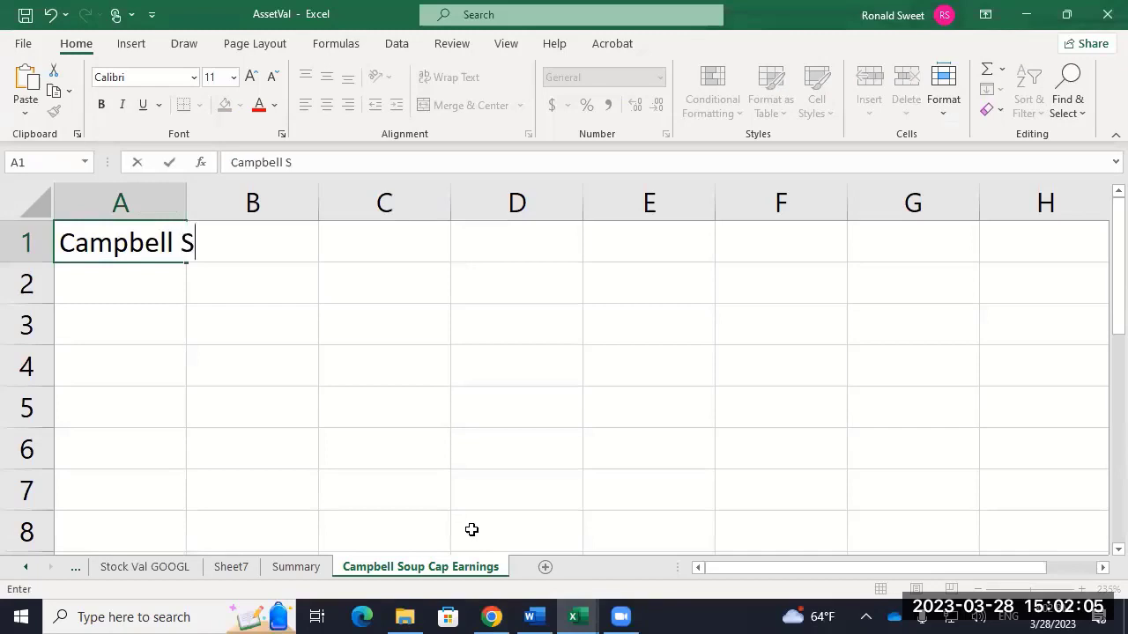
{"action": "type", "text": "oup"}
{"action": "key", "text": "Return"}
{"action": "type", "text": "EP"}
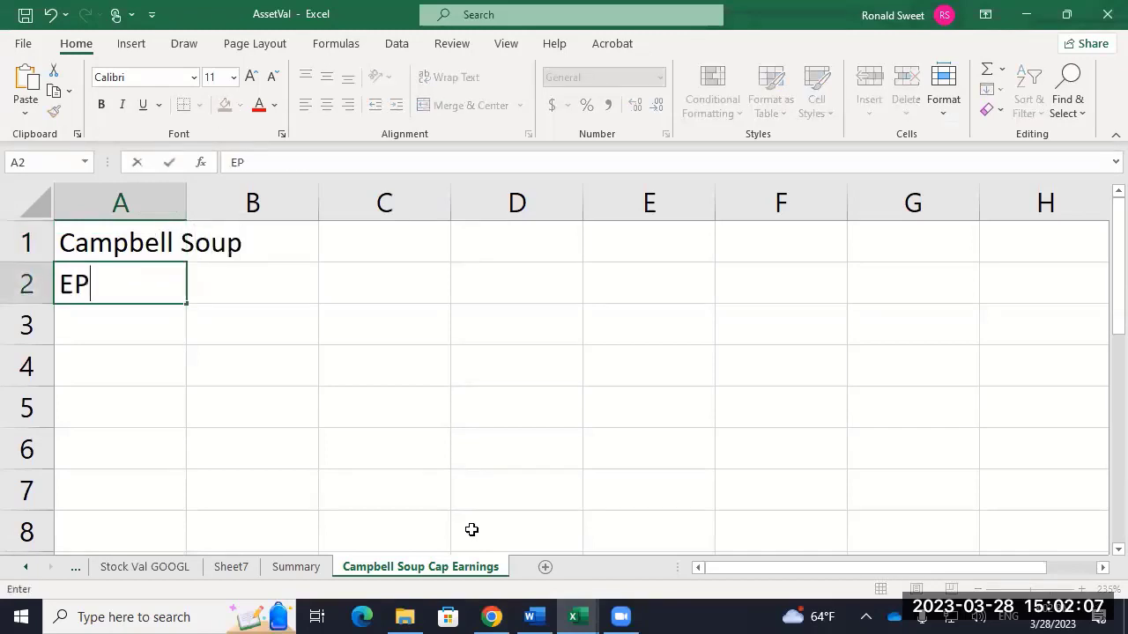
{"action": "type", "text": "S Zero"}
{"action": "key", "text": "Tab"}
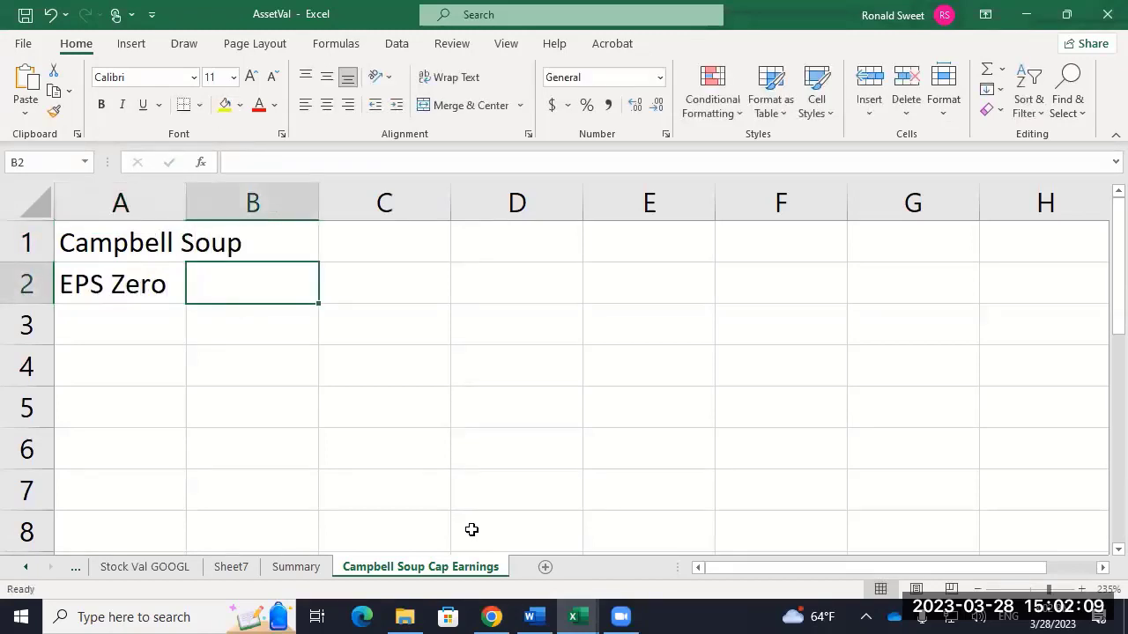
Check Campbell's quote, then enter the EPS Zero value 2.71 in Accounting format.
{"action": "left_click", "coordinate": [491, 617]}
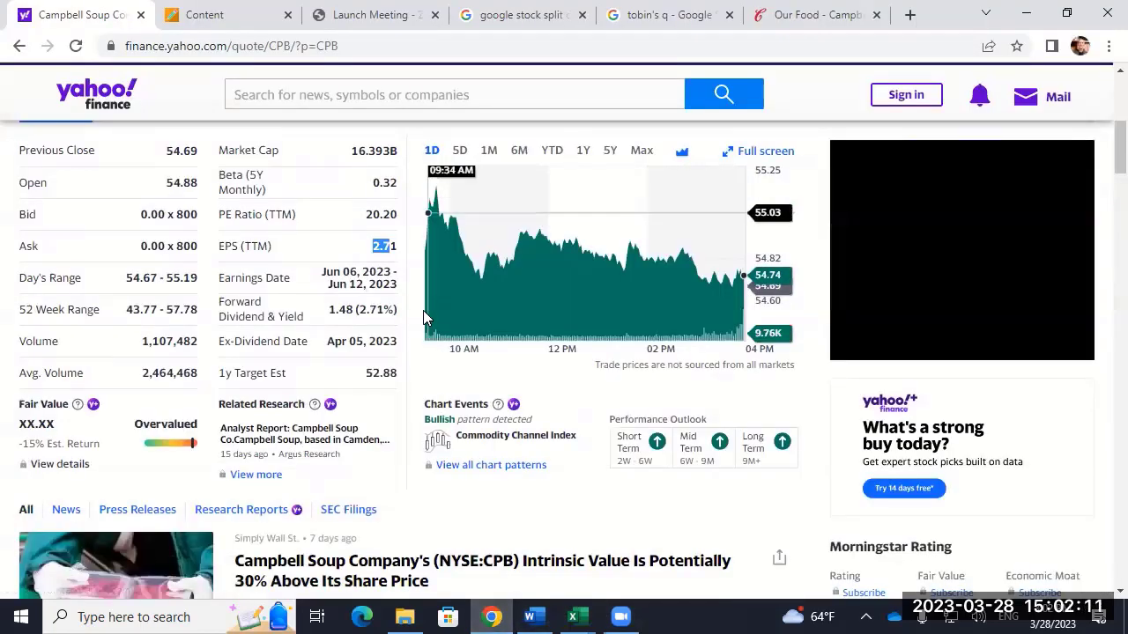
{"action": "left_click", "coordinate": [577, 616]}
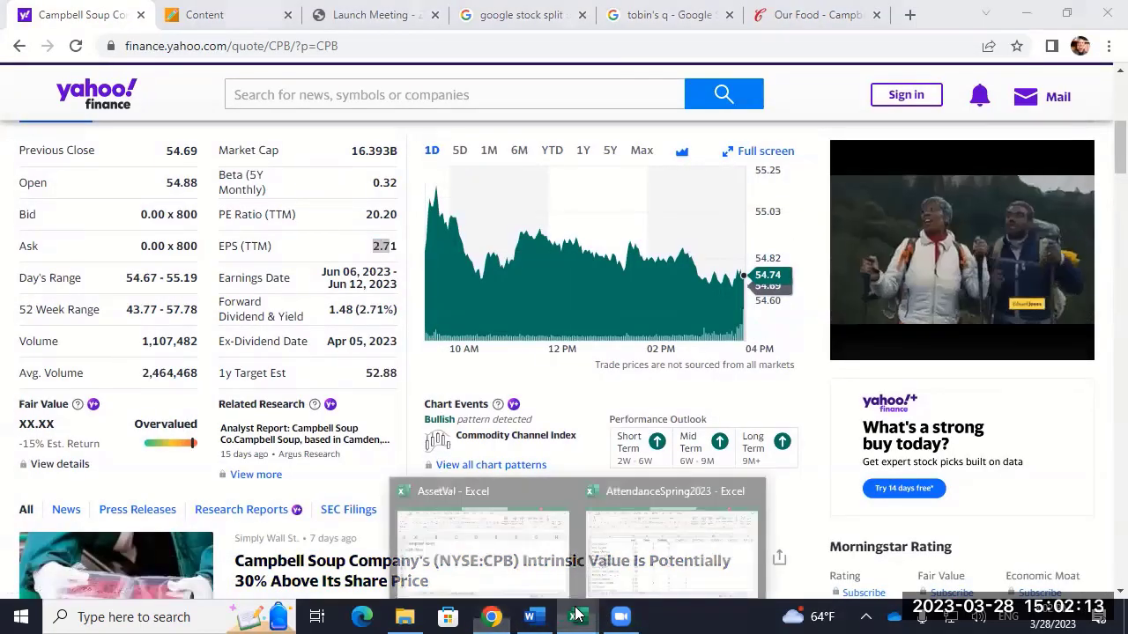
{"action": "left_click", "coordinate": [430, 537]}
{"action": "type", "text": "2.71"}
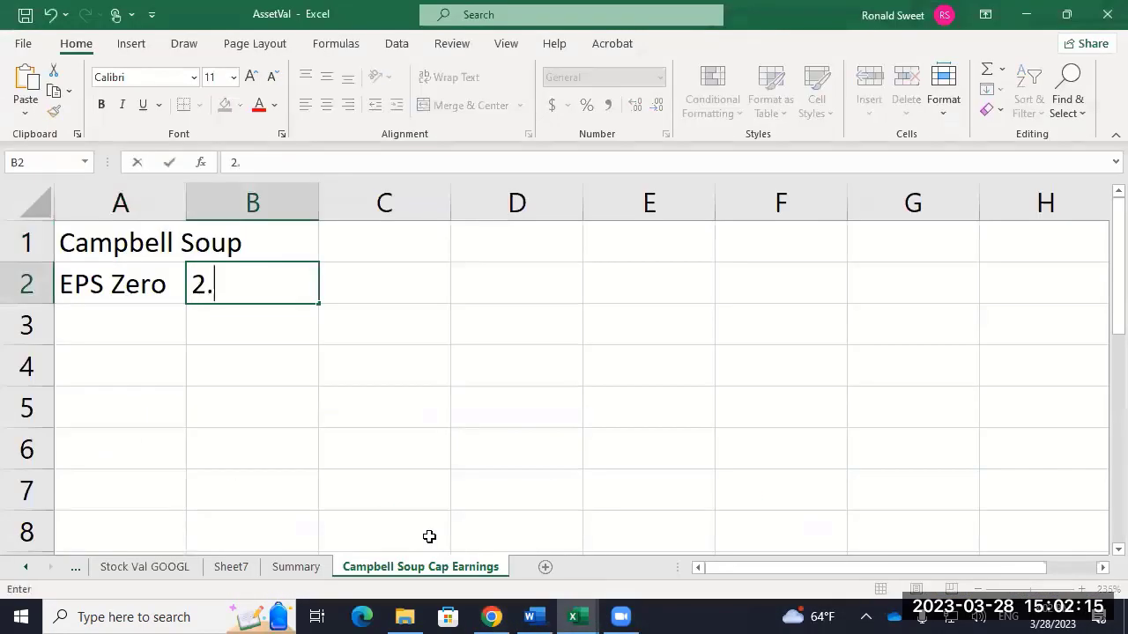
{"action": "key", "text": "ctrl+Return"}
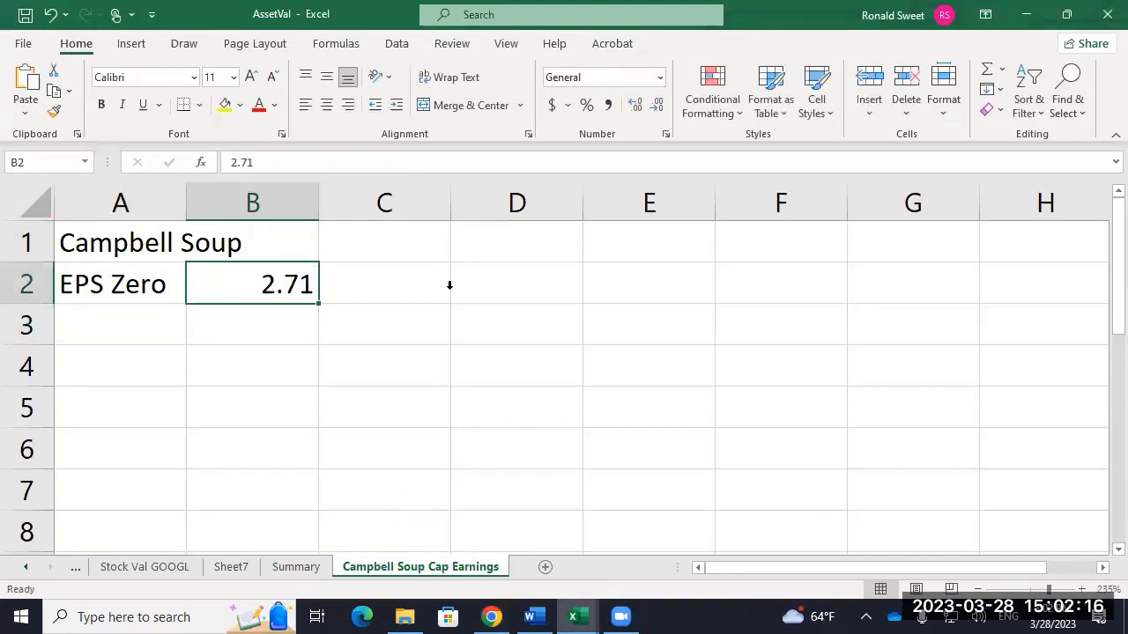
{"action": "left_click", "coordinate": [552, 105]}
Label C2 'Normalized Earnings' and return to Campbell's Yahoo Finance quote.
{"action": "left_click", "coordinate": [364, 287]}
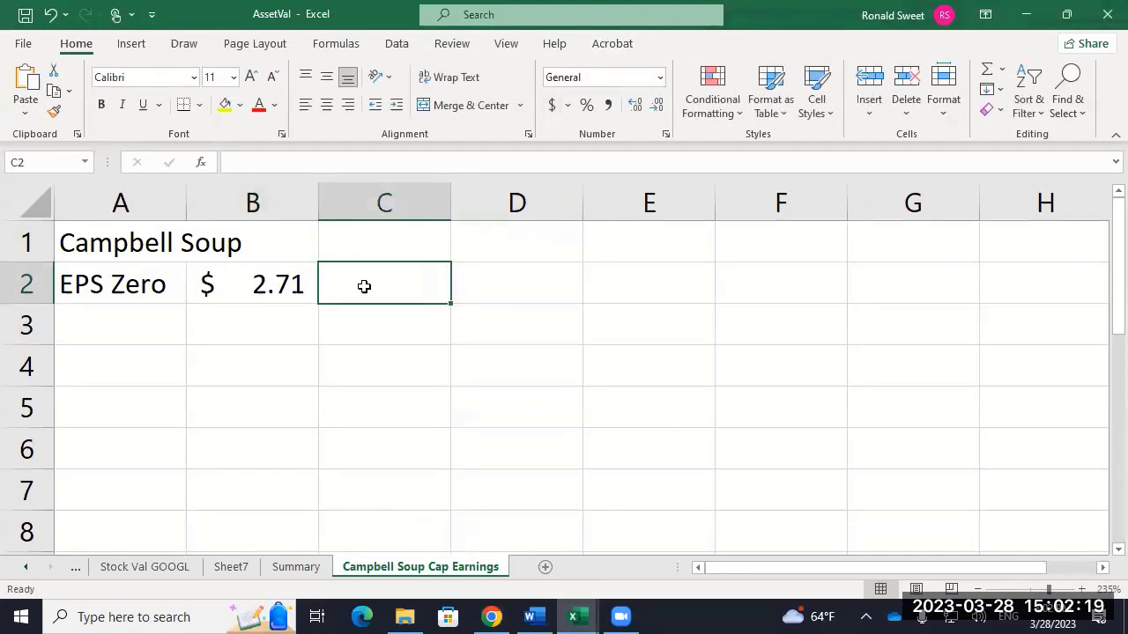
{"action": "type", "text": "Normalized Earnings"}
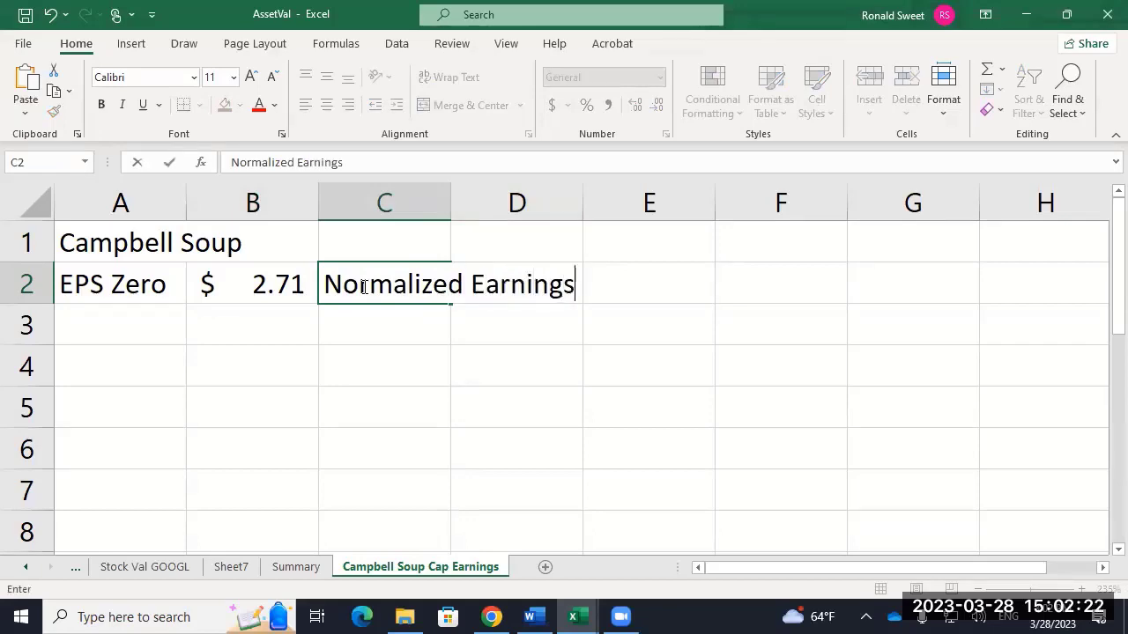
{"action": "key", "text": "Return"}
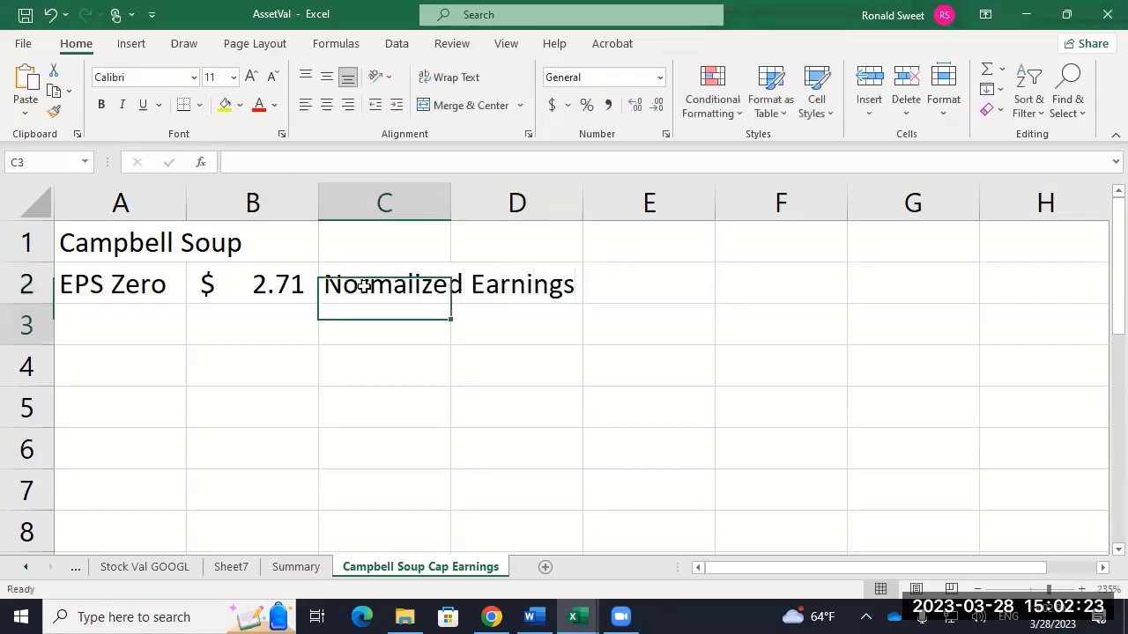
{"action": "left_click", "coordinate": [489, 615]}
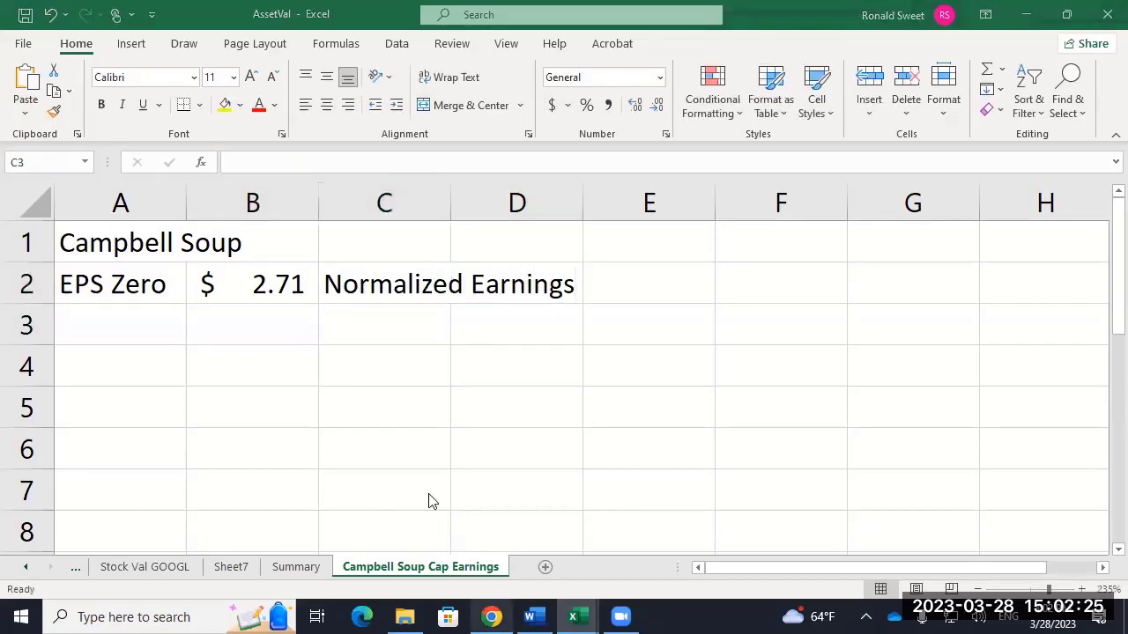
{"action": "scroll", "coordinate": [423, 467], "scroll_direction": "up", "scroll_amount": 4}
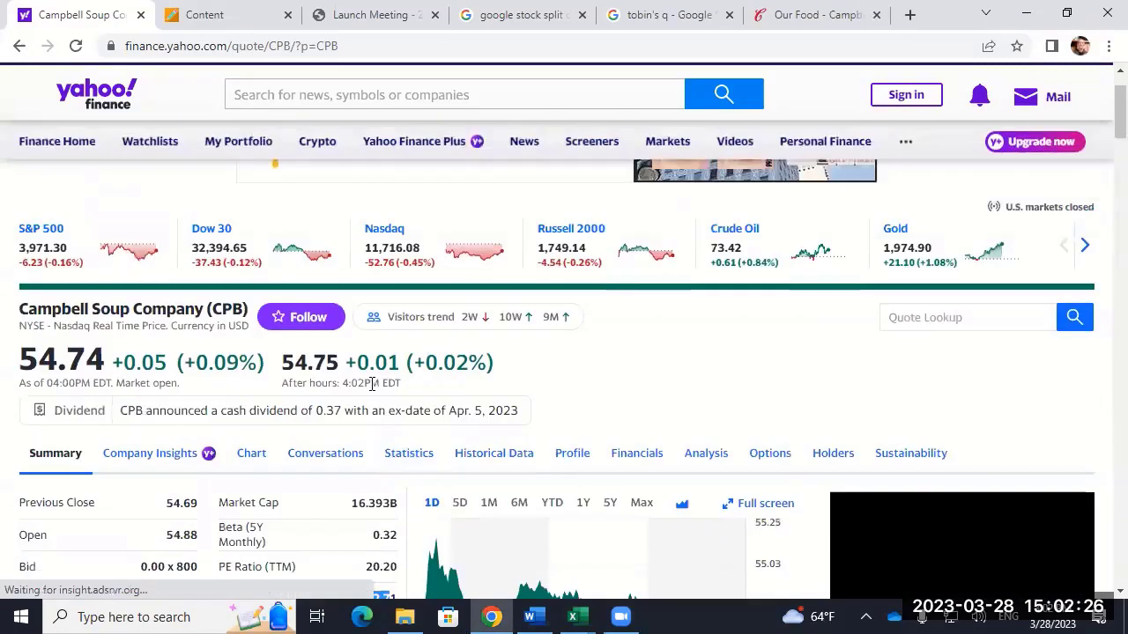
Open Campbell Soup's Financials and review its annual Basic EPS (2.51, 3.31, 5.39, 0.70).
{"action": "left_click", "coordinate": [639, 456]}
{"action": "scroll", "coordinate": [4, 401], "scroll_direction": "down", "scroll_amount": 8}
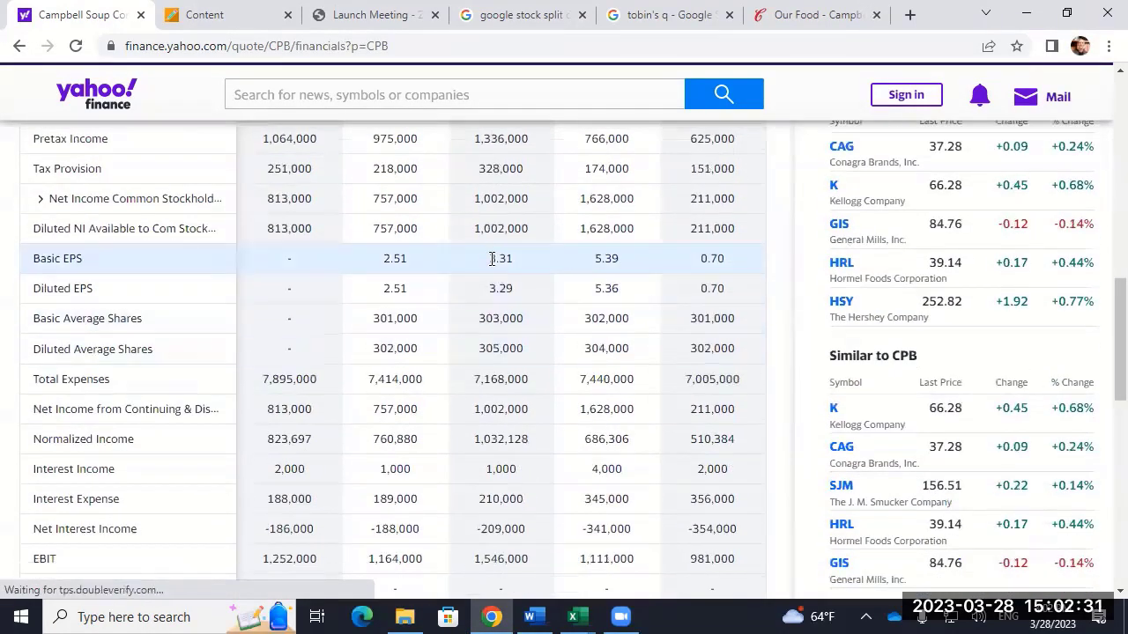
{"action": "scroll", "coordinate": [294, 306], "scroll_direction": "up", "scroll_amount": 3}
{"action": "scroll", "coordinate": [293, 306], "scroll_direction": "up", "scroll_amount": 3}
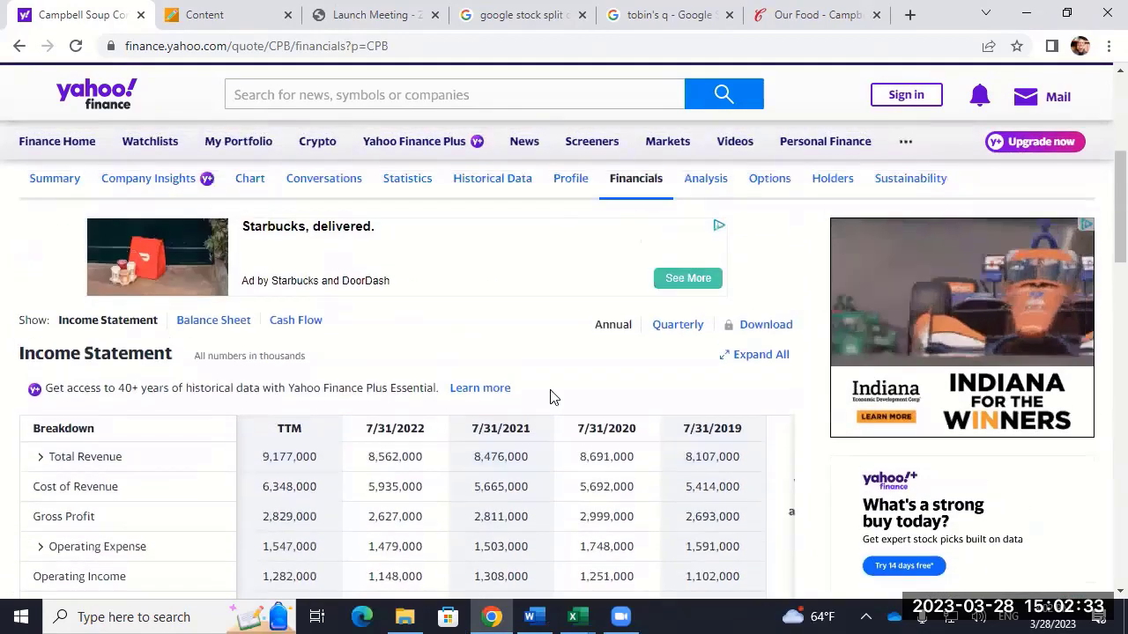
{"action": "scroll", "coordinate": [423, 427], "scroll_direction": "down", "scroll_amount": 7}
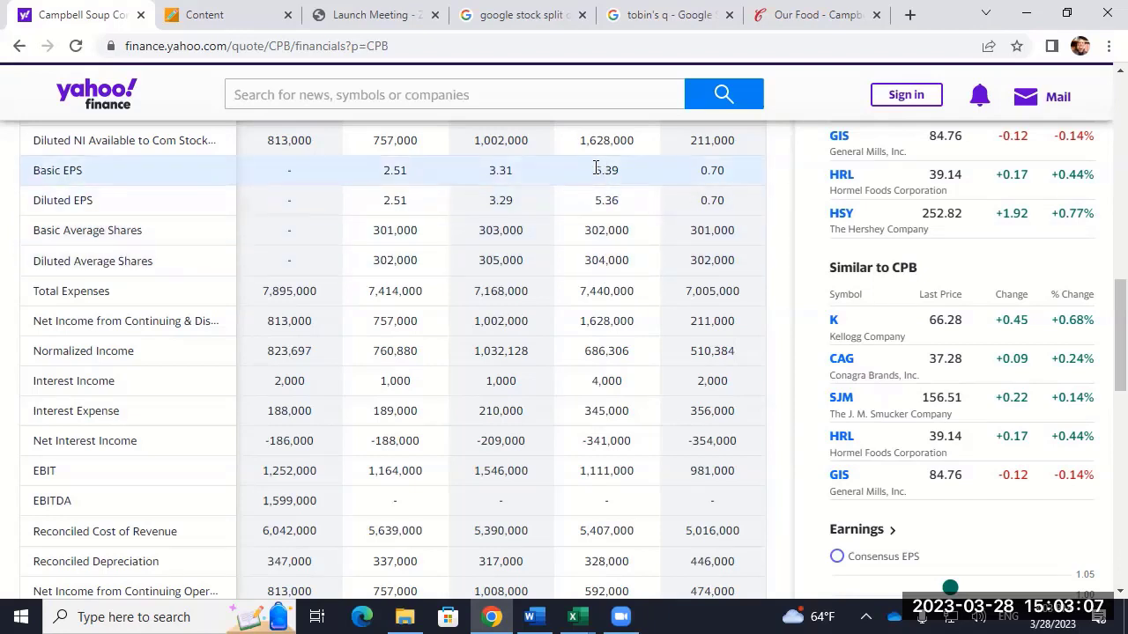
{"action": "scroll", "coordinate": [731, 190], "scroll_direction": "up", "scroll_amount": 5}
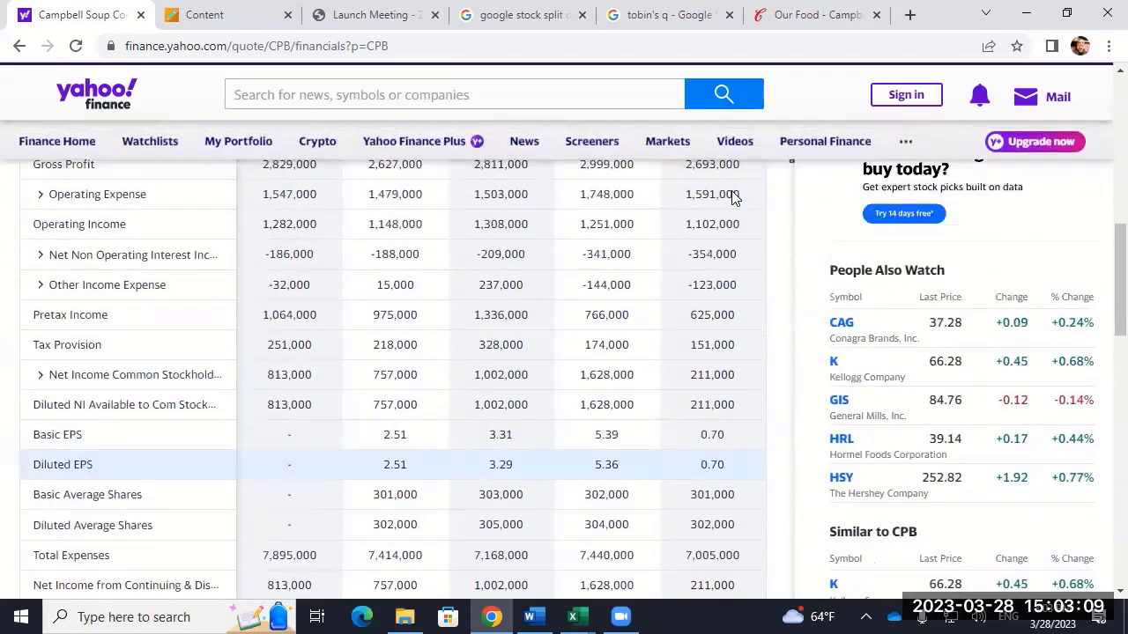
{"action": "scroll", "coordinate": [709, 251], "scroll_direction": "down", "scroll_amount": 3}
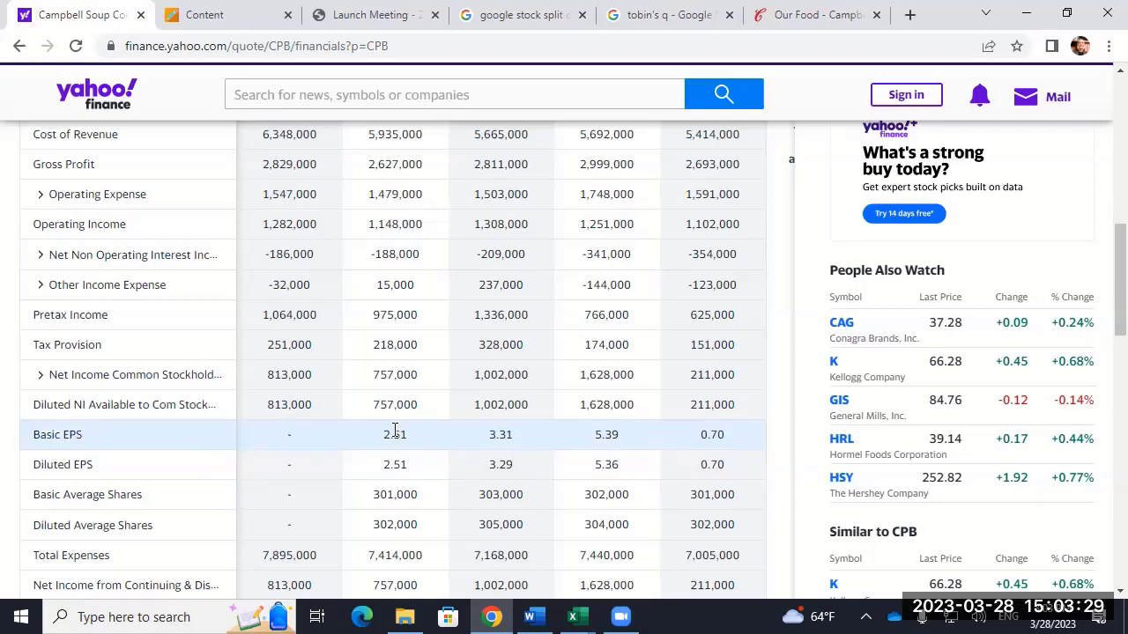
{"action": "scroll", "coordinate": [383, 188], "scroll_direction": "up", "scroll_amount": 5}
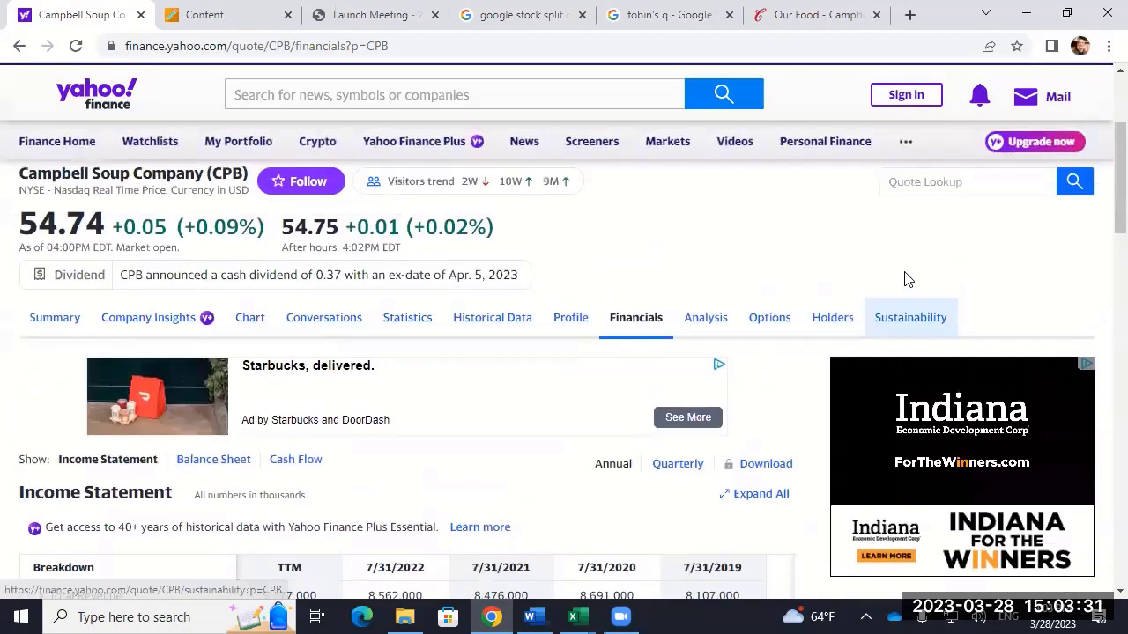
Look up the ticker vlo in Quote Lookup.
{"action": "left_click", "coordinate": [924, 305]}
{"action": "type", "text": "vlo"}
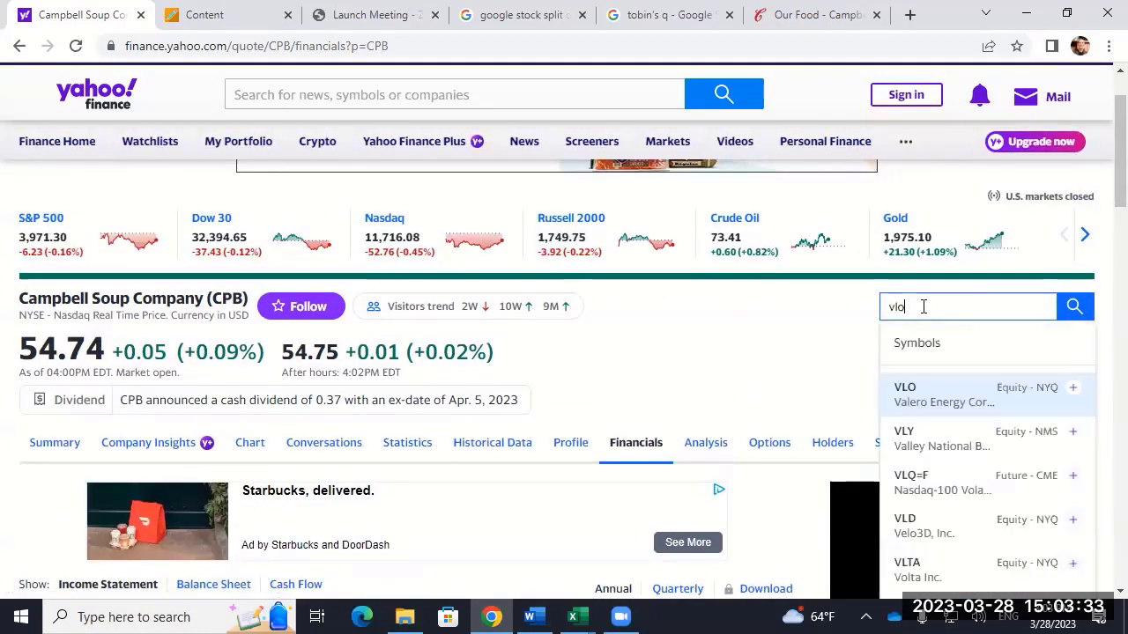
{"action": "key", "text": "Return"}
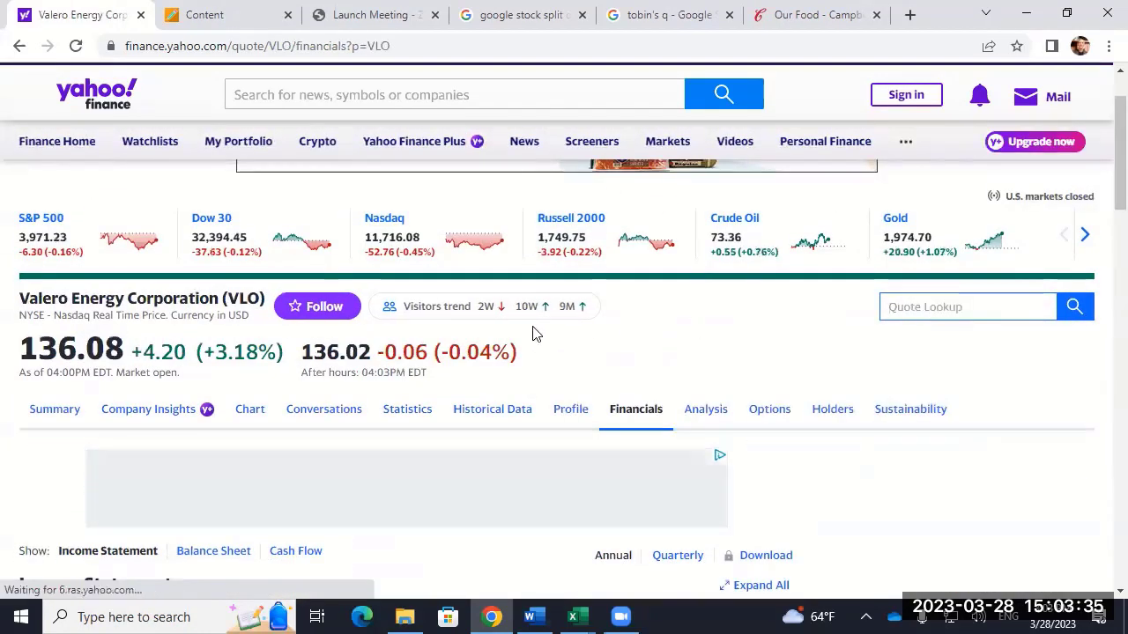
Scroll Valero's income statement to its Basic EPS rows (2.27, -3.50, 5.84).
{"action": "scroll", "coordinate": [523, 330], "scroll_direction": "down", "scroll_amount": 9}
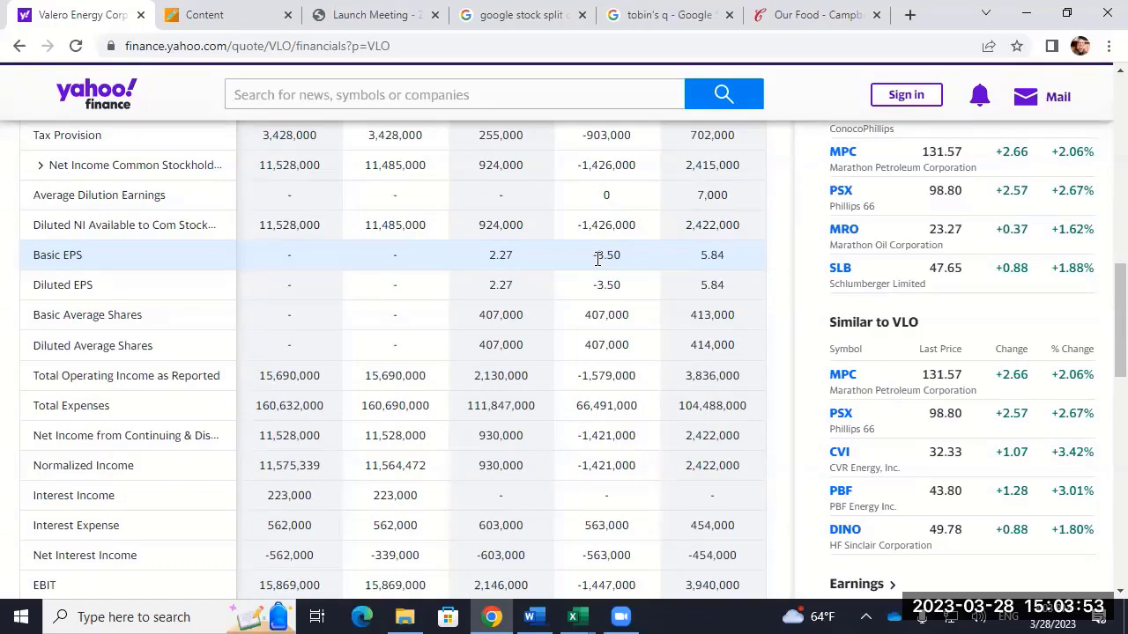
{"action": "scroll", "coordinate": [979, 375], "scroll_direction": "up", "scroll_amount": 15}
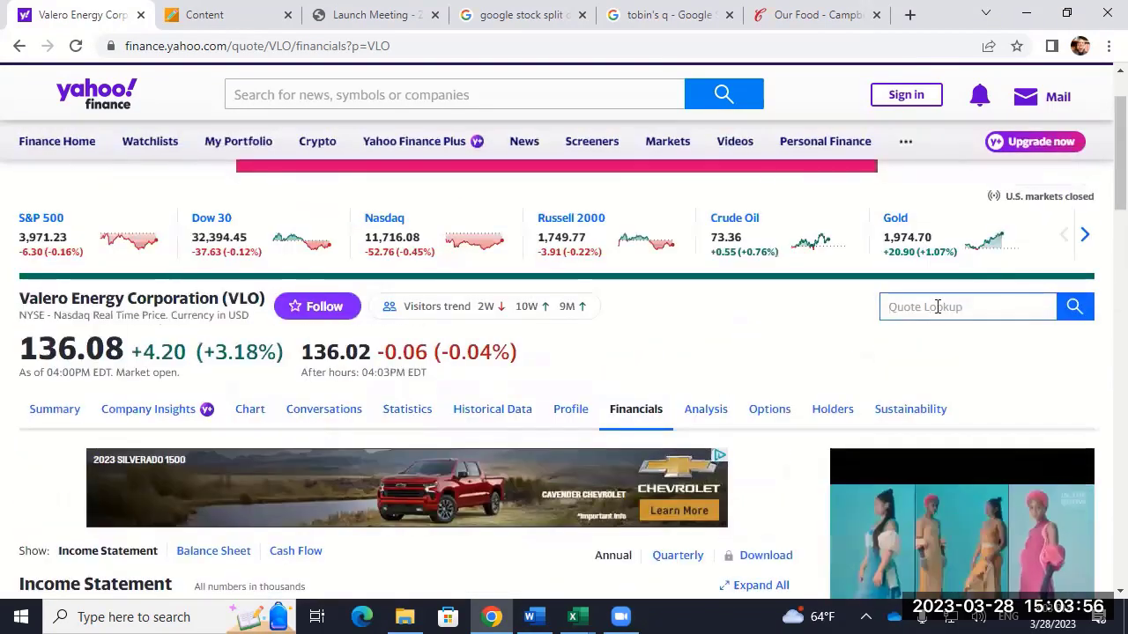
Look up the ticker xom to load Exxon Mobil's financials.
{"action": "left_click", "coordinate": [937, 307]}
{"action": "type", "text": "xom"}
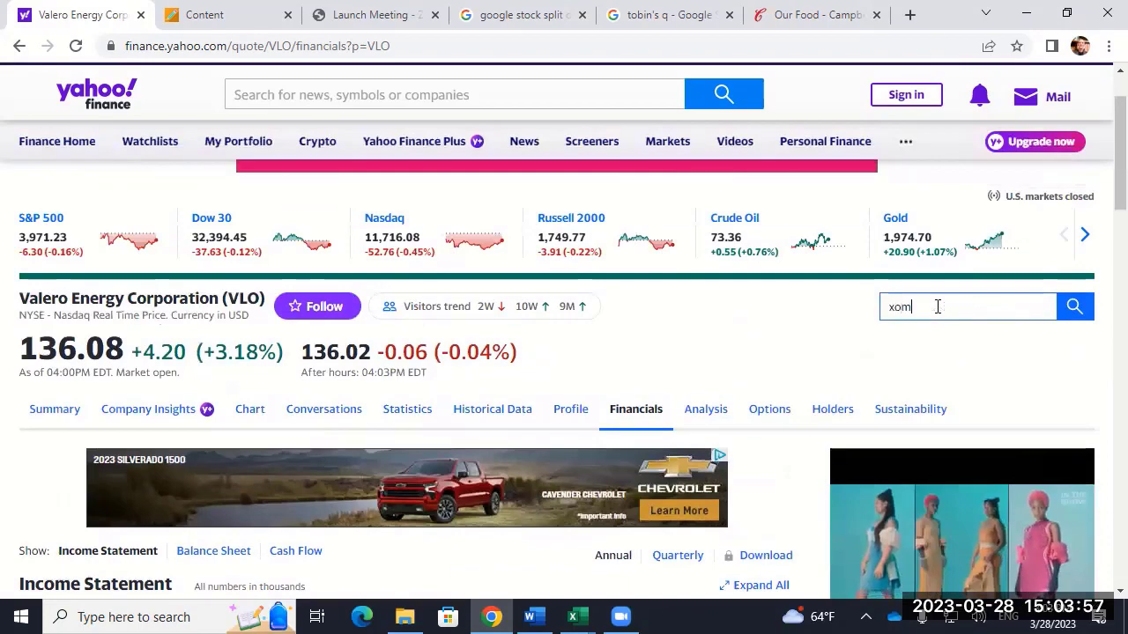
{"action": "key", "text": "Return"}
Review Exxon Mobil's Basic EPS across years (13.26, 5.39, -5.25, 3.36).
{"action": "scroll", "coordinate": [466, 368], "scroll_direction": "down", "scroll_amount": 7}
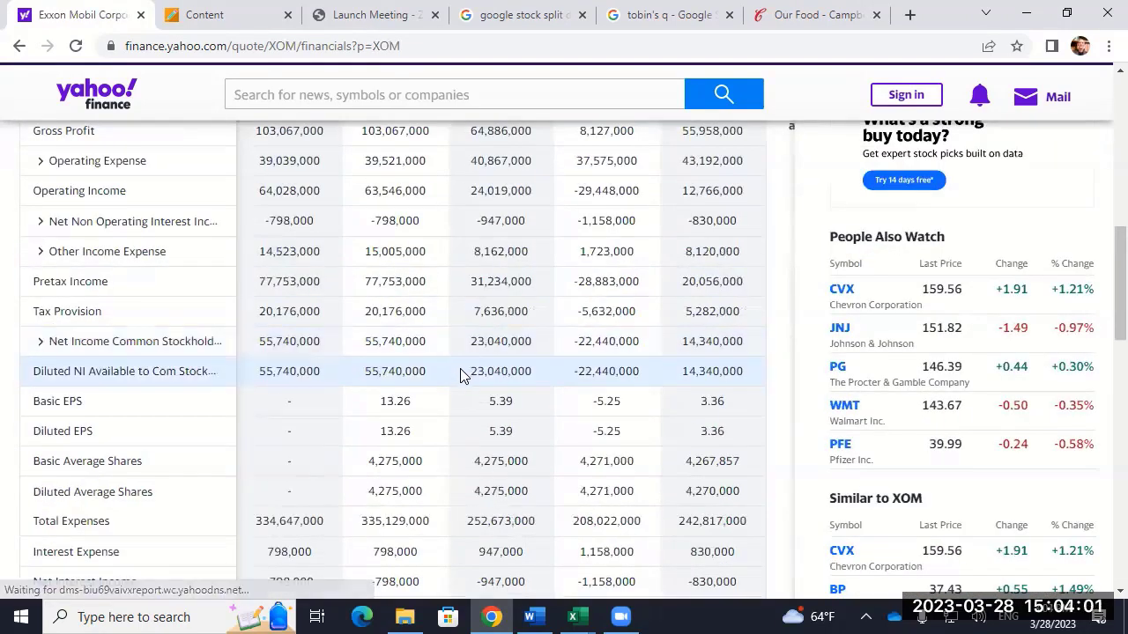
{"action": "scroll", "coordinate": [458, 379], "scroll_direction": "down", "scroll_amount": 2}
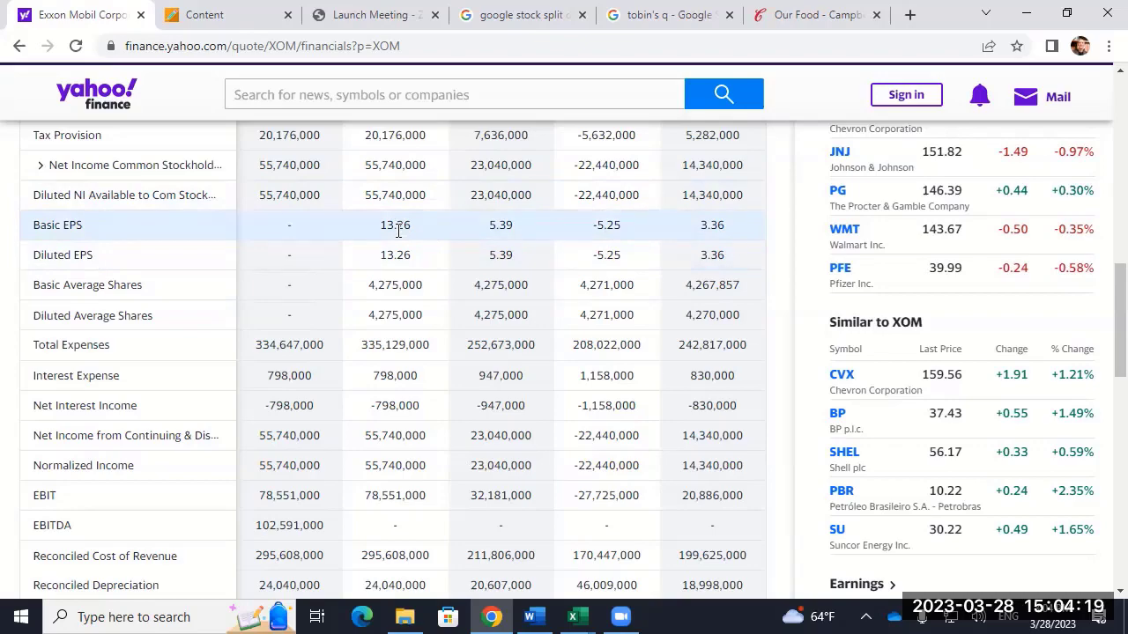
{"action": "scroll", "coordinate": [399, 229], "scroll_direction": "up", "scroll_amount": 4}
{"action": "scroll", "coordinate": [398, 282], "scroll_direction": "down", "scroll_amount": 4}
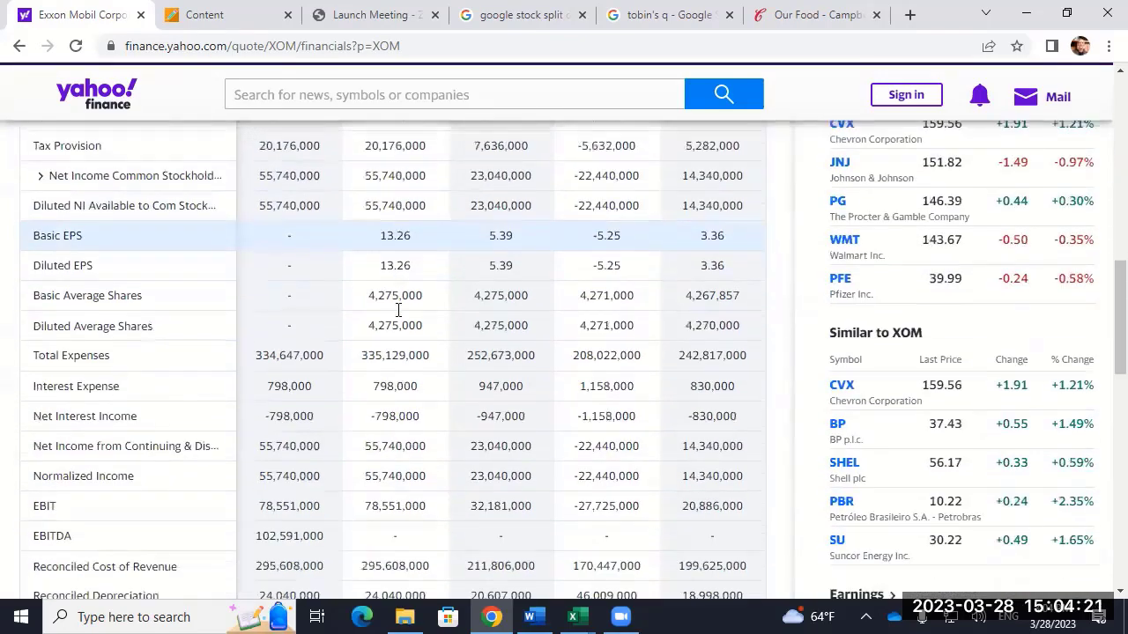
{"action": "scroll", "coordinate": [398, 310], "scroll_direction": "down", "scroll_amount": 1}
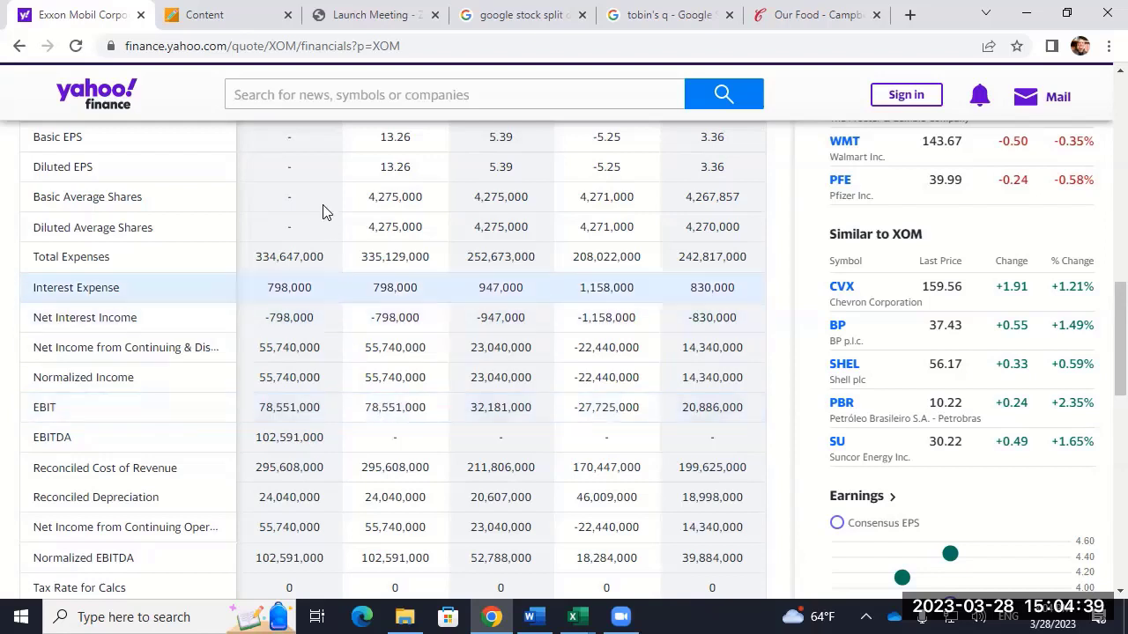
{"action": "scroll", "coordinate": [758, 273], "scroll_direction": "up", "scroll_amount": 10}
{"action": "scroll", "coordinate": [742, 297], "scroll_direction": "up", "scroll_amount": 3}
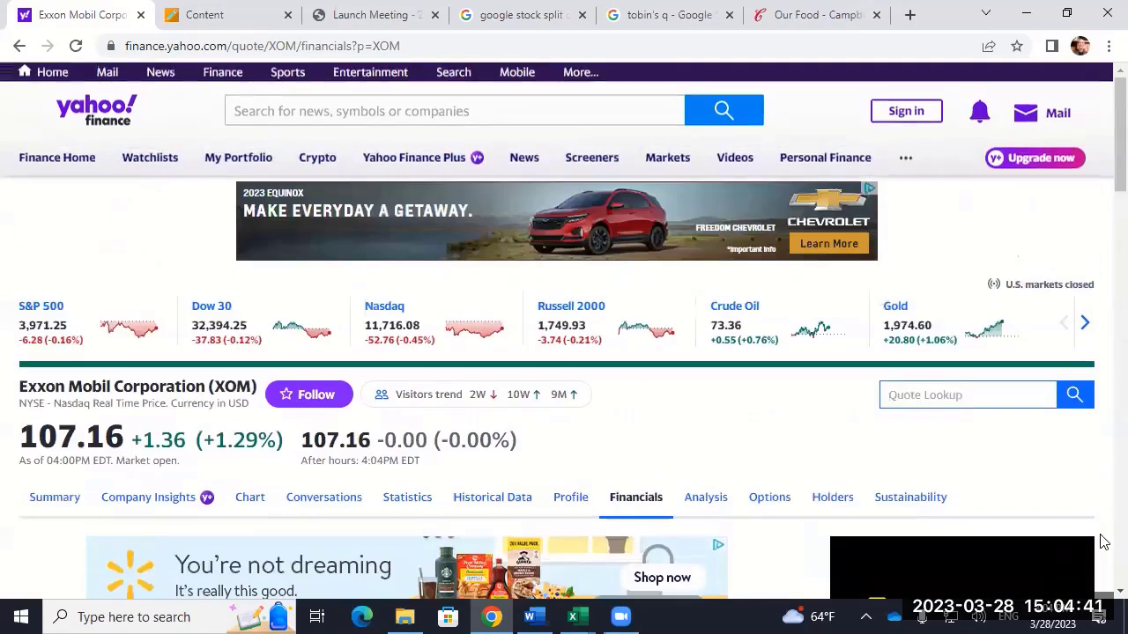
Google 'saudi arabia oil company' in a new tab, then return to the Exxon Mobil tab.
{"action": "left_click", "coordinate": [910, 14]}
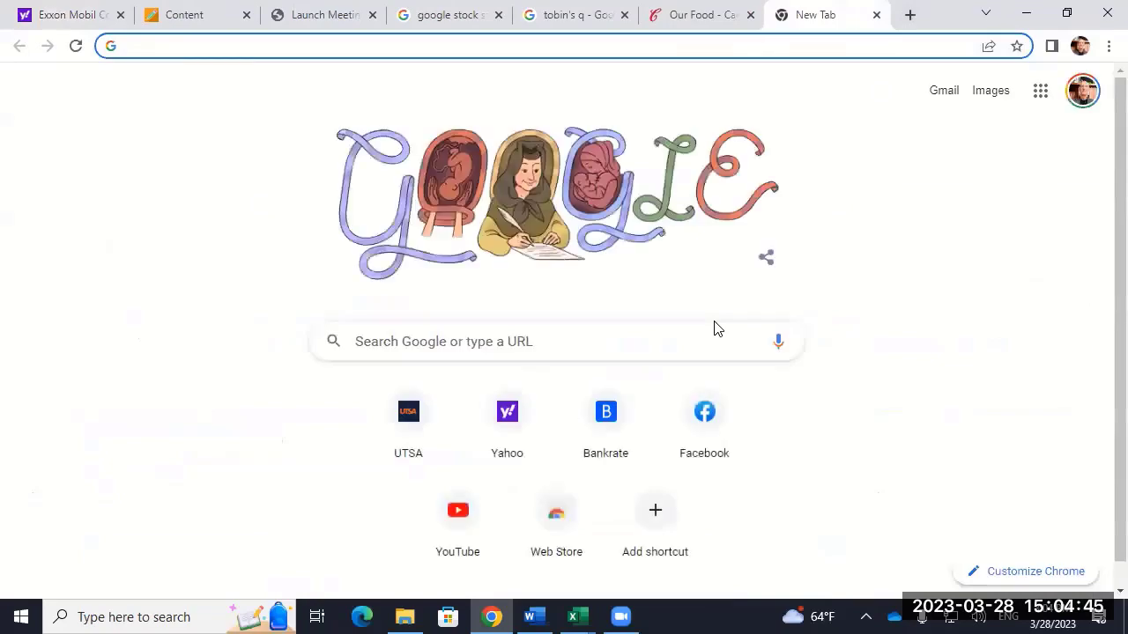
{"action": "type", "text": "saudi arabia ol"}
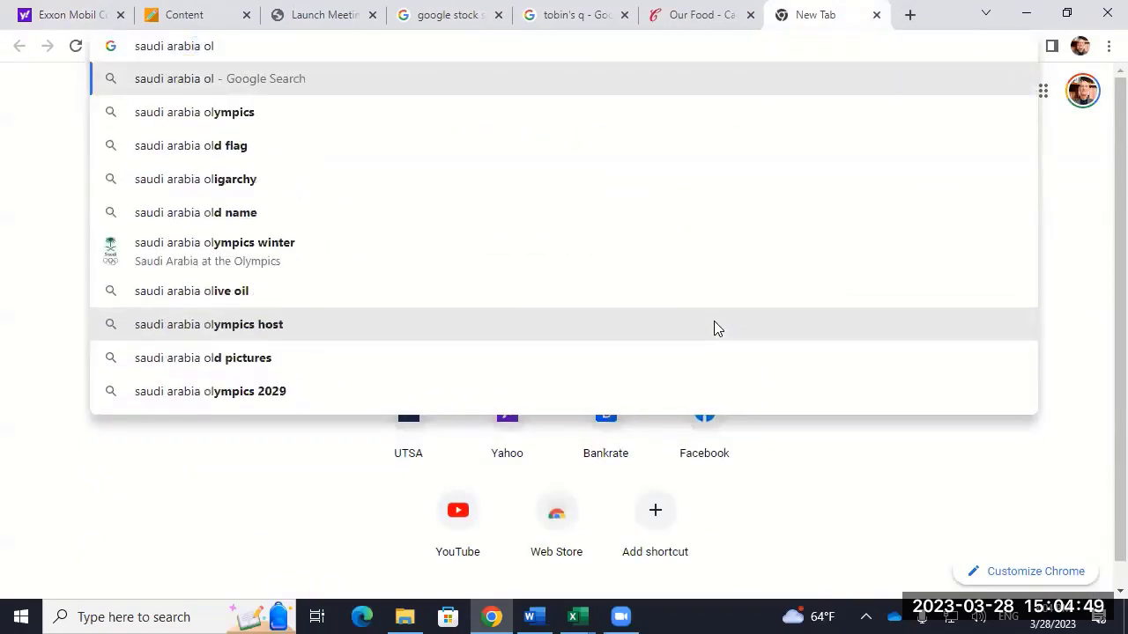
{"action": "key", "text": "BackSpace"}
{"action": "type", "text": "il comp"}
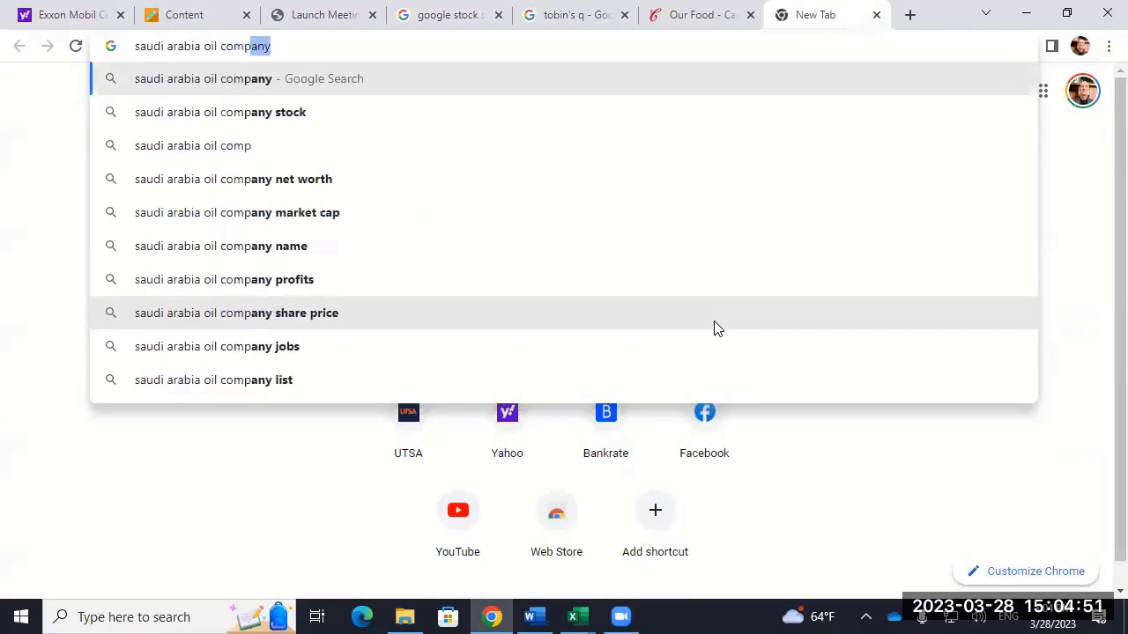
{"action": "key", "text": "Return"}
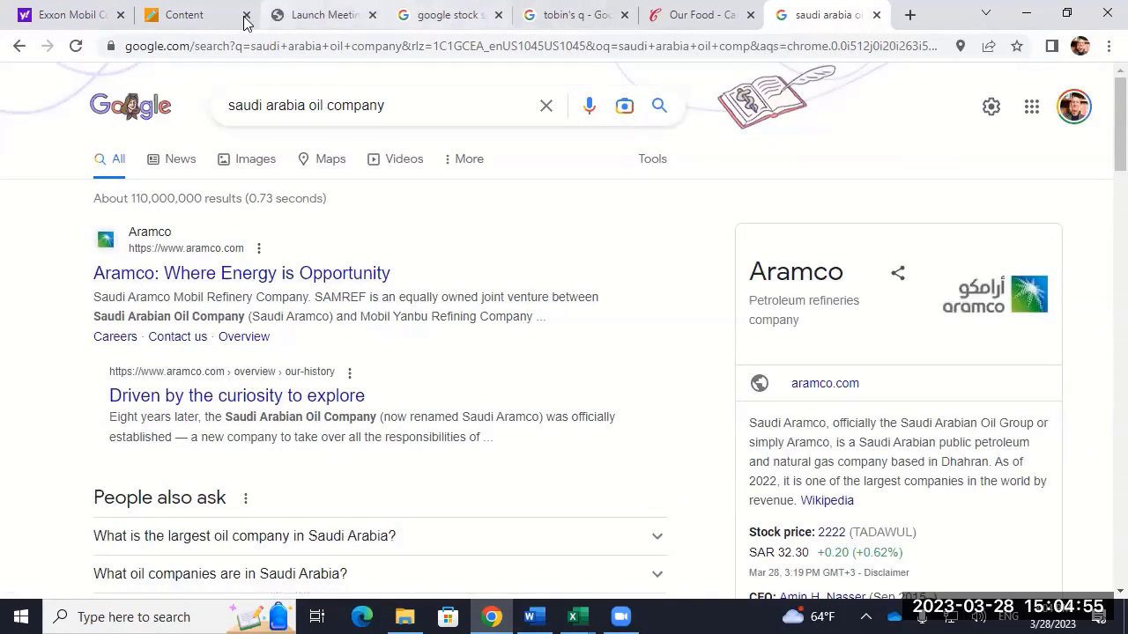
{"action": "left_click", "coordinate": [48, 14]}
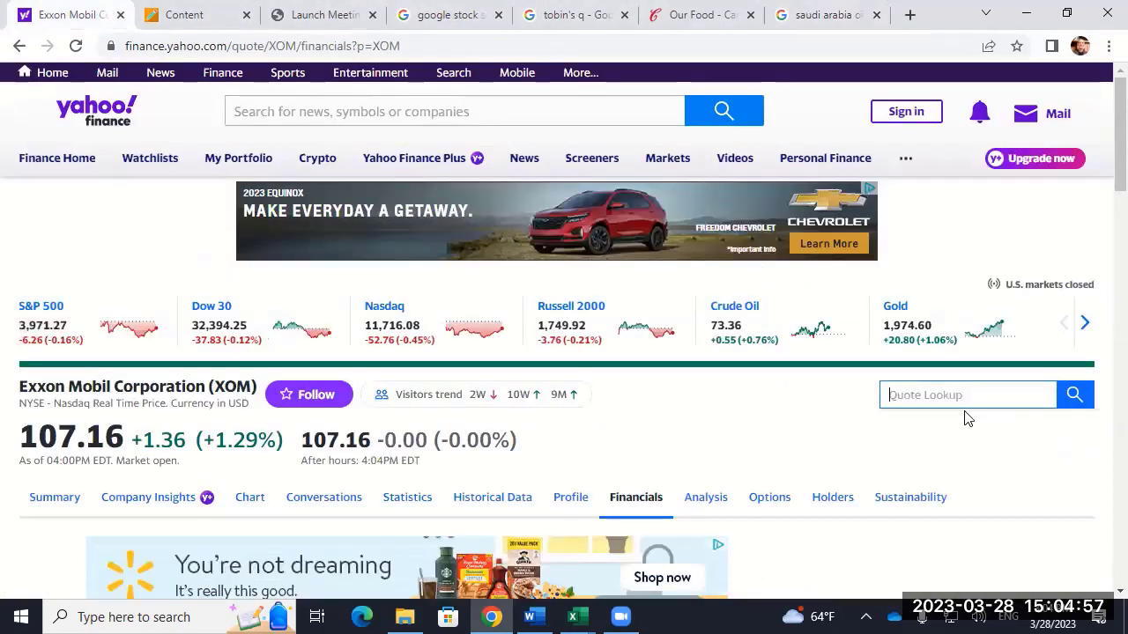
Open Saudi Aramco's 2222.SR financials via 'aramco' and highlight its 2022 Total Revenue.
{"action": "type", "text": "aram"}
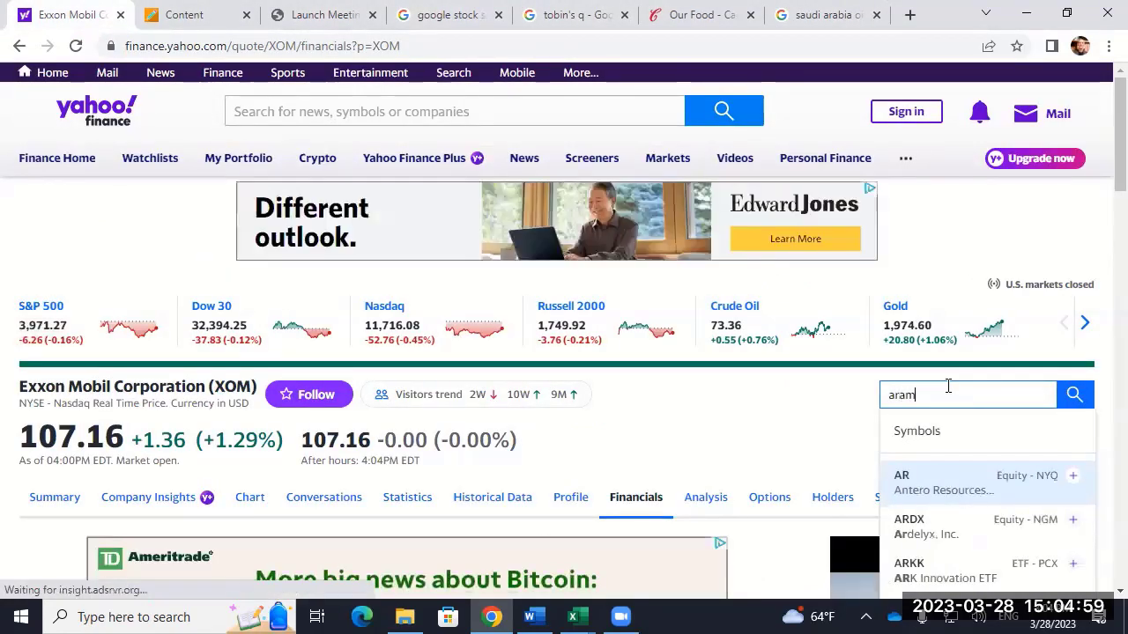
{"action": "type", "text": "co"}
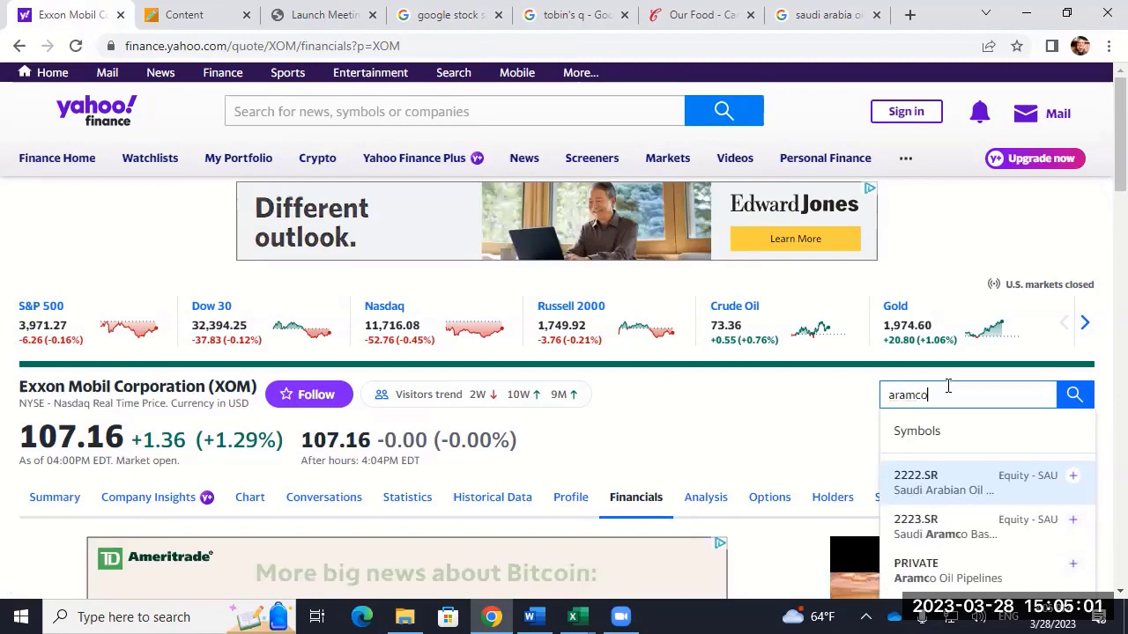
{"action": "left_click", "coordinate": [946, 483]}
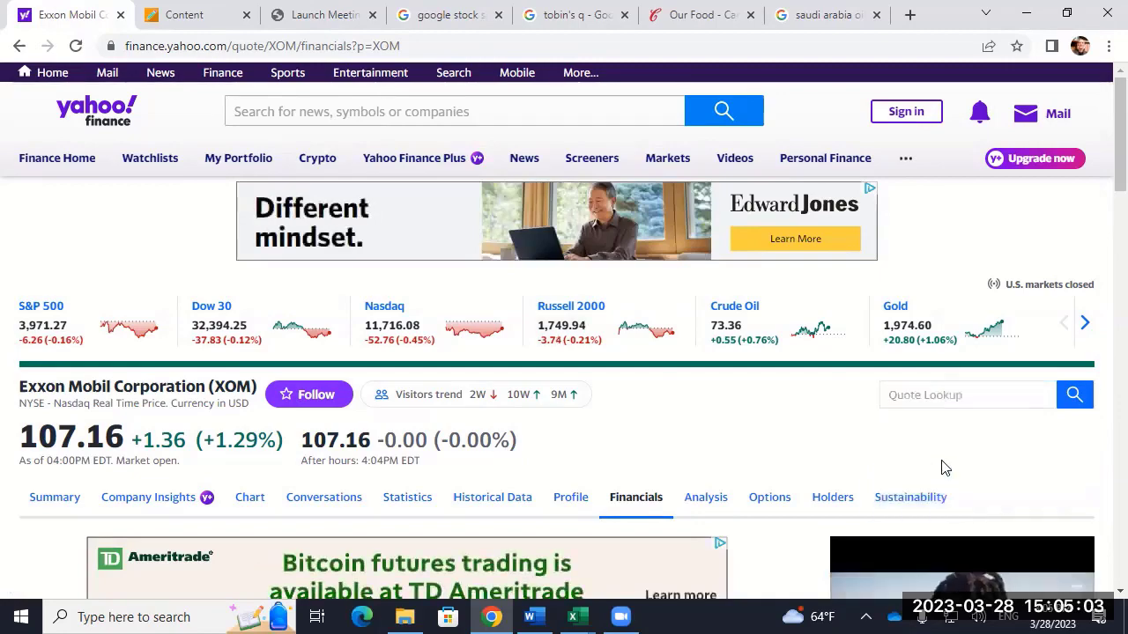
{"action": "scroll", "coordinate": [244, 372], "scroll_direction": "down", "scroll_amount": 6}
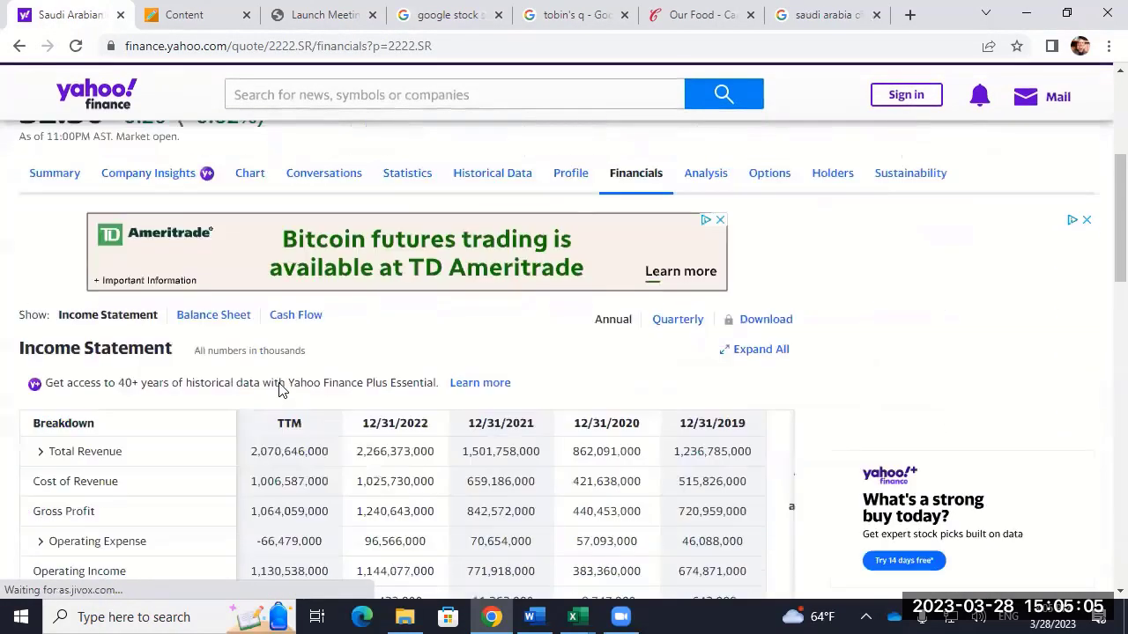
{"action": "scroll", "coordinate": [238, 377], "scroll_direction": "down", "scroll_amount": 4}
{"action": "scroll", "coordinate": [214, 388], "scroll_direction": "up", "scroll_amount": 5}
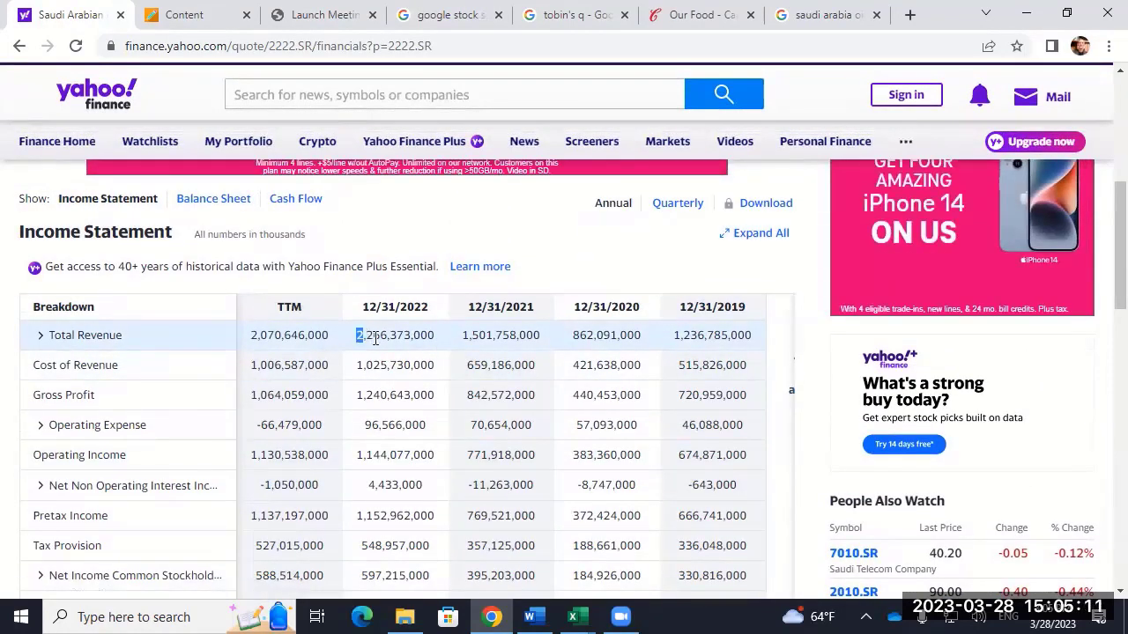
{"action": "left_click_drag", "start_coordinate": [357, 334], "coordinate": [438, 349]}
Compare Aramco's 2020 and 2022 EBIT figures, then scroll back to the top.
{"action": "scroll", "coordinate": [397, 362], "scroll_direction": "down", "scroll_amount": 3}
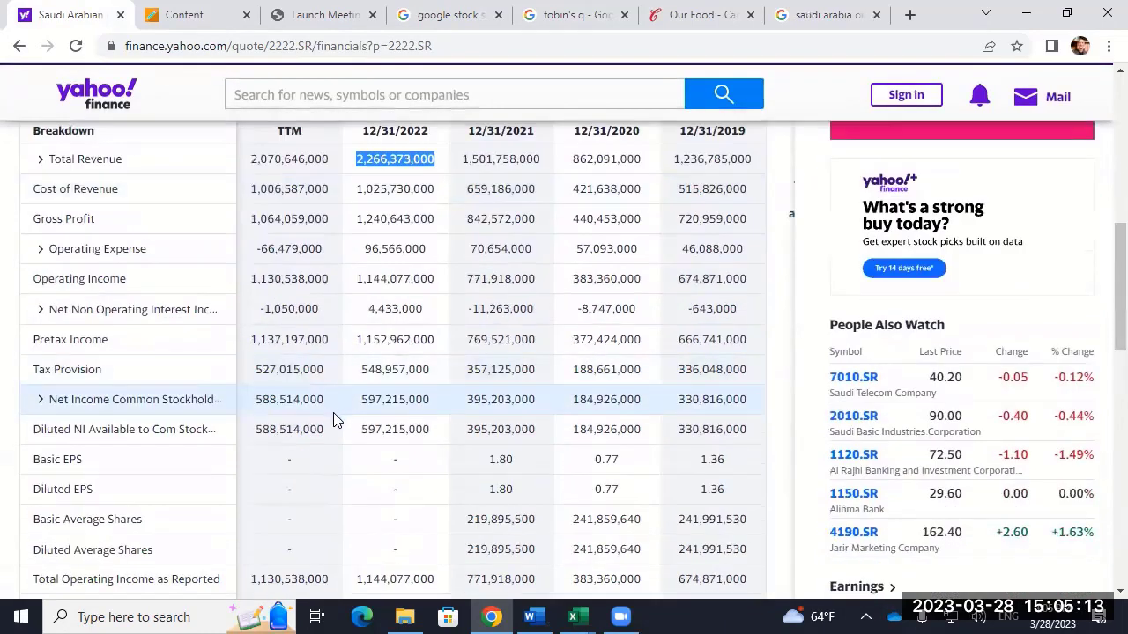
{"action": "scroll", "coordinate": [333, 430], "scroll_direction": "down", "scroll_amount": 3}
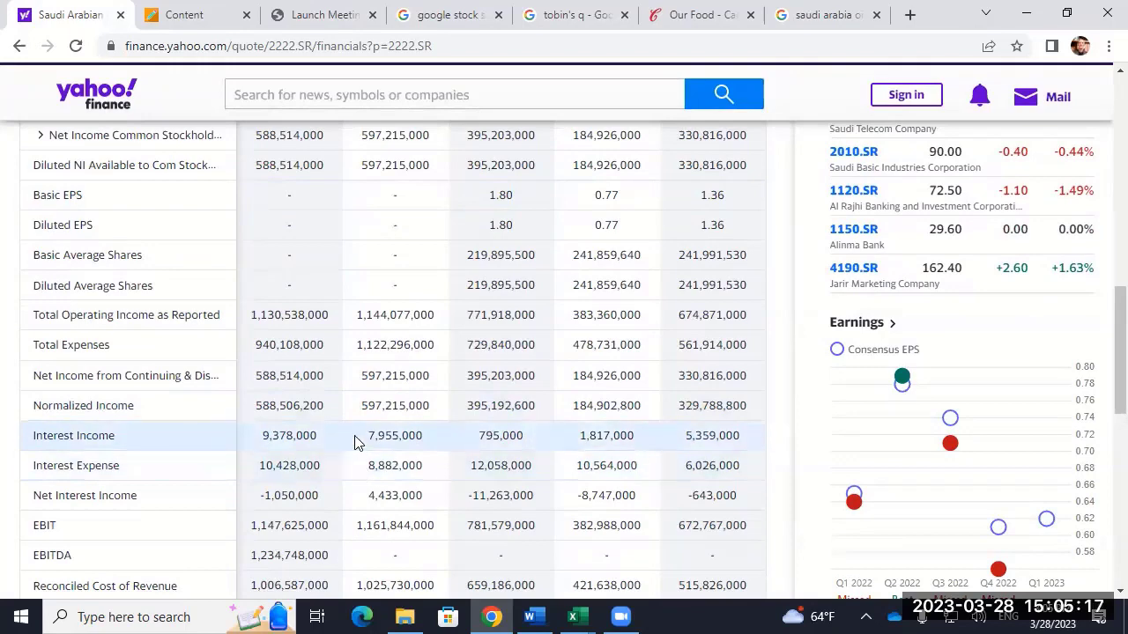
{"action": "scroll", "coordinate": [353, 452], "scroll_direction": "down", "scroll_amount": 2}
{"action": "left_click_drag", "start_coordinate": [355, 349], "coordinate": [443, 371]}
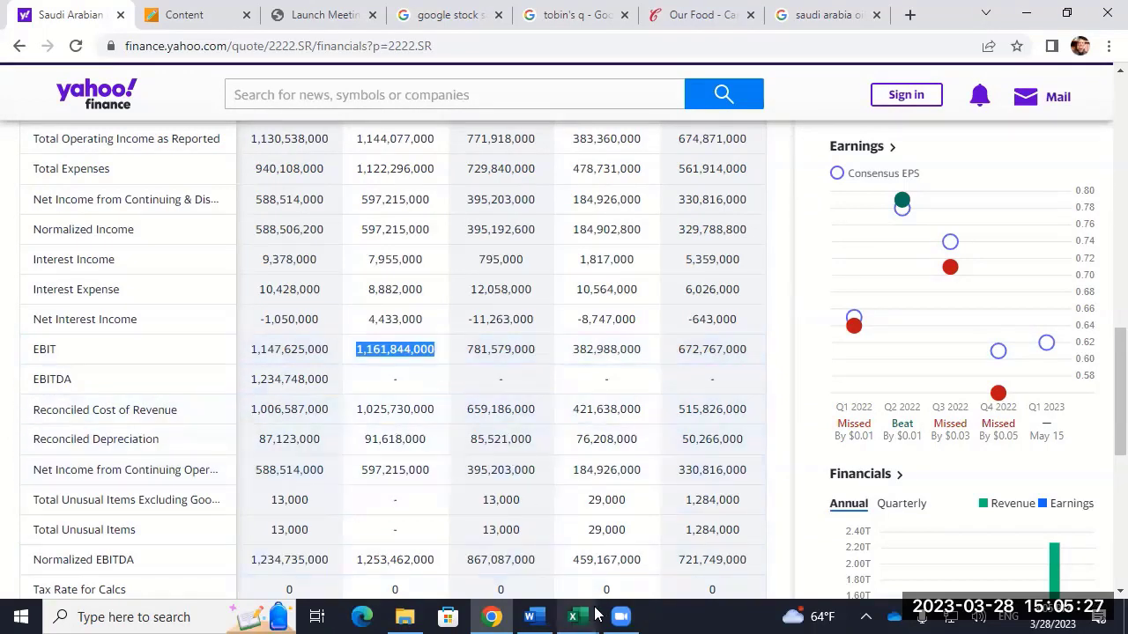
{"action": "mouse_move", "coordinate": [574, 615]}
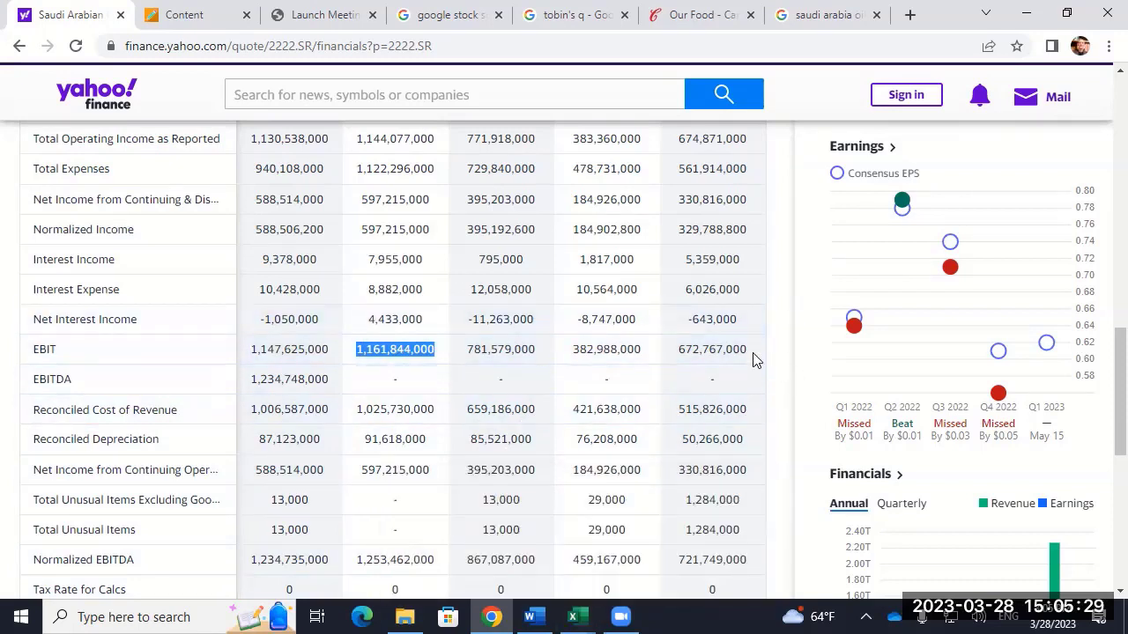
{"action": "double_click", "coordinate": [574, 352]}
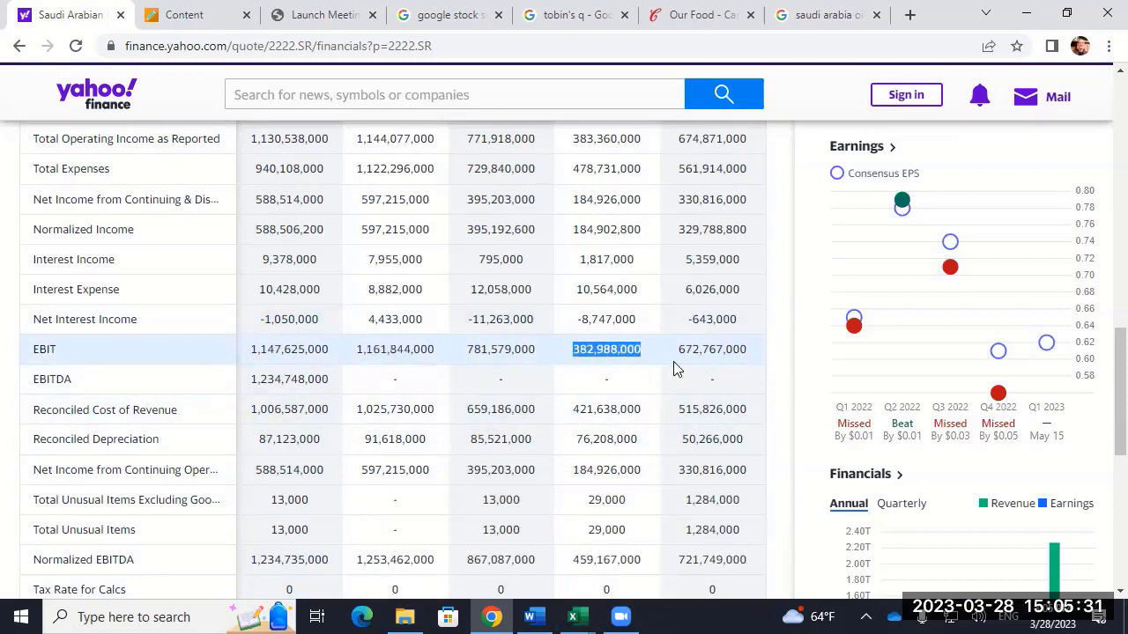
{"action": "double_click", "coordinate": [388, 350]}
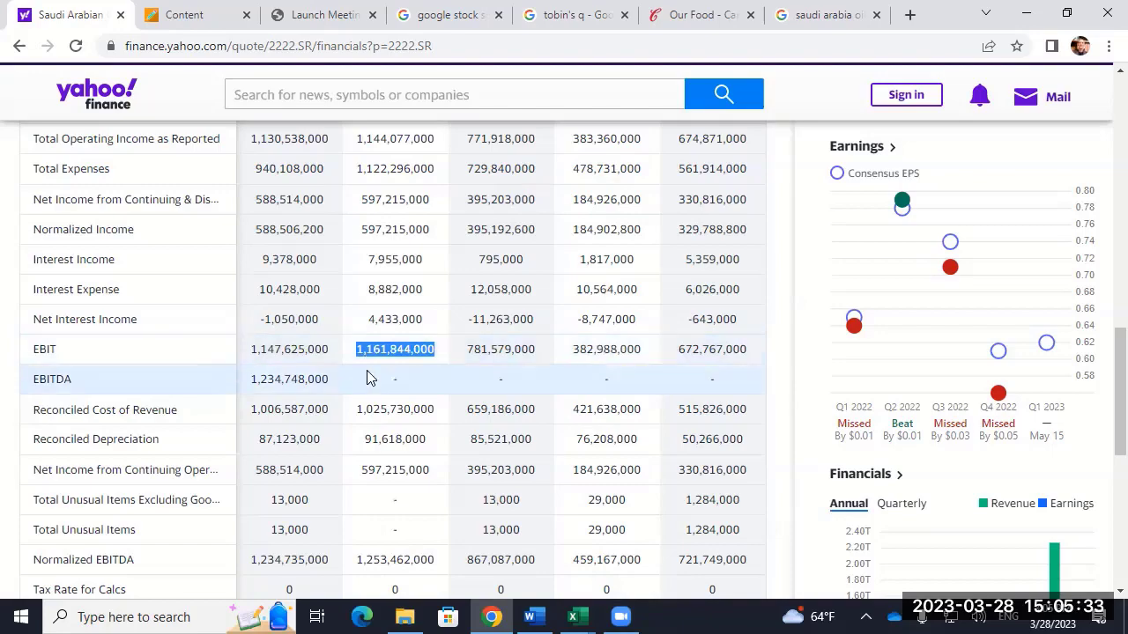
{"action": "scroll", "coordinate": [366, 370], "scroll_direction": "up", "scroll_amount": 10}
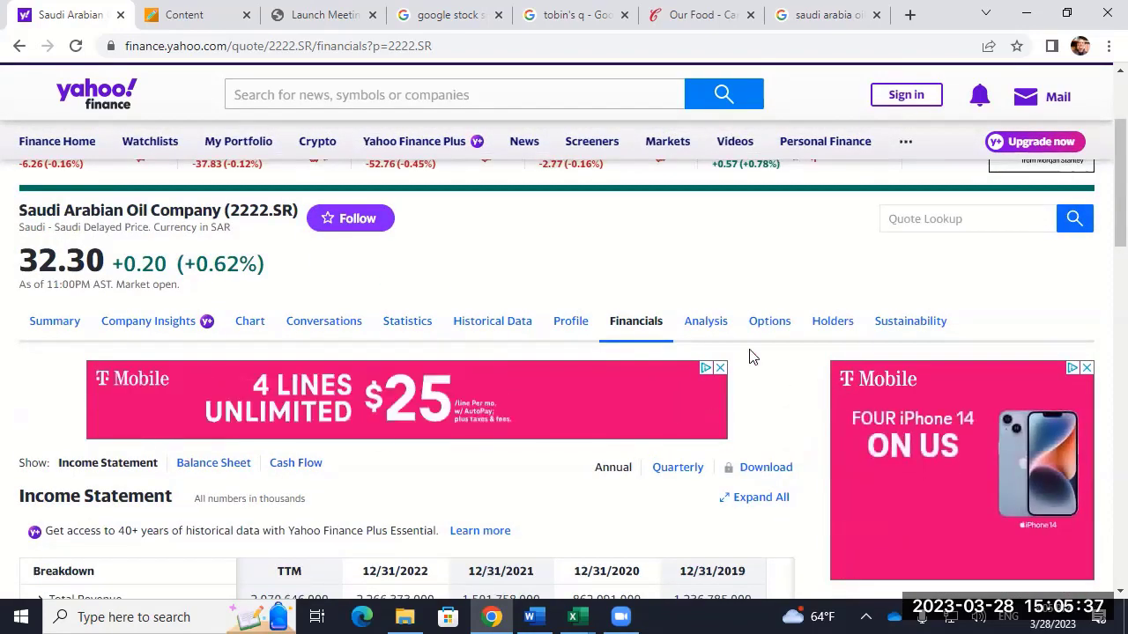
{"action": "scroll", "coordinate": [612, 455], "scroll_direction": "down", "scroll_amount": 2}
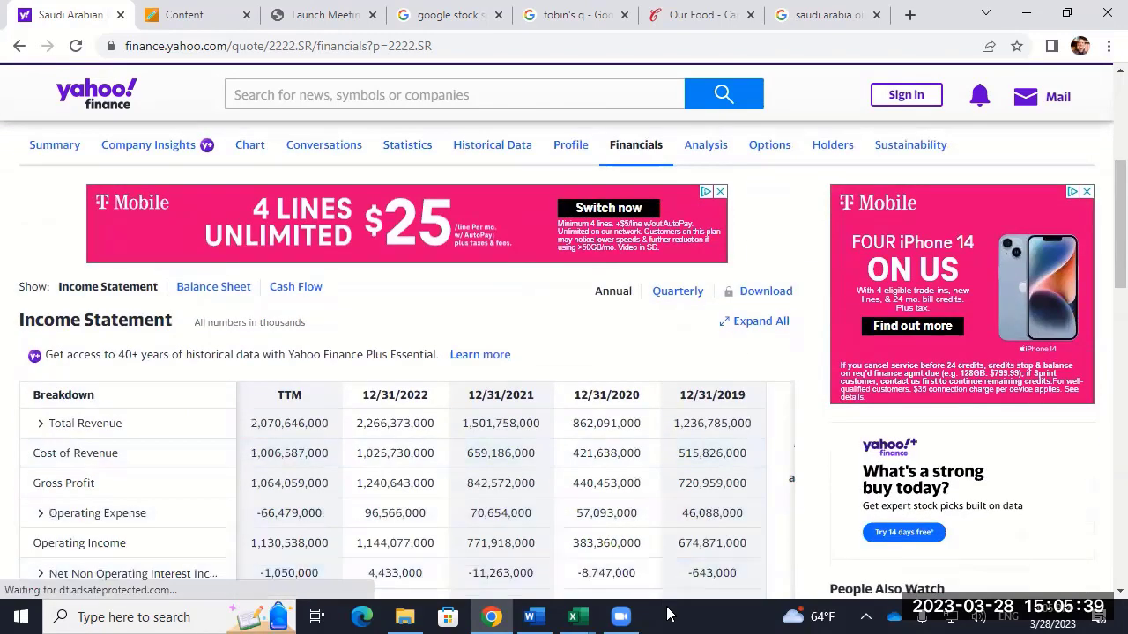
Back in the AssetVal workbook, enter Inflation 2.5% in row 3.
{"action": "mouse_move", "coordinate": [573, 616]}
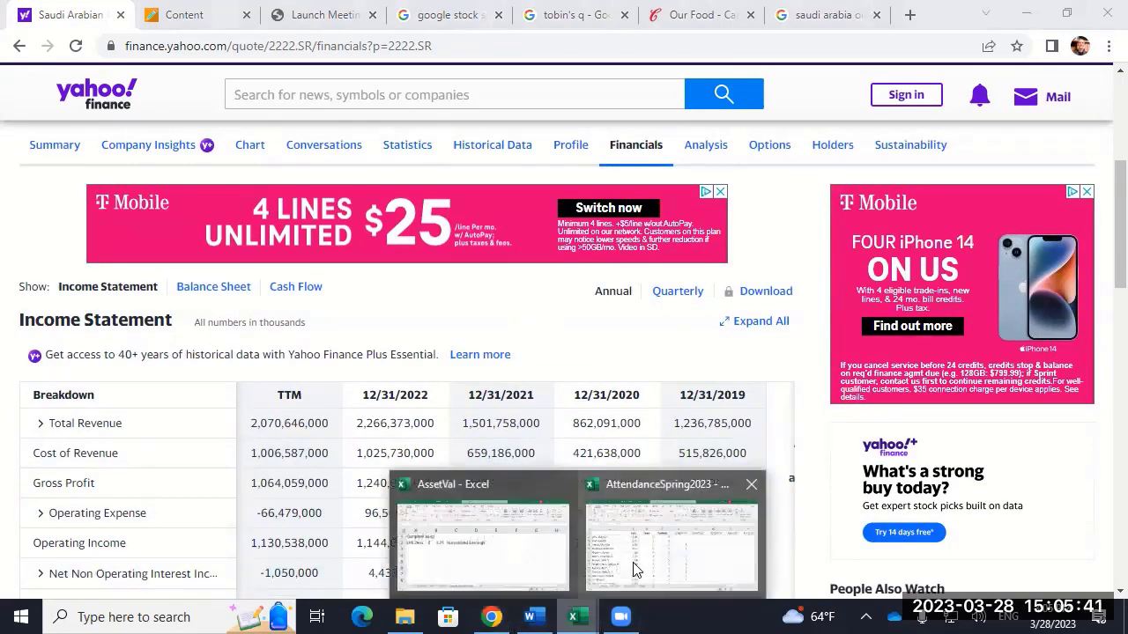
{"action": "left_click", "coordinate": [478, 539]}
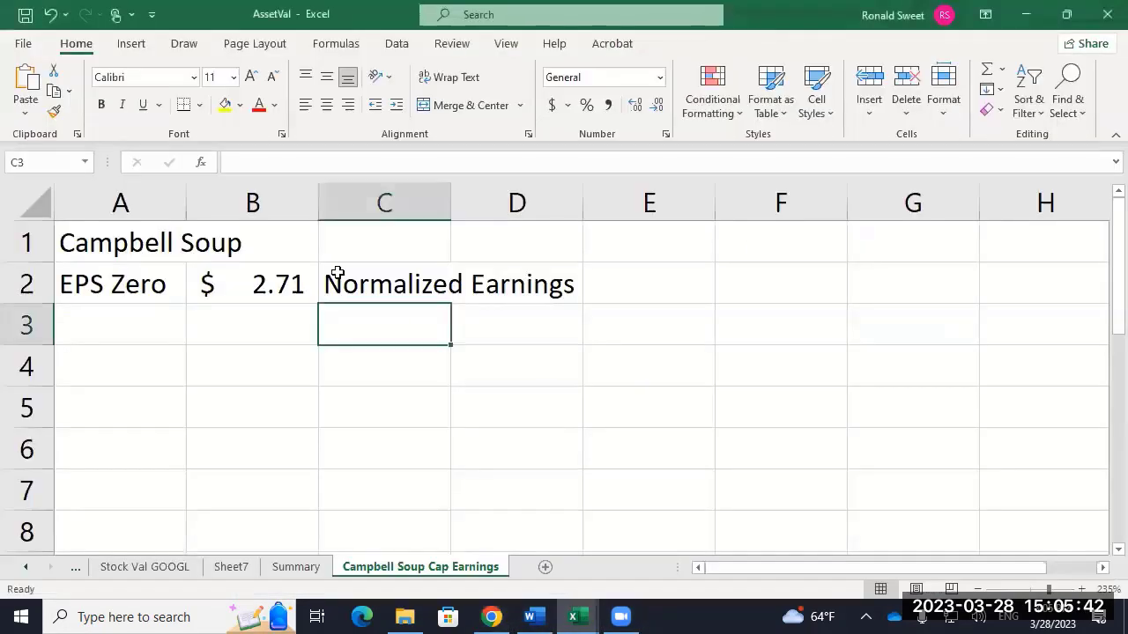
{"action": "left_click", "coordinate": [287, 292]}
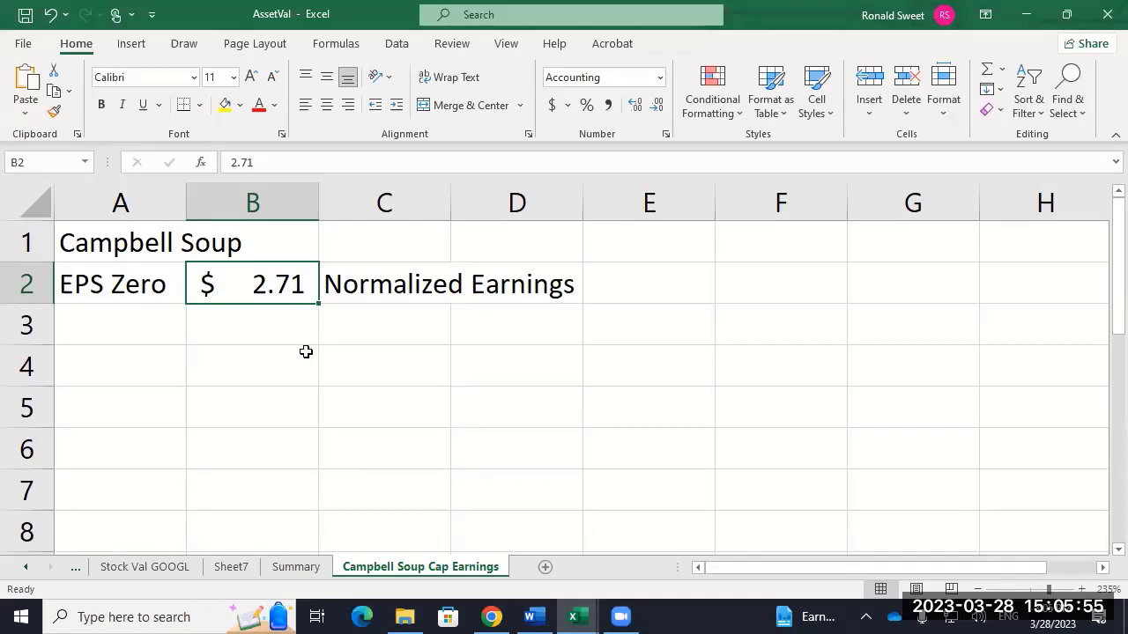
{"action": "key", "text": "Down"}
{"action": "key", "text": "Left"}
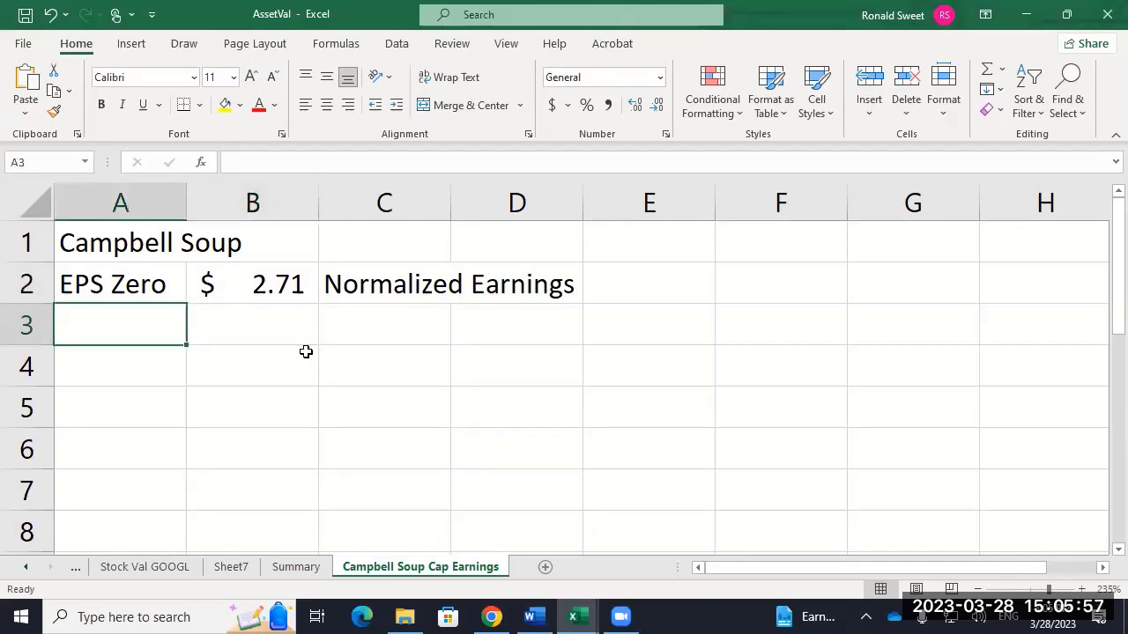
{"action": "type", "text": "Inflation"}
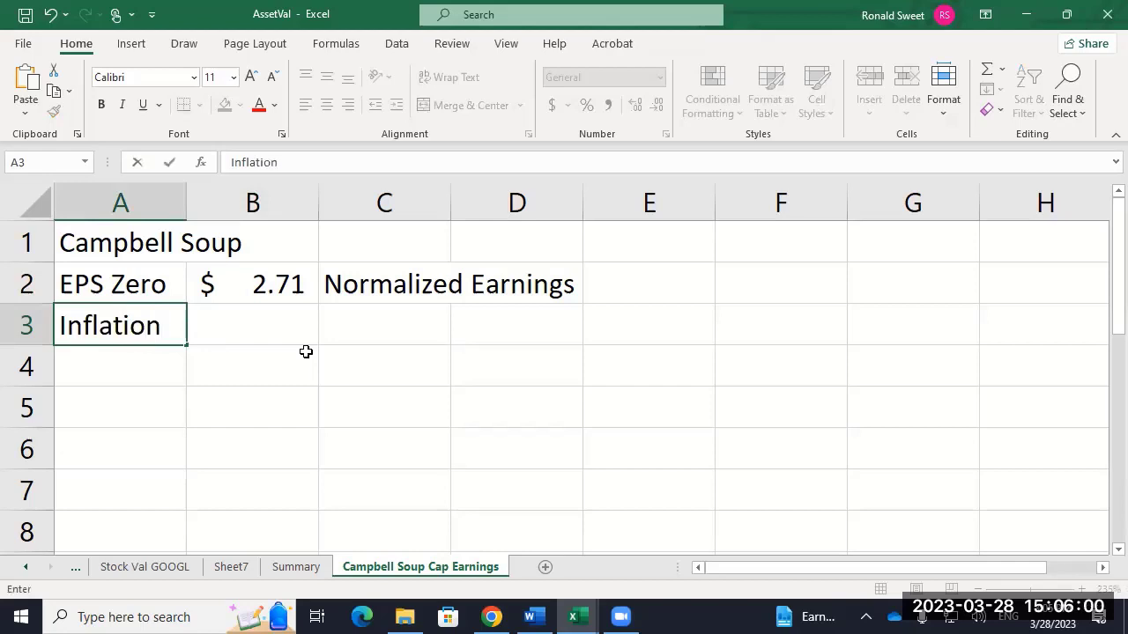
{"action": "key", "text": "Tab"}
{"action": "type", "text": "2.5"}
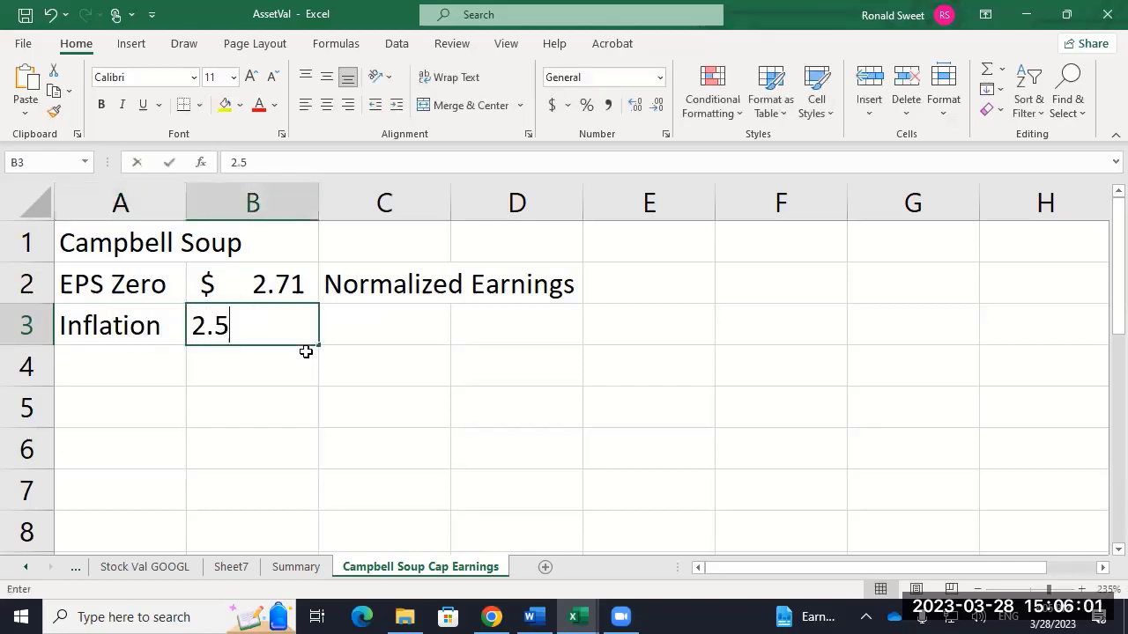
{"action": "type", "text": "%"}
{"action": "key", "text": "Return"}
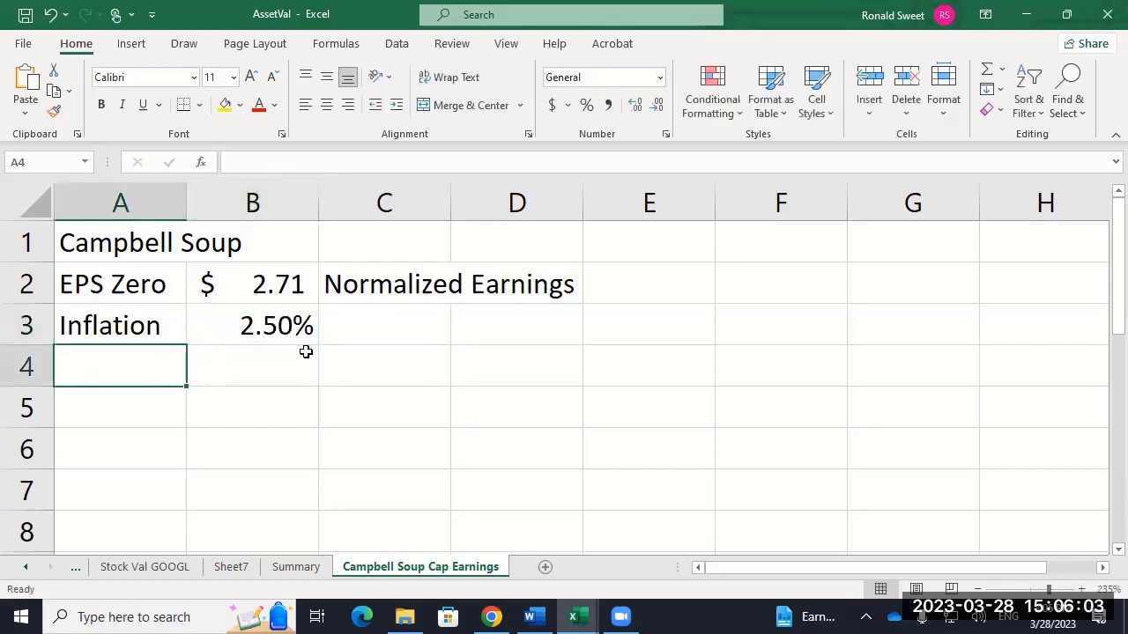
Add a Ke heading in A4 and Rf Rate 3.5% in row 5.
{"action": "type", "text": "Ke"}
{"action": "key", "text": "Return"}
{"action": "type", "text": "Rf"}
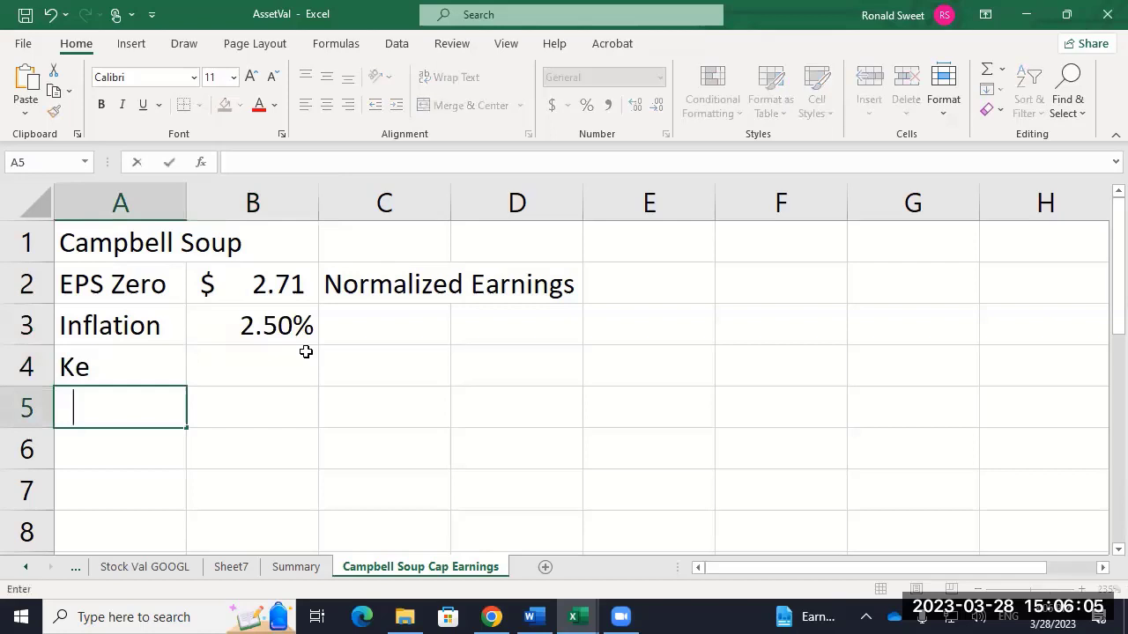
{"action": "type", "text": " Rate"}
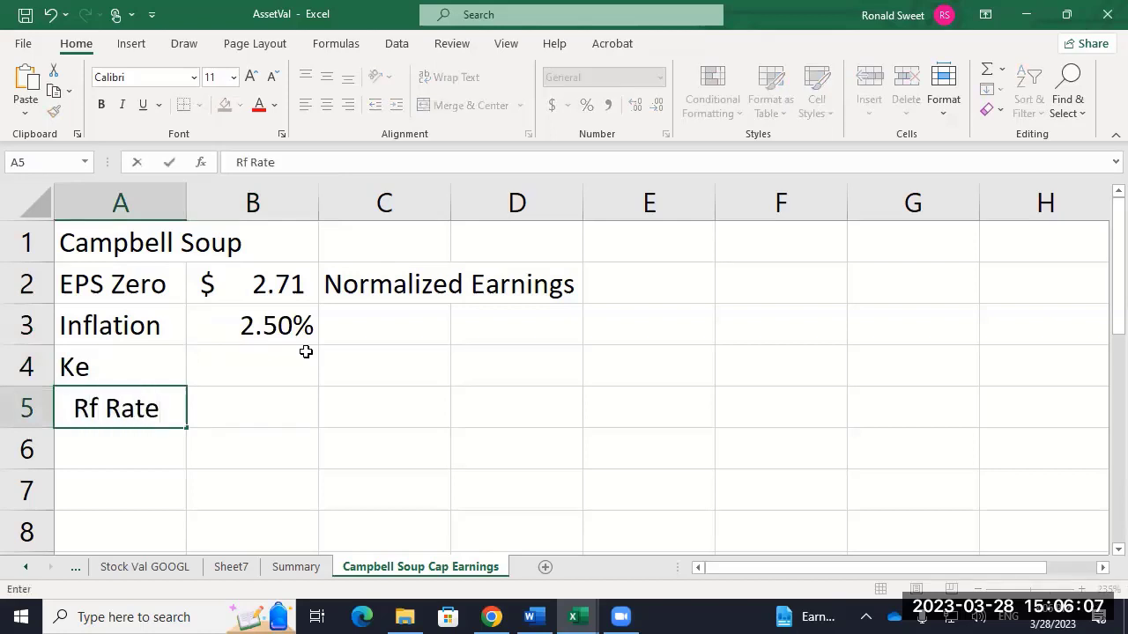
{"action": "key", "text": "Tab"}
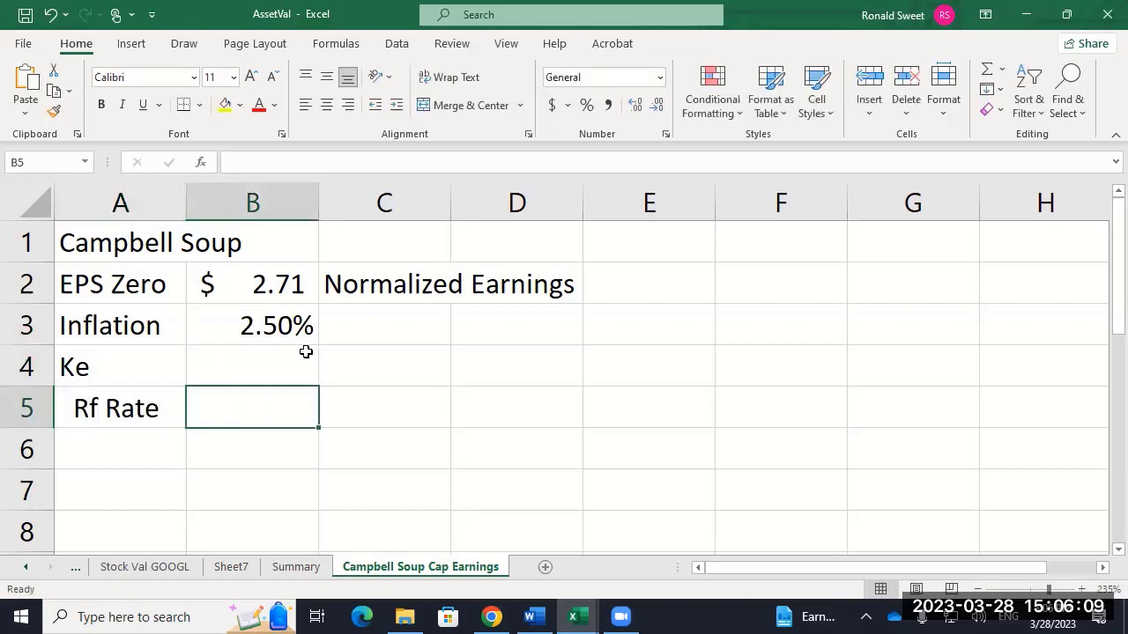
{"action": "type", "text": "3.5%"}
{"action": "key", "text": "Return"}
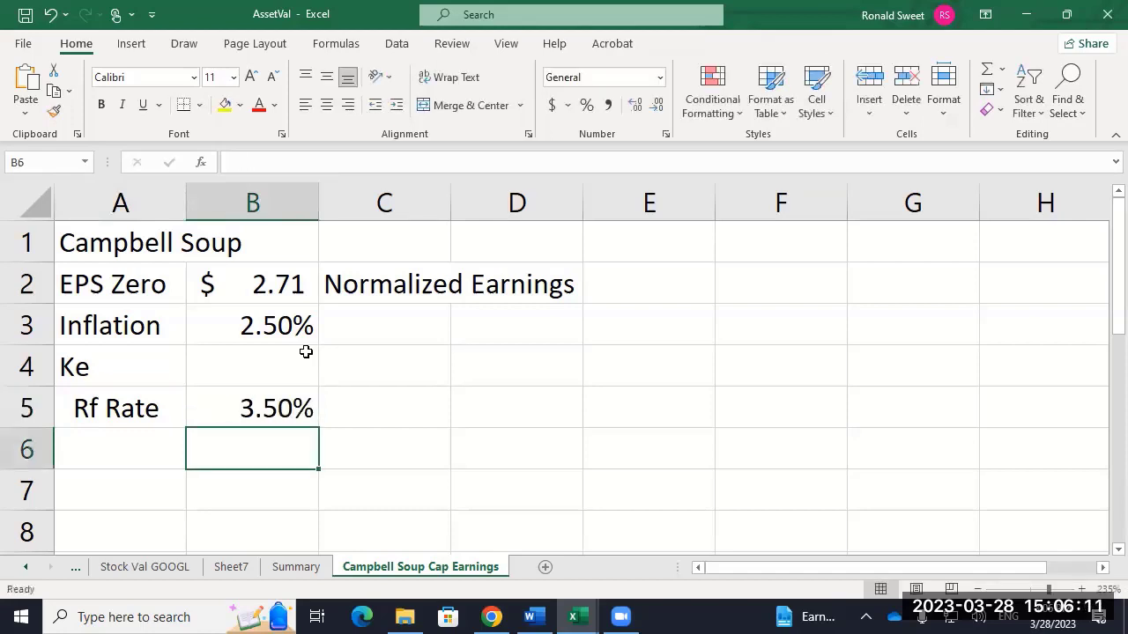
Add MRP 4.50% in row 6 and a Beta label with value .5 in row 7.
{"action": "key", "text": "Left"}
{"action": "type", "text": "MRP"}
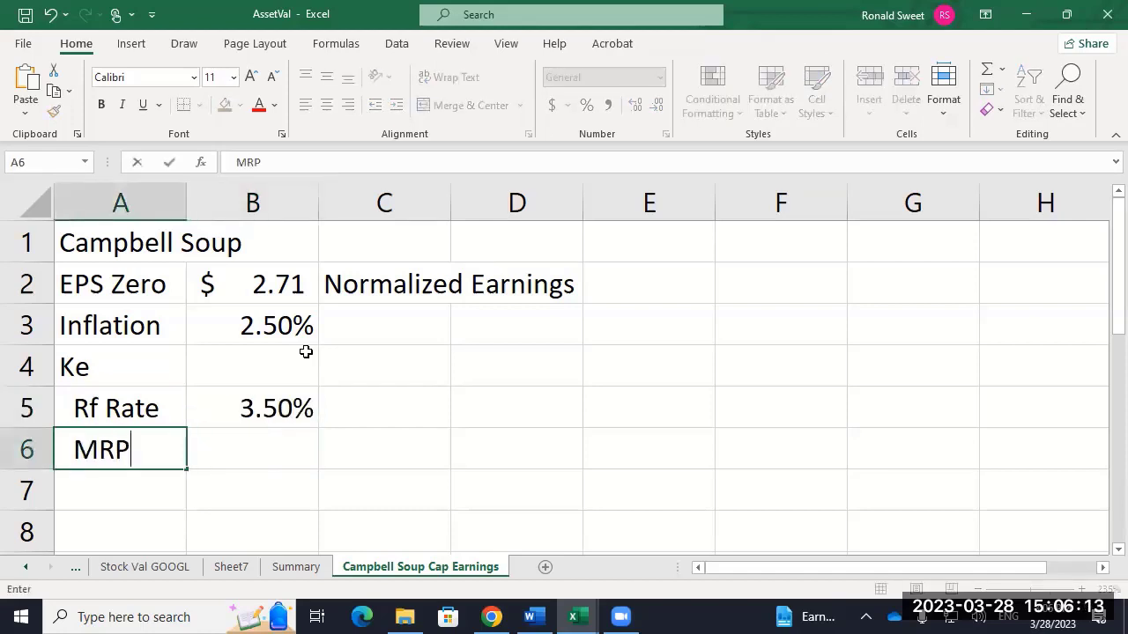
{"action": "key", "text": "Tab"}
{"action": "type", "text": "4.5"}
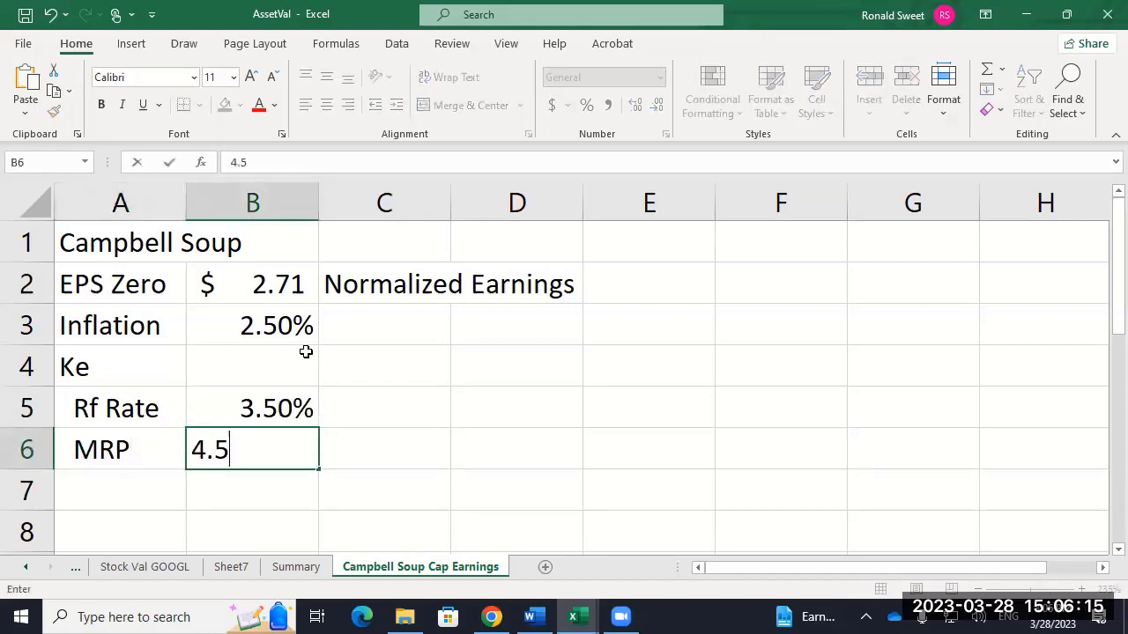
{"action": "type", "text": "0%"}
{"action": "key", "text": "Return"}
{"action": "key", "text": "Left"}
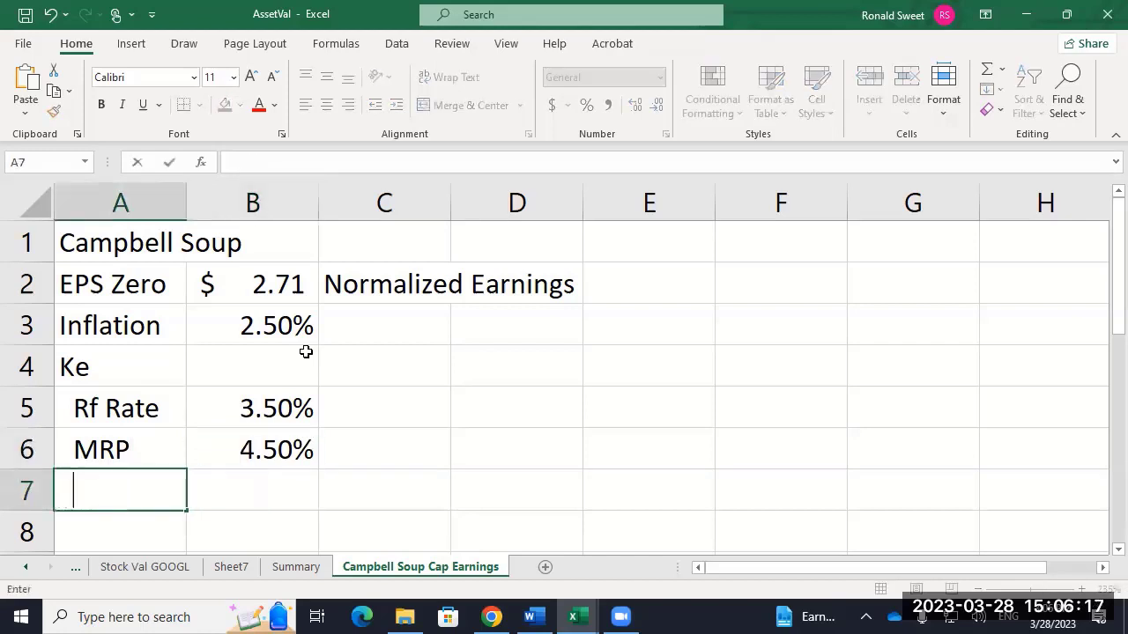
{"action": "type", "text": "Beta"}
{"action": "key", "text": "Tab"}
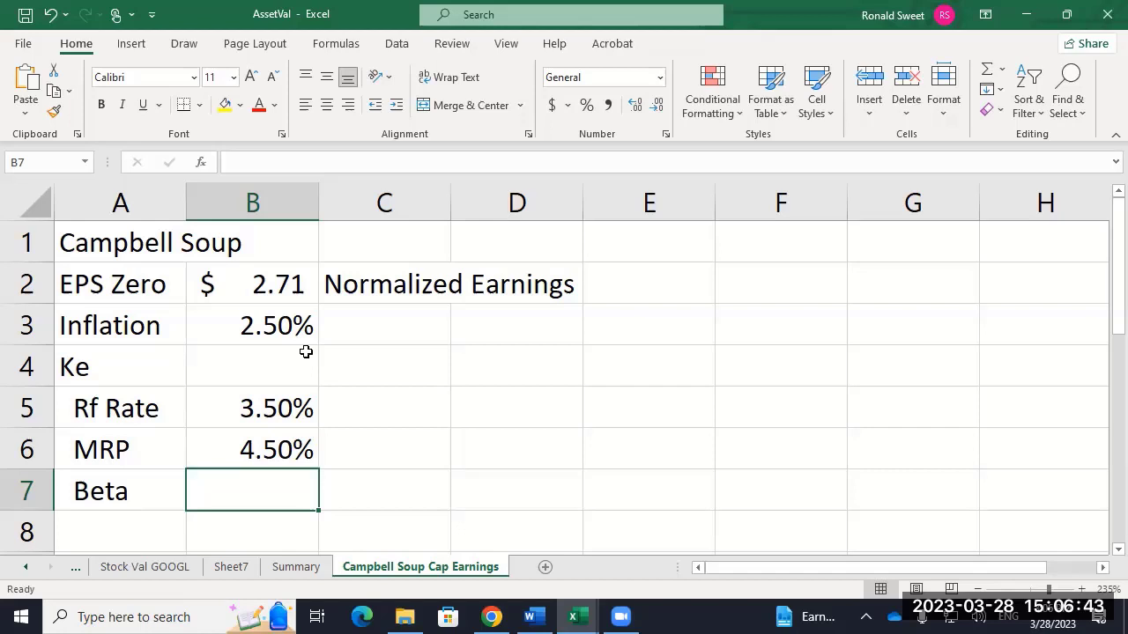
{"action": "type", "text": "."}
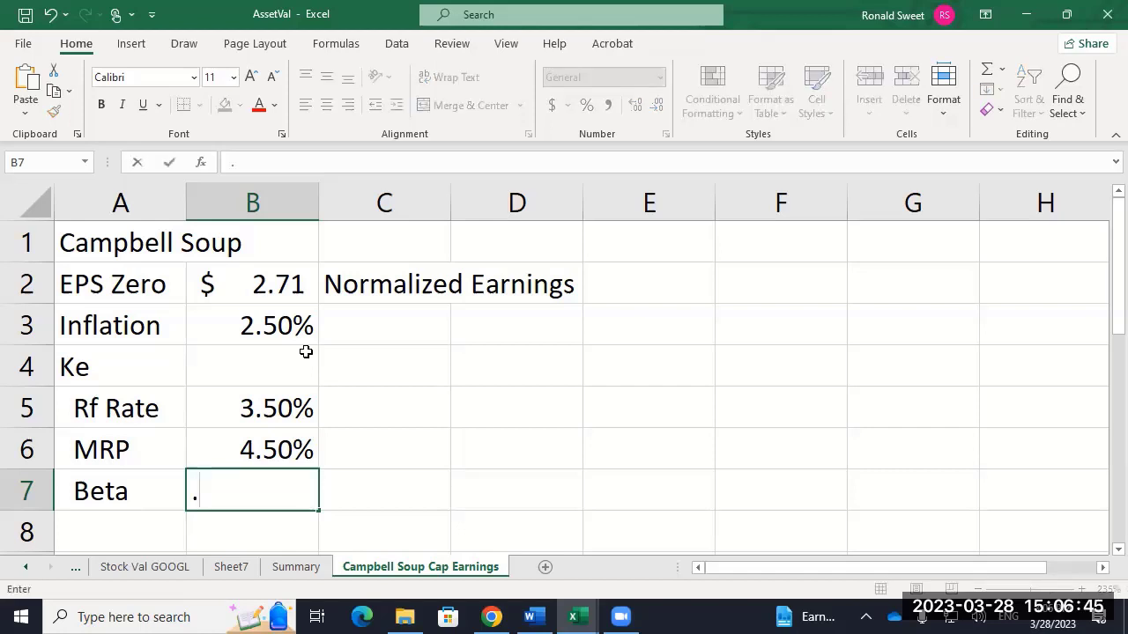
{"action": "type", "text": "5"}
Commit Beta .5 and add a ke row with formula =+B5+B6*B7 in B8.
{"action": "key", "text": "Return"}
{"action": "key", "text": "Left"}
{"action": "type", "text": "ke"}
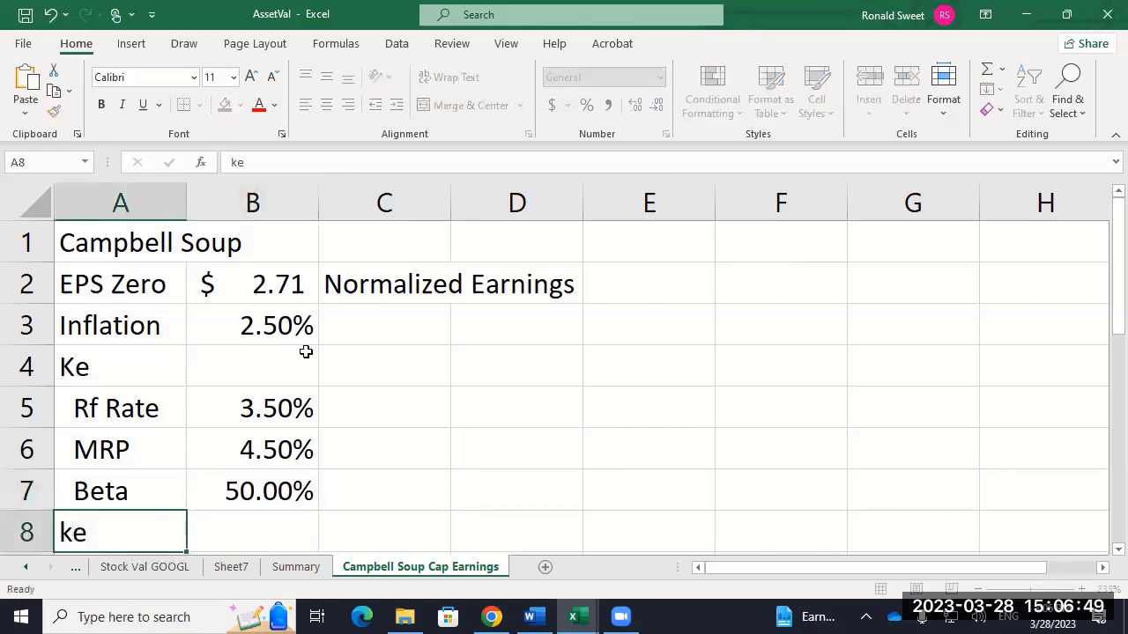
{"action": "key", "text": "Tab"}
{"action": "type", "text": "+"}
{"action": "key", "text": "Up"}
{"action": "key", "text": "Up"}
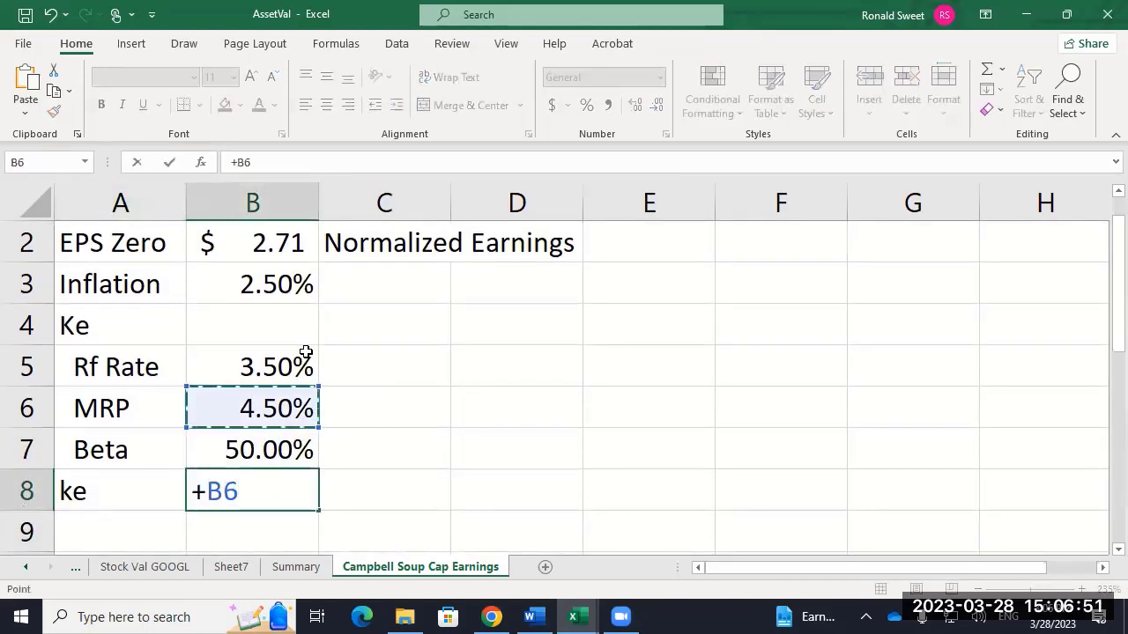
{"action": "key", "text": "Up"}
{"action": "type", "text": "+"}
{"action": "key", "text": "Up"}
{"action": "key", "text": "Up"}
{"action": "type", "text": "*"}
{"action": "key", "text": "Up"}
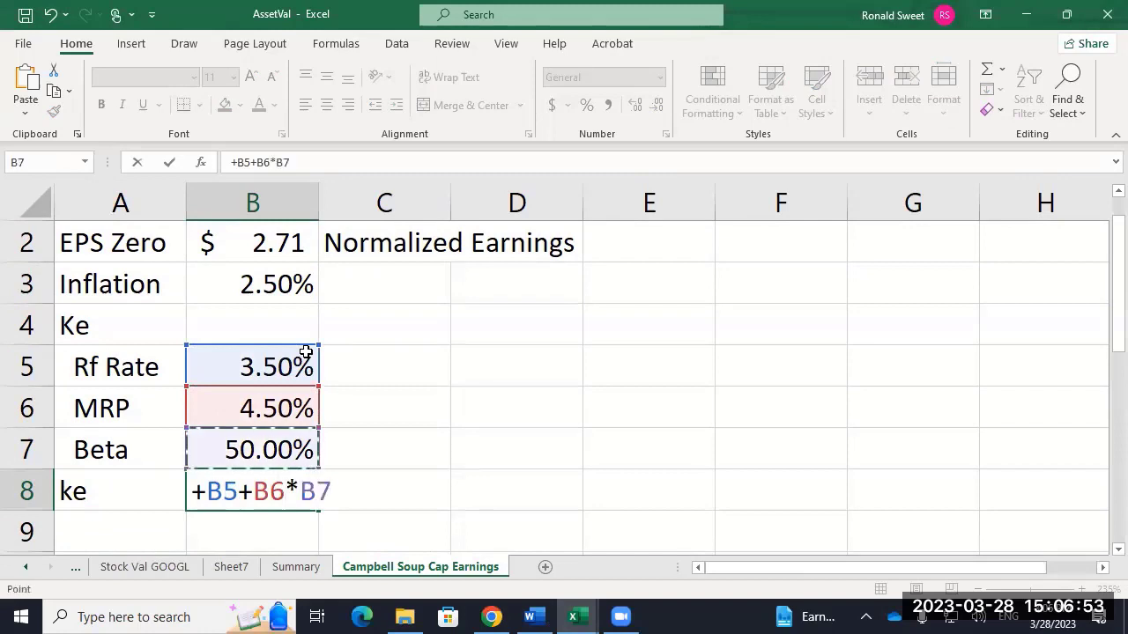
{"action": "key", "text": "ctrl+Return"}
{"action": "key", "text": "Up"}
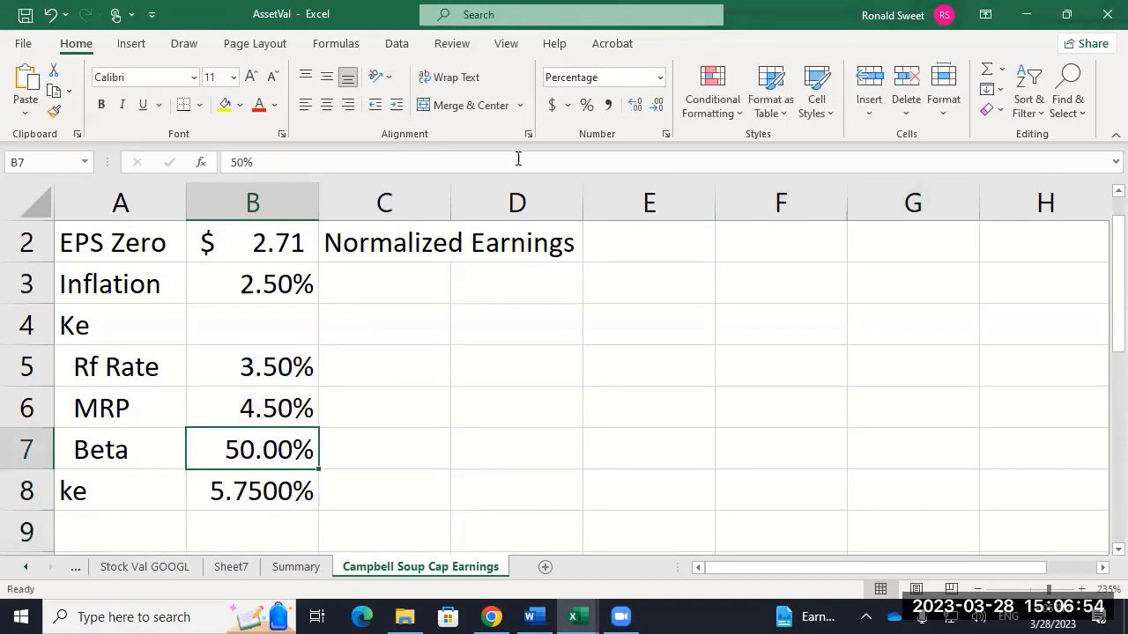
Format Beta with Comma Style as 0.50 and trim ke to two decimals (5.75%).
{"action": "left_click", "coordinate": [607, 106]}
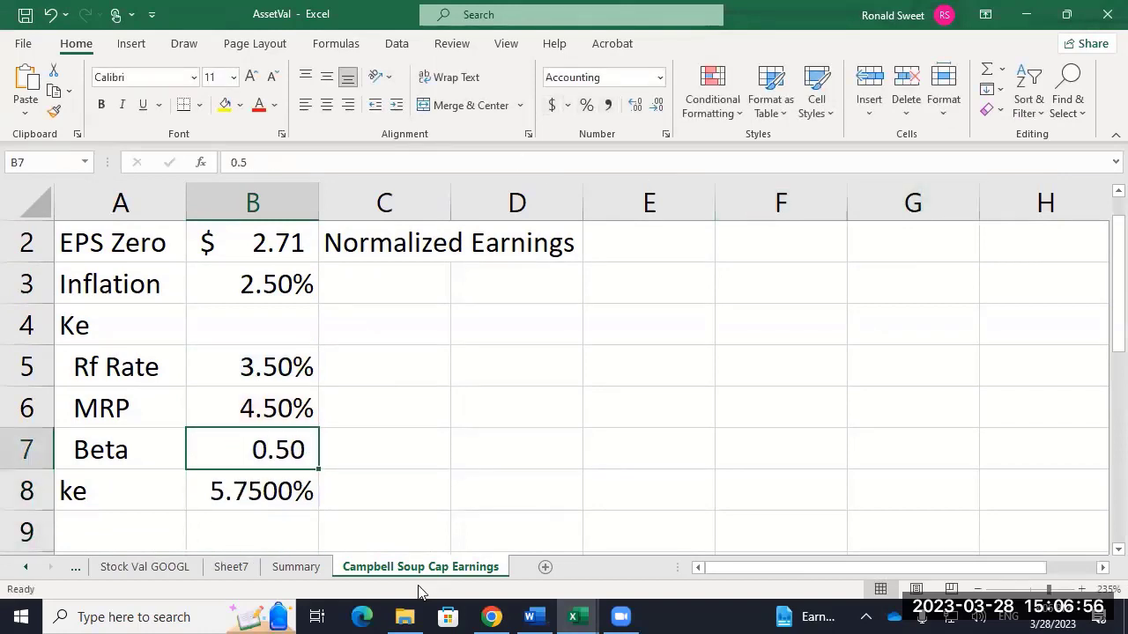
{"action": "left_click", "coordinate": [283, 490]}
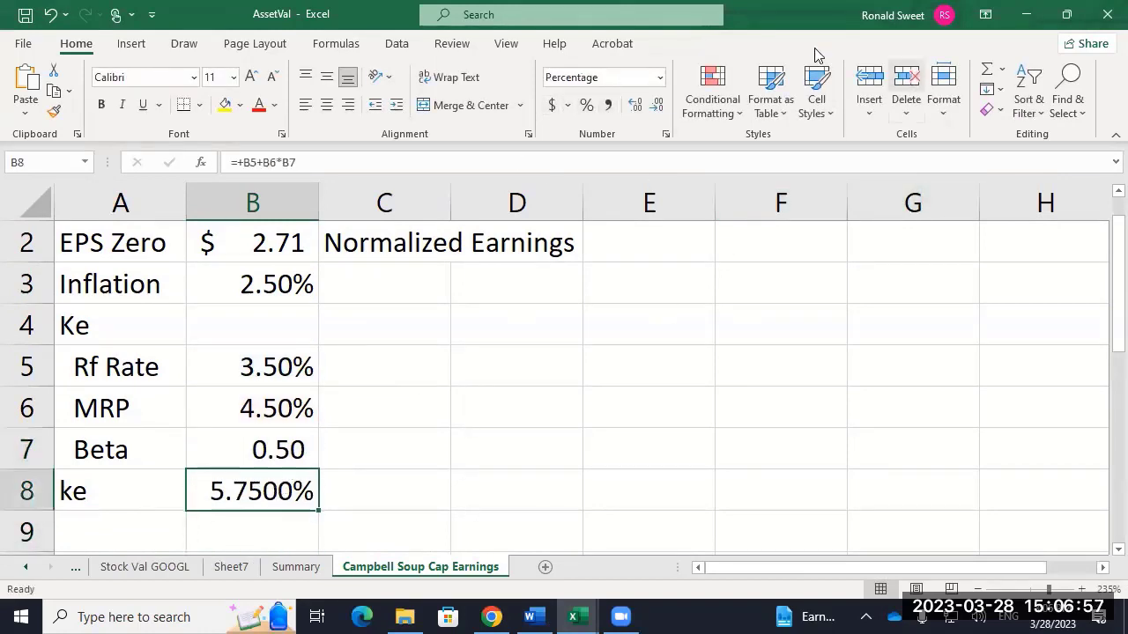
{"action": "left_click", "coordinate": [656, 104]}
{"action": "left_click", "coordinate": [655, 105]}
{"action": "key", "text": "Down"}
{"action": "key", "text": "Down"}
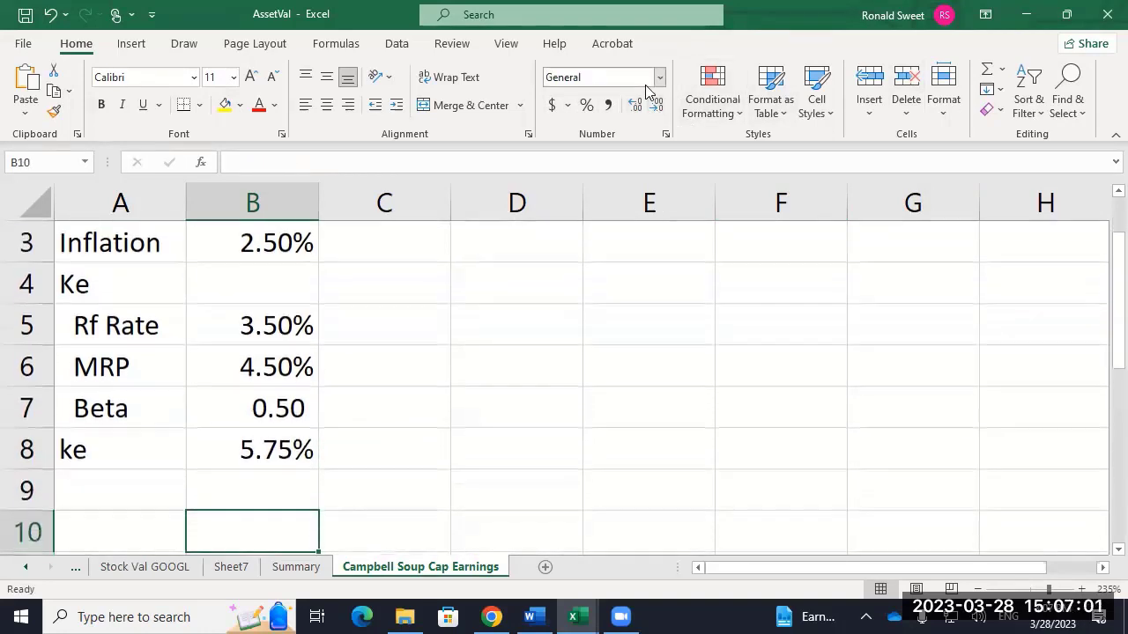
Add a 'Value' label in A10.
{"action": "key", "text": "Left"}
{"action": "type", "text": "Value"}
{"action": "key", "text": "ctrl+Return"}
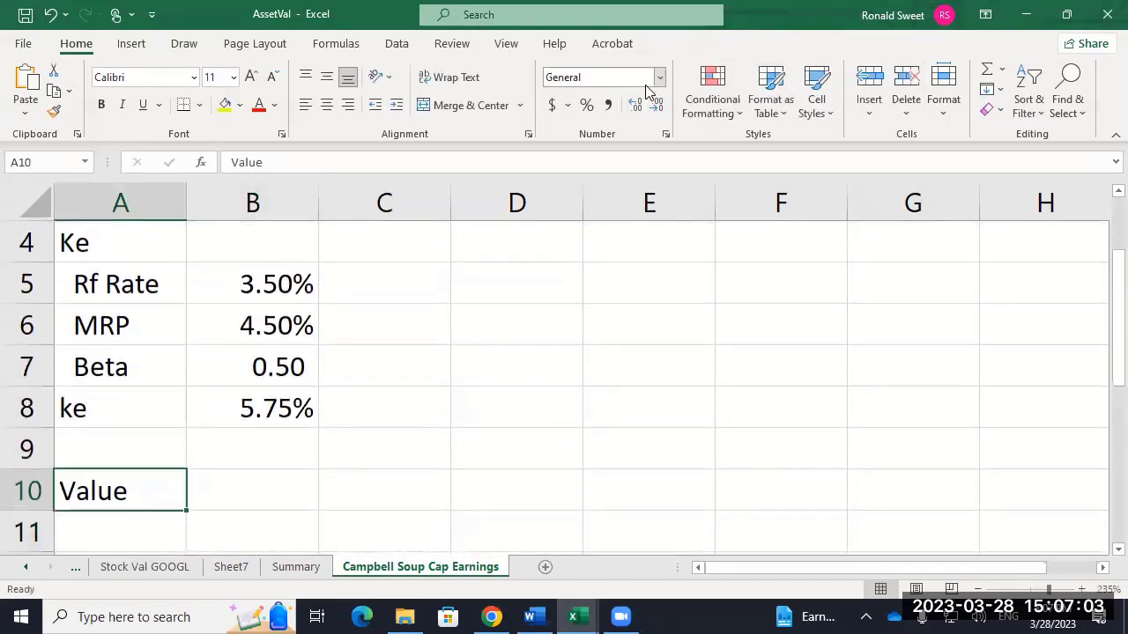
{"action": "key", "text": "Right"}
Enter the capitalized-earnings formula =+B2*(1+B3)/(B8-B3) in B10.
{"action": "type", "text": "+"}
{"action": "key", "text": "ctrl+Home"}
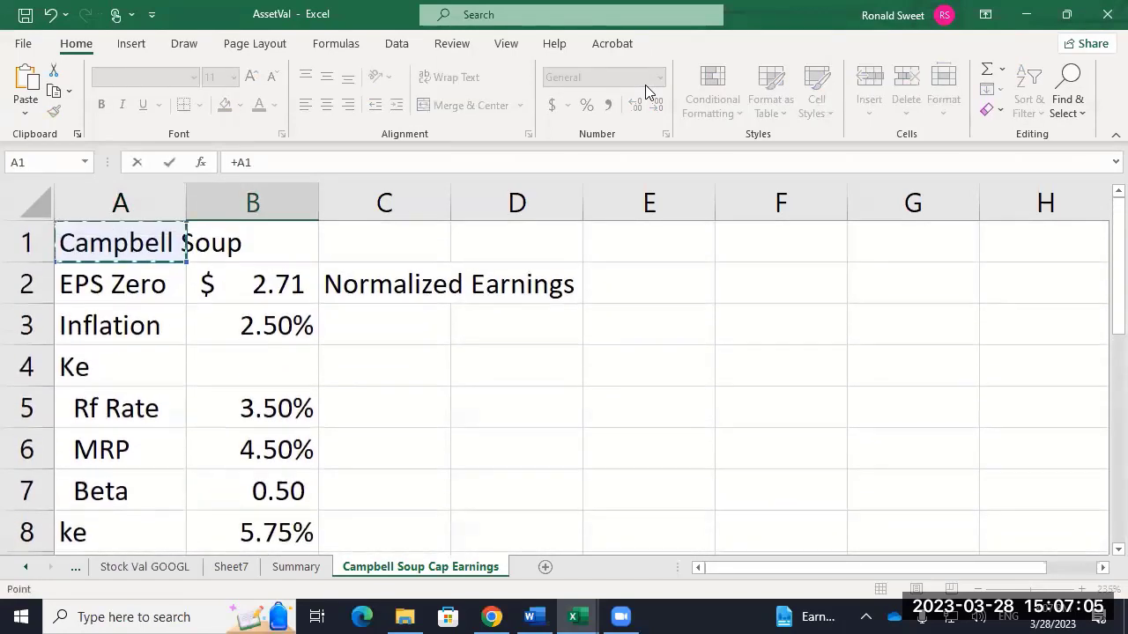
{"action": "key", "text": "Right"}
{"action": "key", "text": "Down"}
{"action": "type", "text": "*"}
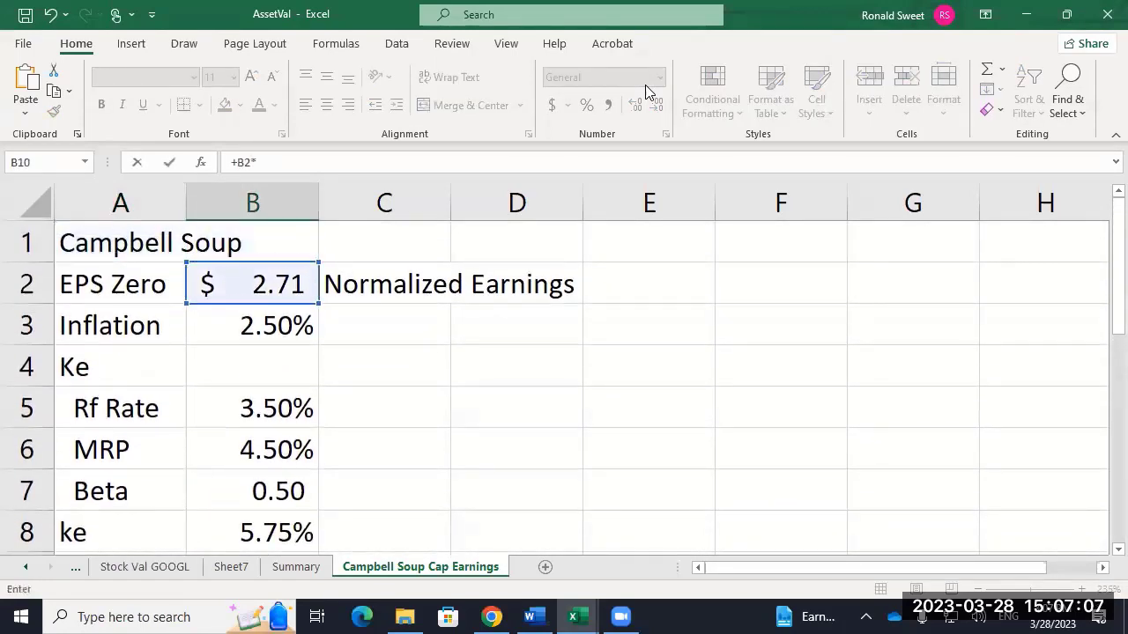
{"action": "type", "text": "(1+"}
{"action": "key", "text": "Up"}
{"action": "key", "text": "Up"}
{"action": "key", "text": "Up"}
{"action": "key", "text": "Up"}
{"action": "key", "text": "Up"}
{"action": "key", "text": "Up"}
{"action": "key", "text": "Up"}
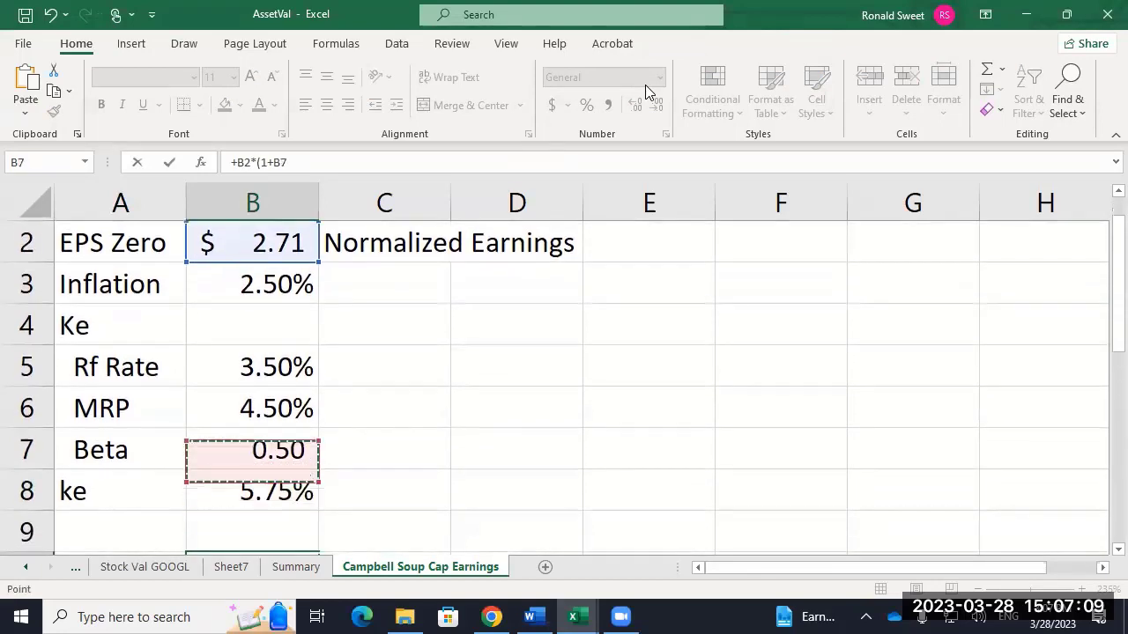
{"action": "type", "text": ")/"}
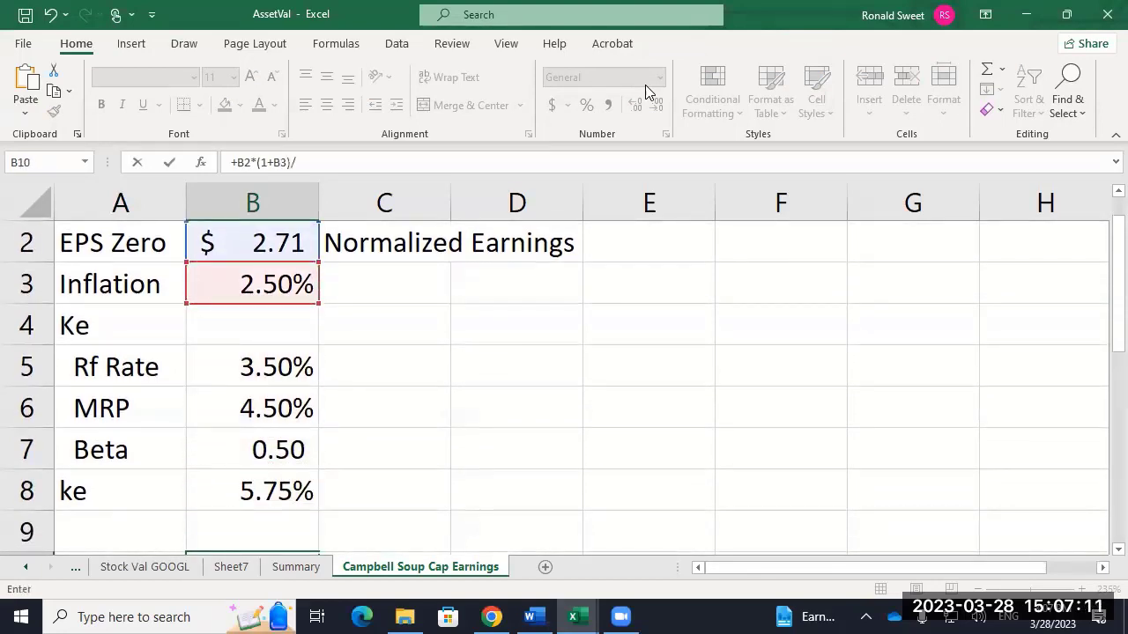
{"action": "type", "text": "("}
{"action": "key", "text": "Up"}
{"action": "key", "text": "Up"}
{"action": "type", "text": "-"}
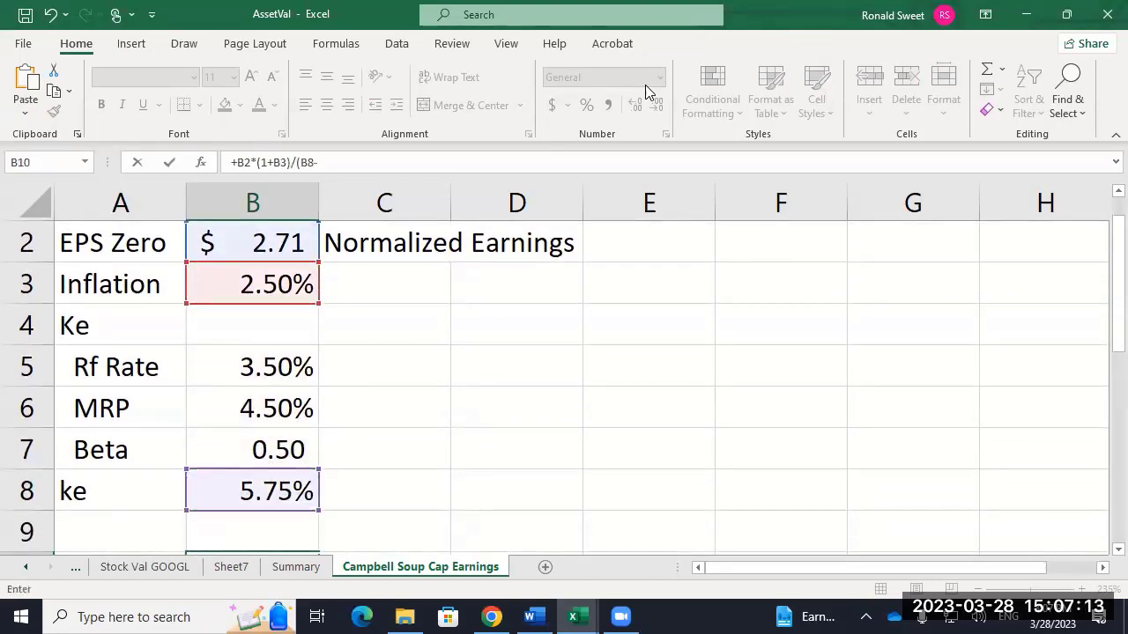
{"action": "key", "text": "Up"}
{"action": "key", "text": "Up"}
{"action": "key", "text": "Up"}
{"action": "key", "text": "Up"}
{"action": "key", "text": "Up"}
{"action": "key", "text": "Up"}
{"action": "key", "text": "Up"}
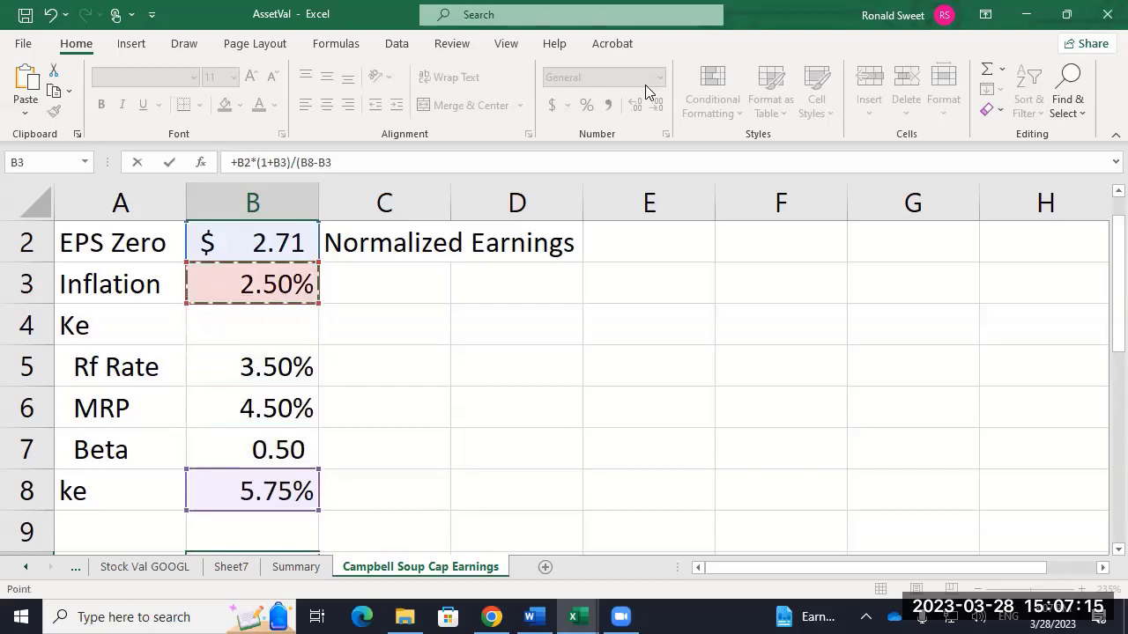
{"action": "type", "text": ")"}
{"action": "key", "text": "Return"}
Format the Value result as Accounting ($ 85.47) and switch back to Yahoo Finance.
{"action": "key", "text": "Up"}
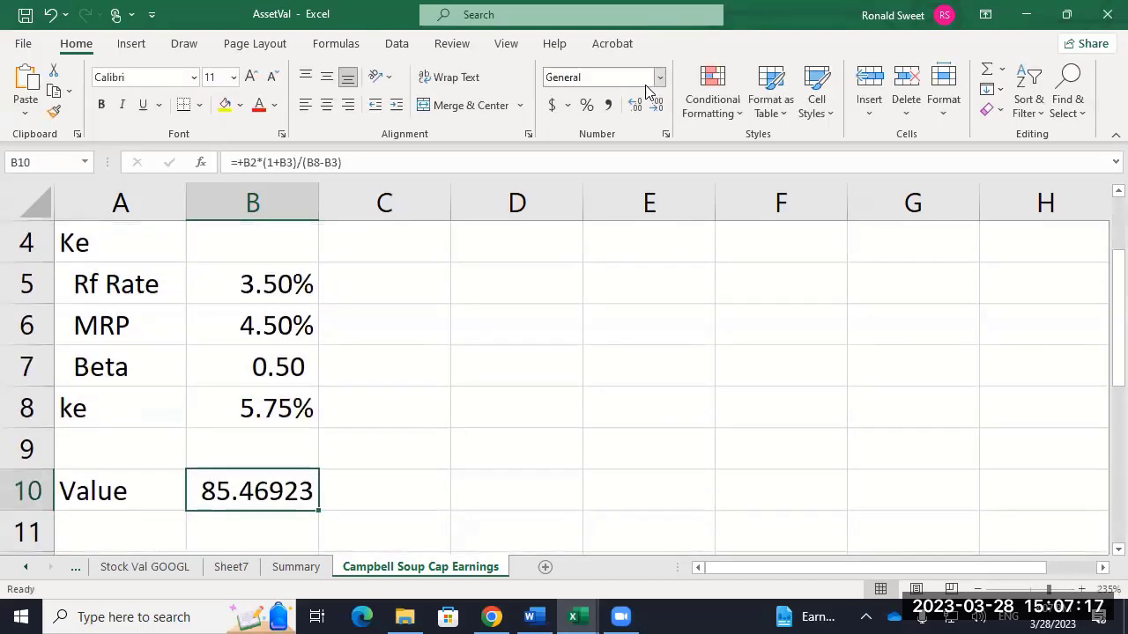
{"action": "left_click", "coordinate": [551, 105]}
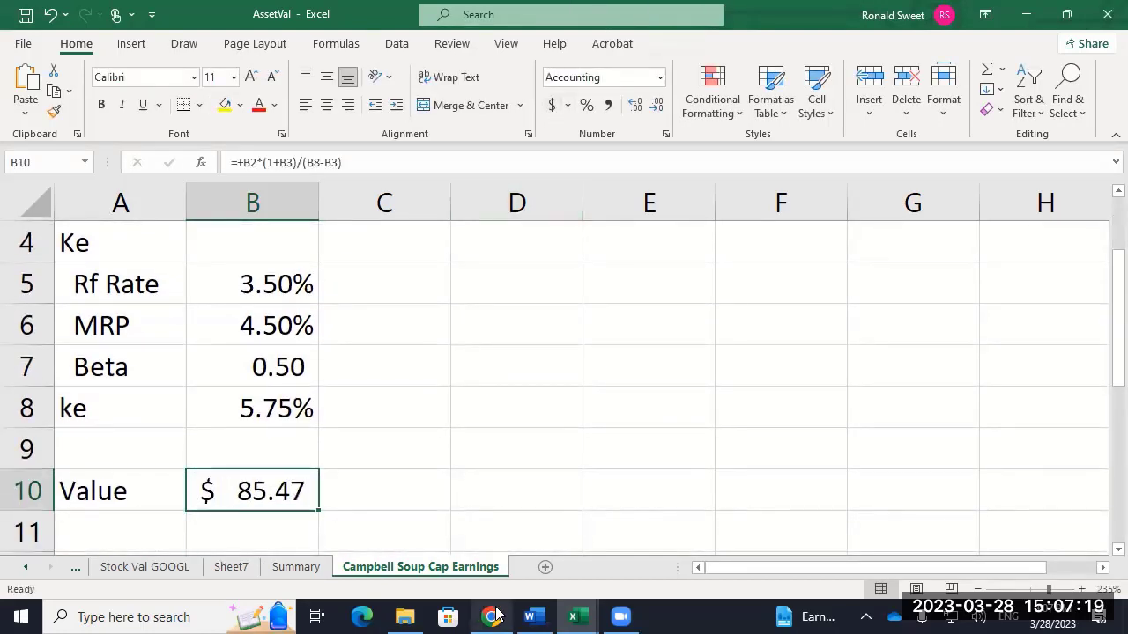
{"action": "left_click", "coordinate": [491, 615]}
{"action": "scroll", "coordinate": [157, 264], "scroll_direction": "up", "scroll_amount": 5}
Go back to Campbell Soup's CPB quote (54.74), then return to the AssetVal workbook.
{"action": "left_click", "coordinate": [19, 46]}
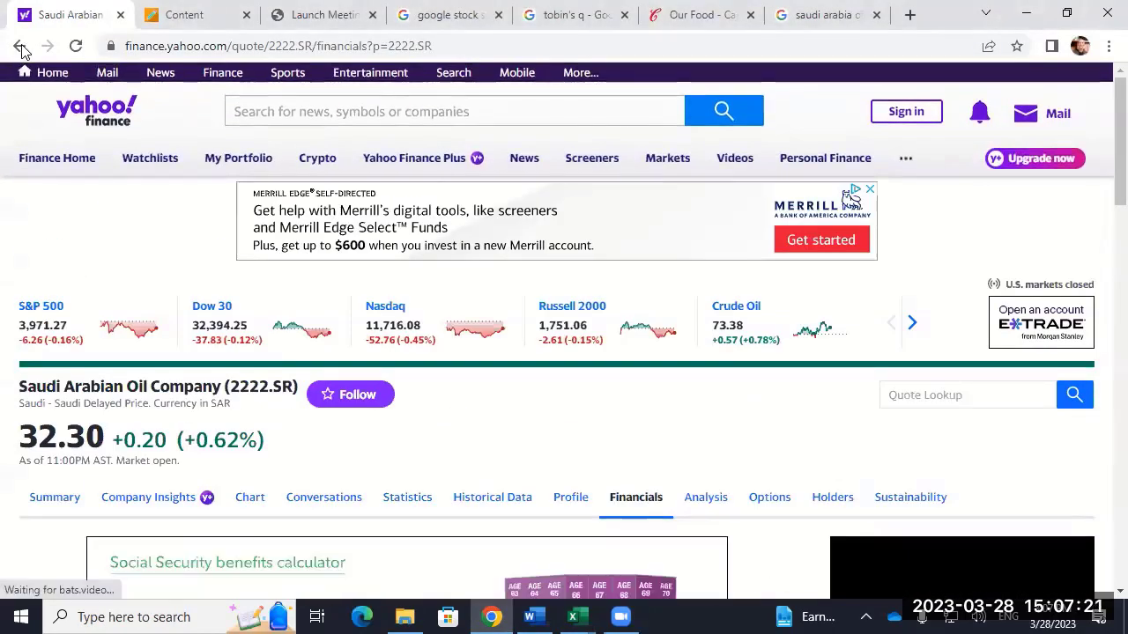
{"action": "left_click", "coordinate": [20, 46]}
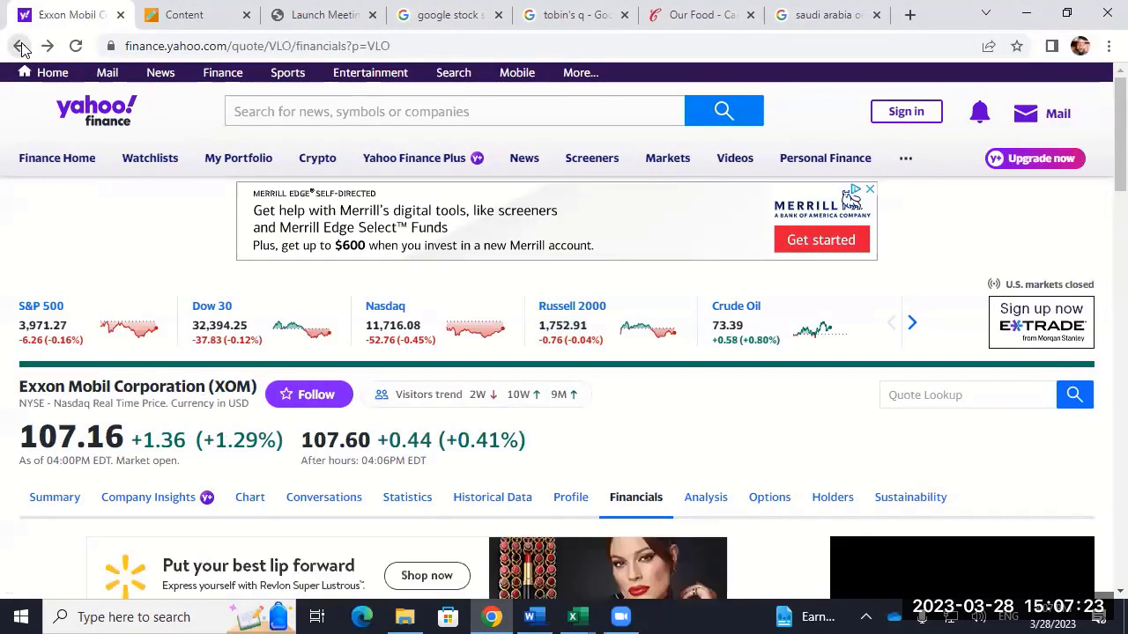
{"action": "left_click", "coordinate": [20, 46]}
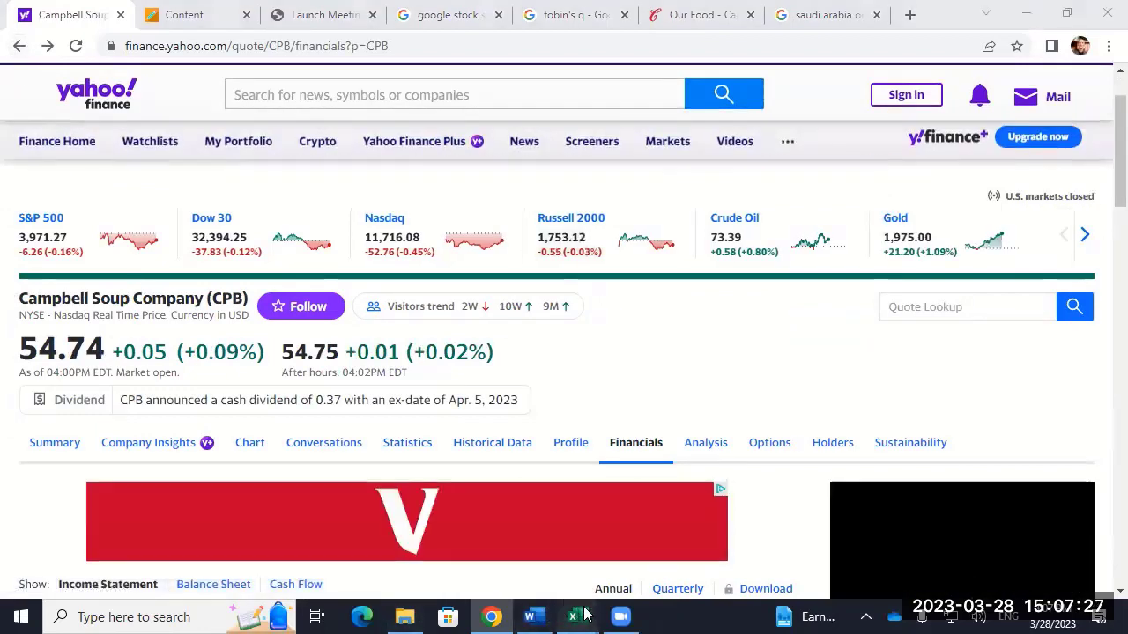
{"action": "mouse_move", "coordinate": [567, 614]}
{"action": "left_click", "coordinate": [450, 542]}
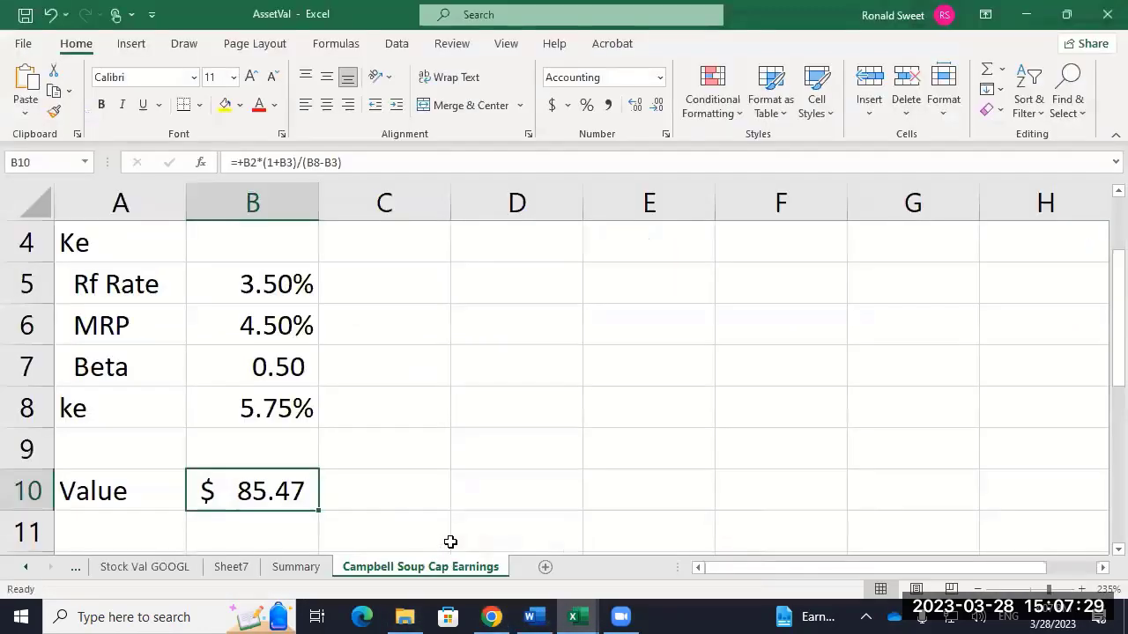
Enter 54.74 in B11 with the label 'Current Stock Price' in A11.
{"action": "key", "text": "Down"}
{"action": "key", "text": "ctrl+d"}
{"action": "key", "text": "Delete"}
{"action": "type", "text": "54.74"}
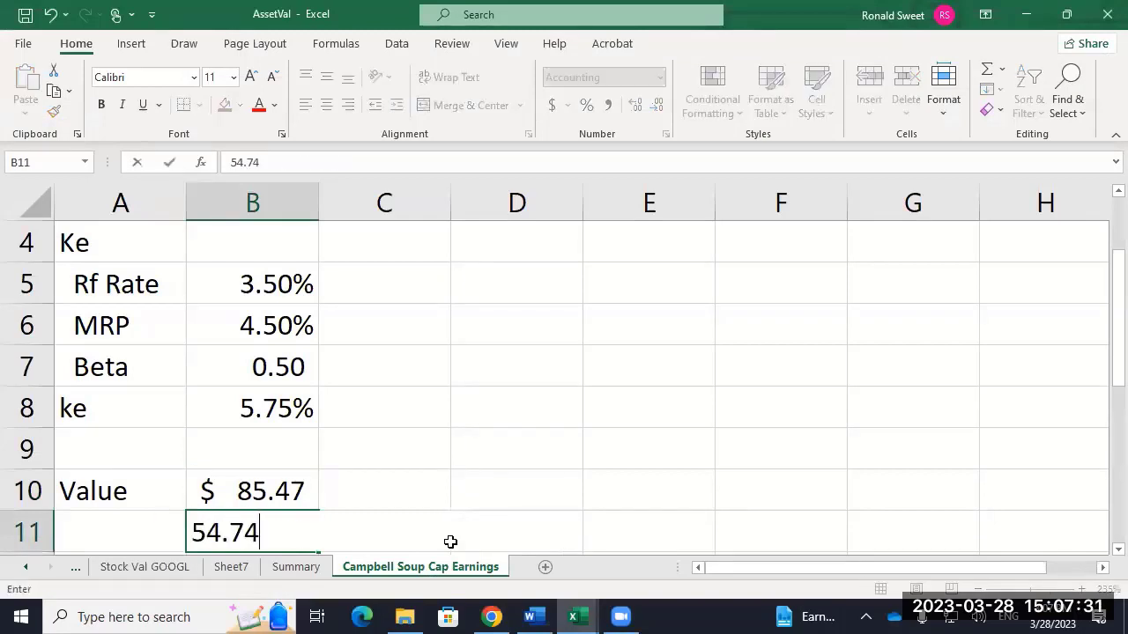
{"action": "key", "text": "Left"}
{"action": "type", "text": "C"}
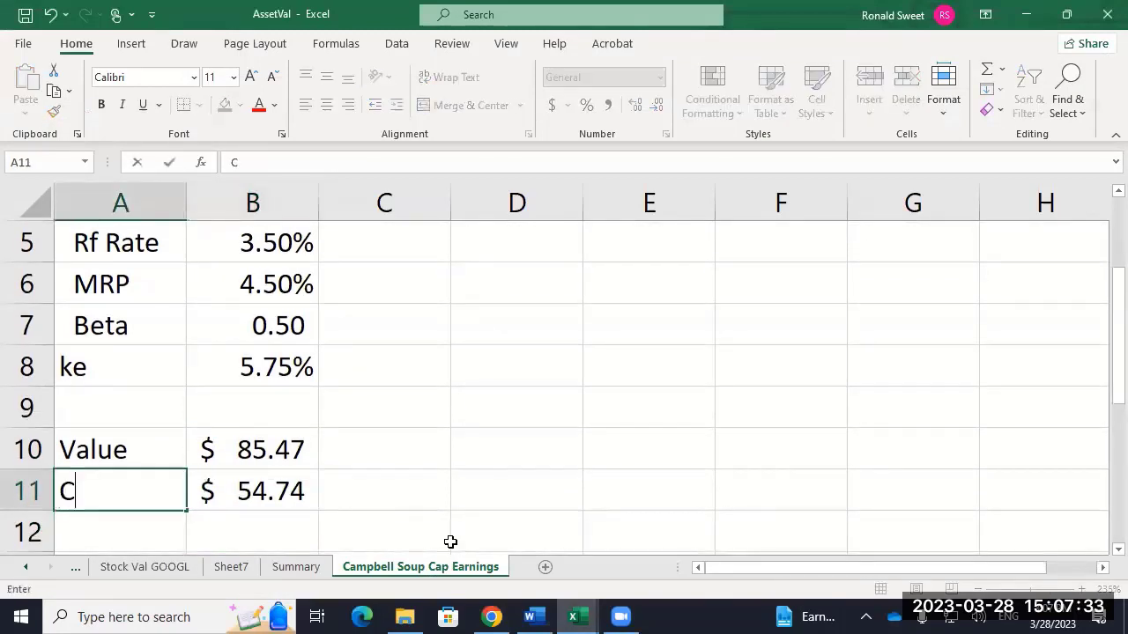
{"action": "type", "text": "urrent S"}
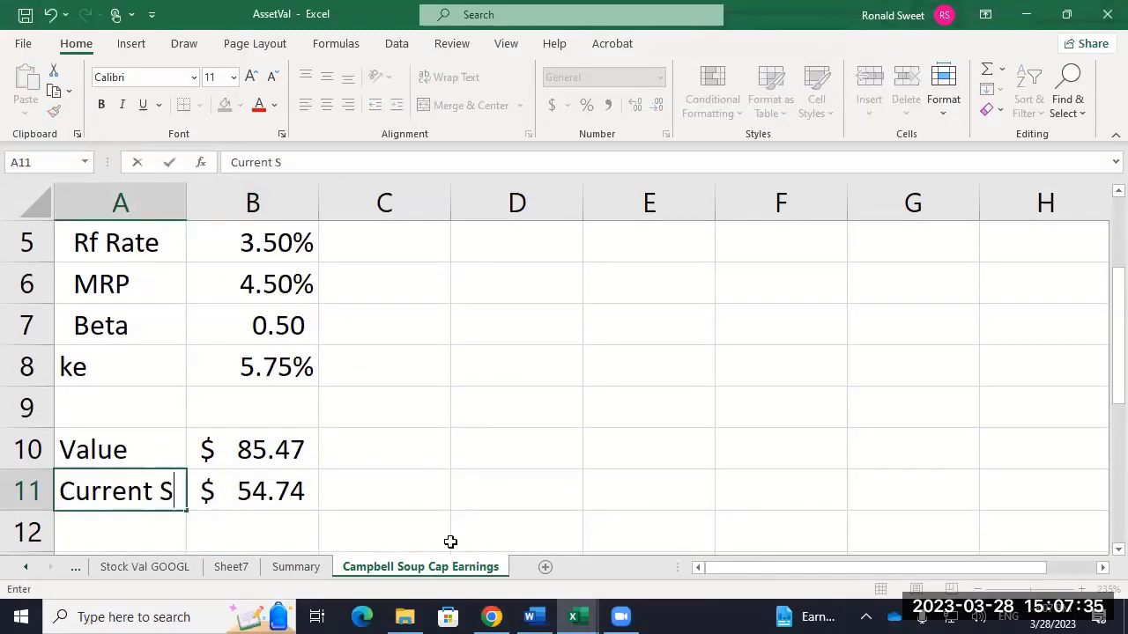
{"action": "type", "text": "tock Price"}
{"action": "key", "text": "ctrl+Return"}
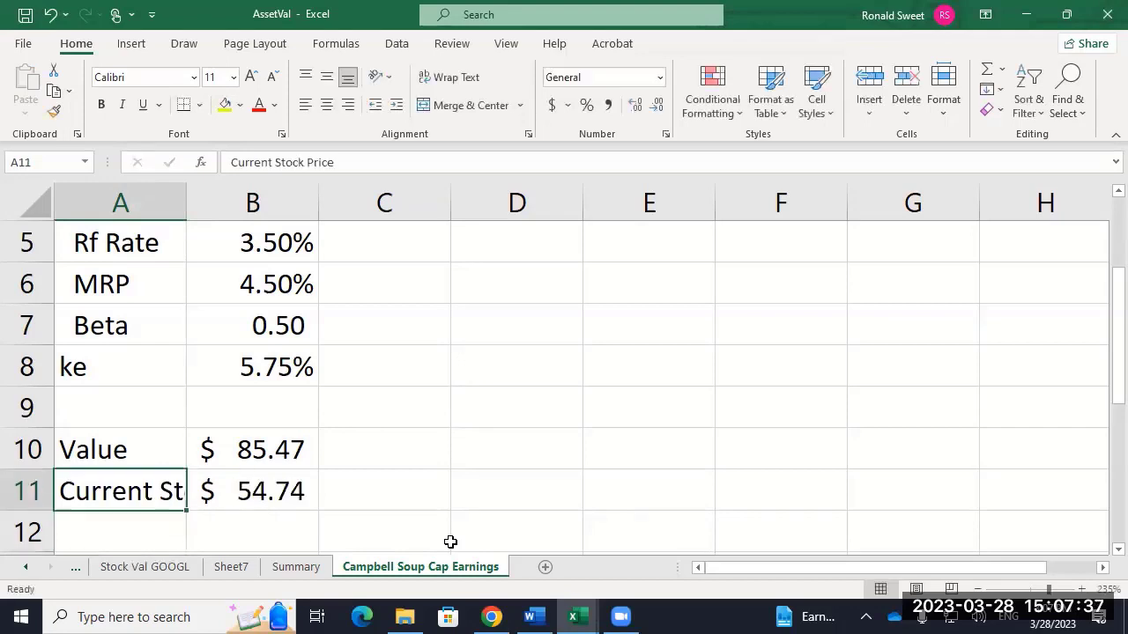
Widen column A to fit the label and review the Value row in A10:B10.
{"action": "left_click_drag", "start_coordinate": [185, 202], "coordinate": [334, 227]}
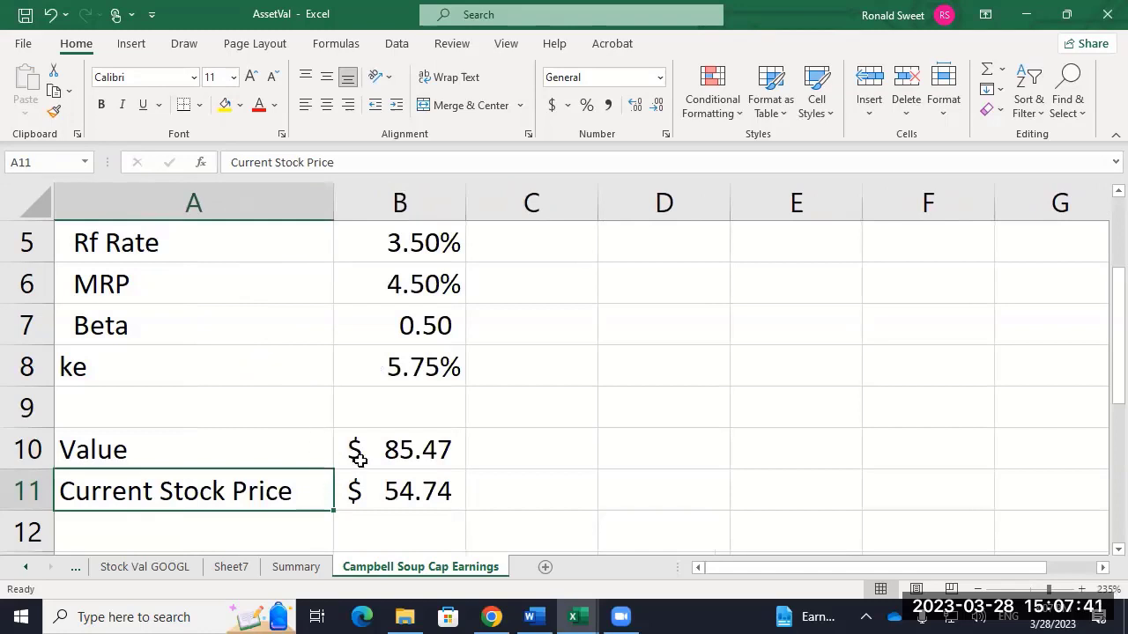
{"action": "left_click", "coordinate": [418, 463]}
{"action": "left_click", "coordinate": [177, 450]}
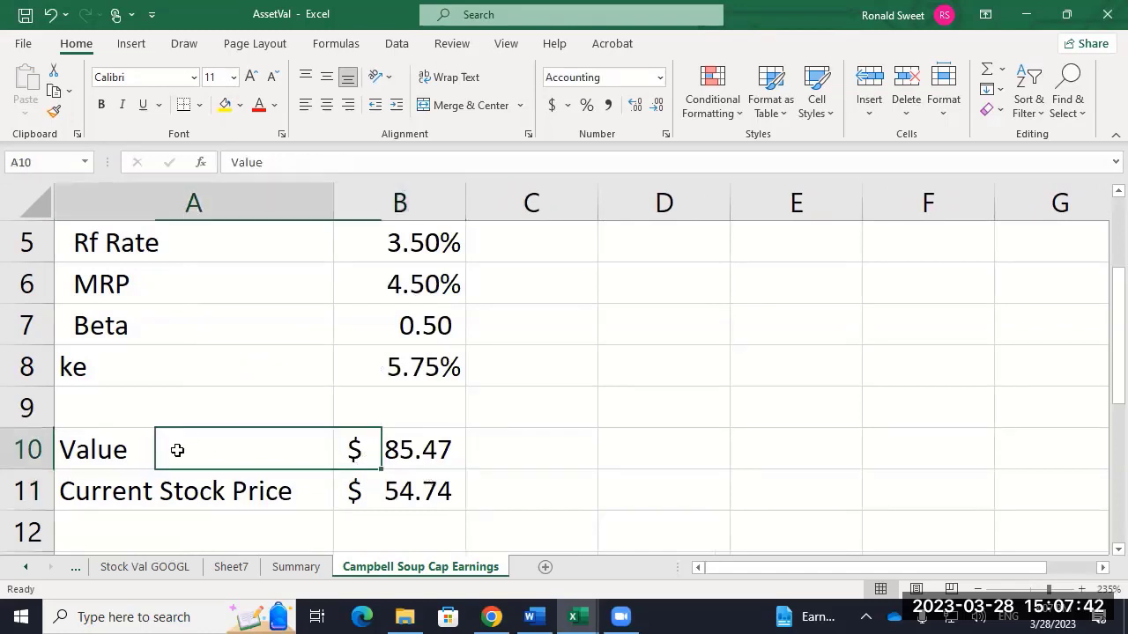
{"action": "left_click", "coordinate": [390, 450]}
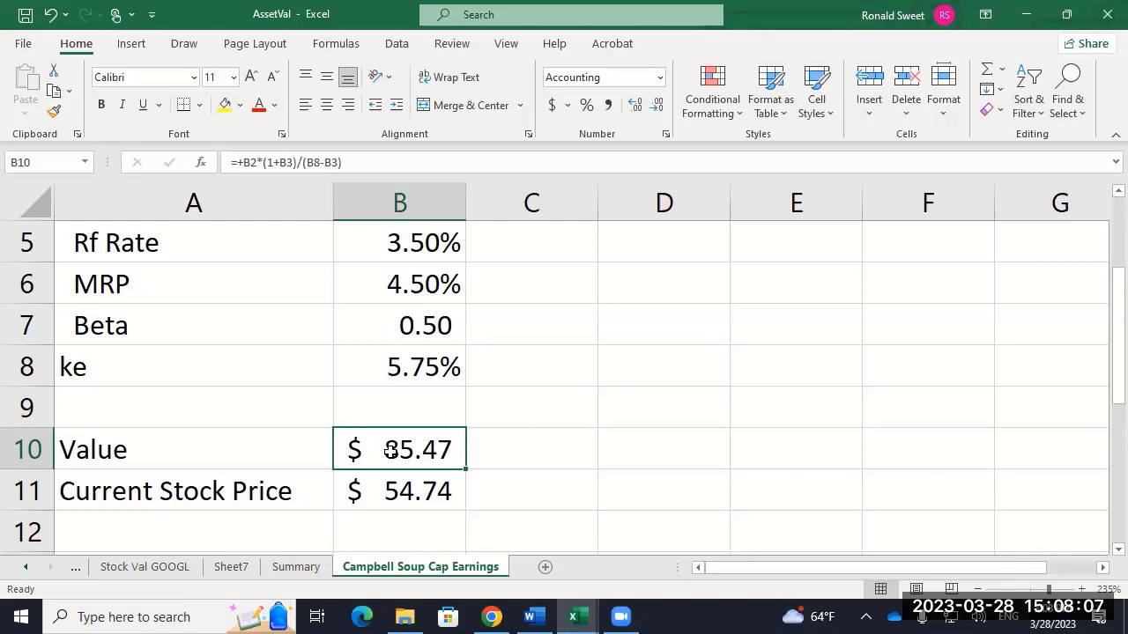
{"action": "key", "text": "Left"}
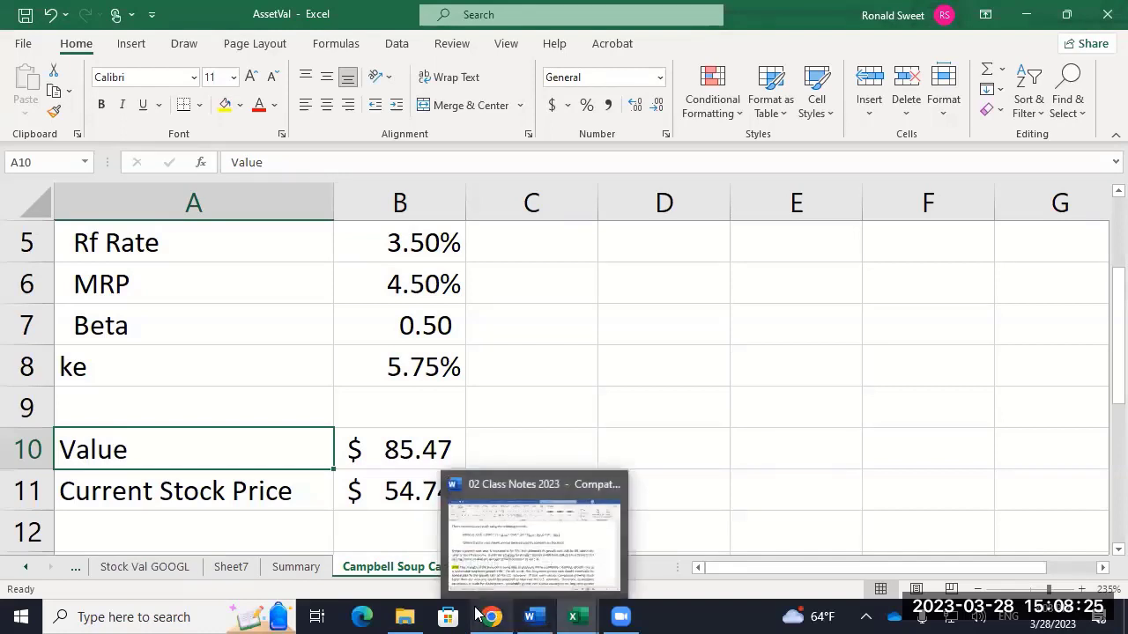
Delete the 'HERE' marker before the H-model strength paragraph in the Word notes, then return to Excel.
{"action": "mouse_move", "coordinate": [487, 614]}
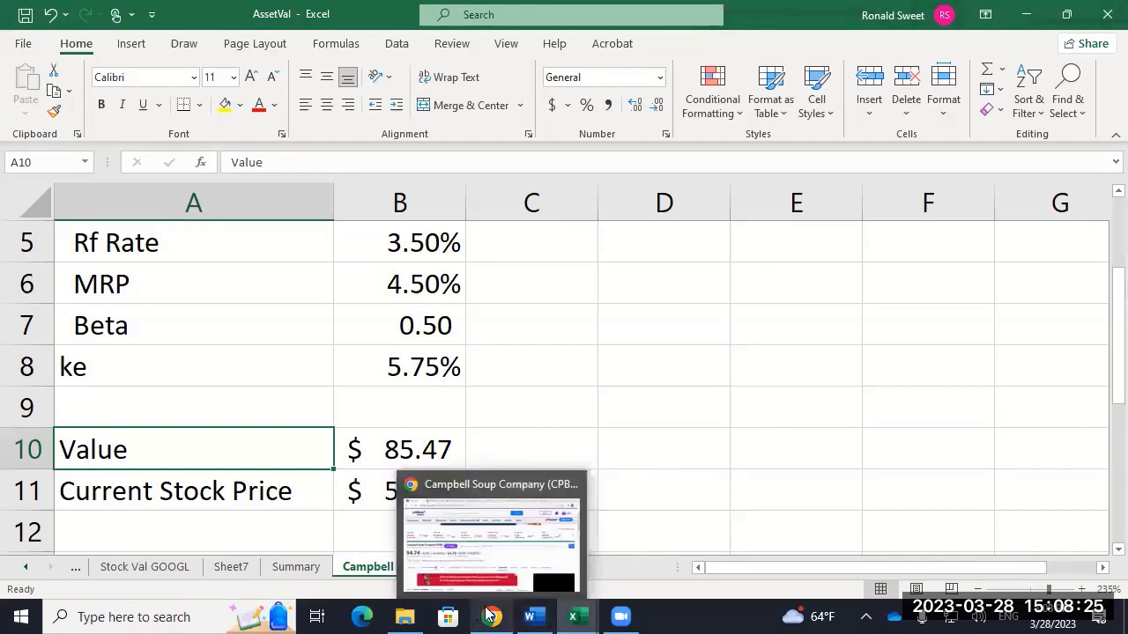
{"action": "left_click", "coordinate": [339, 501]}
{"action": "left_click", "coordinate": [531, 616]}
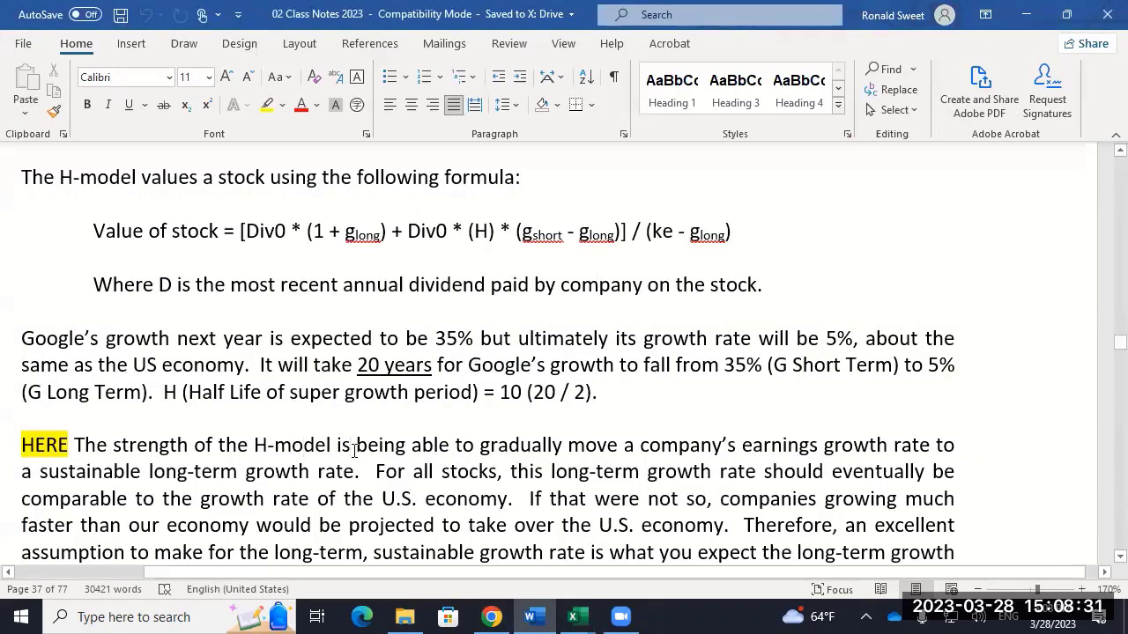
{"action": "key", "text": "Home"}
{"action": "key", "text": "Delete"}
{"action": "key", "text": "Delete"}
{"action": "key", "text": "Delete"}
{"action": "key", "text": "Delete"}
{"action": "key", "text": "Delete"}
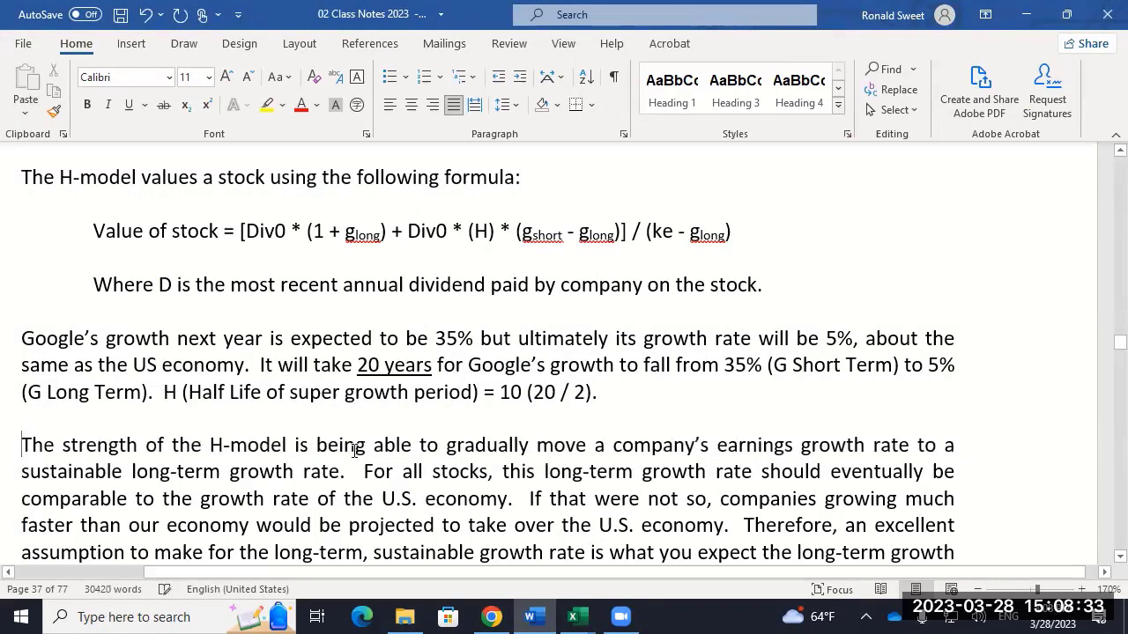
{"action": "scroll", "coordinate": [354, 450], "scroll_direction": "down", "scroll_amount": 4}
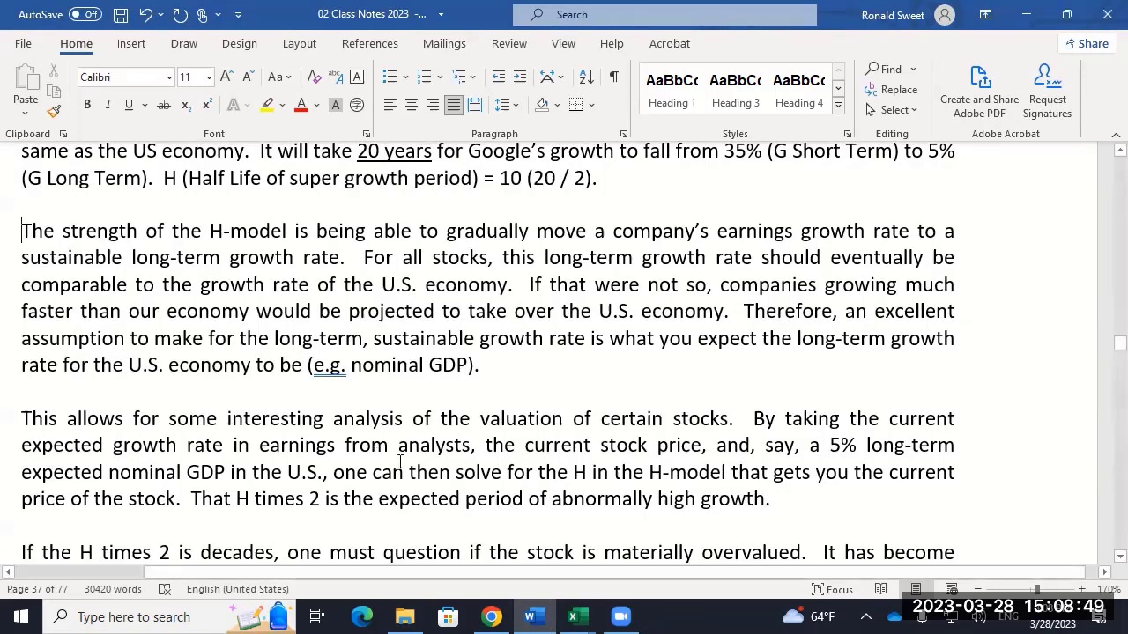
{"action": "left_click", "coordinate": [570, 617]}
{"action": "left_click", "coordinate": [529, 556]}
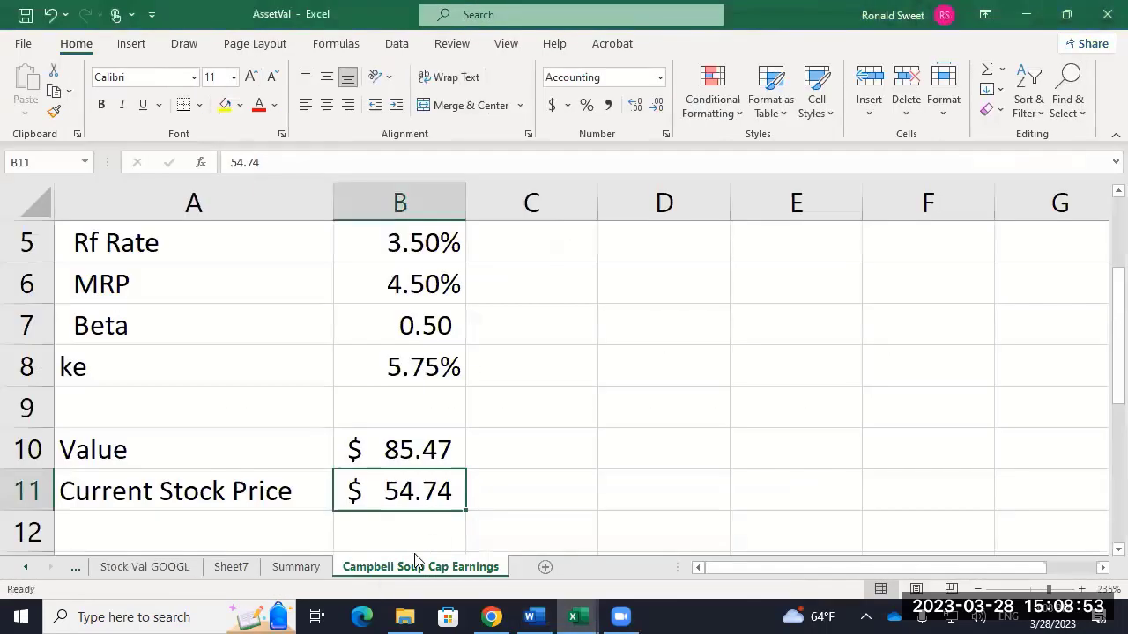
{"action": "left_click", "coordinate": [25, 566]}
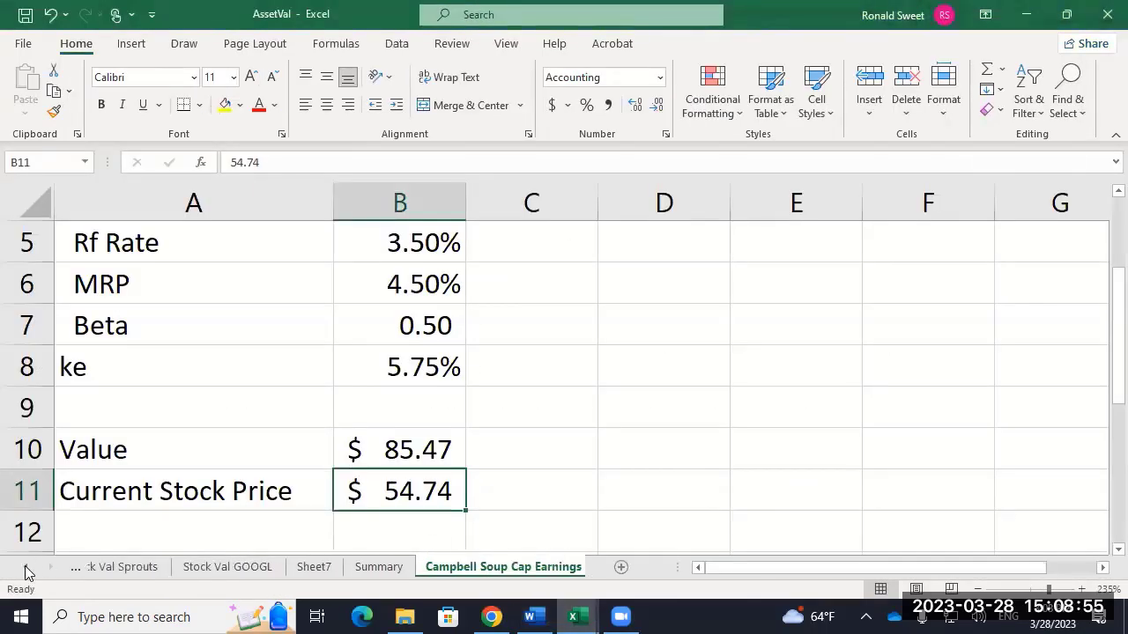
{"action": "left_click", "coordinate": [25, 567]}
{"action": "left_click", "coordinate": [25, 567]}
{"action": "left_click", "coordinate": [309, 566]}
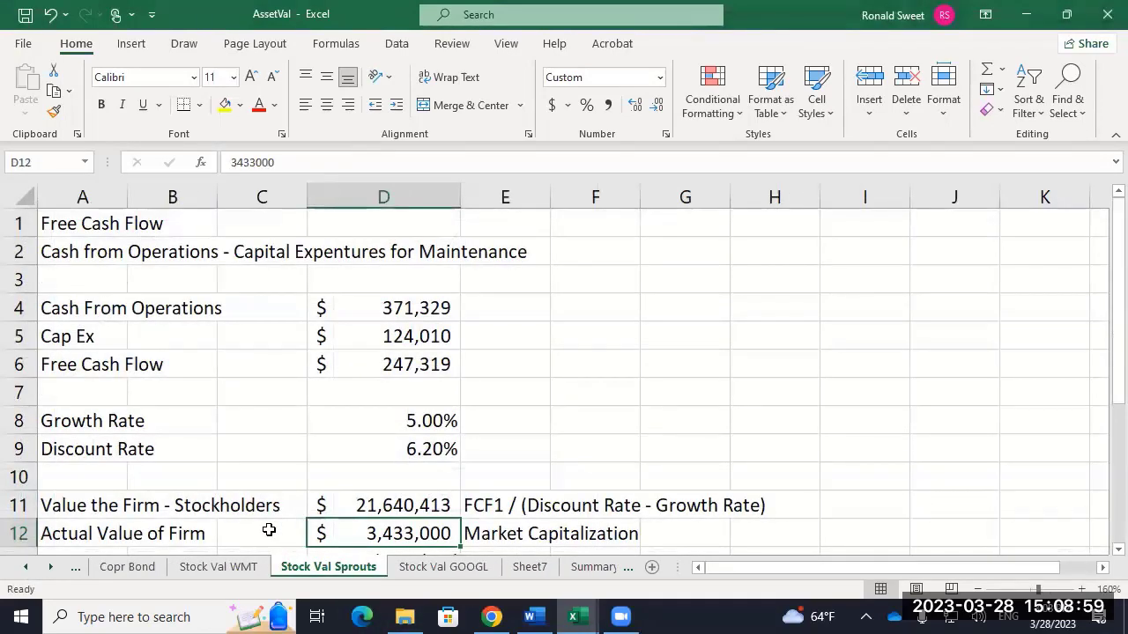
{"action": "key", "text": "Page_Down"}
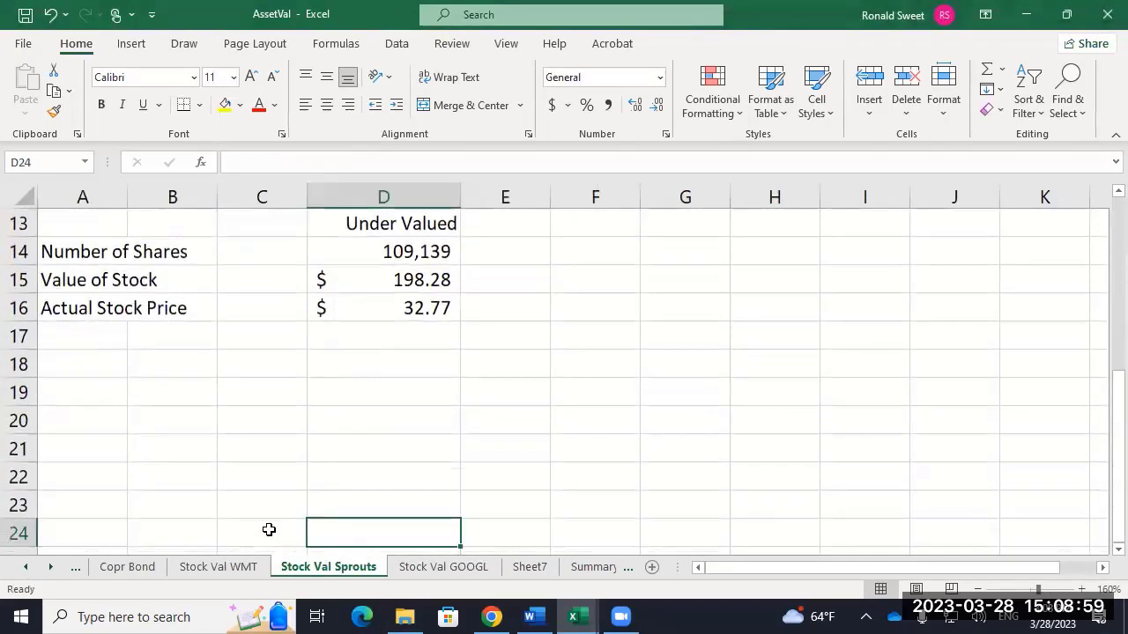
{"action": "left_click", "coordinate": [403, 566]}
{"action": "left_click", "coordinate": [79, 410]}
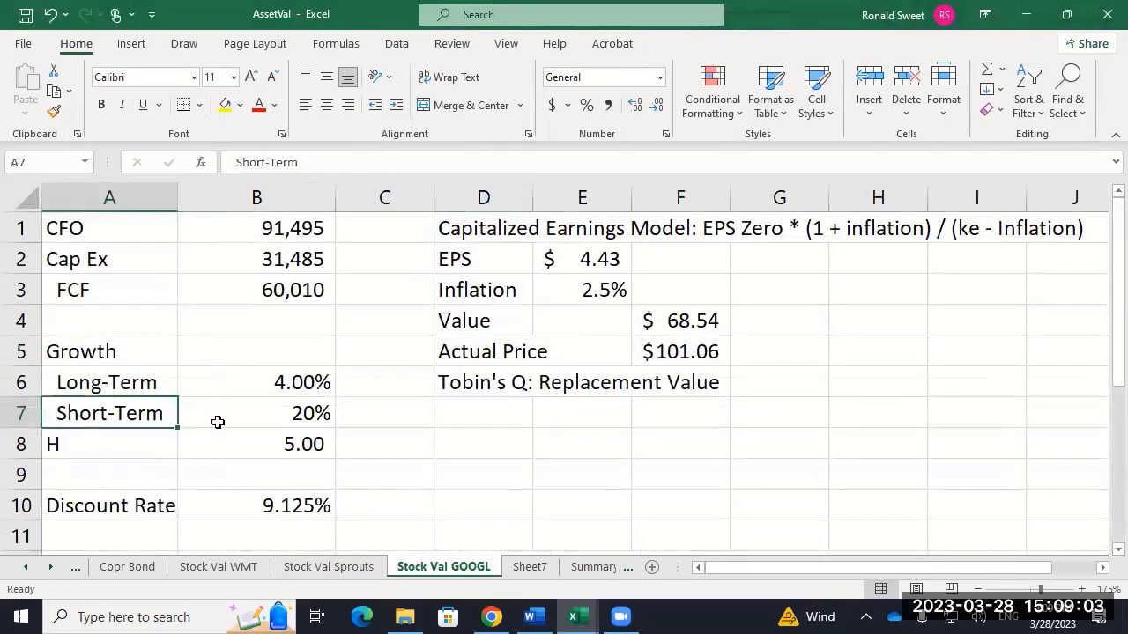
{"action": "left_click", "coordinate": [275, 404]}
{"action": "left_click", "coordinate": [276, 385]}
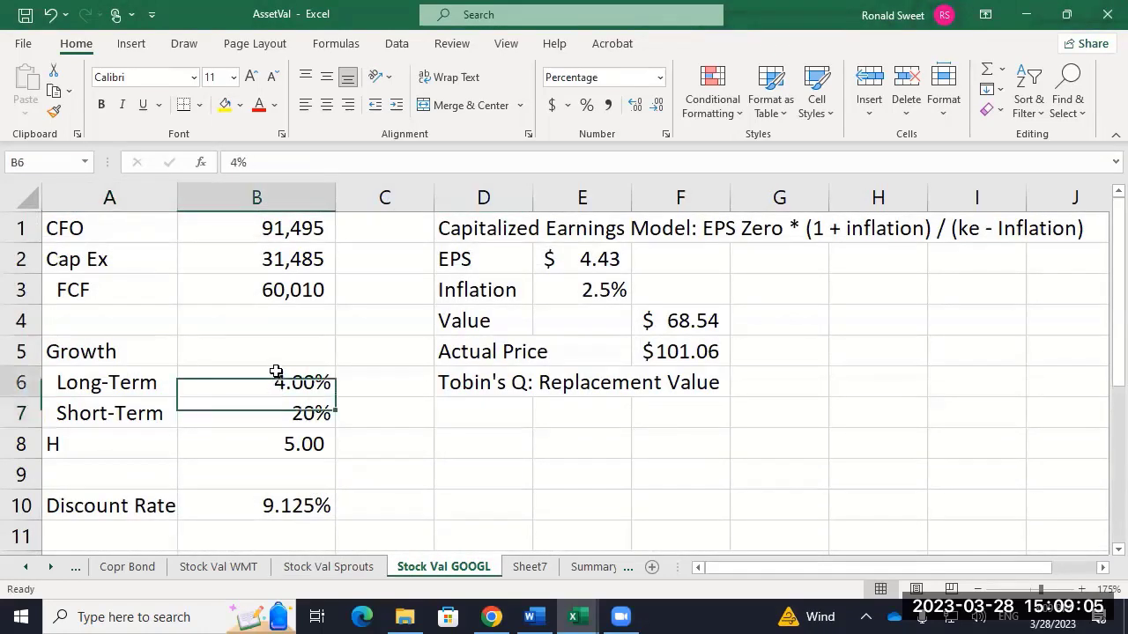
{"action": "left_click", "coordinate": [267, 411]}
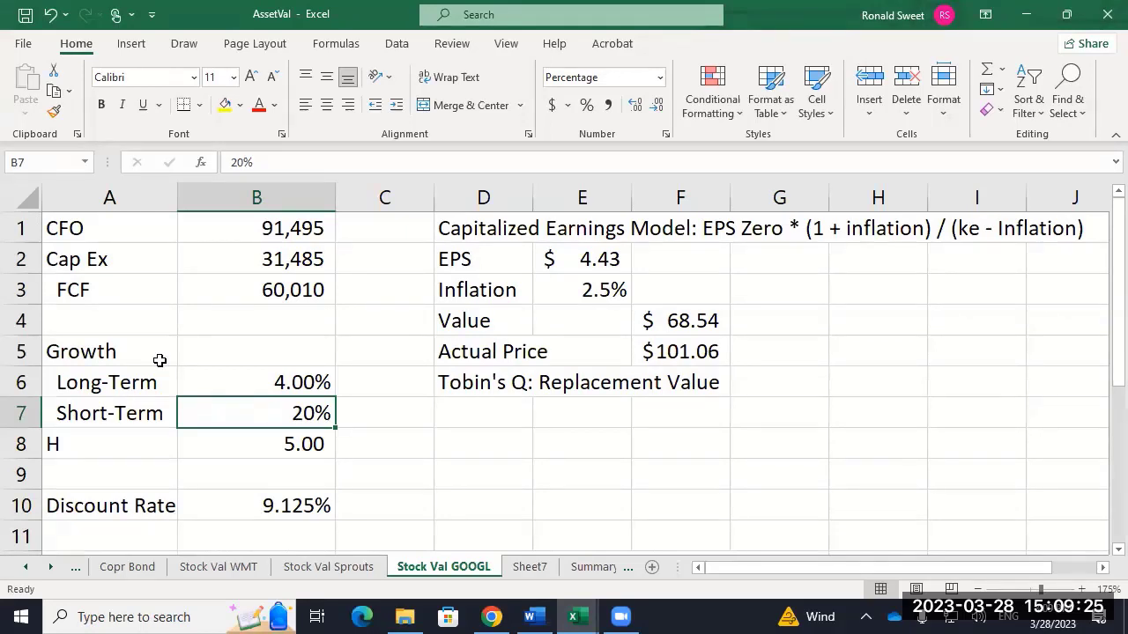
{"action": "left_click", "coordinate": [530, 617]}
{"action": "scroll", "coordinate": [247, 359], "scroll_direction": "down", "scroll_amount": 1}
{"action": "scroll", "coordinate": [247, 359], "scroll_direction": "down", "scroll_amount": 2}
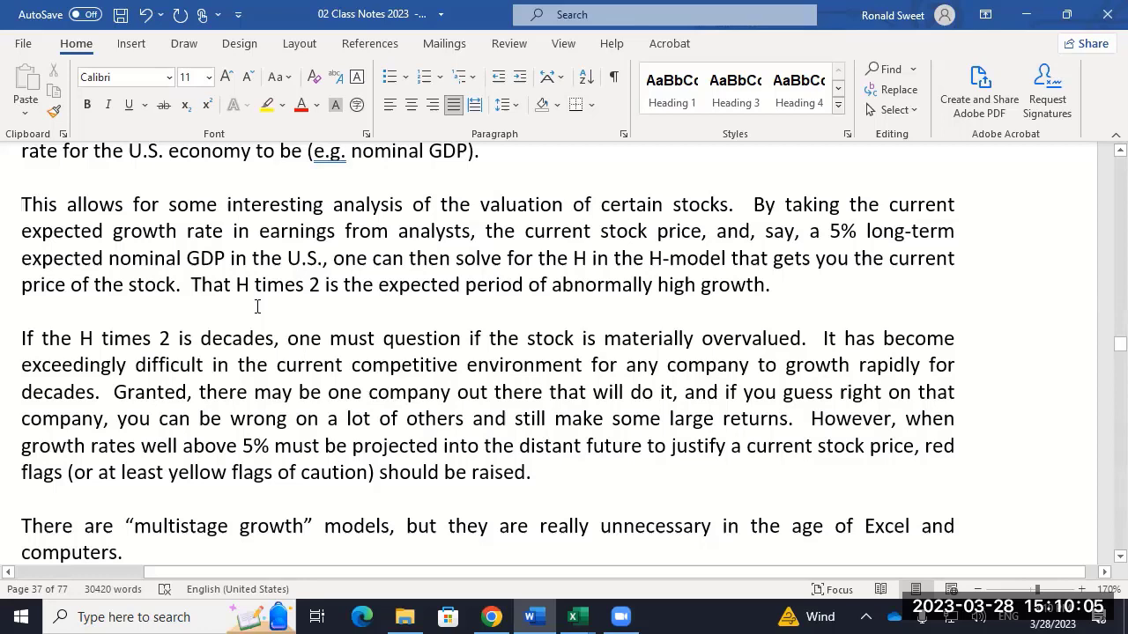
Review the multistage growth passage, marking the non-dividend phrase and the Excel-model sentence.
{"action": "scroll", "coordinate": [255, 305], "scroll_direction": "down", "scroll_amount": 3}
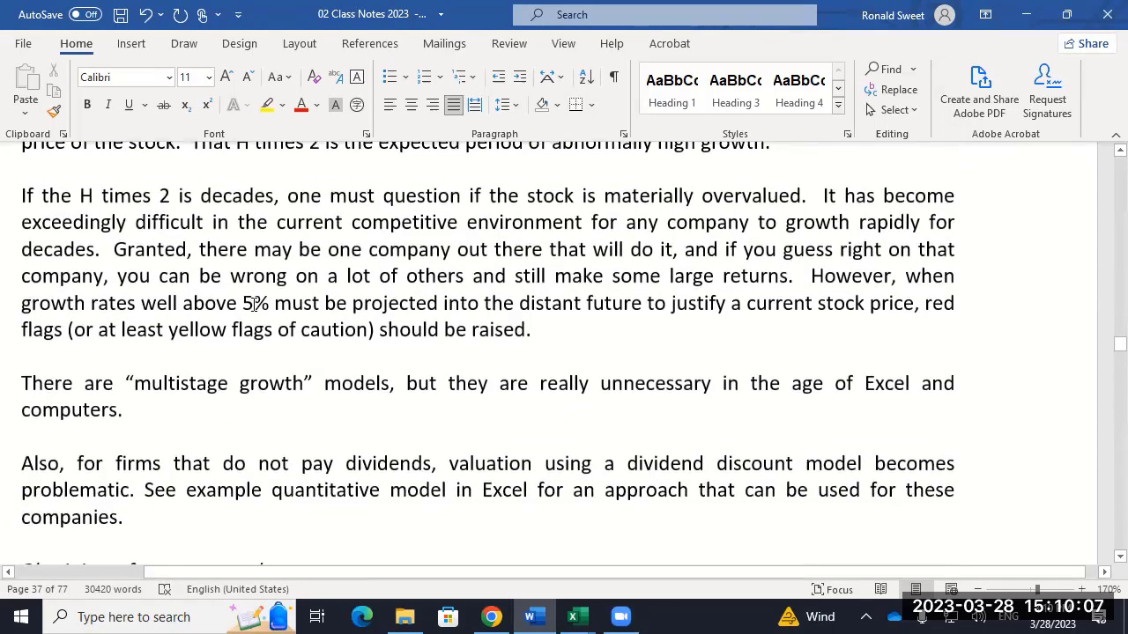
{"action": "scroll", "coordinate": [231, 290], "scroll_direction": "down", "scroll_amount": 3}
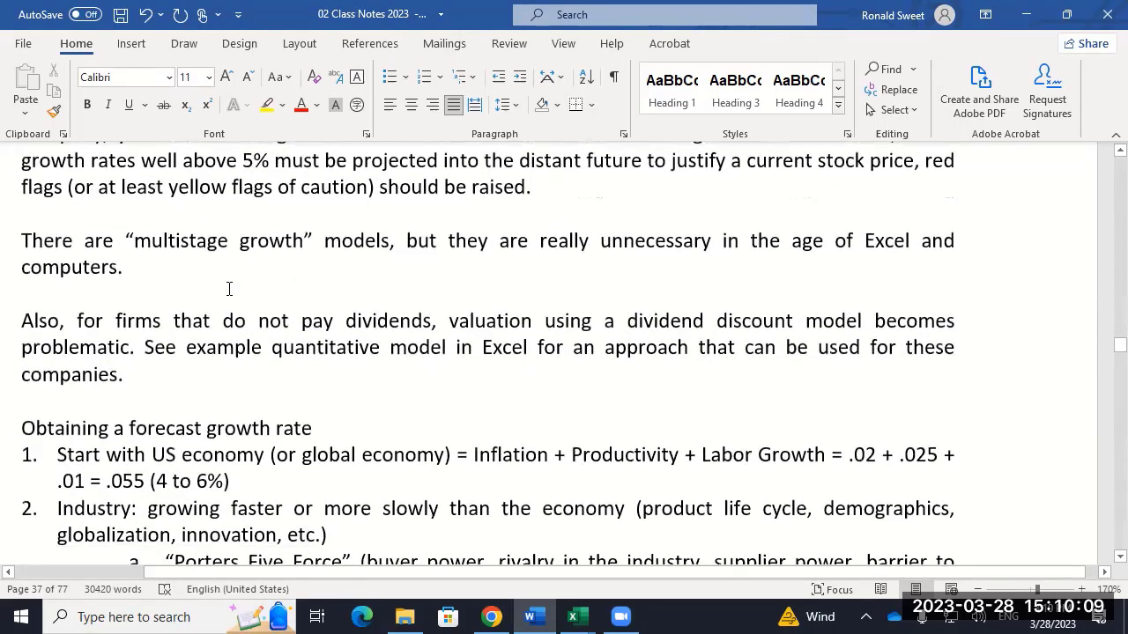
{"action": "scroll", "coordinate": [229, 289], "scroll_direction": "down", "scroll_amount": 2}
{"action": "left_click", "coordinate": [23, 174]}
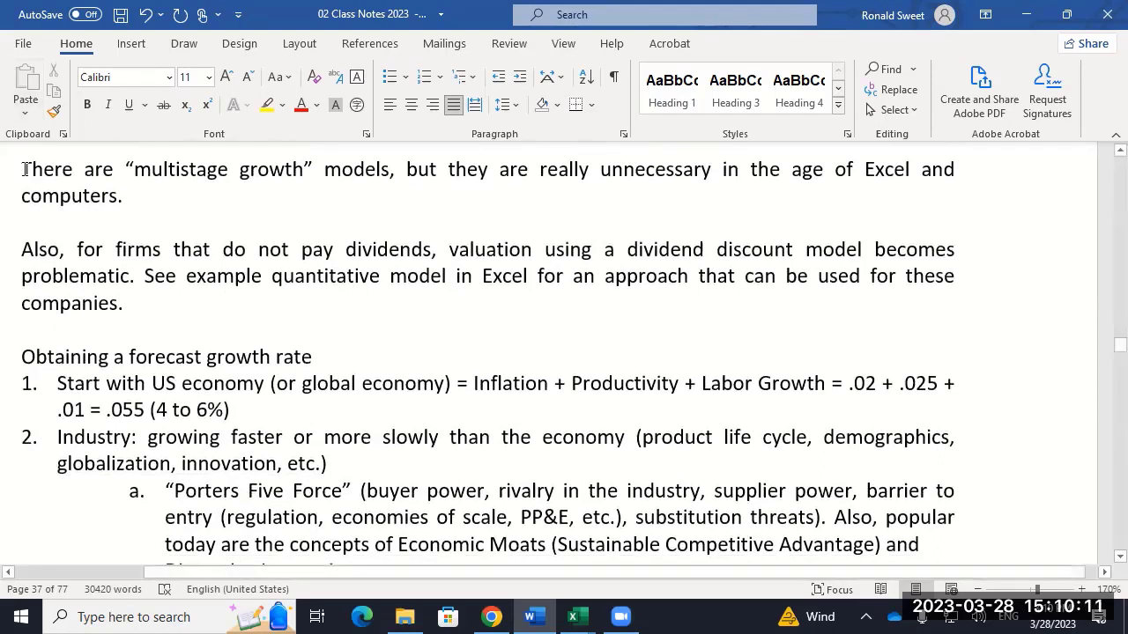
{"action": "left_click", "coordinate": [286, 235], "text": "shift"}
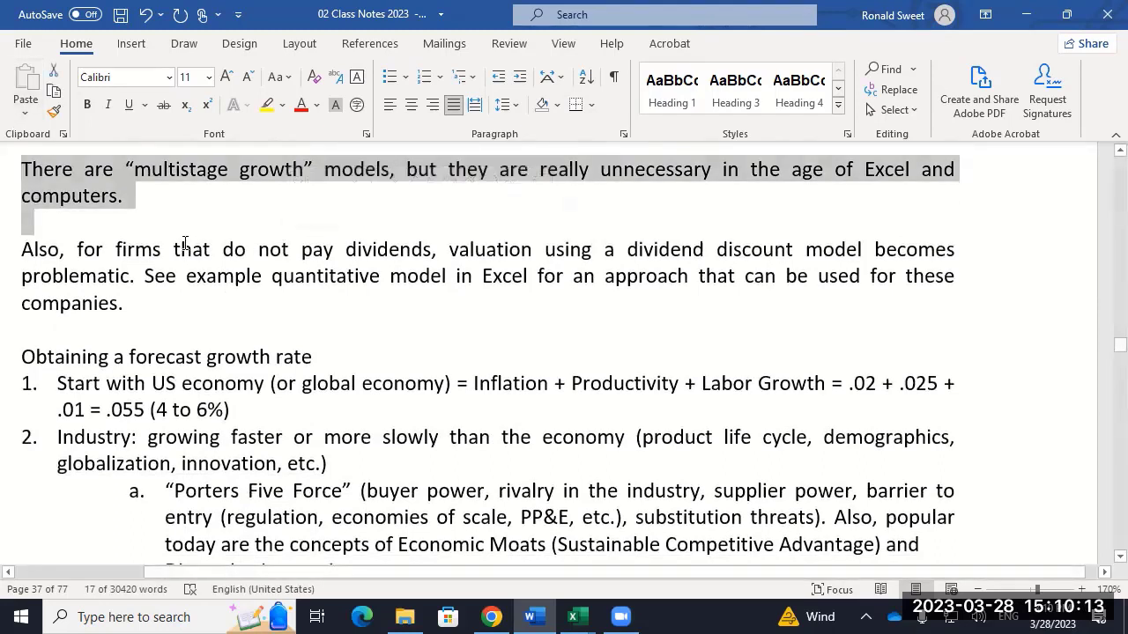
{"action": "left_click_drag", "start_coordinate": [131, 249], "coordinate": [511, 251]}
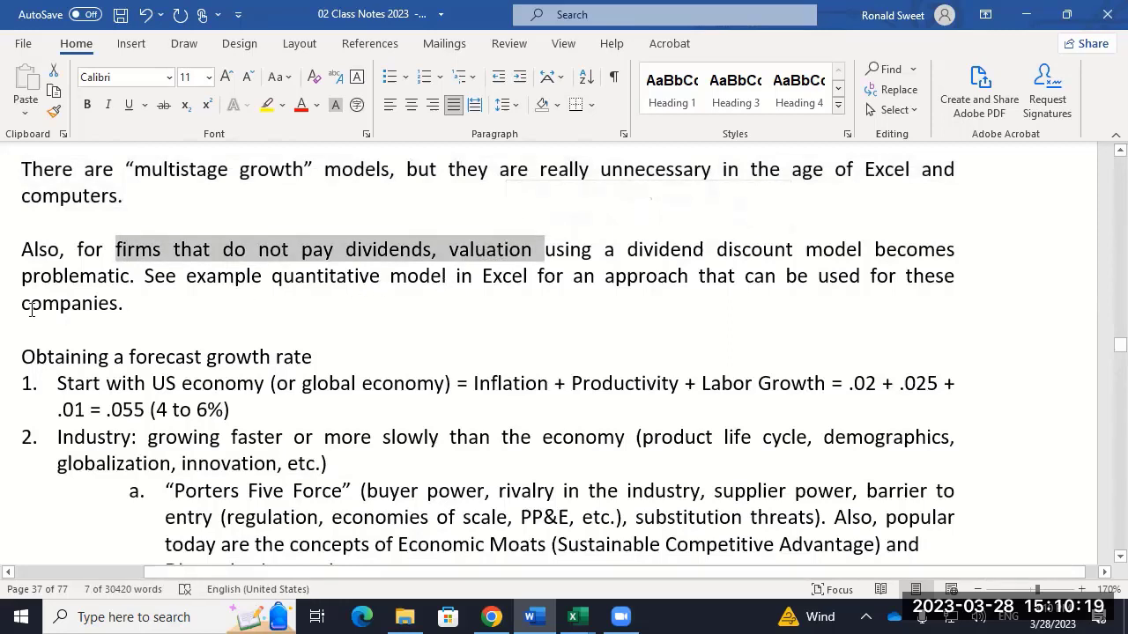
{"action": "left_click", "coordinate": [148, 276], "text": "ctrl"}
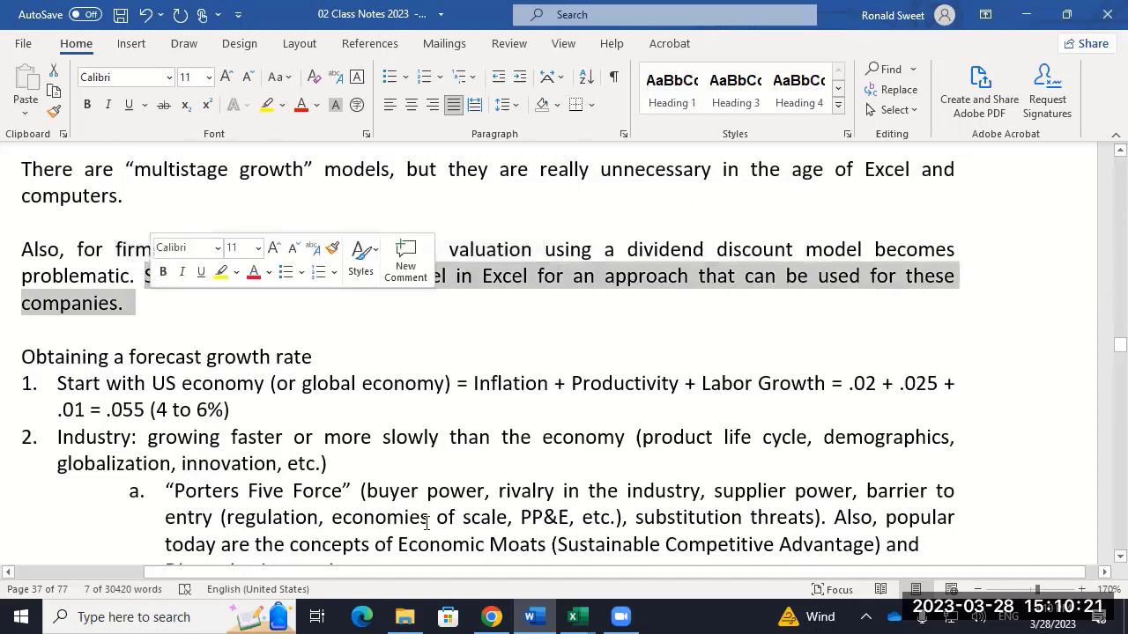
Glance at the AssetVal Excel workbook, then return to the class notes.
{"action": "left_click", "coordinate": [571, 614]}
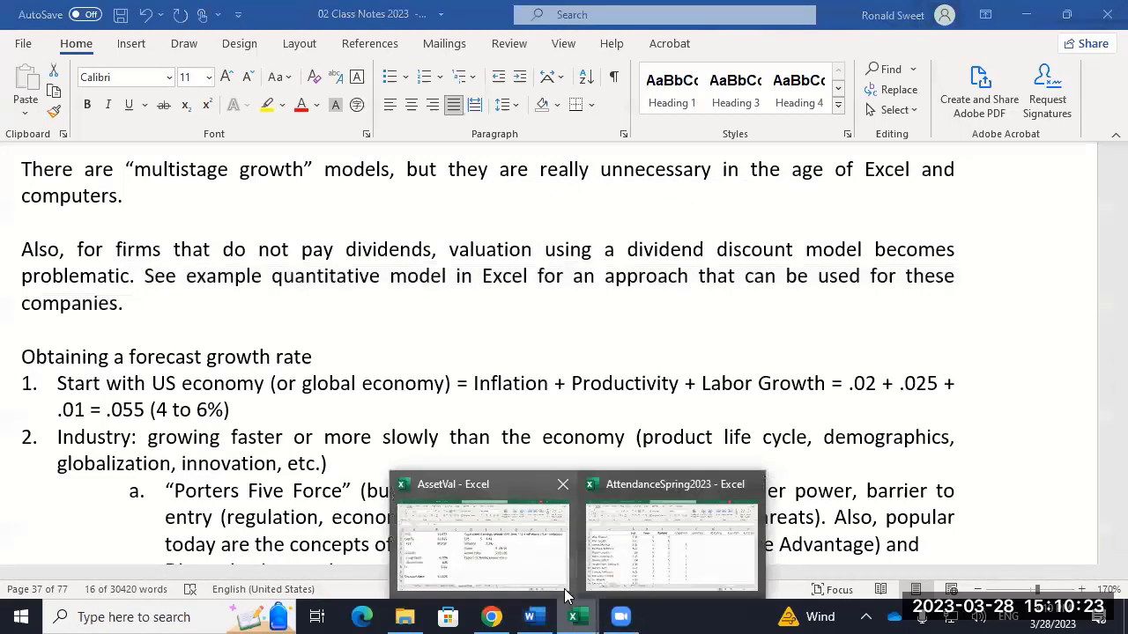
{"action": "left_click", "coordinate": [516, 545]}
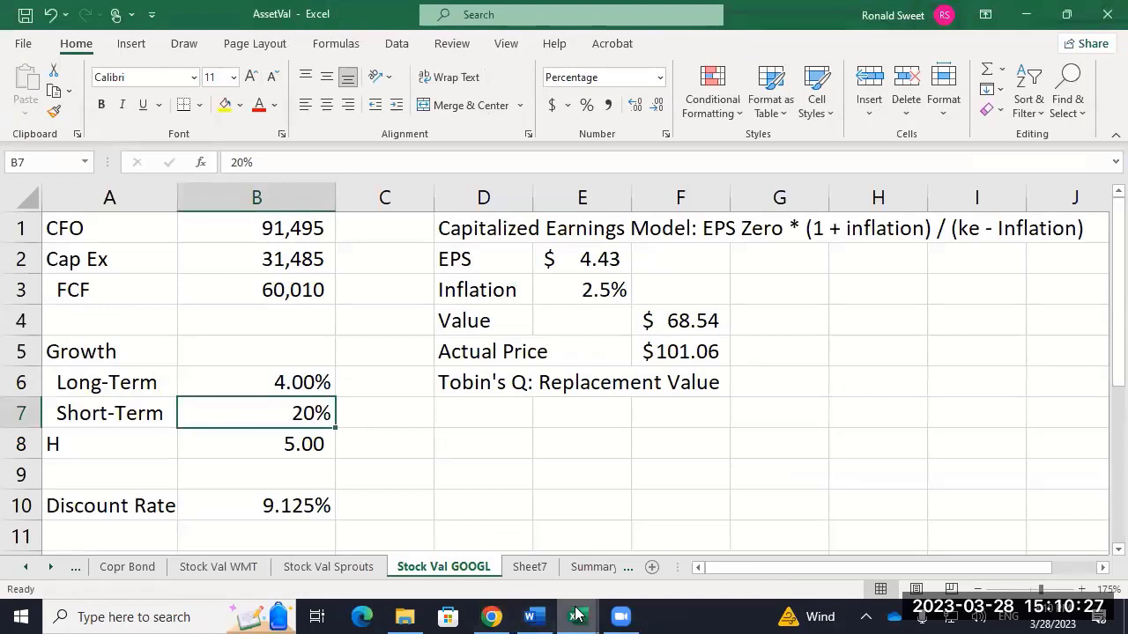
{"action": "mouse_move", "coordinate": [525, 614]}
{"action": "left_click", "coordinate": [484, 540]}
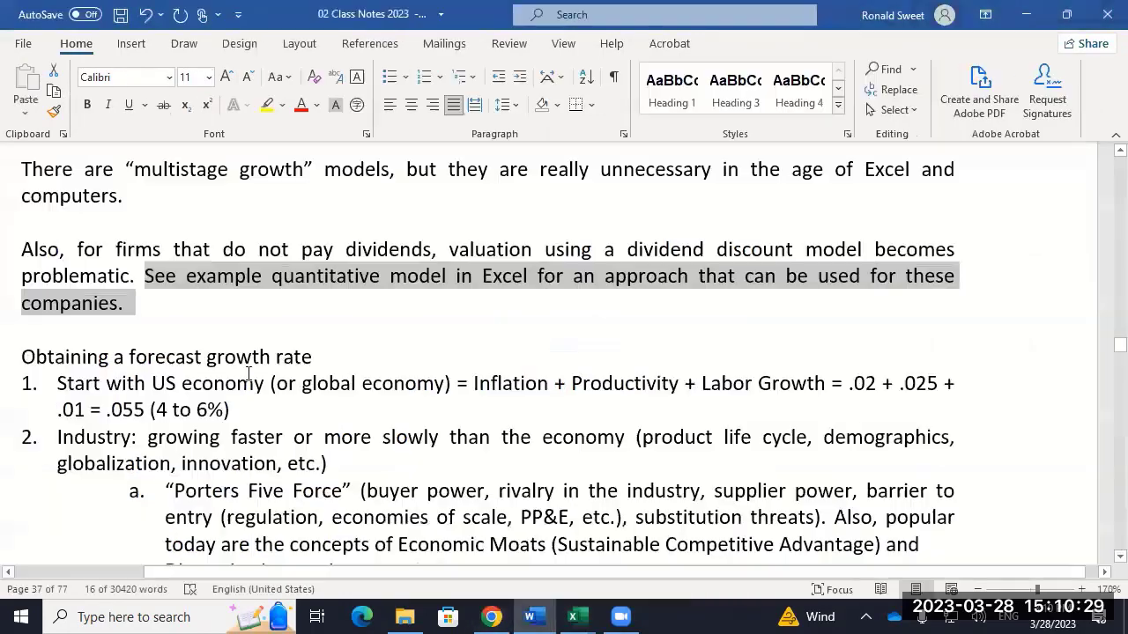
After 'companies.', add 'Or, use these models(H MOdel and Dividend Discount Model) with Free Cash Flow.' highlighted yellow.
{"action": "left_click", "coordinate": [148, 315]}
{"action": "type", "text": "Or, use"}
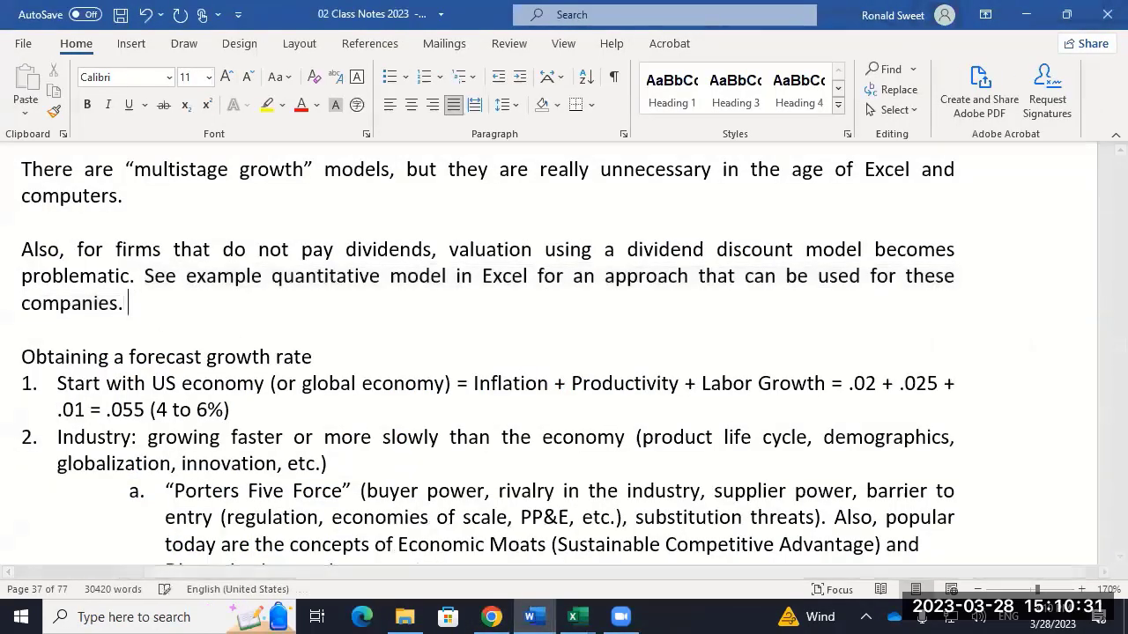
{"action": "type", "text": " these models"}
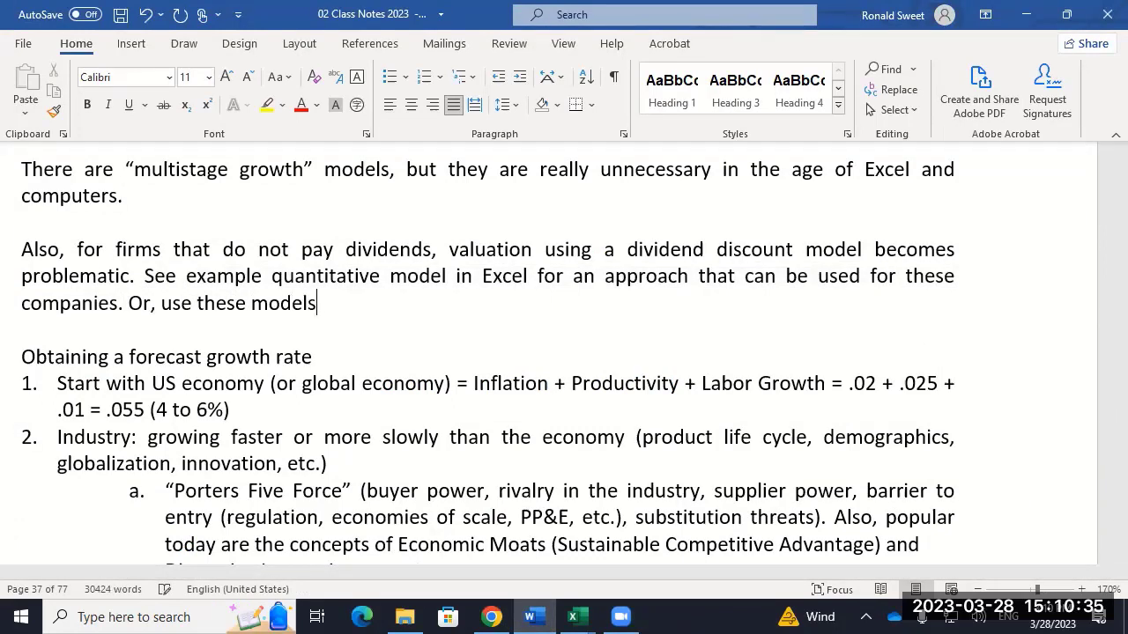
{"action": "type", "text": "(H MOdel and Divid"}
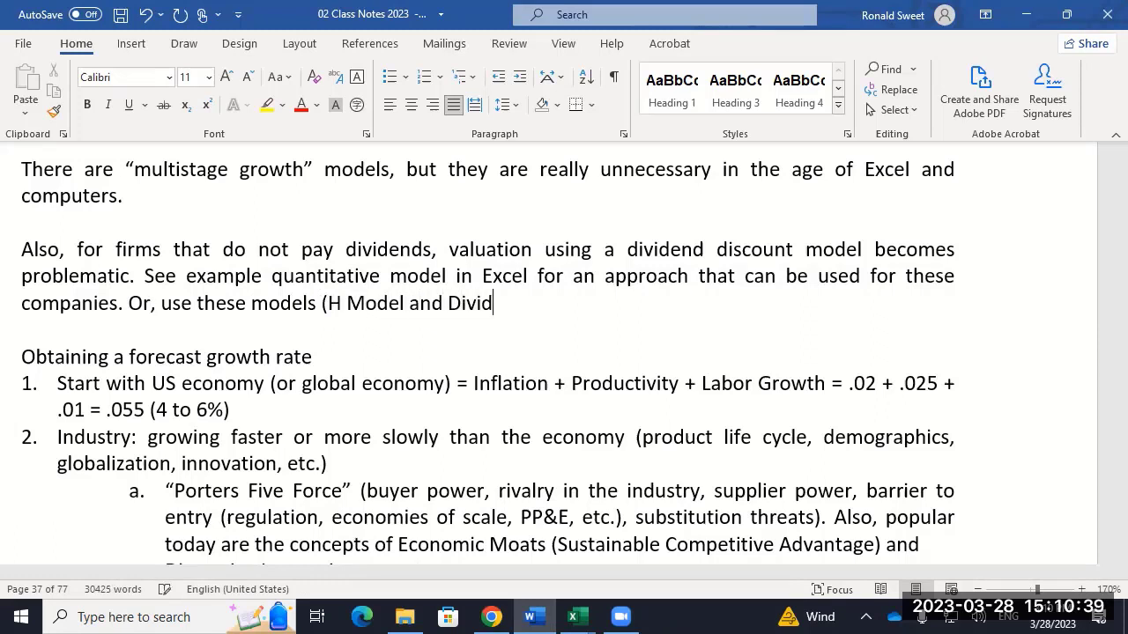
{"action": "type", "text": "end Discount M"}
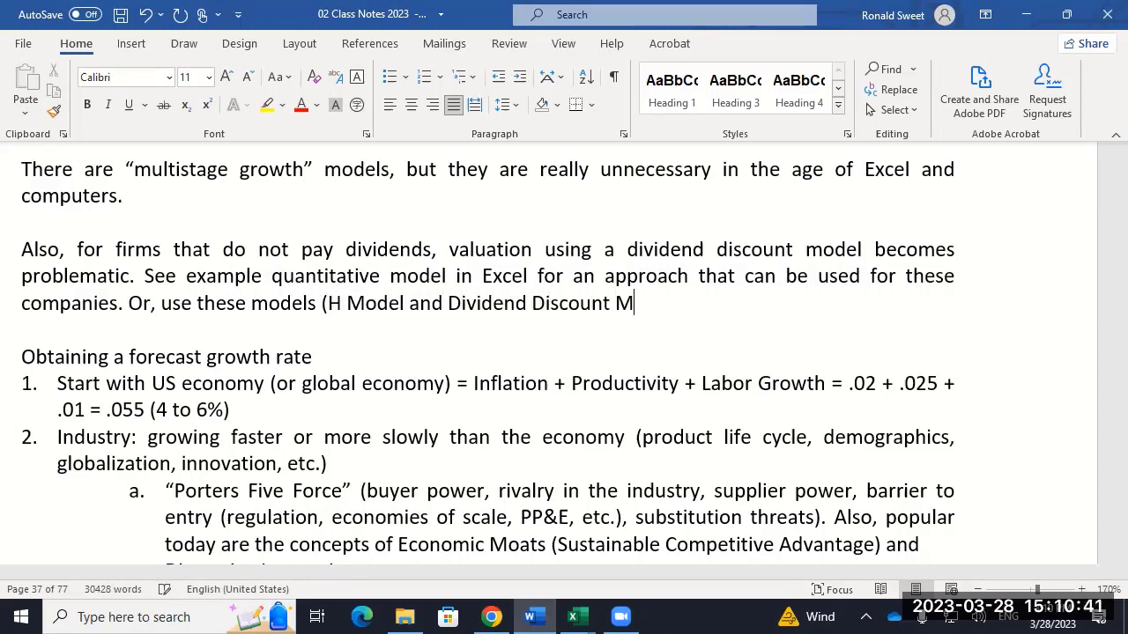
{"action": "type", "text": "odel) wit"}
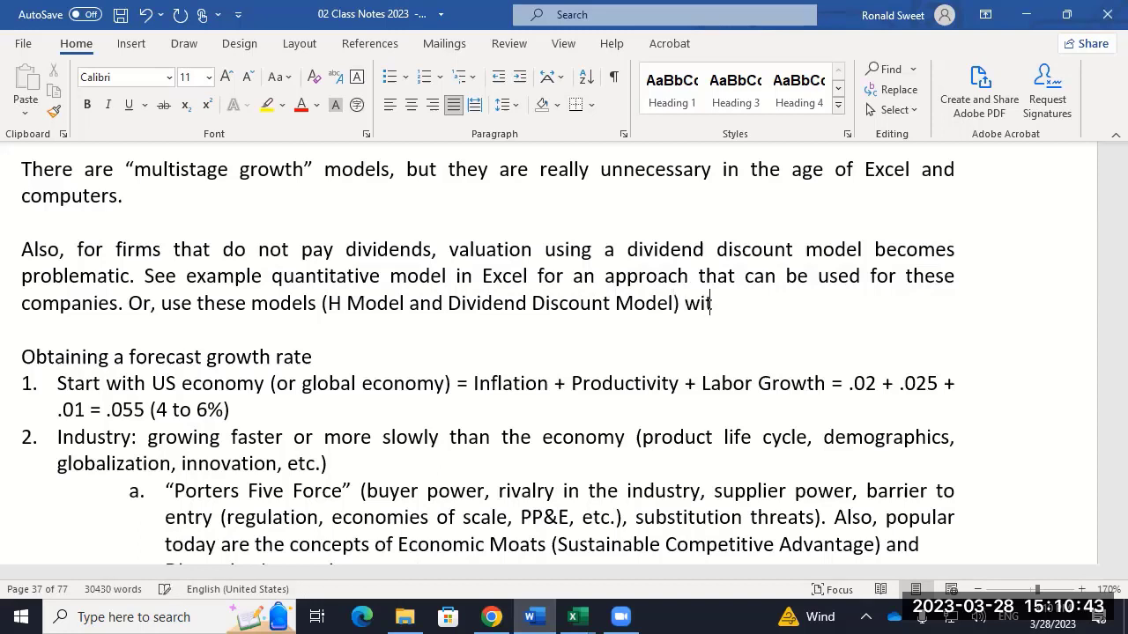
{"action": "type", "text": "h Free C"}
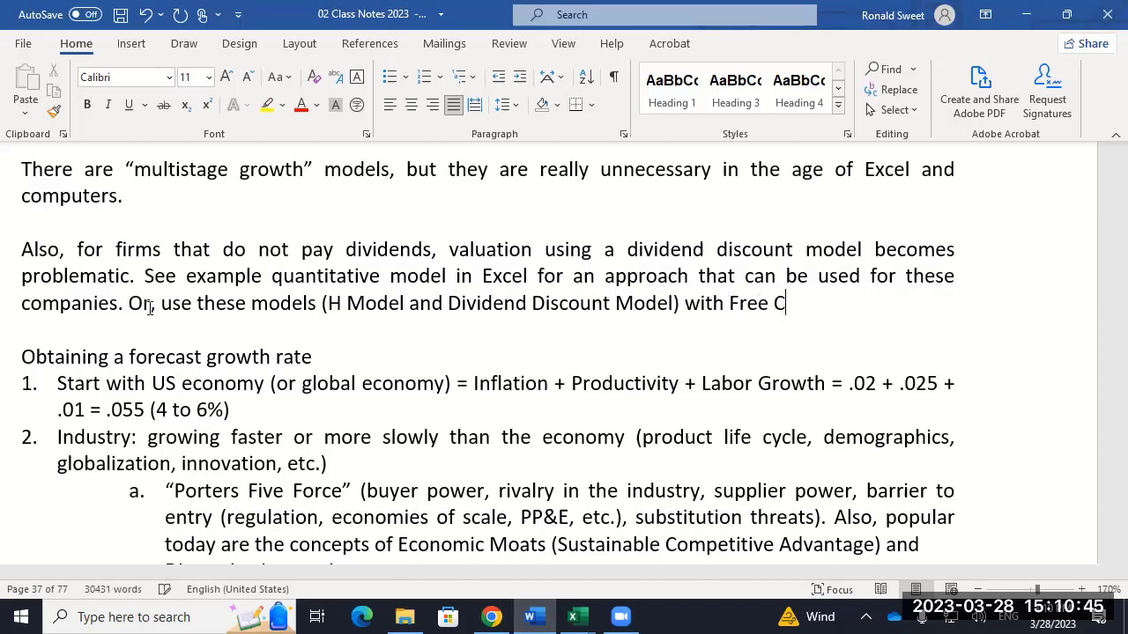
{"action": "type", "text": "ash Flow"}
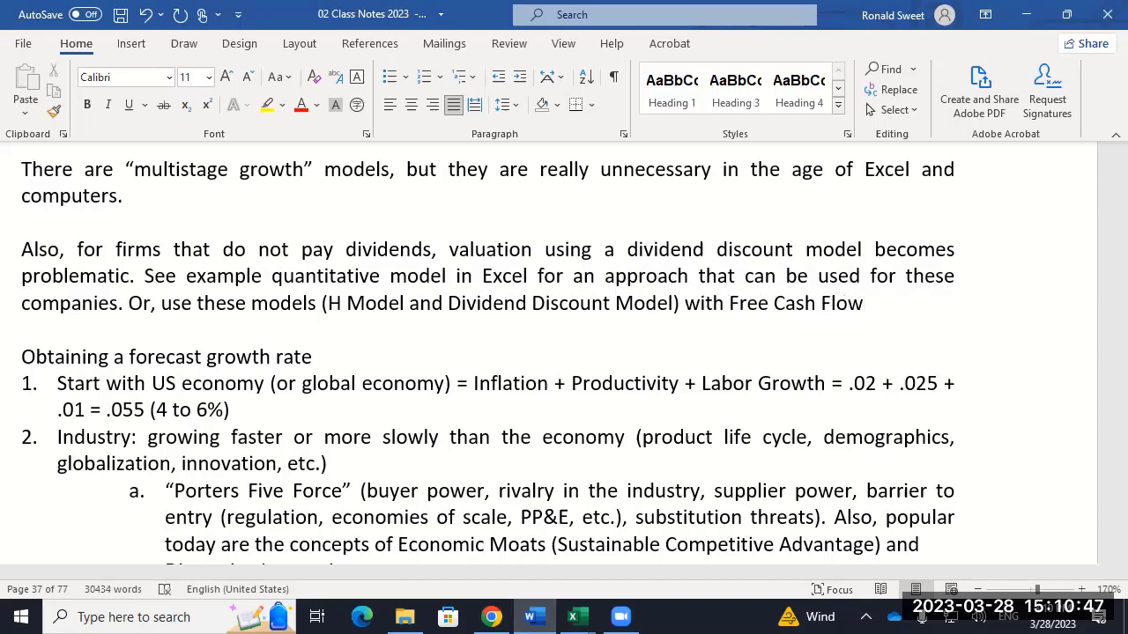
{"action": "type", "text": "."}
{"action": "key", "text": "Home"}
{"action": "key", "text": "Right"}
{"action": "key", "text": "Right"}
{"action": "key", "text": "Right"}
{"action": "key", "text": "Right"}
{"action": "key", "text": "Right"}
{"action": "key", "text": "Right"}
{"action": "key", "text": "Right"}
{"action": "key", "text": "Right"}
{"action": "key", "text": "Right"}
{"action": "key", "text": "Right"}
{"action": "key", "text": "Right"}
{"action": "key", "text": "shift+End"}
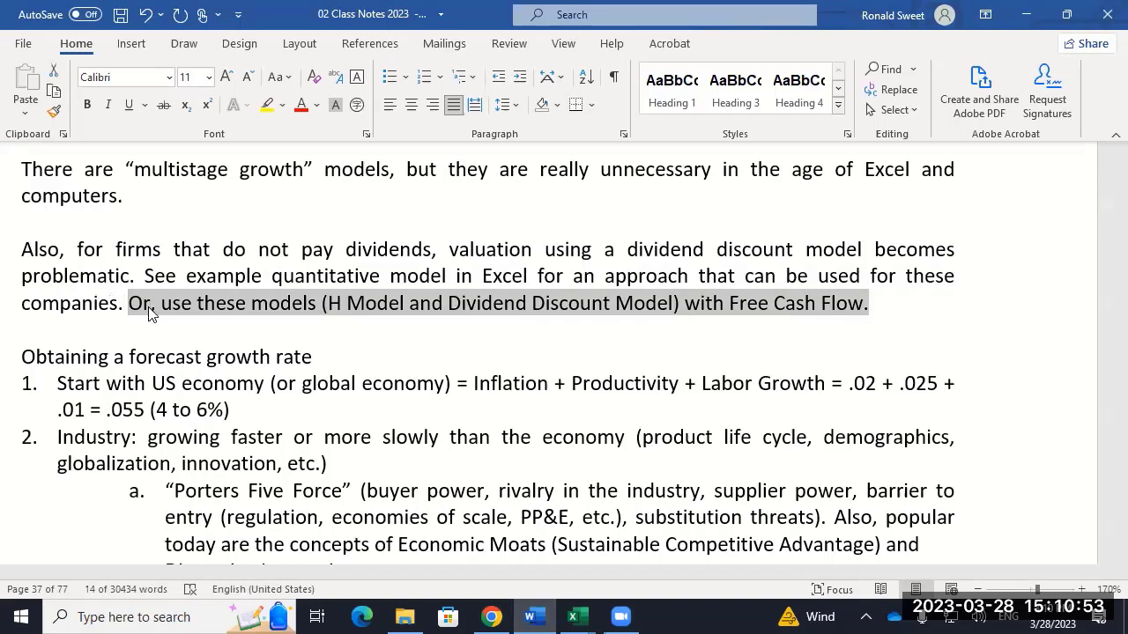
{"action": "left_click", "coordinate": [267, 105]}
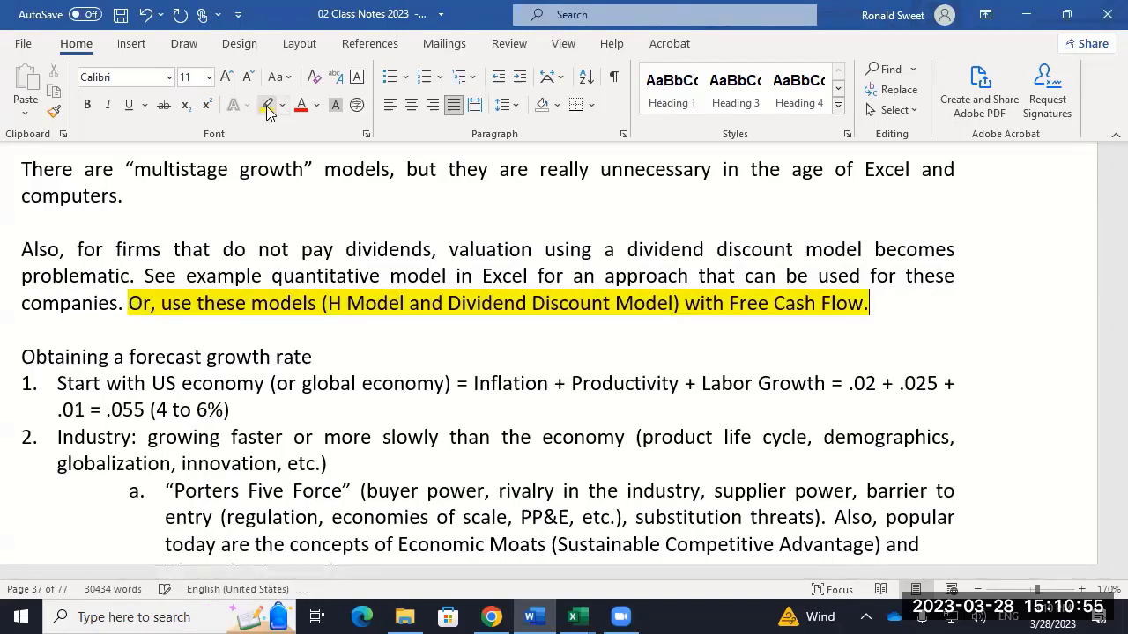
Insert '(Bloomberg: FCF per Share for Equity)' before the period and highlight the period yellow too.
{"action": "type", "text": "(Bloomberg:"}
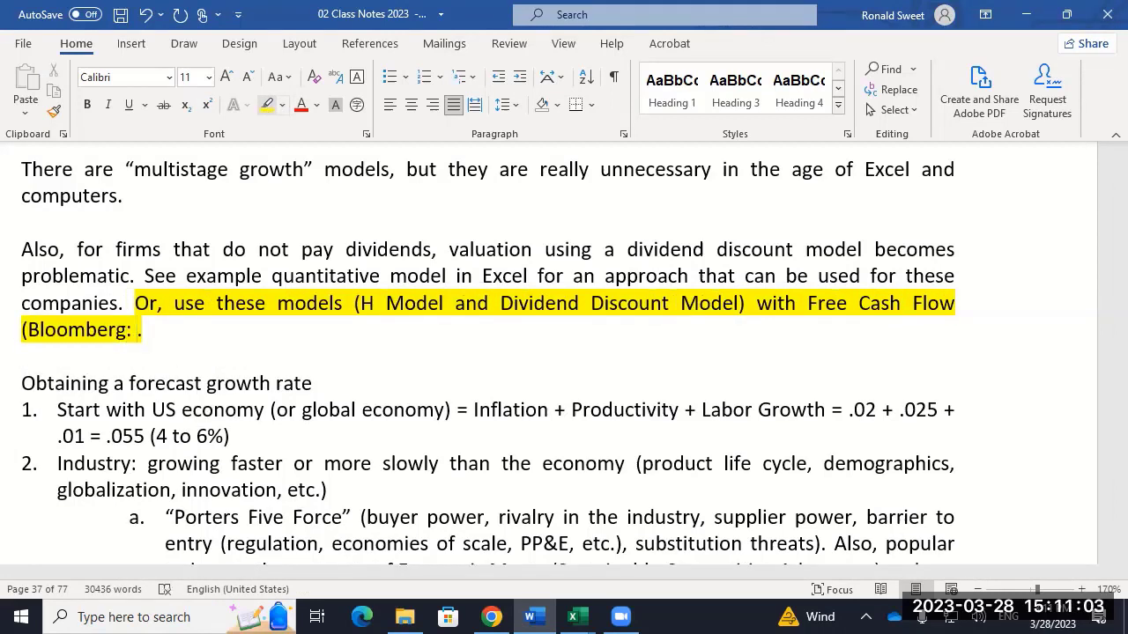
{"action": "type", "text": " FCF"}
{"action": "type", "text": " per Share "}
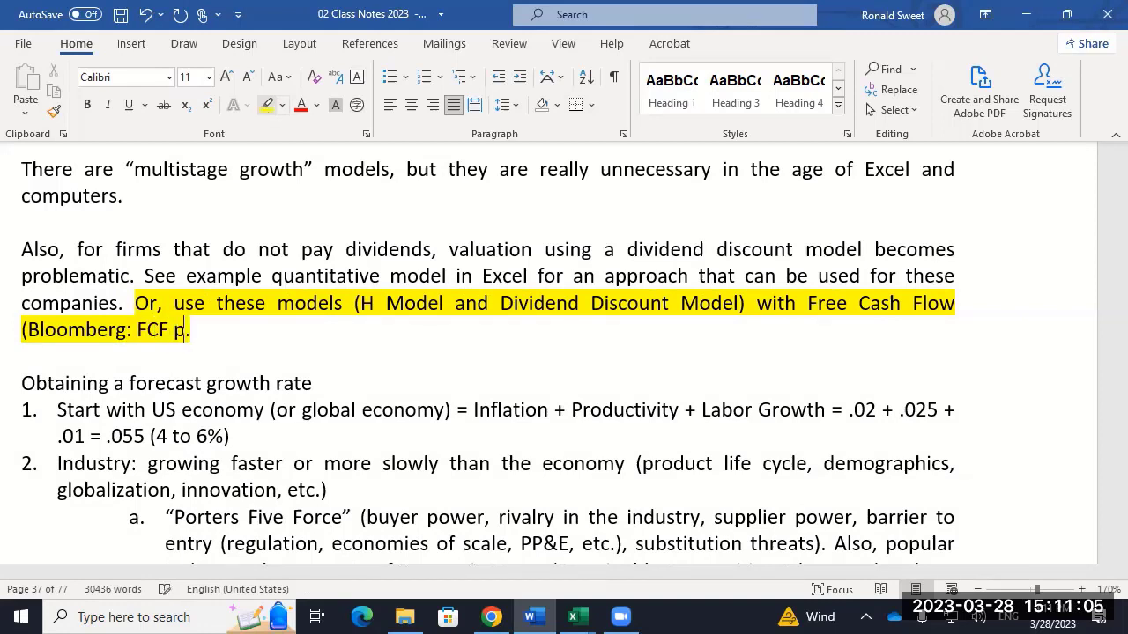
{"action": "type", "text": "for Eq"}
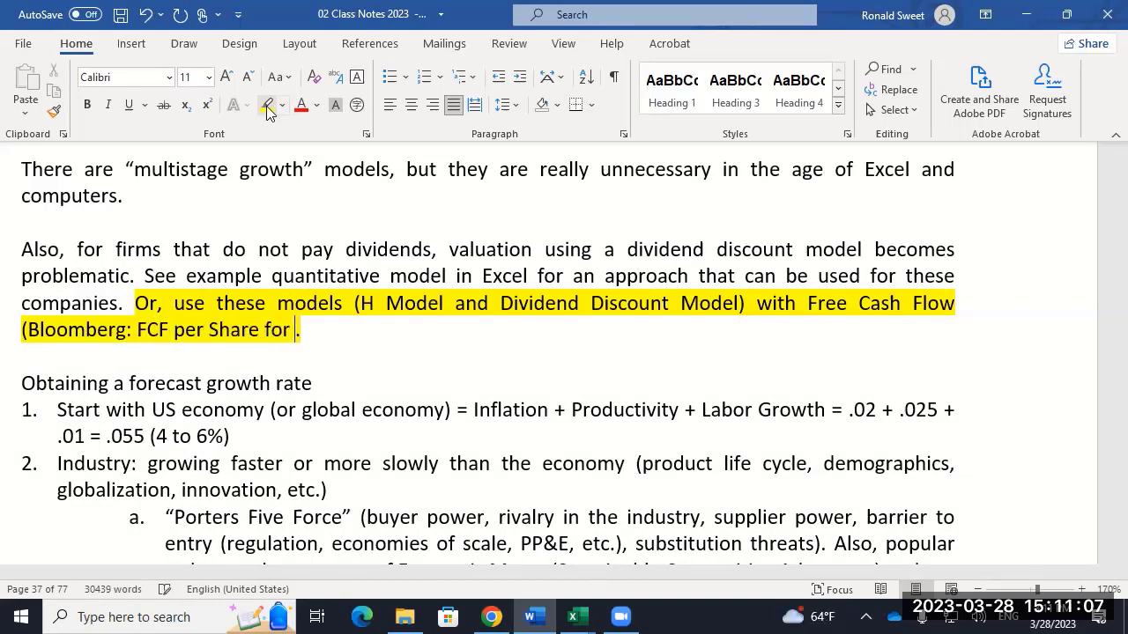
{"action": "key", "text": "BackSpace"}
{"action": "type", "text": "u"}
{"action": "key", "text": "BackSpace"}
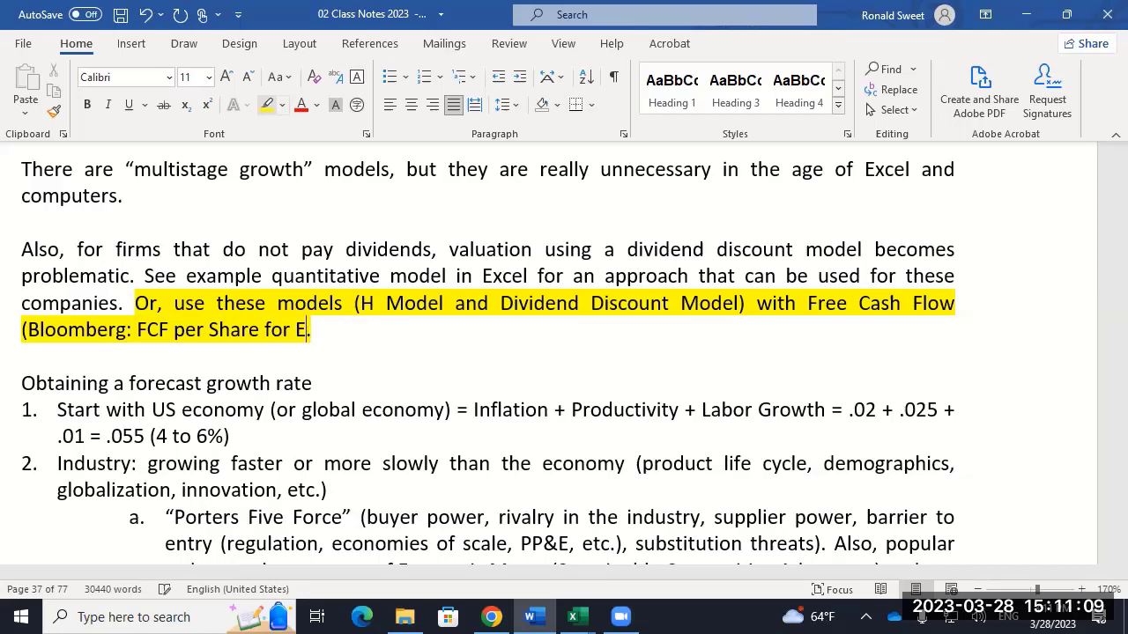
{"action": "type", "text": "quity)"}
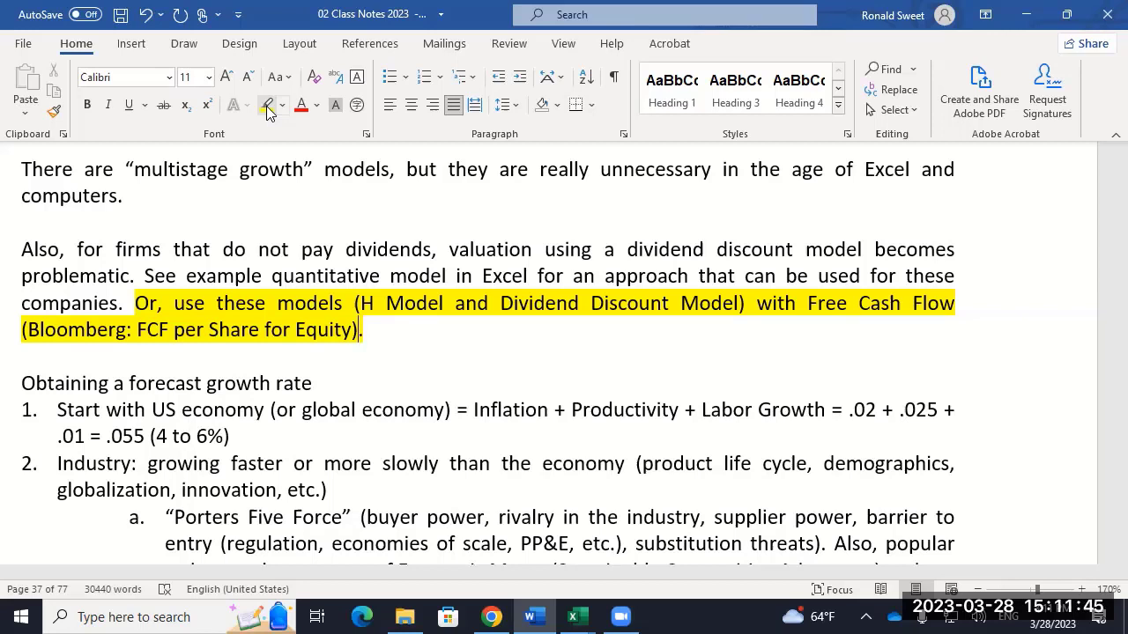
{"action": "left_click", "coordinate": [267, 105]}
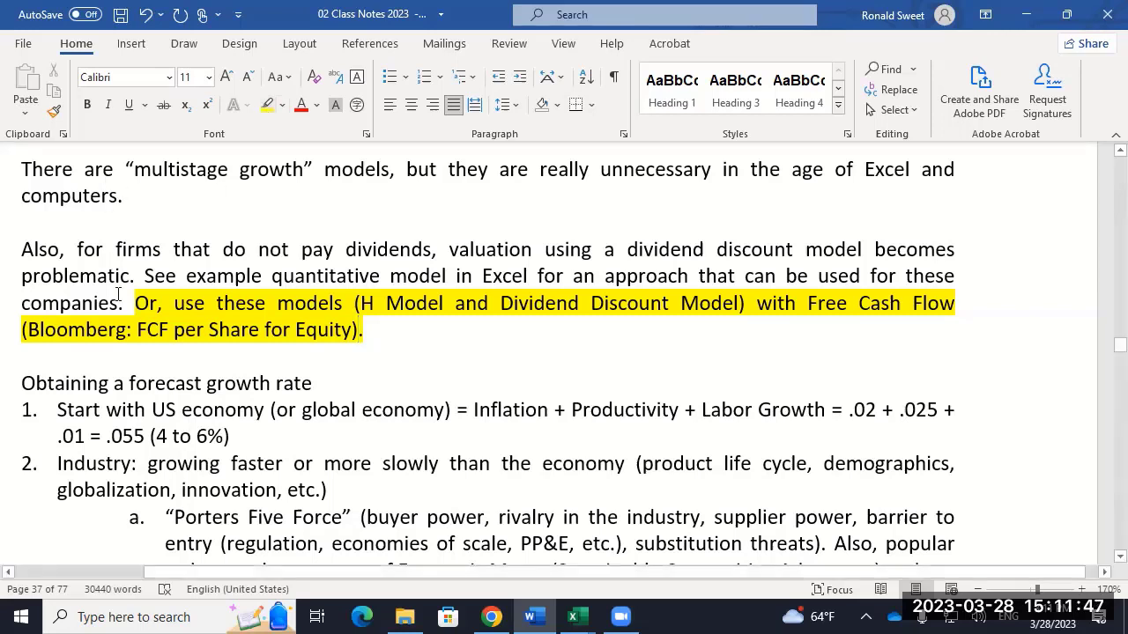
{"action": "double_click", "coordinate": [147, 329]}
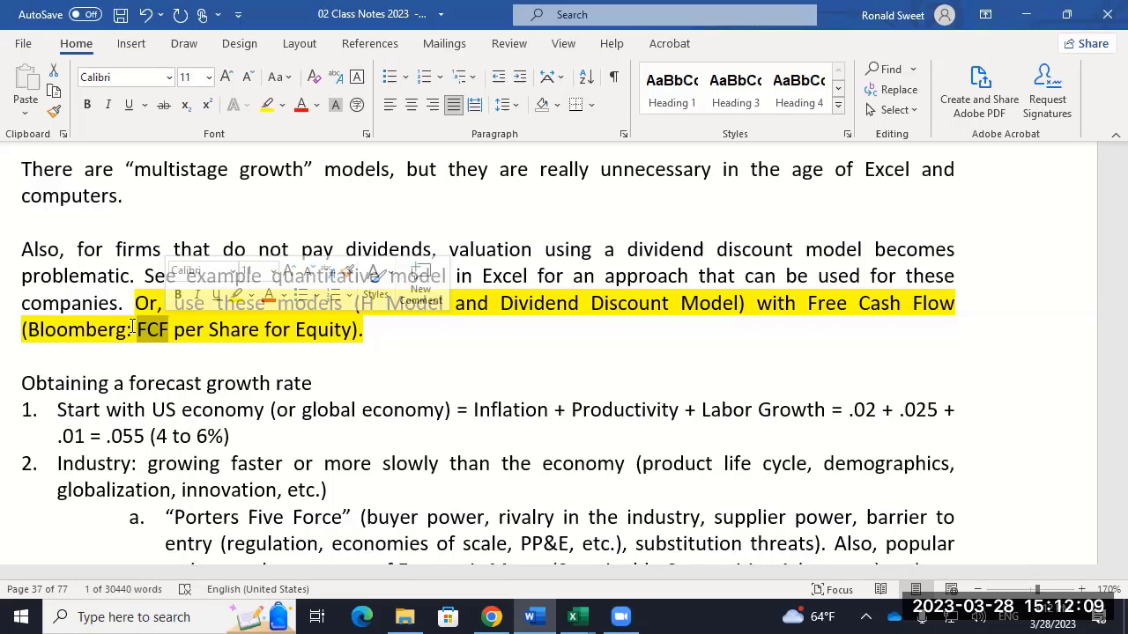
{"action": "left_click", "coordinate": [131, 327]}
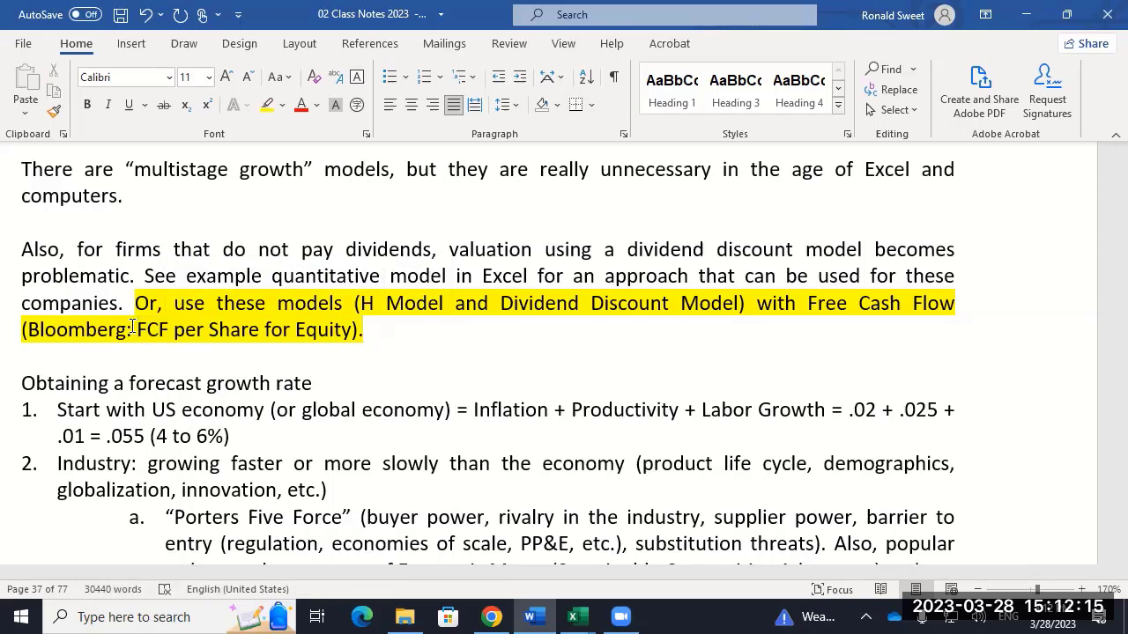
{"action": "left_click", "coordinate": [491, 616]}
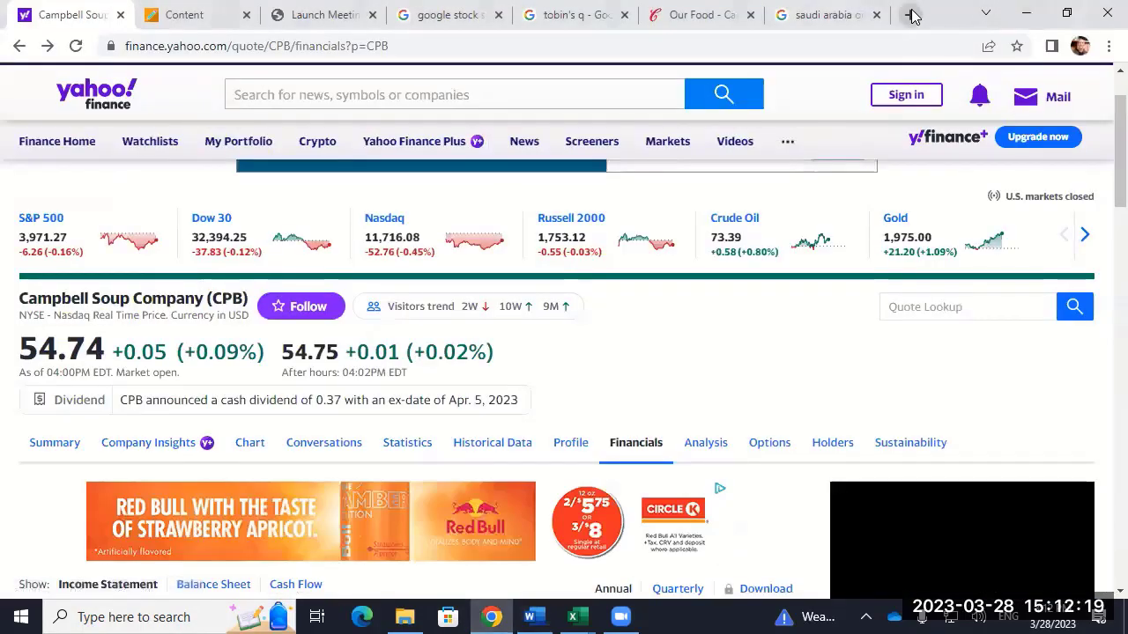
{"action": "key", "text": "ctrl+t"}
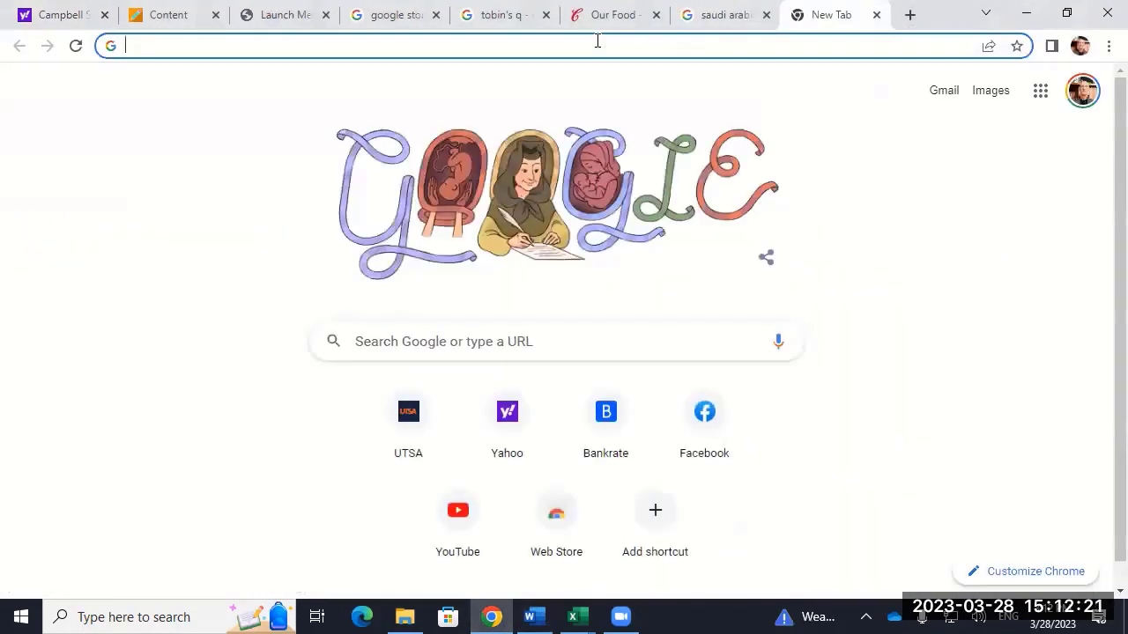
{"action": "type", "text": "www.youtube.co"}
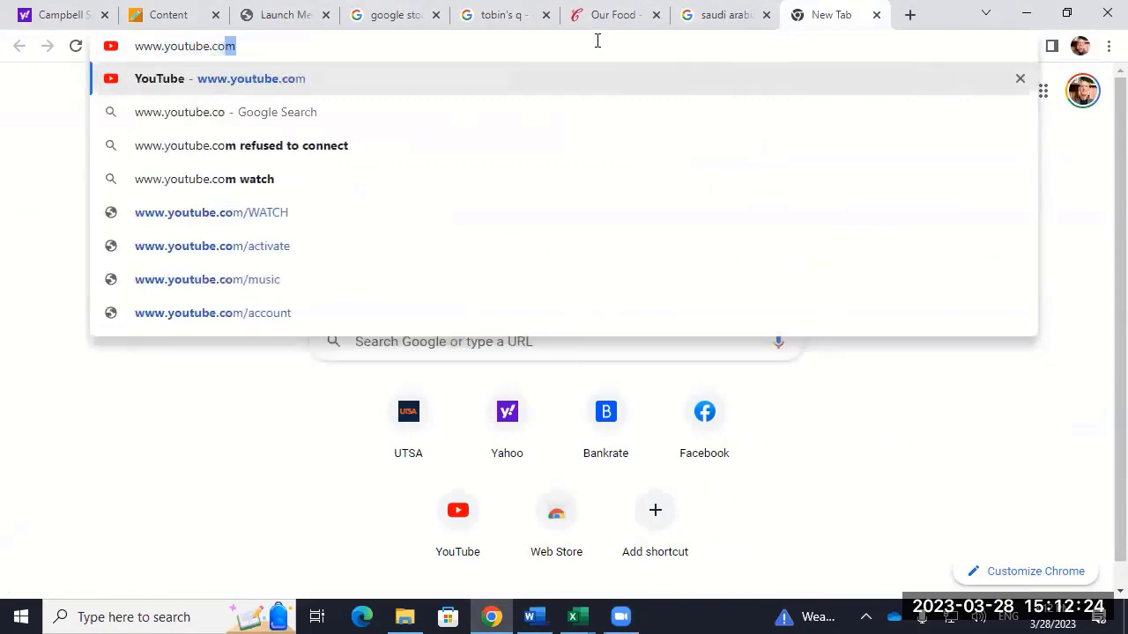
{"action": "key", "text": "Return"}
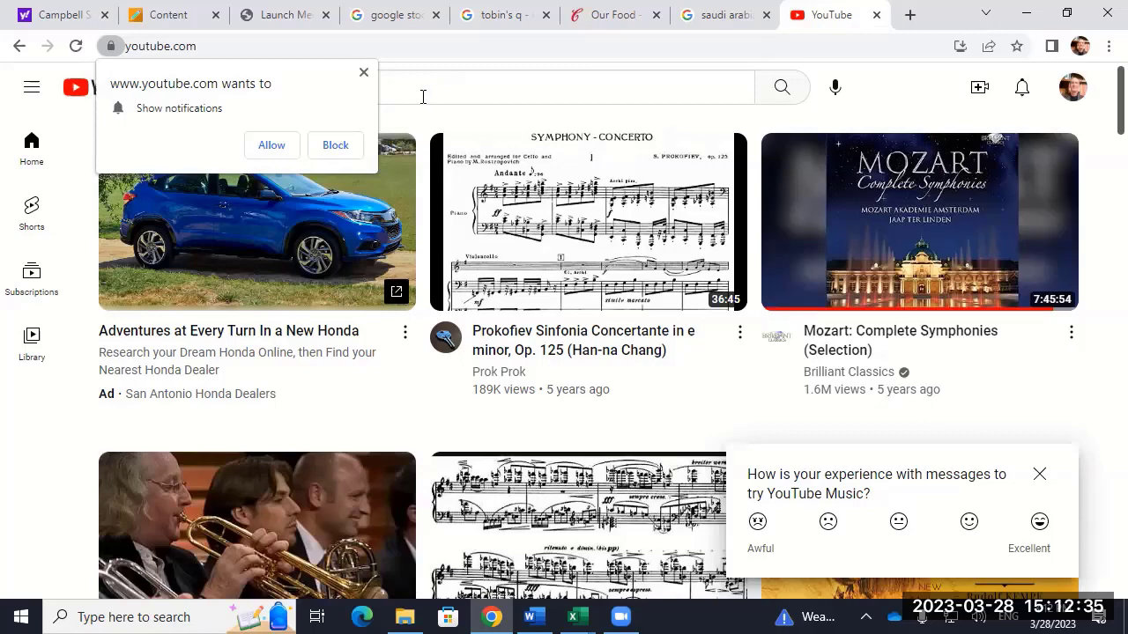
{"action": "left_click", "coordinate": [275, 146]}
Search YouTube for 'Investment Bank Valuation Model'.
{"action": "left_click", "coordinate": [319, 89]}
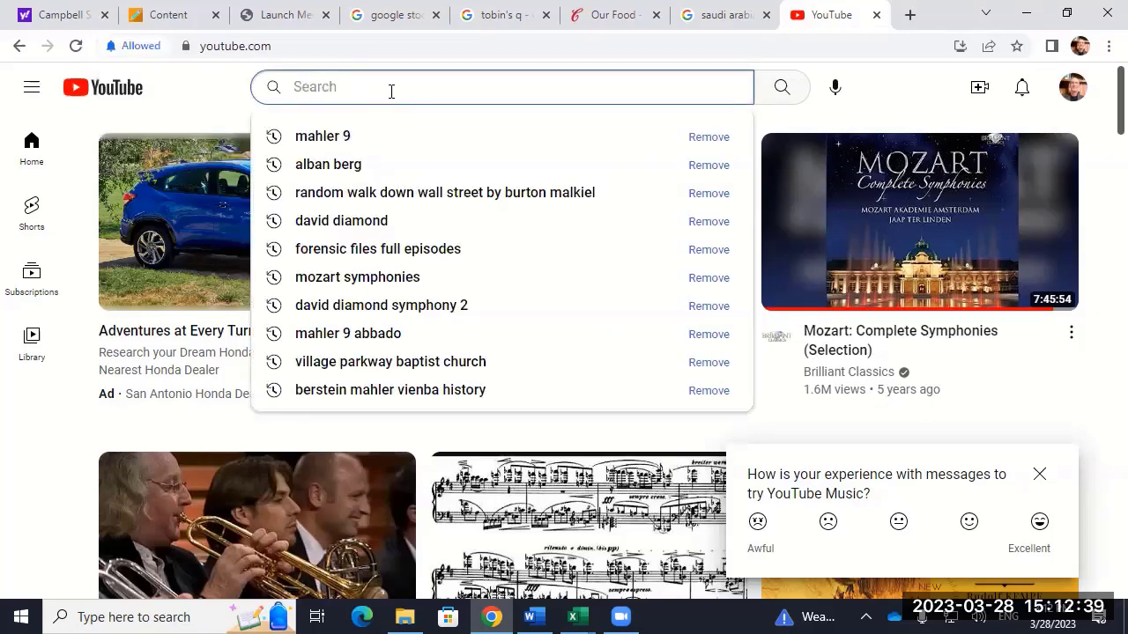
{"action": "type", "text": "Investment Ban"}
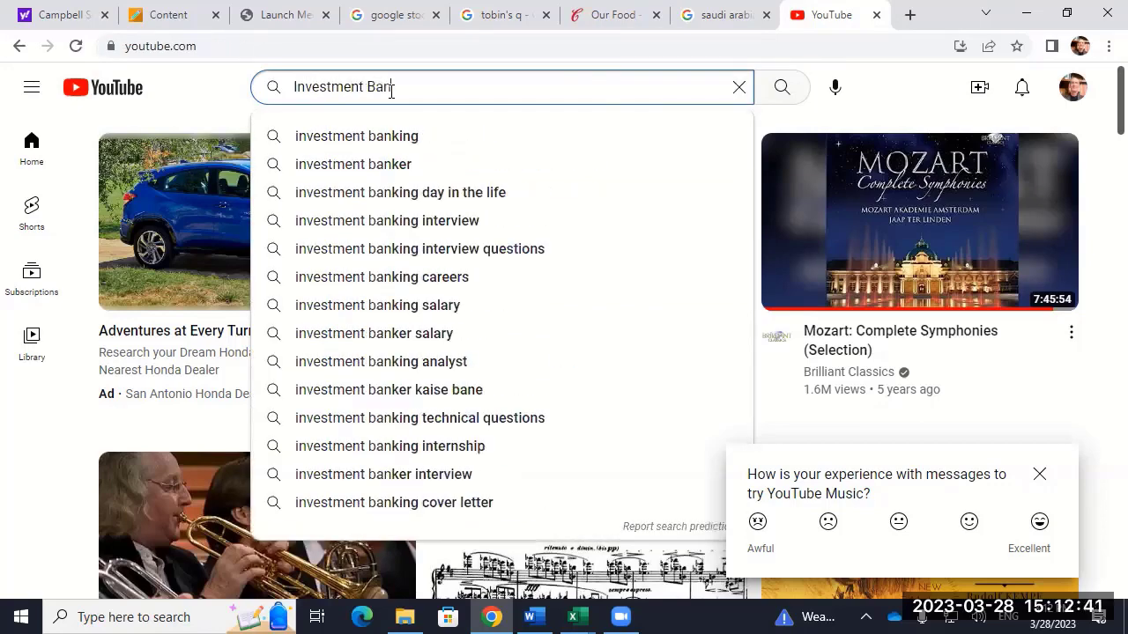
{"action": "type", "text": "k Valuation Model"}
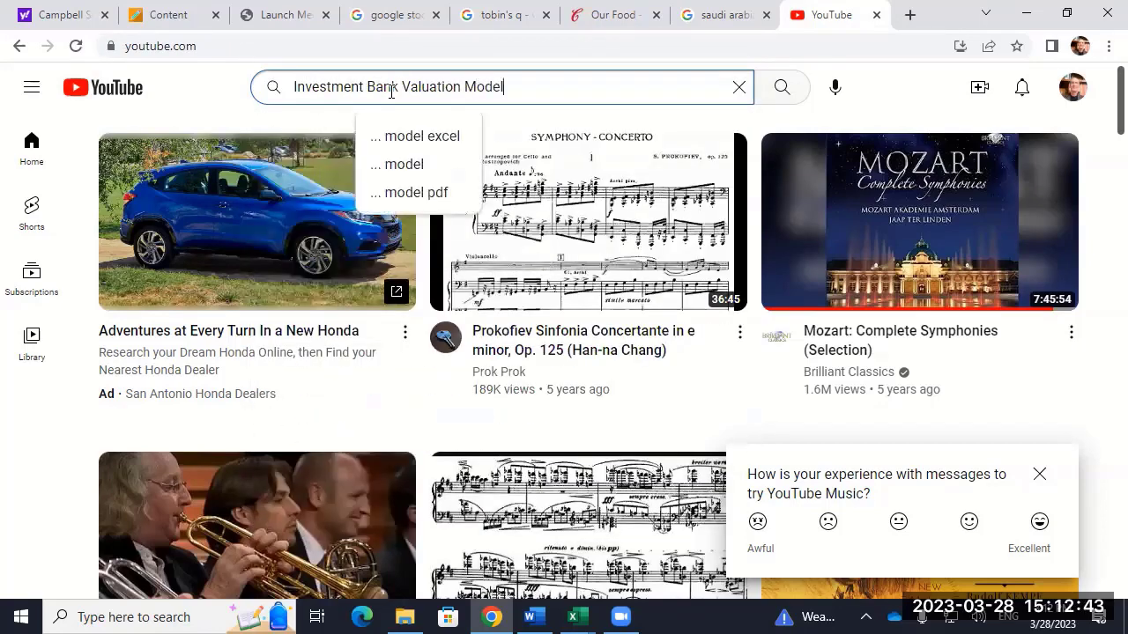
{"action": "key", "text": "Return"}
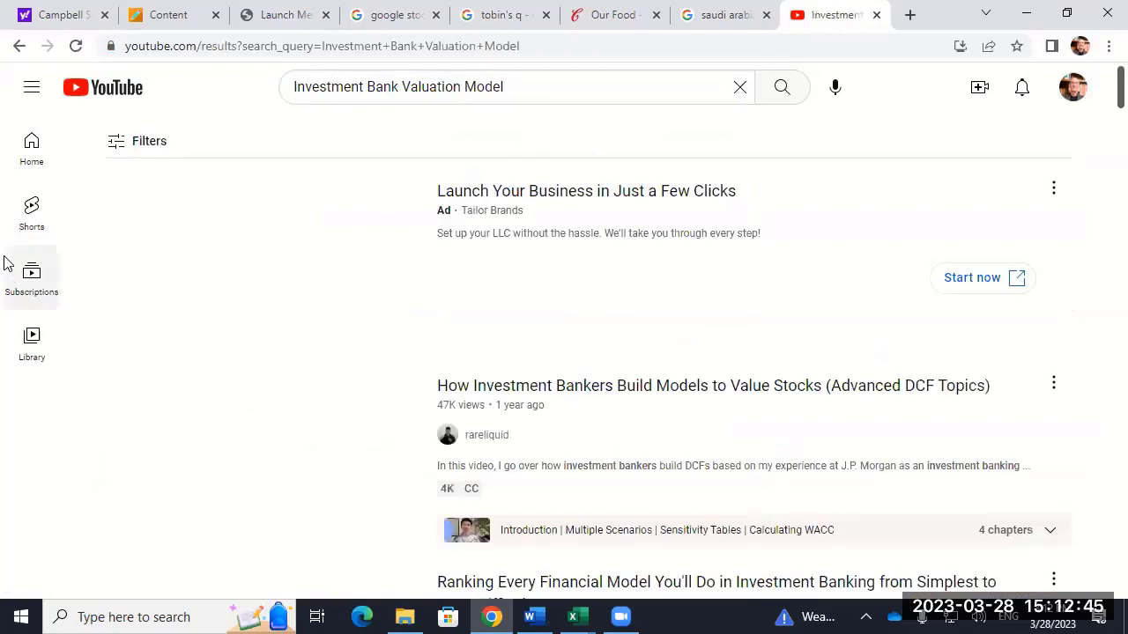
Browse the results and open Corporate Finance Institute's 'Valuation Methods' video.
{"action": "scroll", "coordinate": [58, 324], "scroll_direction": "down", "scroll_amount": 3}
{"action": "scroll", "coordinate": [60, 325], "scroll_direction": "down", "scroll_amount": 5}
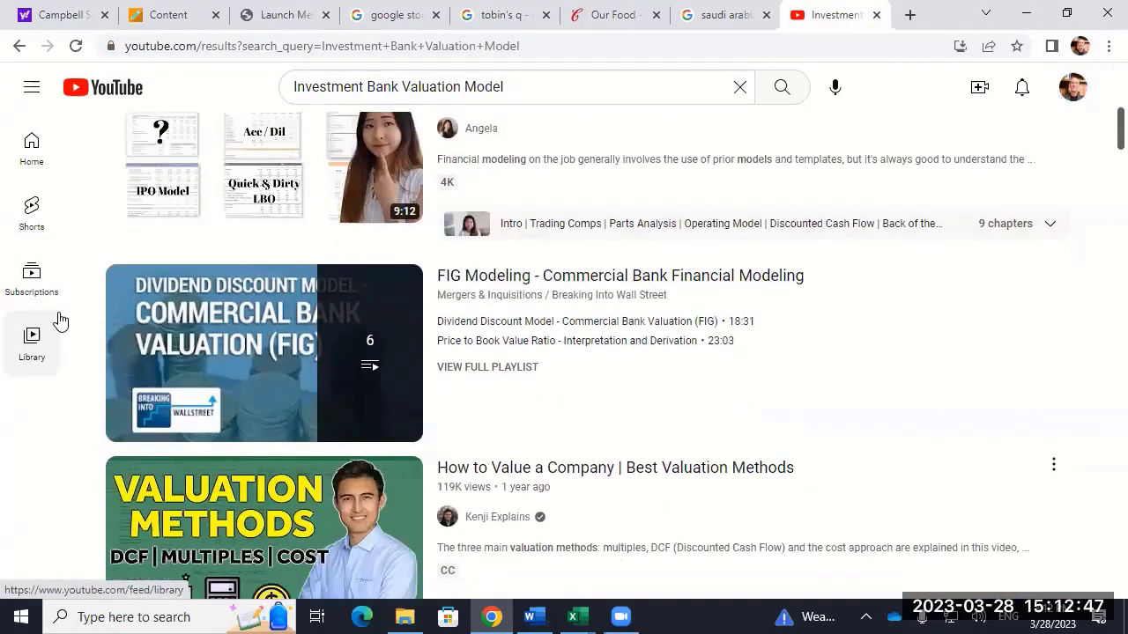
{"action": "scroll", "coordinate": [60, 319], "scroll_direction": "up", "scroll_amount": 1}
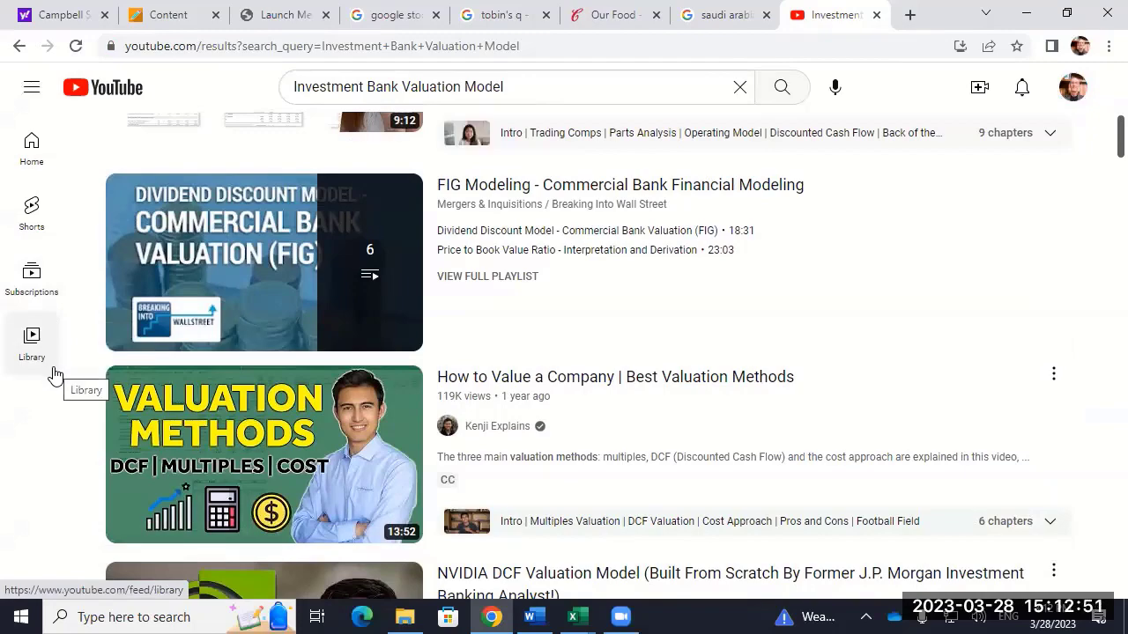
{"action": "scroll", "coordinate": [55, 375], "scroll_direction": "down", "scroll_amount": 2}
{"action": "scroll", "coordinate": [55, 376], "scroll_direction": "down", "scroll_amount": 4}
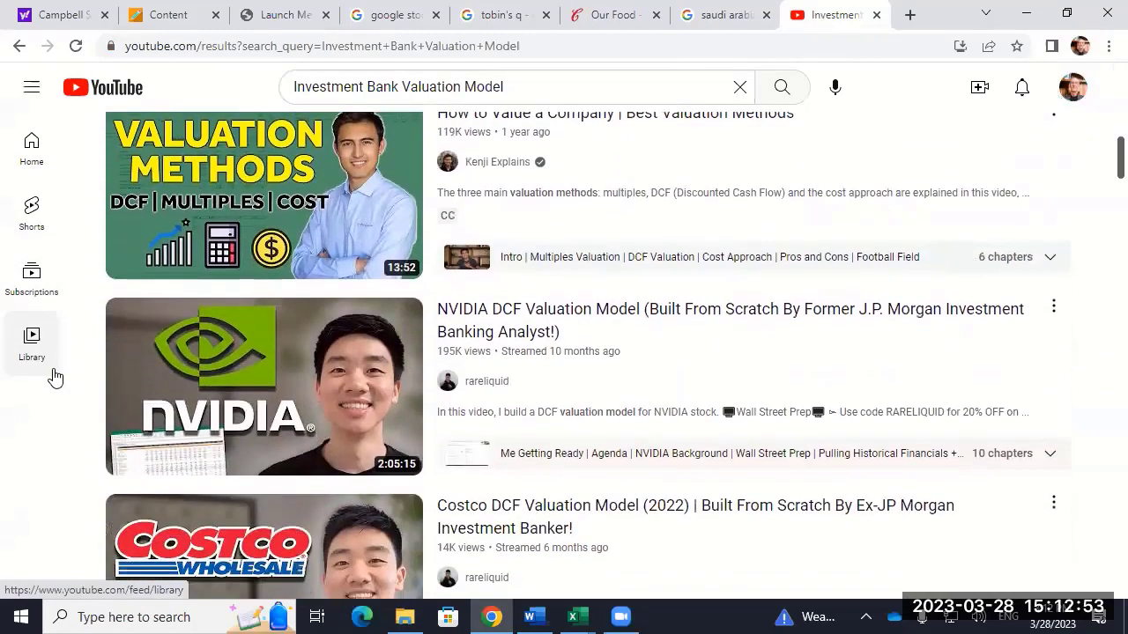
{"action": "scroll", "coordinate": [55, 376], "scroll_direction": "down", "scroll_amount": 3}
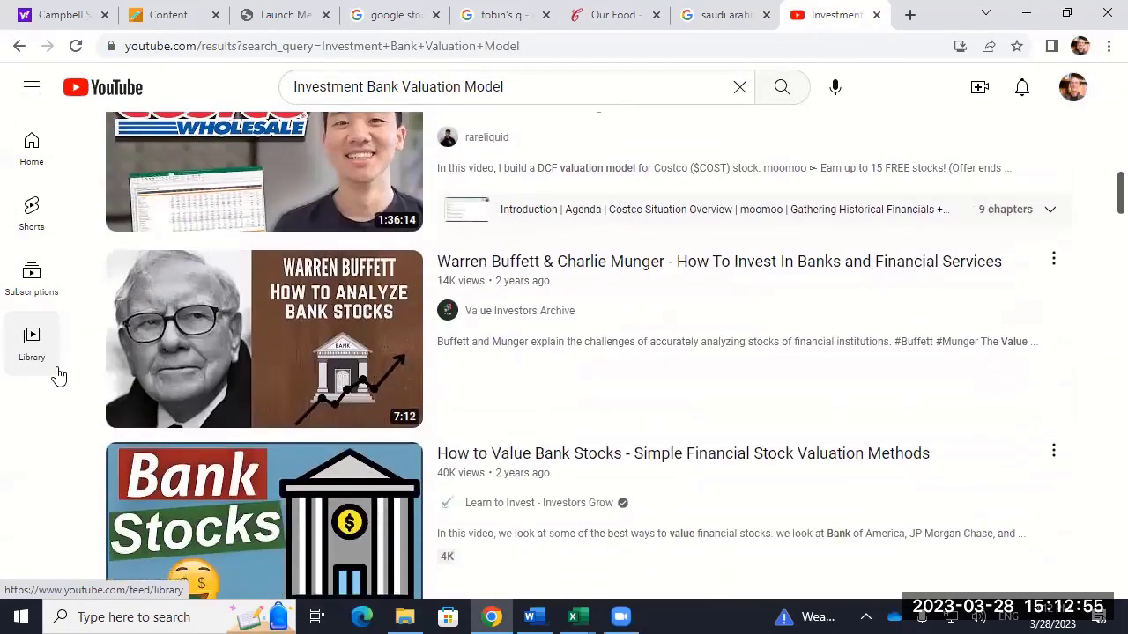
{"action": "scroll", "coordinate": [59, 376], "scroll_direction": "down", "scroll_amount": 4}
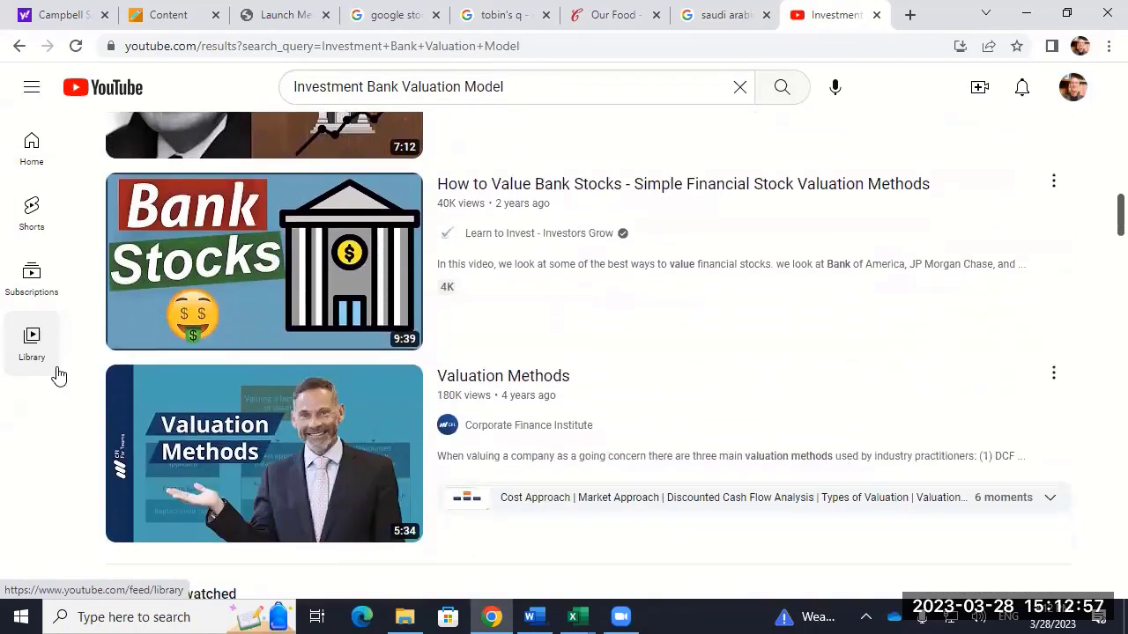
{"action": "scroll", "coordinate": [58, 376], "scroll_direction": "down", "scroll_amount": 1}
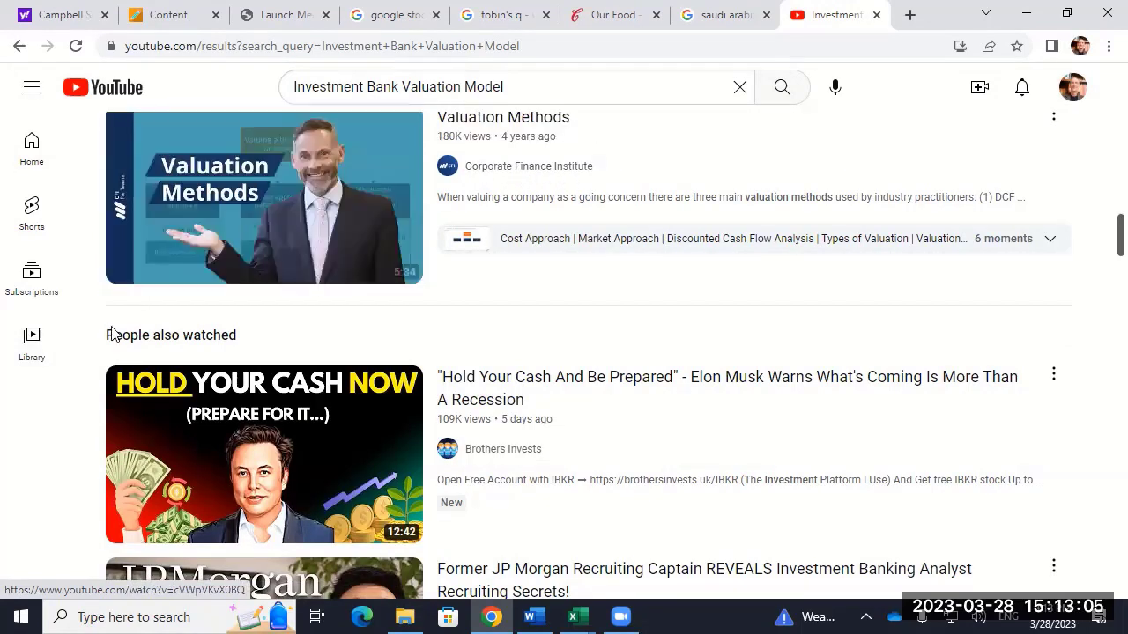
{"action": "left_click", "coordinate": [221, 191]}
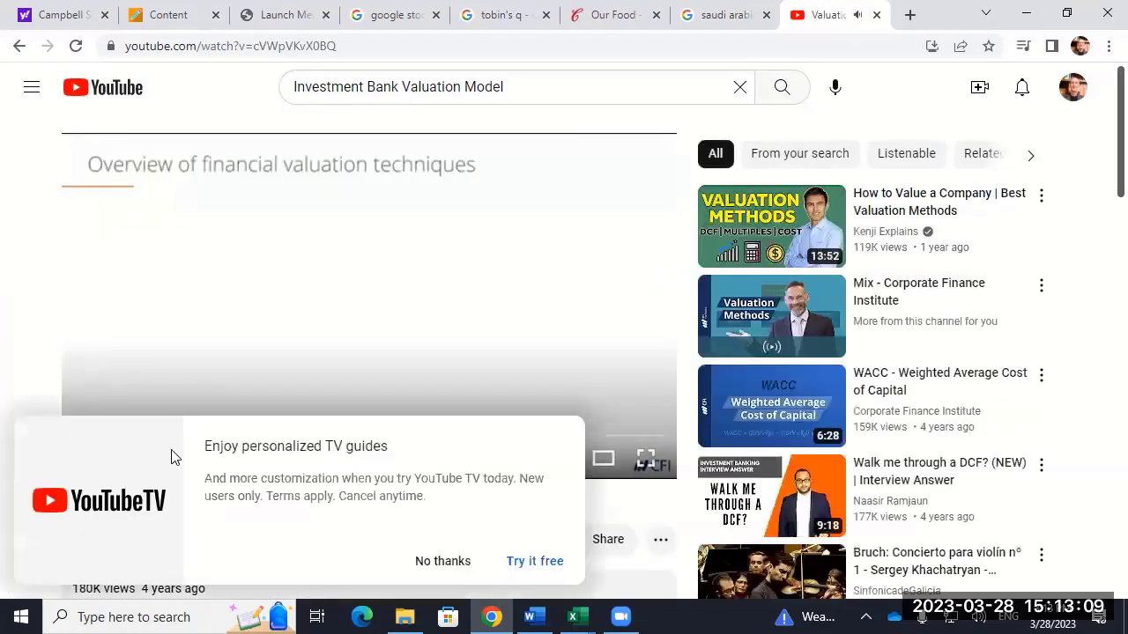
Dismiss the YouTube TV promo and skip the video ahead to about 2:31.
{"action": "left_click", "coordinate": [453, 564]}
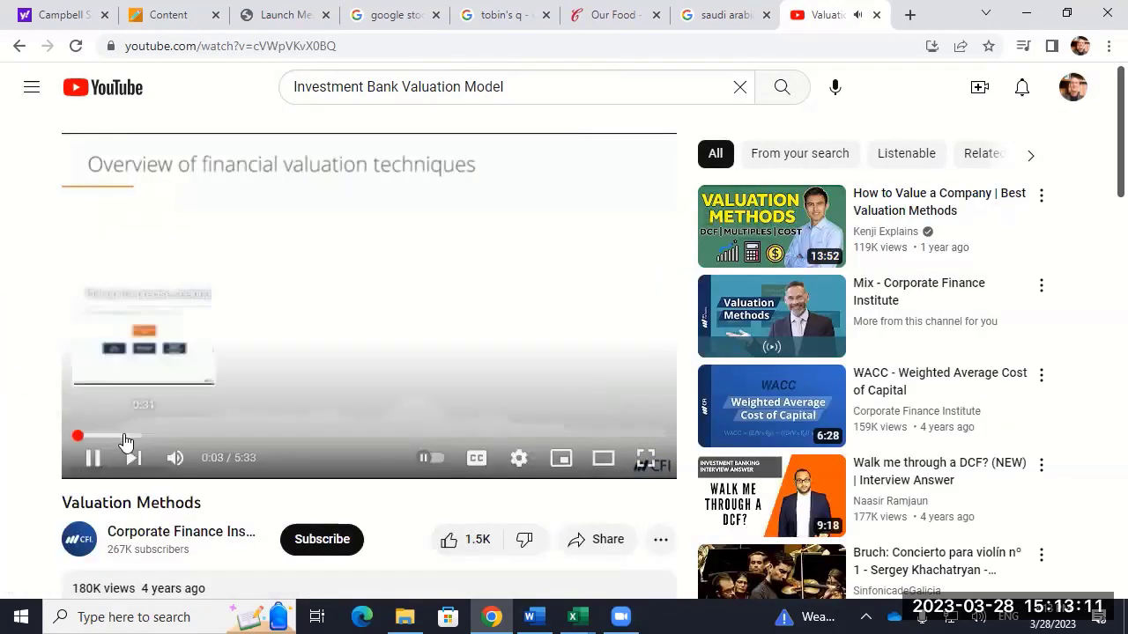
{"action": "left_click", "coordinate": [207, 436]}
{"action": "left_click", "coordinate": [342, 435]}
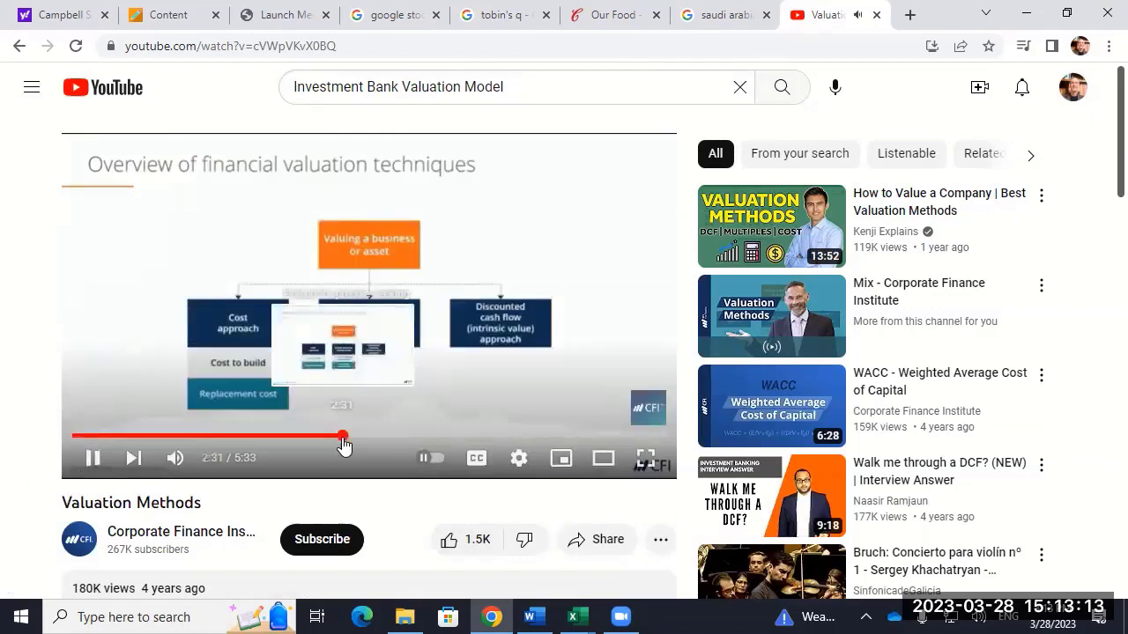
Close the video via the miniplayer, leaving the search results showing.
{"action": "left_click", "coordinate": [560, 457]}
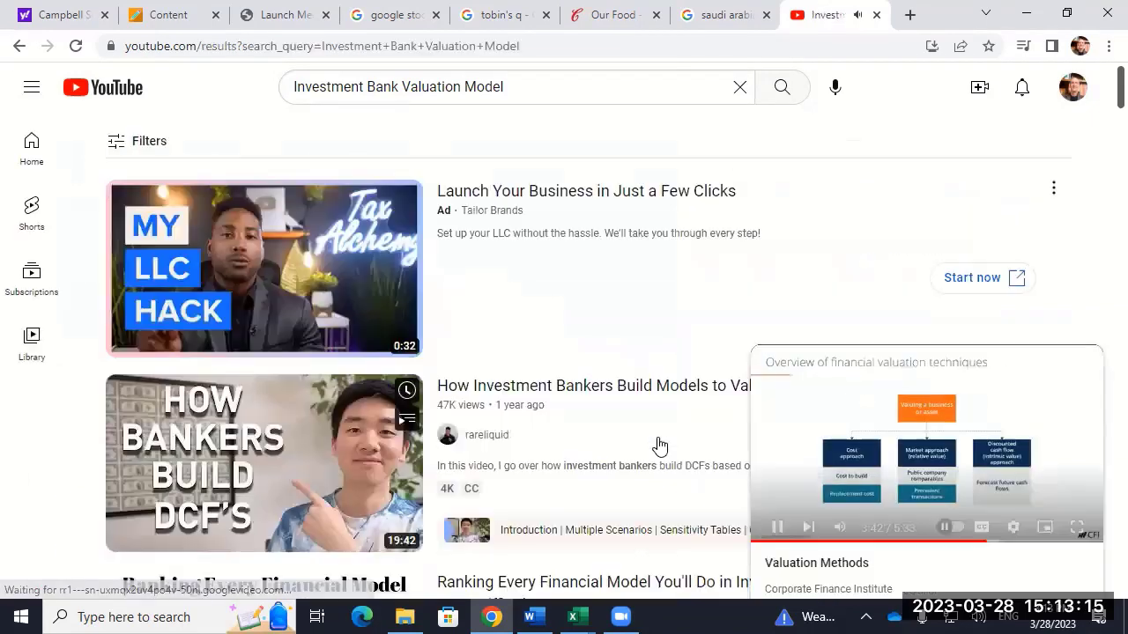
{"action": "mouse_move", "coordinate": [1087, 370]}
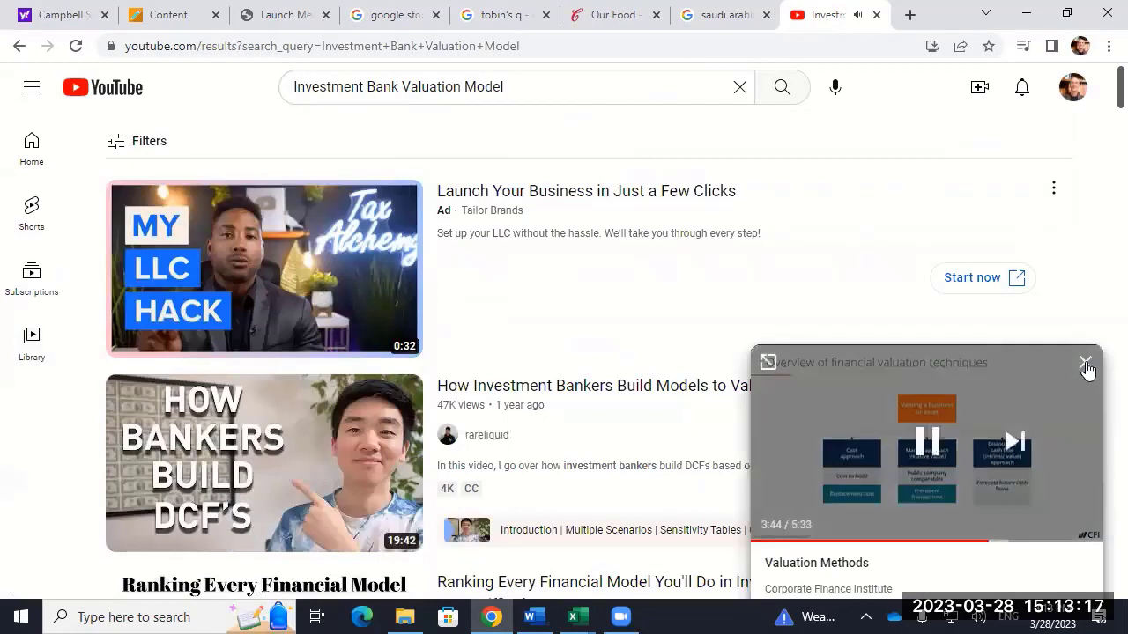
{"action": "left_click", "coordinate": [1085, 365]}
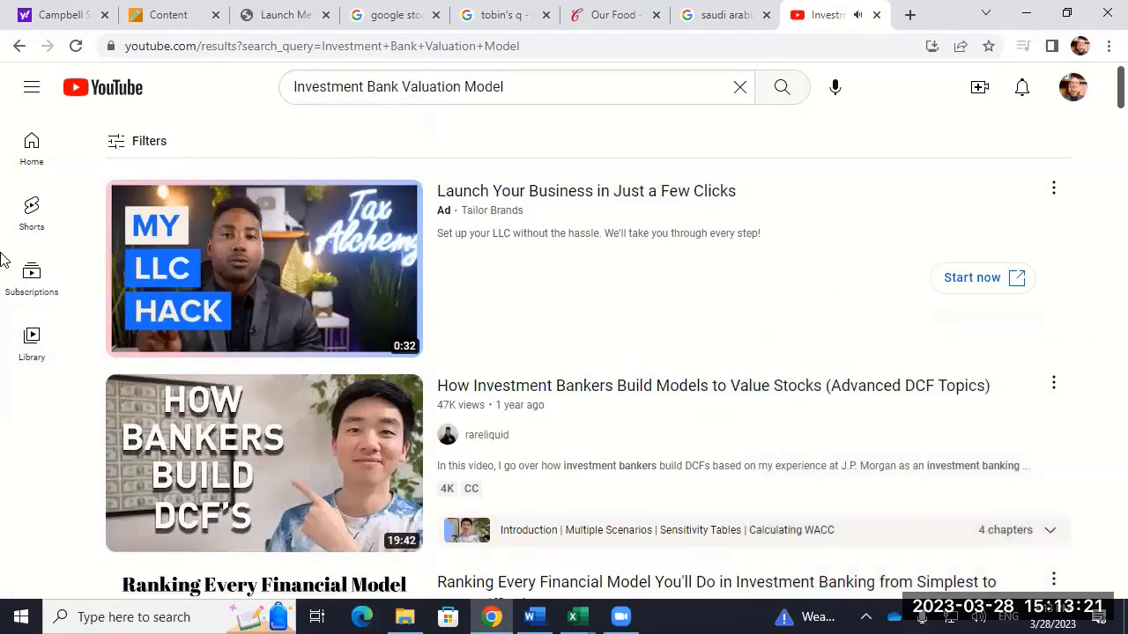
{"action": "scroll", "coordinate": [146, 363], "scroll_direction": "down", "scroll_amount": 4}
{"action": "scroll", "coordinate": [141, 358], "scroll_direction": "up", "scroll_amount": 2}
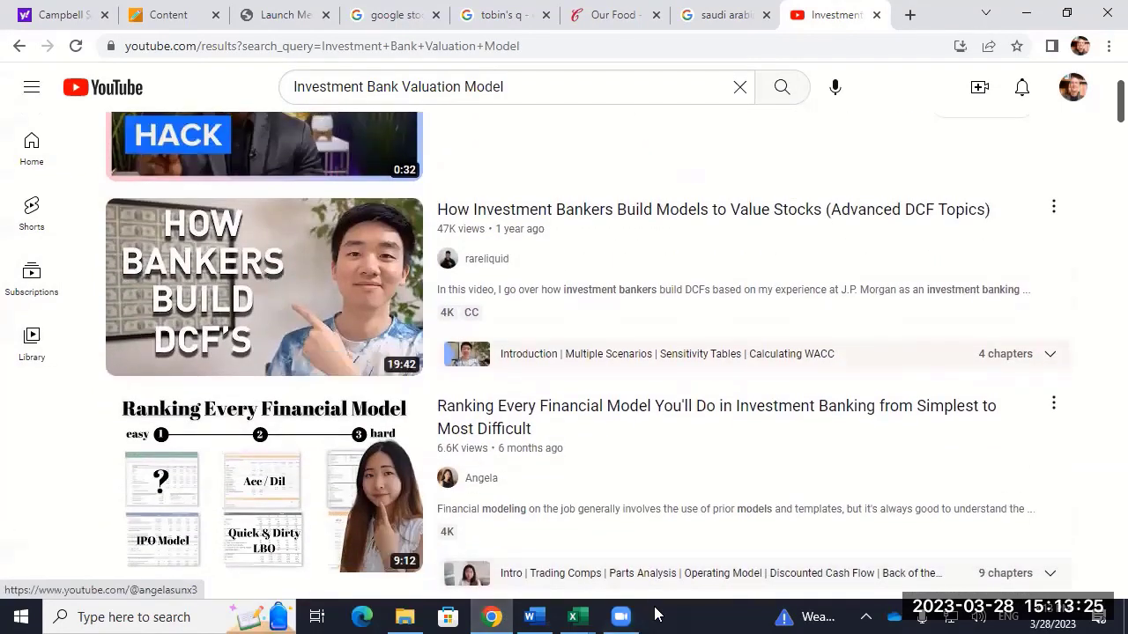
{"action": "left_click", "coordinate": [572, 617]}
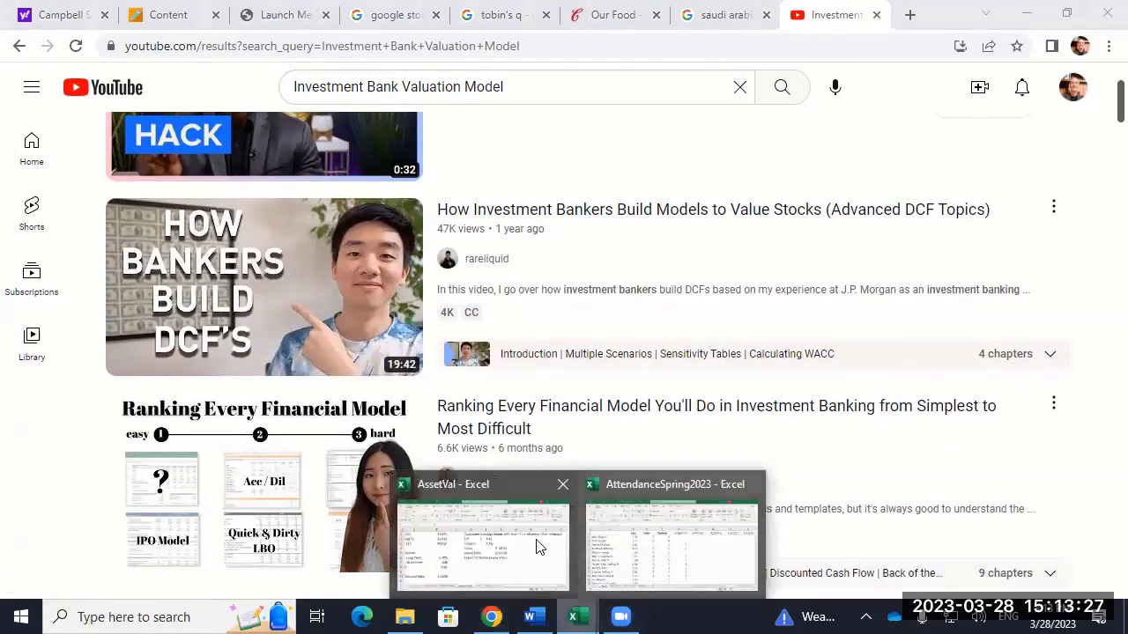
Add a new Sheet3 to the AssetVal workbook and go to cell A2.
{"action": "left_click", "coordinate": [483, 539]}
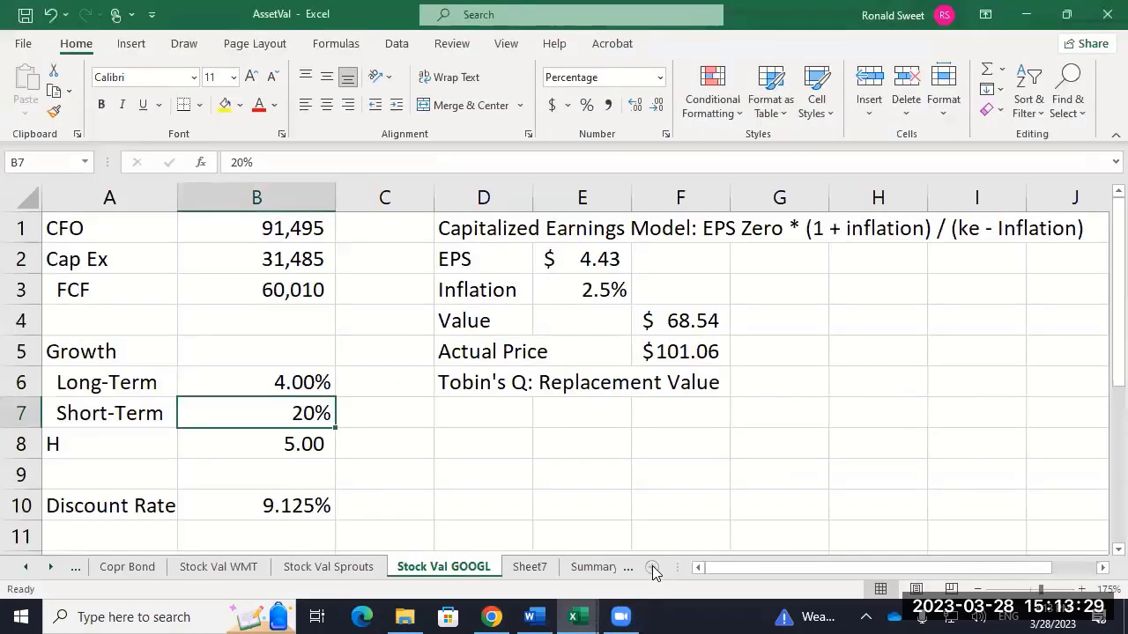
{"action": "left_click", "coordinate": [652, 568]}
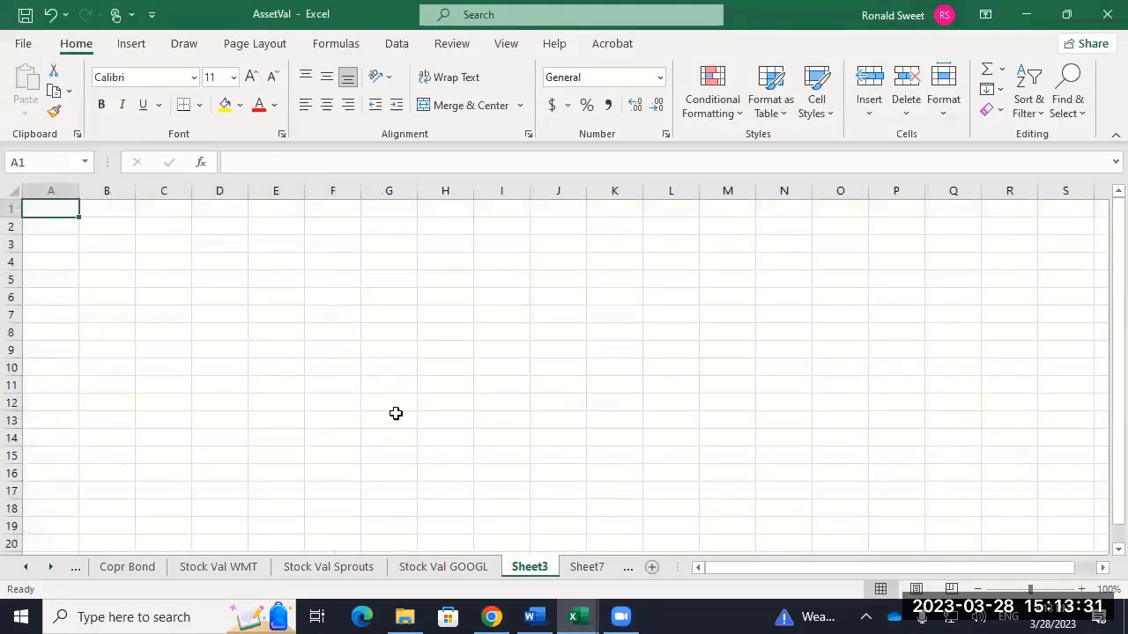
{"action": "key", "text": "Down"}
{"action": "key", "text": "Down"}
{"action": "key", "text": "Down"}
{"action": "key", "text": "Down"}
{"action": "key", "text": "Down"}
{"action": "key", "text": "Up"}
{"action": "key", "text": "Up"}
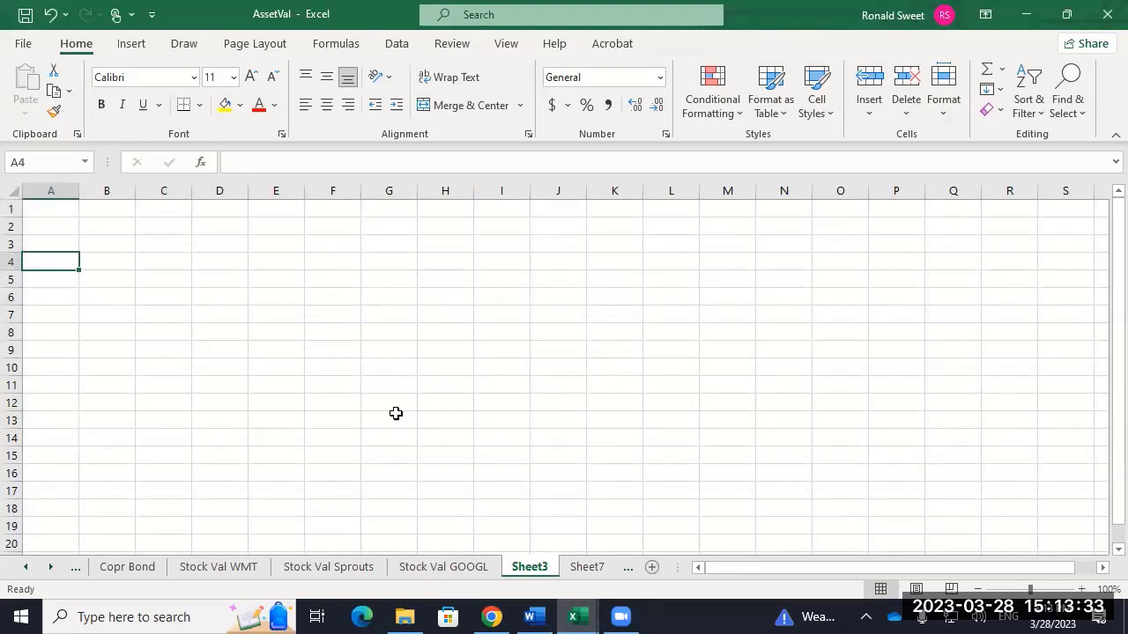
{"action": "key", "text": "Up"}
{"action": "key", "text": "Up"}
Enter labels Revenue, EBIT and Dep in A2, A4 and A6.
{"action": "type", "text": "Reven"}
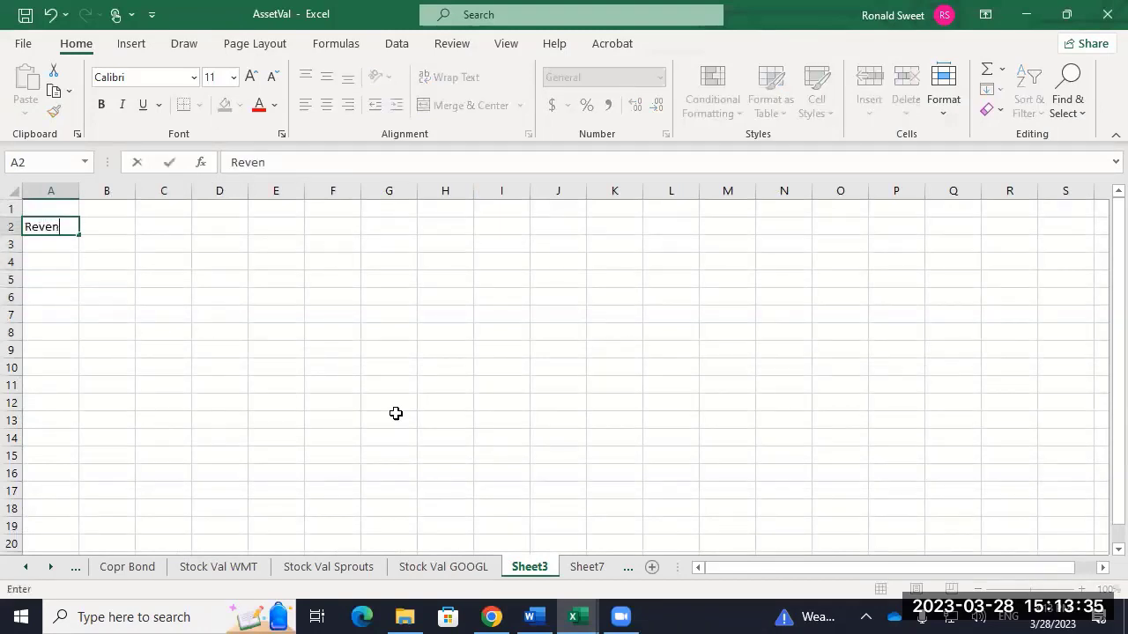
{"action": "type", "text": "ue"}
{"action": "key", "text": "Return"}
{"action": "key", "text": "Down"}
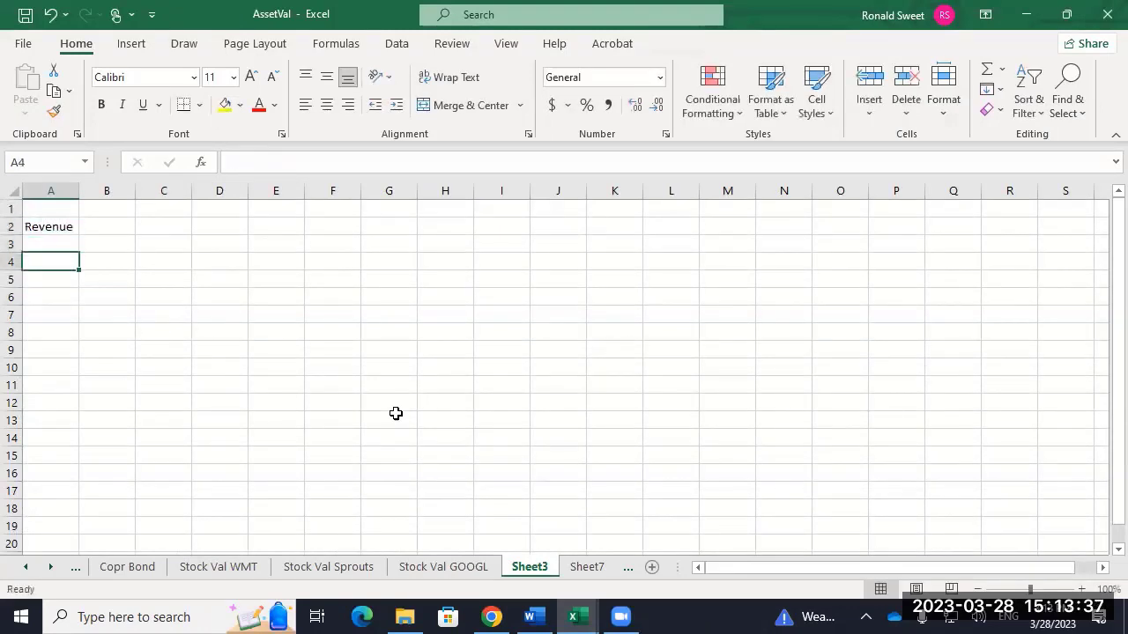
{"action": "type", "text": "EBIT"}
{"action": "key", "text": "Return"}
{"action": "key", "text": "Down"}
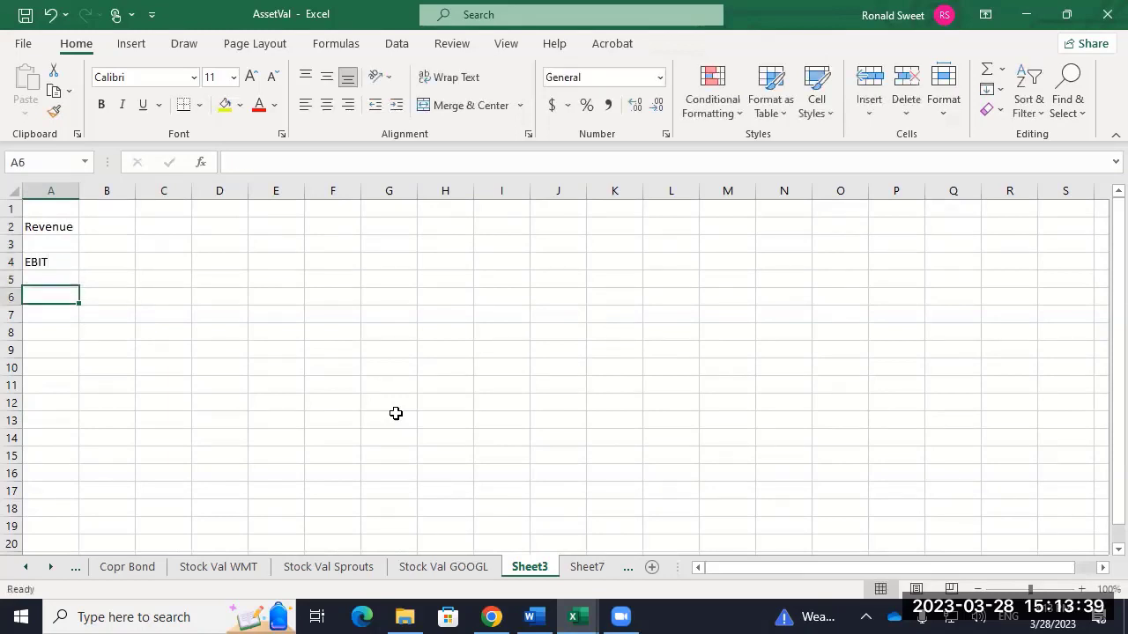
{"action": "type", "text": "Dep"}
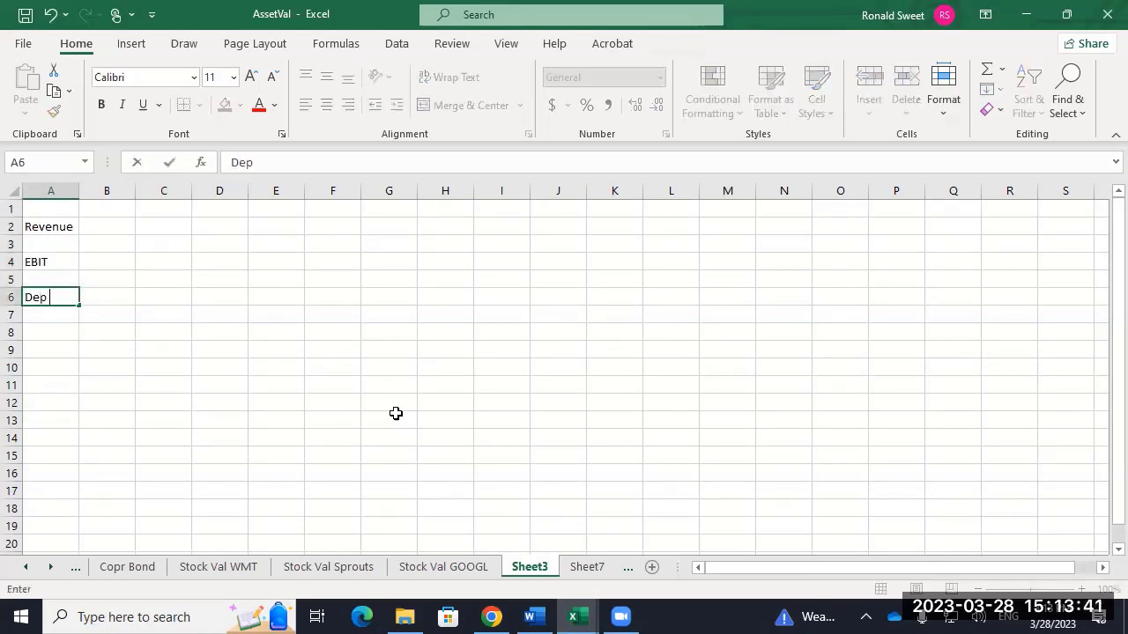
{"action": "key", "text": "Return"}
Enter Taxes in A8 and Free Cash Flow in A10.
{"action": "key", "text": "Down"}
{"action": "key", "text": "Down"}
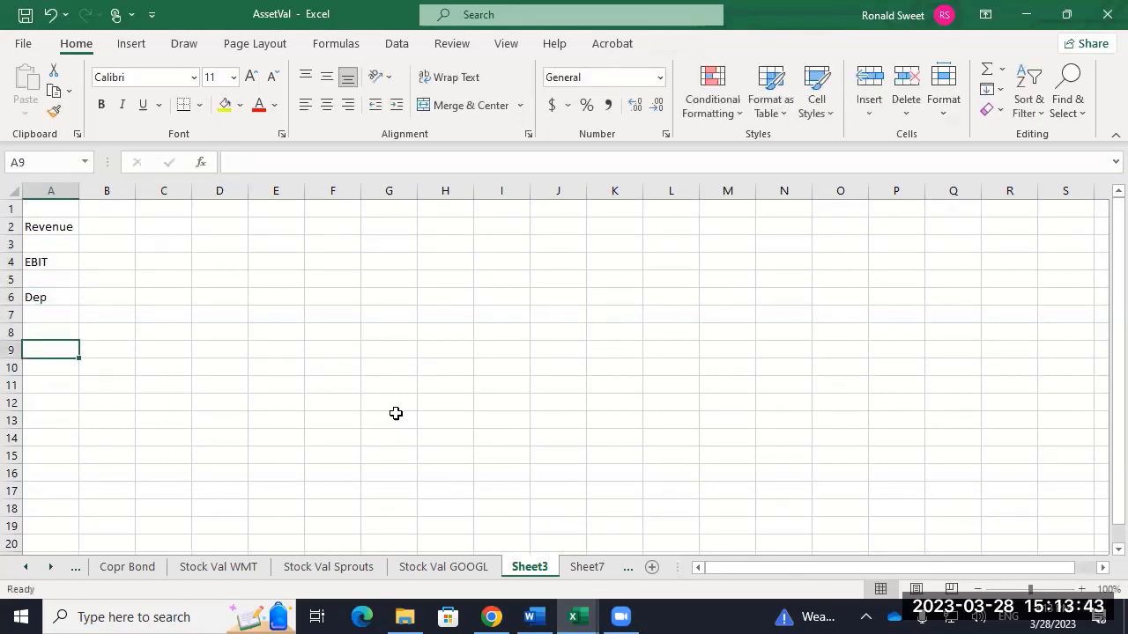
{"action": "key", "text": "Up"}
{"action": "type", "text": "Taxes"}
{"action": "key", "text": "Return"}
{"action": "key", "text": "Down"}
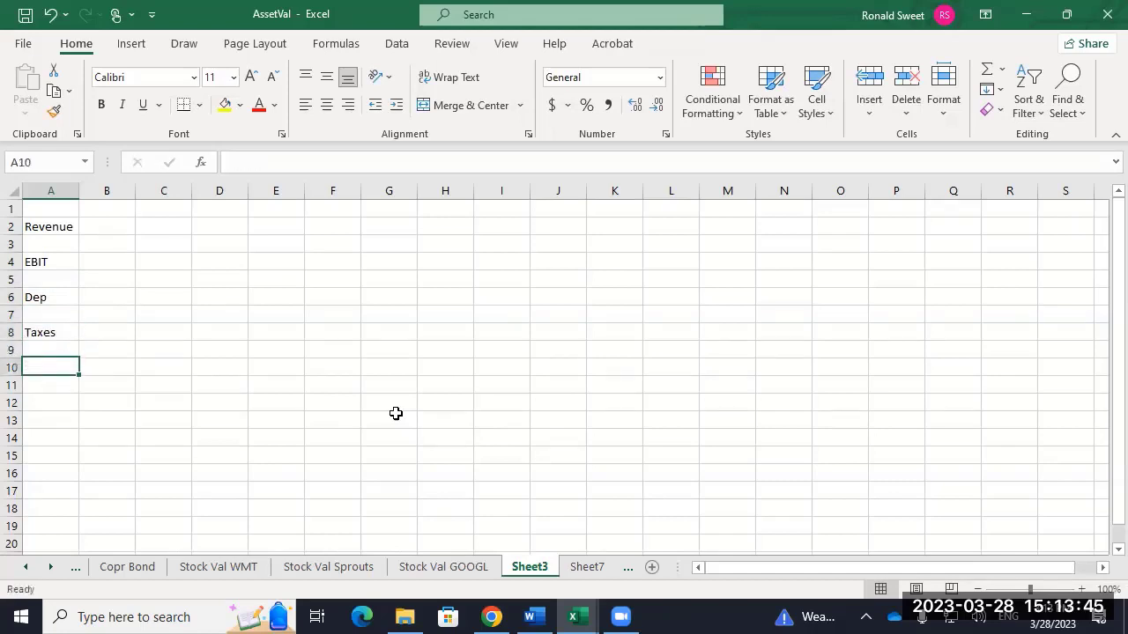
{"action": "type", "text": "Free C"}
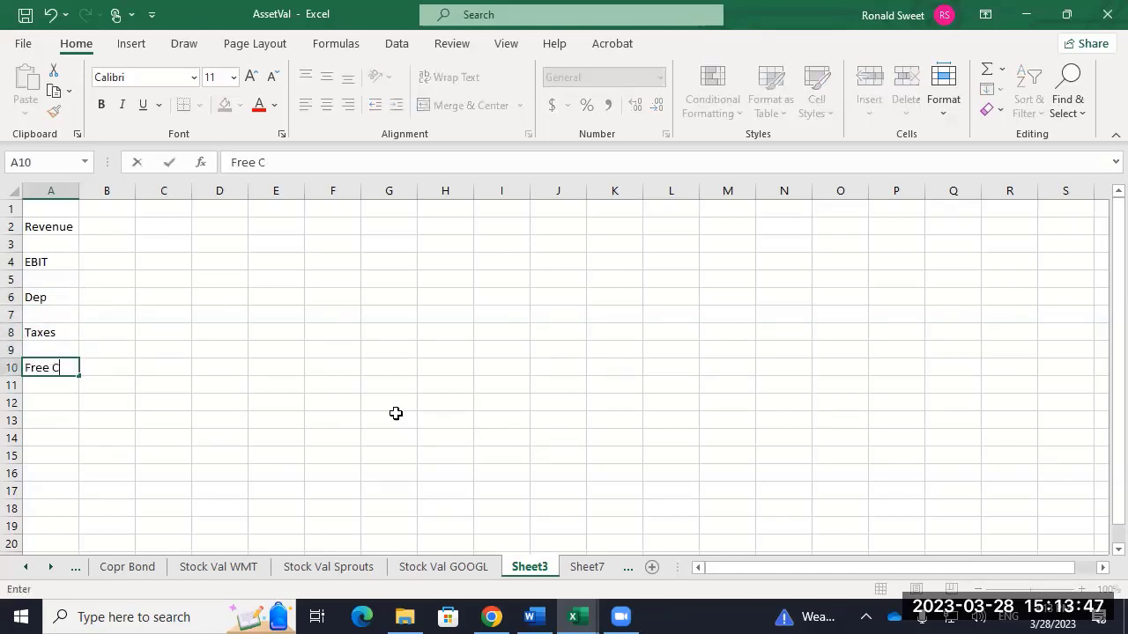
{"action": "type", "text": "ash Flow"}
{"action": "key", "text": "Return"}
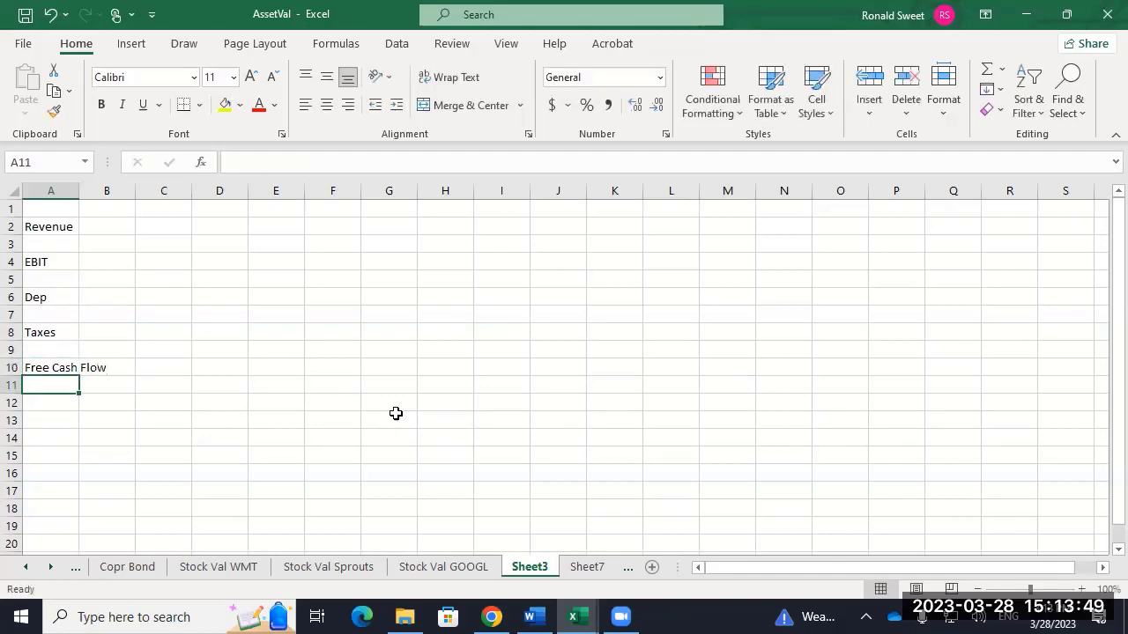
{"action": "key", "text": "ctrl+Home"}
{"action": "key", "text": "Right"}
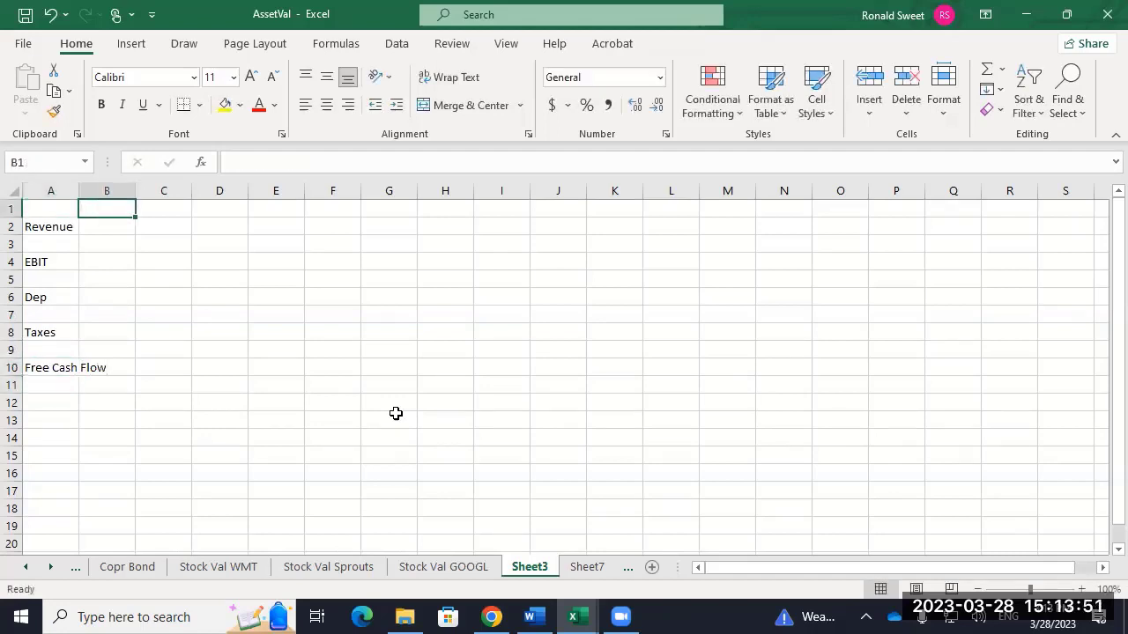
Put 2024 in B1 and a +1 formula in C1 giving 2025.
{"action": "type", "text": "2024"}
{"action": "key", "text": "Right"}
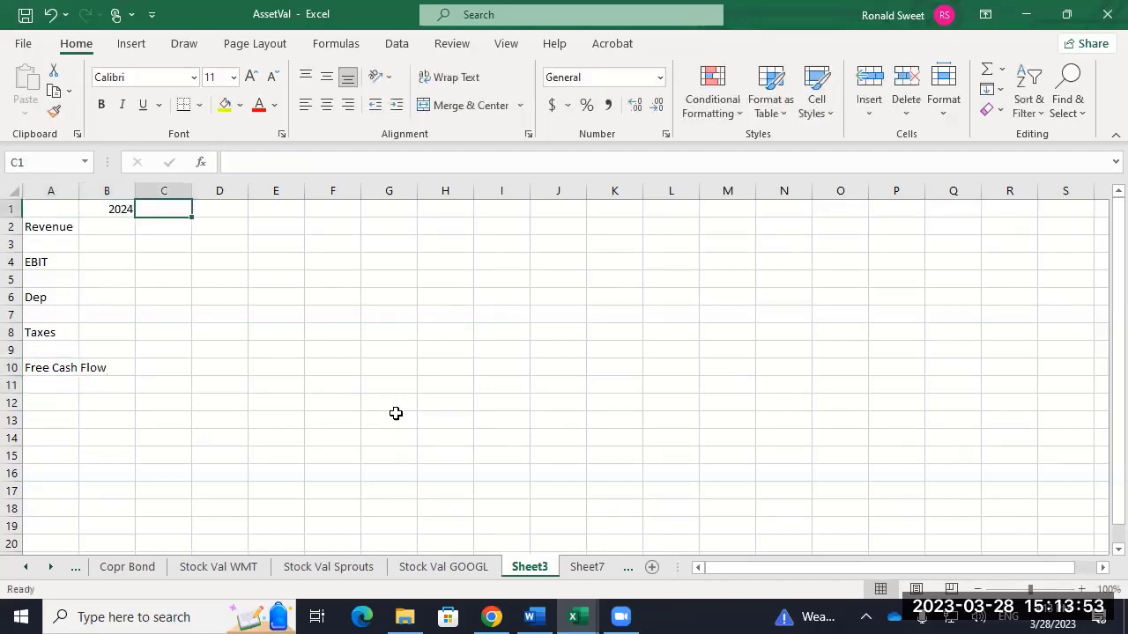
{"action": "type", "text": "+"}
{"action": "key", "text": "Left"}
{"action": "type", "text": "+1"}
{"action": "key", "text": "Return"}
Copy the C1 year formula across to F1 so the headers run to 2028.
{"action": "key", "text": "Up"}
{"action": "key", "text": "ctrl+c"}
{"action": "key", "text": "shift+Right"}
{"action": "key", "text": "shift+Right"}
{"action": "key", "text": "shift+Right"}
{"action": "key", "text": "Return"}
{"action": "key", "text": "Left"}
{"action": "key", "text": "Left"}
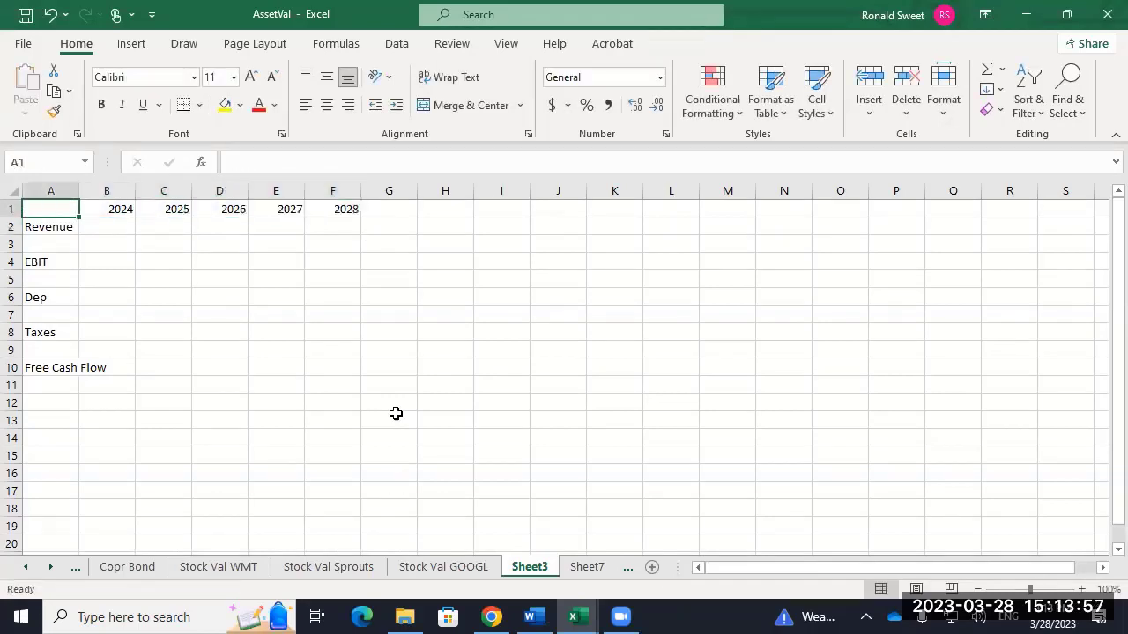
{"action": "key", "text": "Right"}
{"action": "key", "text": "shift+Right"}
{"action": "key", "text": "shift+Right"}
{"action": "key", "text": "shift+Right"}
{"action": "key", "text": "shift+Right"}
{"action": "key", "text": "Down"}
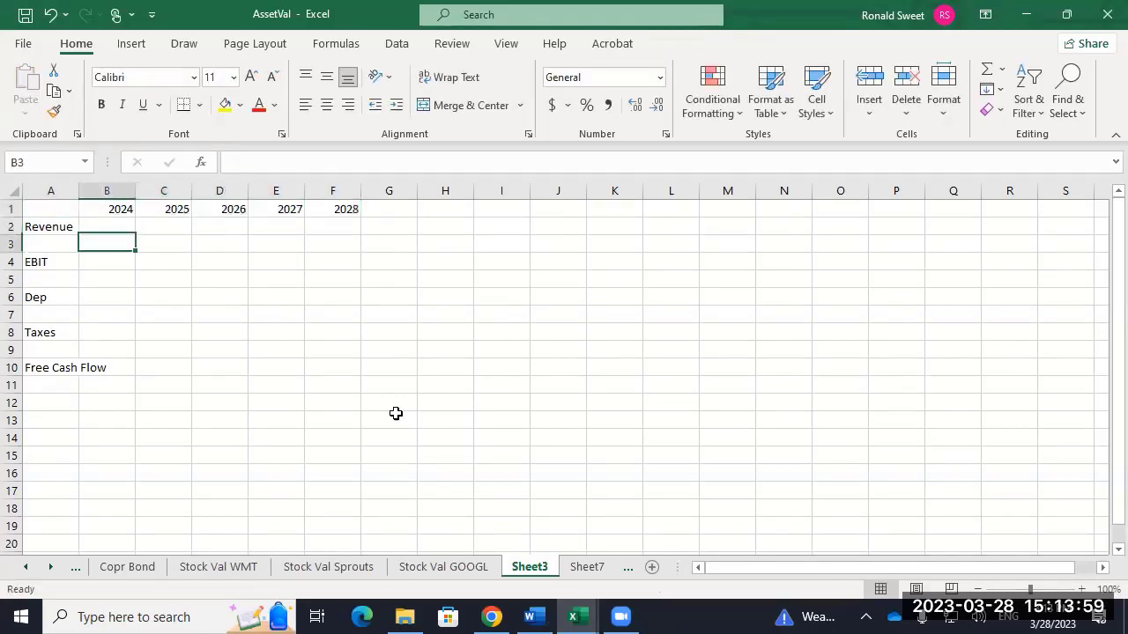
Add the label Discount Rate in A12.
{"action": "key", "text": "Down"}
{"action": "key", "text": "Down"}
{"action": "key", "text": "Down"}
{"action": "key", "text": "Down"}
{"action": "key", "text": "Down"}
{"action": "key", "text": "Down"}
{"action": "key", "text": "Down"}
{"action": "key", "text": "Down"}
{"action": "key", "text": "Right"}
{"action": "key", "text": "Right"}
{"action": "key", "text": "Right"}
{"action": "key", "text": "Right"}
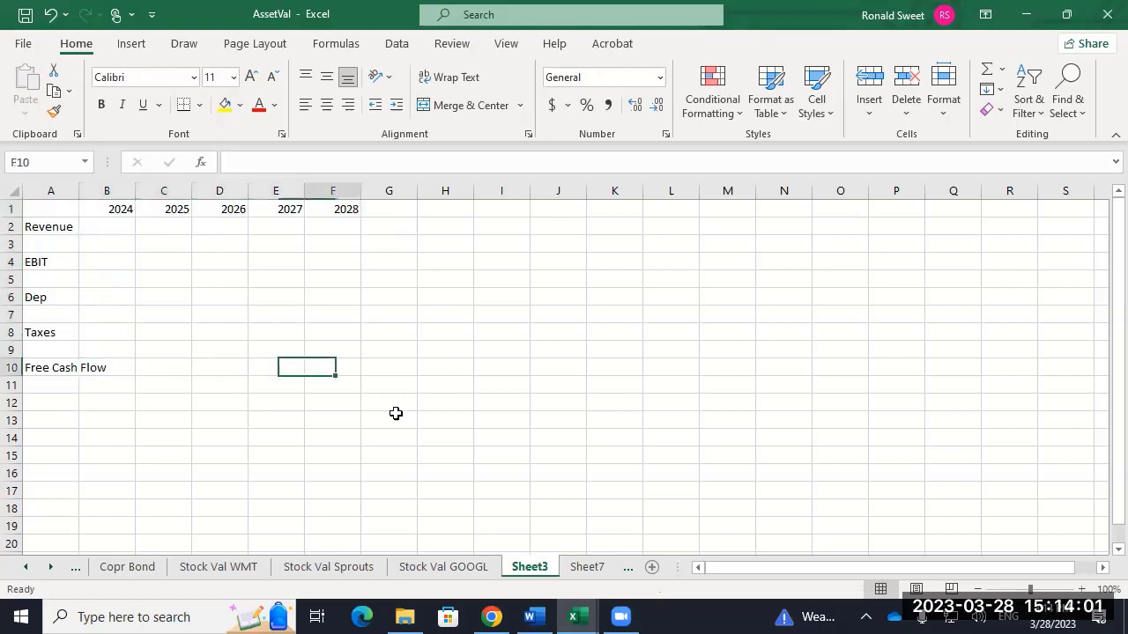
{"action": "key", "text": "Left"}
{"action": "key", "text": "Left"}
{"action": "key", "text": "Left"}
{"action": "key", "text": "Left"}
{"action": "key", "text": "Left"}
{"action": "key", "text": "Down"}
{"action": "key", "text": "Down"}
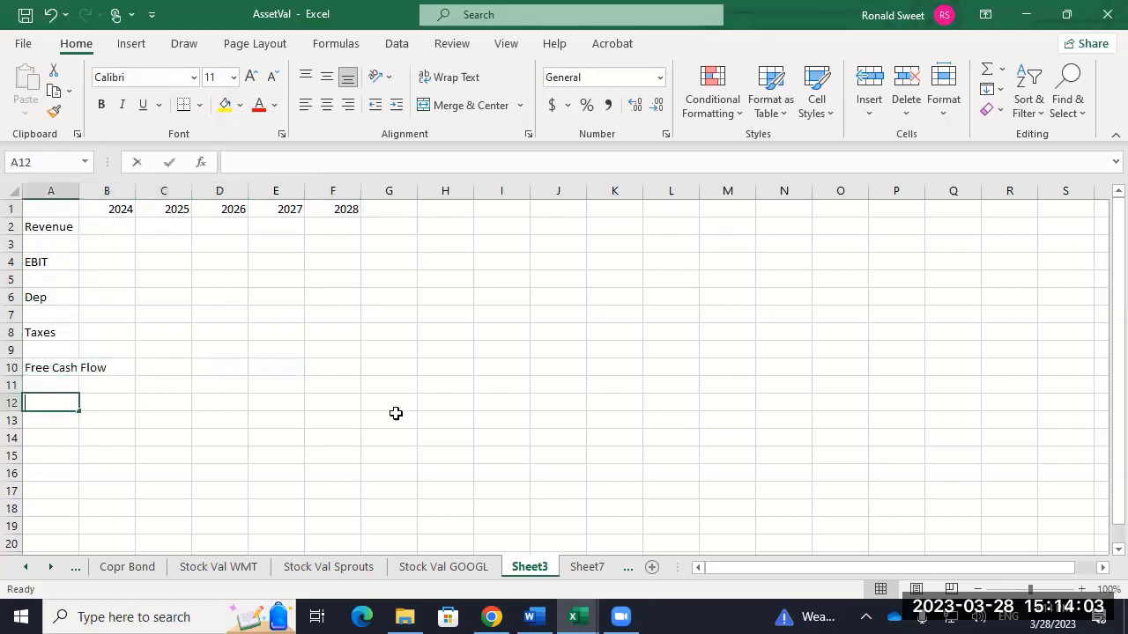
{"action": "type", "text": "Discount Rate"}
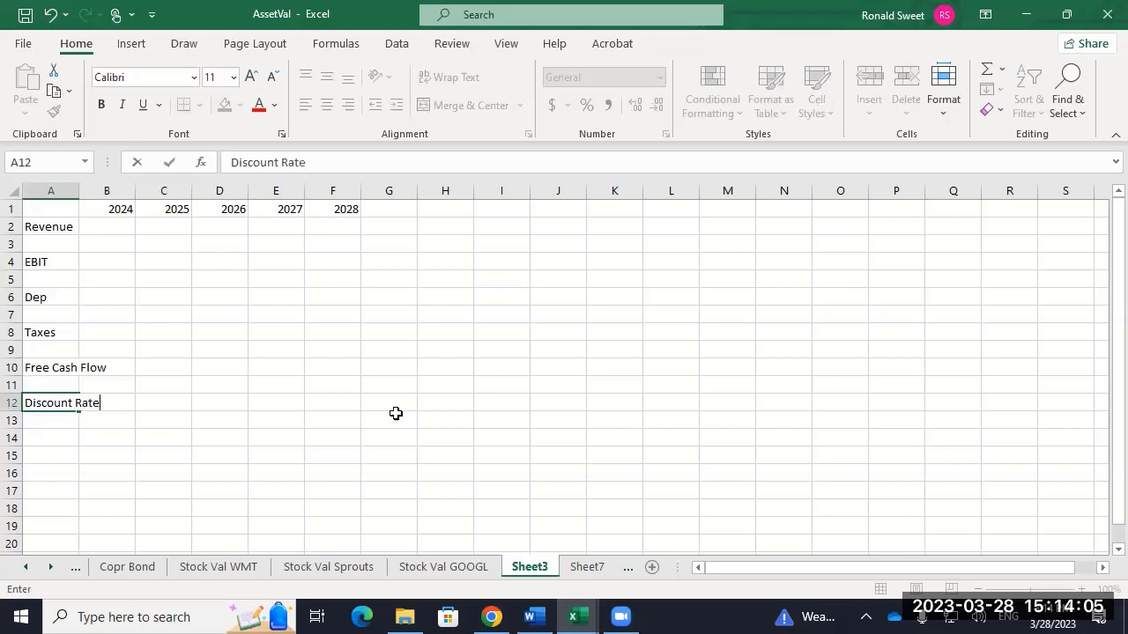
{"action": "key", "text": "Return"}
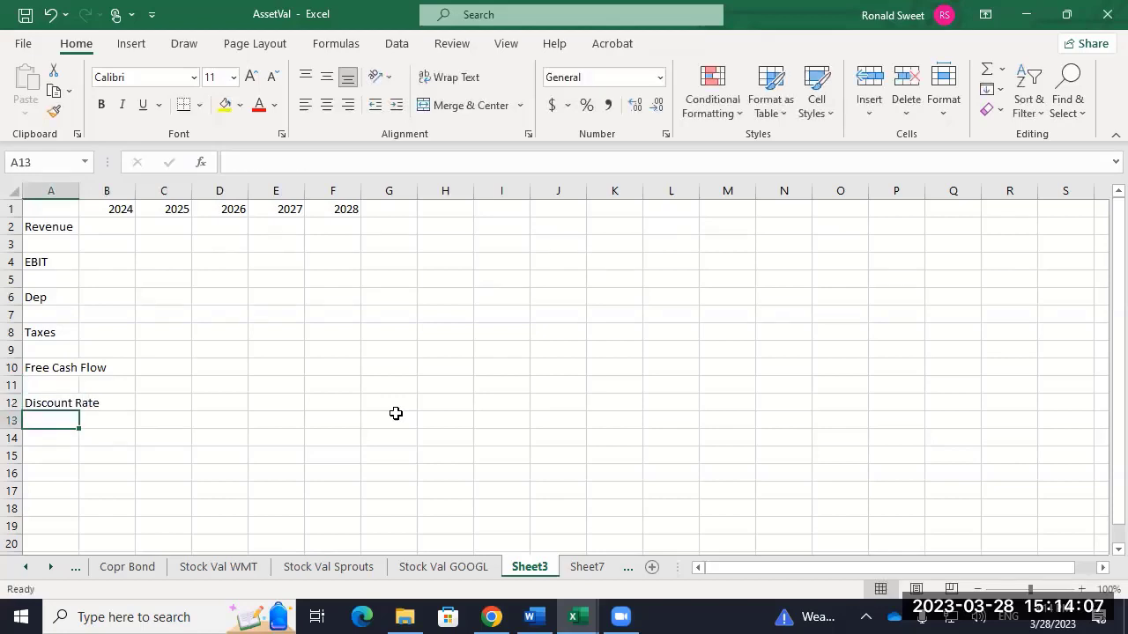
Check the formulas behind the 2024–2028 headers and select cell G12.
{"action": "left_click", "coordinate": [92, 367]}
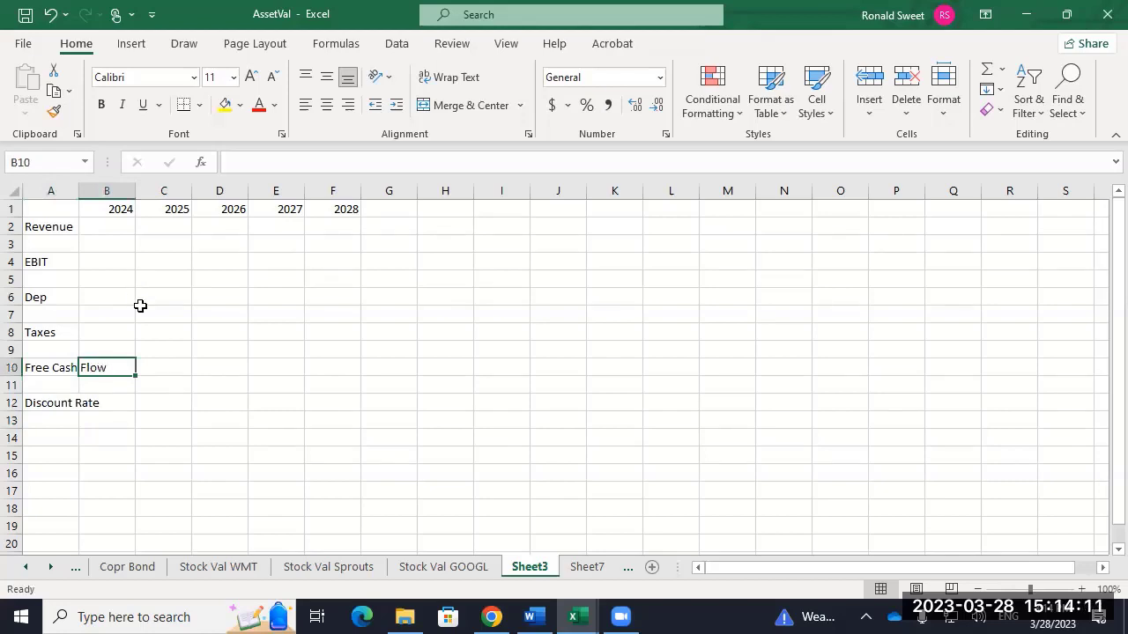
{"action": "left_click", "coordinate": [111, 188]}
{"action": "left_click", "coordinate": [166, 190]}
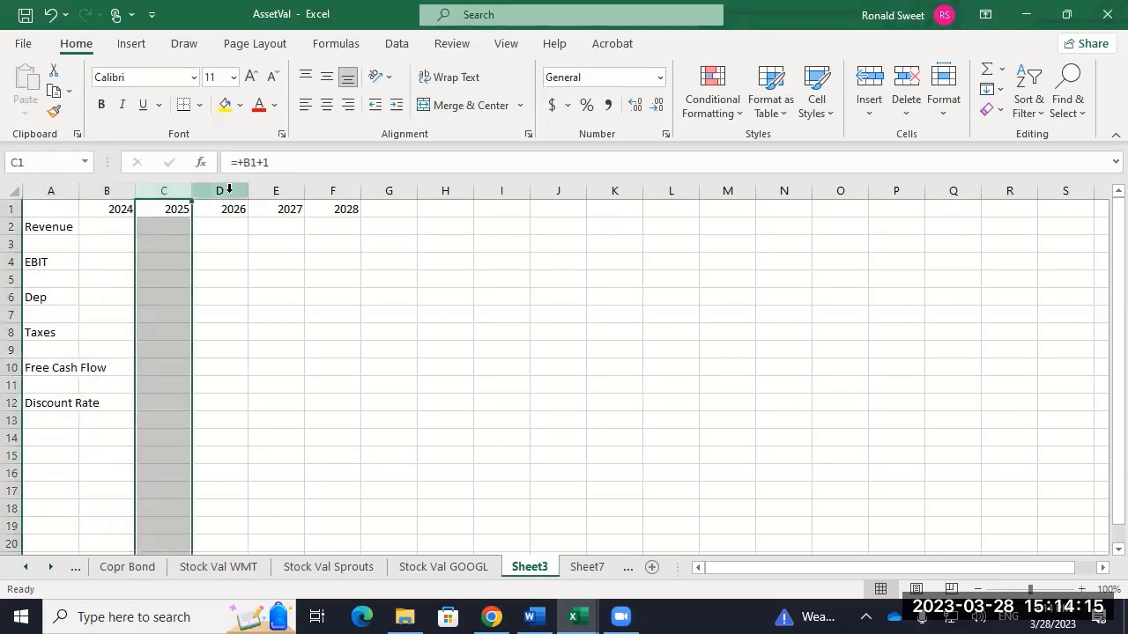
{"action": "left_click", "coordinate": [343, 190]}
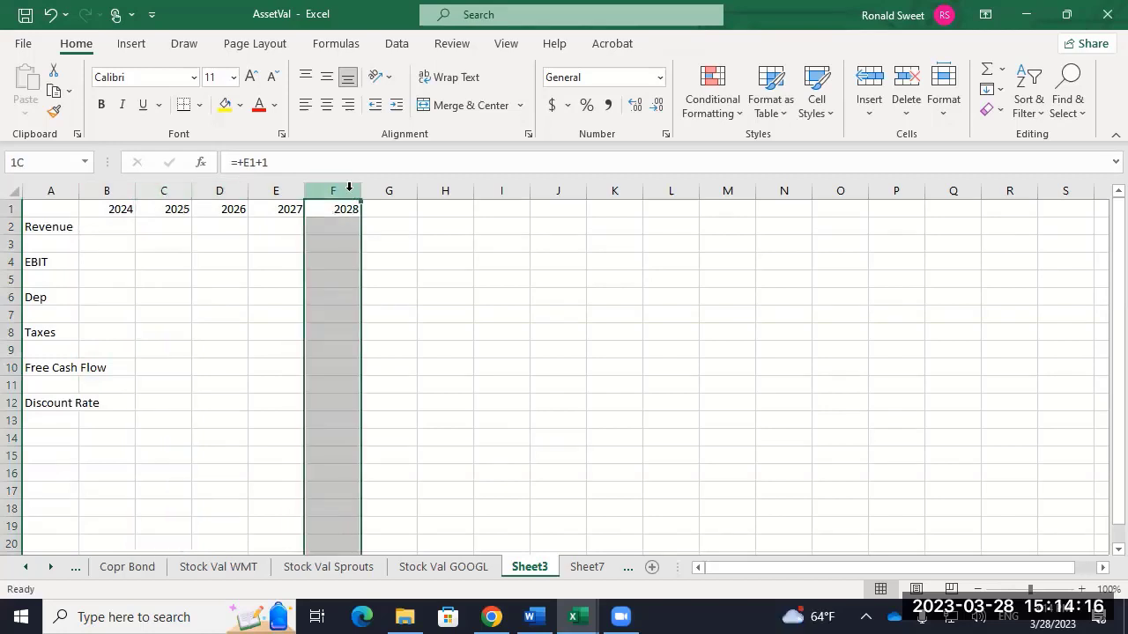
{"action": "left_click", "coordinate": [377, 403]}
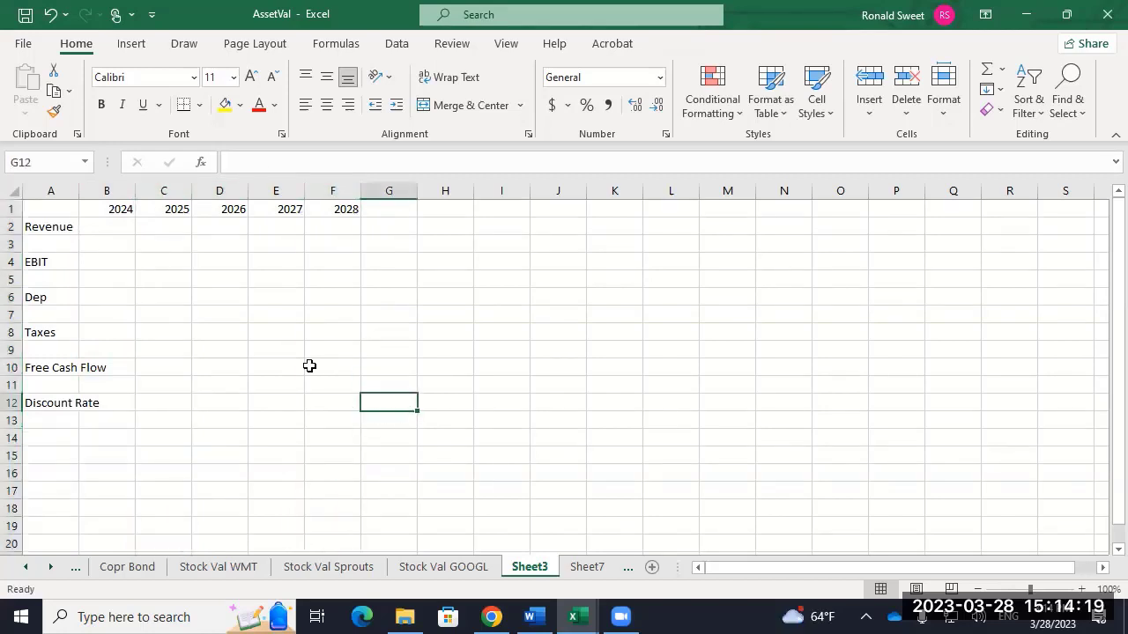
Enter the note 'Terminal Value = FCF Year 6 / (ke - growth)' in G12.
{"action": "type", "text": "Terminal"}
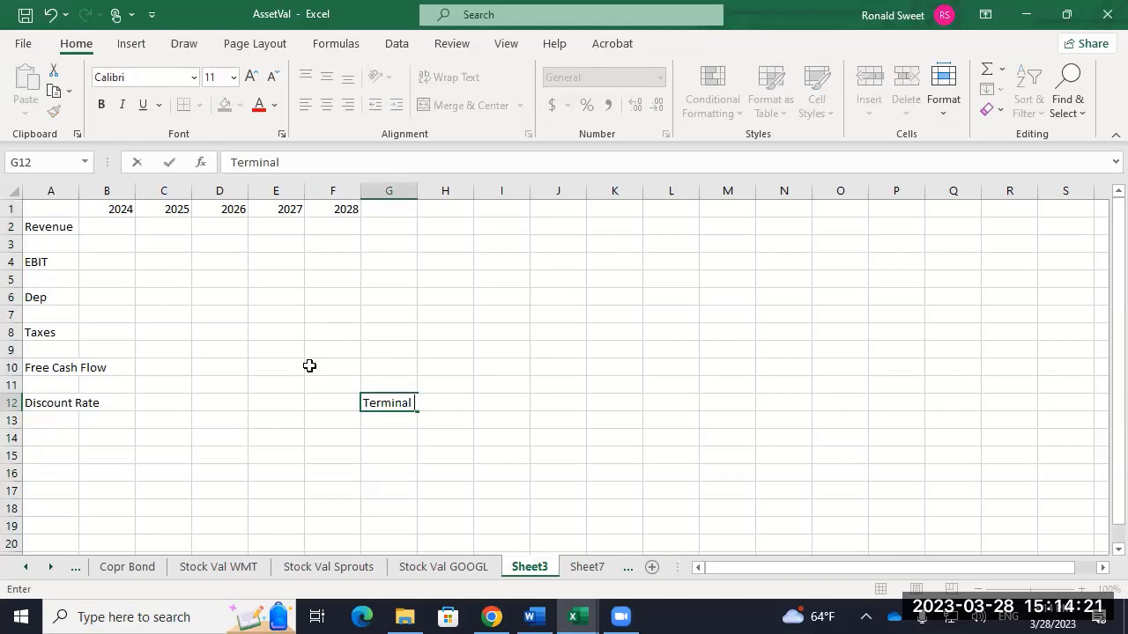
{"action": "type", "text": " Value = FCF "}
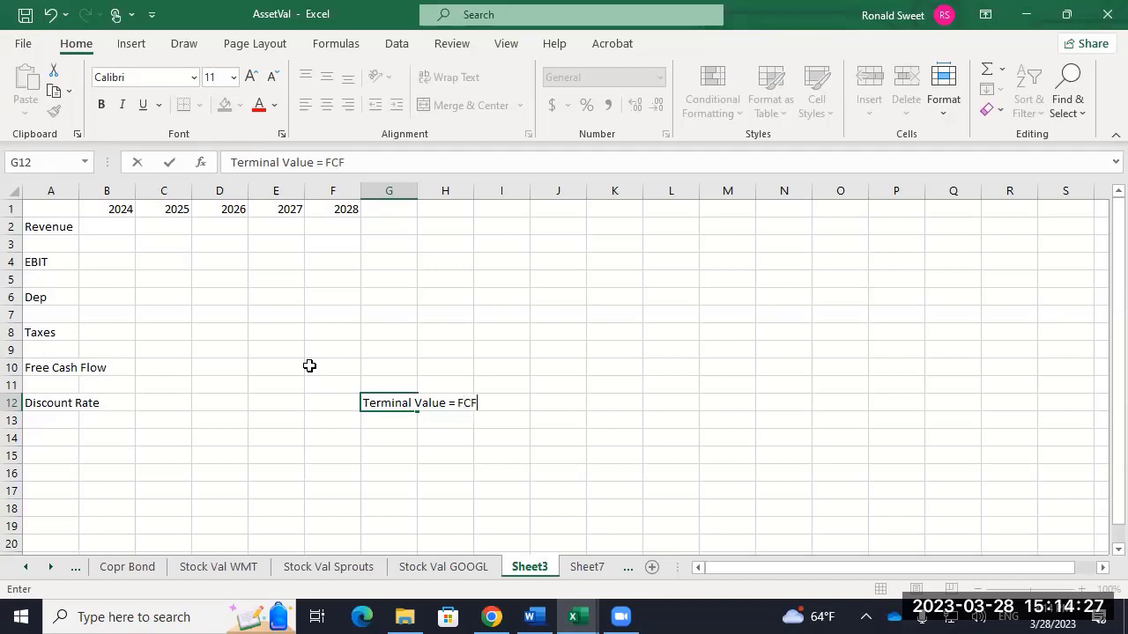
{"action": "type", "text": "Year 6 / (ke - "}
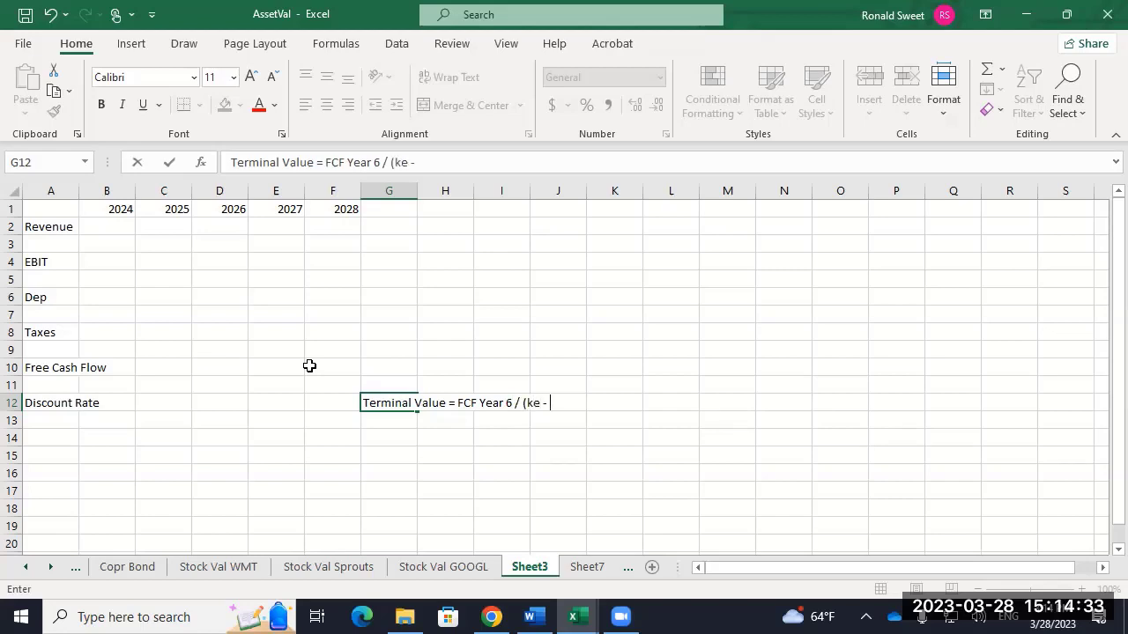
{"action": "type", "text": "growth)"}
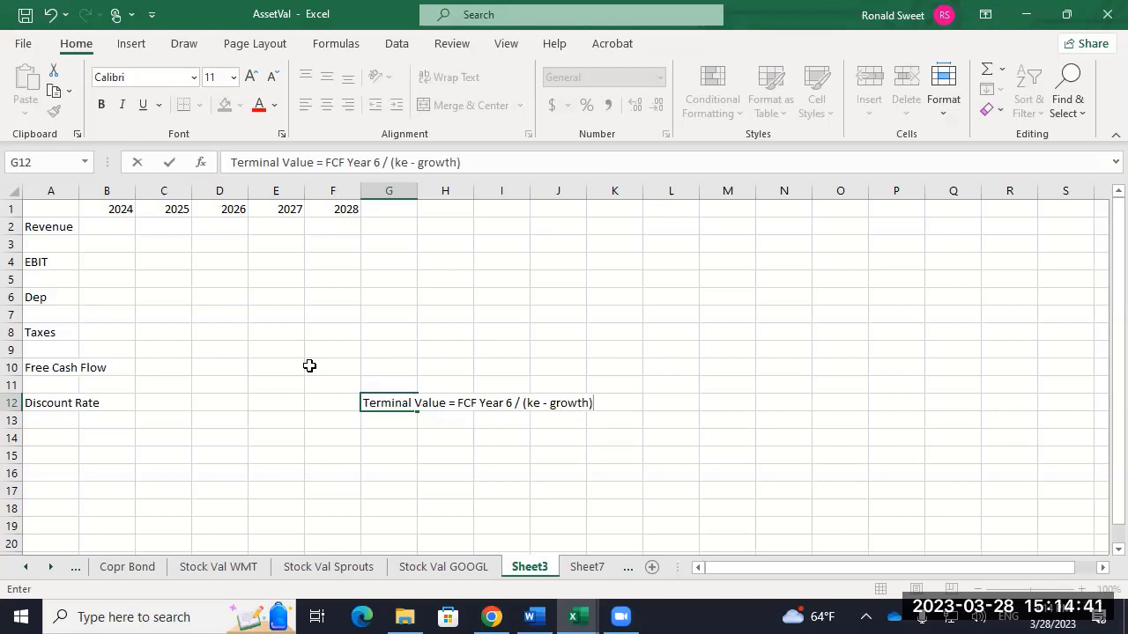
{"action": "key", "text": "Return"}
Select the five year columns B through F.
{"action": "key", "text": "Up"}
{"action": "key", "text": "Left"}
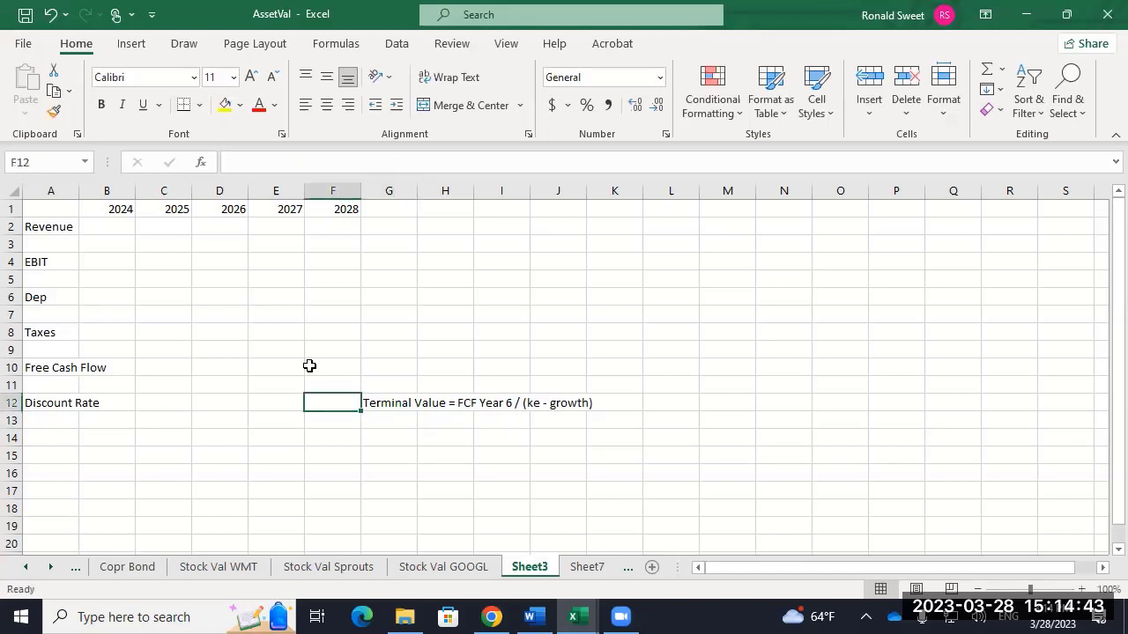
{"action": "left_click_drag", "start_coordinate": [112, 192], "coordinate": [343, 185]}
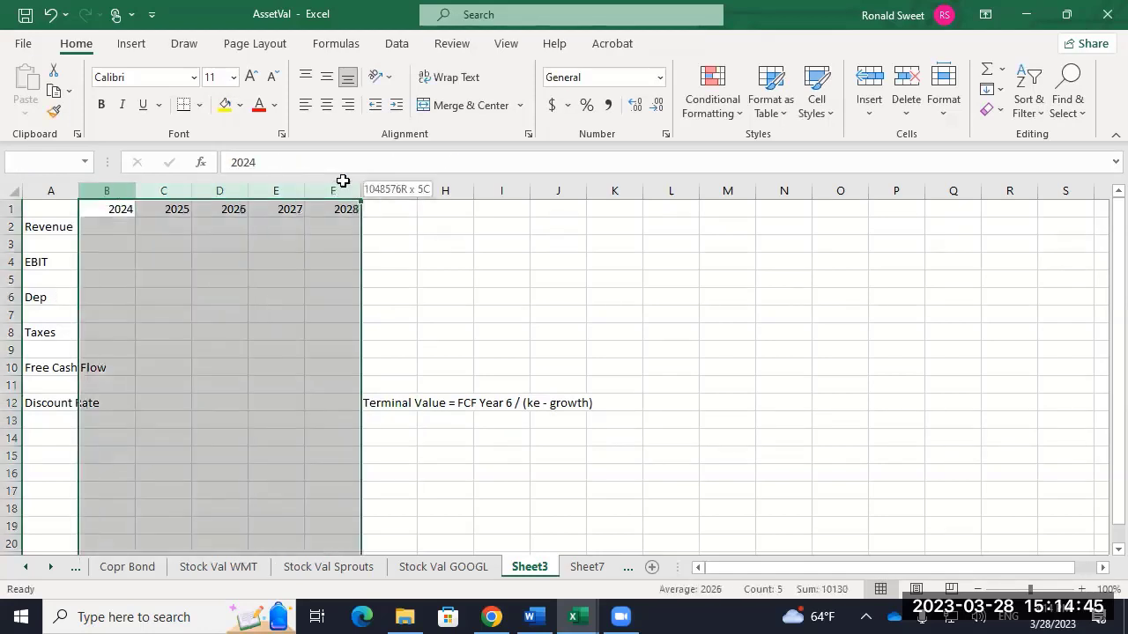
{"action": "left_click", "coordinate": [380, 399]}
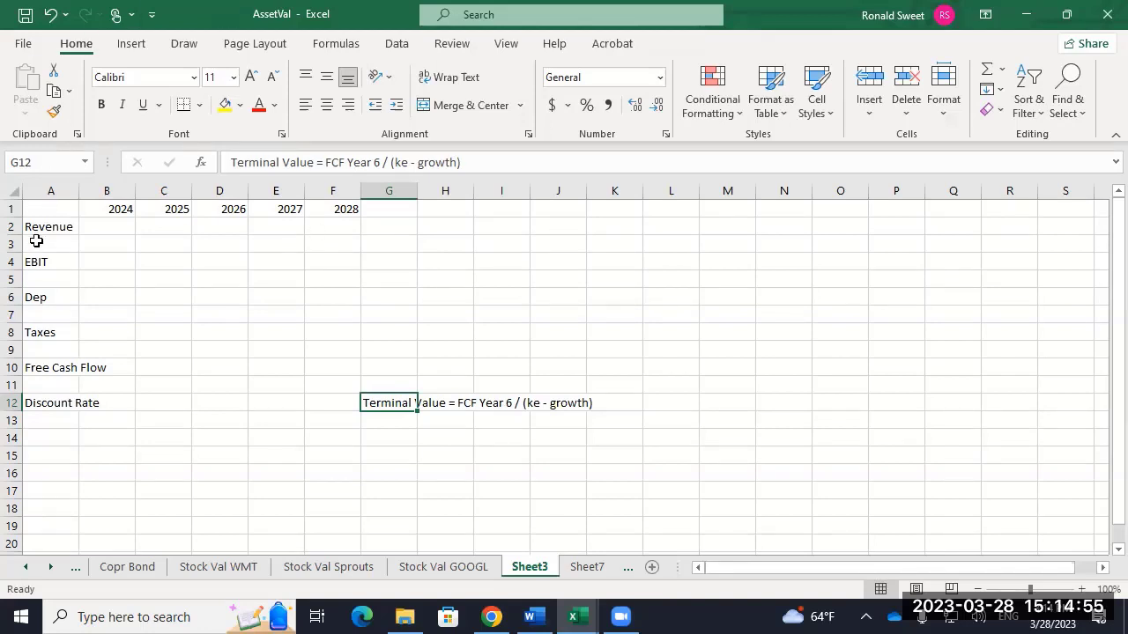
{"action": "left_click_drag", "start_coordinate": [45, 224], "coordinate": [41, 406]}
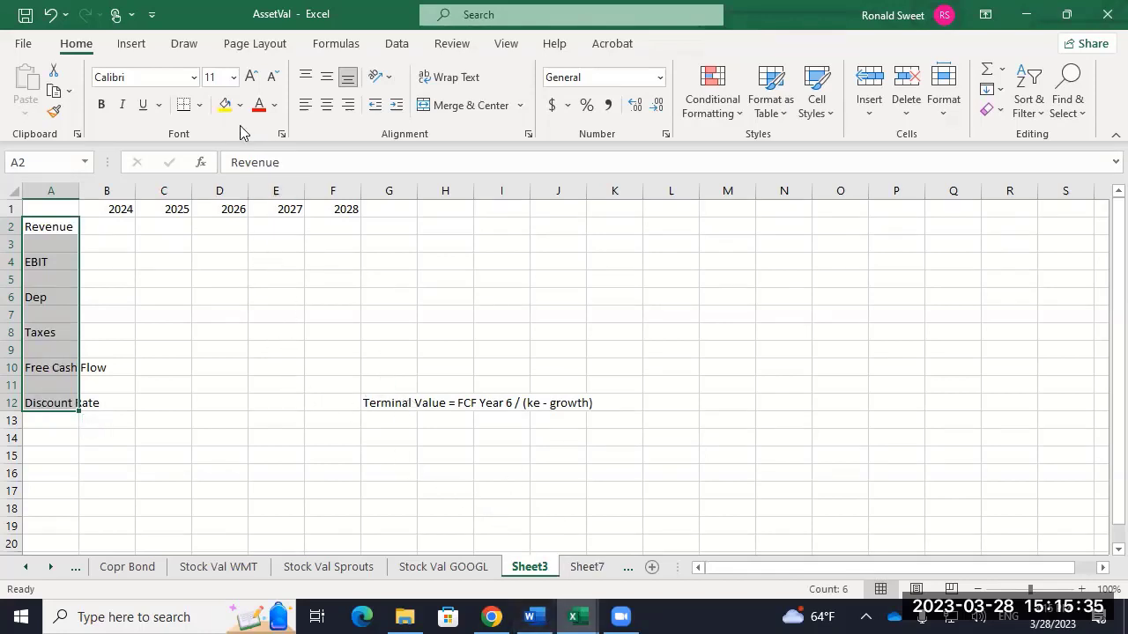
{"action": "left_click_drag", "start_coordinate": [107, 191], "coordinate": [350, 215]}
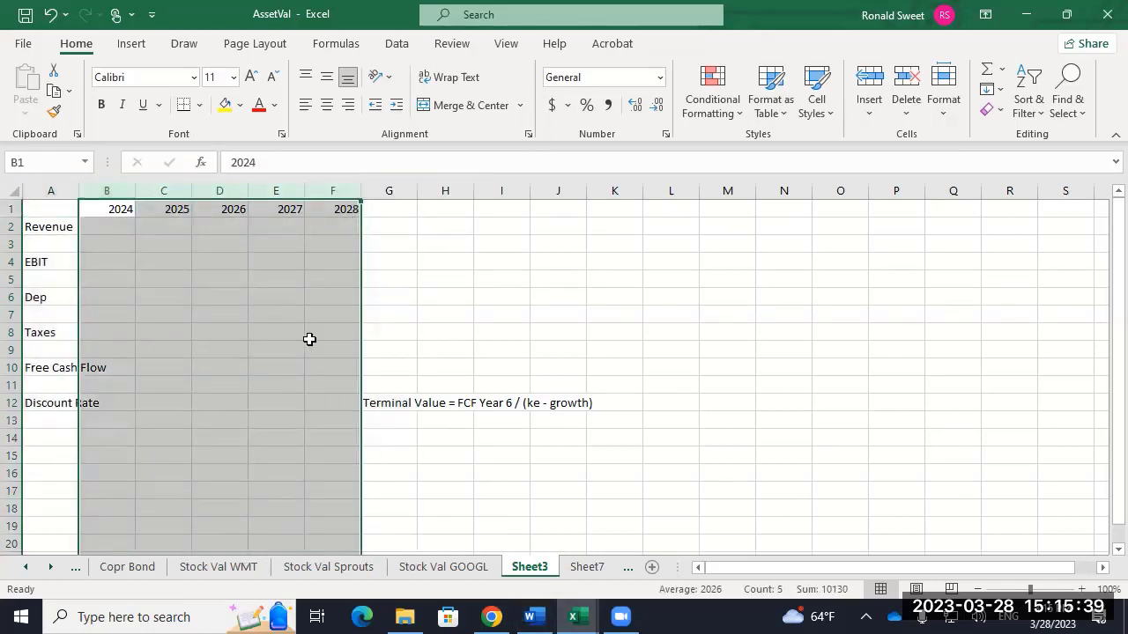
Scroll the Investment Bank Valuation Model results in Chrome, including the FIG Modeling commercial bank playlist.
{"action": "left_click", "coordinate": [486, 616]}
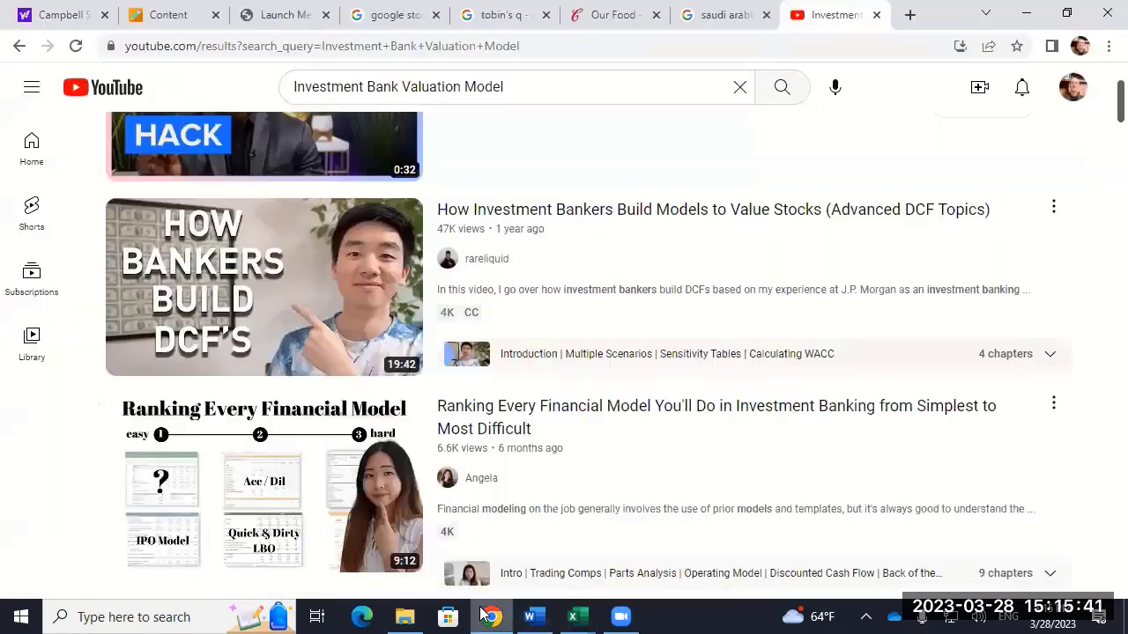
{"action": "scroll", "coordinate": [72, 373], "scroll_direction": "down", "scroll_amount": 1}
{"action": "scroll", "coordinate": [70, 374], "scroll_direction": "up", "scroll_amount": 1}
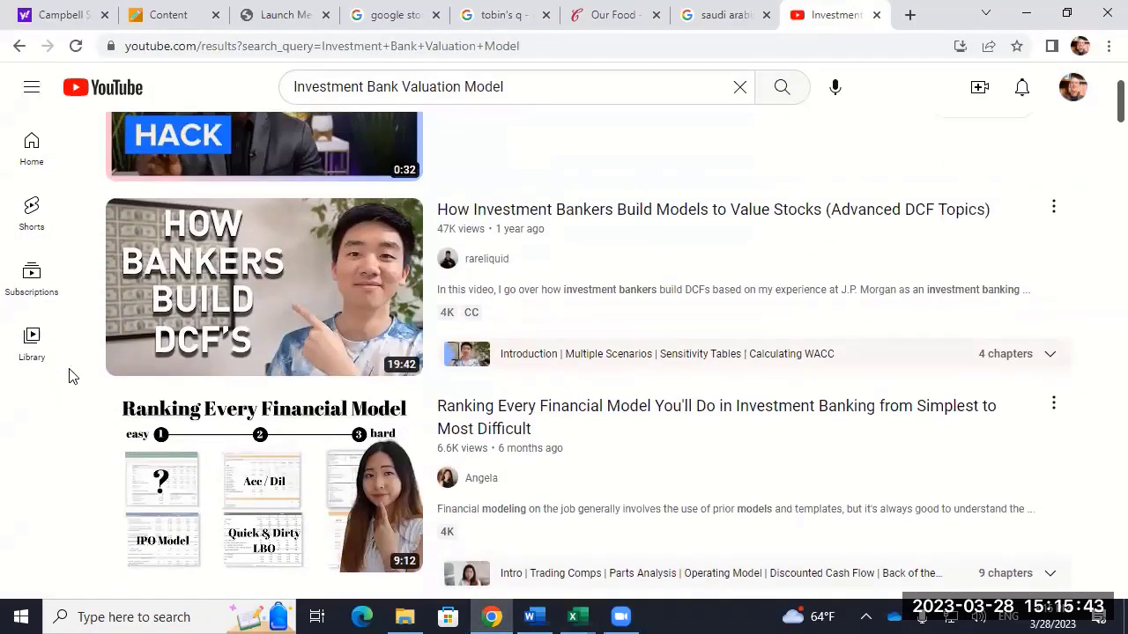
{"action": "scroll", "coordinate": [31, 430], "scroll_direction": "up", "scroll_amount": 1}
{"action": "scroll", "coordinate": [39, 421], "scroll_direction": "down", "scroll_amount": 6}
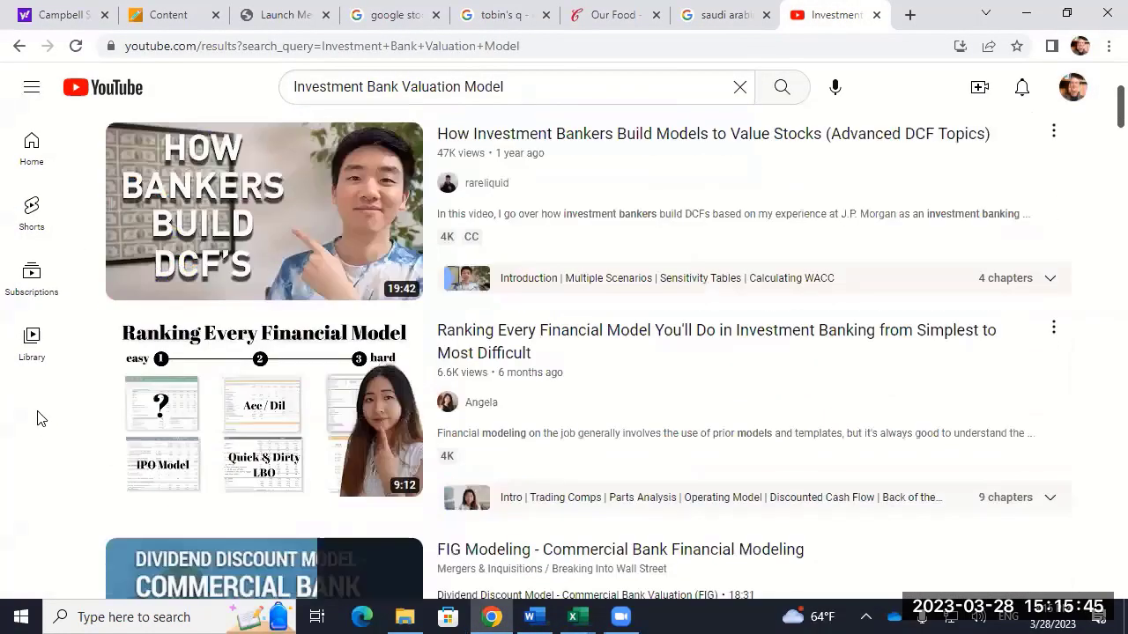
{"action": "scroll", "coordinate": [39, 419], "scroll_direction": "down", "scroll_amount": 8}
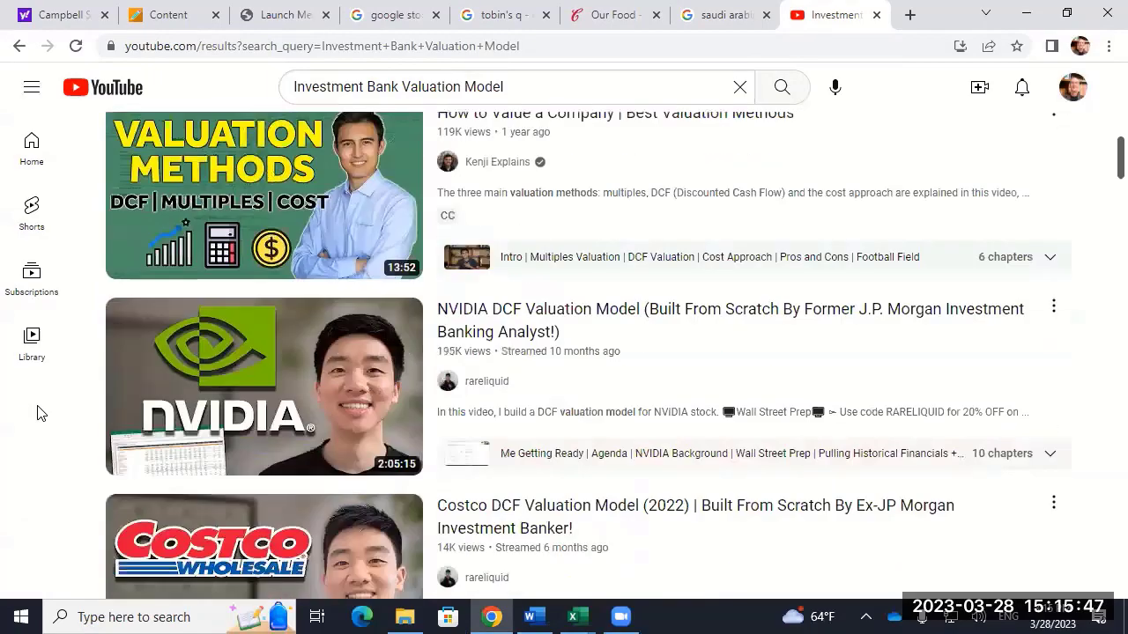
{"action": "scroll", "coordinate": [39, 410], "scroll_direction": "down", "scroll_amount": 5}
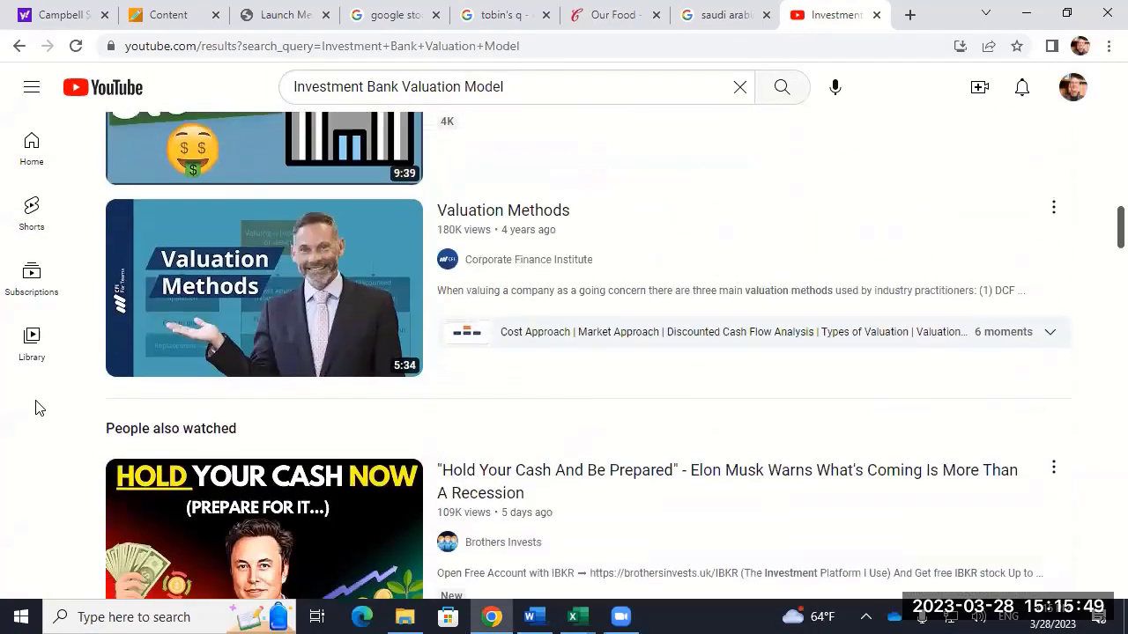
{"action": "scroll", "coordinate": [38, 403], "scroll_direction": "up", "scroll_amount": 5}
{"action": "scroll", "coordinate": [73, 448], "scroll_direction": "down", "scroll_amount": 11}
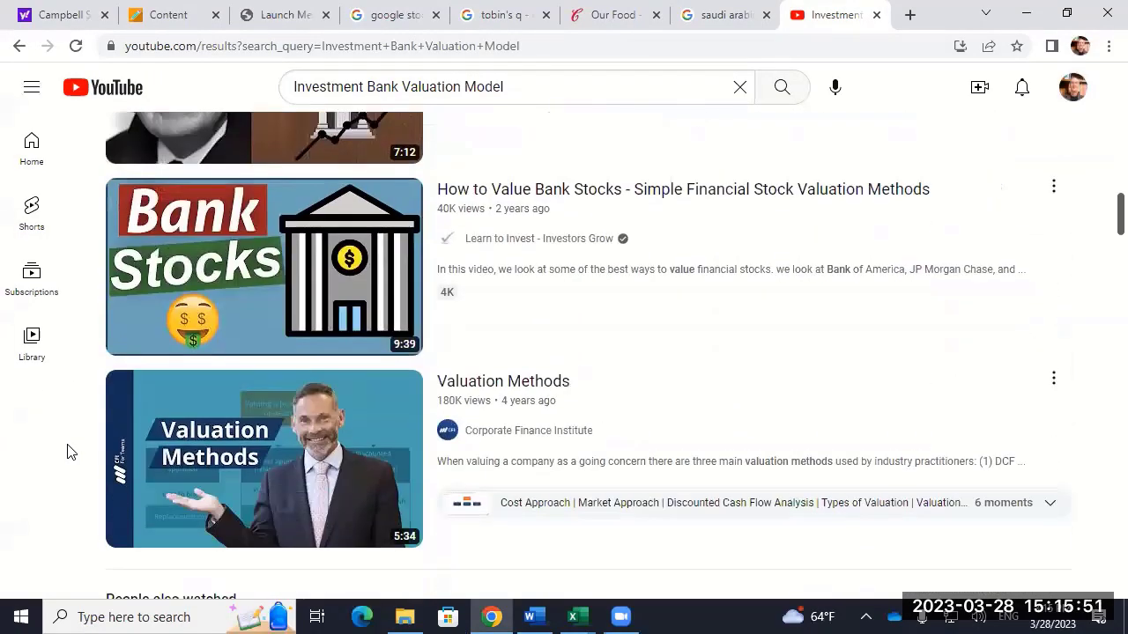
{"action": "scroll", "coordinate": [72, 452], "scroll_direction": "down", "scroll_amount": 10}
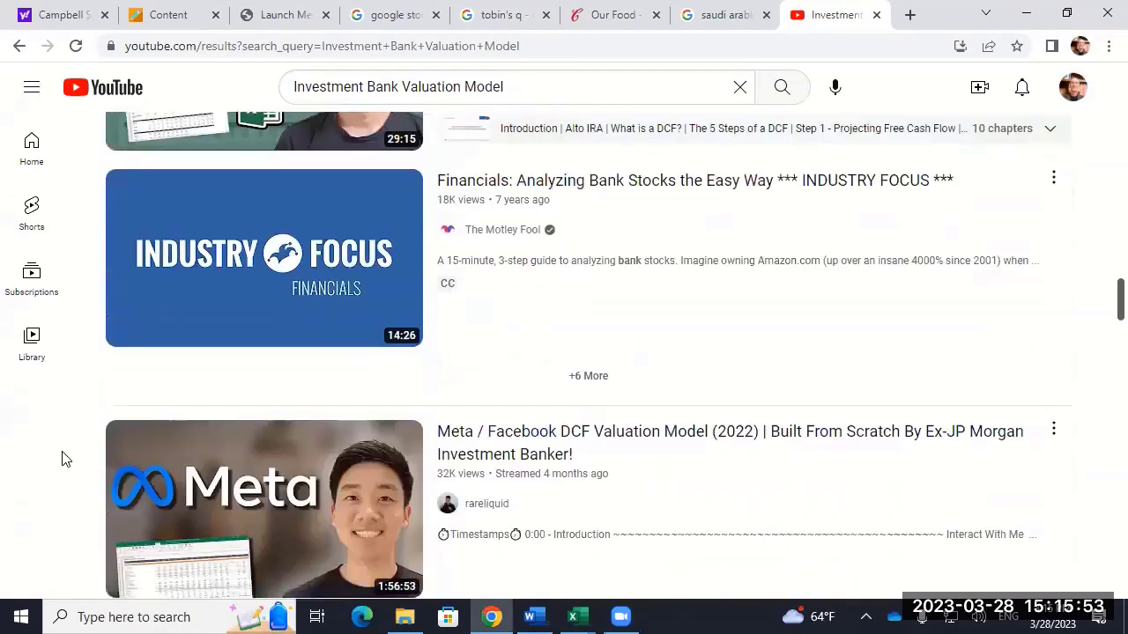
{"action": "scroll", "coordinate": [56, 448], "scroll_direction": "down", "scroll_amount": 6}
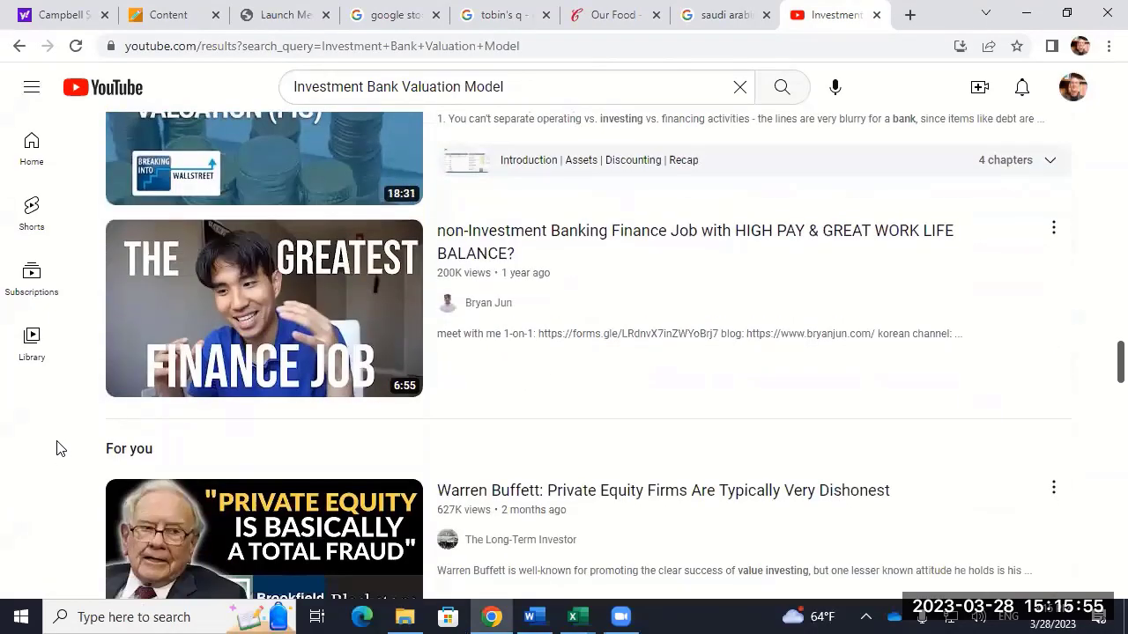
{"action": "scroll", "coordinate": [58, 449], "scroll_direction": "down", "scroll_amount": 8}
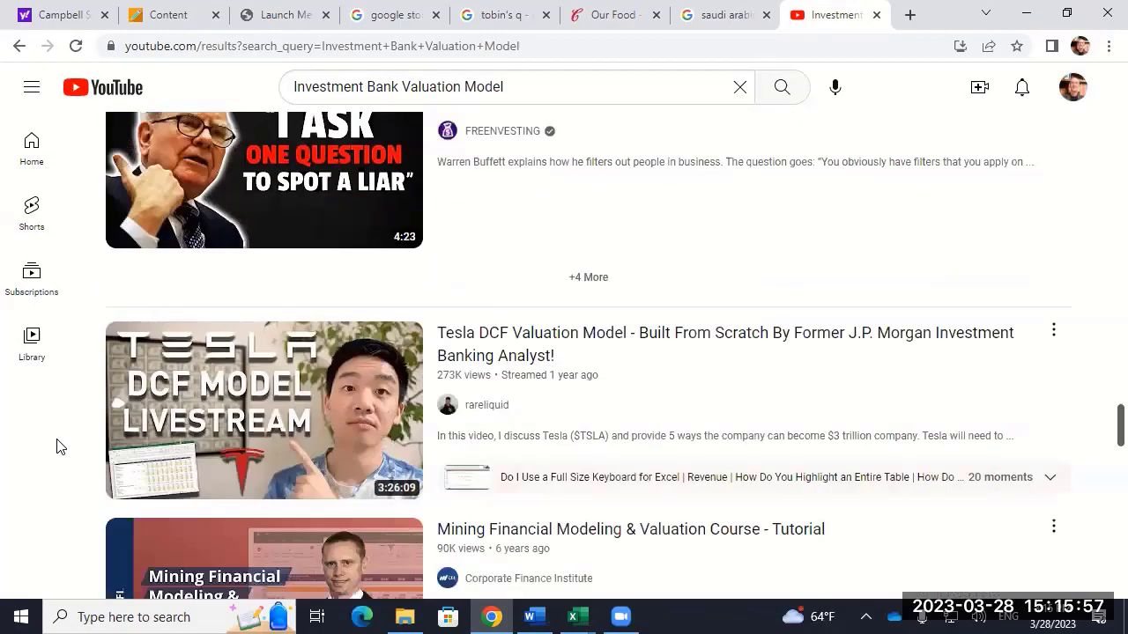
{"action": "scroll", "coordinate": [62, 454], "scroll_direction": "down", "scroll_amount": 11}
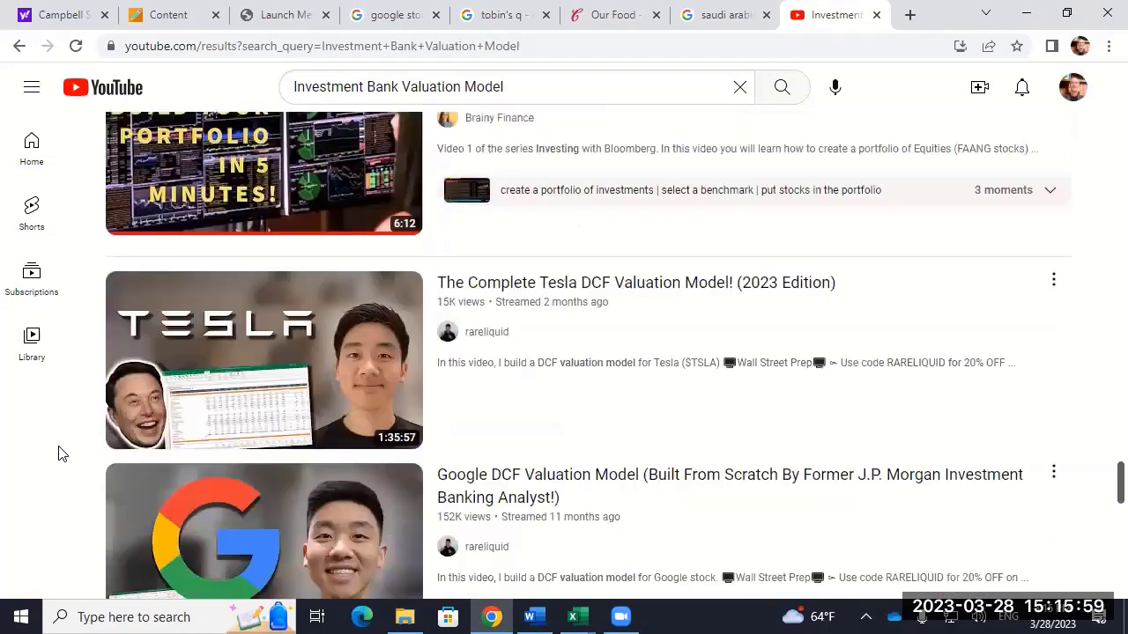
{"action": "scroll", "coordinate": [64, 466], "scroll_direction": "down", "scroll_amount": 5}
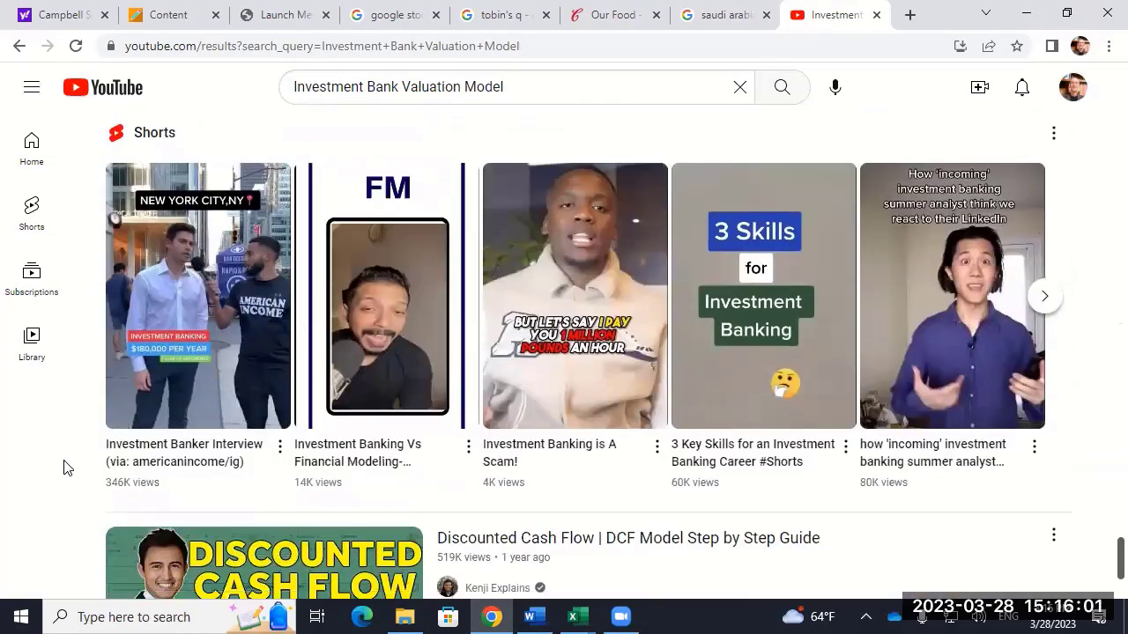
{"action": "scroll", "coordinate": [67, 463], "scroll_direction": "up", "scroll_amount": 7}
{"action": "scroll", "coordinate": [74, 459], "scroll_direction": "up", "scroll_amount": 20}
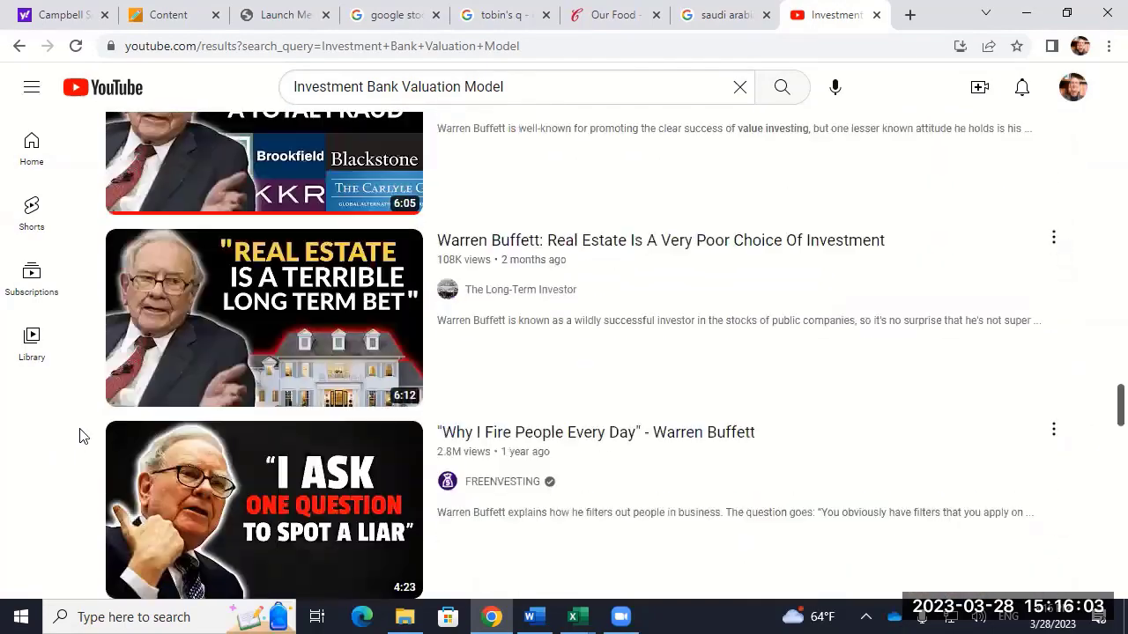
{"action": "scroll", "coordinate": [88, 423], "scroll_direction": "down", "scroll_amount": 16}
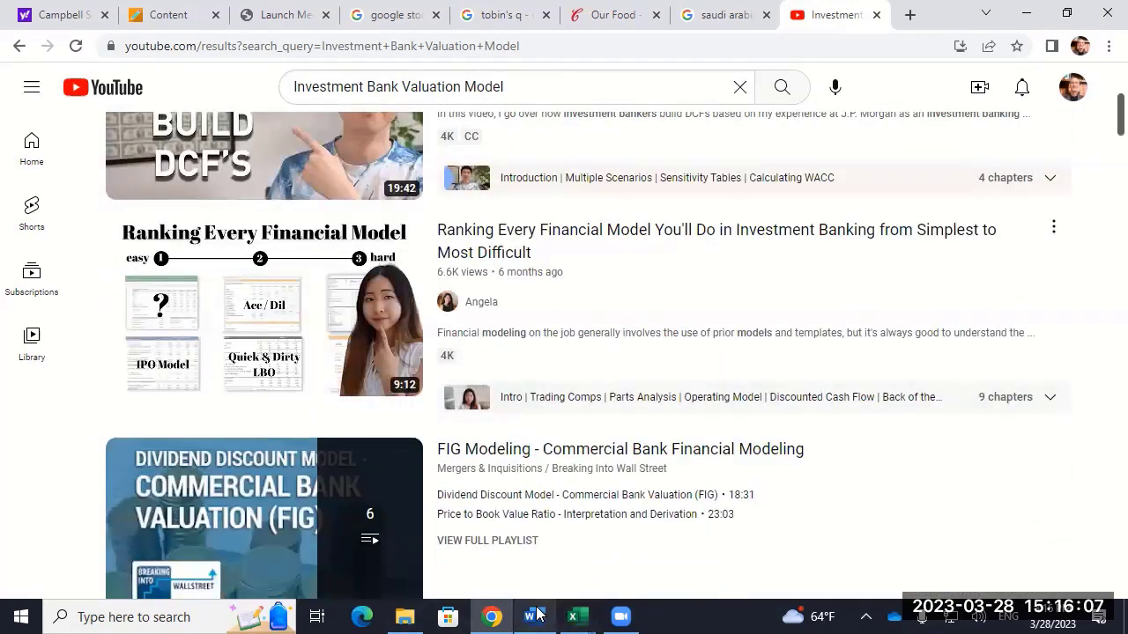
Find the 'Obtaining a forecast growth rate' heading on page 37 of the class notes.
{"action": "left_click", "coordinate": [533, 616]}
{"action": "scroll", "coordinate": [165, 341], "scroll_direction": "down", "scroll_amount": 3}
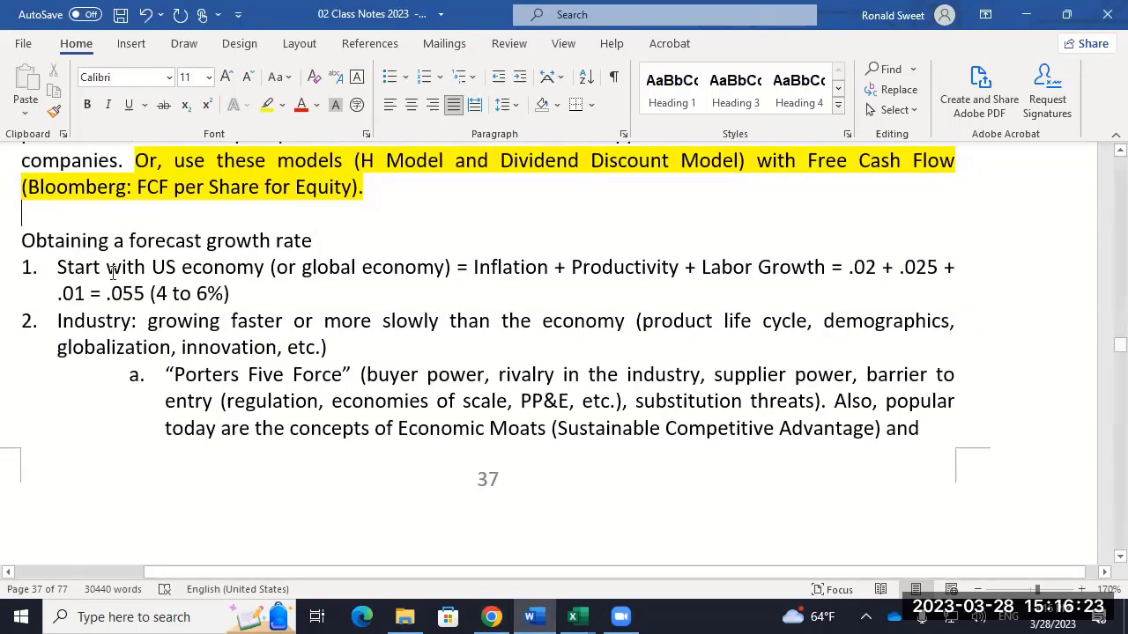
{"action": "left_click_drag", "start_coordinate": [22, 241], "coordinate": [319, 243]}
{"action": "left_click", "coordinate": [21, 241]}
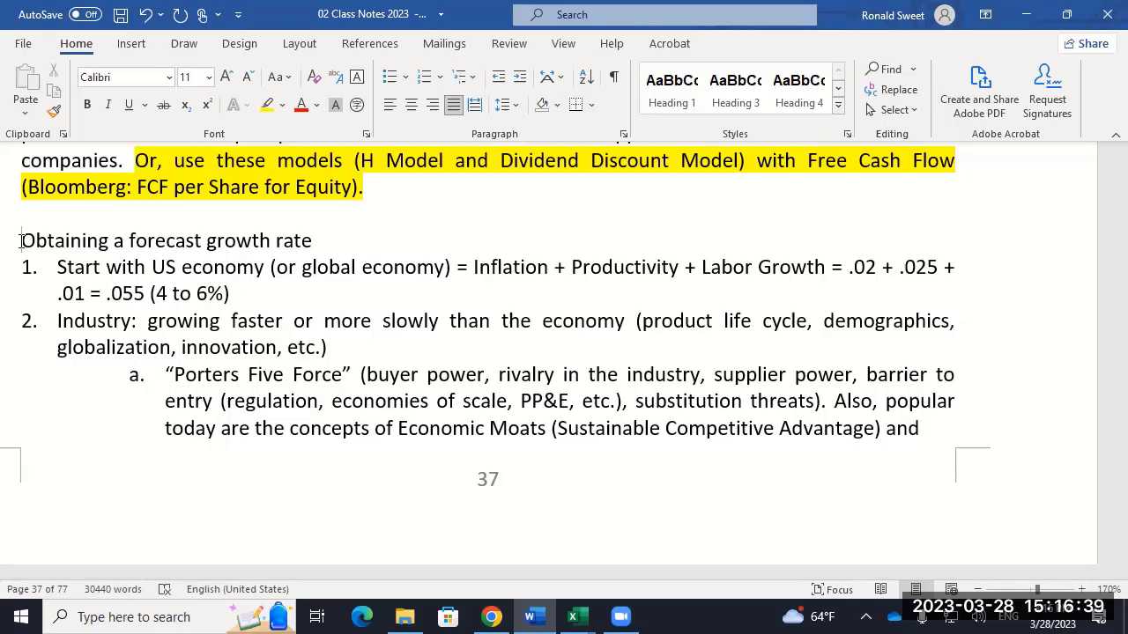
{"action": "key", "text": "Down"}
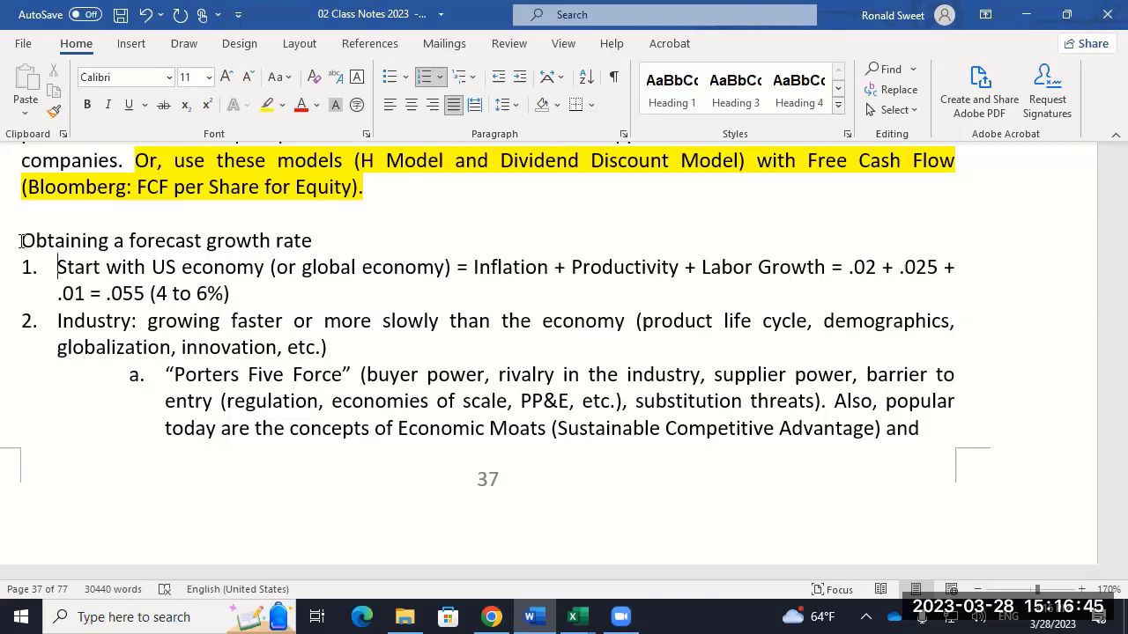
{"action": "left_click", "coordinate": [491, 616]}
In Blackboard, open the Principles of Investment course's Content area.
{"action": "left_click", "coordinate": [153, 15]}
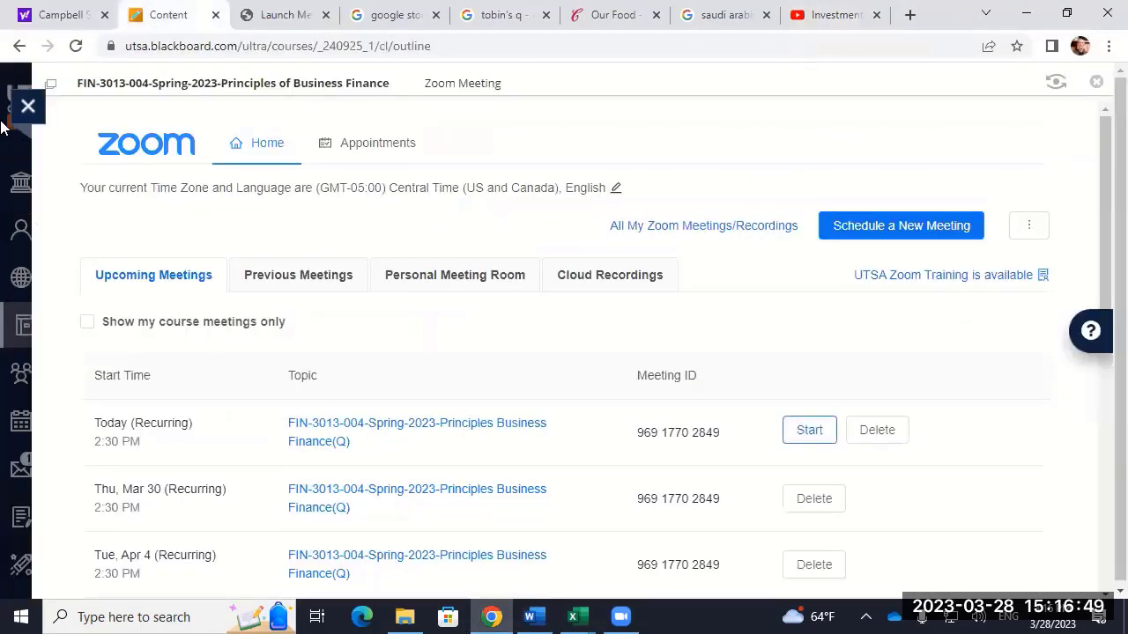
{"action": "left_click", "coordinate": [21, 105]}
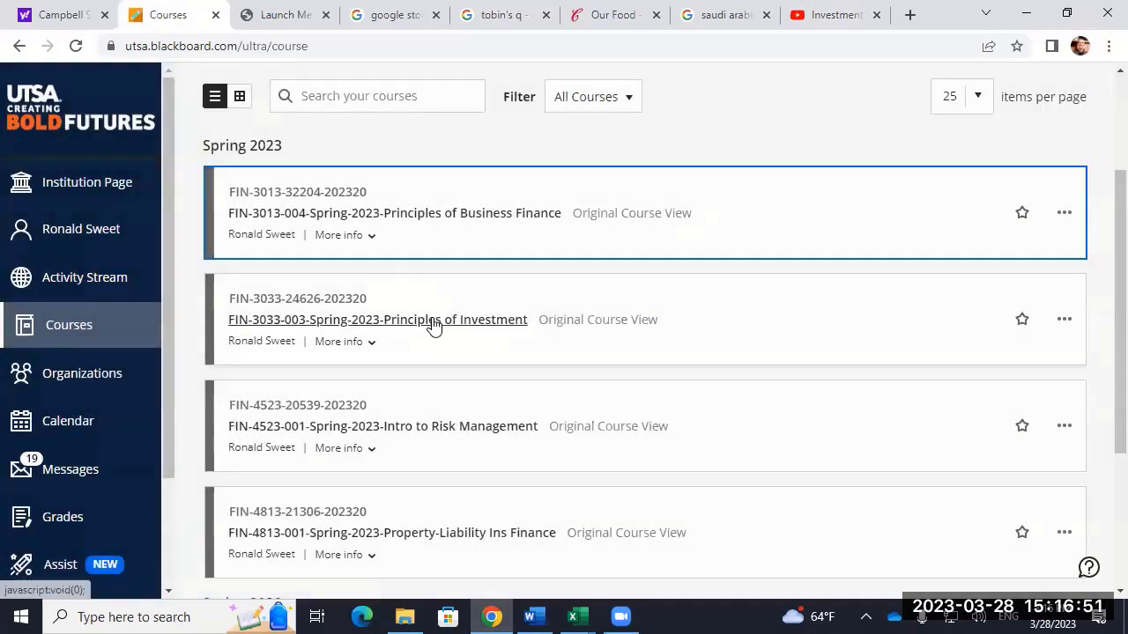
{"action": "left_click", "coordinate": [423, 321]}
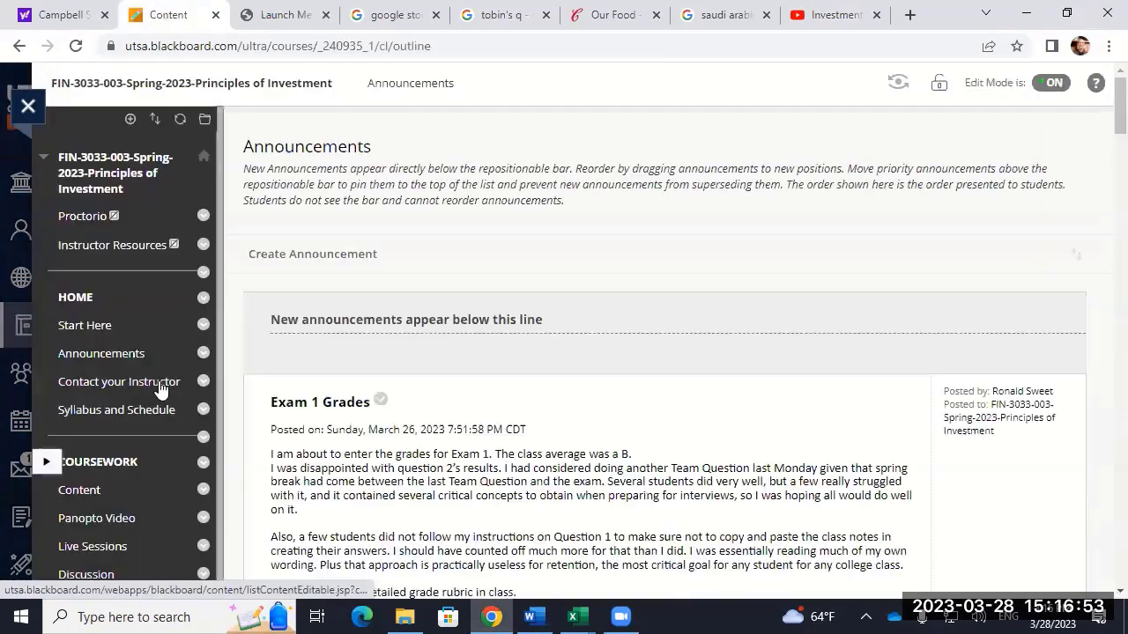
{"action": "scroll", "coordinate": [133, 369], "scroll_direction": "down", "scroll_amount": 3}
{"action": "scroll", "coordinate": [134, 368], "scroll_direction": "down", "scroll_amount": 2}
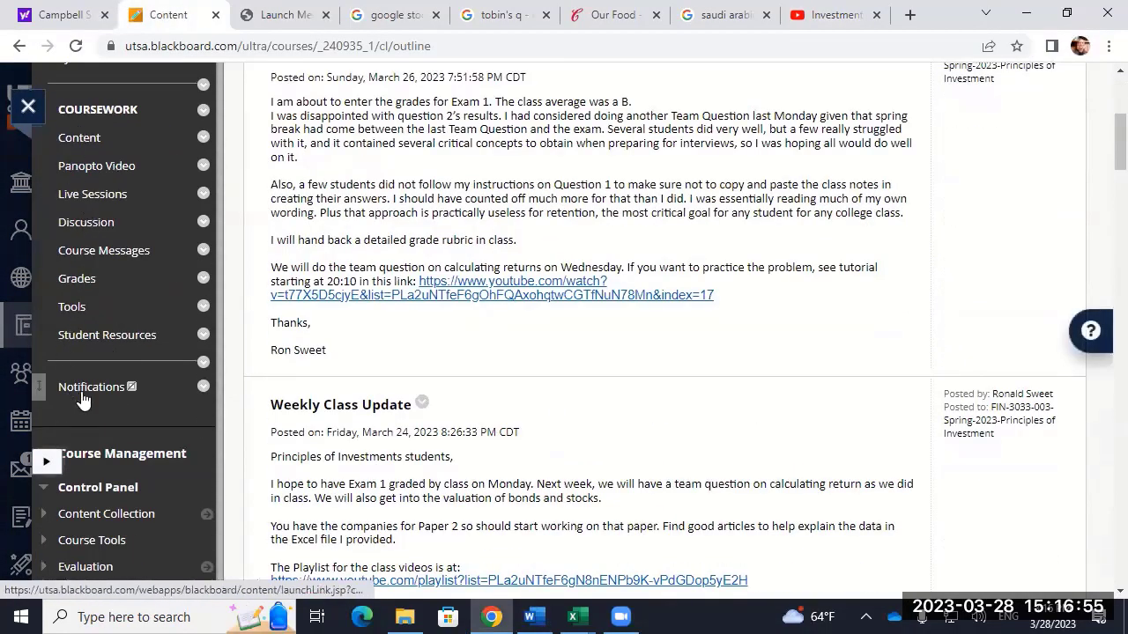
{"action": "left_click", "coordinate": [78, 138]}
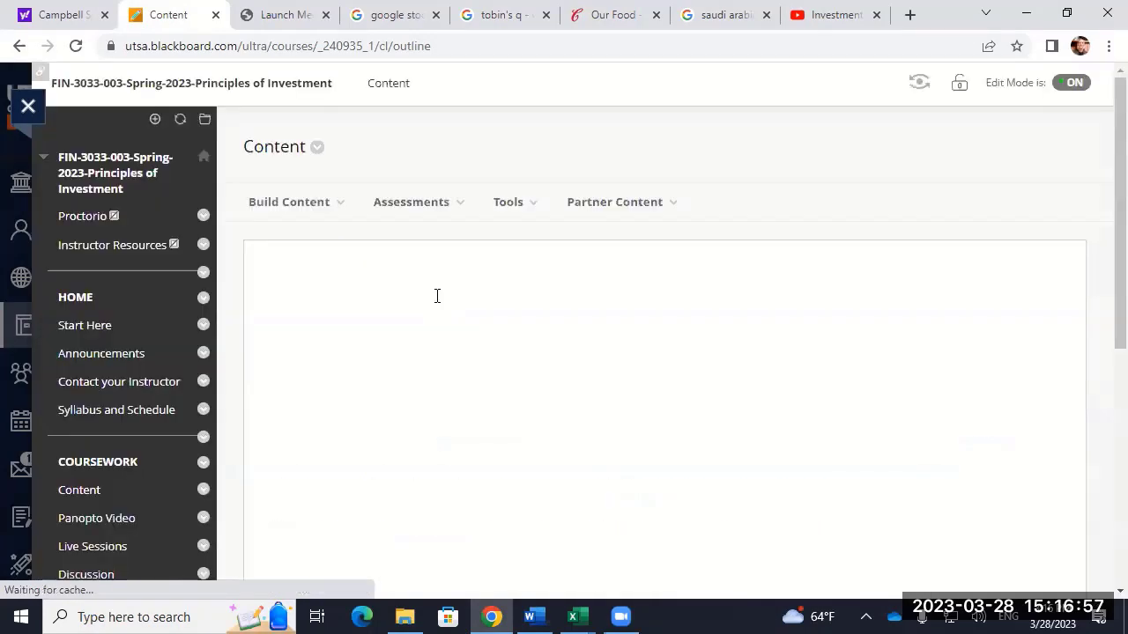
Look through the Misc. Class Materials folder, then return to the content outline.
{"action": "scroll", "coordinate": [423, 304], "scroll_direction": "down", "scroll_amount": 5}
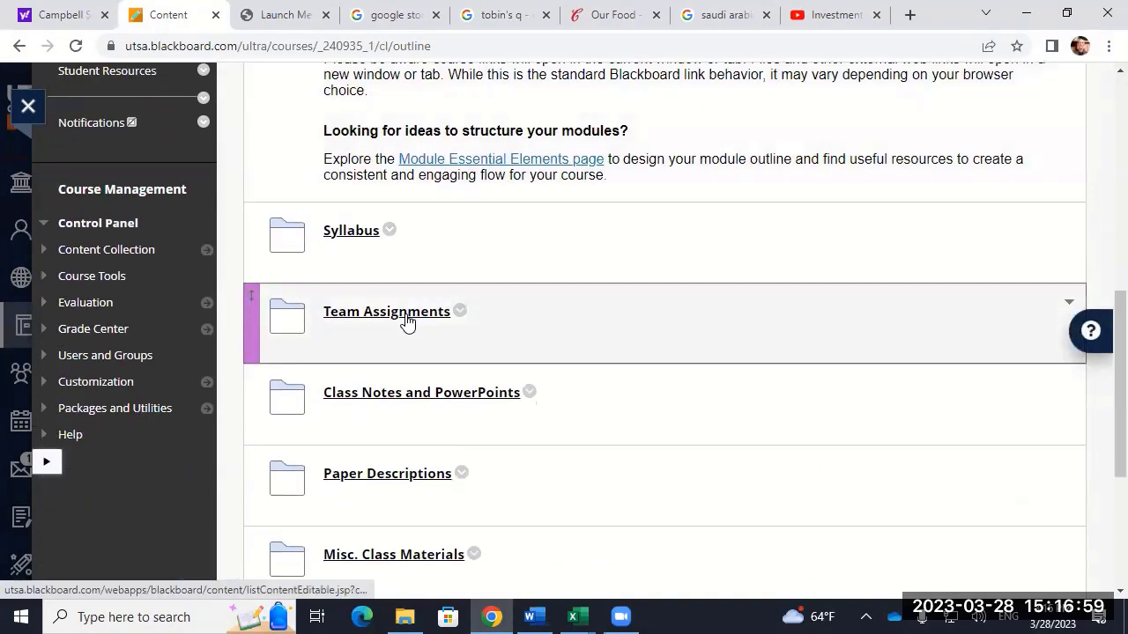
{"action": "scroll", "coordinate": [396, 337], "scroll_direction": "down", "scroll_amount": 1}
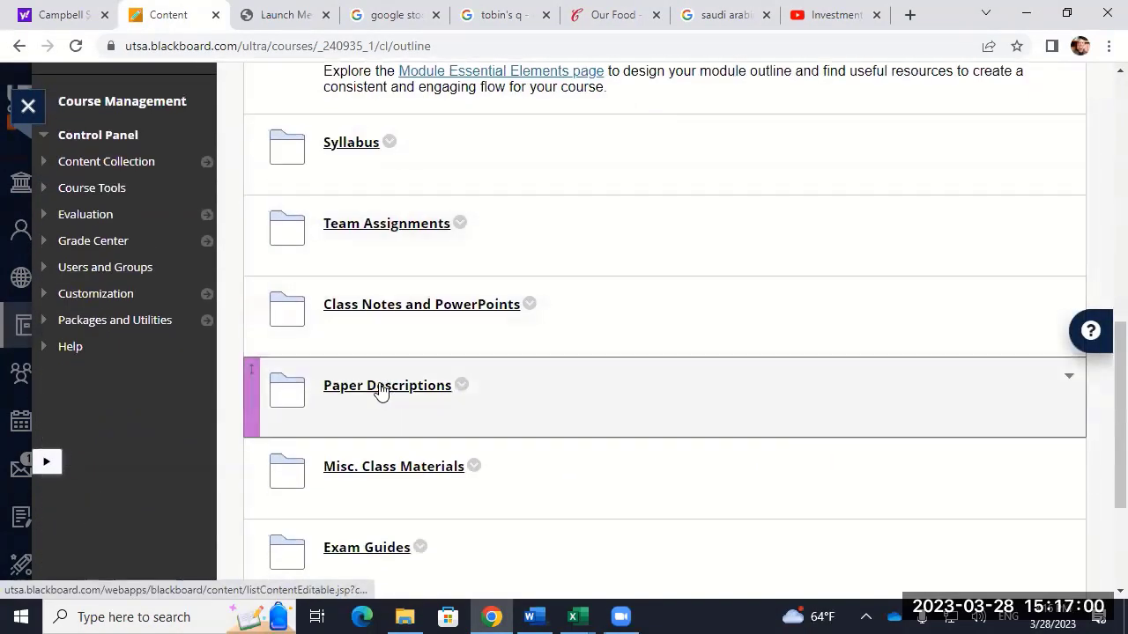
{"action": "left_click", "coordinate": [379, 470]}
{"action": "scroll", "coordinate": [587, 385], "scroll_direction": "down", "scroll_amount": 3}
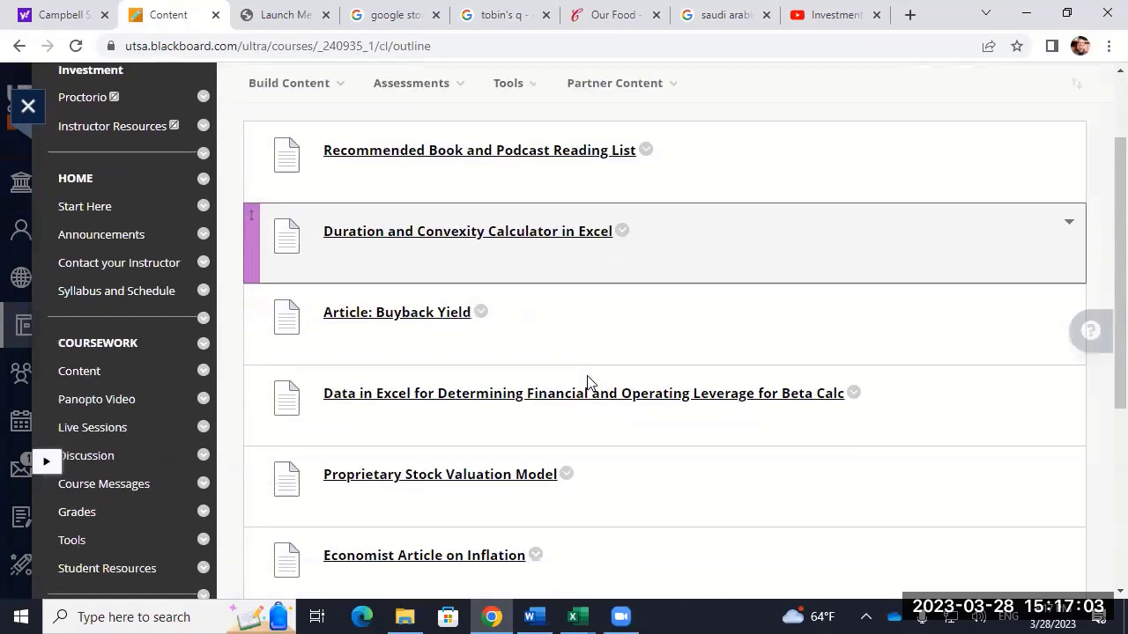
{"action": "scroll", "coordinate": [586, 379], "scroll_direction": "down", "scroll_amount": 2}
{"action": "scroll", "coordinate": [587, 380], "scroll_direction": "up", "scroll_amount": 3}
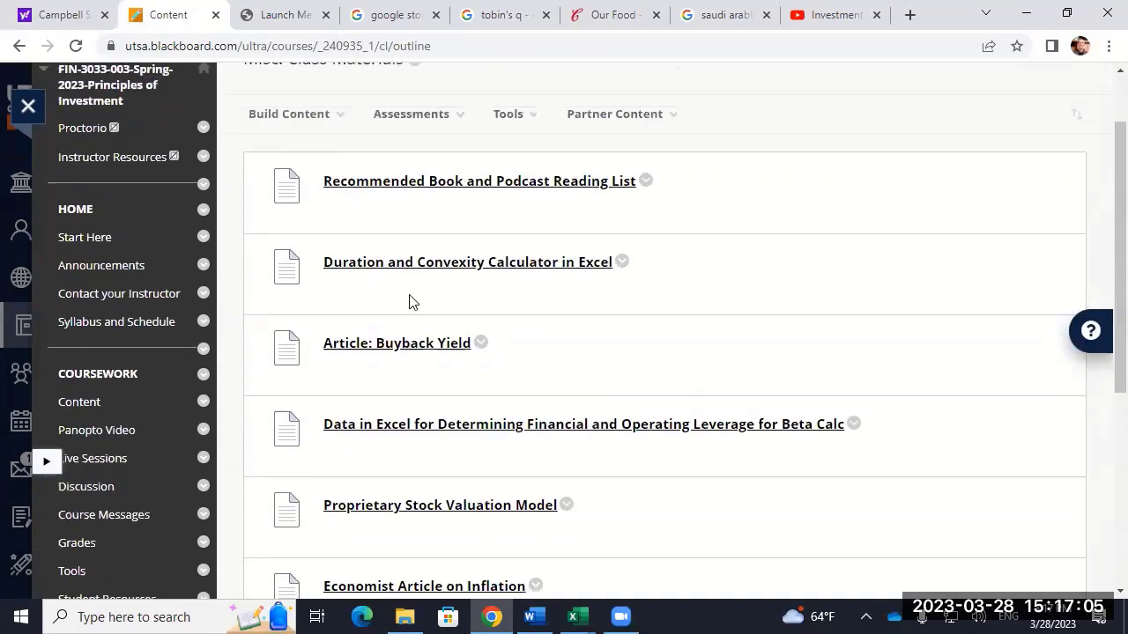
{"action": "left_click", "coordinate": [20, 46]}
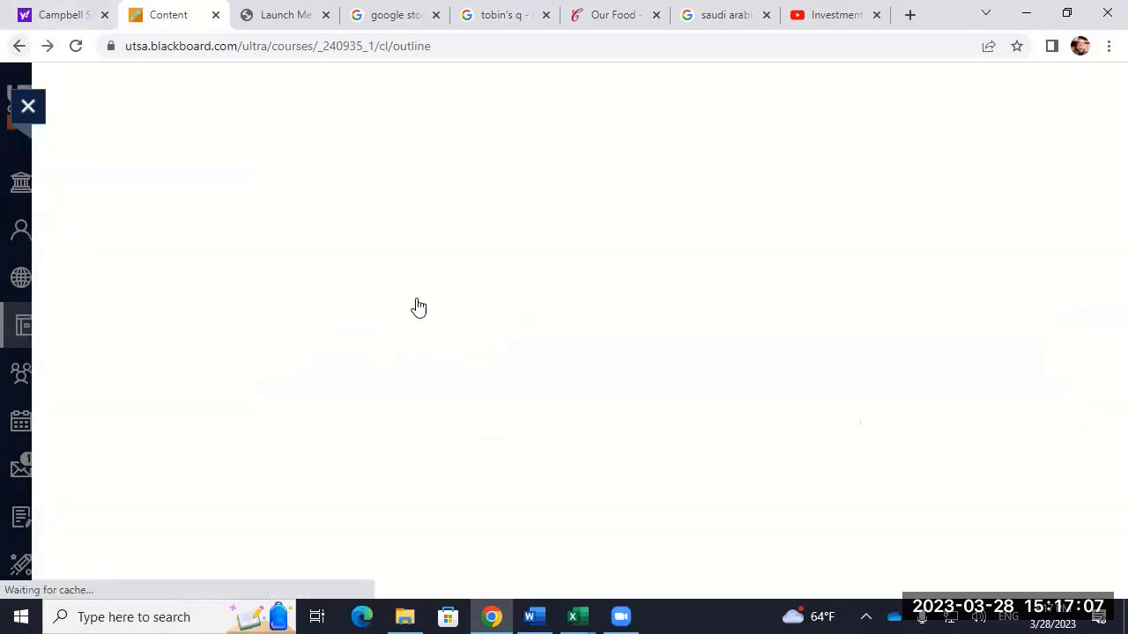
Browse the course content outline and go back to the previous outline showing Paper Descriptions.
{"action": "scroll", "coordinate": [382, 452], "scroll_direction": "up", "scroll_amount": 1}
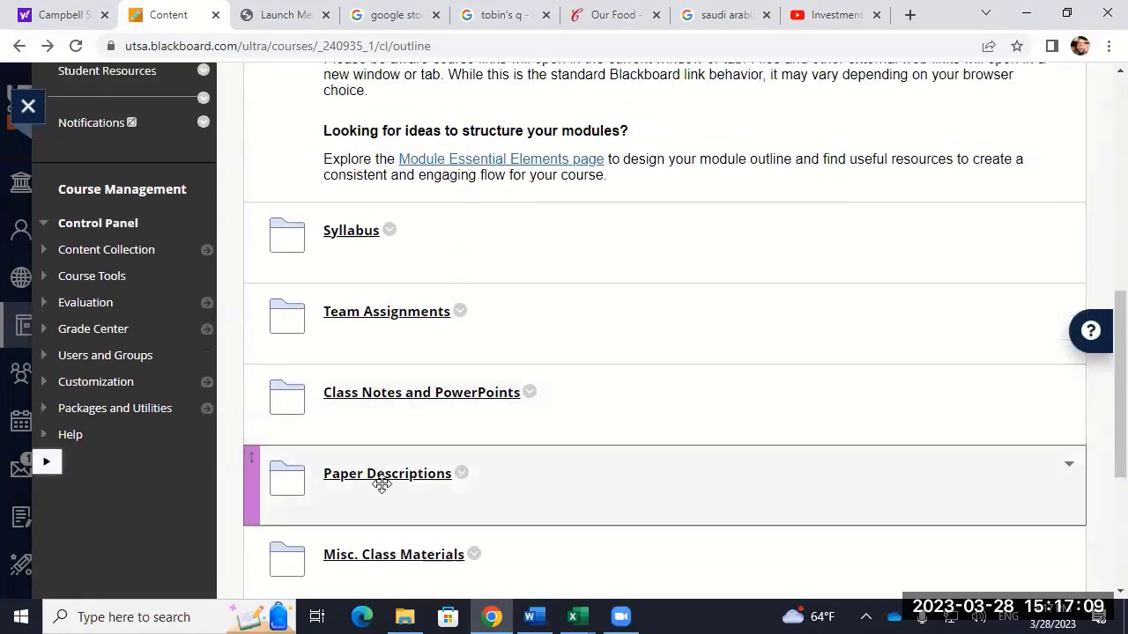
{"action": "scroll", "coordinate": [379, 478], "scroll_direction": "down", "scroll_amount": 1}
{"action": "scroll", "coordinate": [358, 362], "scroll_direction": "down", "scroll_amount": 2}
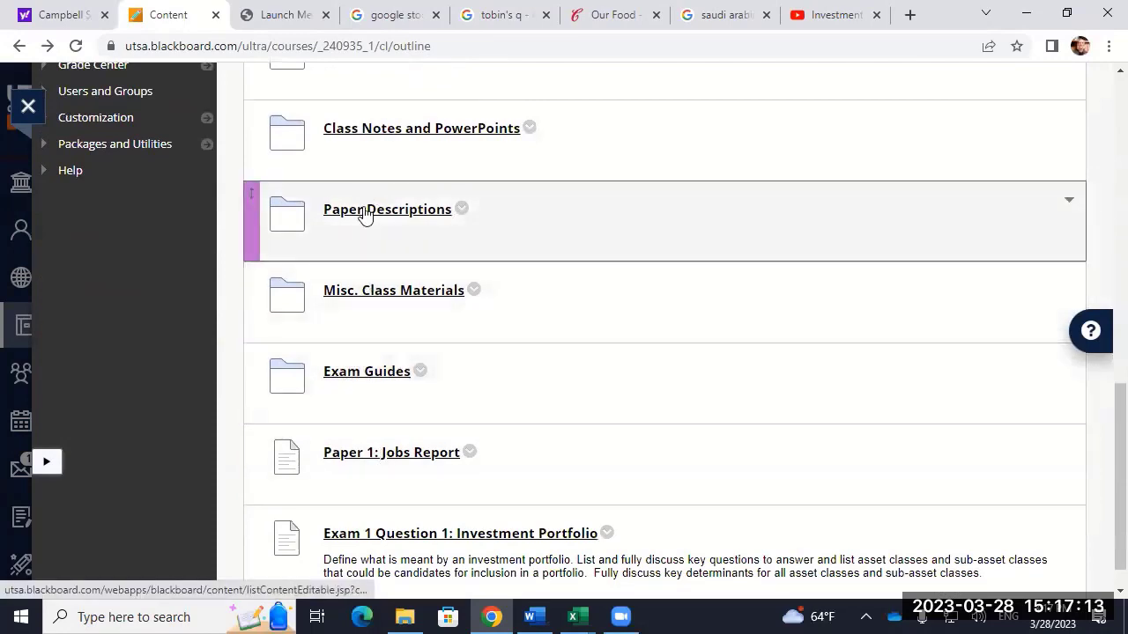
{"action": "scroll", "coordinate": [526, 405], "scroll_direction": "down", "scroll_amount": 5}
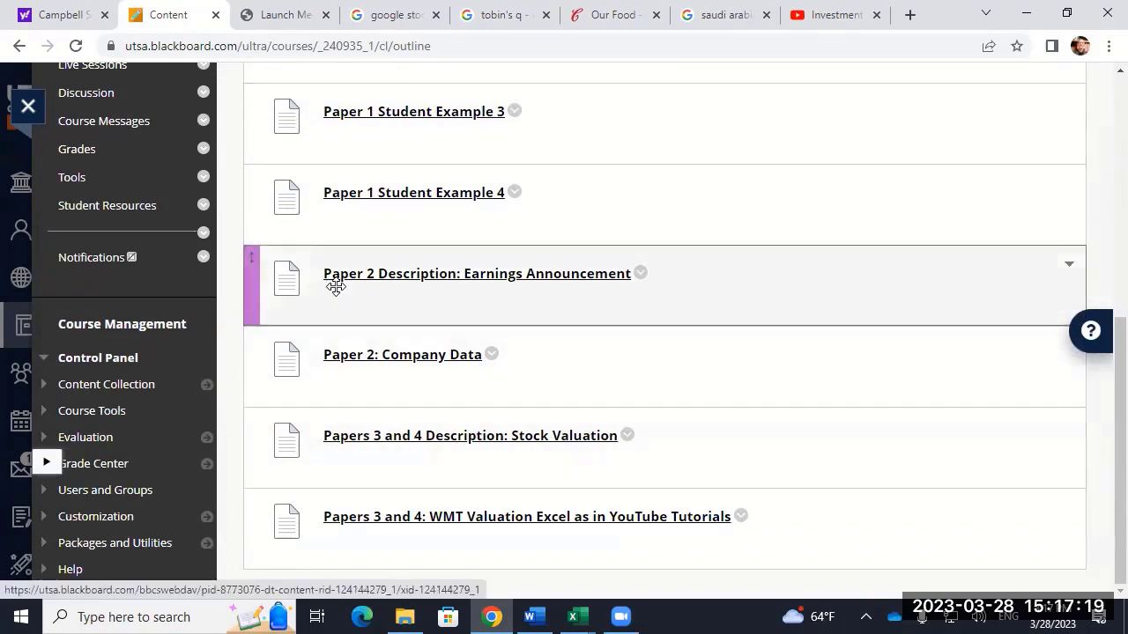
{"action": "left_click", "coordinate": [19, 49]}
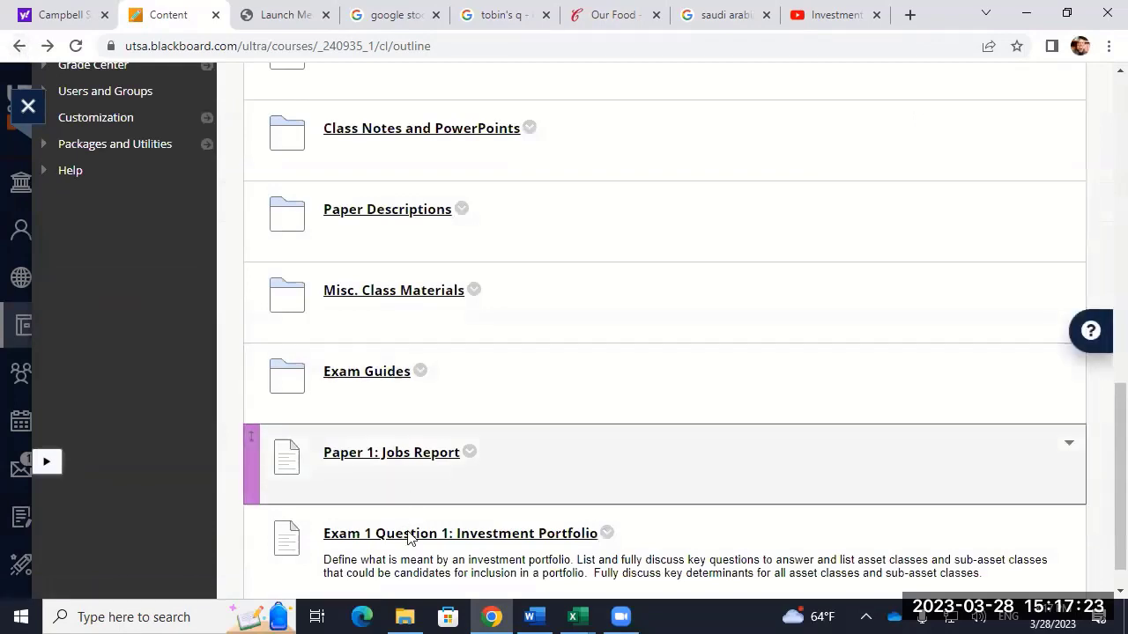
Sort files by name and open Principles of InvestingSpring2023 from the 0 Investments Spring 2023 folder.
{"action": "left_click", "coordinate": [404, 617]}
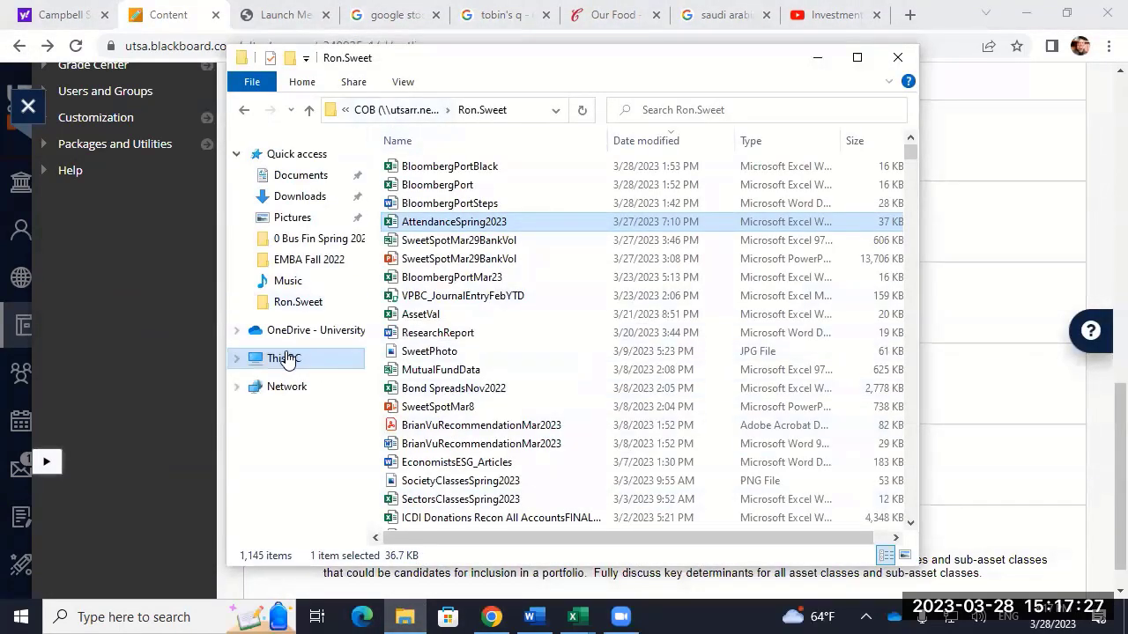
{"action": "left_click", "coordinate": [296, 303]}
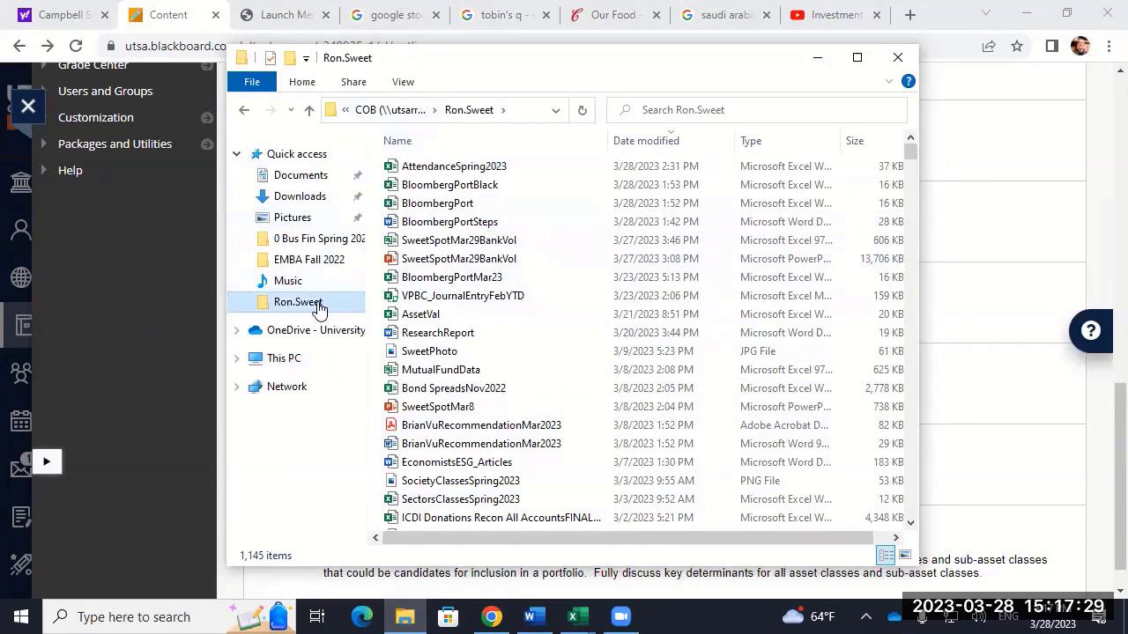
{"action": "left_click", "coordinate": [414, 141]}
{"action": "left_click", "coordinate": [454, 189]}
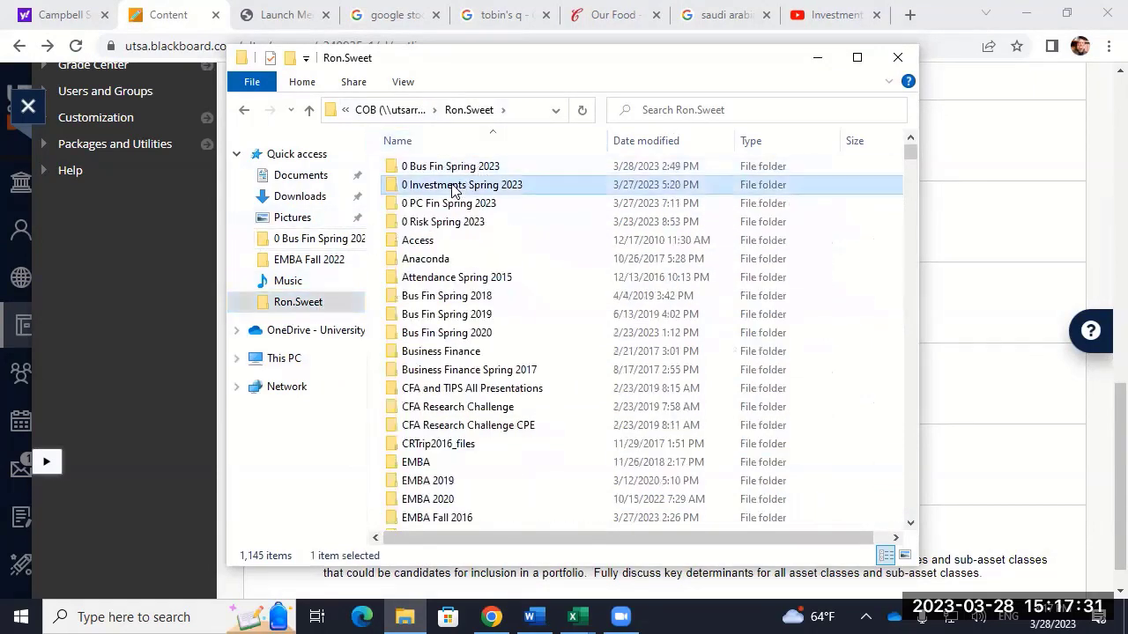
{"action": "double_click", "coordinate": [453, 189]}
{"action": "left_click", "coordinate": [407, 174]}
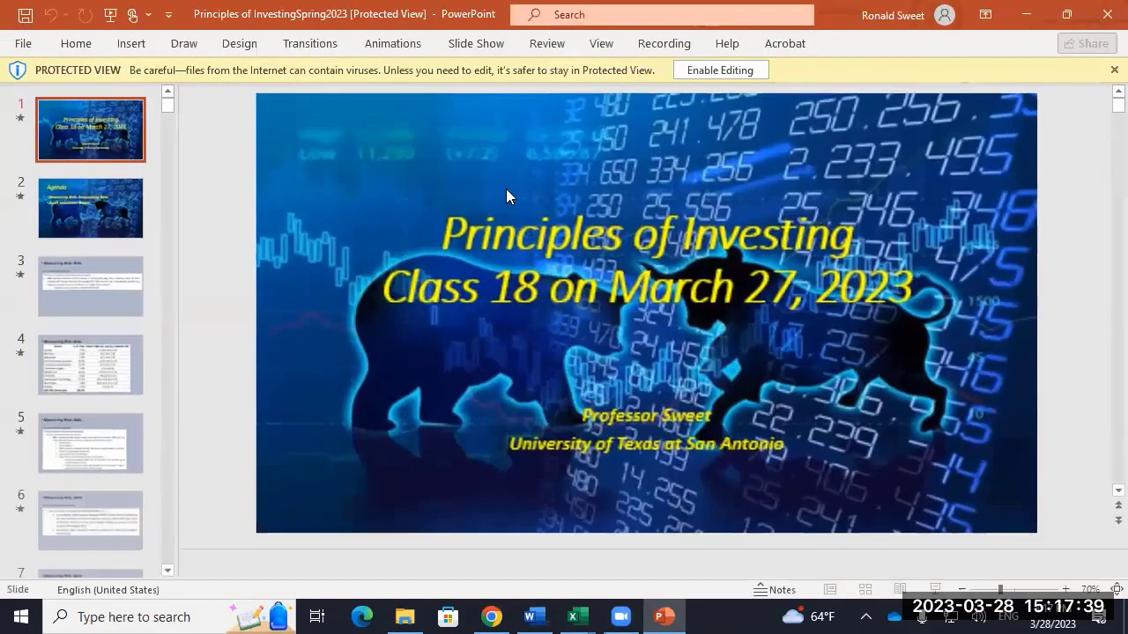
Enable editing of the deck and go to slide 102, Overview of Stocks.
{"action": "left_click", "coordinate": [719, 70]}
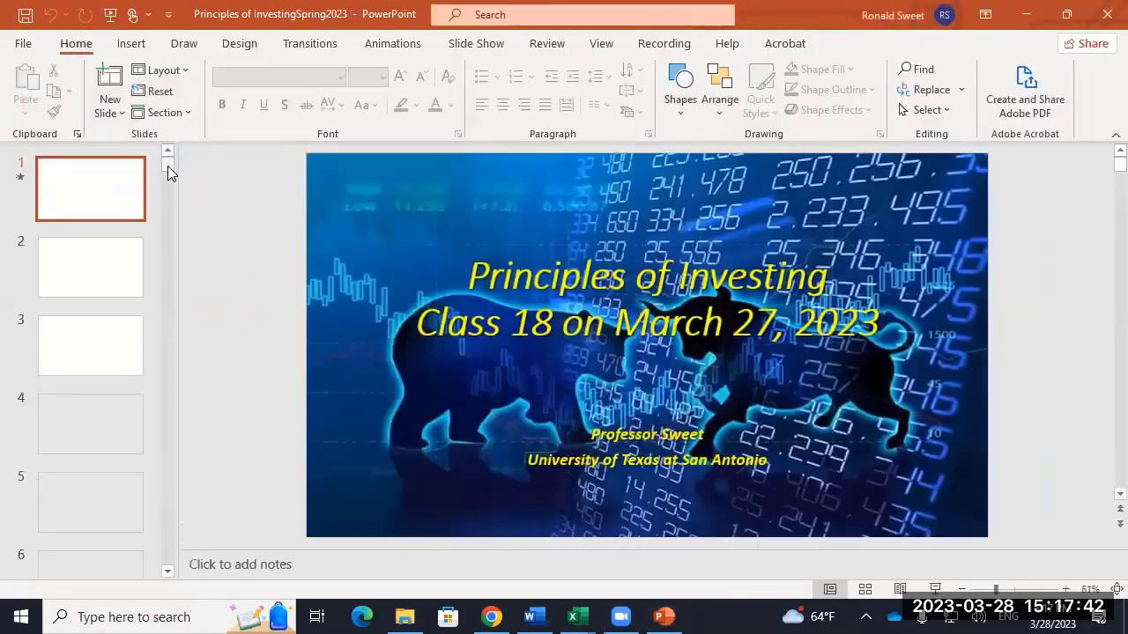
{"action": "left_click_drag", "start_coordinate": [167, 166], "coordinate": [148, 485]}
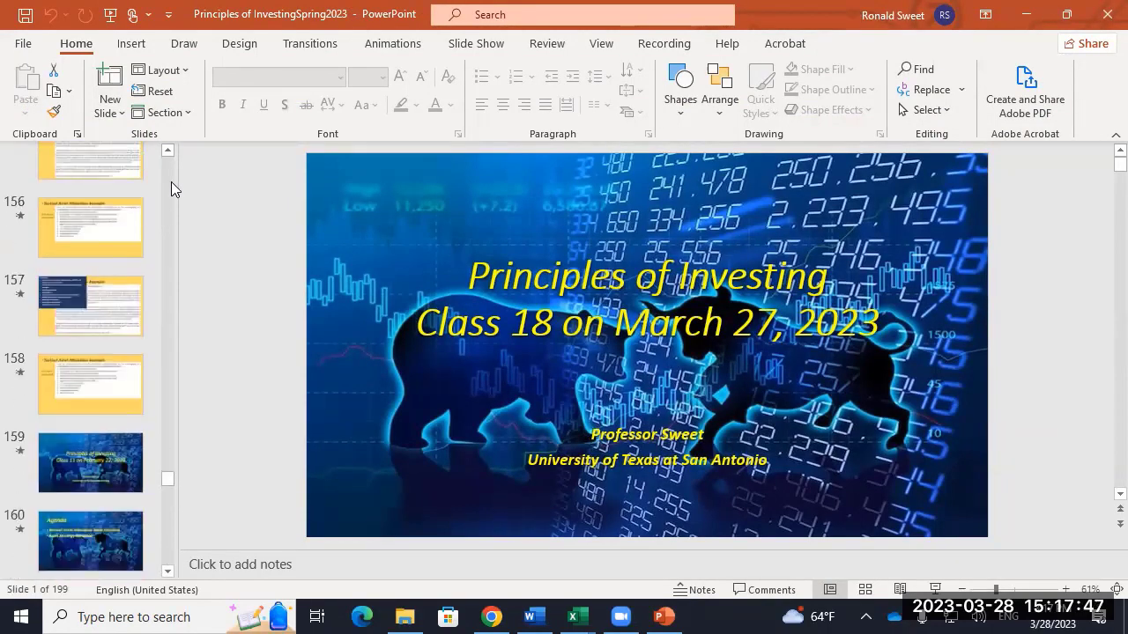
{"action": "scroll", "coordinate": [171, 182], "scroll_direction": "up", "scroll_amount": 10}
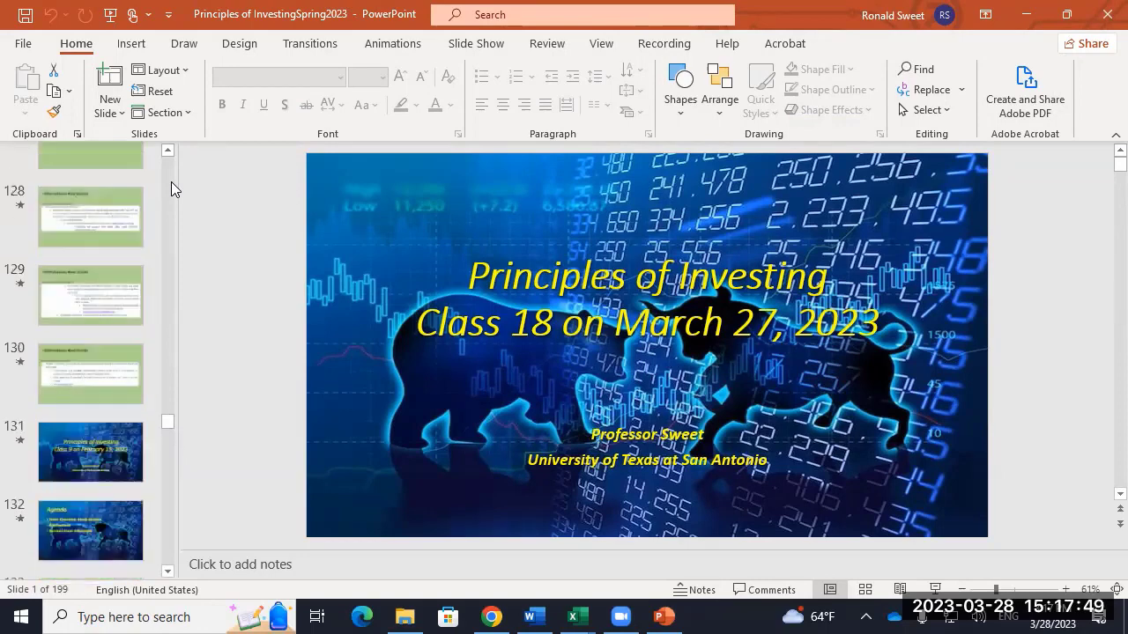
{"action": "scroll", "coordinate": [171, 182], "scroll_direction": "up", "scroll_amount": 8}
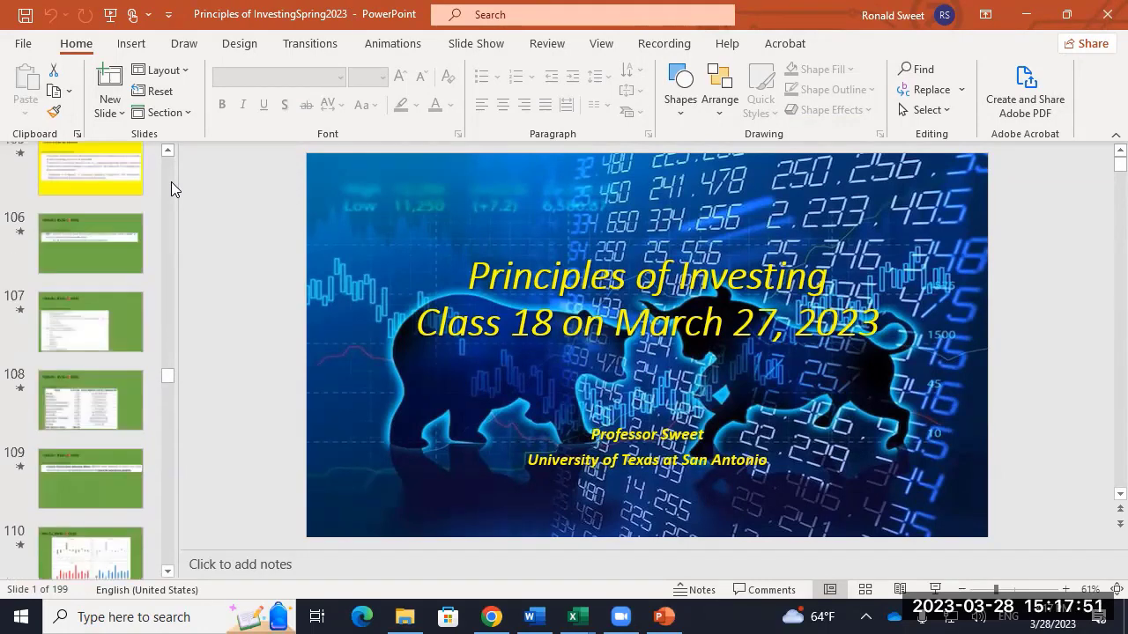
{"action": "scroll", "coordinate": [170, 182], "scroll_direction": "up", "scroll_amount": 2}
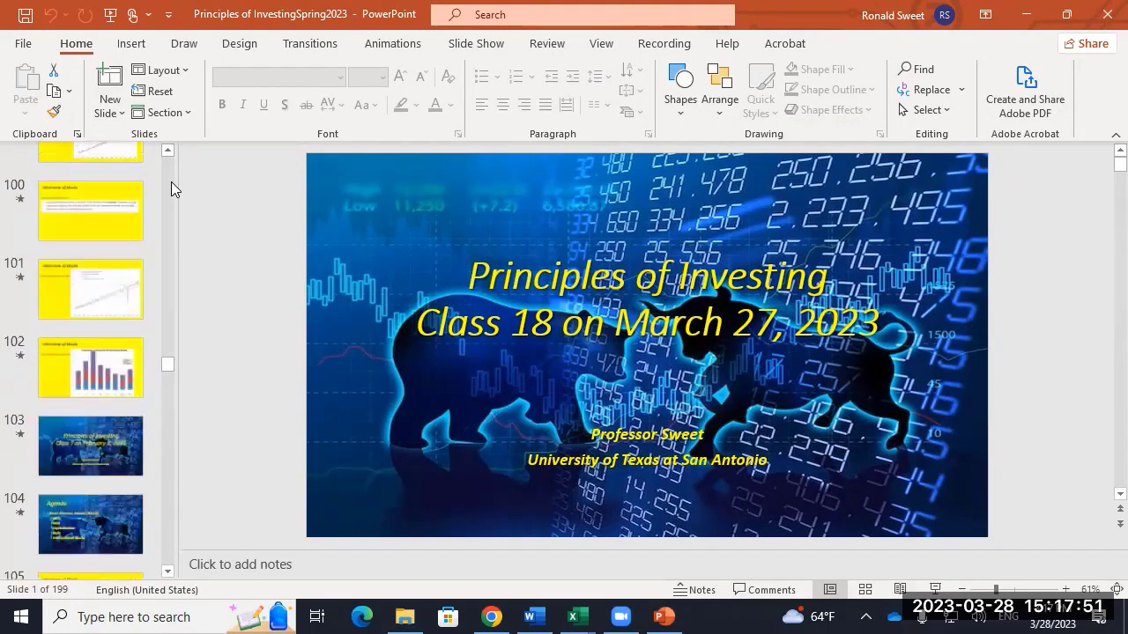
{"action": "left_click", "coordinate": [76, 372]}
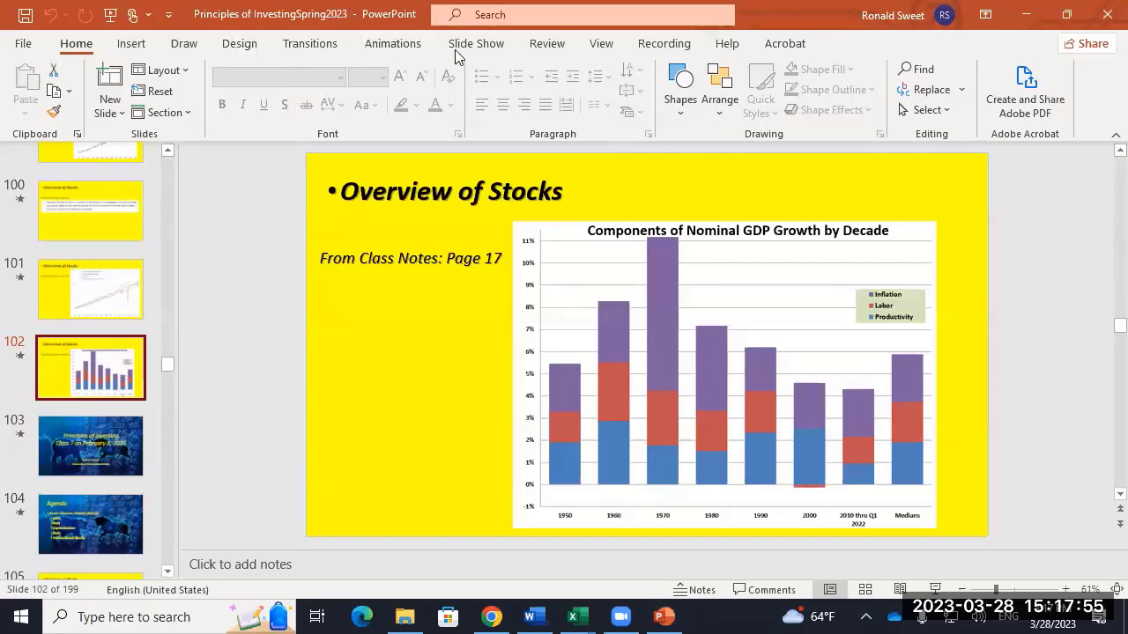